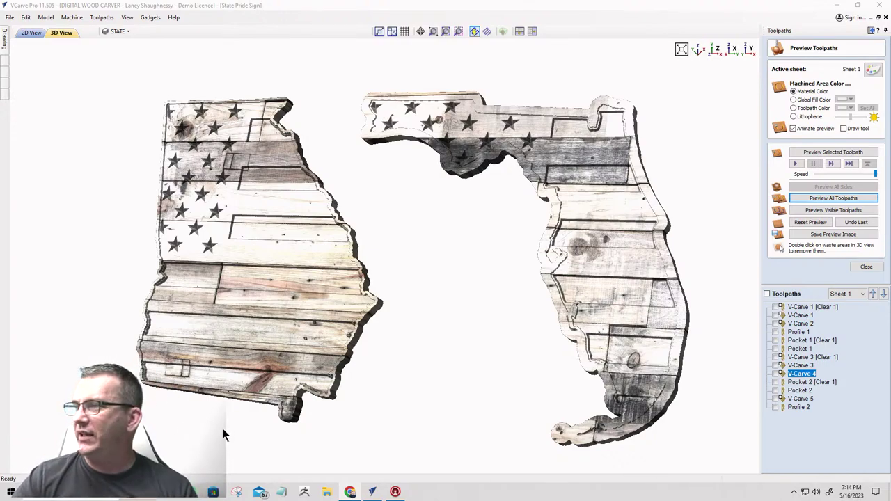
- Orbit and zoom the 3D preview to inspect the Georgia and Florida carvings
drag(383, 415, 738, 271)
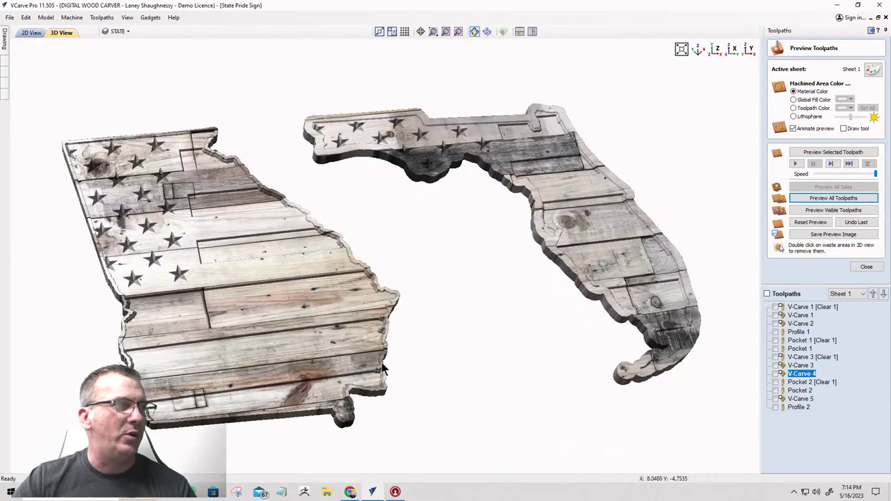
scroll(264, 384, up, 3)
drag(266, 378, 464, 299)
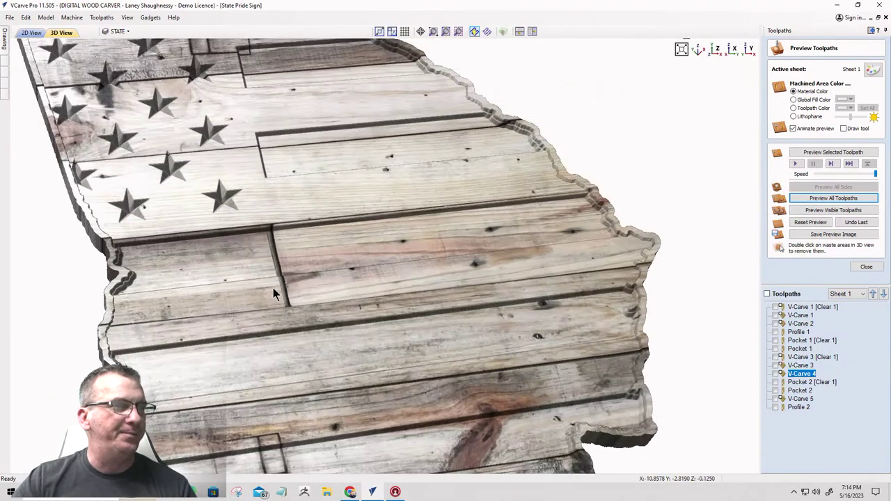
drag(273, 287, 181, 333)
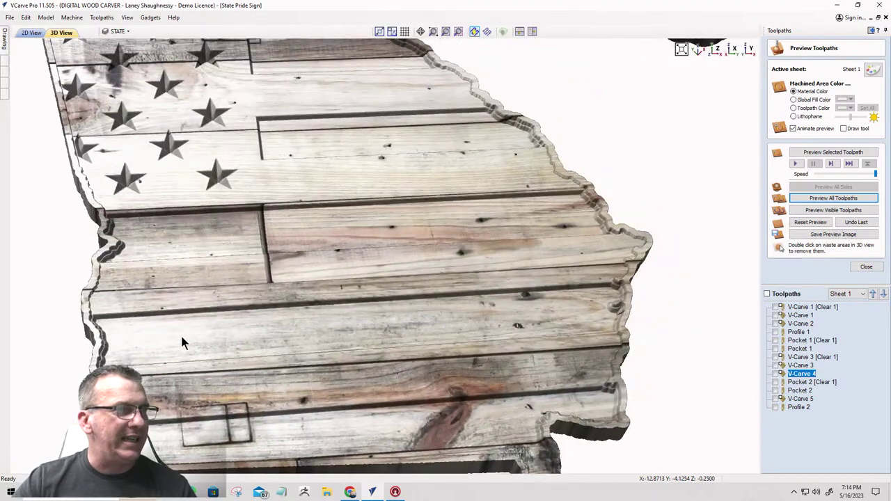
scroll(174, 333, down, 3)
drag(216, 303, 277, 278)
scroll(341, 195, up, 5)
scroll(341, 195, down, 5)
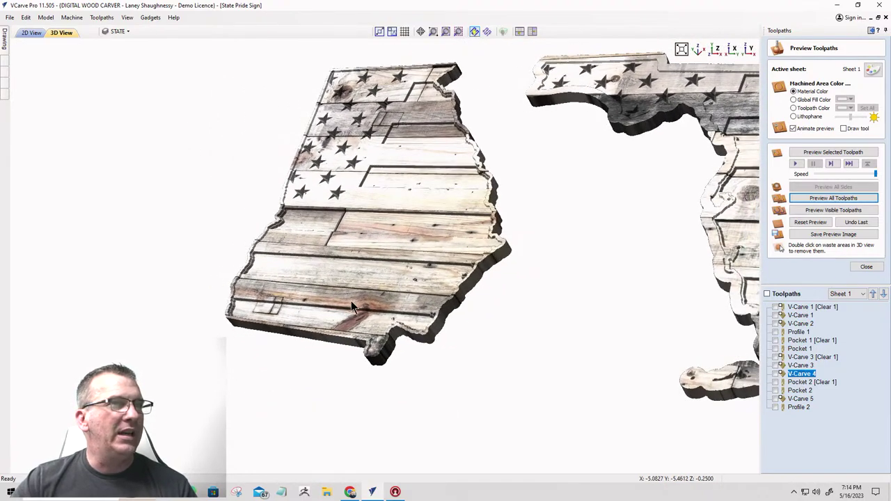
drag(351, 306, 243, 305)
scroll(545, 319, up, 4)
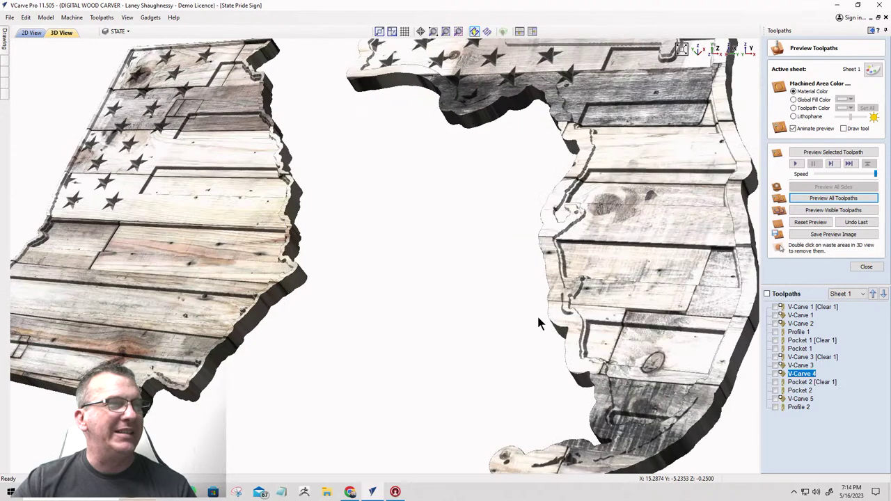
scroll(537, 317, down, 3)
drag(560, 298, 547, 367)
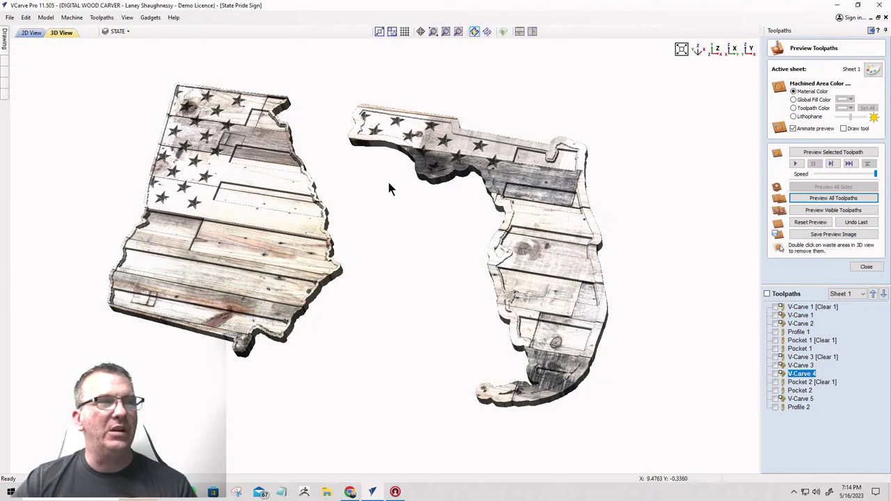
drag(462, 189, 456, 230)
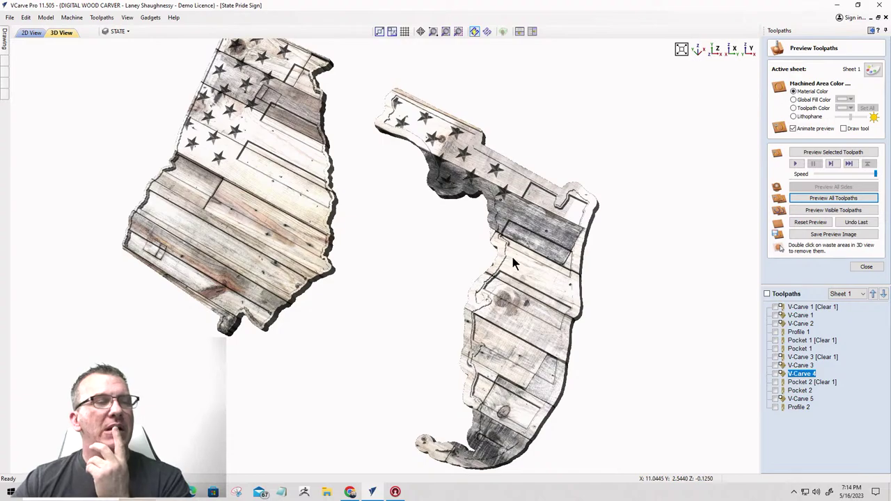
drag(511, 253, 532, 238)
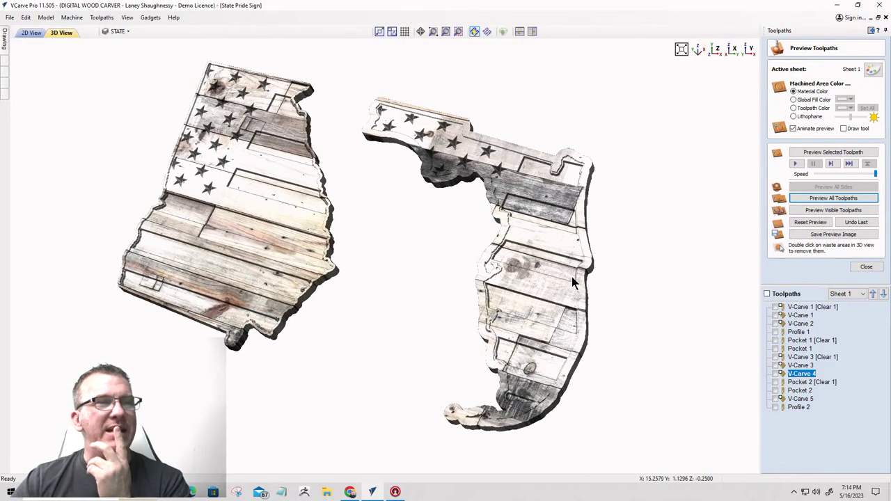
drag(572, 276, 539, 271)
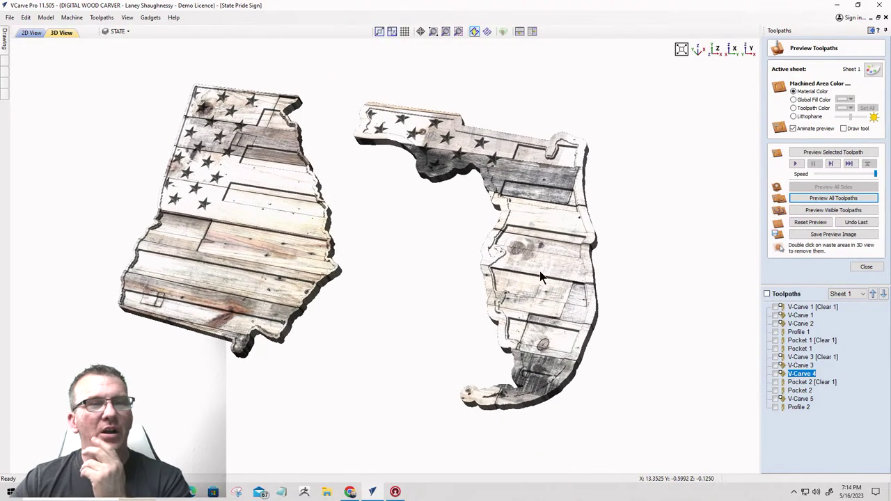
- Colour the V-Carve 1 [Clear 1] toolpath's machined areas black in the preview
click(788, 307)
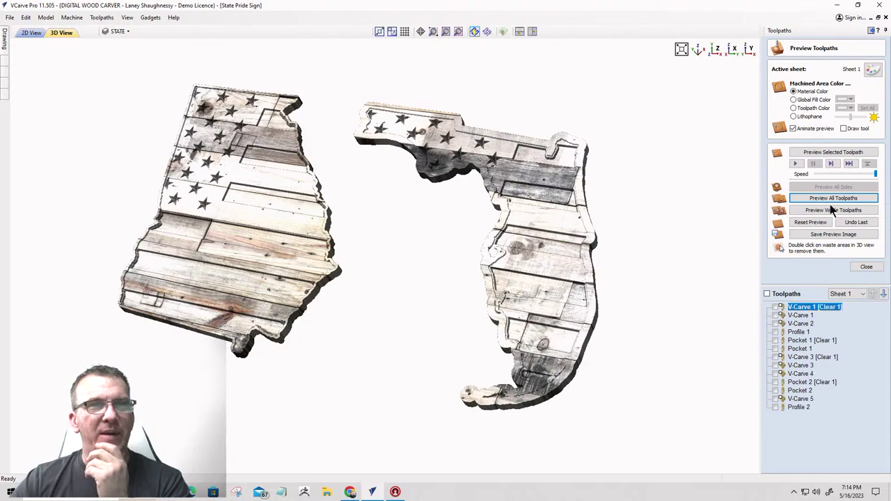
click(842, 109)
click(848, 109)
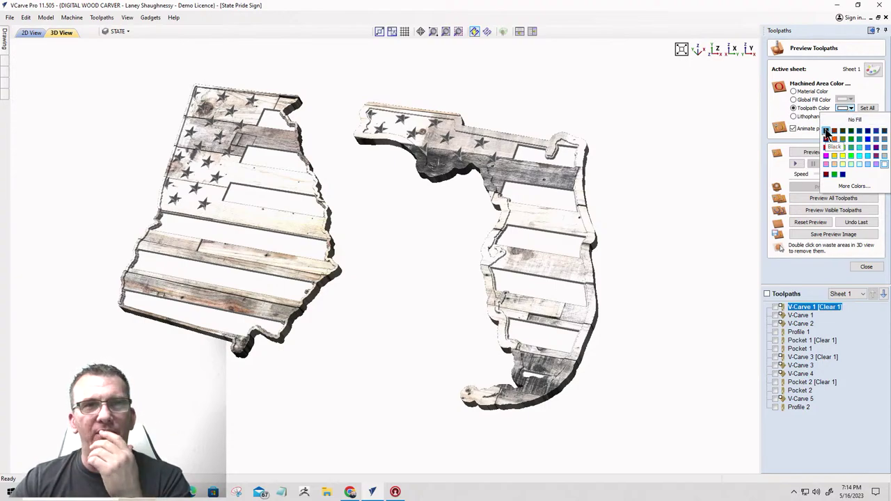
click(827, 132)
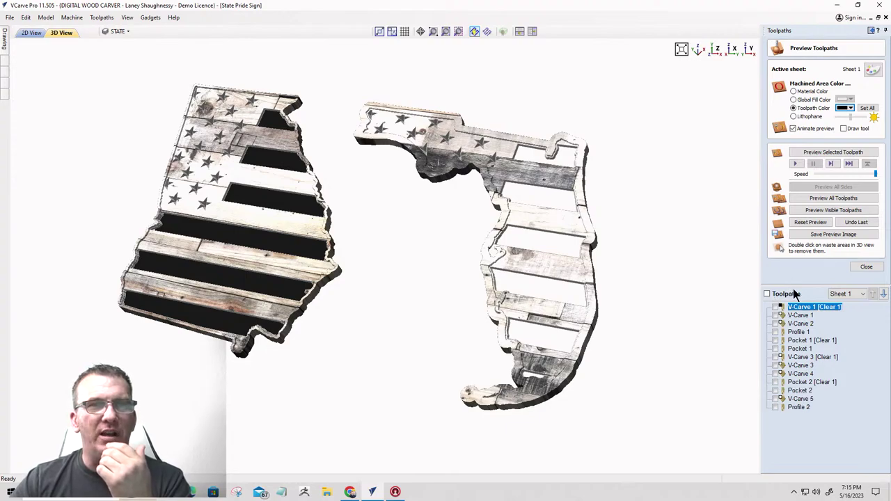
- Make the V-Carve 1 and V-Carve 2 toolpaths black as well
click(794, 315)
click(850, 108)
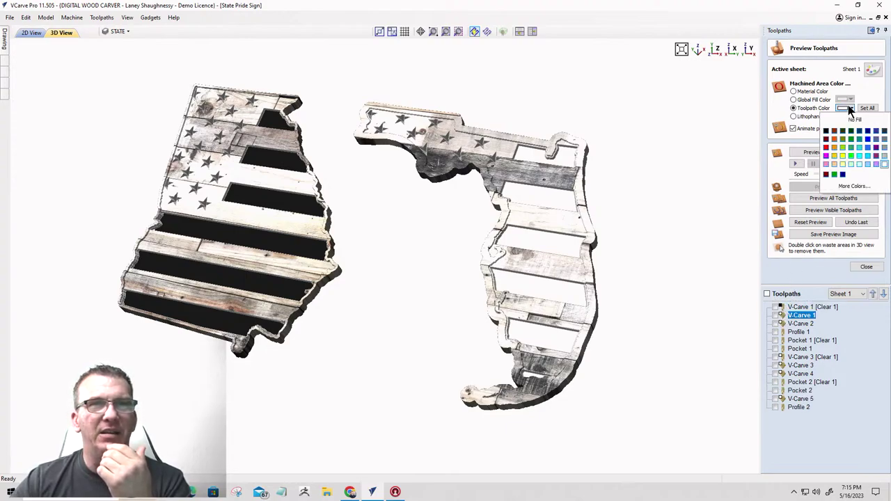
click(827, 131)
click(791, 323)
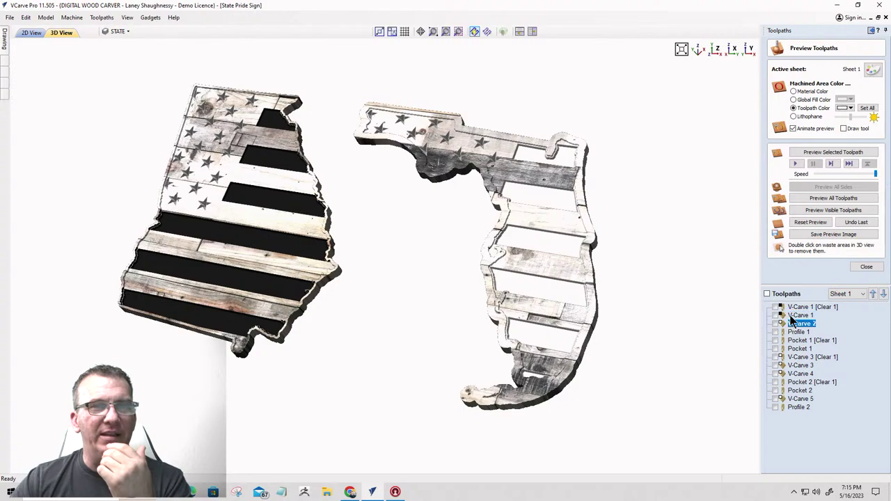
click(850, 108)
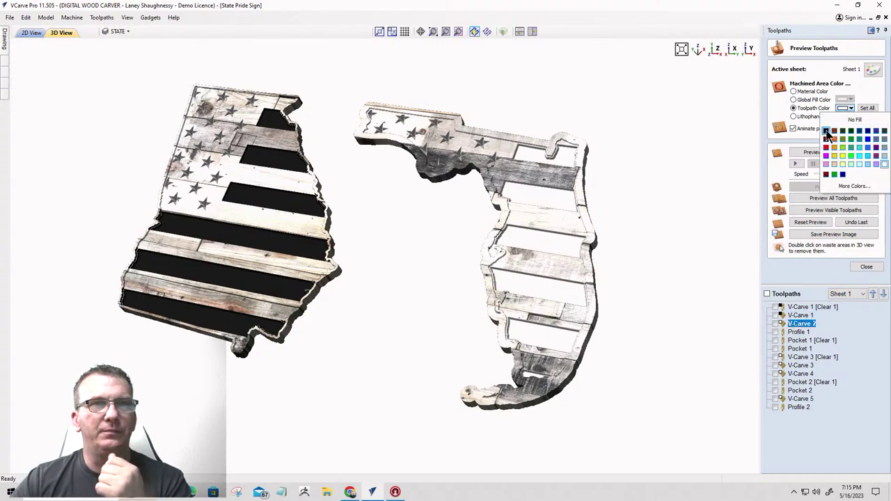
click(826, 132)
- Leave V-Carve 3 [Clear 1] unchanged and turn the preview face-on to both states
click(791, 357)
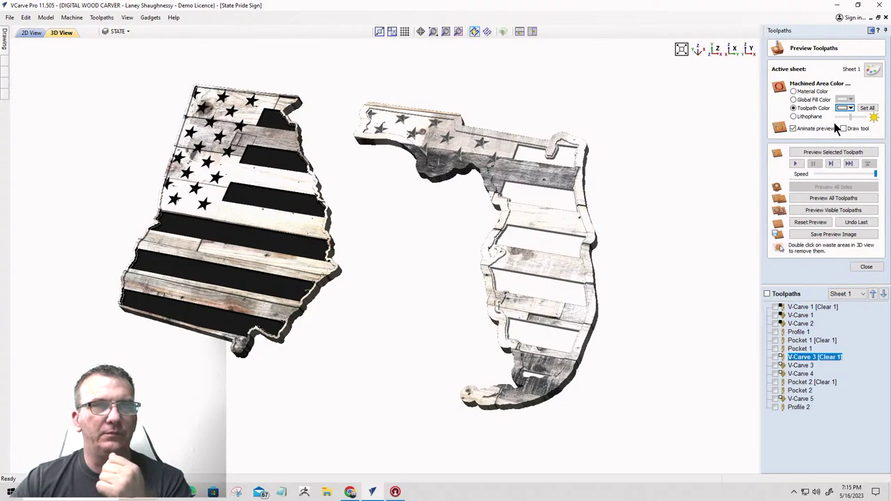
click(844, 108)
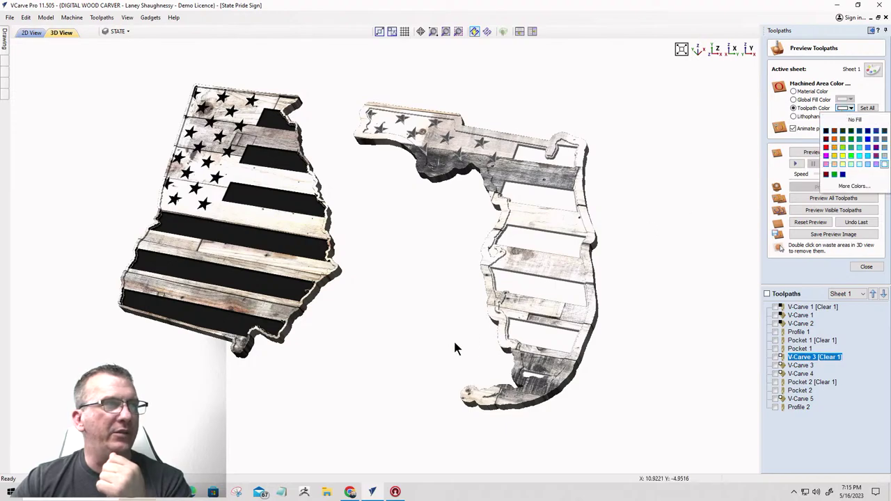
click(553, 338)
drag(278, 265, 342, 277)
scroll(193, 219, up, 5)
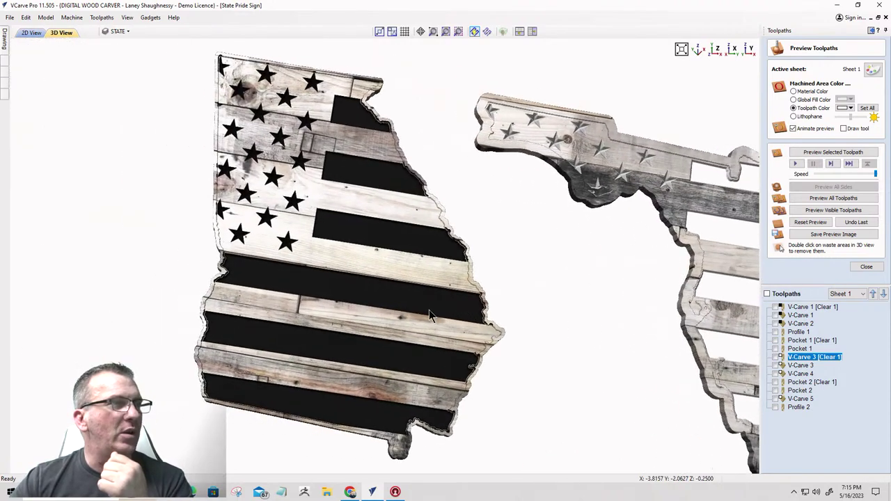
drag(429, 316, 247, 273)
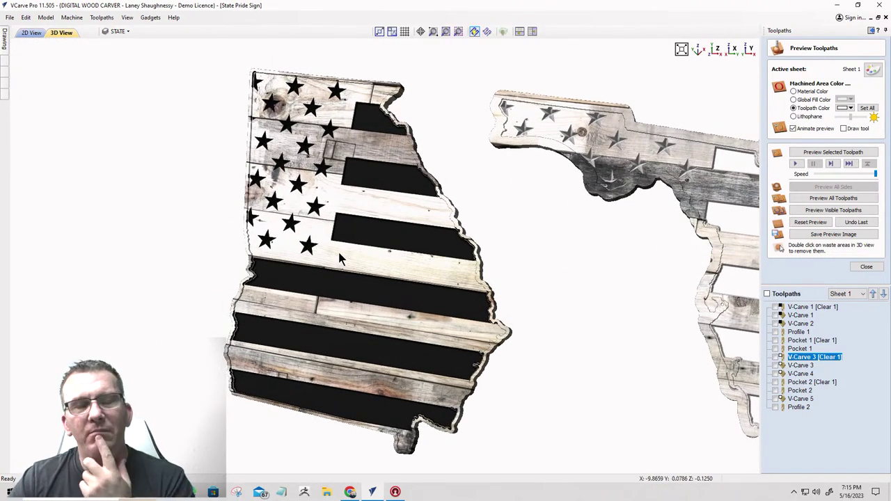
scroll(428, 311, down, 3)
drag(487, 321, 714, 326)
drag(492, 335, 428, 271)
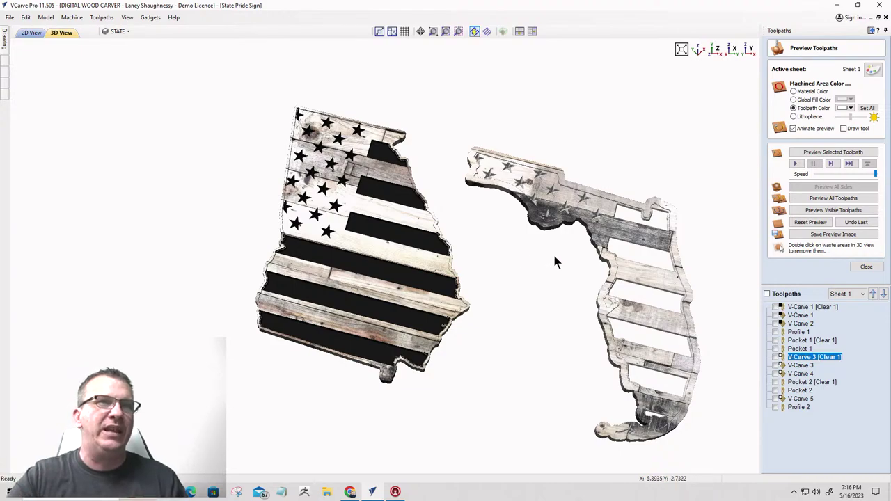
- Reset the toolpath preview and orbit around the uncut weathered plank board
click(811, 222)
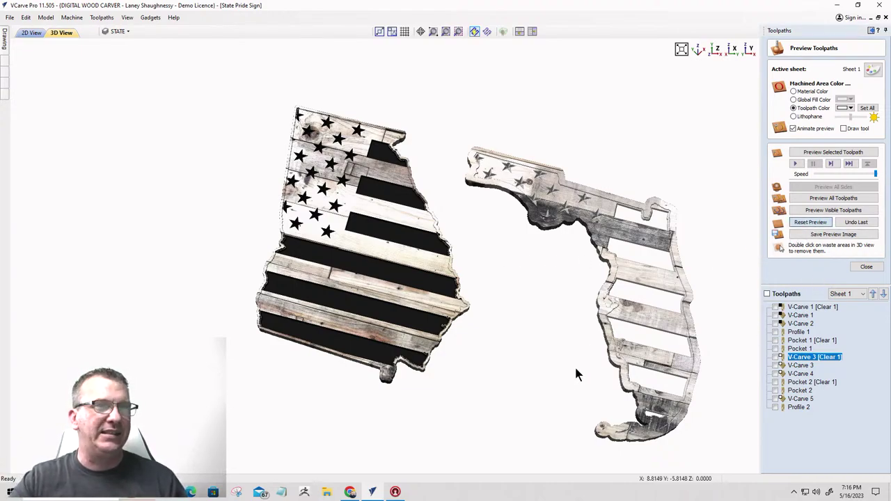
drag(442, 304, 456, 283)
scroll(456, 283, up, 5)
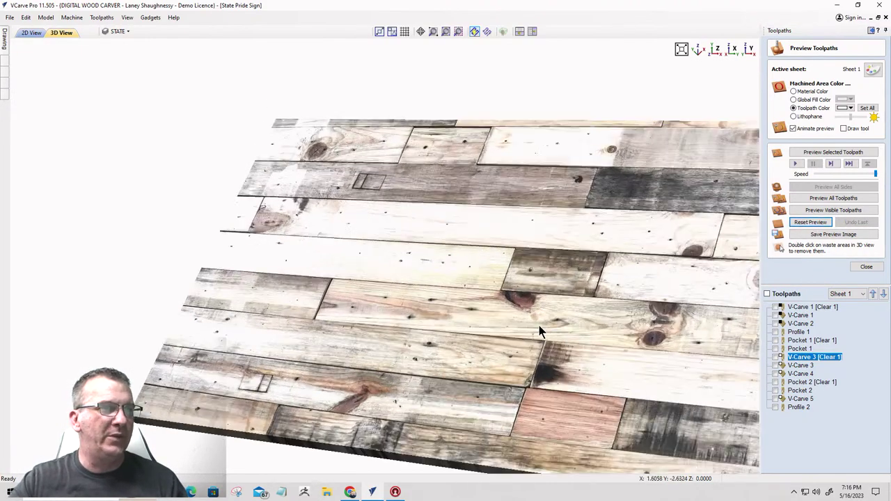
scroll(418, 311, up, 4)
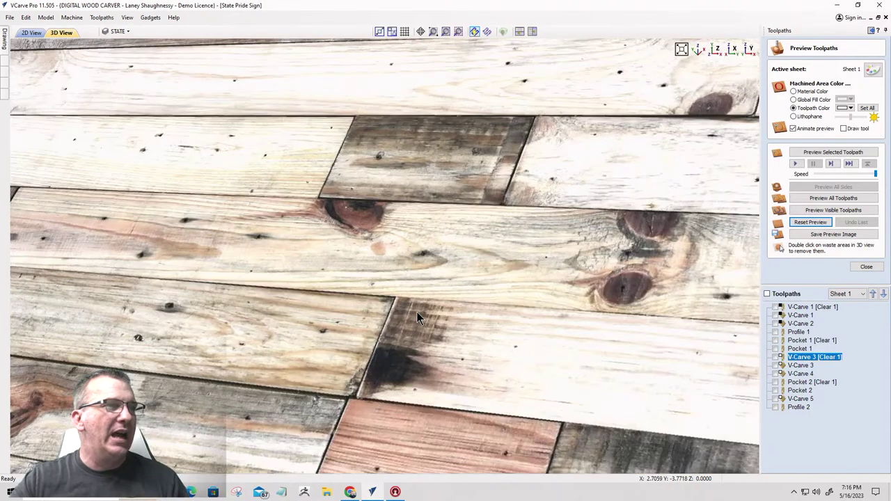
drag(416, 312, 602, 289)
scroll(481, 299, down, 5)
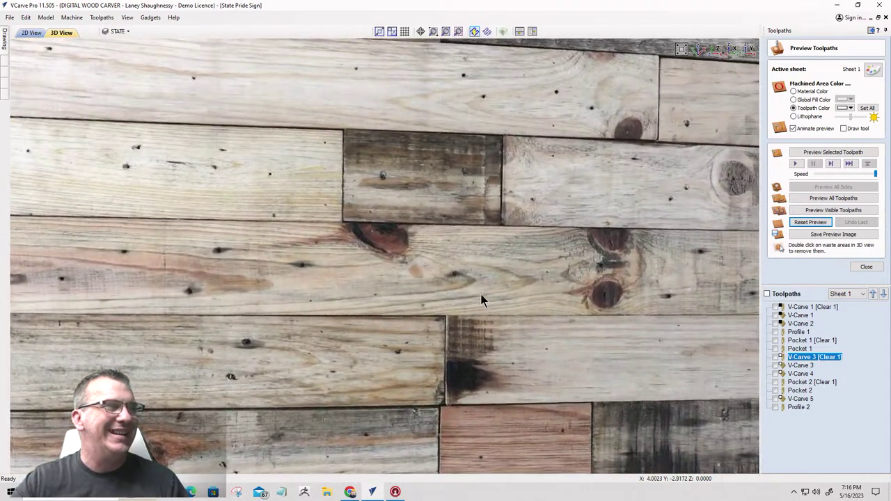
drag(370, 344, 389, 292)
scroll(410, 377, up, 2)
scroll(408, 374, down, 3)
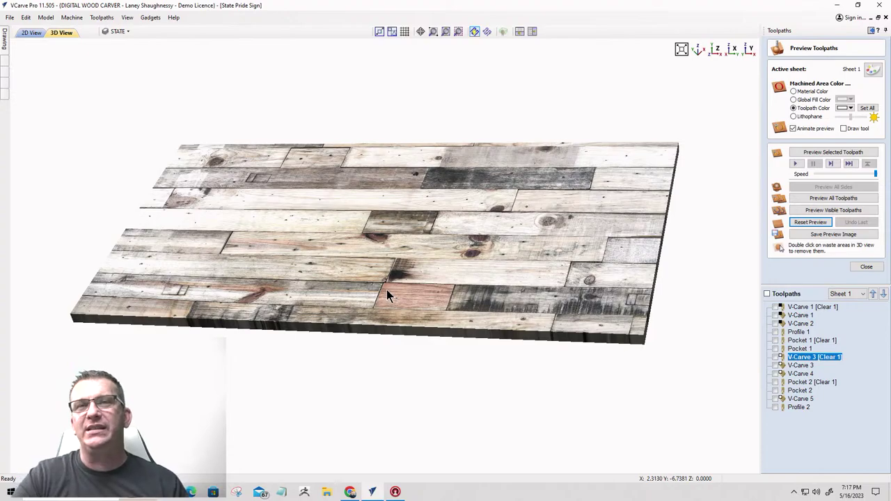
drag(396, 264, 422, 319)
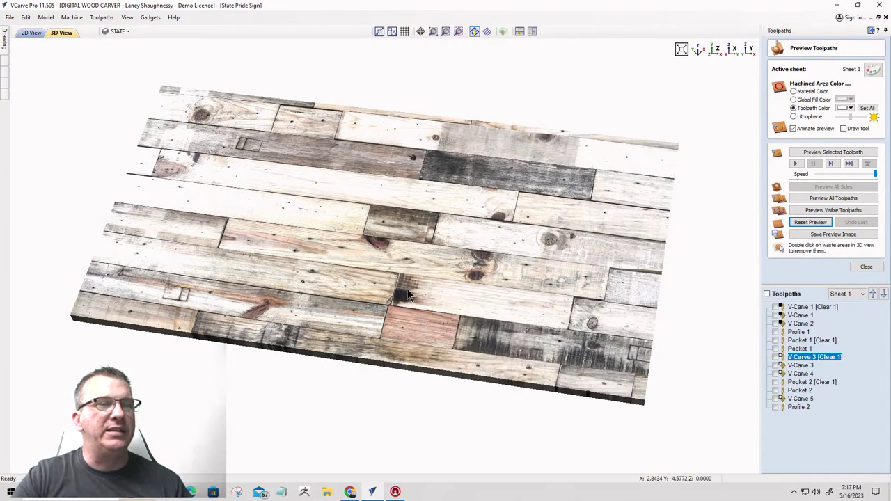
scroll(407, 289, up, 3)
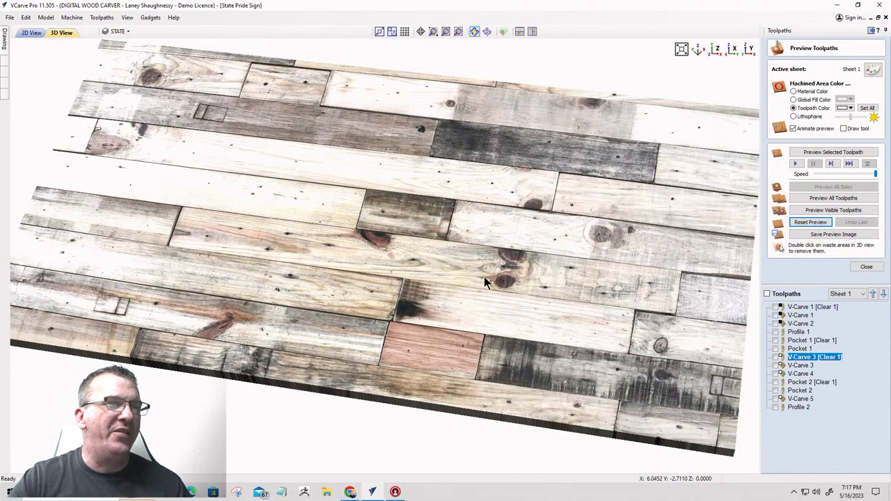
drag(484, 277, 655, 254)
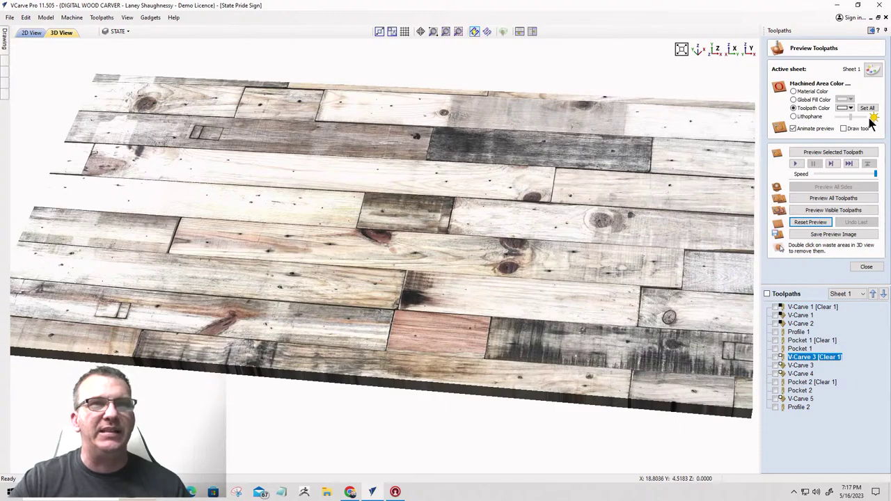
click(872, 68)
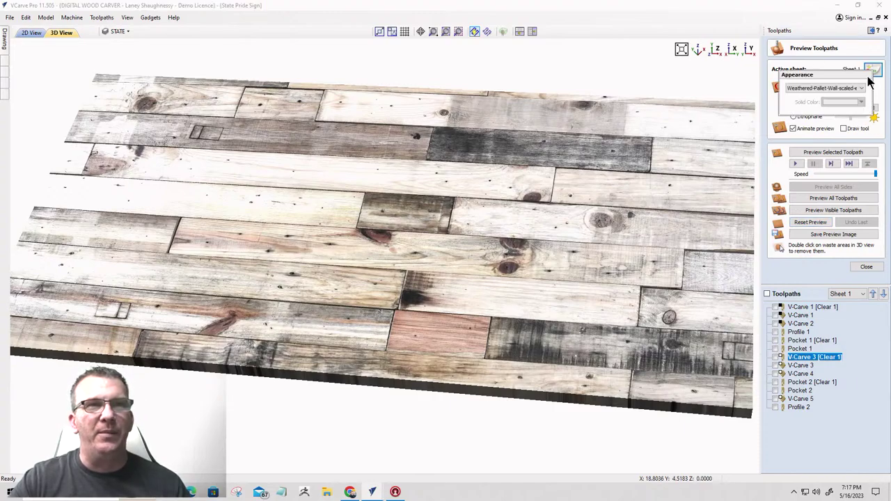
click(826, 91)
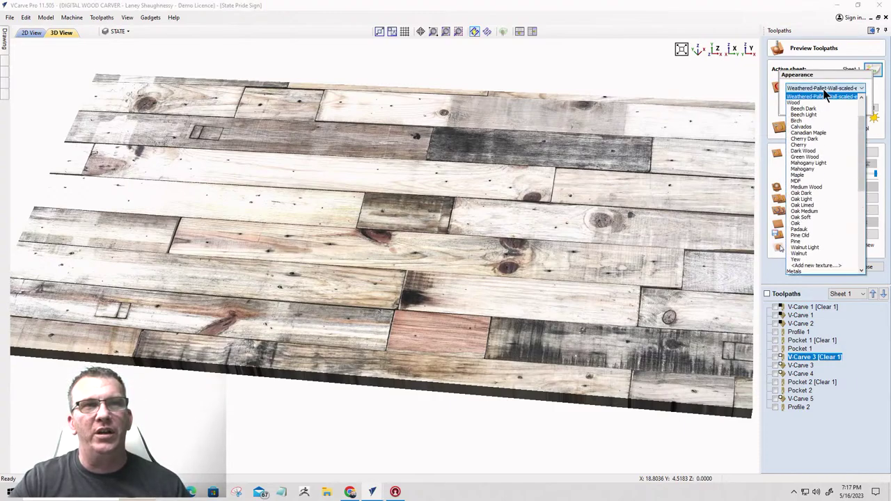
click(821, 90)
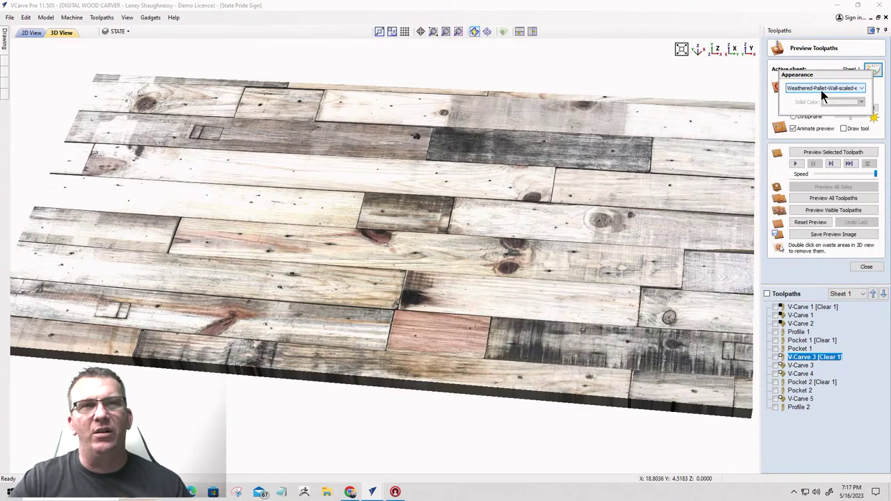
drag(503, 323, 392, 270)
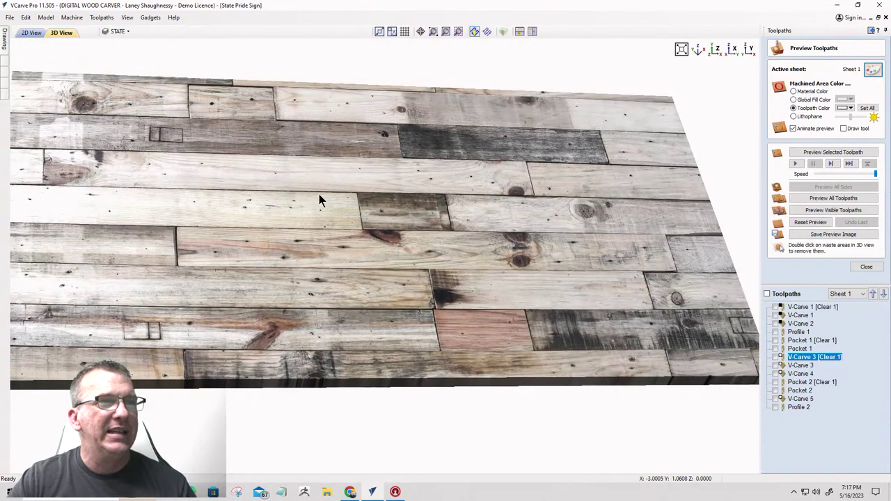
drag(318, 197, 294, 194)
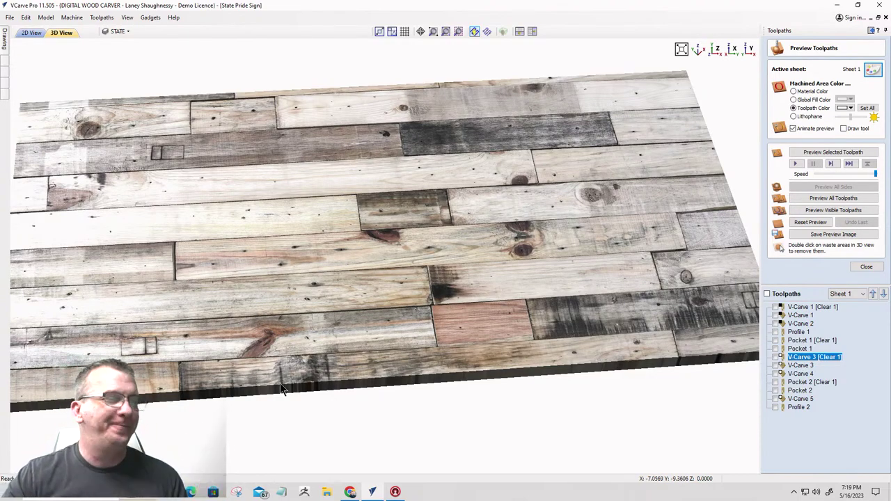
scroll(305, 389, down, 1)
click(327, 491)
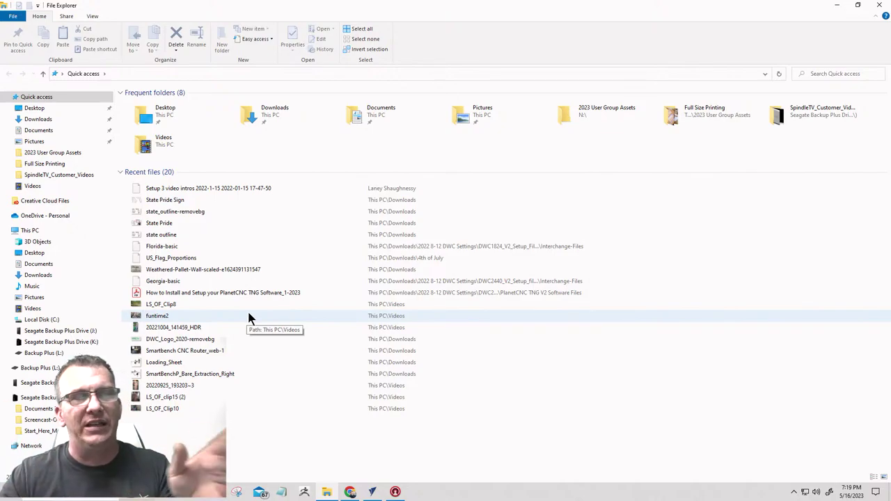
click(836, 5)
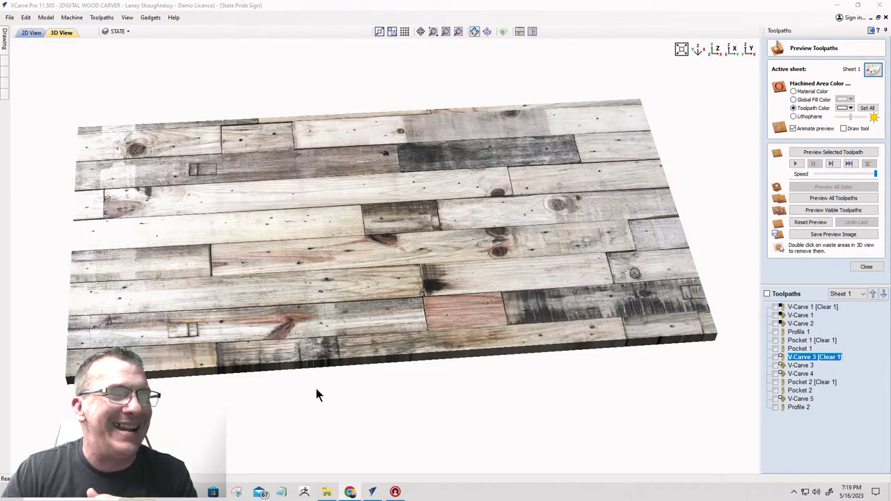
- Bring up File Explorer, then return to VCarve Pro's 2D View of the flag designs
click(326, 493)
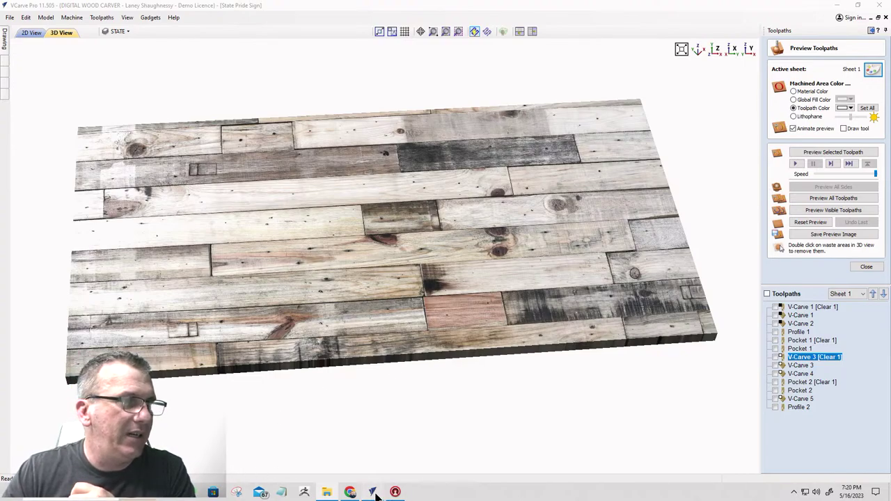
click(29, 33)
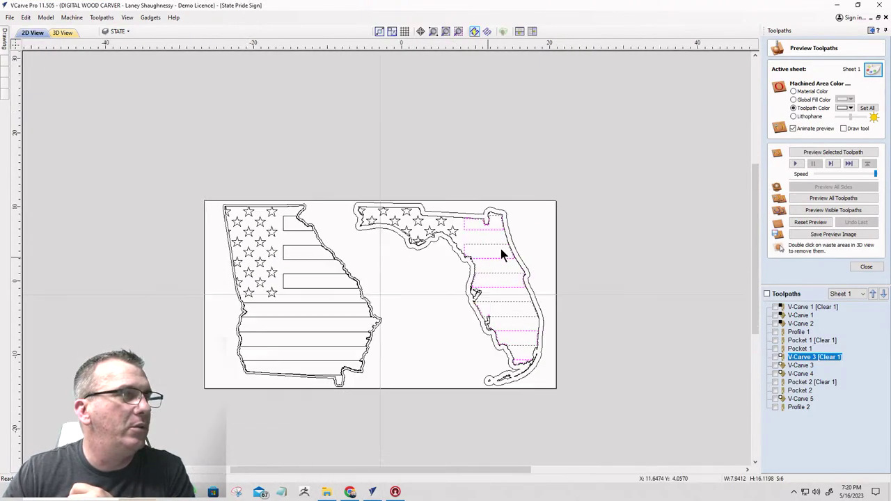
- Select the Georgia and Florida designs and drag them off the sign to the upper right
click(319, 224)
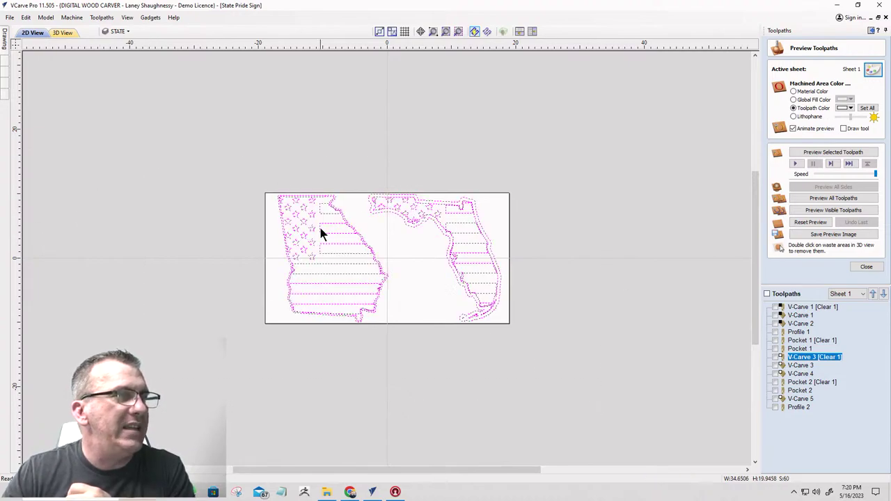
drag(321, 226, 627, 94)
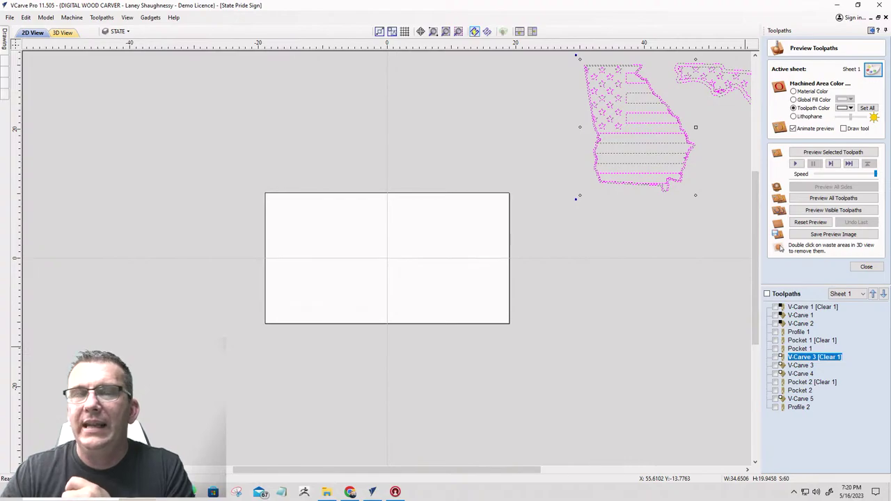
click(5, 40)
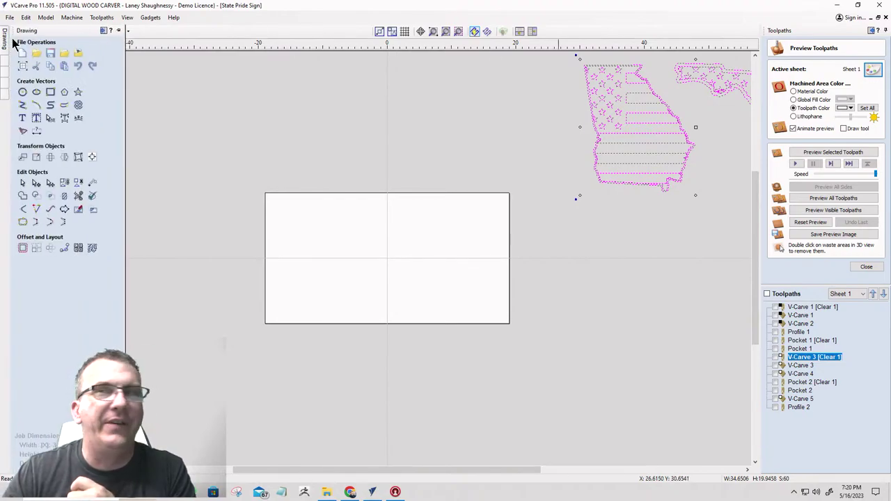
- Cancel the vector import and paste the two US flag designs into the drawing
click(64, 56)
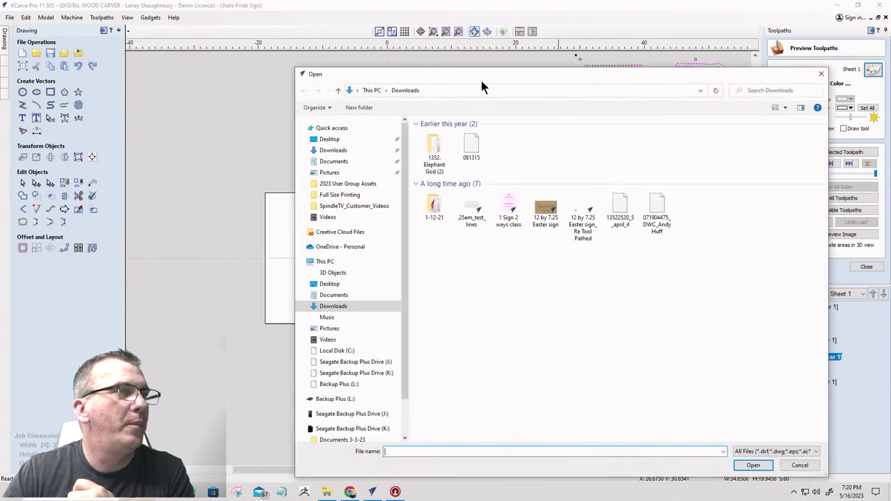
key(Escape)
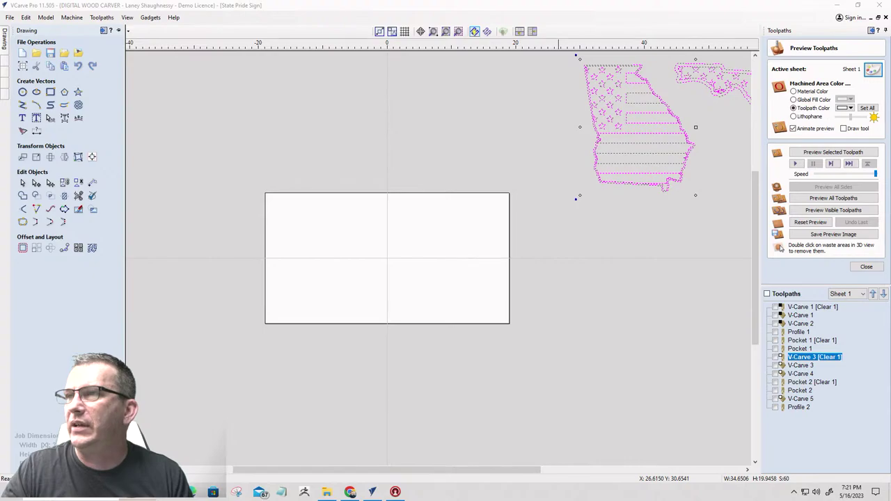
key(ctrl+v)
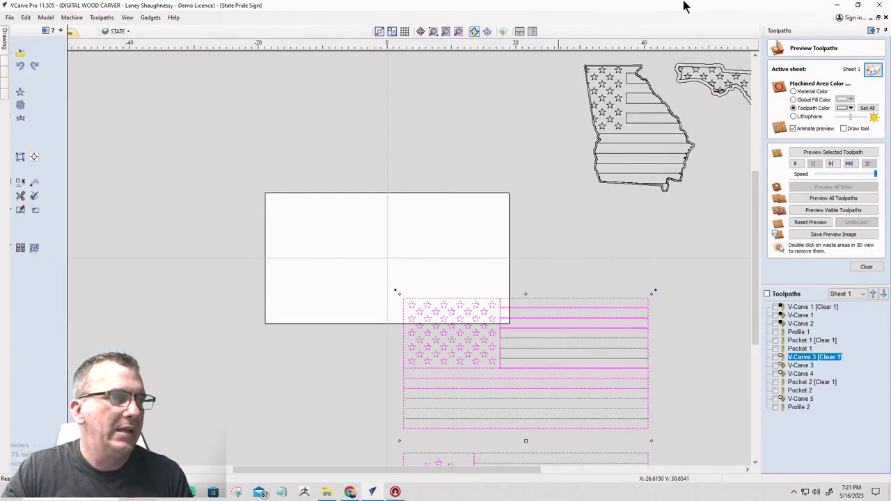
scroll(542, 327, down, 3)
scroll(369, 353, up, 5)
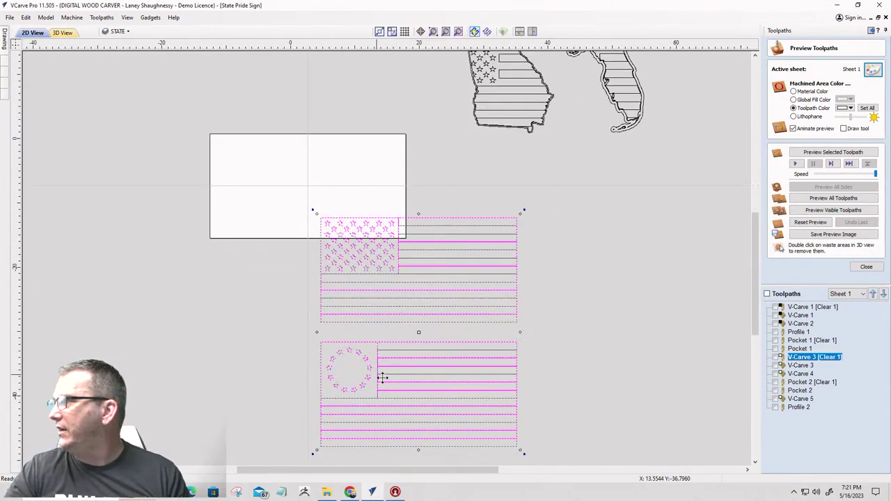
scroll(338, 323, down, 2)
click(273, 312)
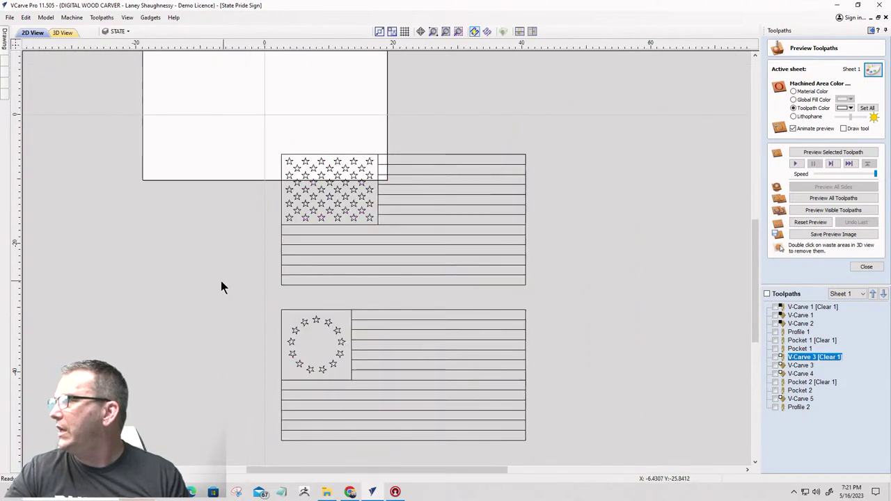
scroll(292, 254, up, 1)
scroll(291, 254, up, 1)
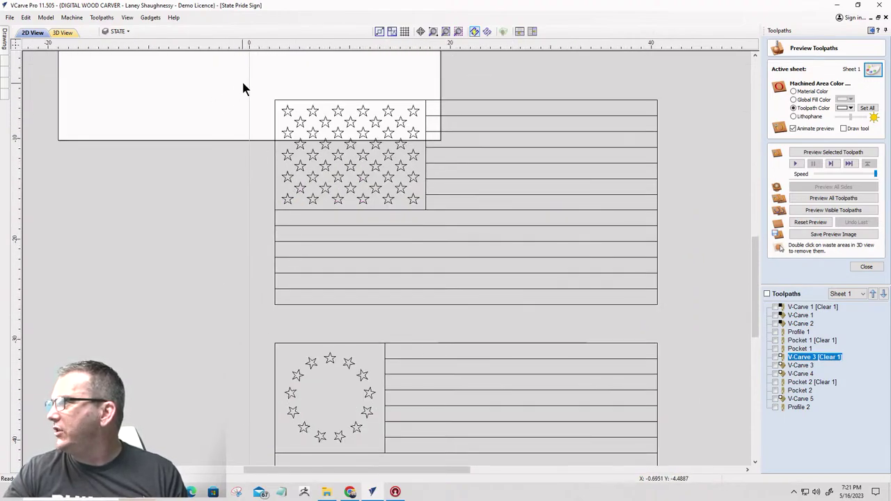
- Select the 50-star flag, then switch the selection to the circle-of-stars flag
drag(249, 81, 673, 318)
click(288, 290)
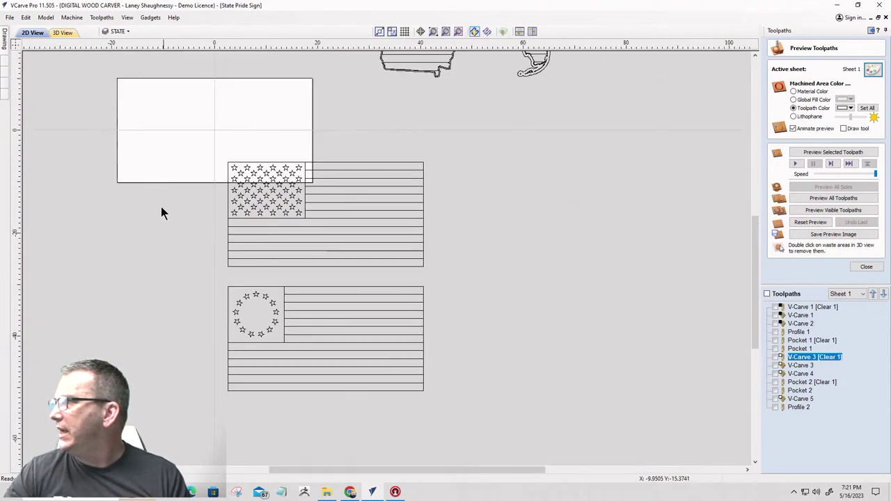
scroll(163, 209, down, 2)
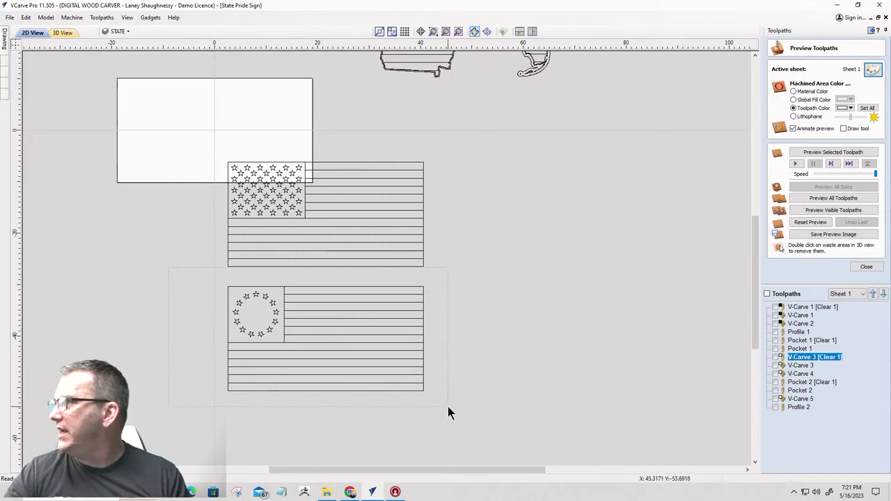
click(361, 391)
scroll(361, 390, up, 2)
scroll(361, 391, up, 2)
scroll(144, 255, down, 2)
scroll(141, 250, up, 3)
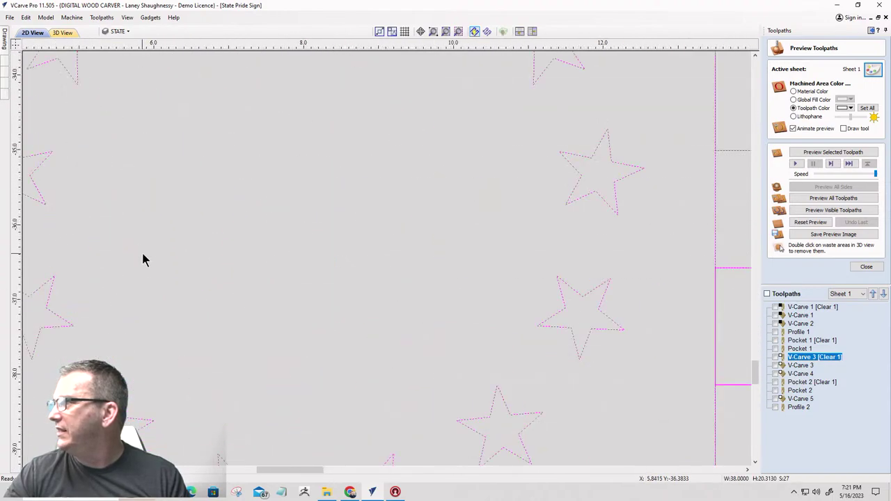
scroll(150, 258, down, 3)
scroll(149, 254, down, 3)
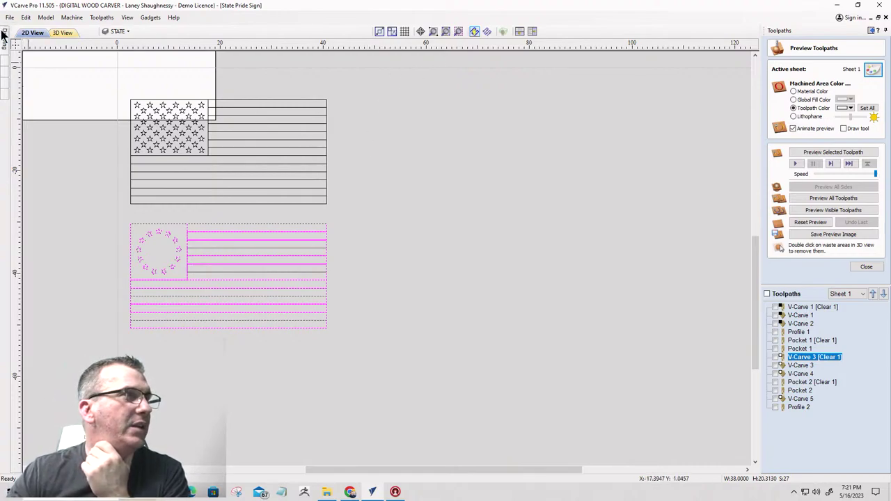
mouse_move(6, 40)
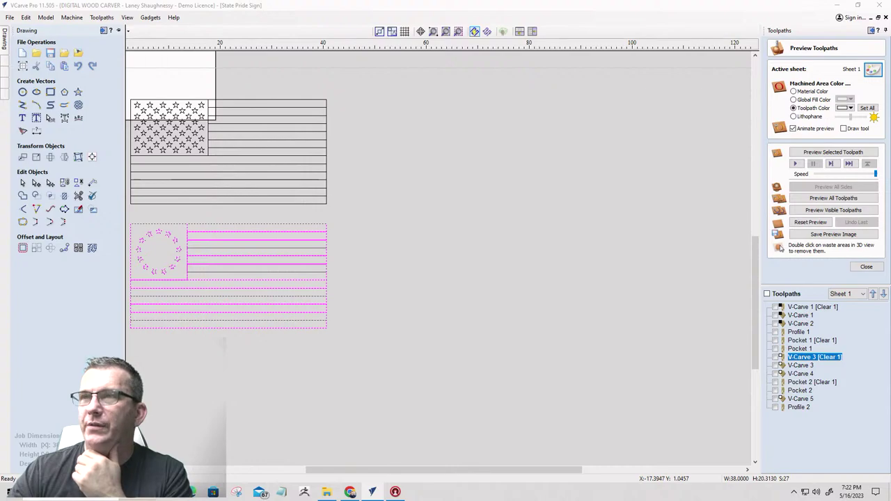
drag(890, 92, 321, 9)
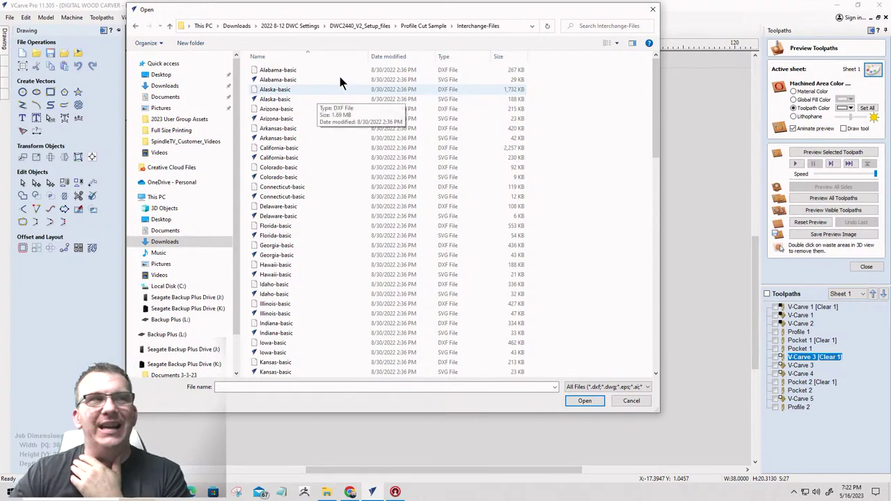
scroll(320, 90, down, 2)
scroll(311, 120, down, 13)
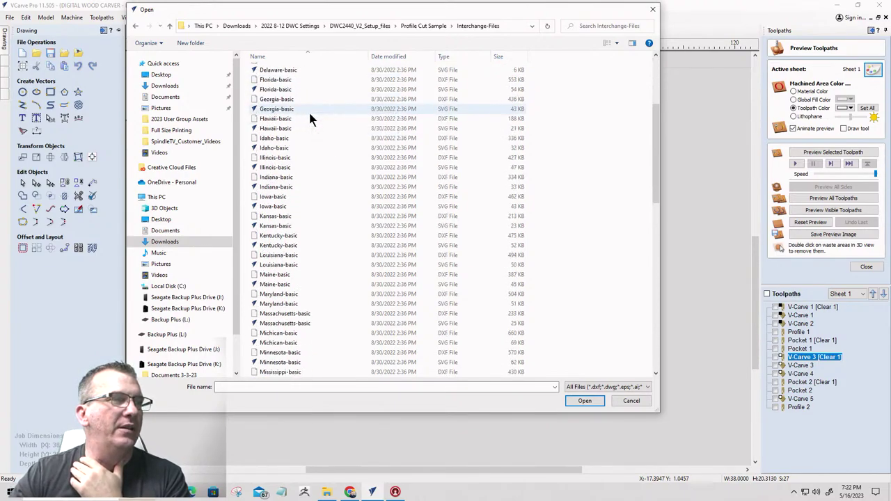
scroll(310, 120, down, 8)
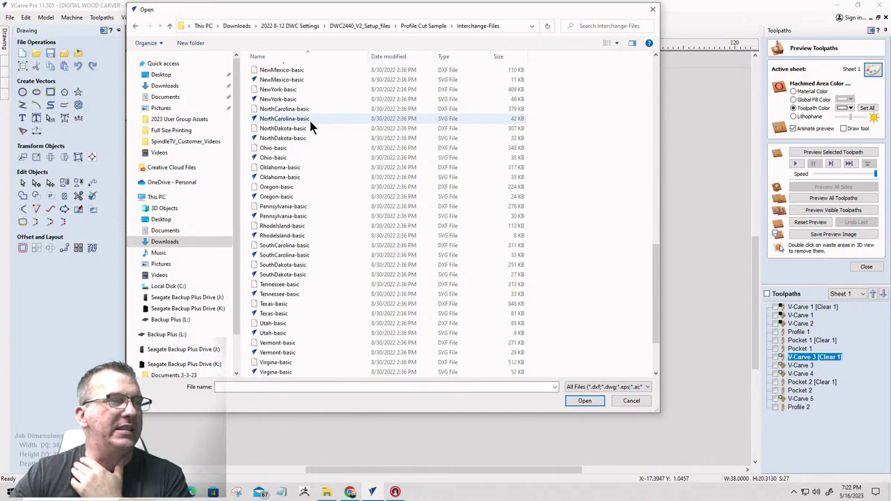
scroll(317, 264, up, 20)
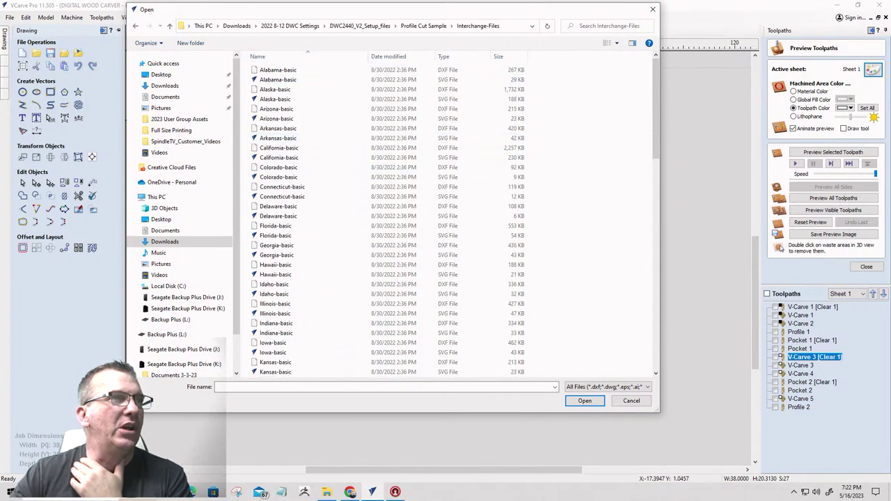
key(Escape)
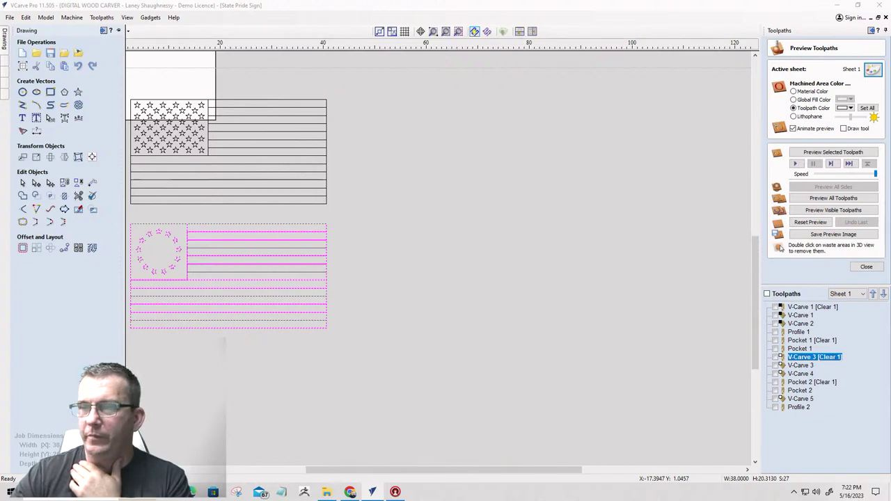
scroll(589, 268, down, 3)
scroll(357, 213, up, 10)
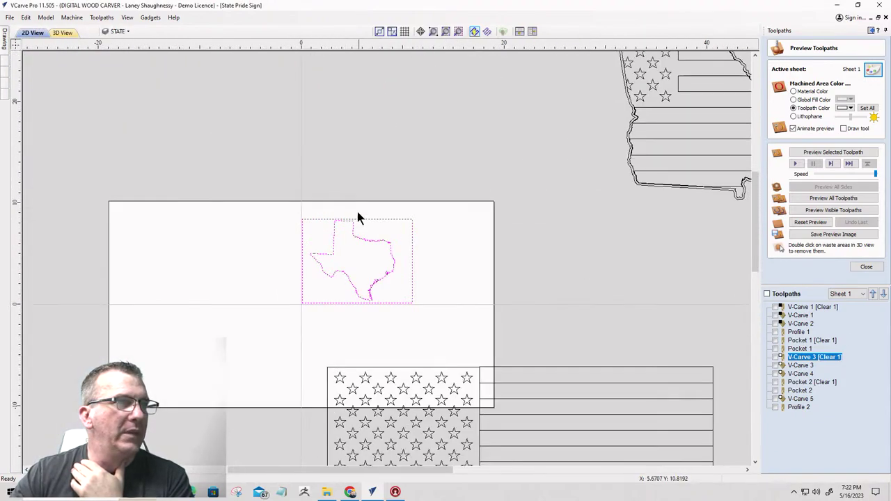
scroll(284, 276, down, 4)
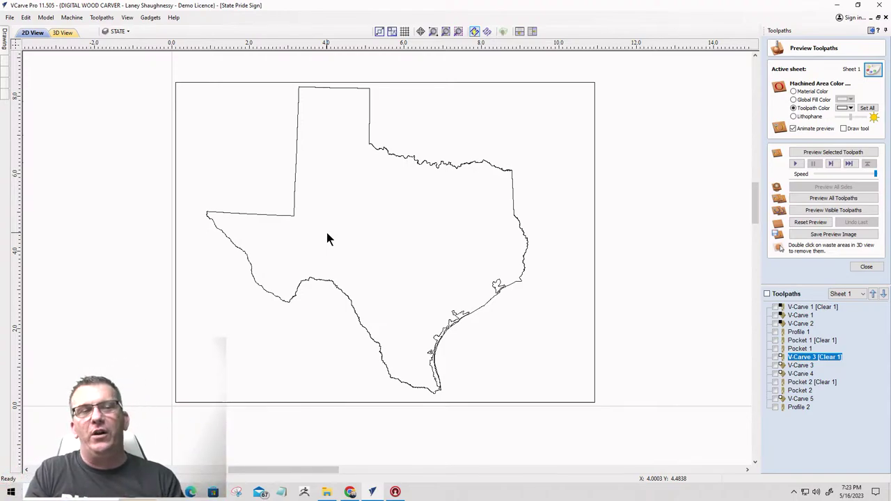
scroll(627, 180, down, 2)
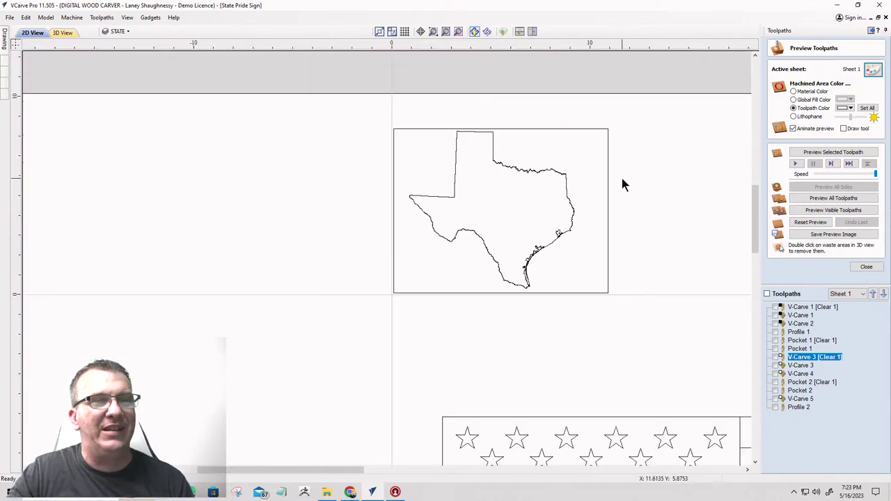
- Close the toolpath preview and delete the Texas outline
click(866, 266)
scroll(592, 214, down, 3)
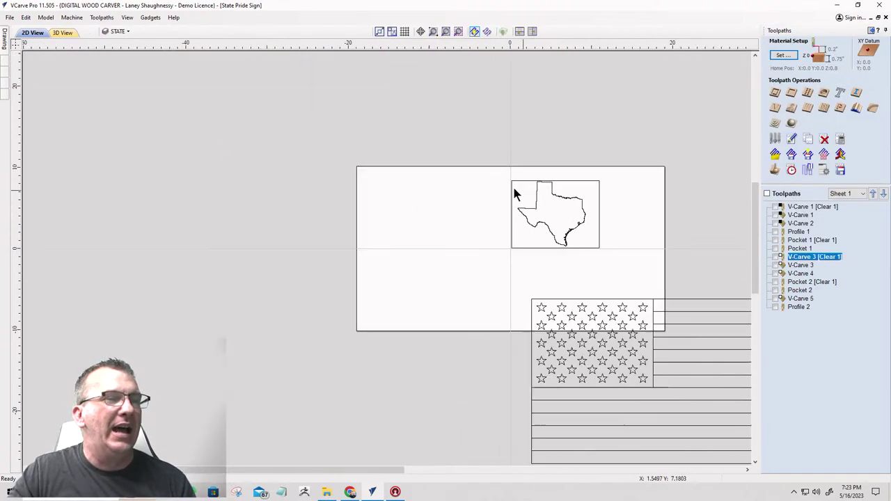
scroll(399, 142, down, 1)
scroll(399, 142, down, 1)
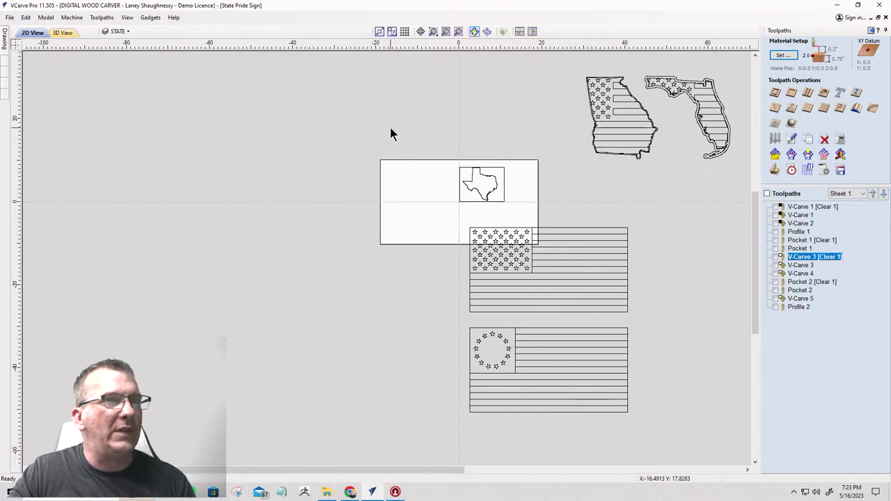
drag(277, 92, 641, 439)
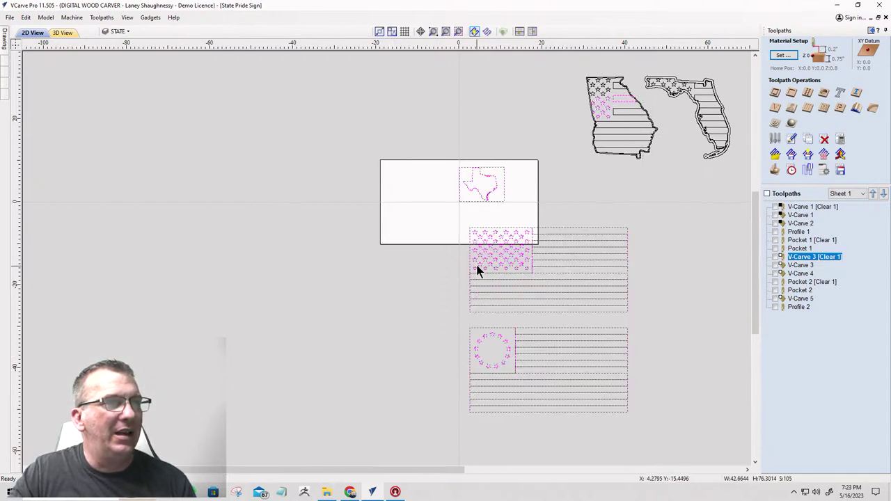
drag(432, 149, 537, 233)
key(Delete)
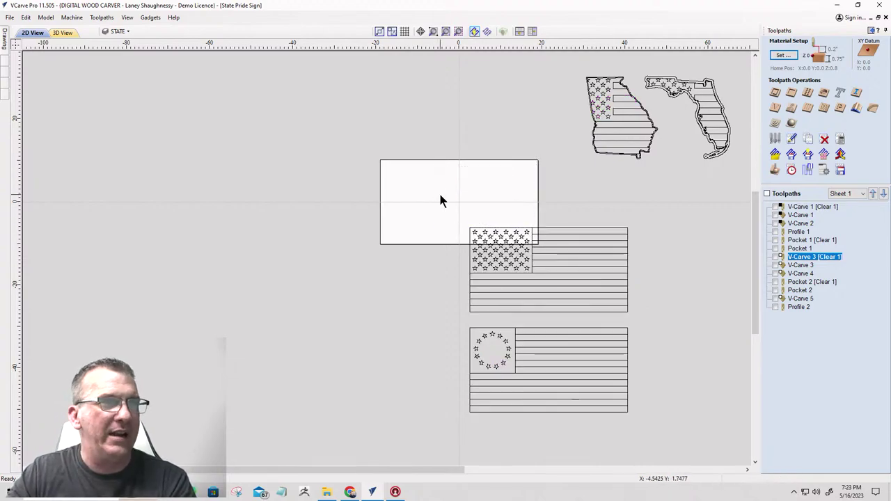
- Delete both US flag drawings, zoom to fit the job, and close the Toolpaths panel
drag(441, 195, 658, 446)
key(Delete)
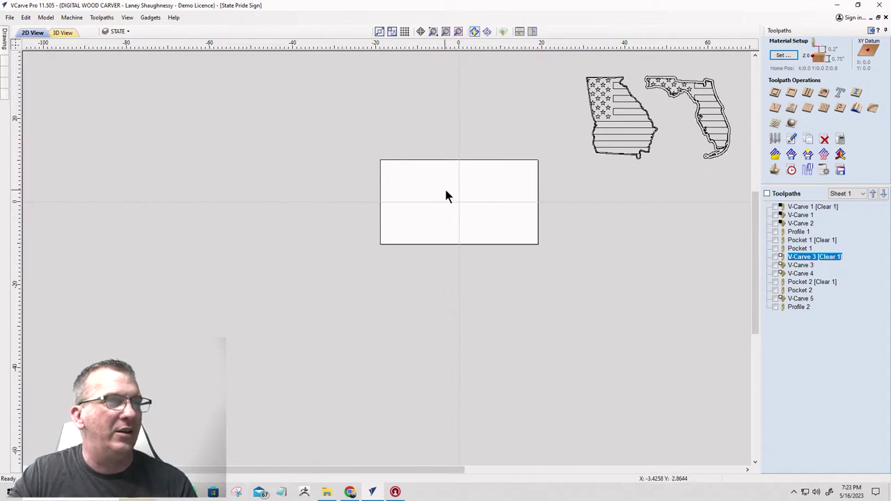
key(F3)
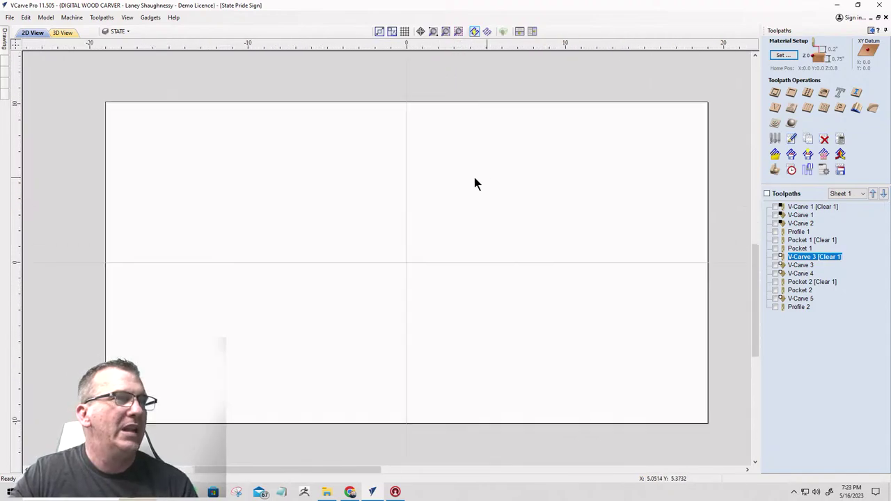
click(870, 31)
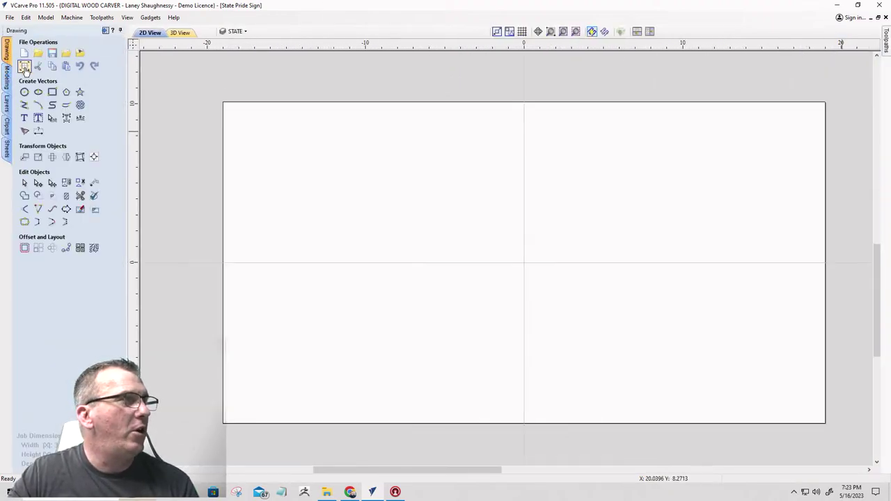
- Open Job Setup showing the single-sided 20.3125 by 0.75 inch job with centred datum
click(24, 67)
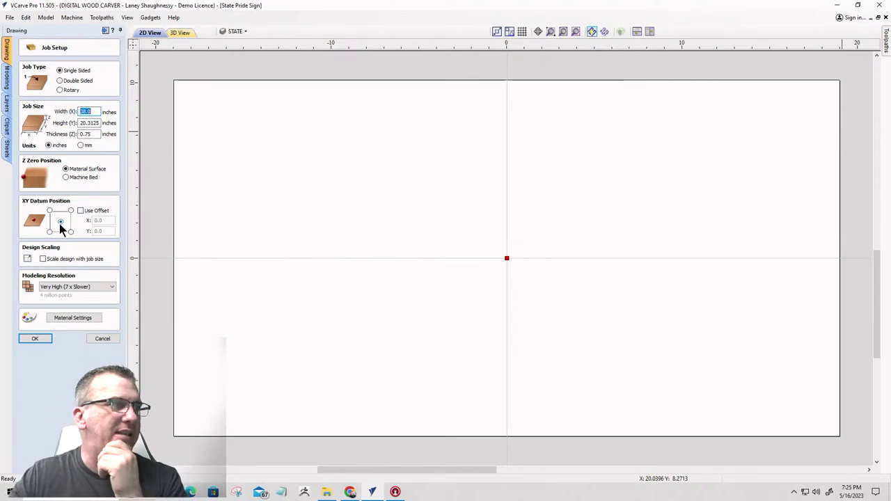
- Confirm Job Setup, then move the Georgia and Florida outlines onto a new hidden layer
click(30, 337)
scroll(474, 272, down, 3)
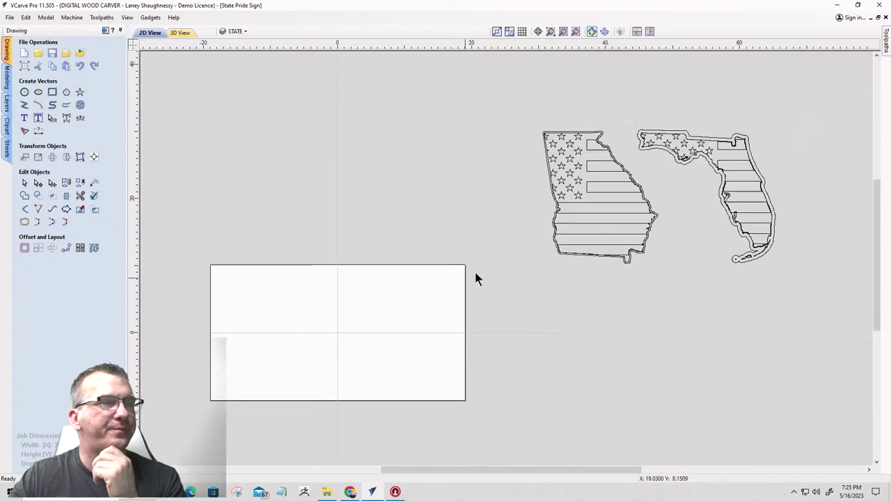
scroll(373, 367, up, 1)
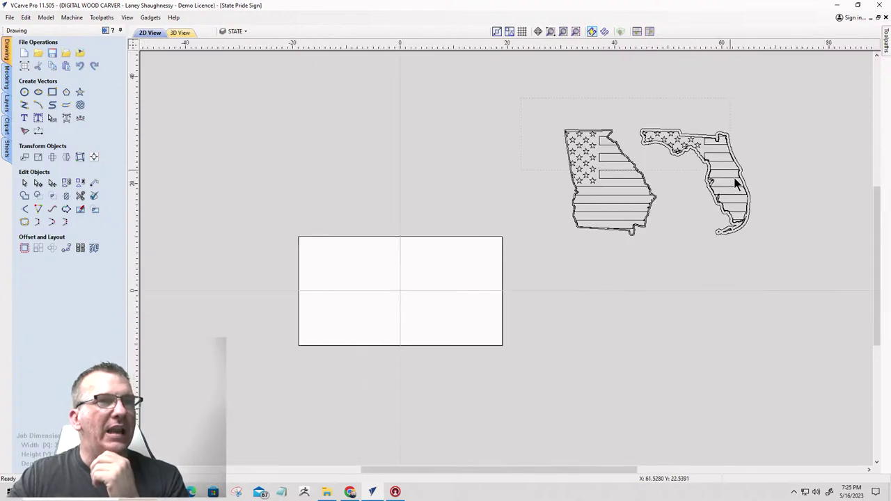
drag(801, 274, 624, 201)
right_click(623, 198)
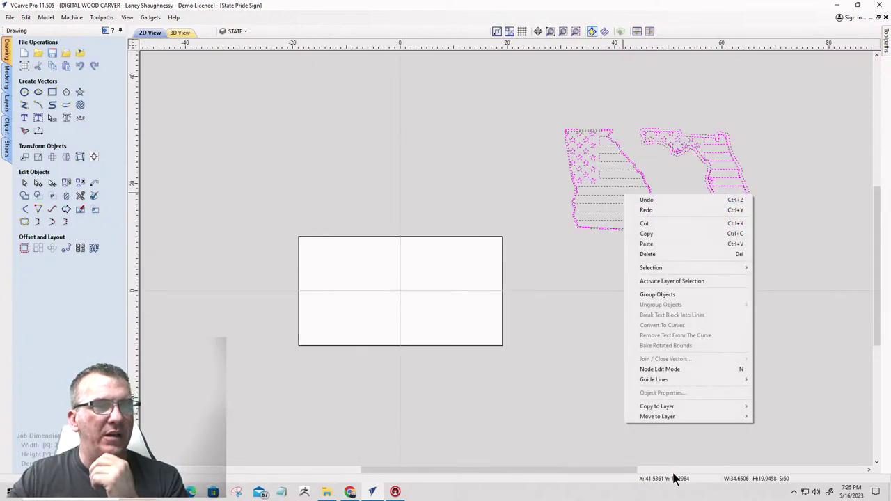
mouse_move(676, 415)
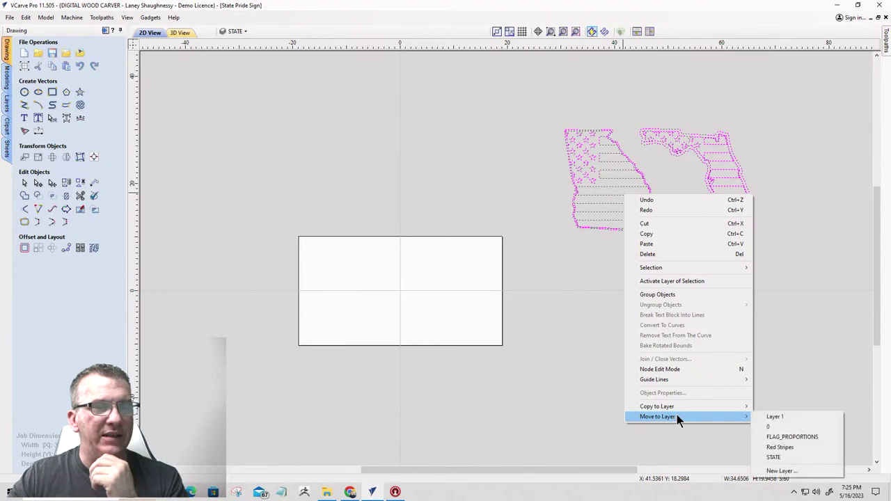
click(780, 471)
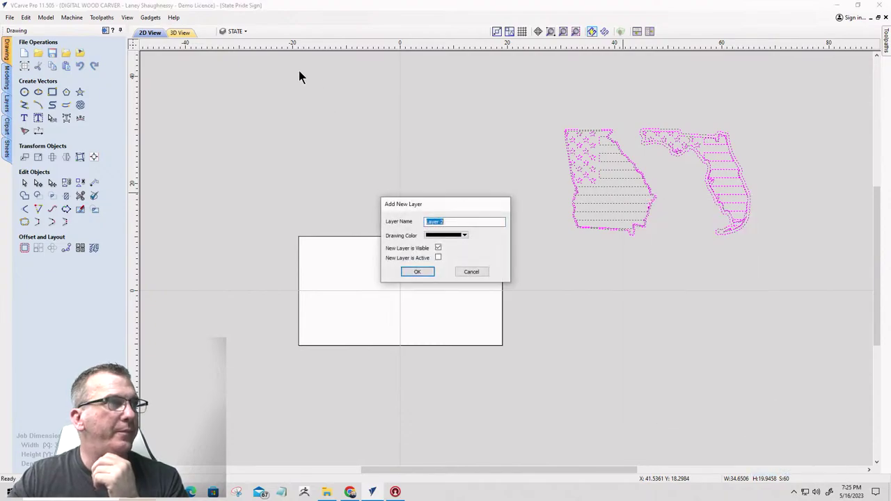
click(438, 258)
click(422, 272)
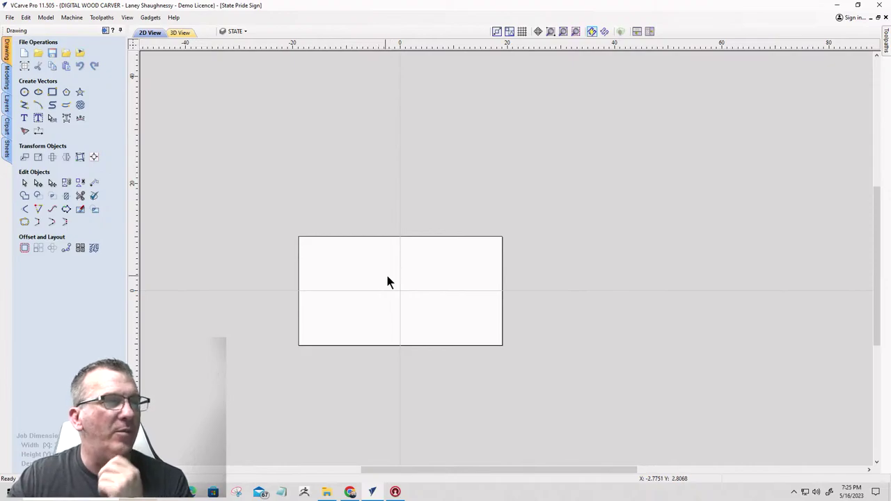
scroll(386, 279, up, 3)
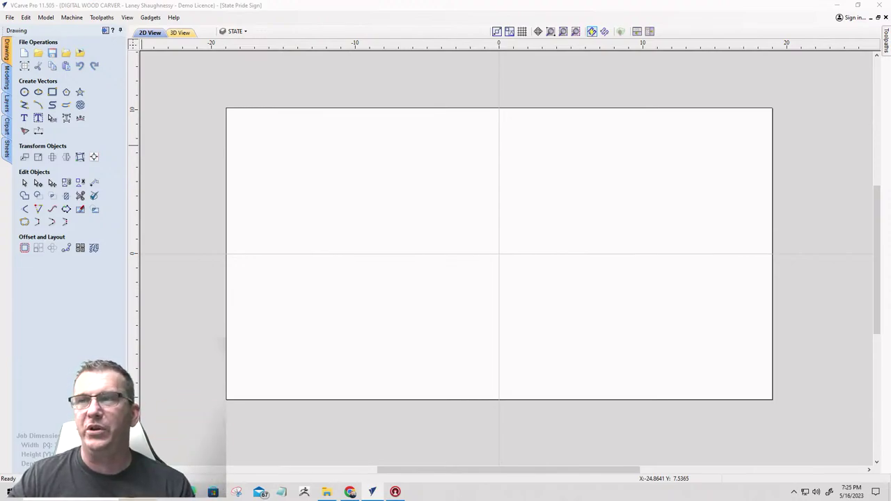
- Paste the two deleted flag drawings back into the job
key(ctrl+v)
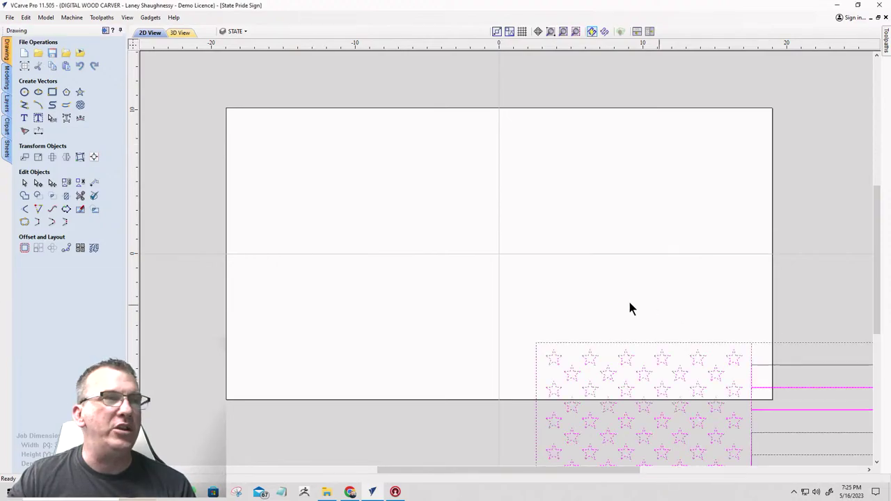
scroll(611, 305, down, 6)
scroll(506, 254, up, 2)
scroll(507, 254, down, 2)
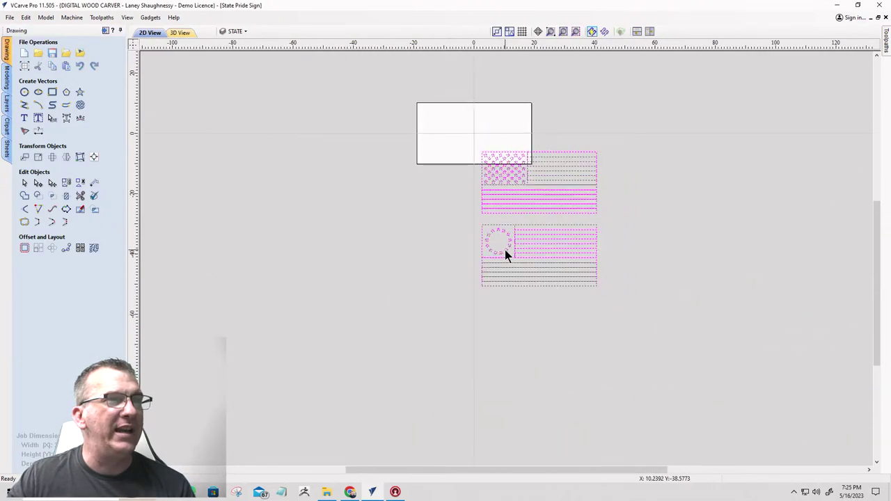
scroll(504, 163, up, 4)
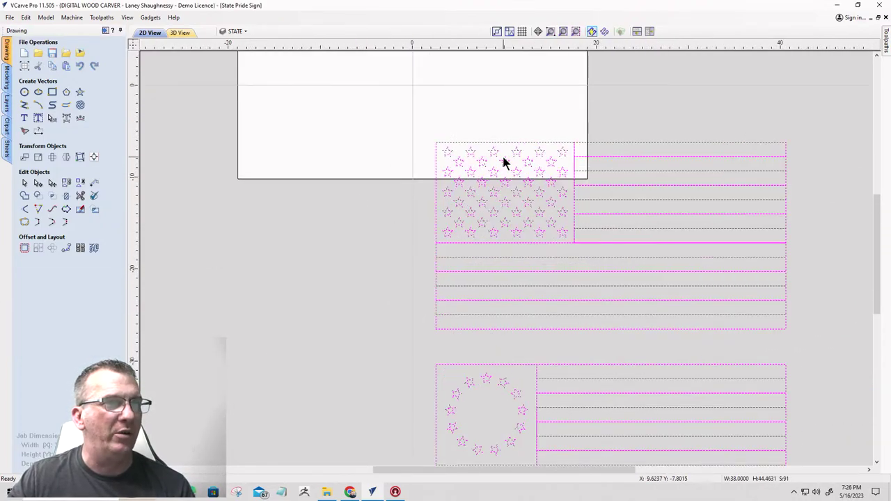
scroll(495, 201, down, 3)
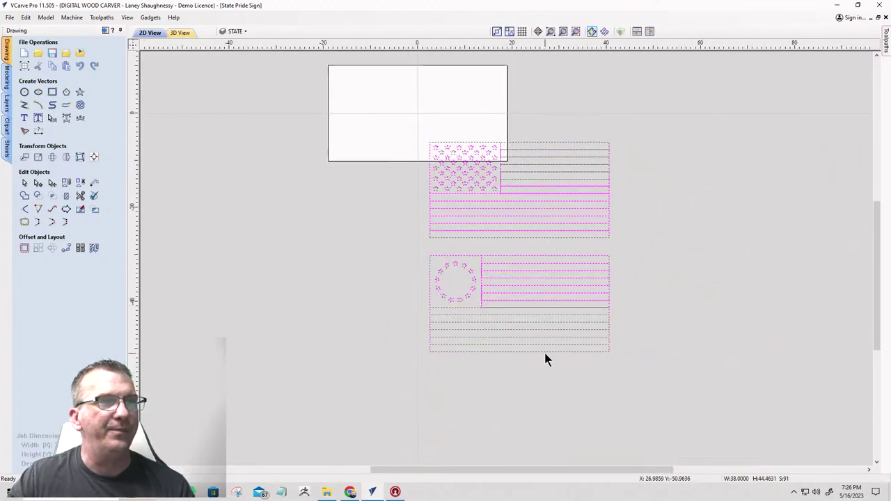
- Delete the circle-of-stars flag and select the whole 50-star flag
click(410, 249)
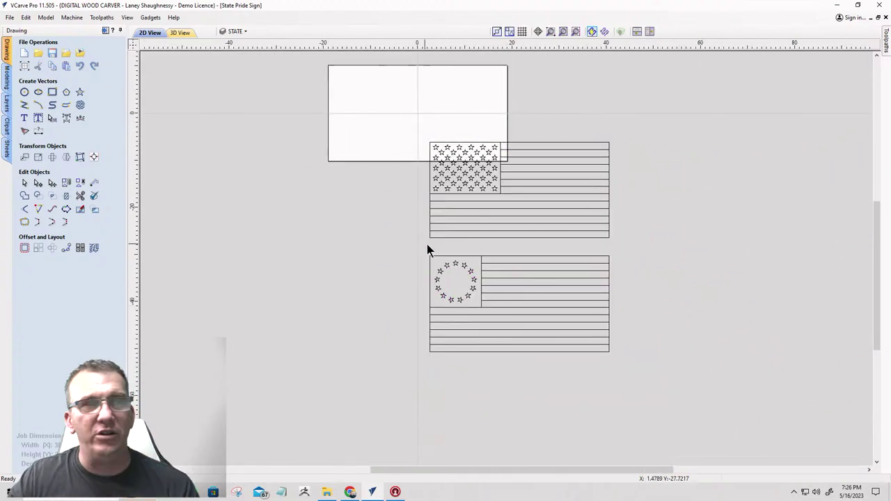
drag(397, 241, 645, 404)
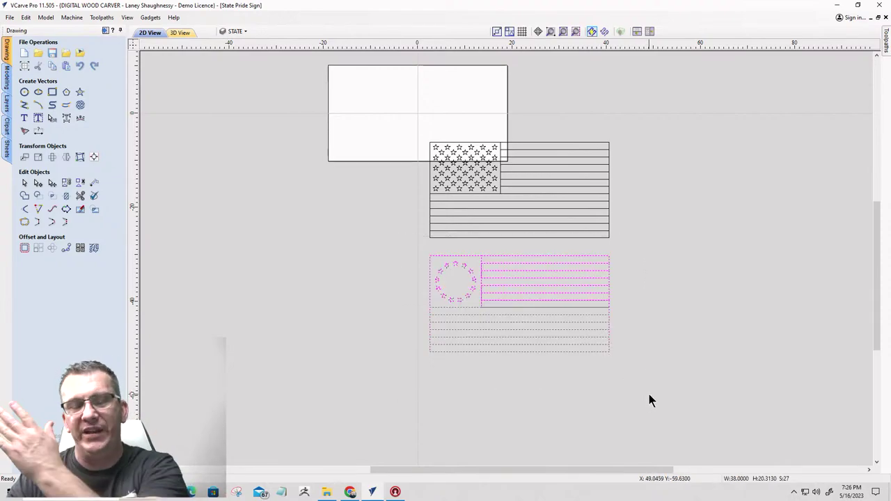
key(Delete)
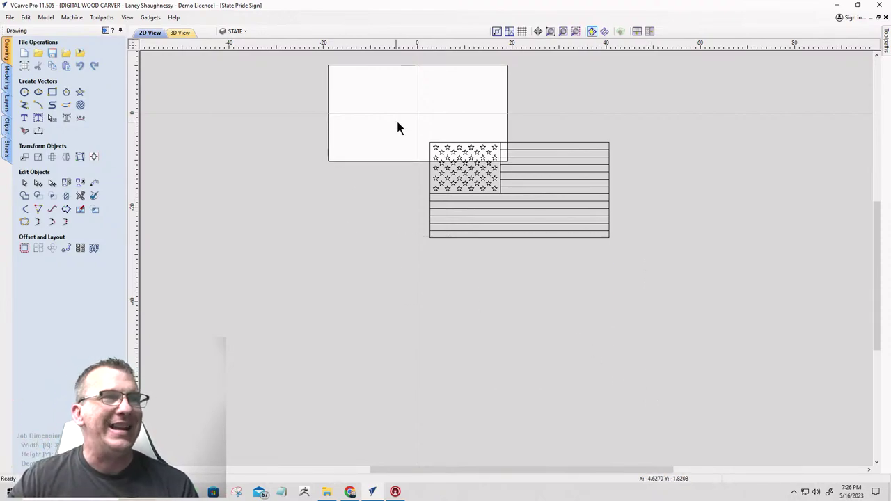
drag(398, 128, 626, 253)
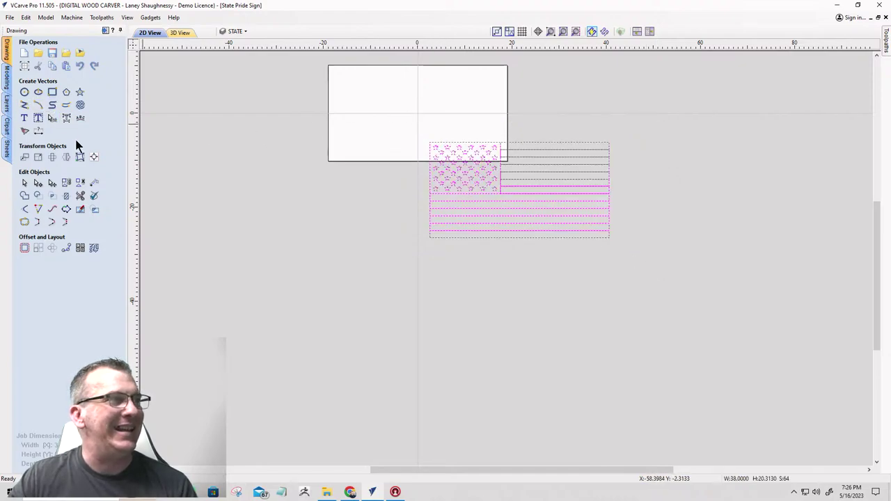
- Center the 50-star flag on the 38 by 20.3 inch material
click(93, 158)
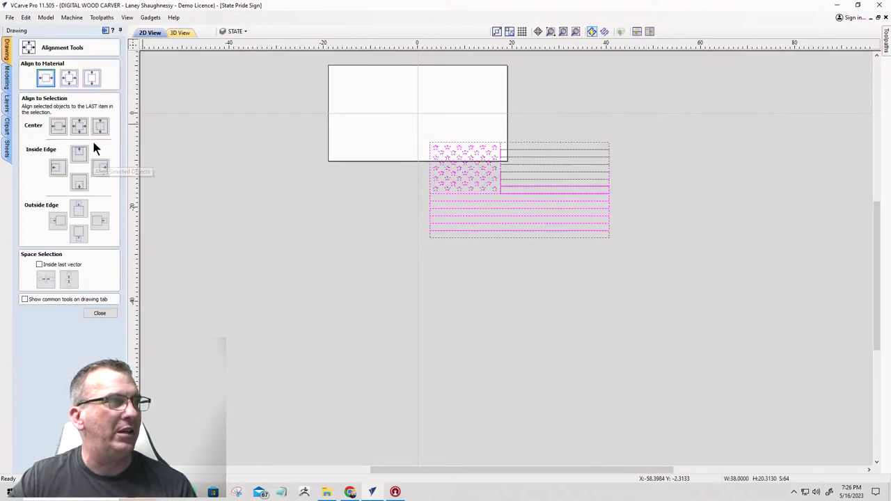
click(68, 77)
scroll(357, 57, up, 3)
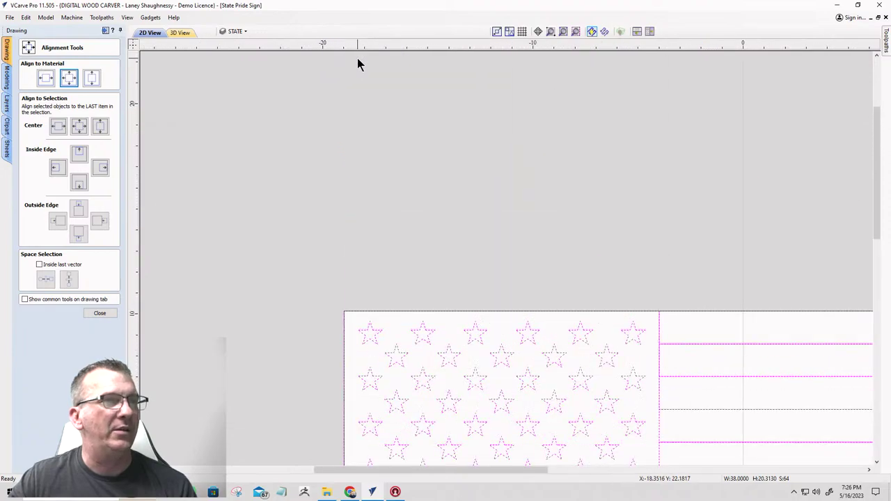
scroll(357, 64, down, 3)
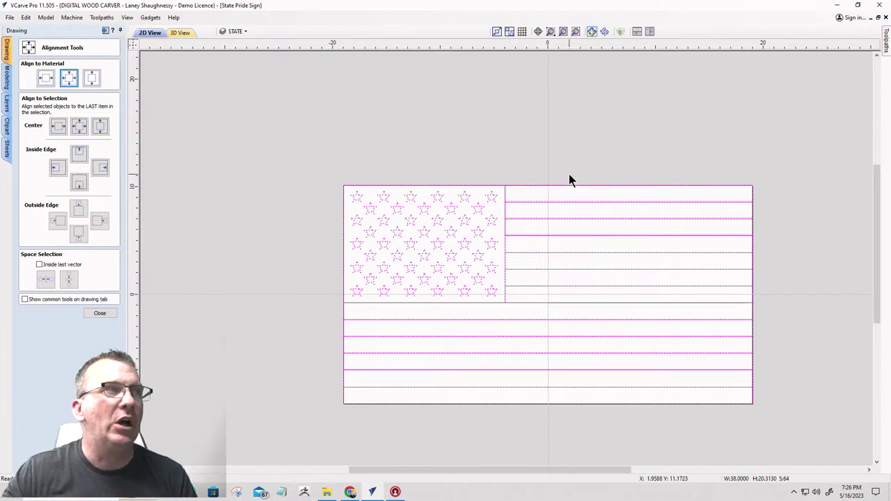
- Select the flag's alternate red stripes, adding each one to the selection
click(766, 163)
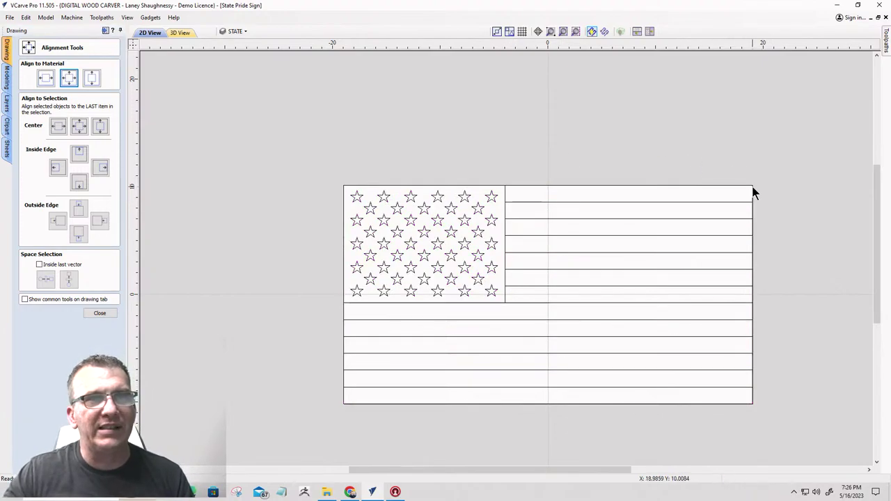
click(752, 190)
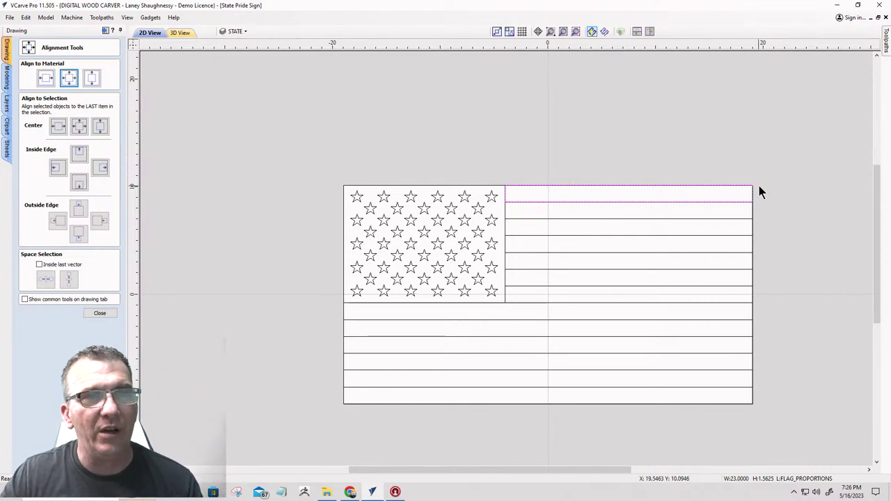
shift+click(752, 227)
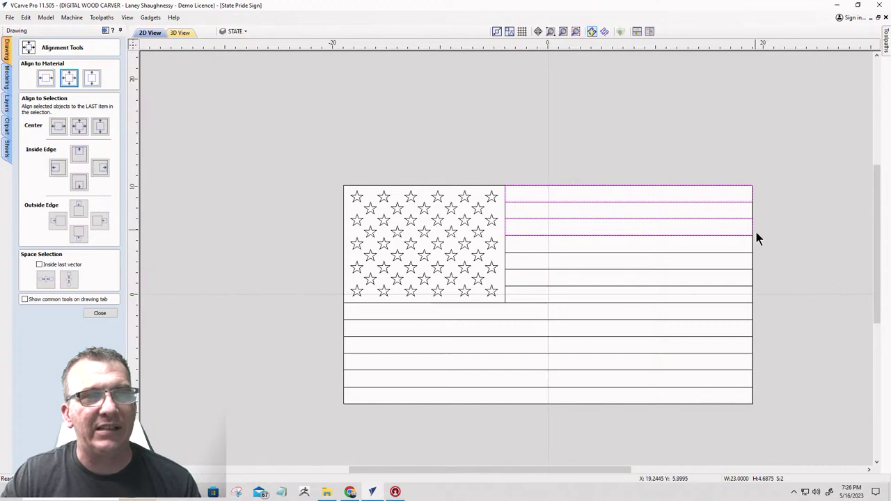
shift+click(753, 278)
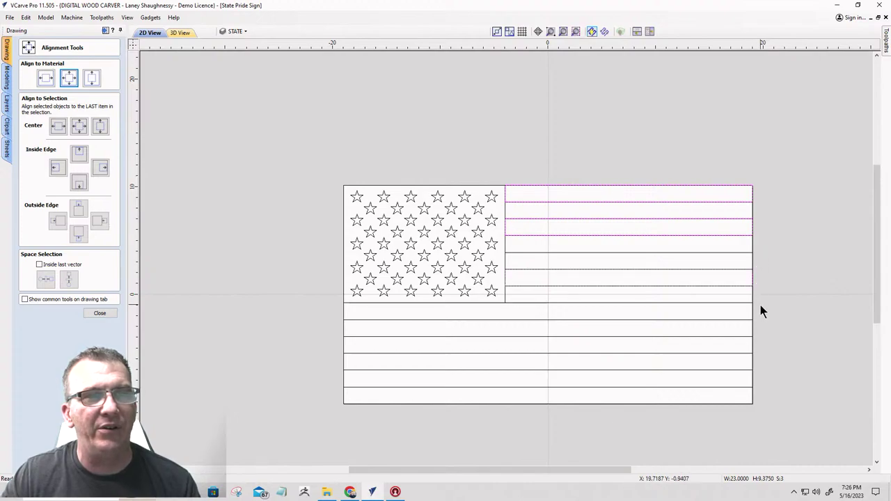
shift+click(752, 314)
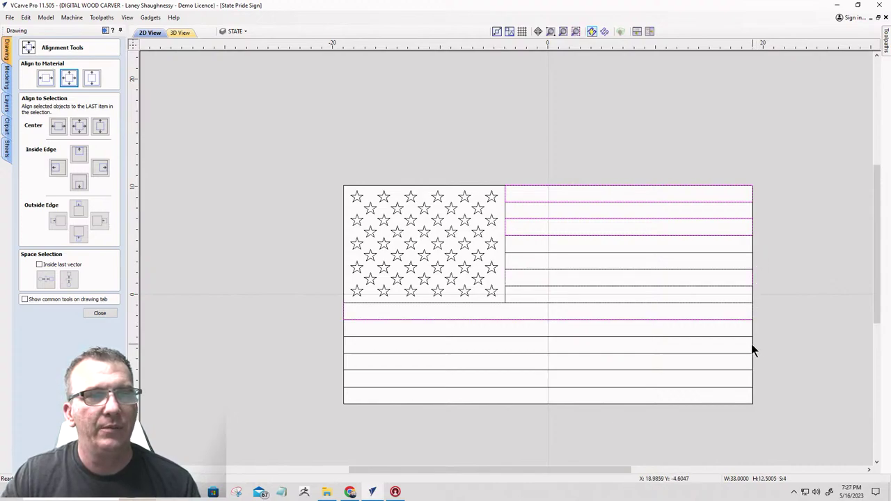
- Drop the partial stripe selection and select just the flag's top stripe
shift+click(752, 350)
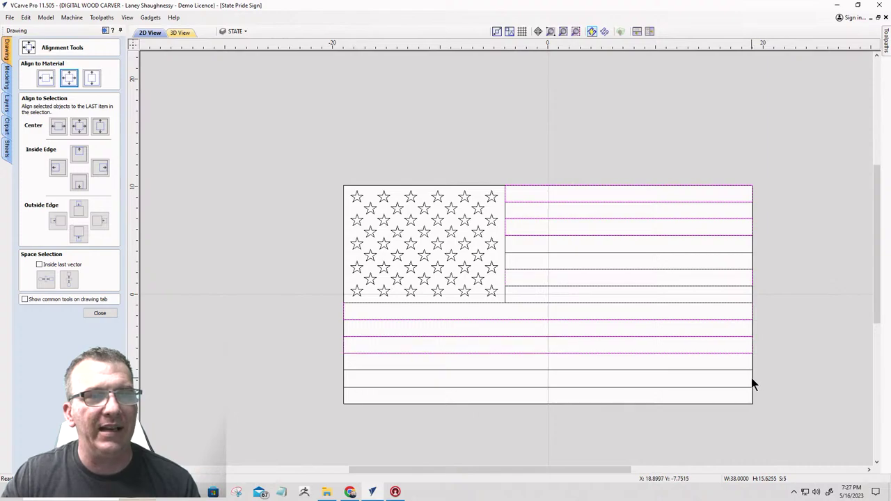
scroll(733, 245, up, 2)
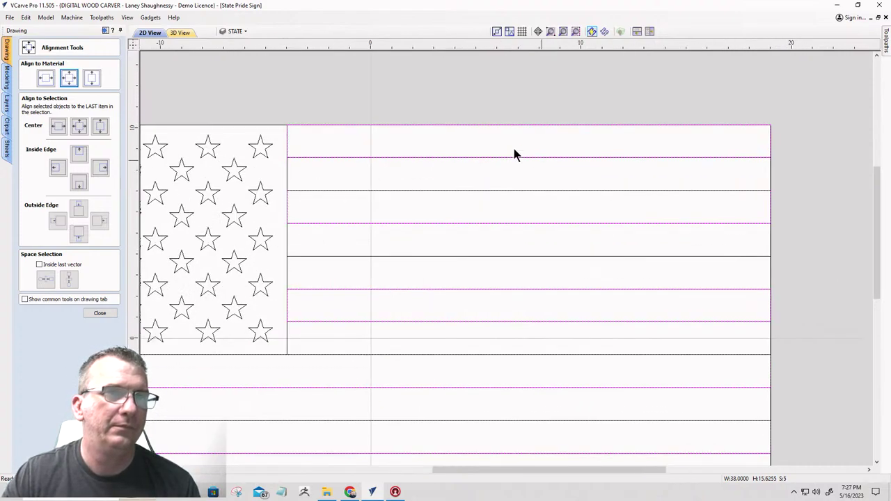
scroll(390, 128, down, 2)
scroll(480, 142, up, 1)
click(638, 147)
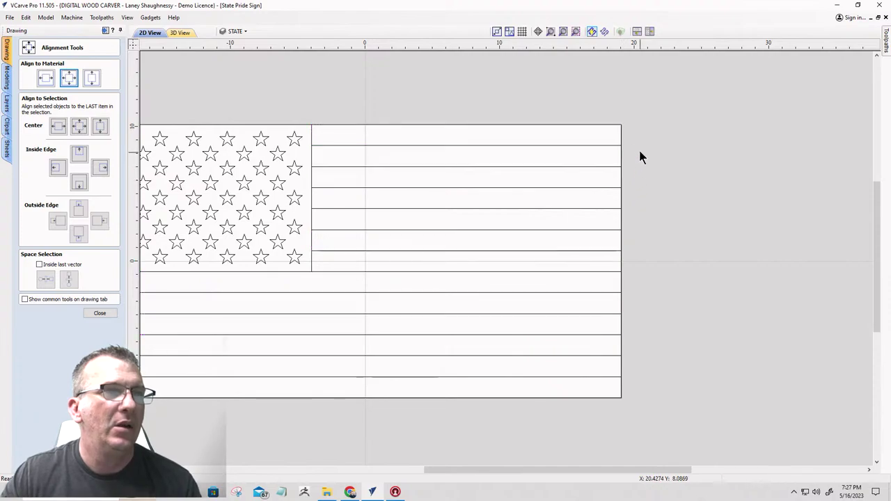
click(621, 141)
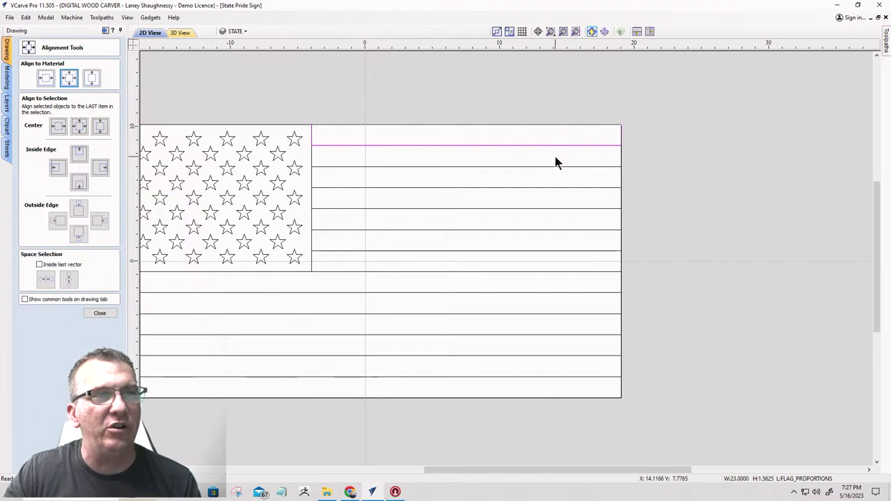
scroll(560, 154, up, 2)
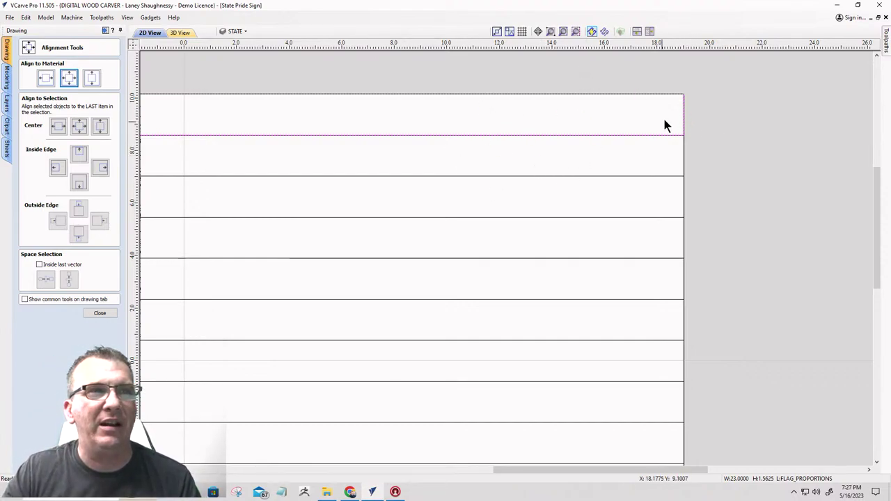
scroll(687, 102, up, 3)
scroll(673, 126, down, 3)
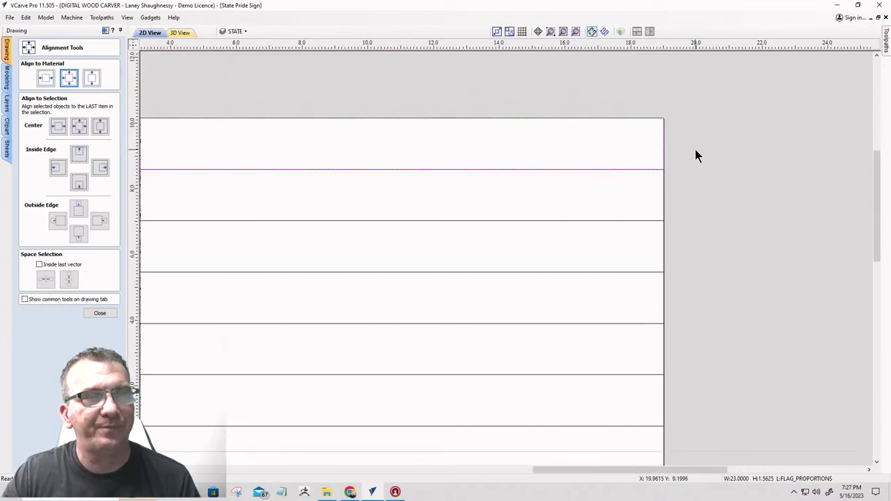
scroll(667, 143, down, 2)
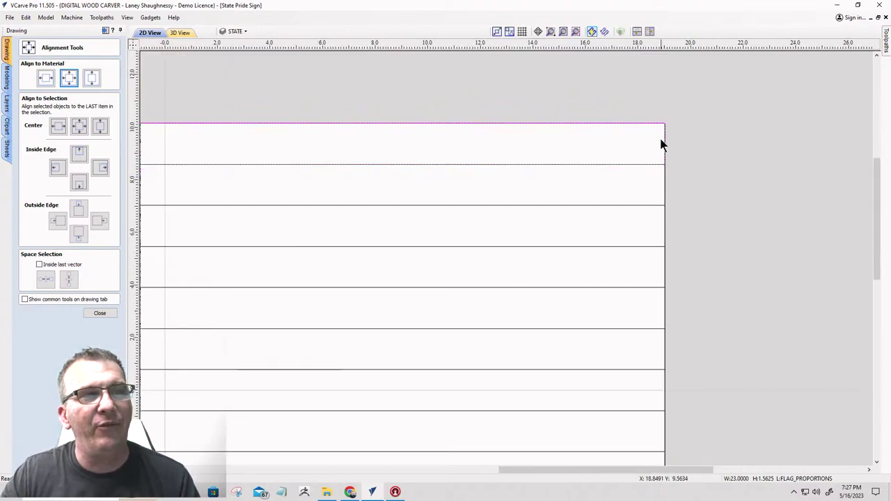
- Shift-add every other stripe down to the bottom, fixing one wrong pick, for seven selected (S:7)
shift+click(663, 197)
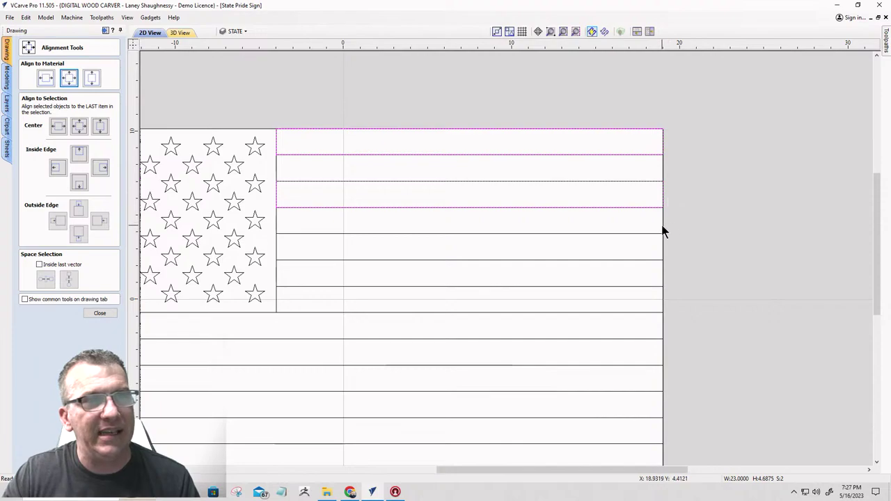
shift+click(663, 250)
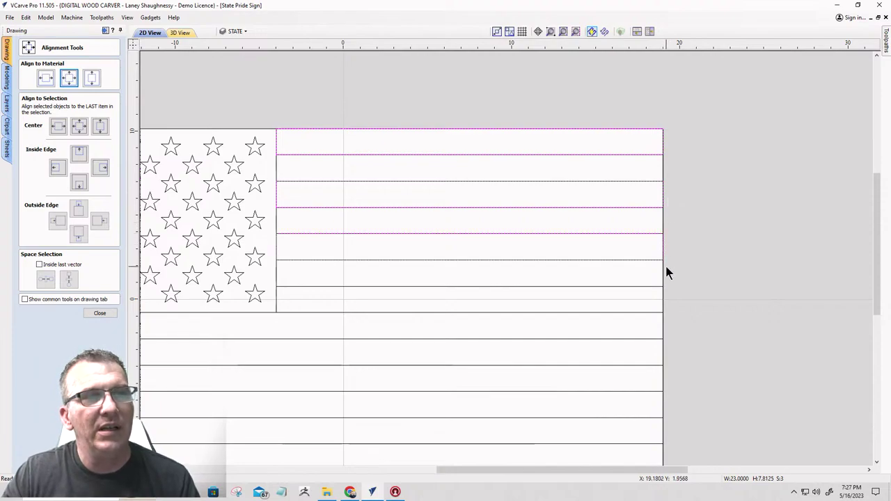
shift+click(664, 304)
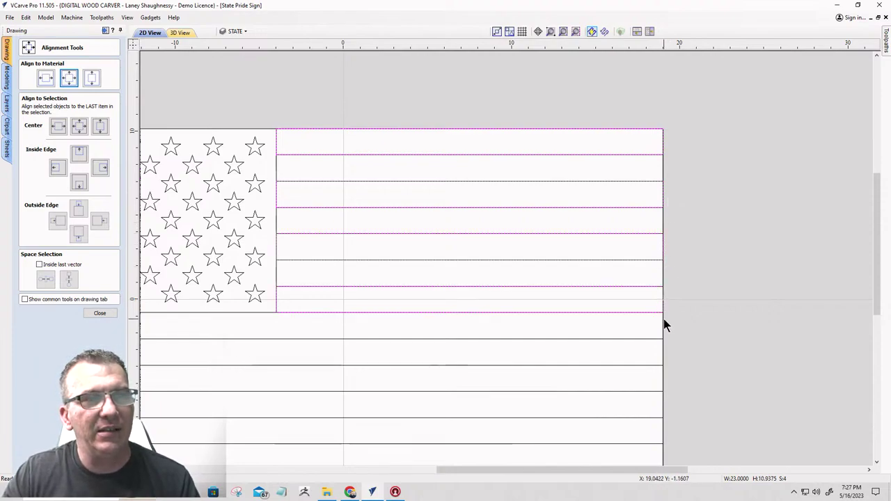
shift+click(662, 355)
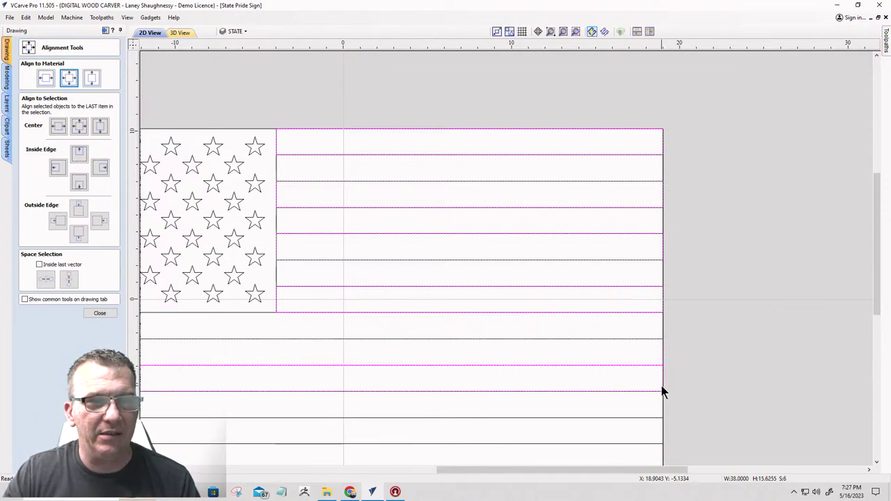
shift+click(664, 389)
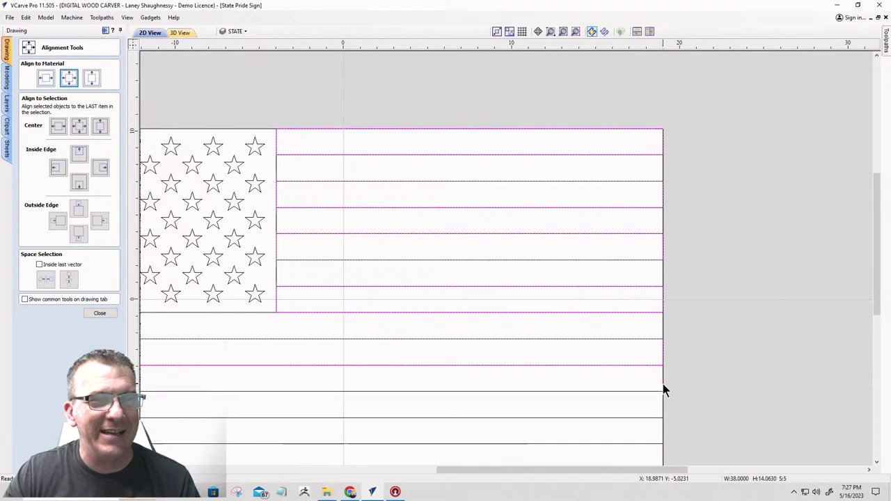
shift+click(663, 392)
shift+click(662, 403)
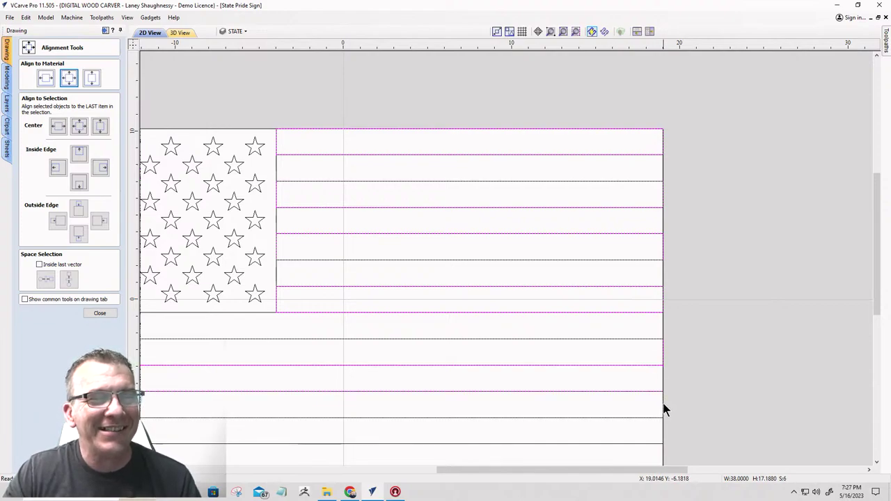
shift+click(663, 462)
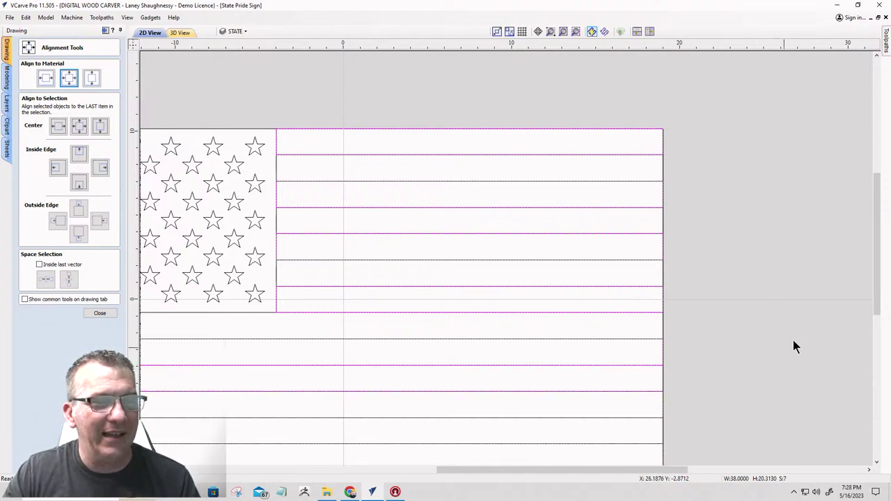
drag(873, 275, 869, 315)
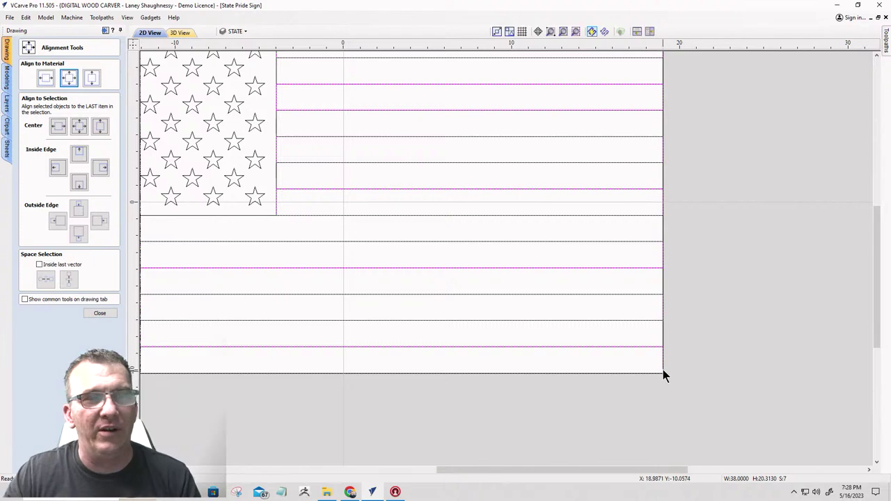
scroll(664, 371, down, 1)
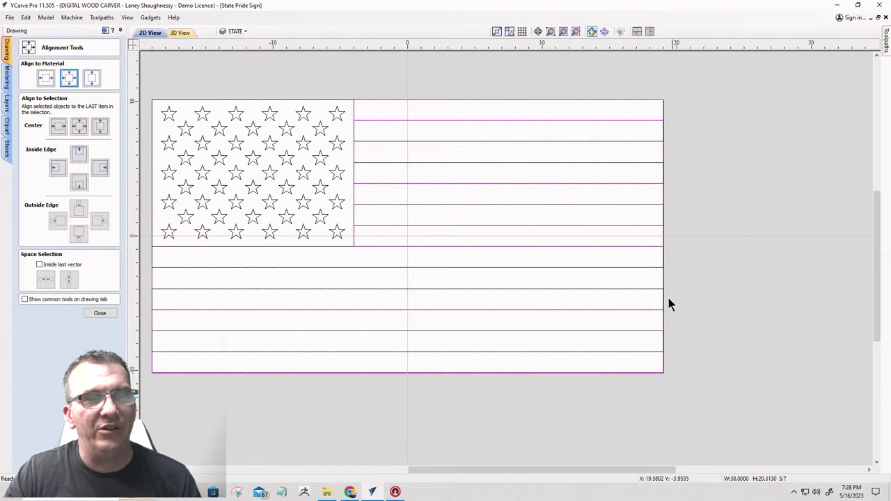
- Move the selected stripes to a new layer 'Red Stripes2' with red drawing colour
right_click(662, 359)
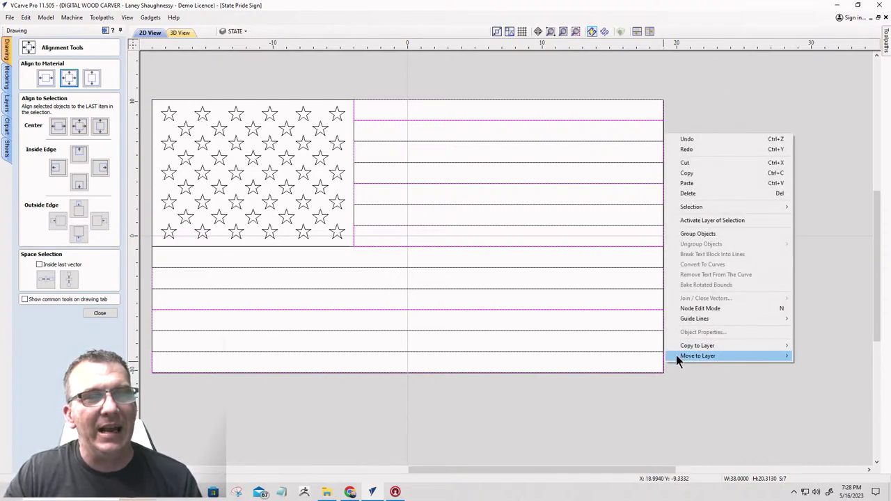
mouse_move(676, 355)
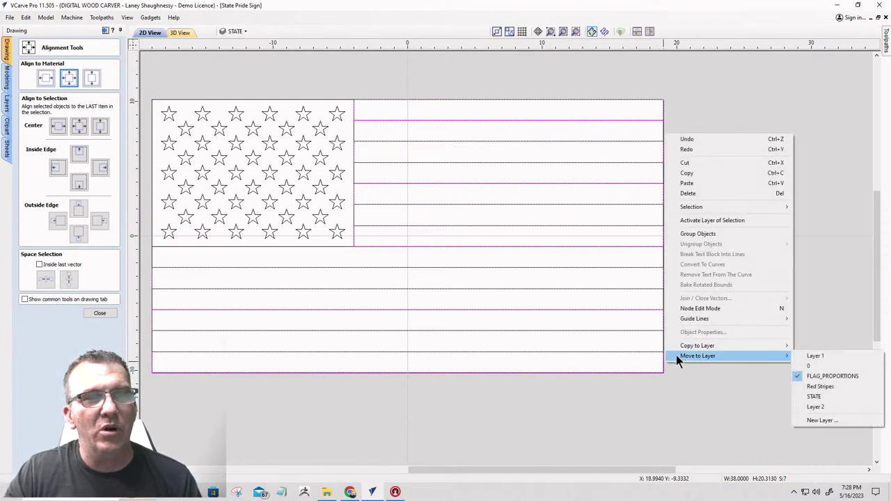
click(808, 420)
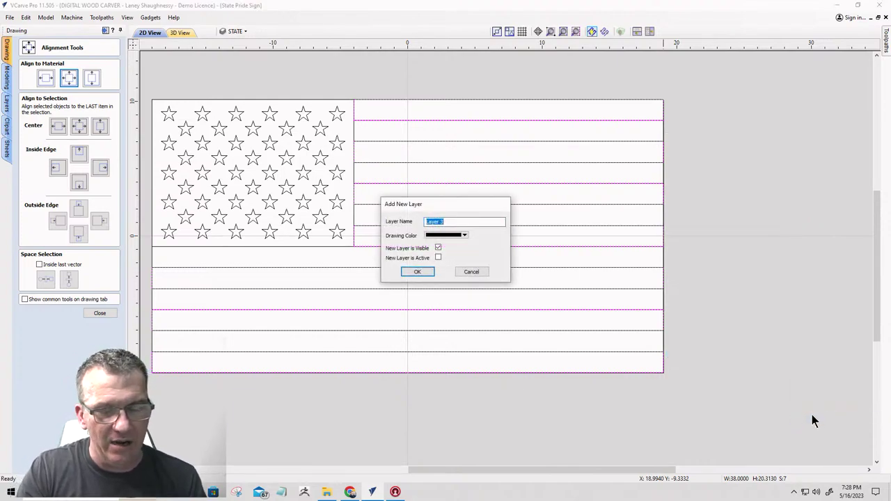
text(Red Stripes2)
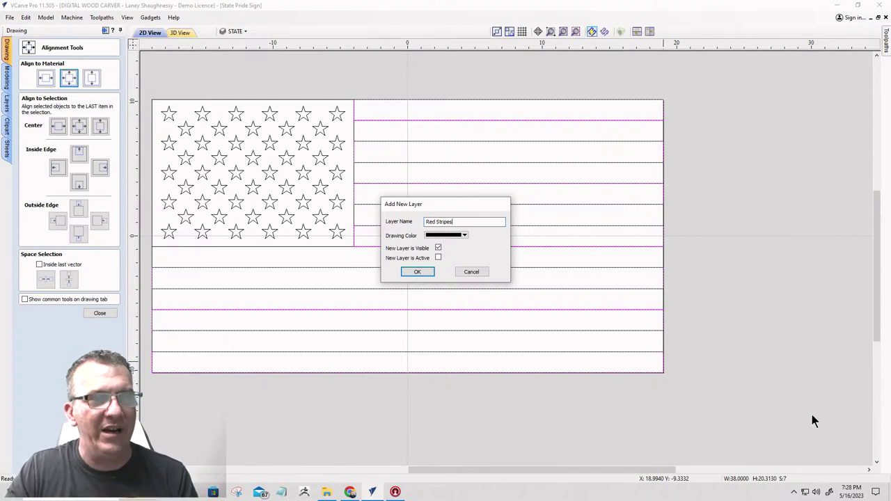
click(464, 234)
click(428, 279)
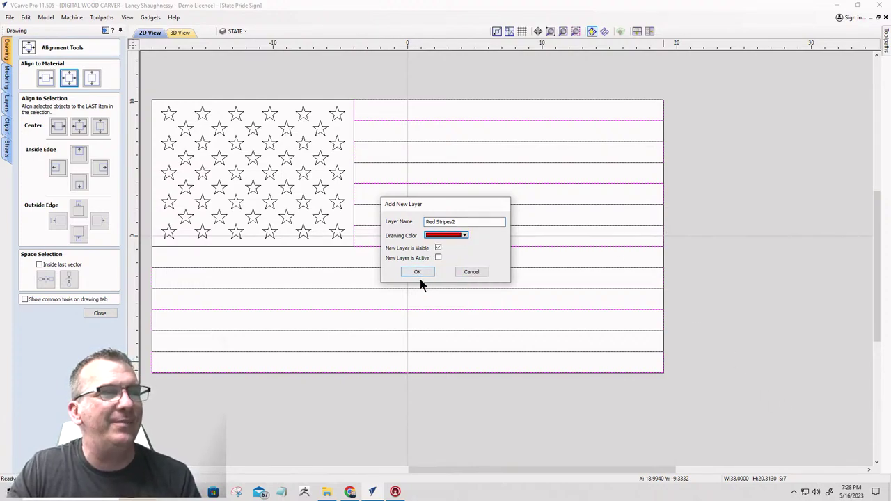
click(418, 272)
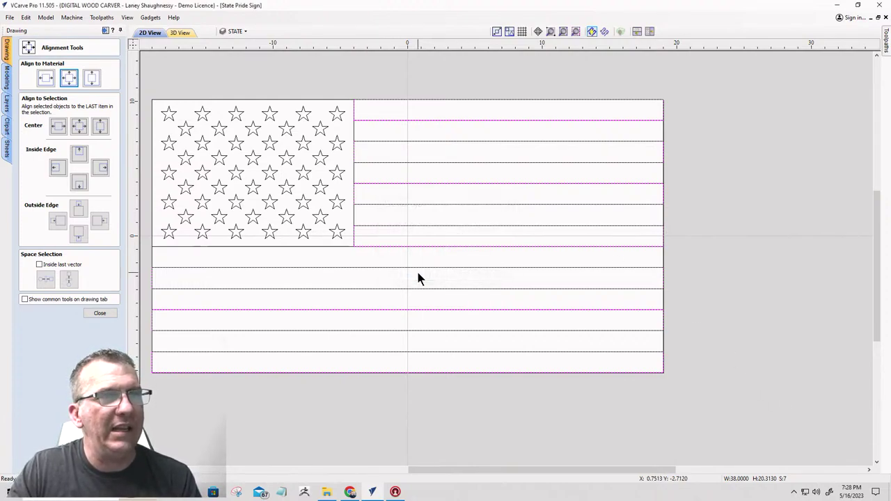
click(686, 289)
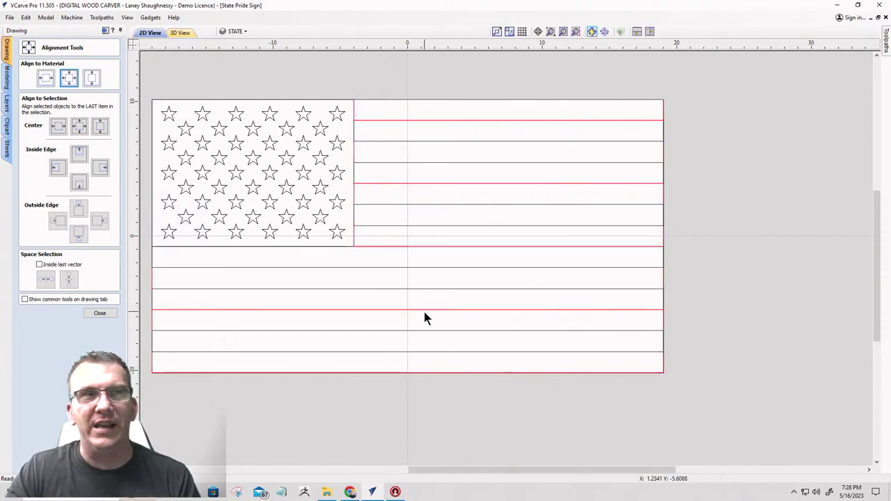
- Switch off the Red Stripes2 layer's light bulb so it stays hidden
click(230, 31)
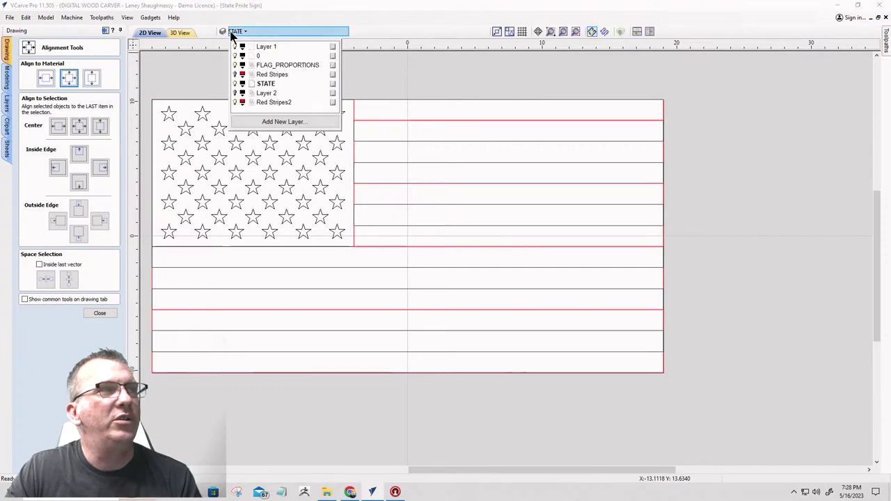
click(235, 103)
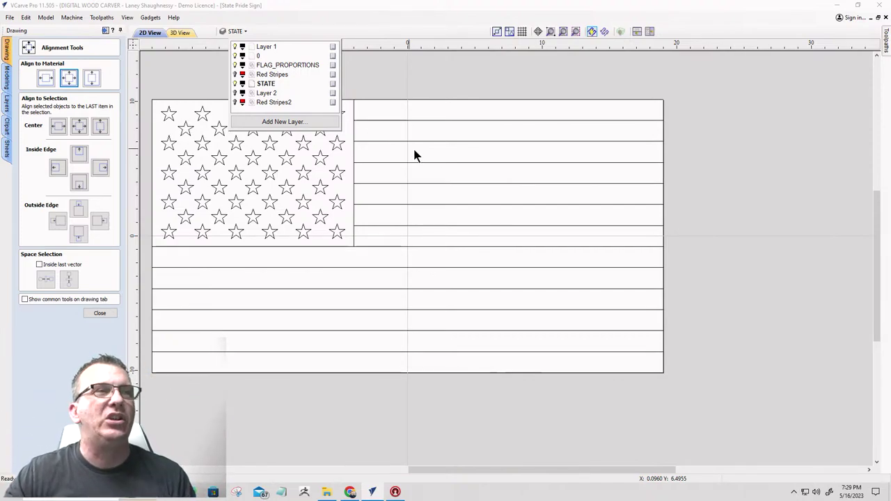
click(235, 102)
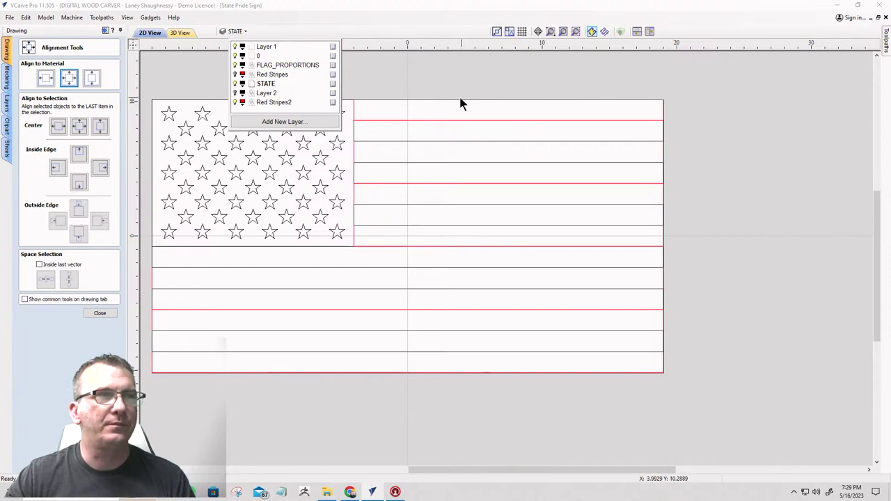
click(236, 102)
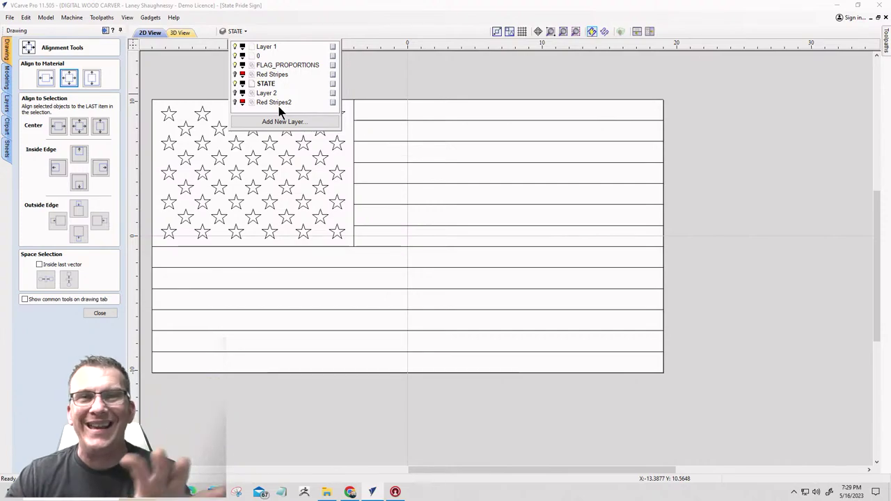
click(686, 161)
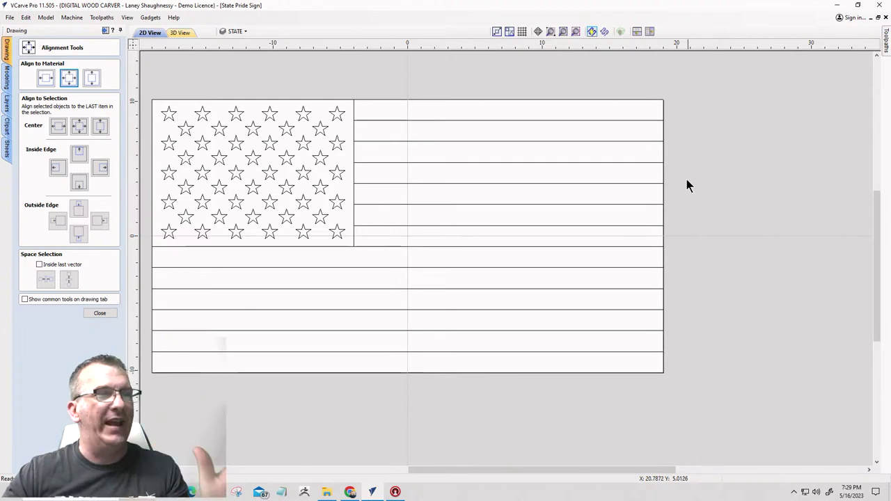
scroll(679, 232, down, 2)
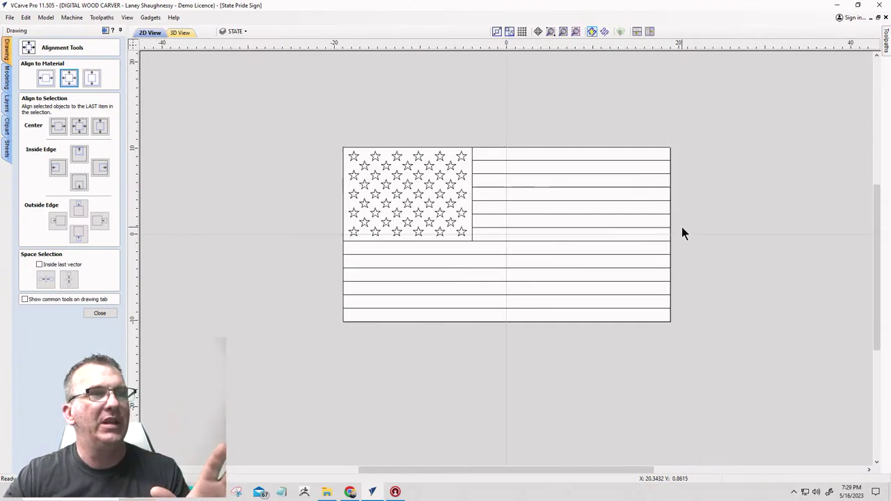
scroll(683, 228, up, 1)
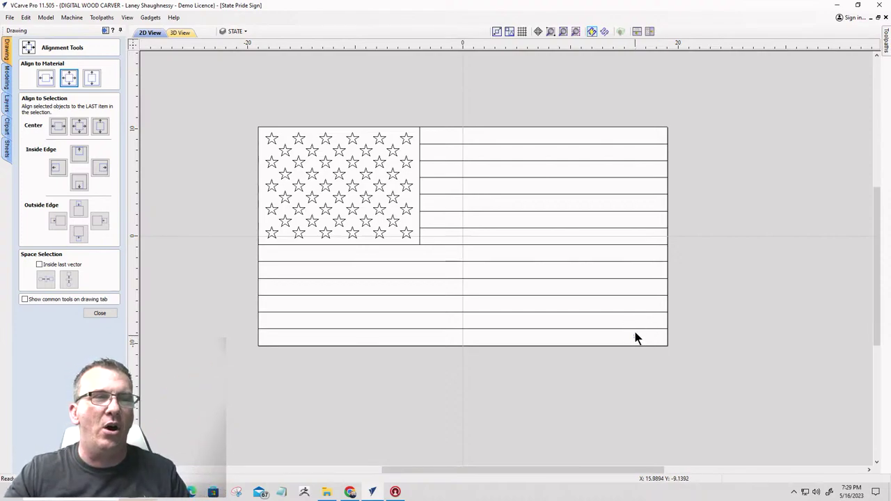
click(609, 311)
drag(618, 299, 597, 275)
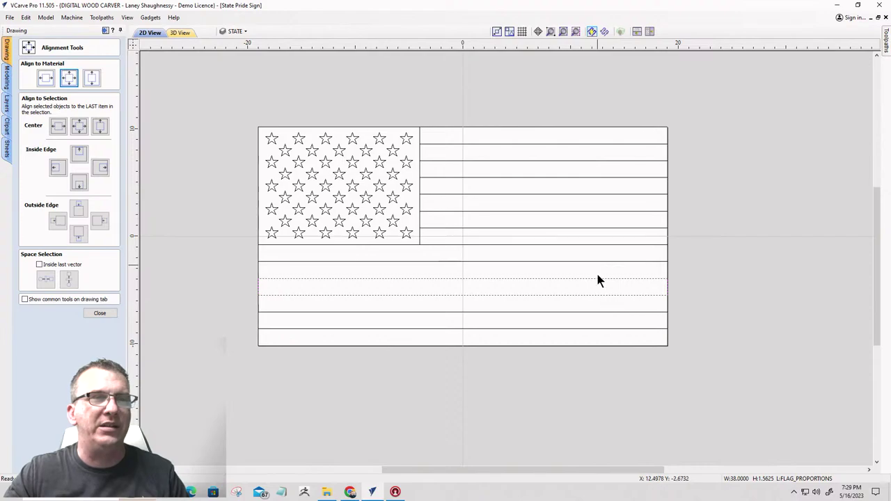
click(605, 248)
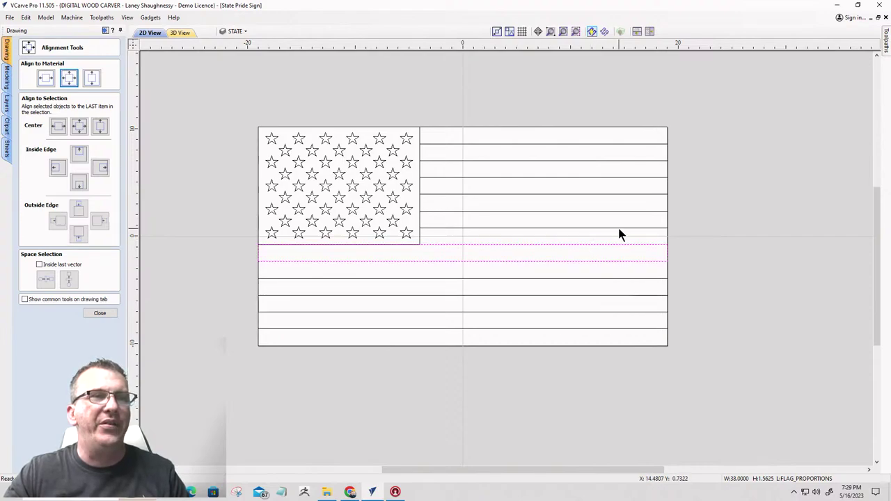
click(594, 218)
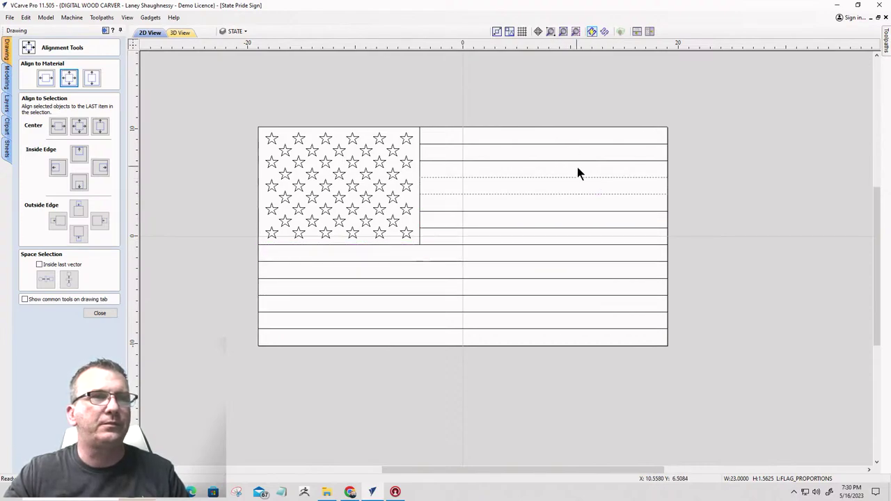
scroll(578, 167, up, 2)
drag(579, 164, 561, 134)
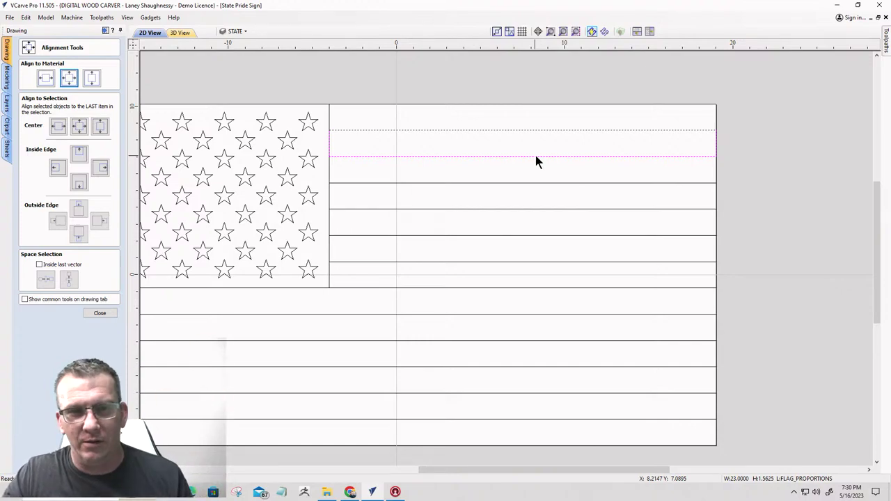
scroll(534, 156, down, 2)
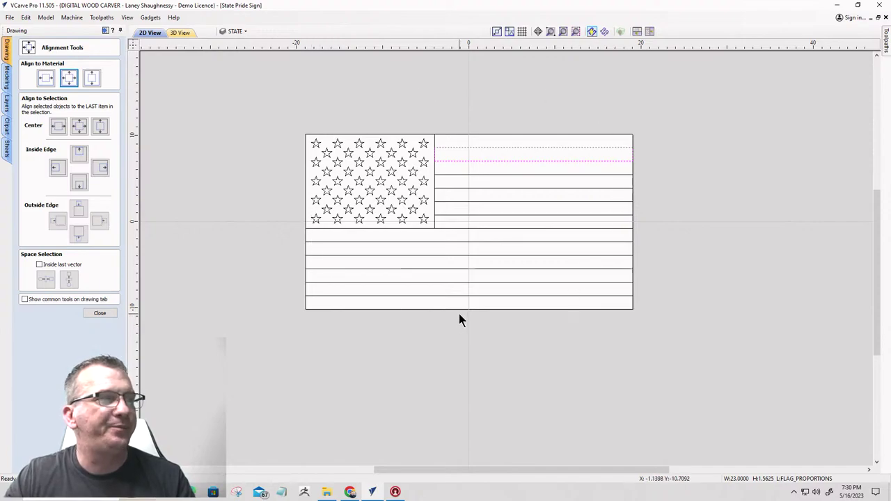
- Import the Texas outline vector file into the drawing
click(99, 314)
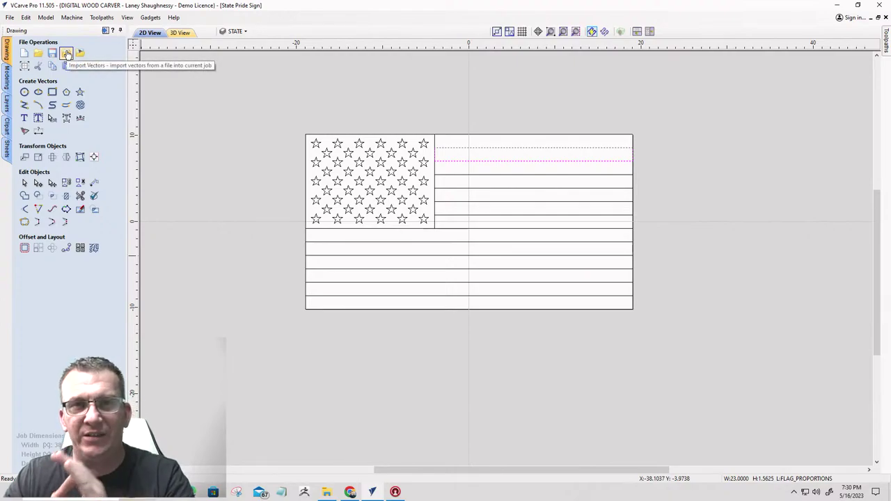
click(66, 54)
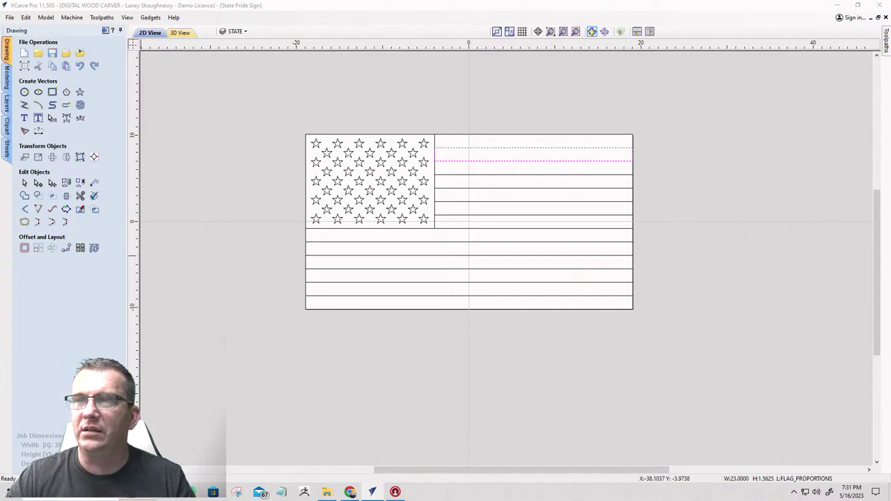
key(ctrl+v)
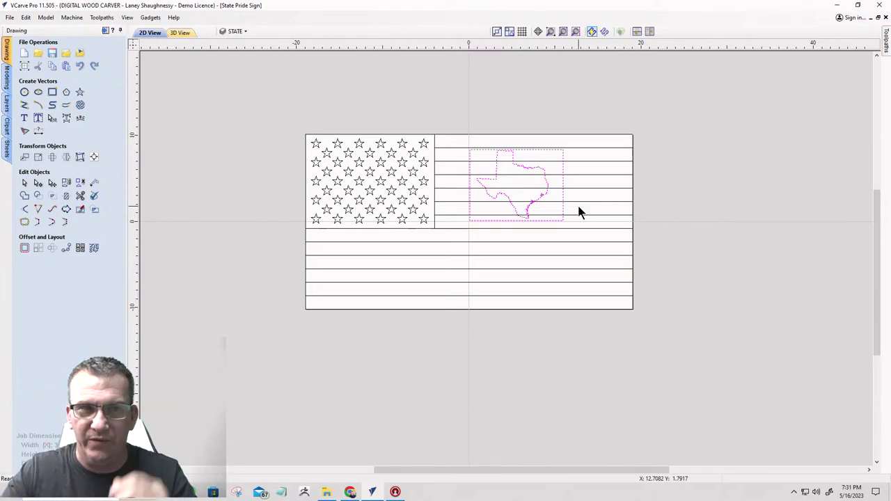
scroll(533, 155, up, 3)
scroll(486, 143, down, 3)
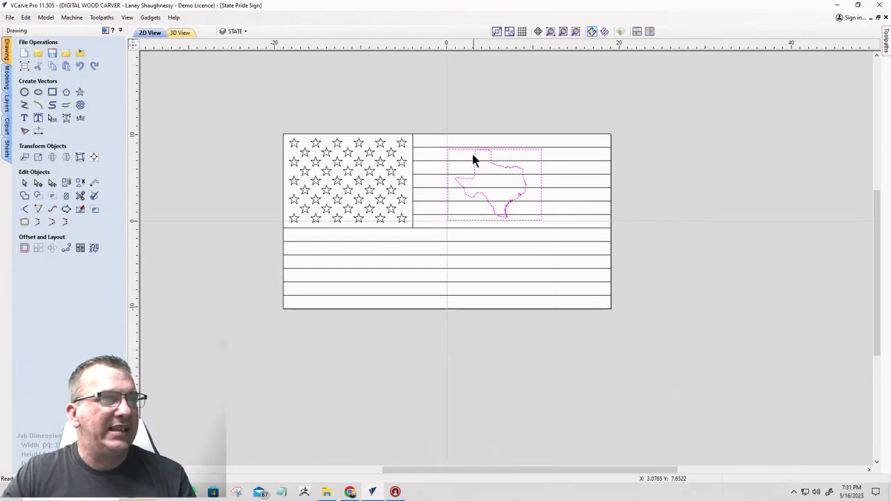
- Drag the Texas outline off the flag to its right
click(472, 151)
drag(474, 149, 699, 193)
scroll(747, 246, up, 3)
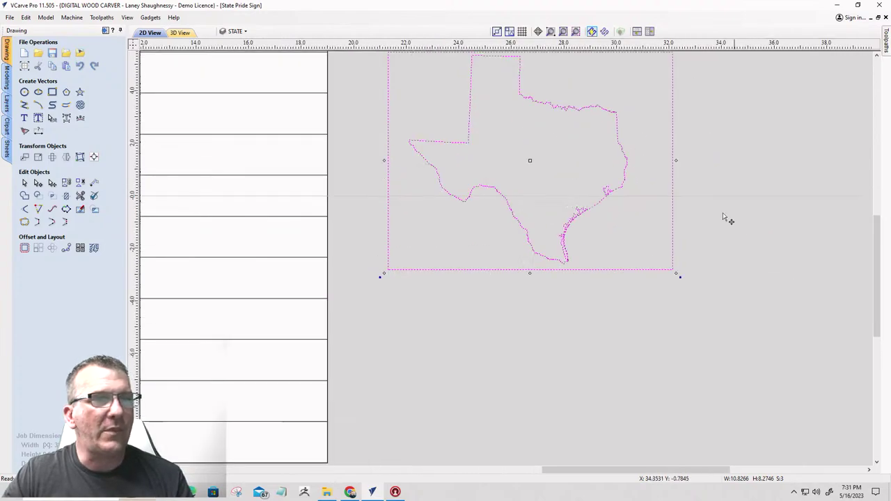
scroll(530, 165, down, 2)
scroll(539, 92, up, 1)
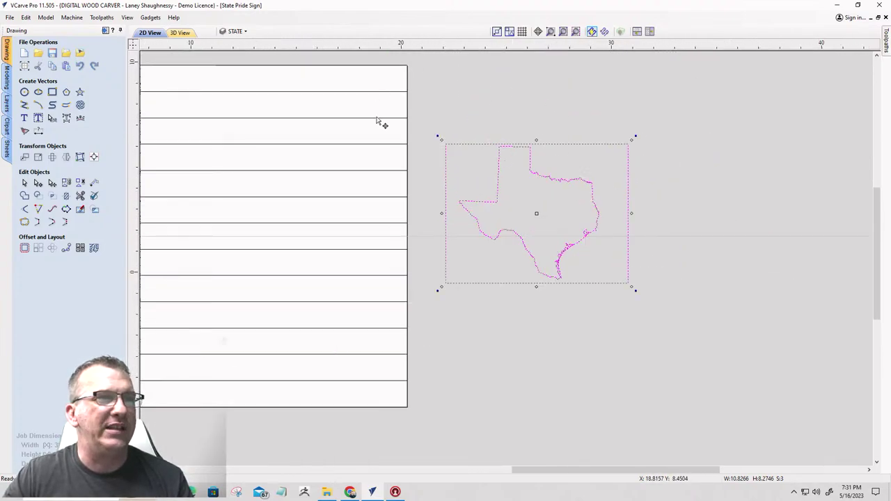
scroll(636, 151, up, 1)
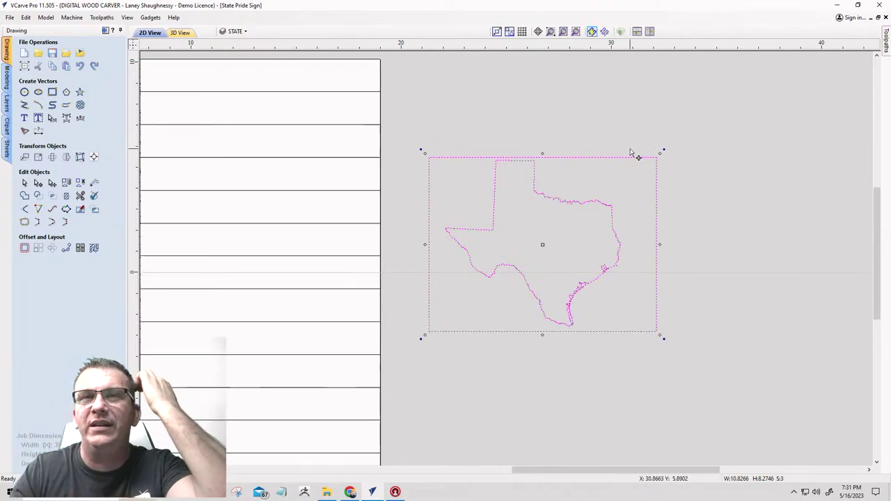
- Window-select the rectangle surrounding Texas and delete it
click(669, 174)
drag(667, 182, 643, 147)
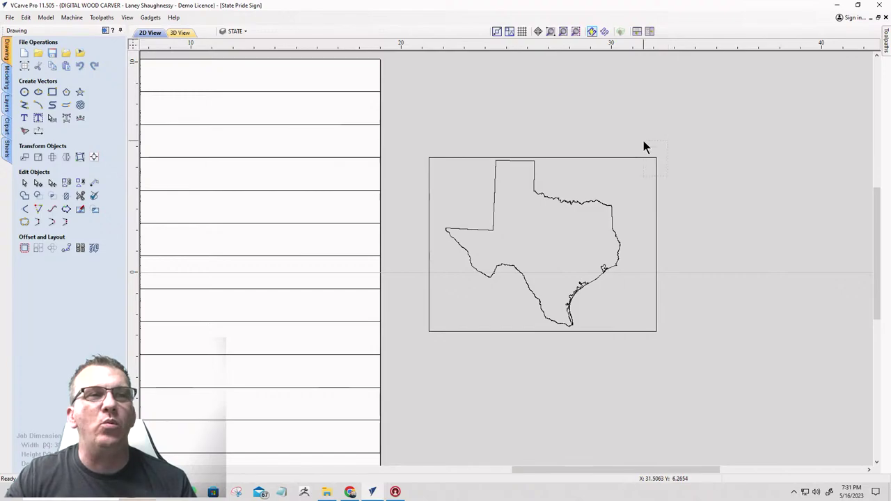
key(Delete)
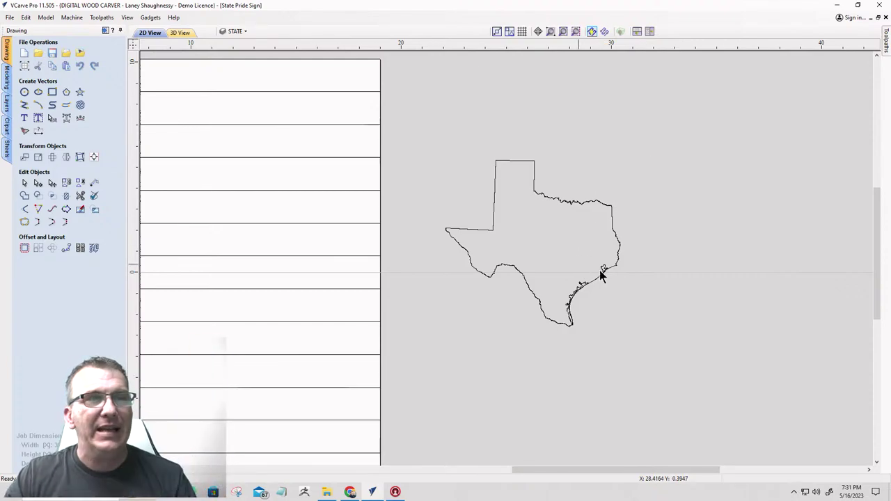
scroll(583, 301, up, 5)
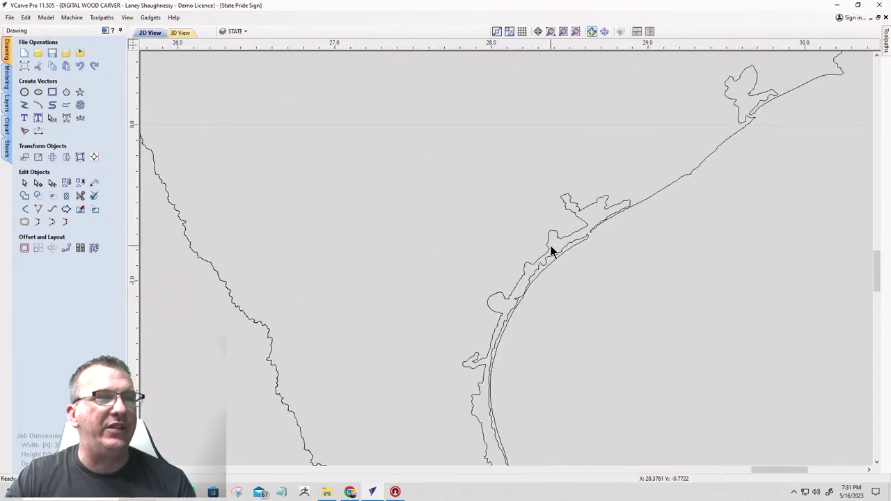
scroll(540, 258, up, 5)
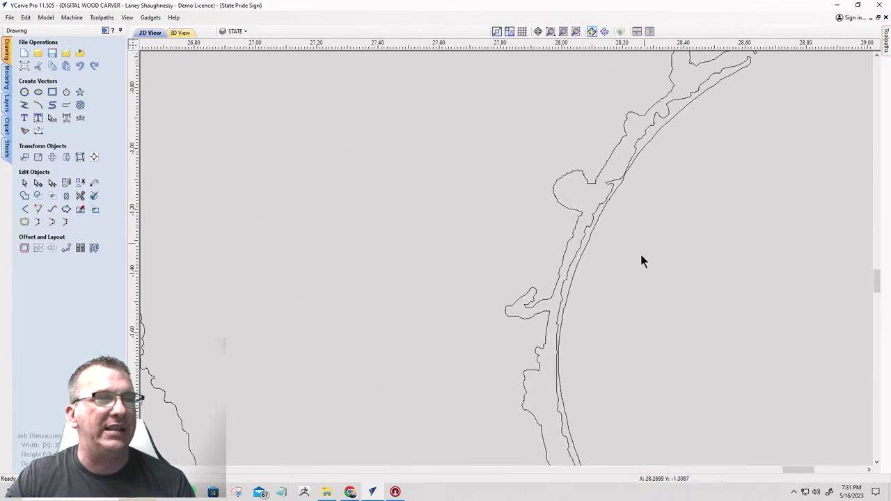
scroll(541, 252, down, 3)
scroll(578, 365, up, 4)
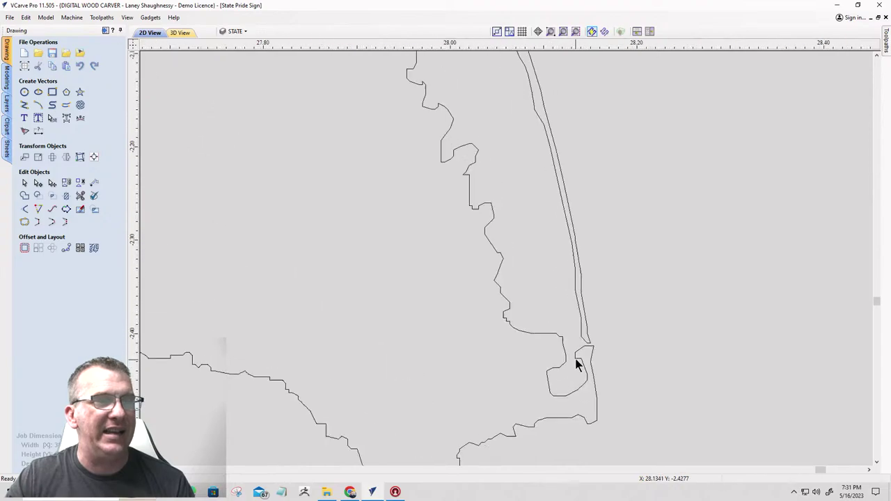
scroll(534, 312, down, 4)
scroll(536, 313, down, 3)
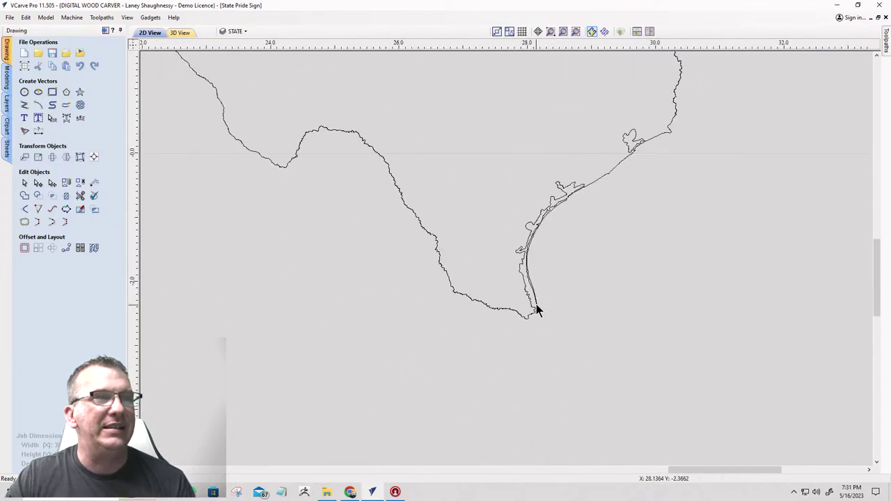
scroll(582, 179, up, 4)
scroll(598, 229, down, 3)
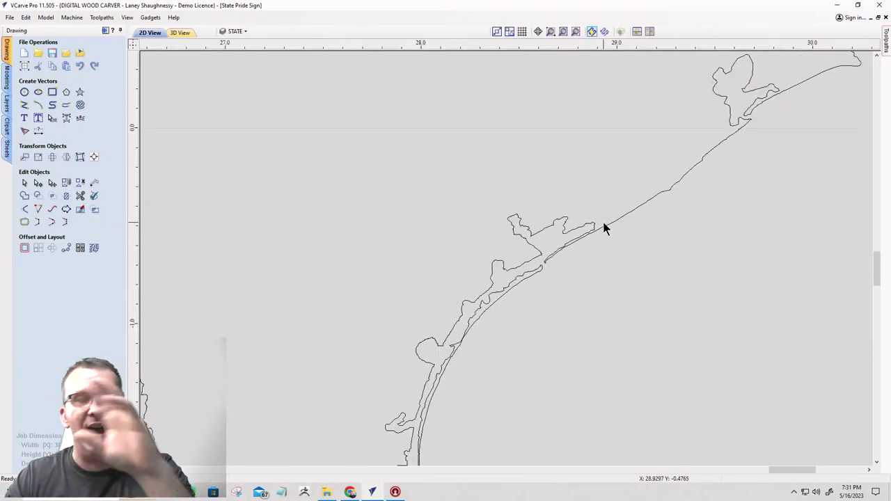
scroll(603, 233, down, 5)
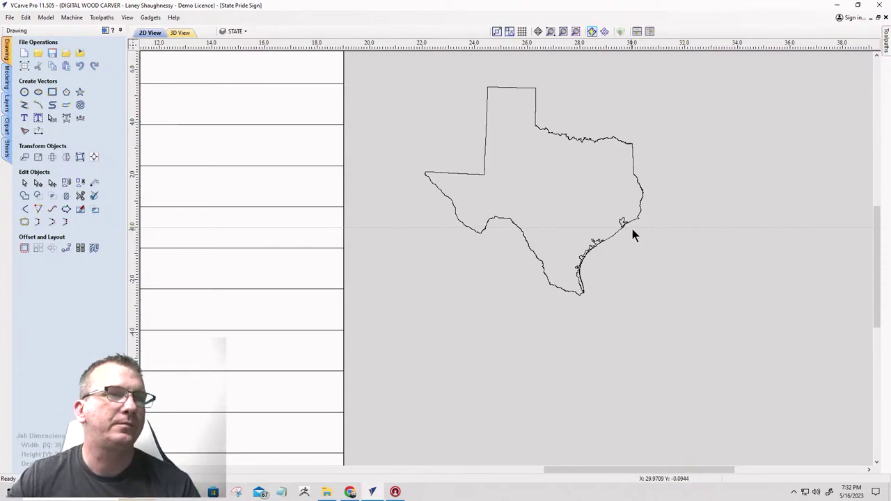
scroll(622, 230, up, 4)
scroll(653, 204, down, 3)
scroll(653, 204, down, 1)
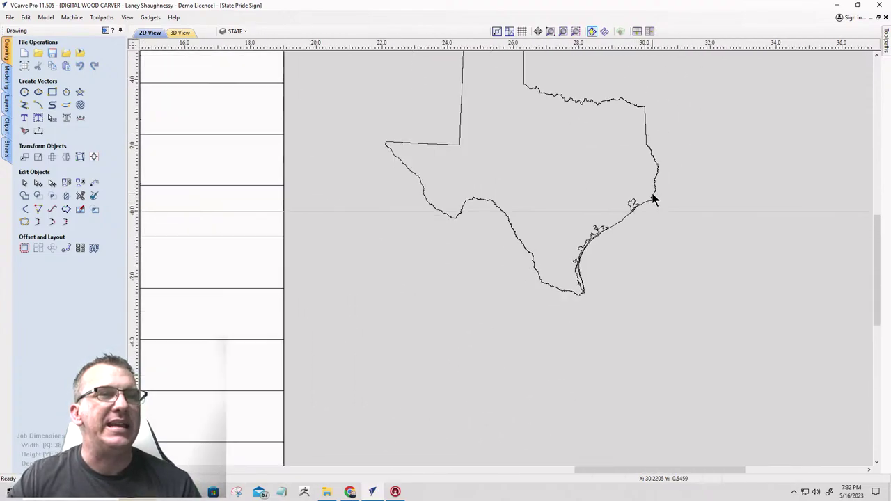
scroll(582, 243, up, 3)
scroll(596, 239, down, 2)
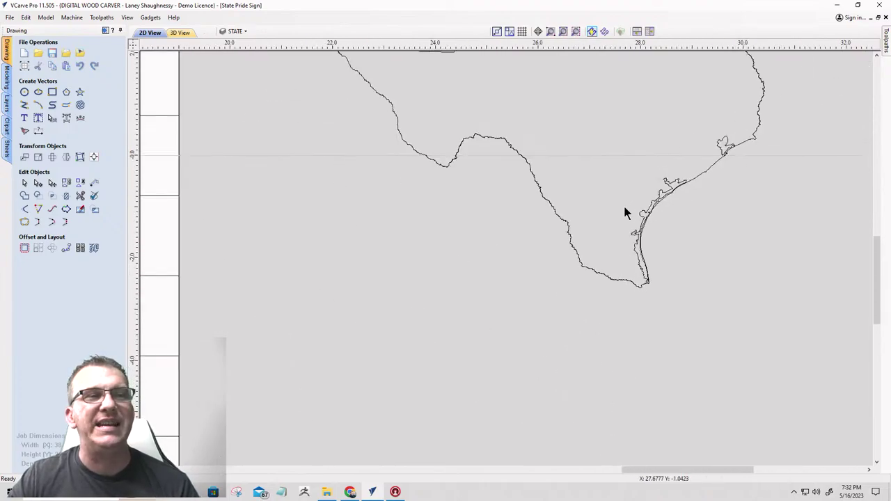
scroll(676, 99, down, 3)
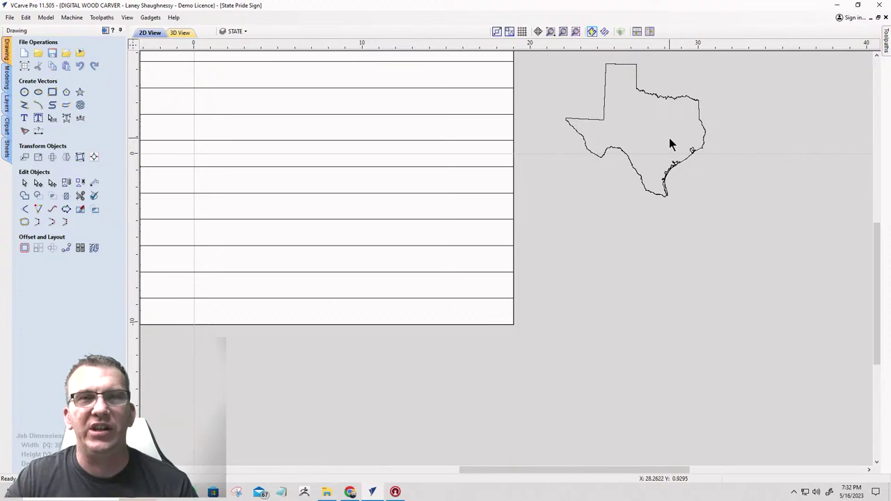
scroll(675, 69, up, 1)
- Select the Texas outline and zoom in to inspect its separate coastline pieces
scroll(672, 95, down, 4)
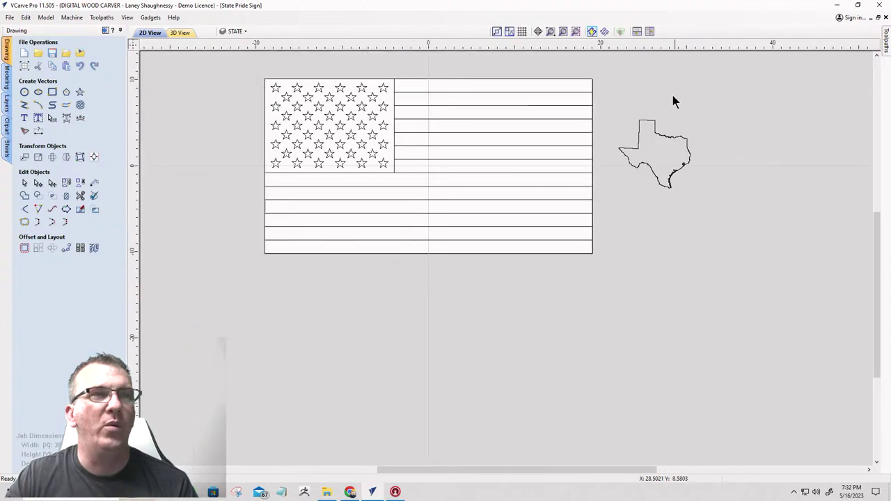
click(665, 140)
click(660, 137)
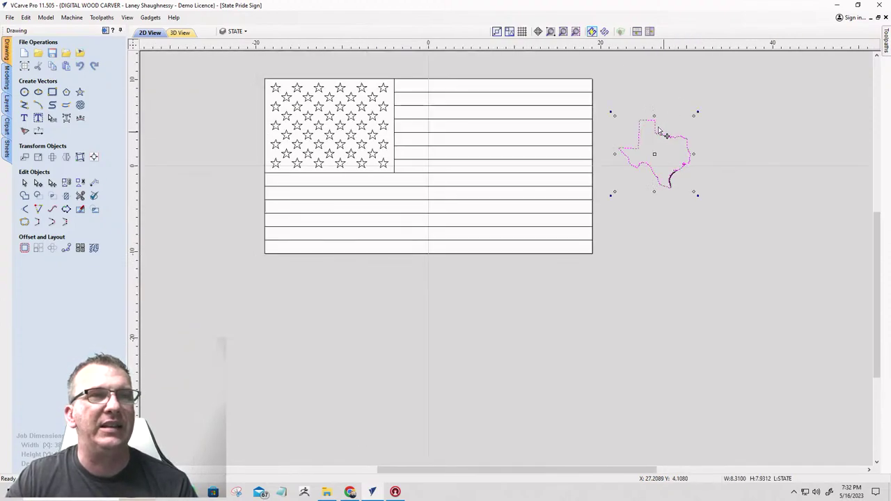
click(608, 86)
drag(738, 243, 725, 226)
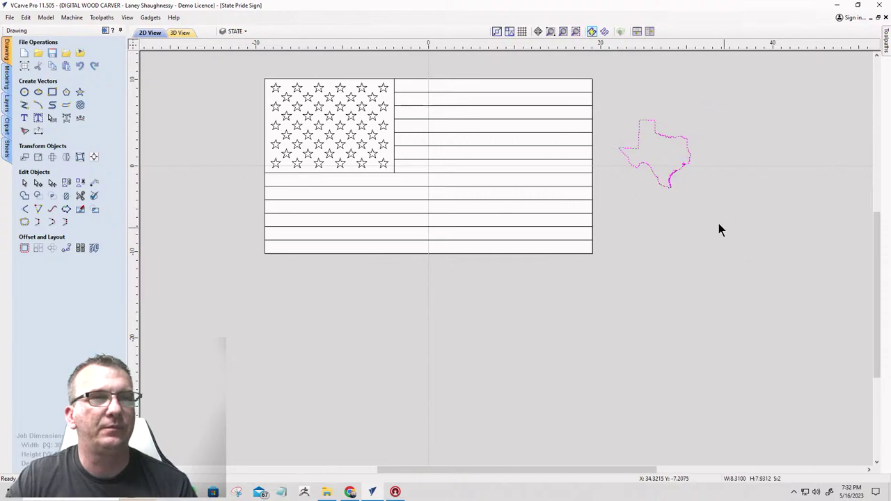
scroll(686, 149, up, 5)
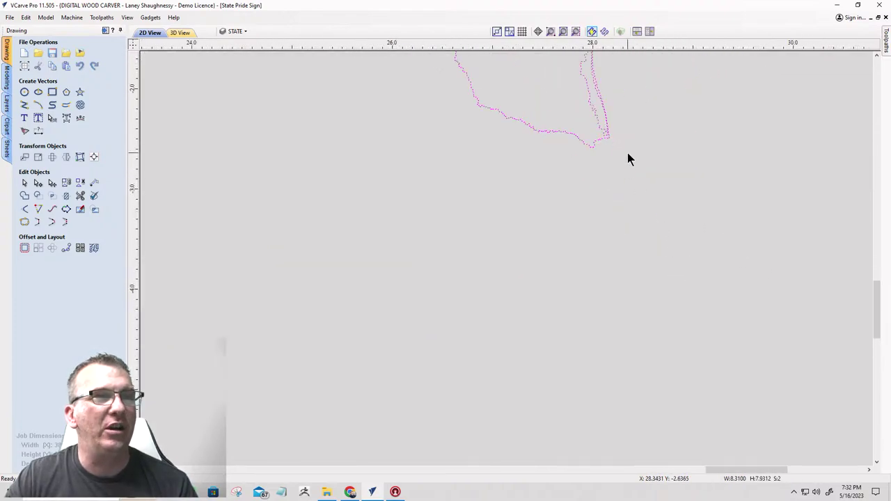
scroll(654, 150, down, 3)
scroll(670, 199, up, 9)
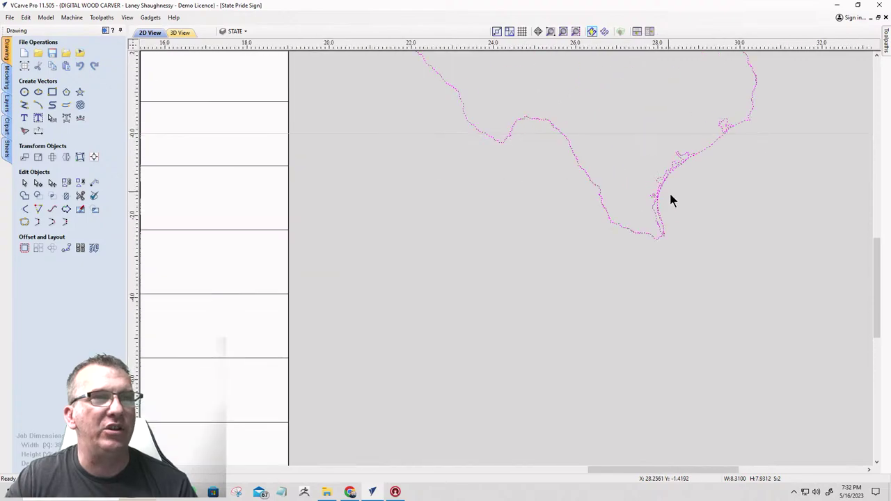
- Drag a window around all of Texas so the coastline vectors join the selection
click(640, 193)
click(630, 172)
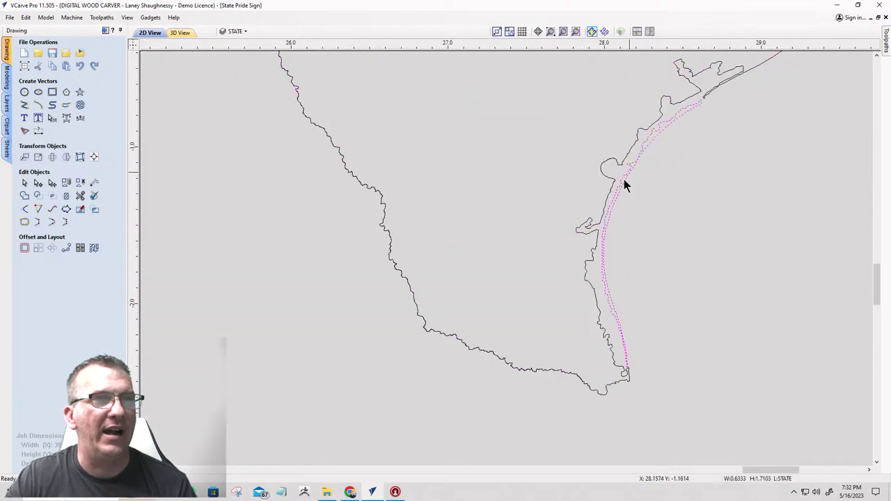
scroll(603, 328, down, 8)
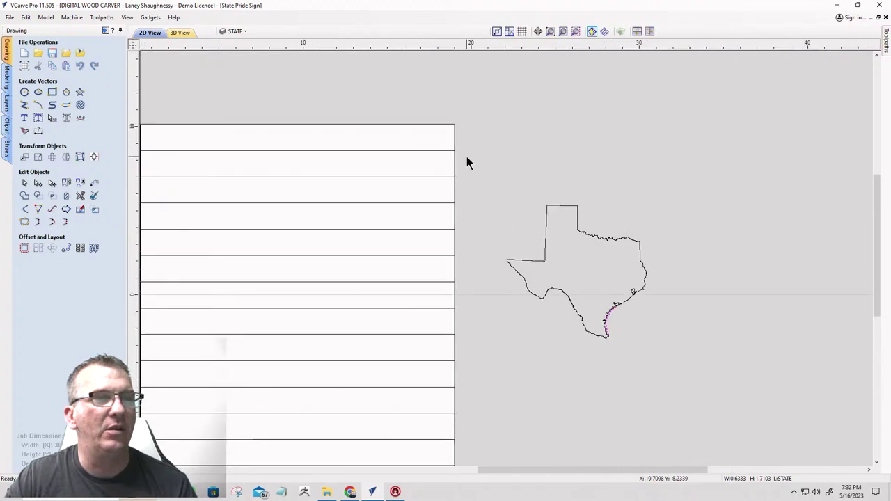
drag(699, 358, 695, 359)
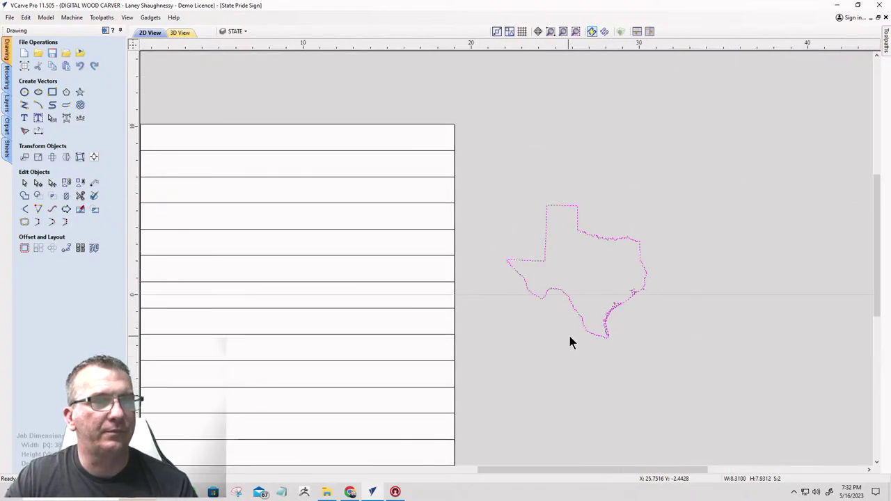
scroll(577, 335, up, 6)
scroll(568, 216, down, 6)
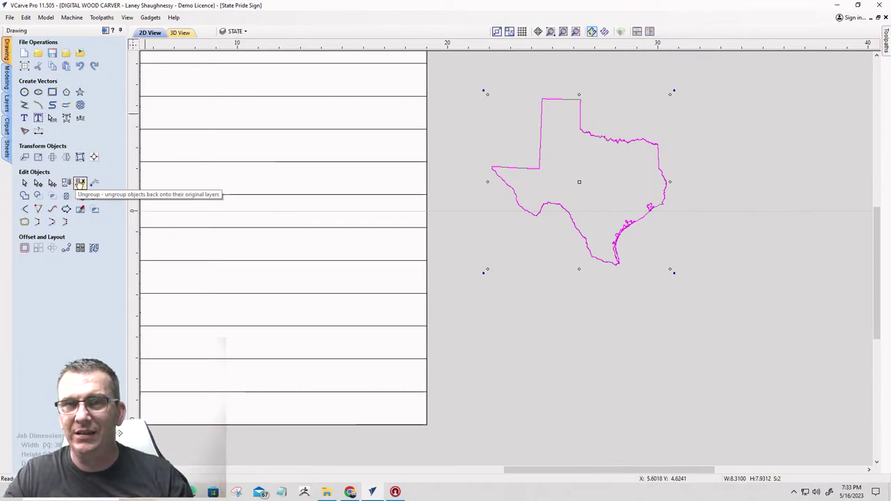
- Ungroup Texas back onto its original object layers
right_click(598, 176)
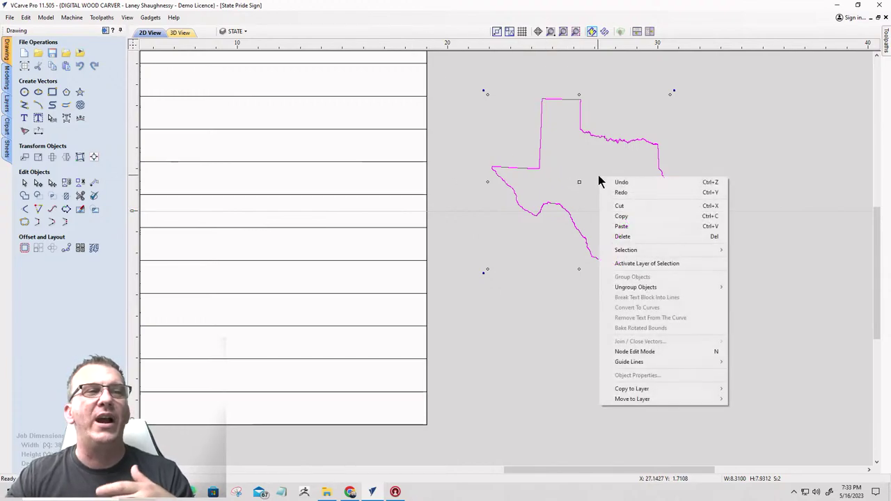
mouse_move(617, 288)
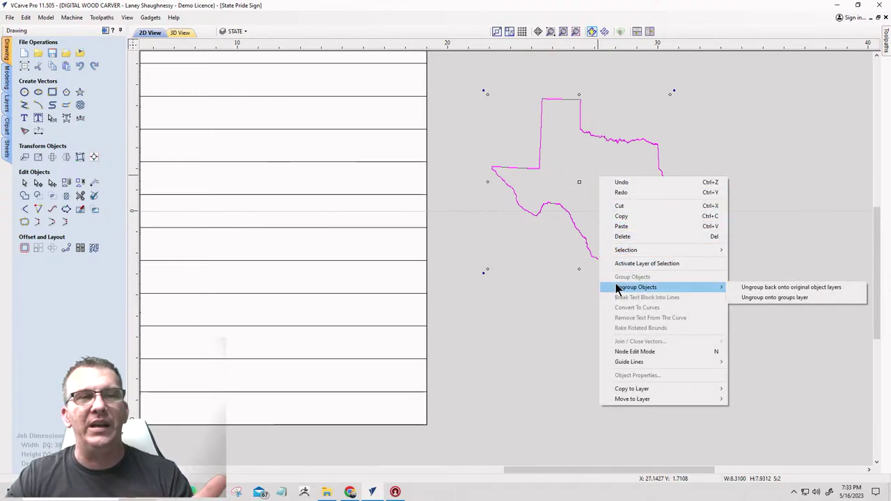
click(771, 208)
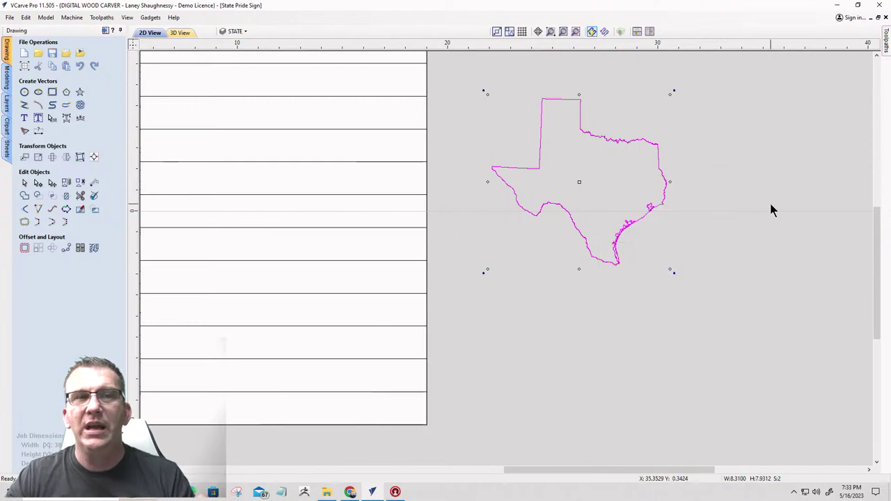
click(771, 209)
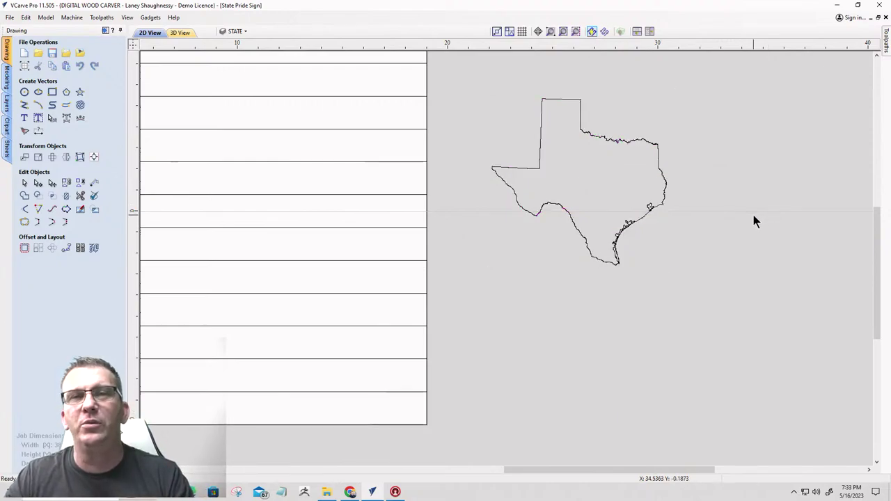
- Enlarge Texas by a corner handle to about 20.7 by 19.7 inches
click(592, 136)
scroll(663, 136, down, 3)
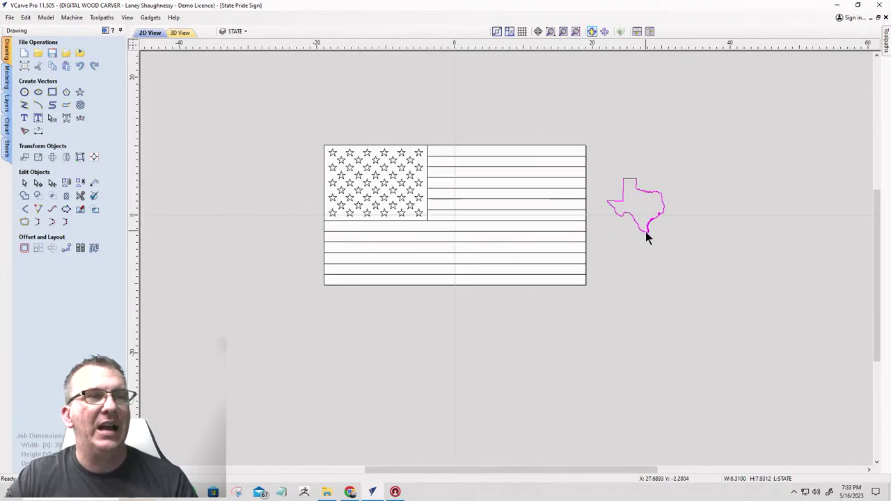
drag(667, 237, 767, 332)
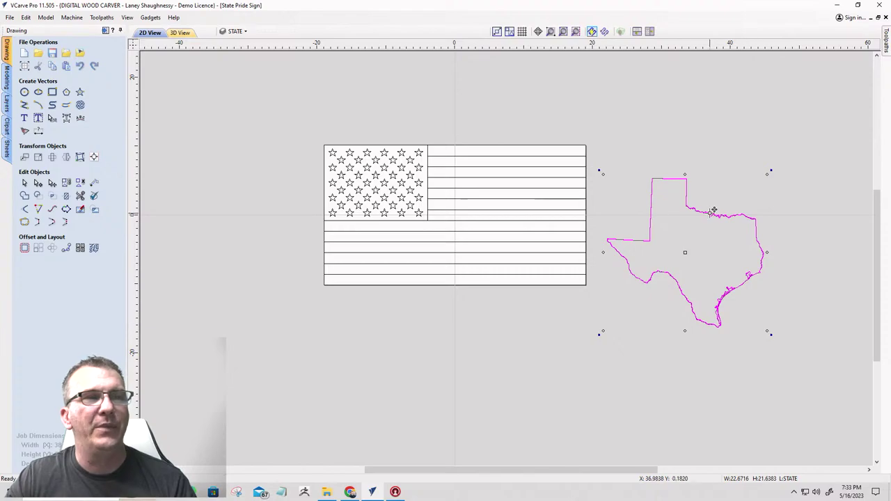
- Drag Texas onto the flag and shift it down and right into place
drag(713, 210, 485, 170)
scroll(488, 294, up, 5)
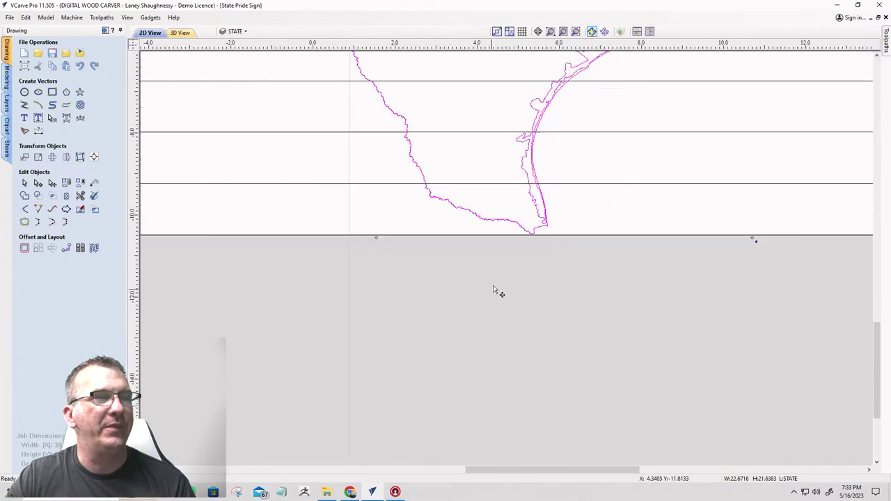
scroll(548, 224, up, 5)
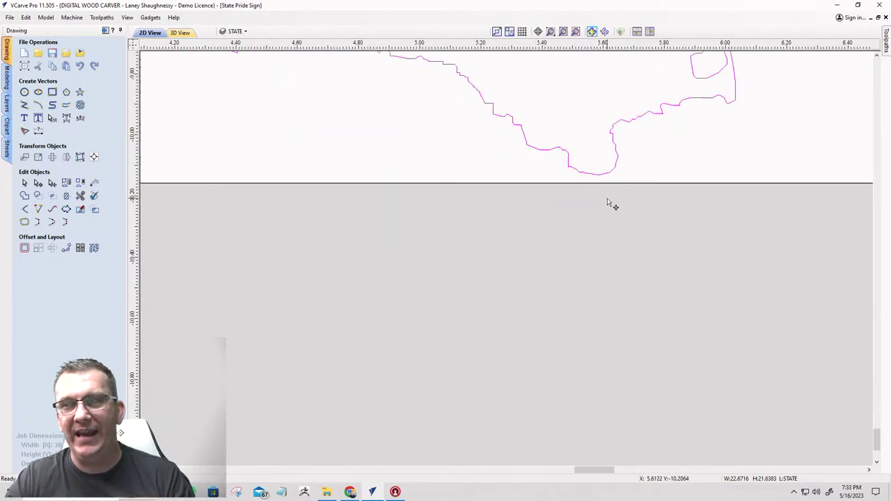
scroll(603, 206, down, 10)
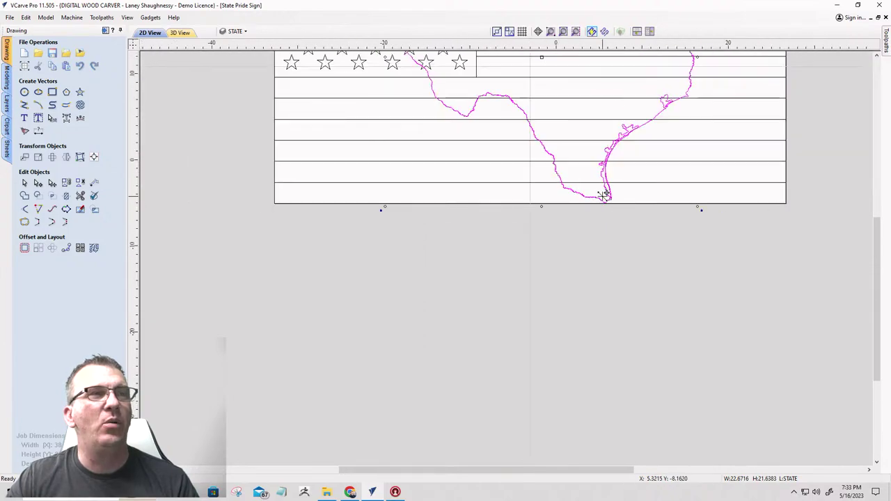
scroll(502, 302, up, 6)
scroll(313, 88, down, 4)
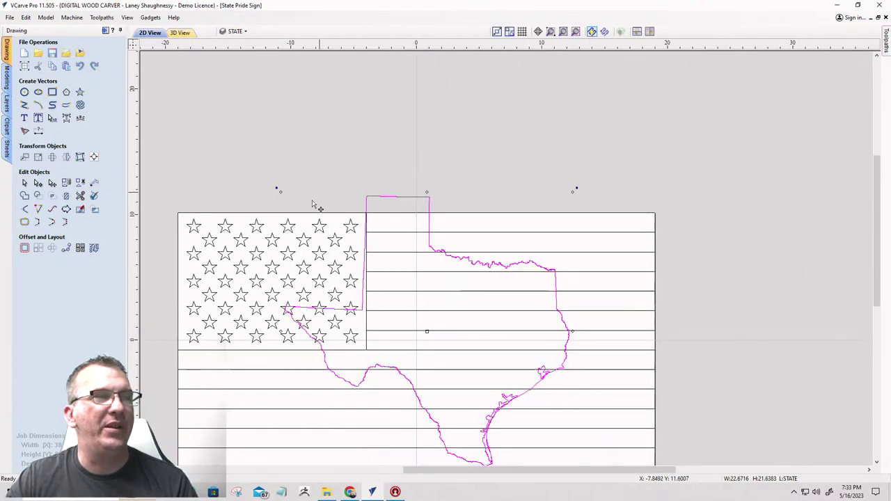
drag(281, 192, 313, 225)
scroll(519, 192, up, 2)
scroll(531, 168, down, 1)
scroll(452, 380, up, 1)
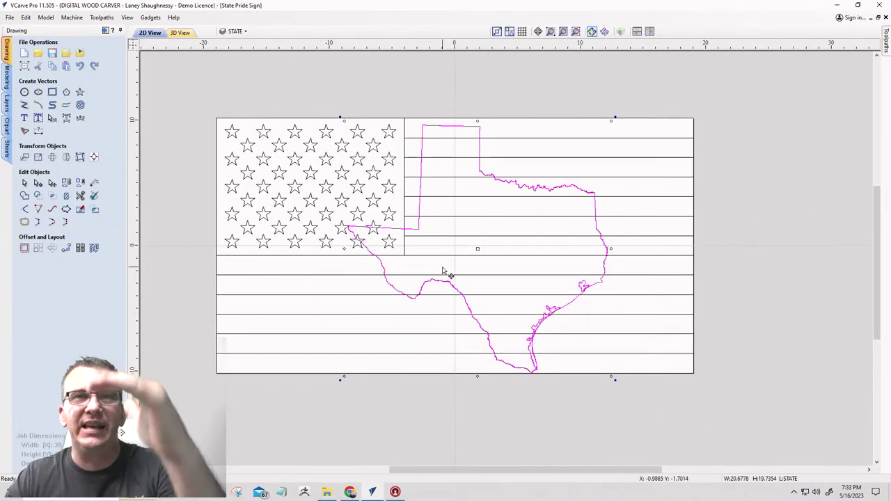
- Center Texas vertically on the material, then check the panhandle against the flag's top
click(94, 157)
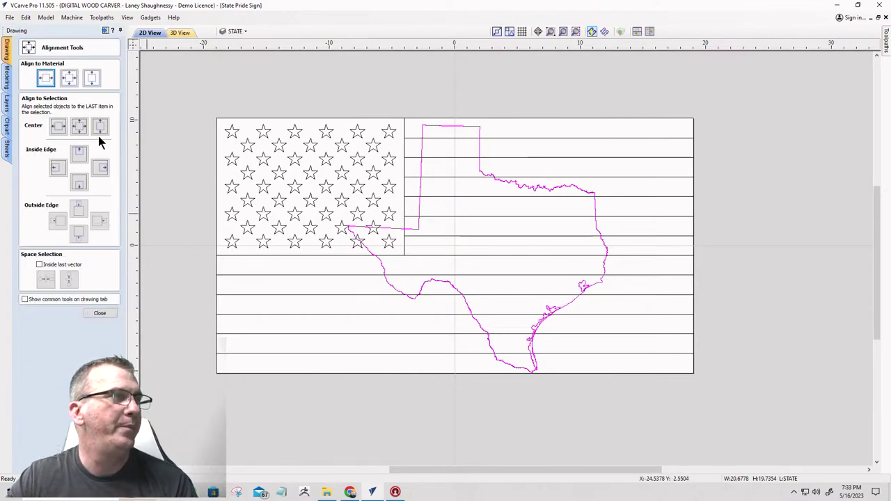
click(92, 82)
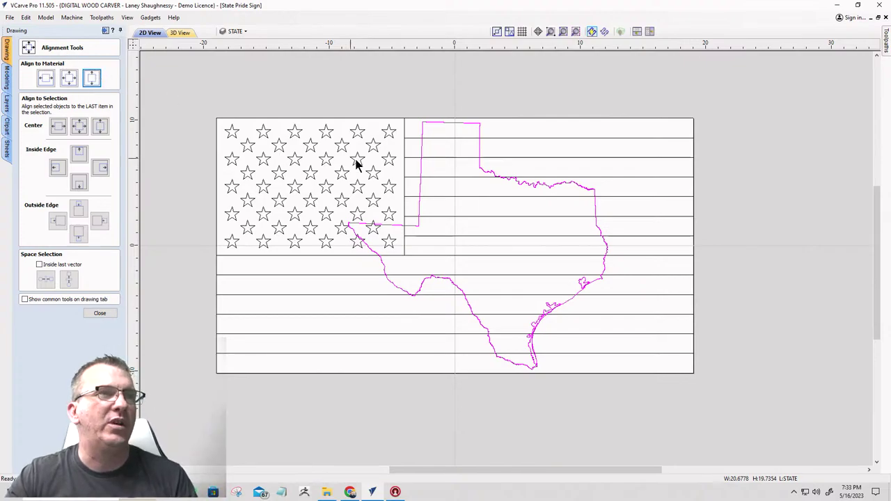
scroll(445, 112, up, 5)
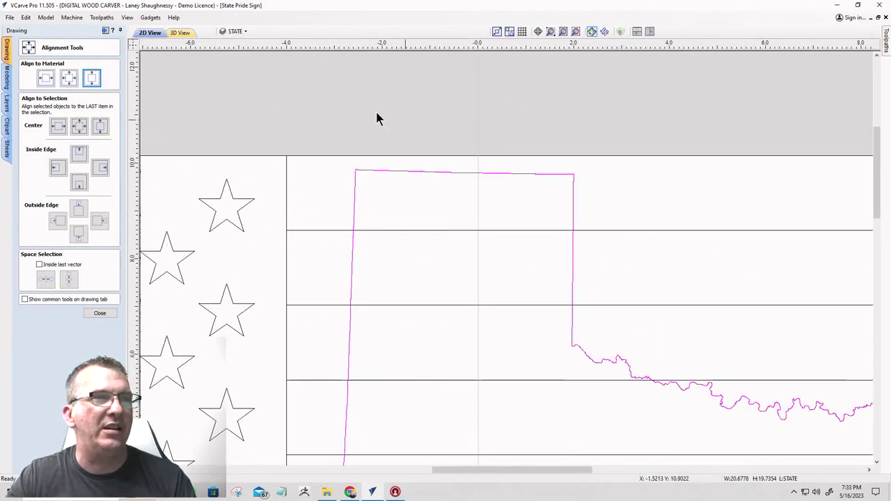
scroll(490, 161, down, 3)
scroll(489, 162, down, 3)
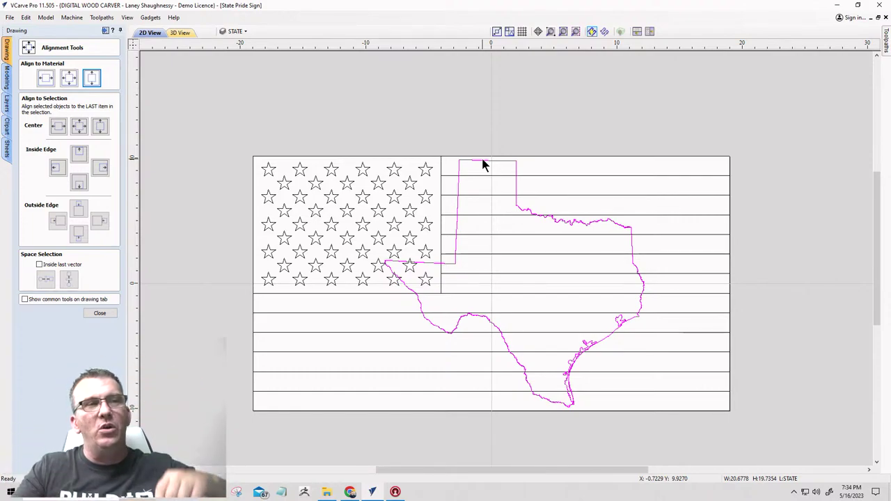
- Select Texas and shift it slightly up and left over the flag
scroll(499, 160, up, 5)
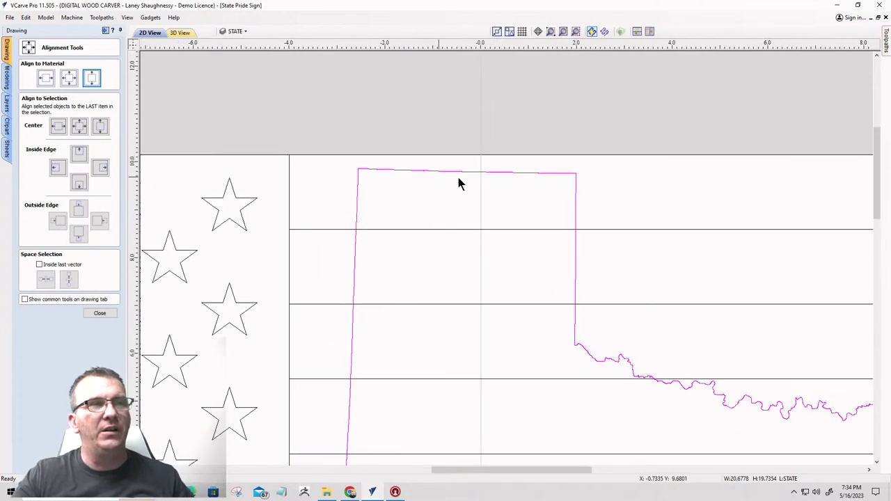
scroll(424, 142, down, 5)
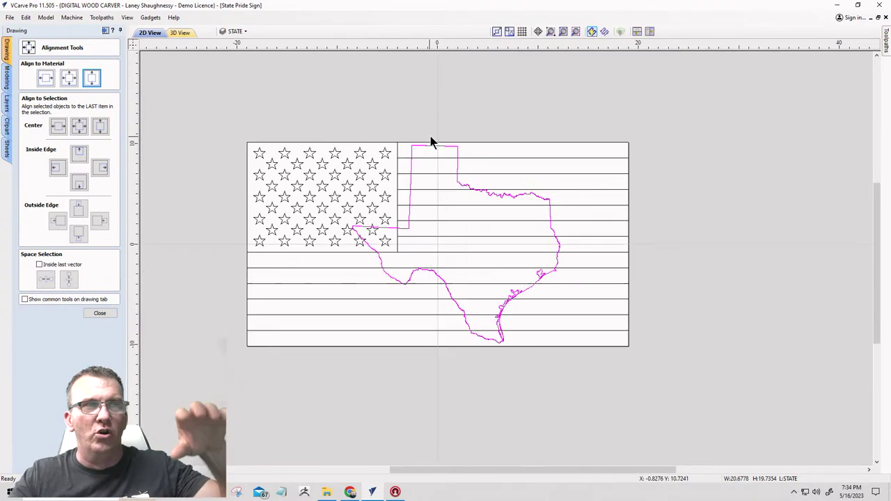
scroll(504, 354, up, 5)
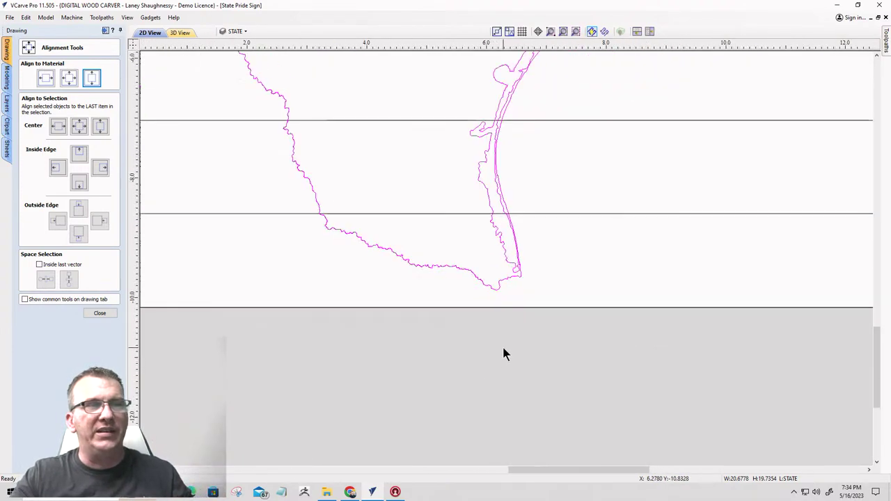
click(476, 277)
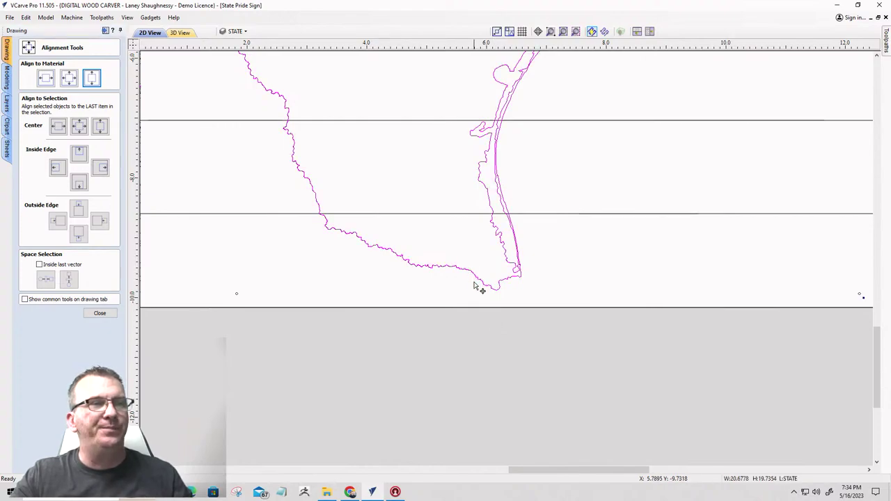
scroll(478, 282, down, 3)
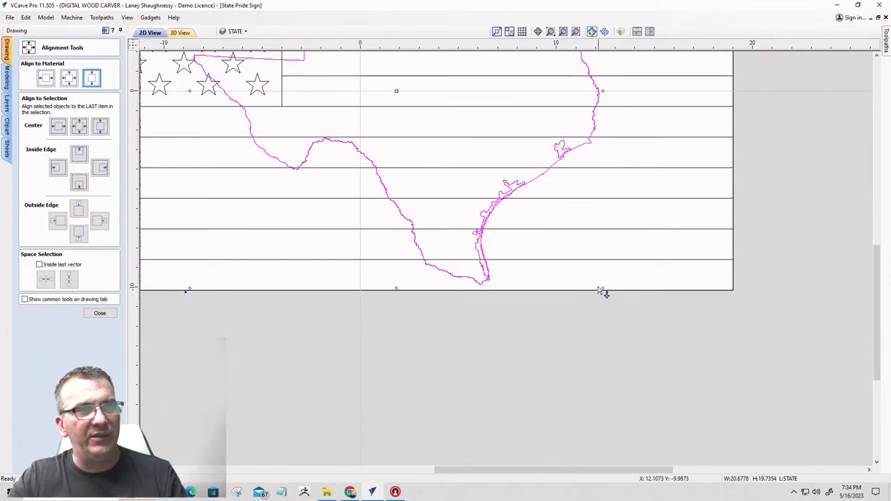
mouse_move(603, 289)
mouse_down()
mouse_move(592, 269)
mouse_move(592, 278)
mouse_up()
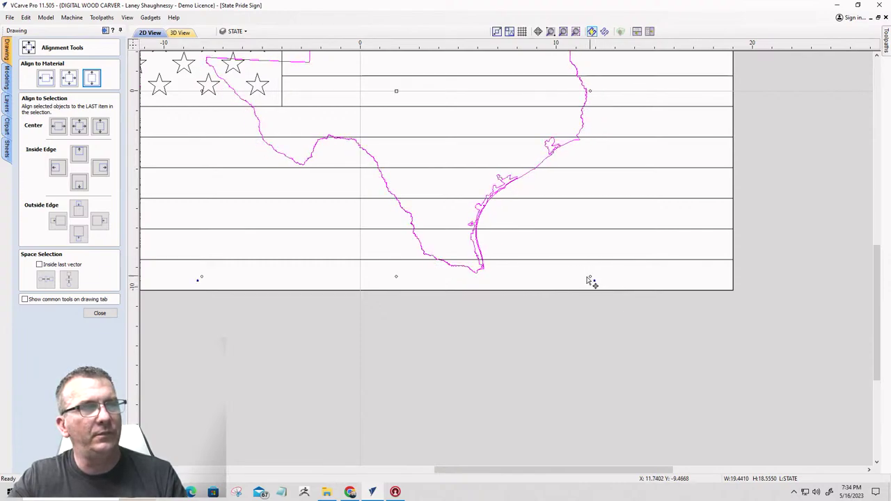
scroll(458, 253, up, 5)
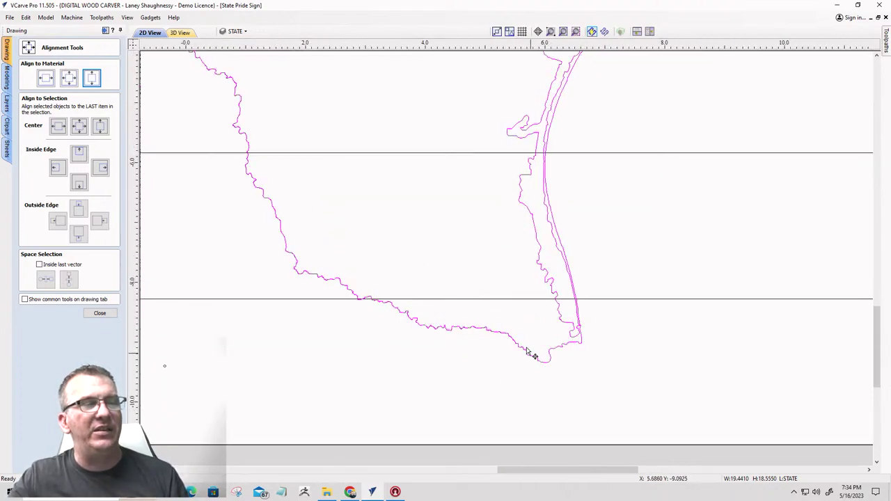
scroll(529, 354, down, 3)
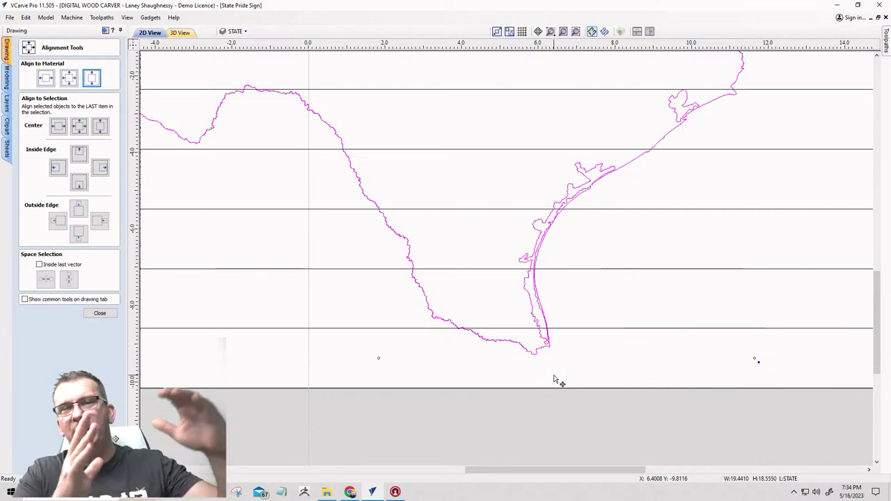
scroll(562, 380, down, 5)
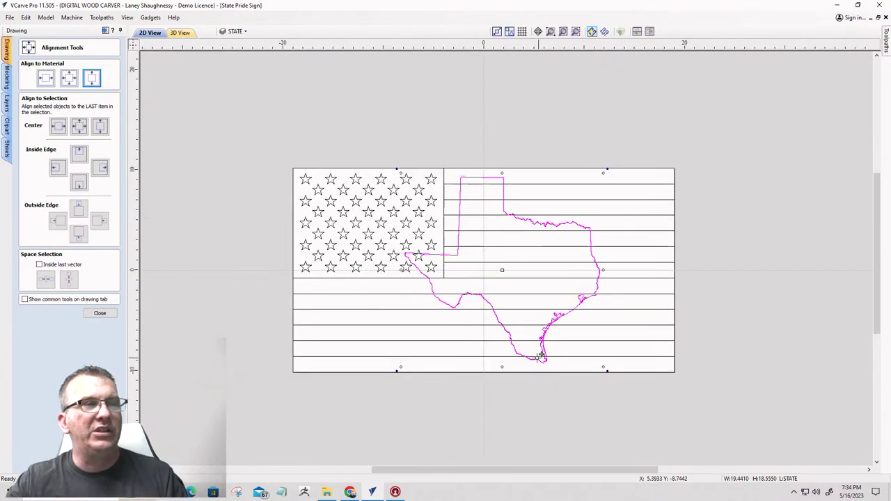
scroll(509, 182, up, 4)
scroll(508, 183, down, 3)
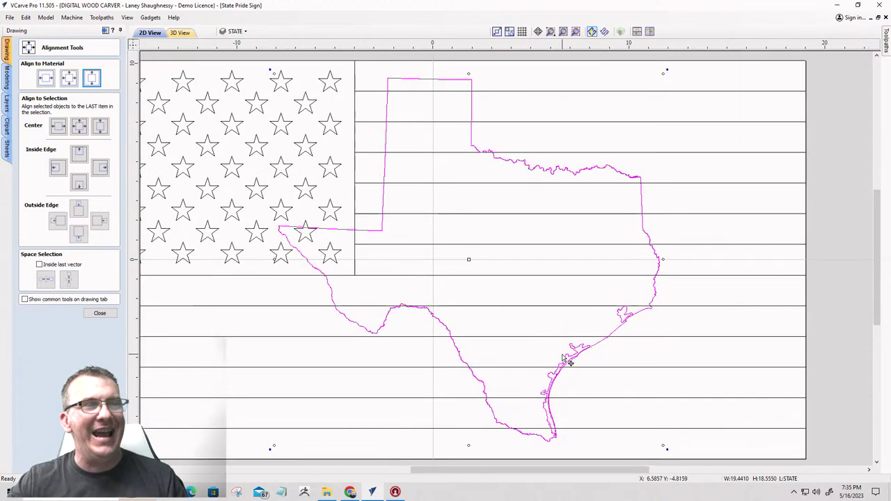
scroll(564, 358, up, 2)
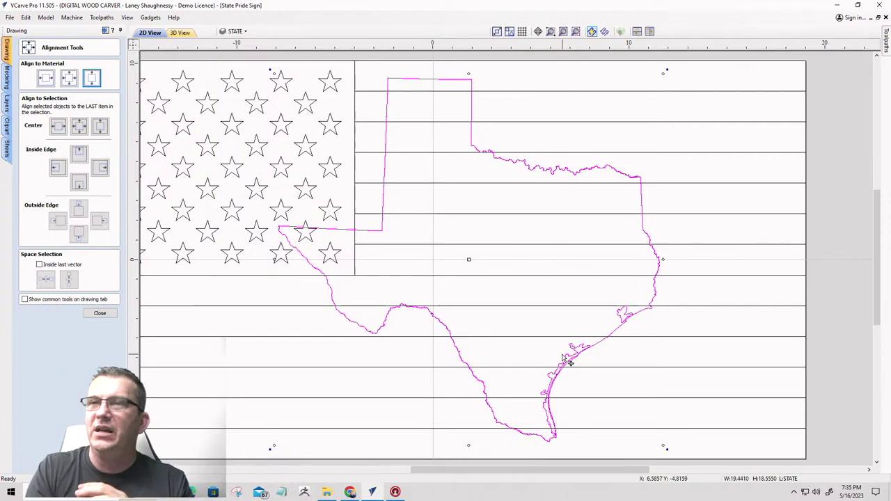
scroll(637, 243, down, 3)
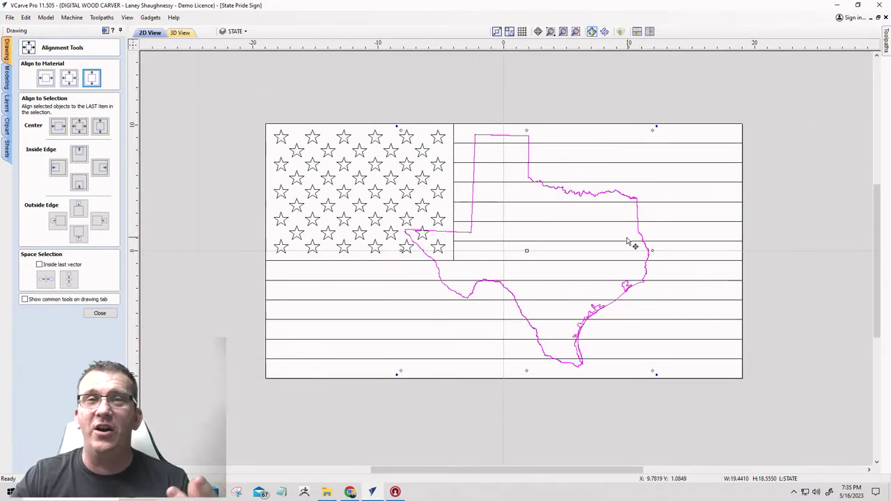
- Drag Texas left over the star field and nudge it up and right with arrow keys
drag(551, 181, 460, 176)
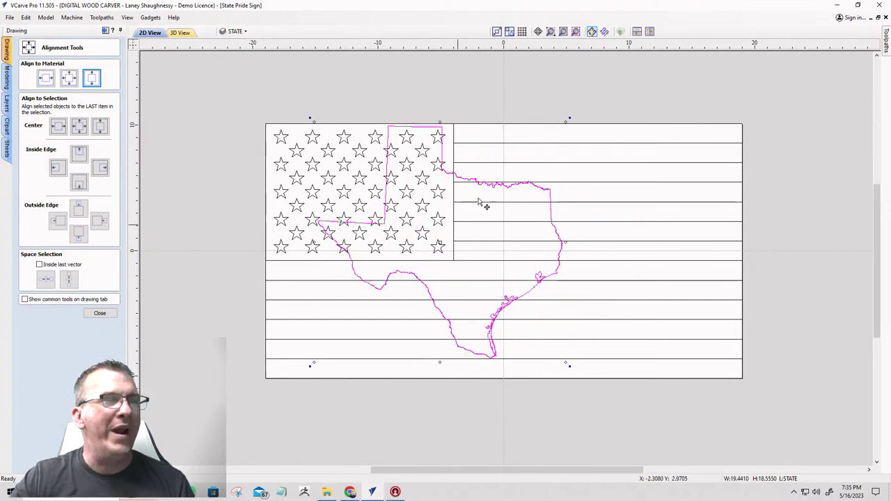
scroll(463, 204, up, 1)
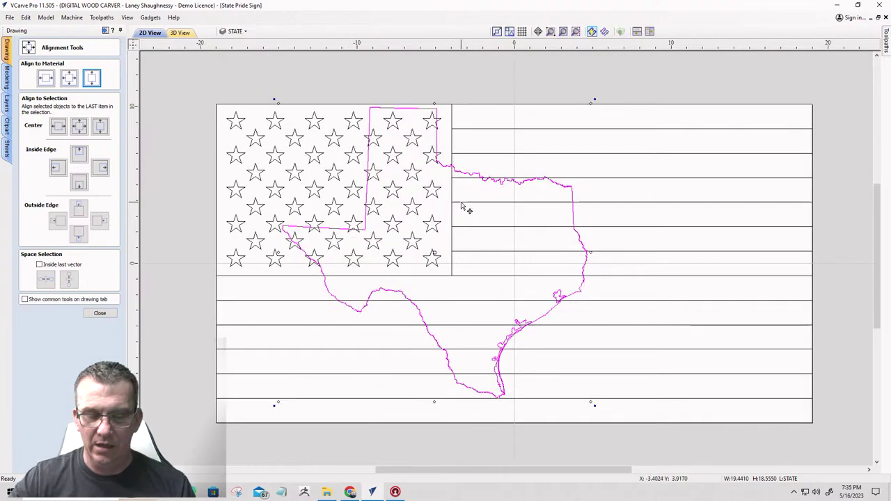
key(Up)
key(Right)
key(Right)
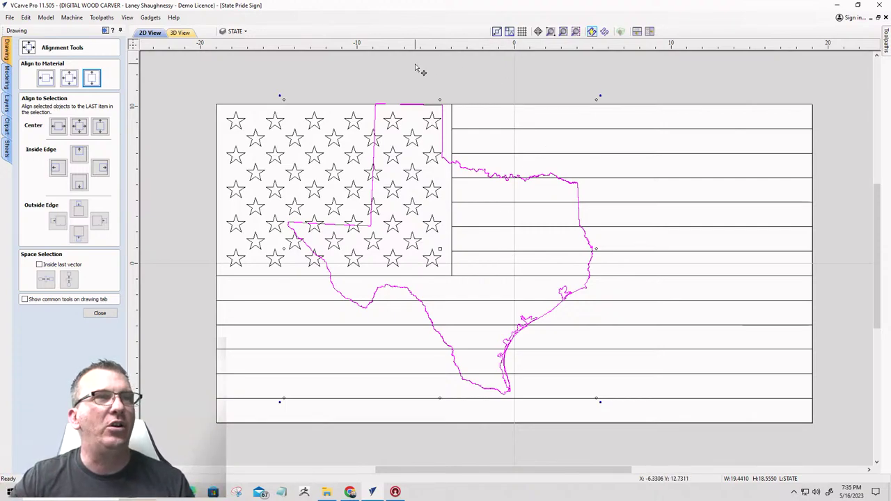
click(497, 31)
click(239, 33)
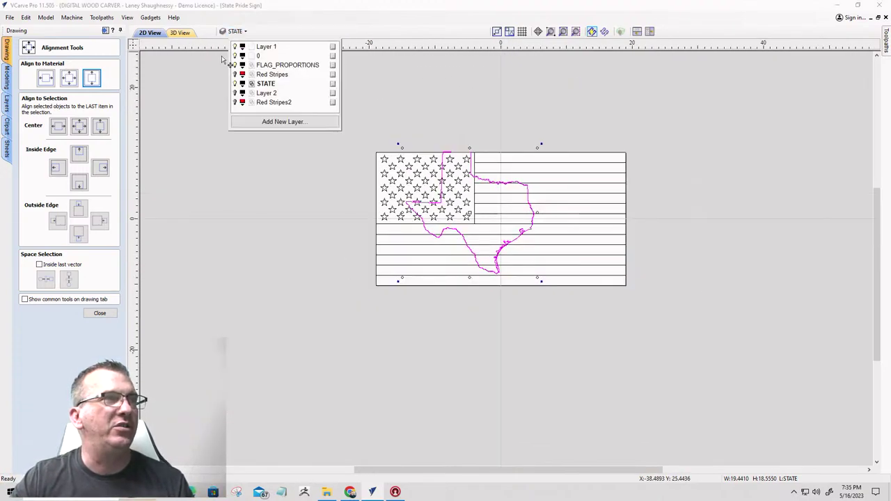
- Turn on Layer 2 to reveal the Georgia and Florida examples and zoom around them
click(236, 93)
scroll(495, 286, down, 3)
scroll(533, 219, up, 6)
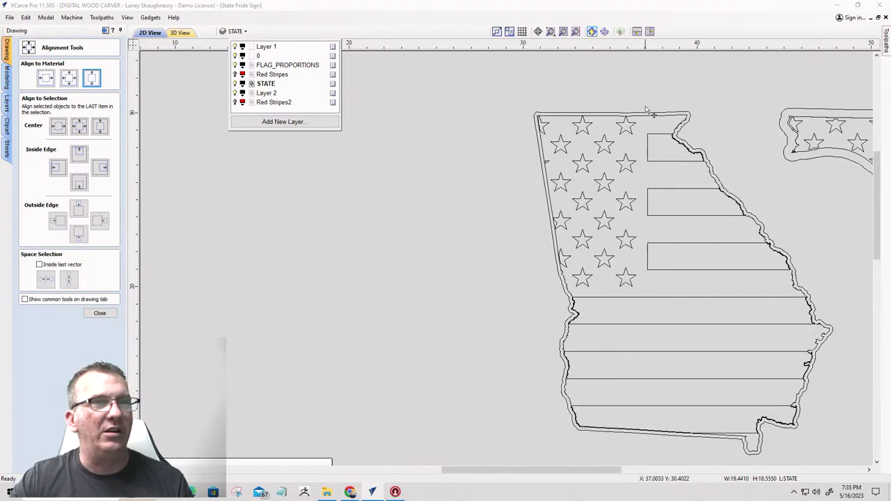
scroll(626, 188, down, 3)
scroll(698, 189, up, 2)
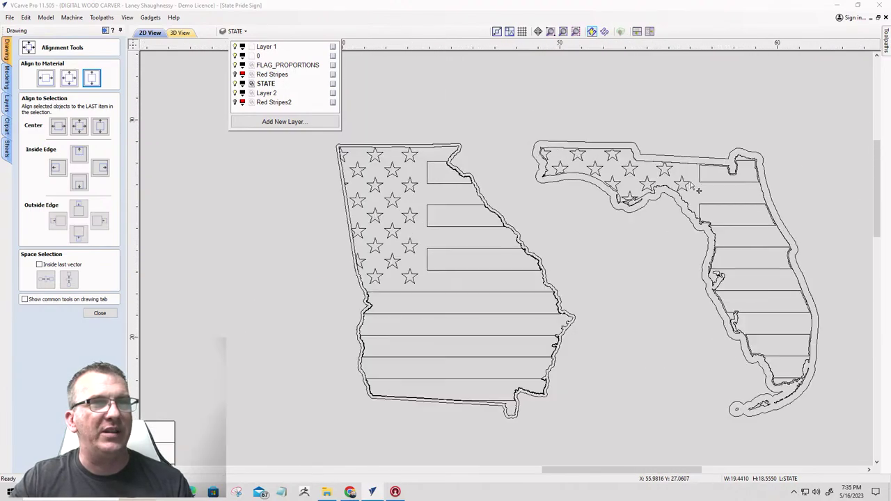
scroll(627, 172, up, 3)
scroll(412, 119, down, 2)
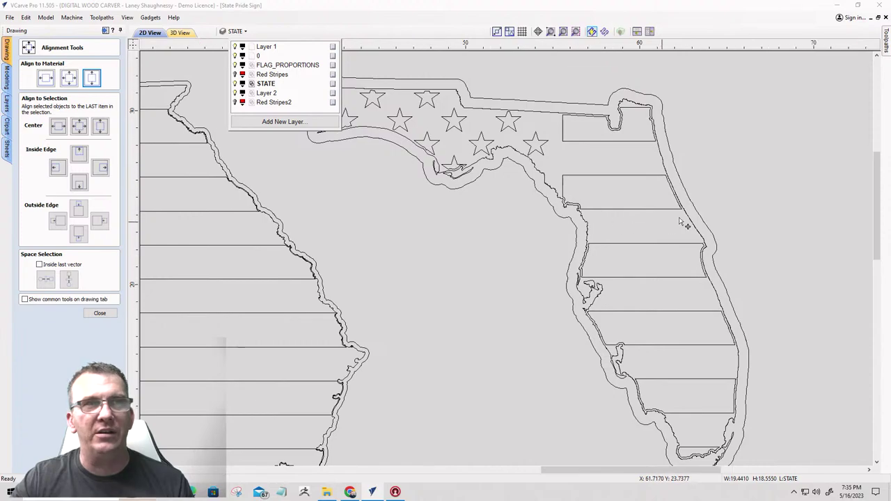
scroll(569, 201, down, 5)
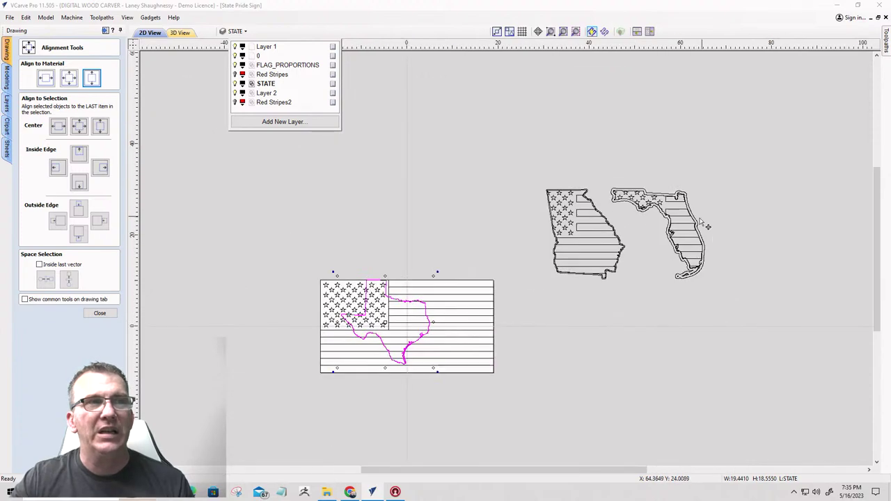
- Hide the Layer 2 Georgia and Florida example drawings and deselect the outline
click(234, 93)
scroll(431, 320, up, 2)
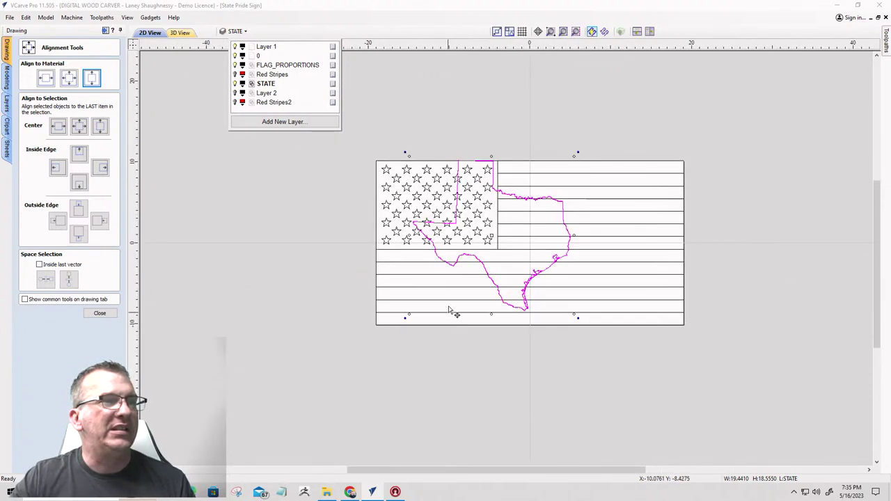
click(274, 240)
scroll(465, 230, up, 3)
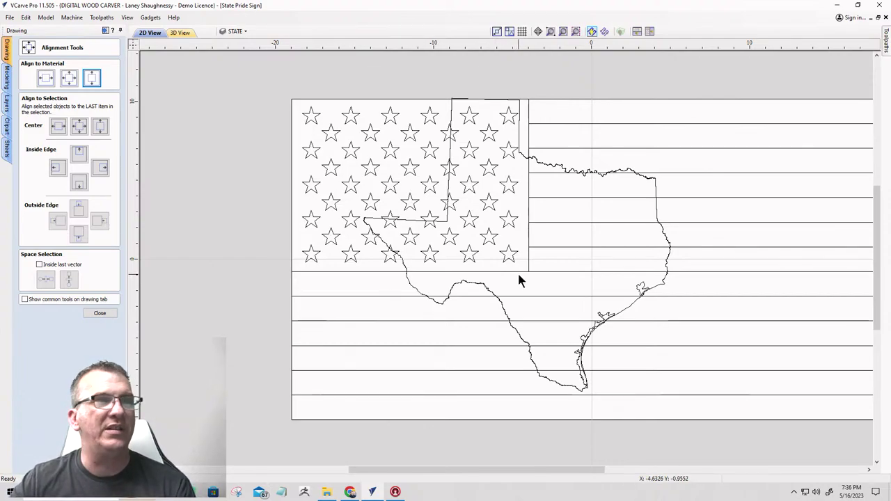
- Nudge the Texas outline four steps right so its panhandle covers the star field
click(532, 162)
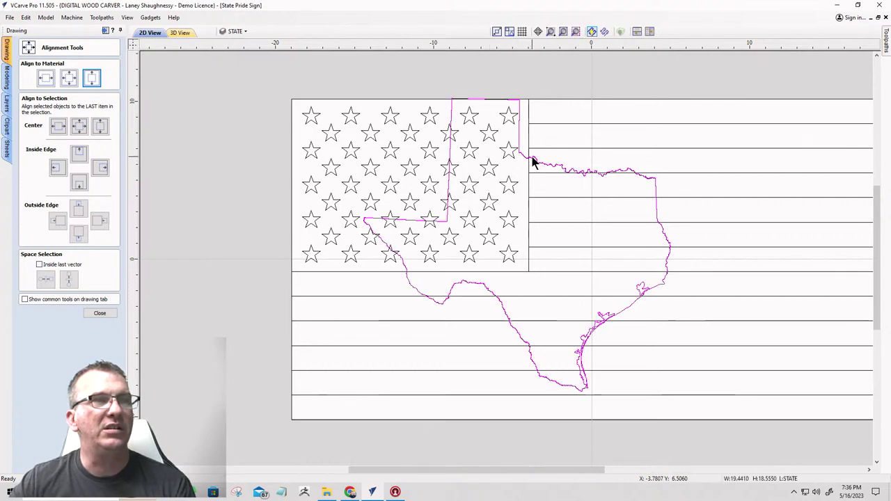
key(Right)
key(Right)
key(Right)
key(Right)
key(Right)
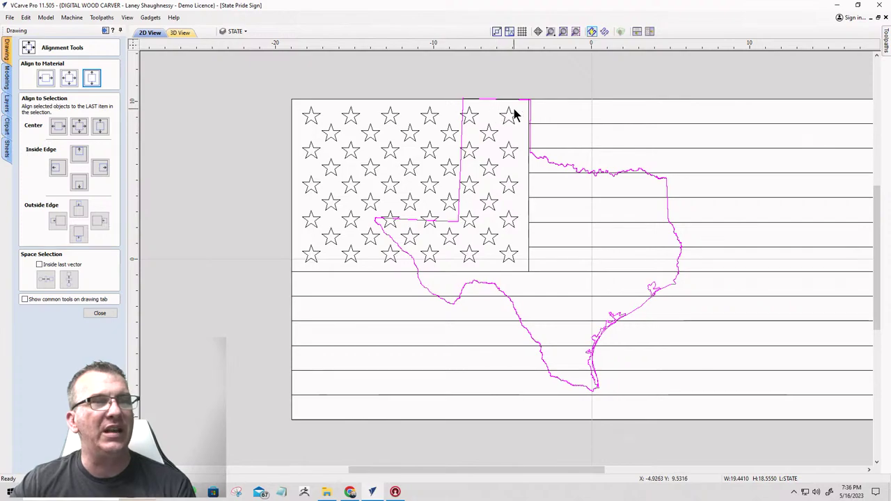
key(Right)
key(Right)
key(Right)
key(Right)
key(Right)
key(Right)
key(Right)
scroll(540, 109, up, 3)
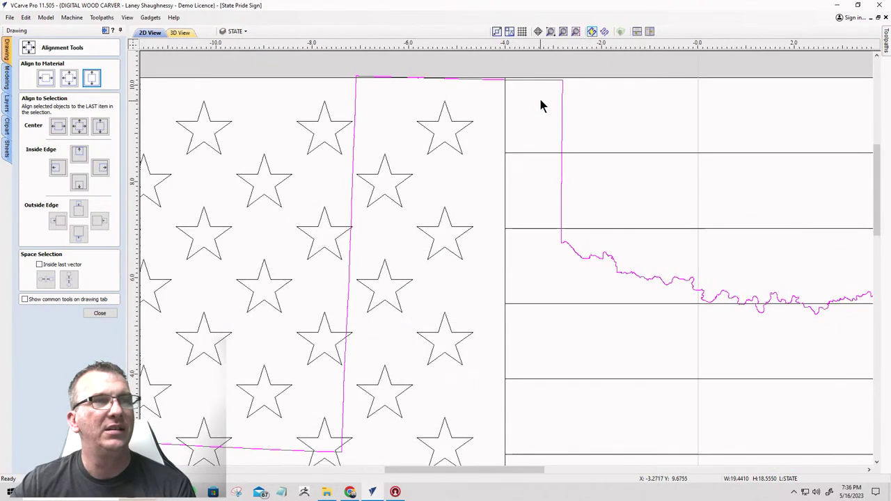
key(Right)
key(Right)
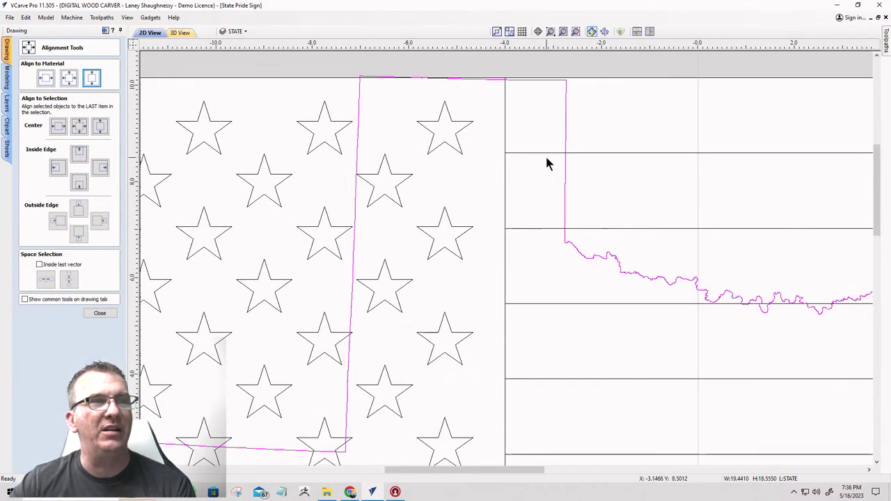
key(Right)
scroll(541, 157, down, 3)
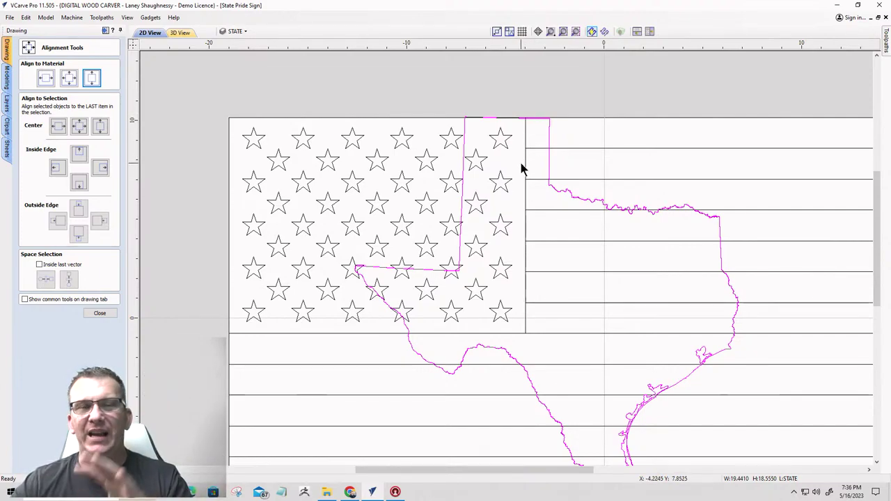
scroll(484, 170, up, 3)
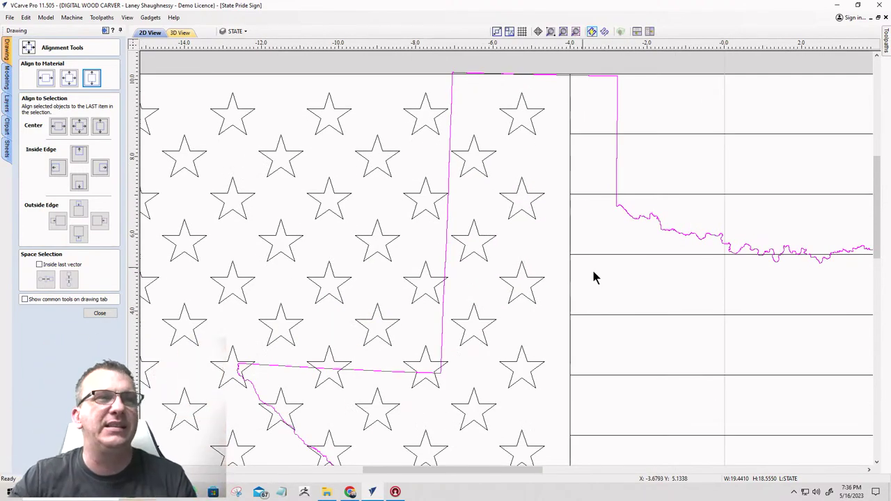
scroll(593, 287, down, 3)
scroll(573, 308, up, 1)
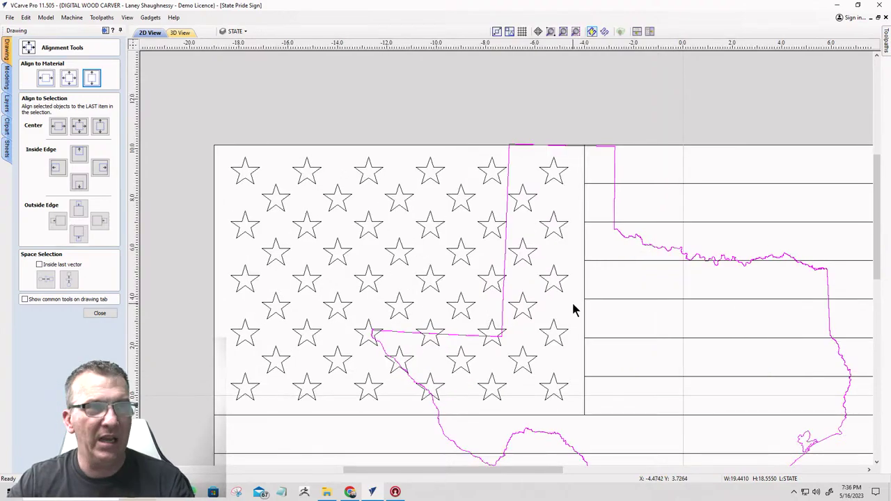
scroll(573, 308, down, 1)
scroll(581, 258, down, 1)
scroll(571, 265, up, 1)
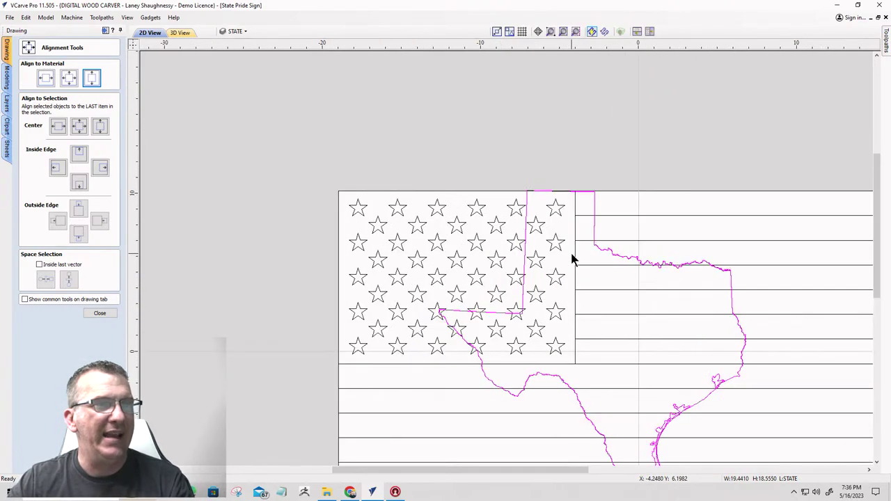
scroll(485, 199, down, 2)
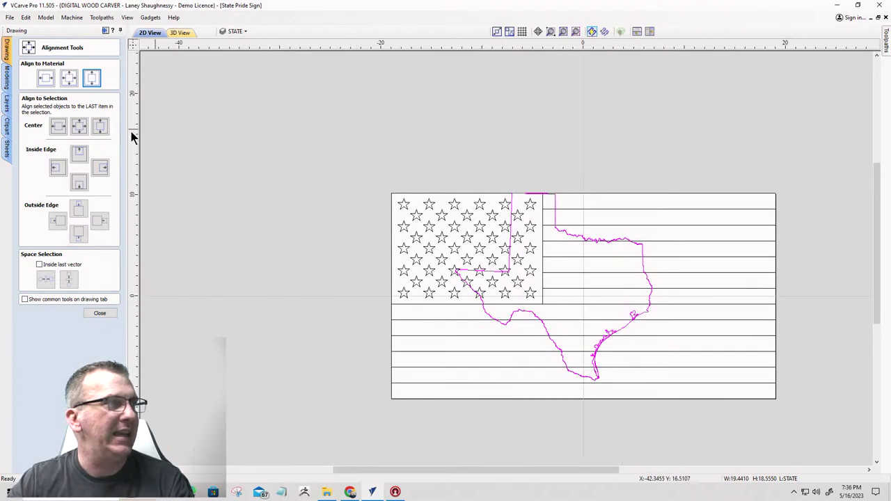
- Realign the Texas outline relative to the material, then deselect it
click(94, 79)
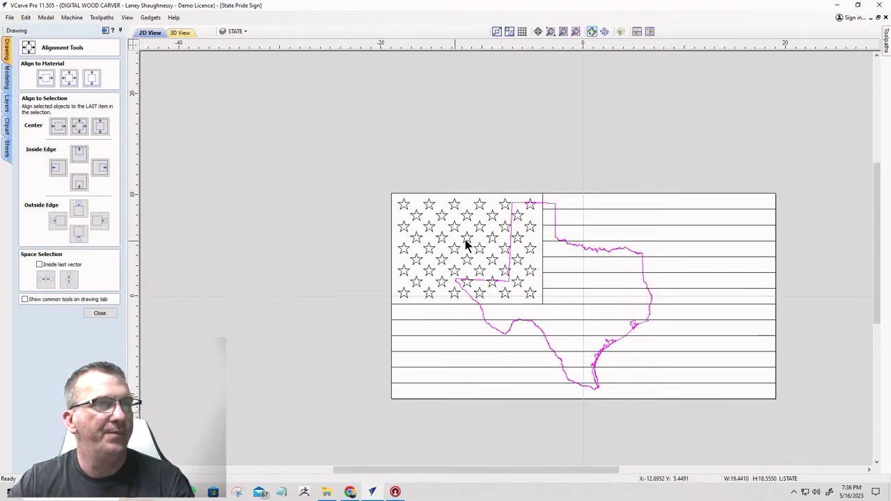
scroll(467, 244, up, 3)
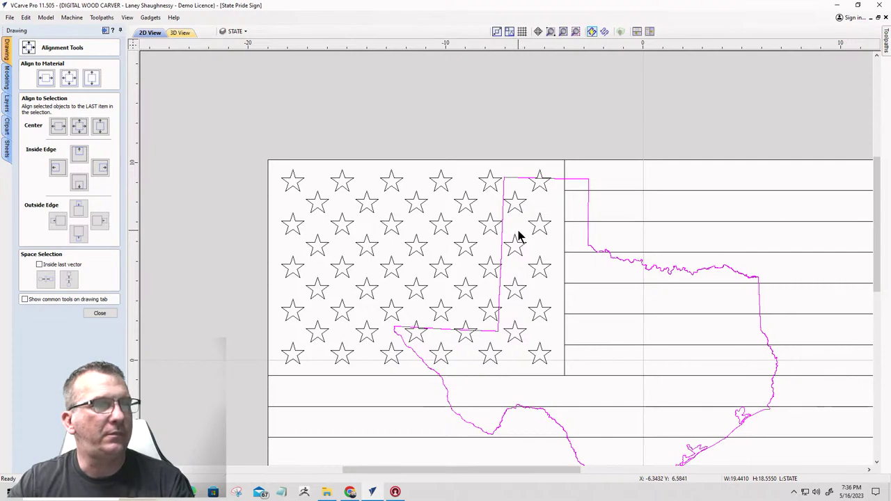
scroll(529, 218, down, 1)
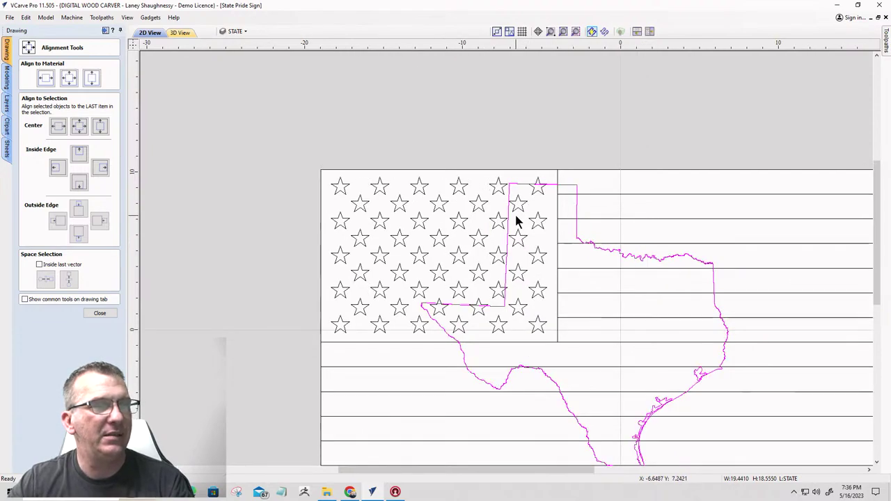
scroll(515, 221, down, 1)
scroll(515, 221, up, 1)
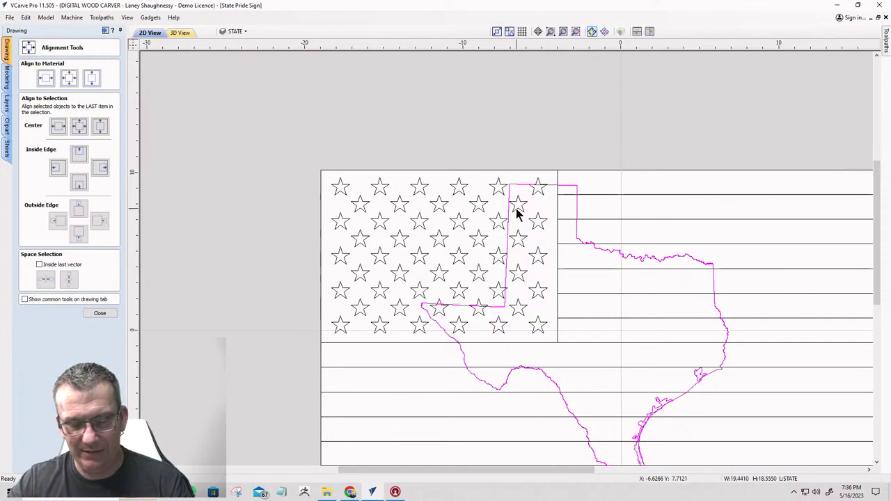
click(559, 233)
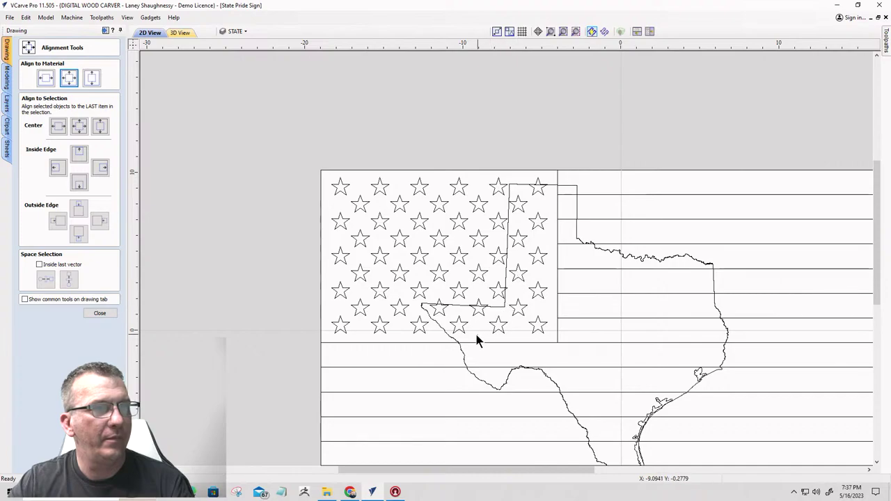
scroll(494, 344, up, 2)
scroll(494, 342, down, 2)
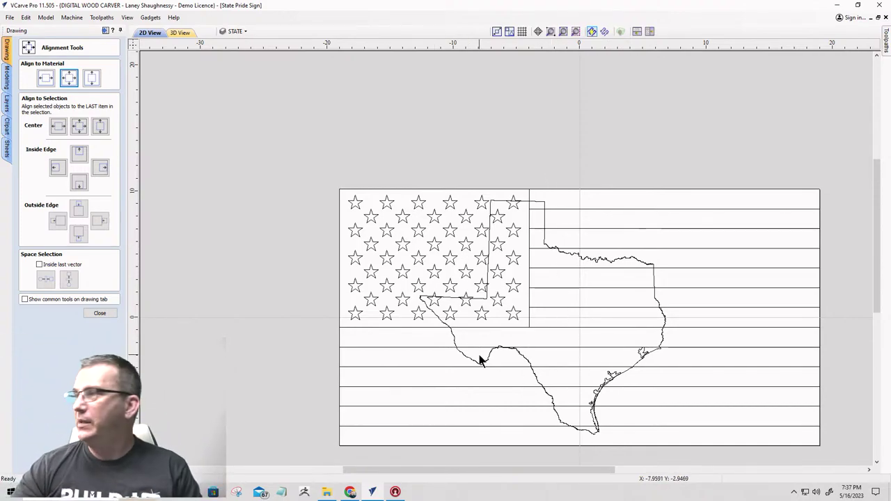
scroll(477, 360, up, 1)
scroll(460, 337, down, 2)
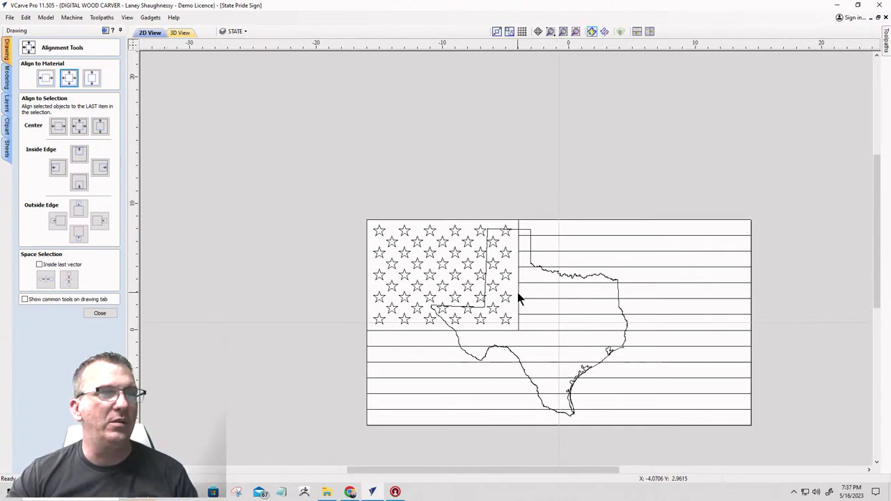
scroll(518, 292, up, 2)
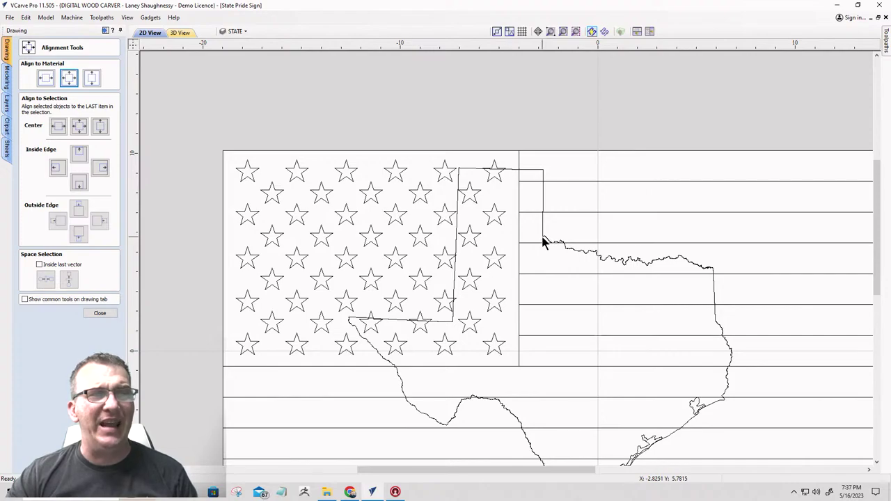
- Nudge the Texas outline up one step so it sits higher over the flag
click(544, 238)
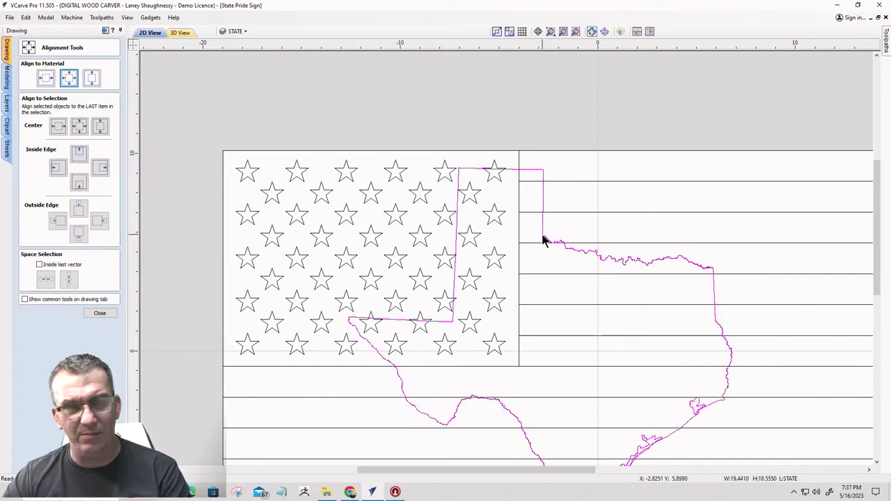
key(Up)
key(Up)
key(Up)
key(Up)
key(Up)
key(Up)
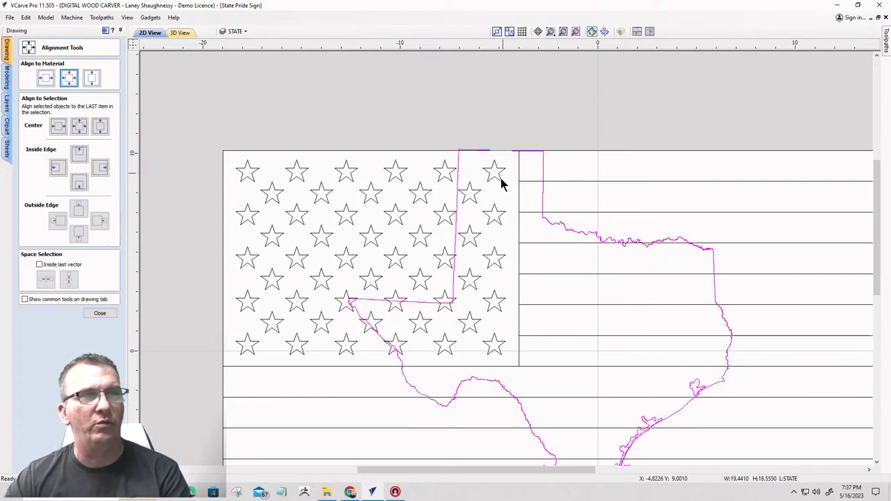
scroll(531, 184, down, 2)
scroll(552, 318, up, 2)
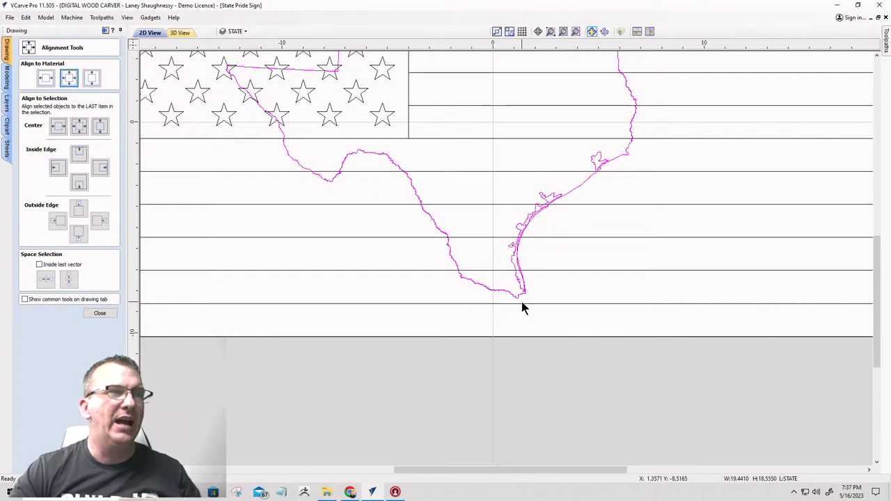
scroll(477, 272, down, 3)
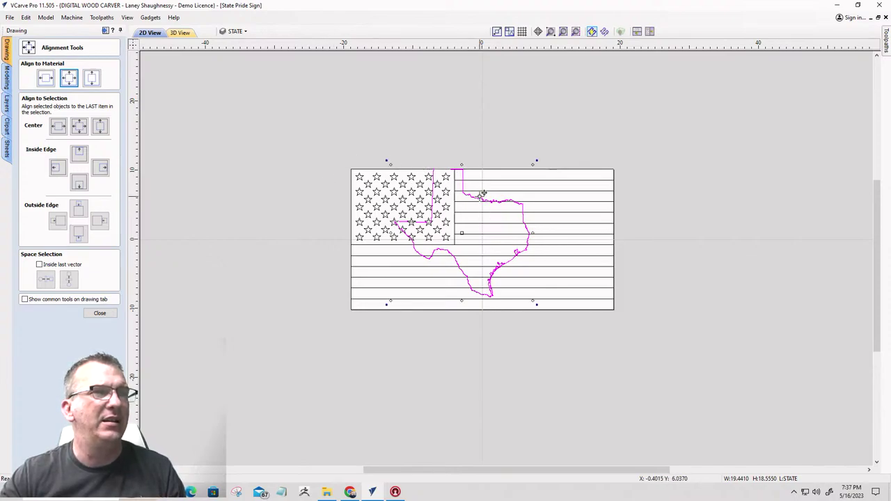
- Hide the FLAG_PROPORTIONS layer and align the Texas outline to the material centre
click(230, 32)
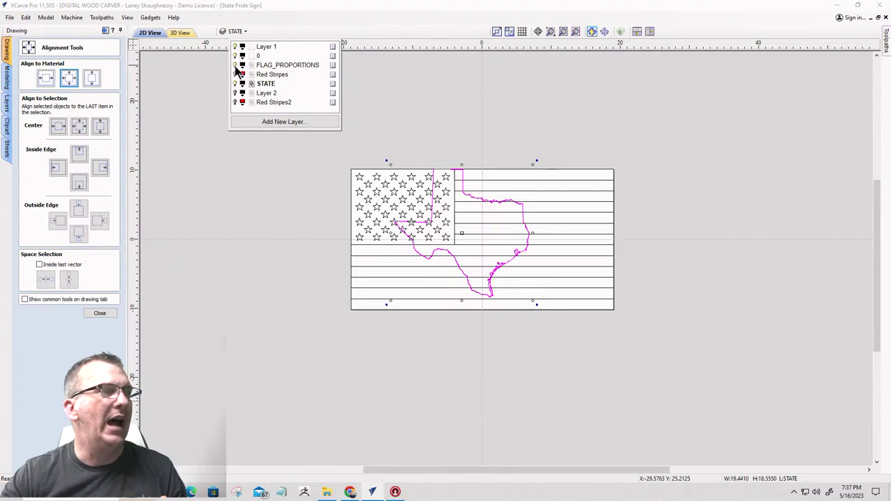
click(235, 65)
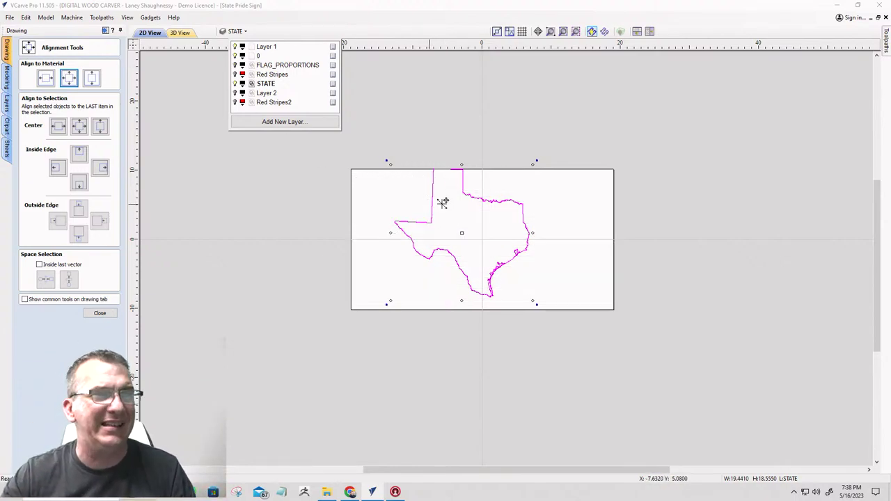
click(69, 80)
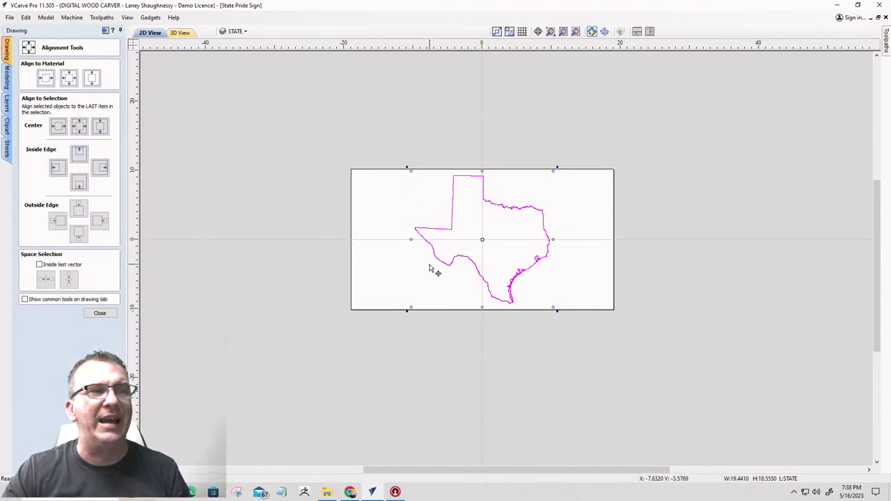
click(99, 312)
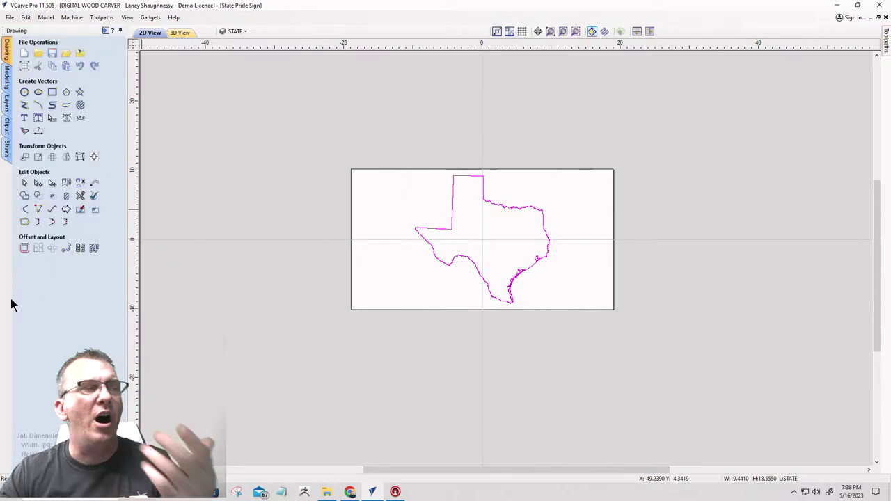
- Offset the Texas outline outwards by 0.1875 inches, accepting the overlap warning
click(24, 248)
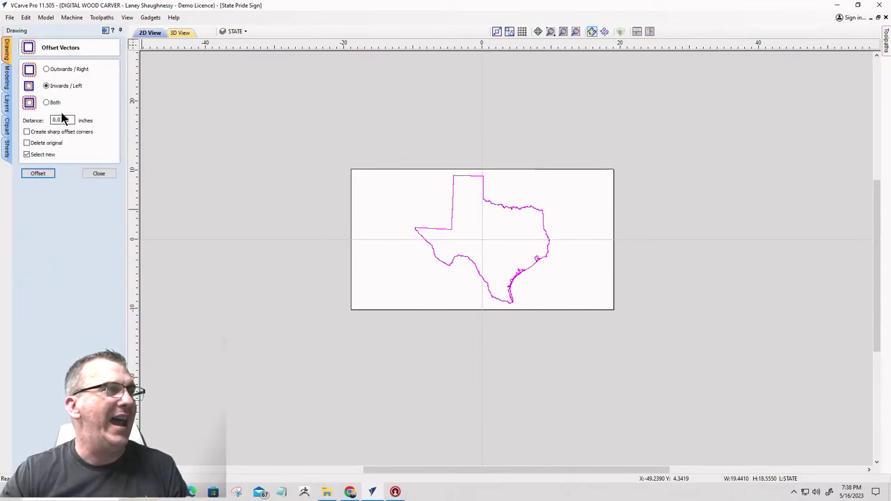
click(46, 69)
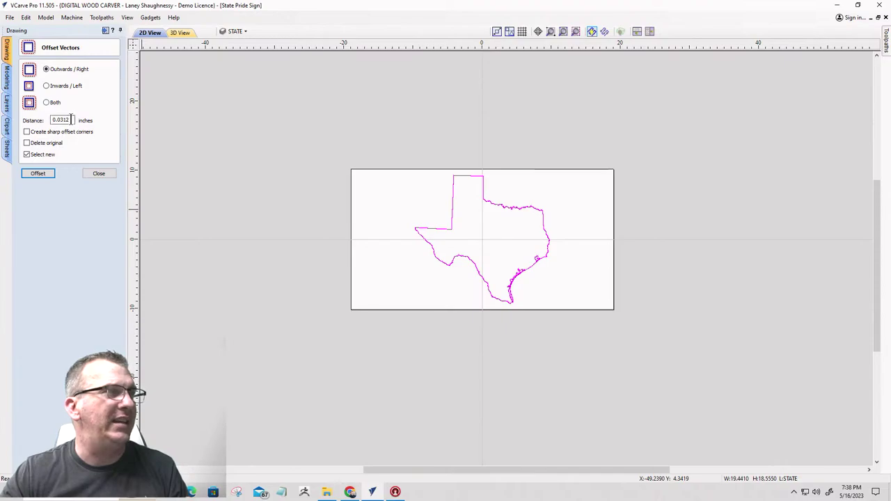
drag(71, 120, 20, 124)
text(.)
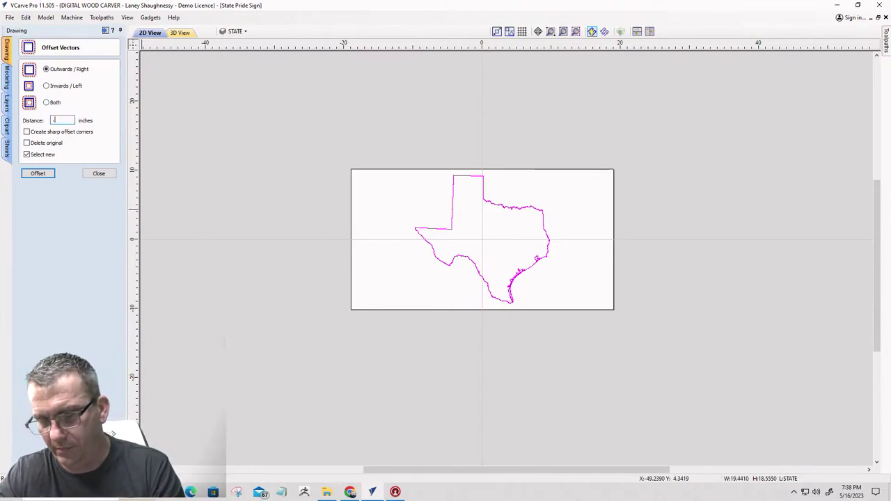
text(1875)
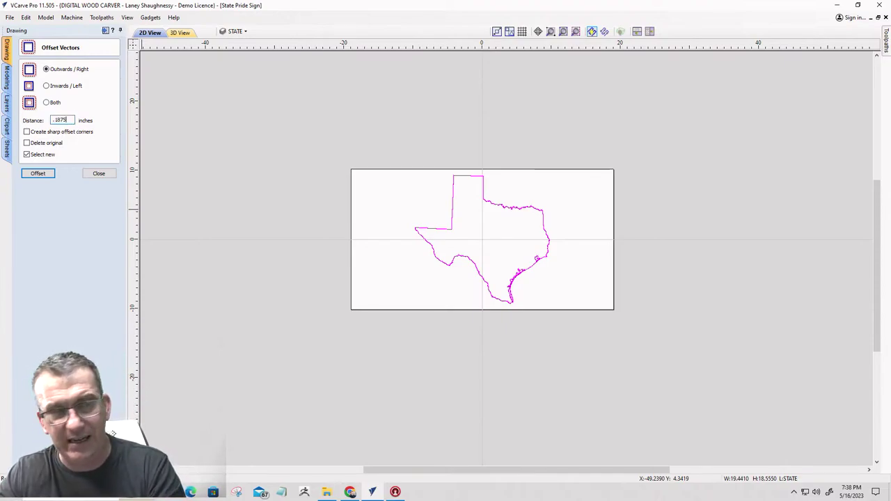
click(34, 174)
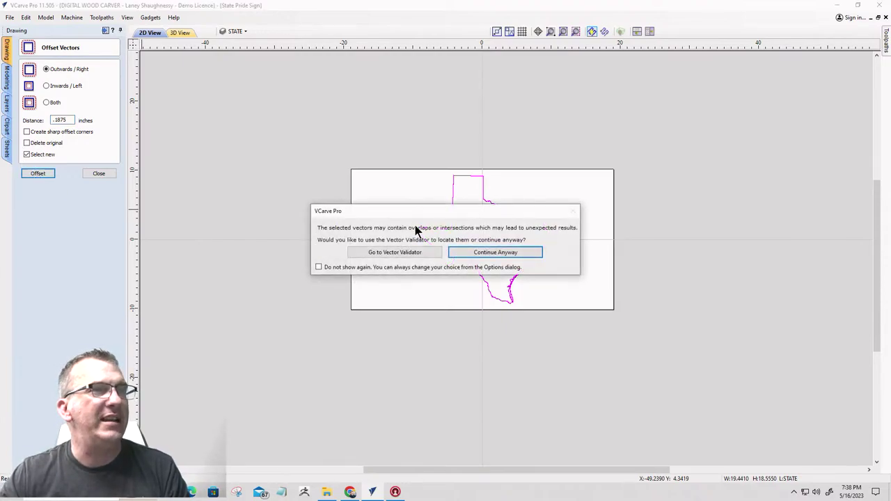
click(475, 255)
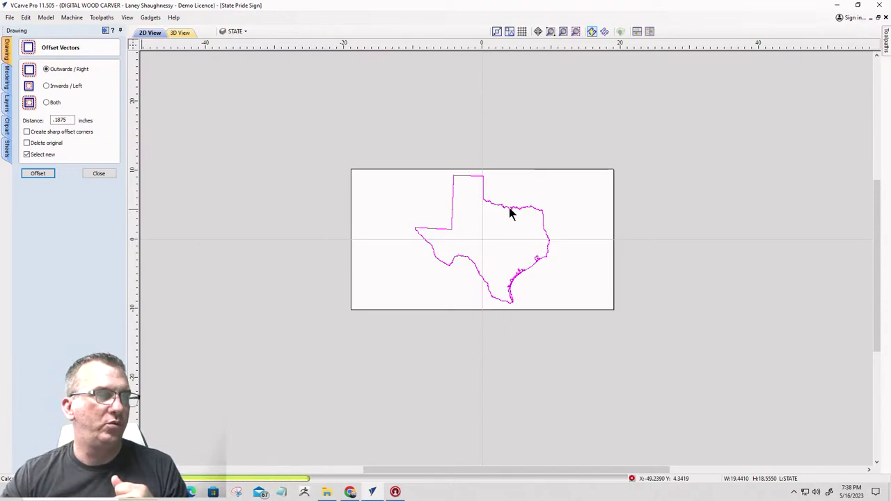
scroll(509, 201, up, 8)
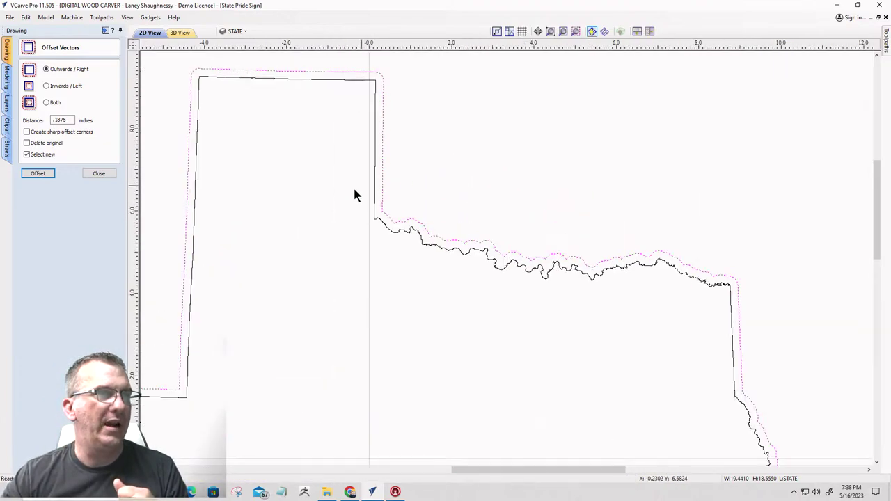
scroll(446, 137, down, 3)
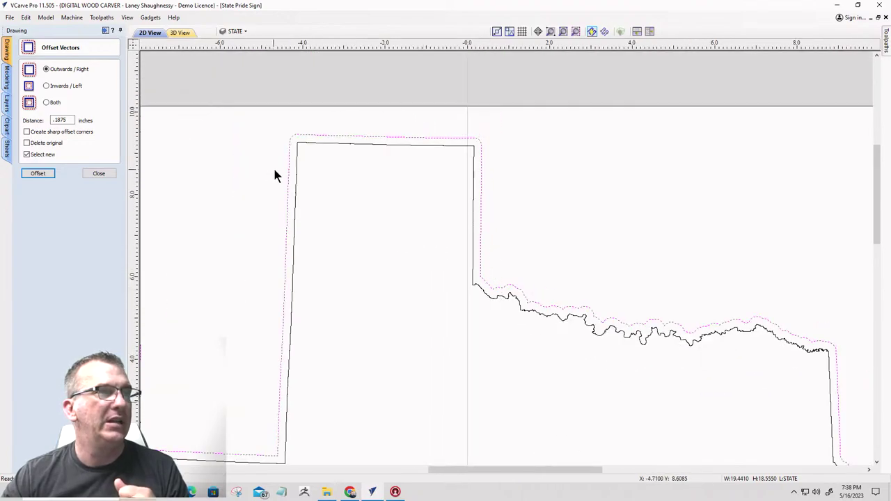
scroll(354, 145, down, 3)
scroll(439, 367, up, 5)
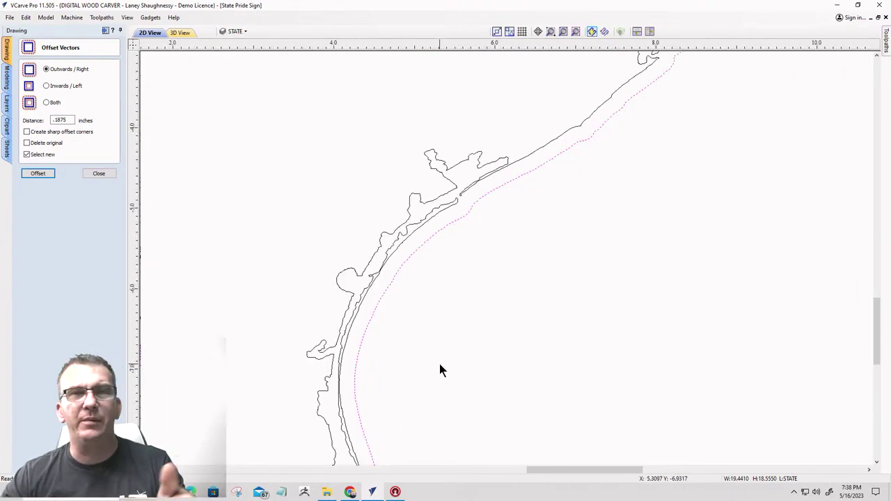
scroll(440, 370, down, 3)
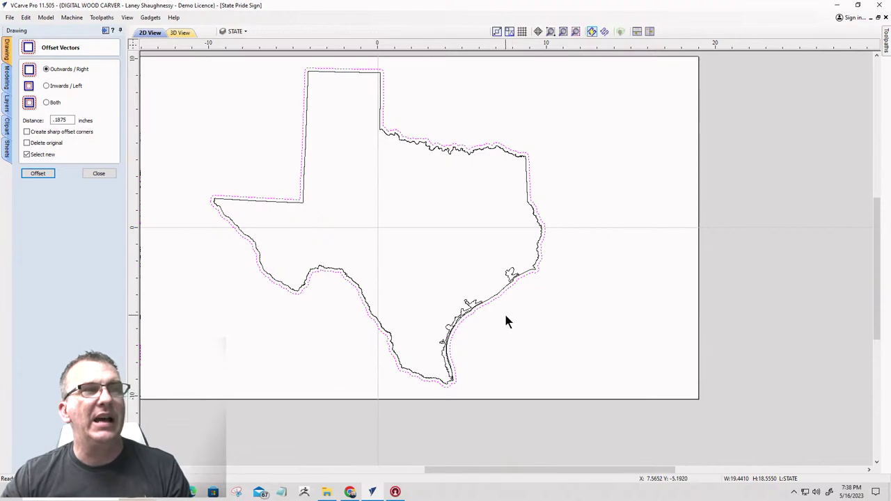
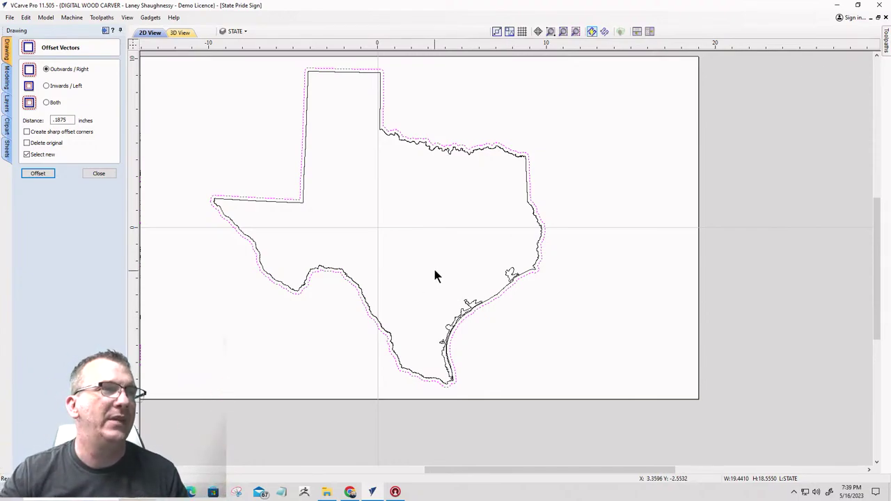
- Undo the outward Texas offset and turn on the FLAG_PROPORTIONS layer to show the flag
key(ctrl+z)
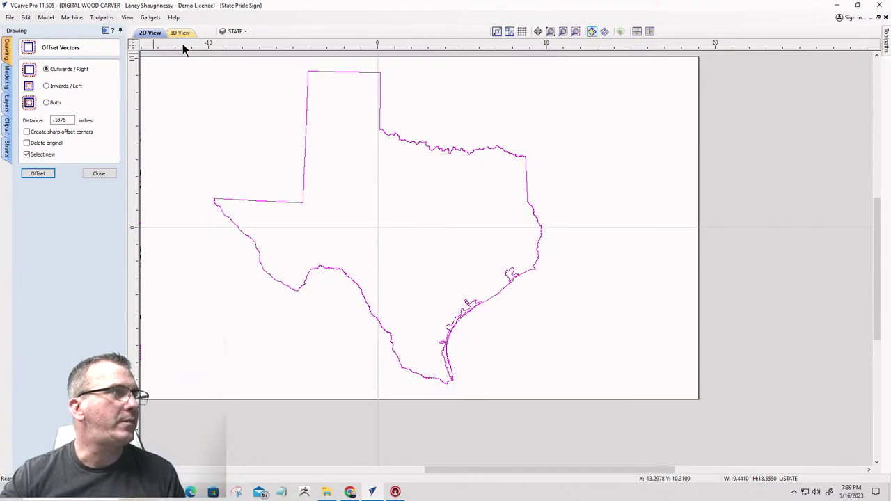
click(238, 31)
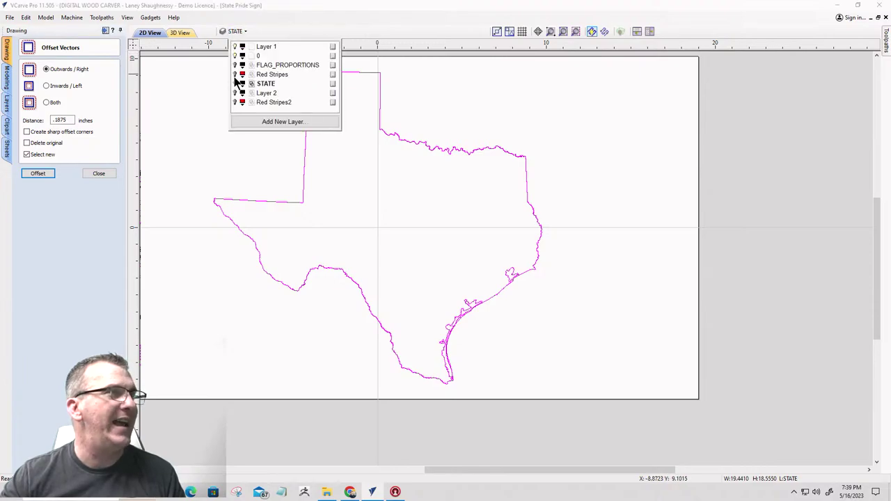
click(234, 66)
click(481, 267)
- Select the Texas outline and drag it left over the flag
scroll(358, 223, down, 3)
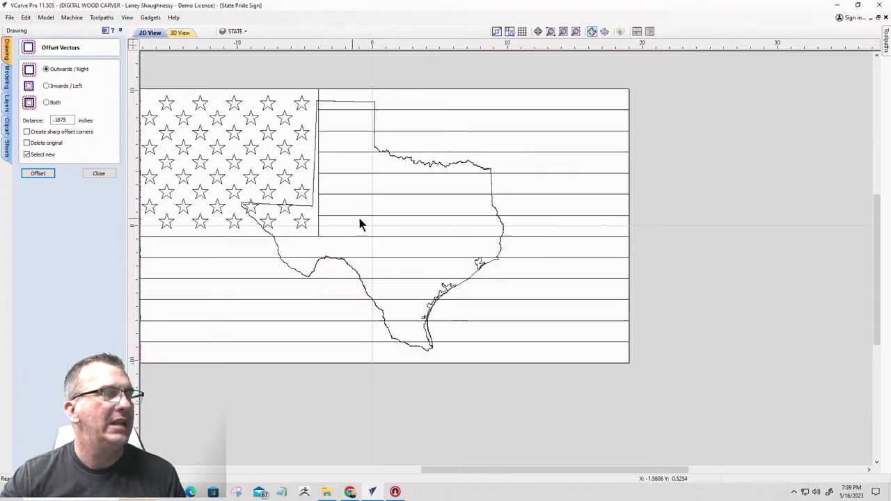
scroll(384, 205, up, 4)
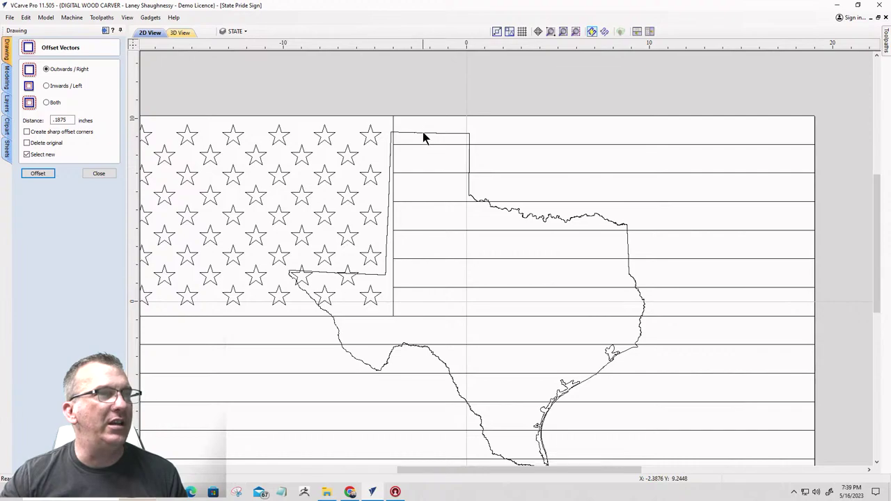
click(423, 133)
scroll(433, 237, down, 2)
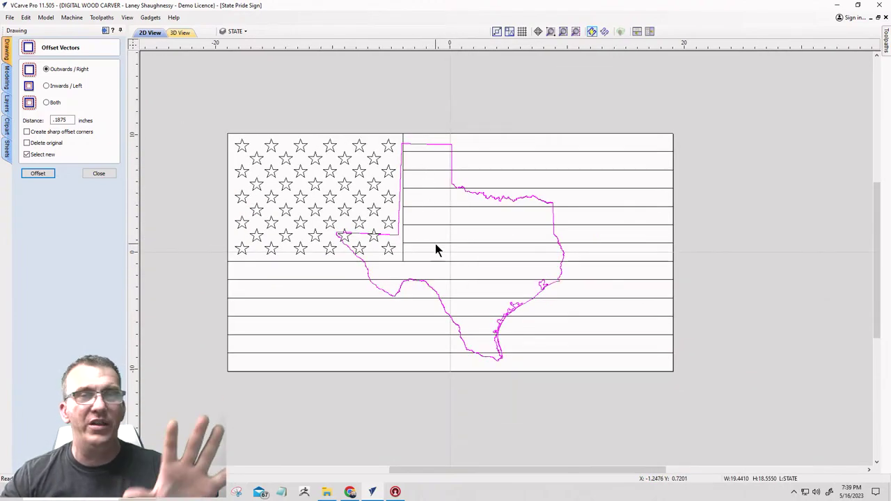
drag(436, 250, 415, 238)
- Nudge the Texas outline with arrow keys until its panhandle top meets the star field's top
key(Left)
key(Left)
key(Left)
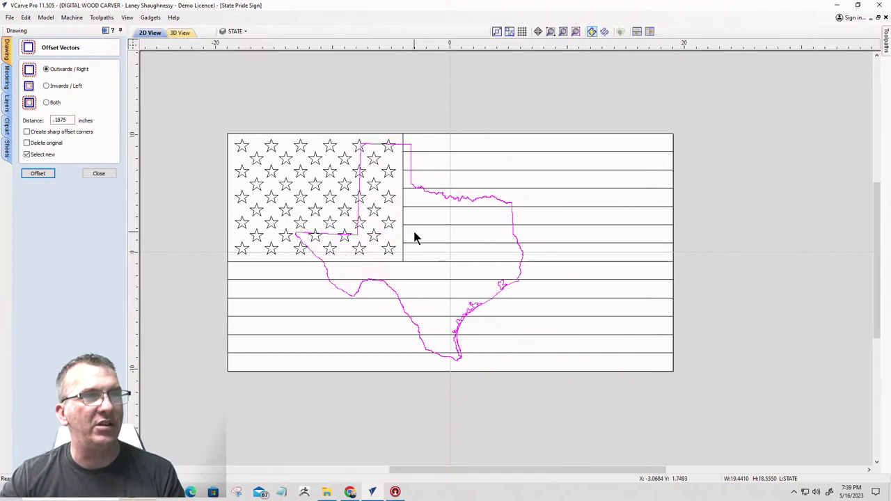
key(Up)
key(Up)
key(Up)
key(Up)
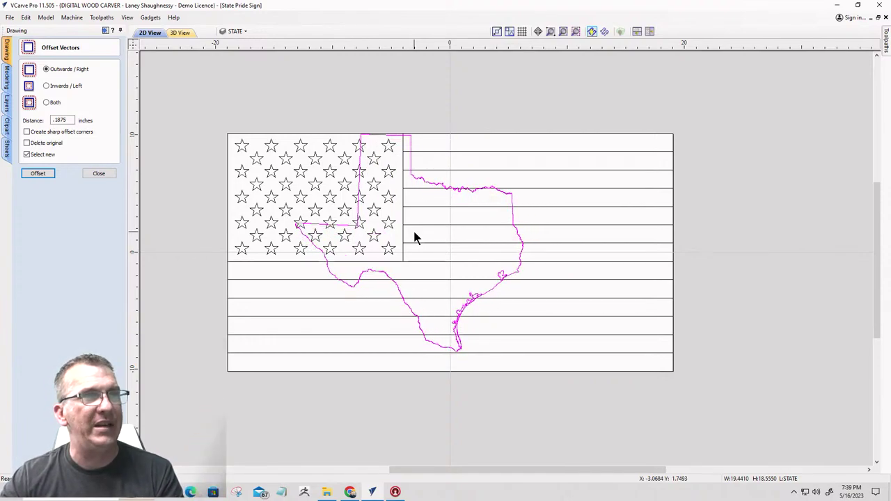
key(Right)
key(Right)
key(Down)
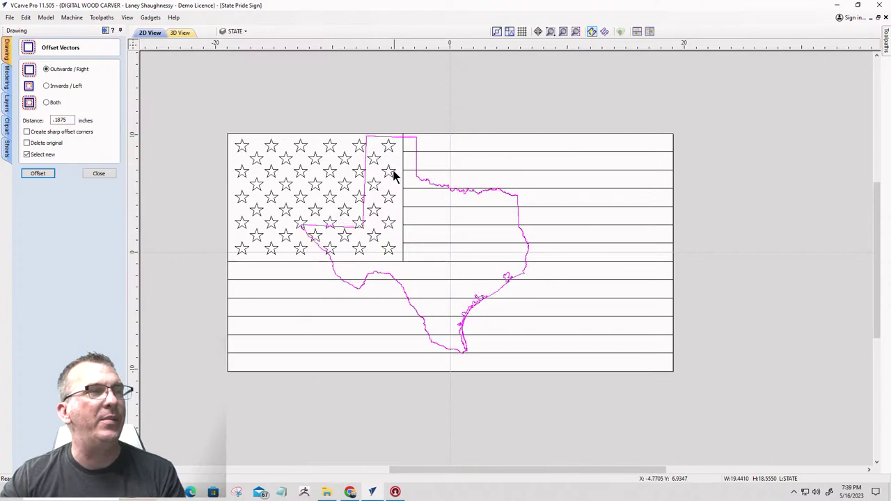
scroll(376, 150, up, 4)
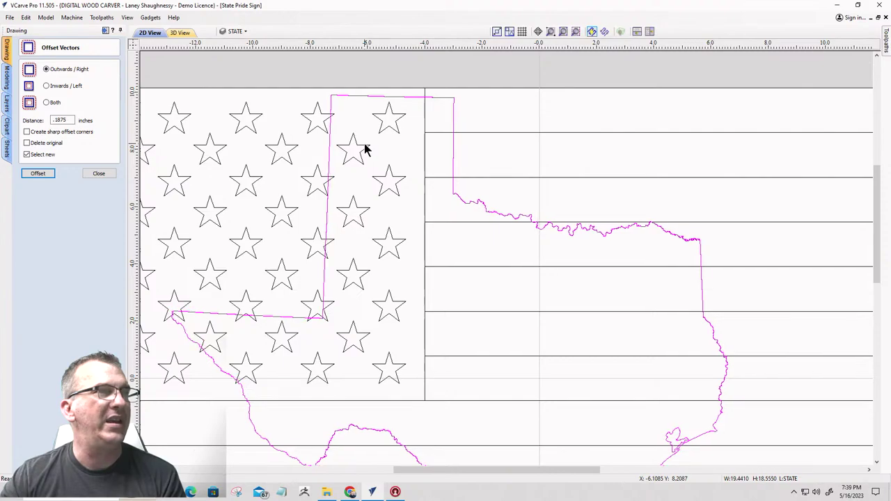
key(Right)
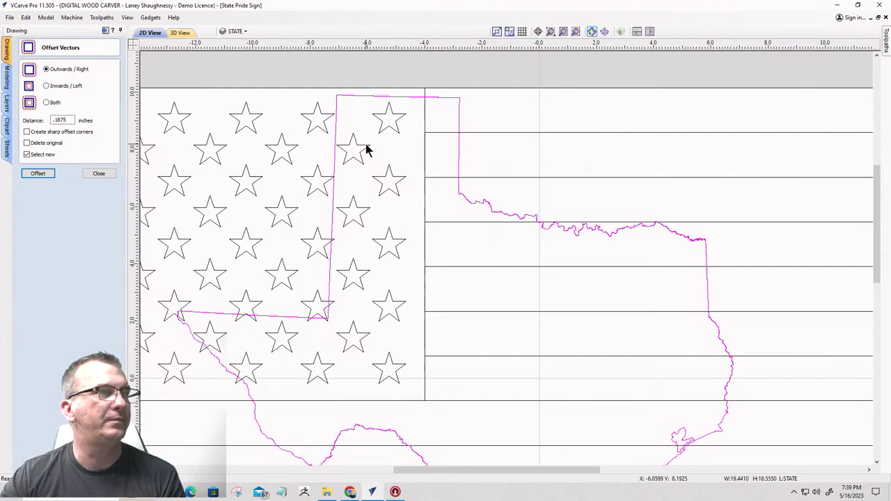
scroll(367, 149, down, 4)
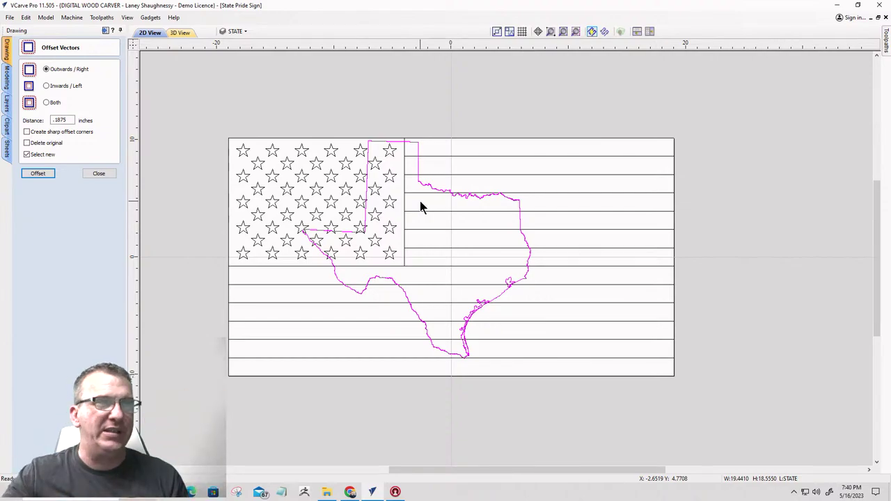
scroll(431, 184, up, 5)
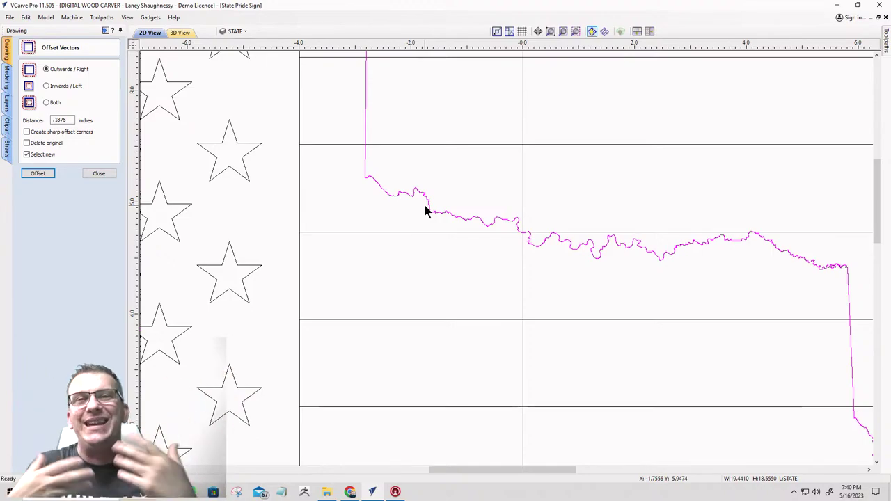
scroll(494, 255, down, 4)
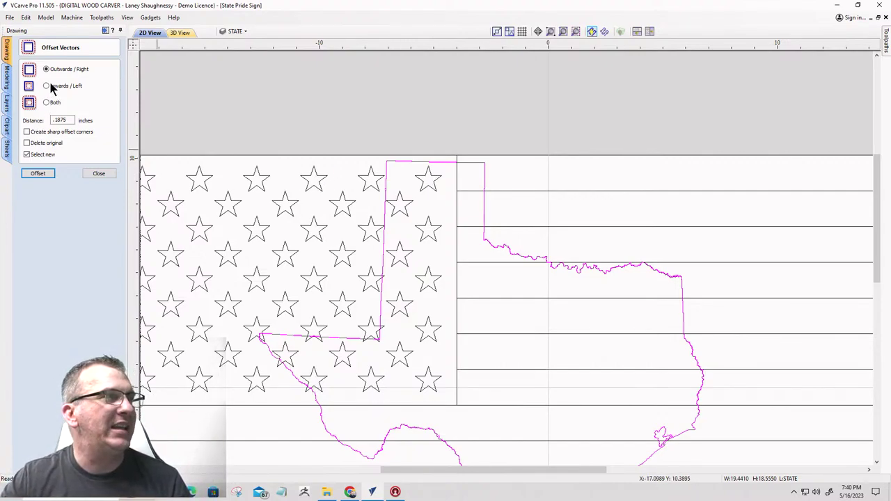
- Enter a 1/32-inch (0.03125) inward offset distance and run the offset on Texas
double_click(61, 120)
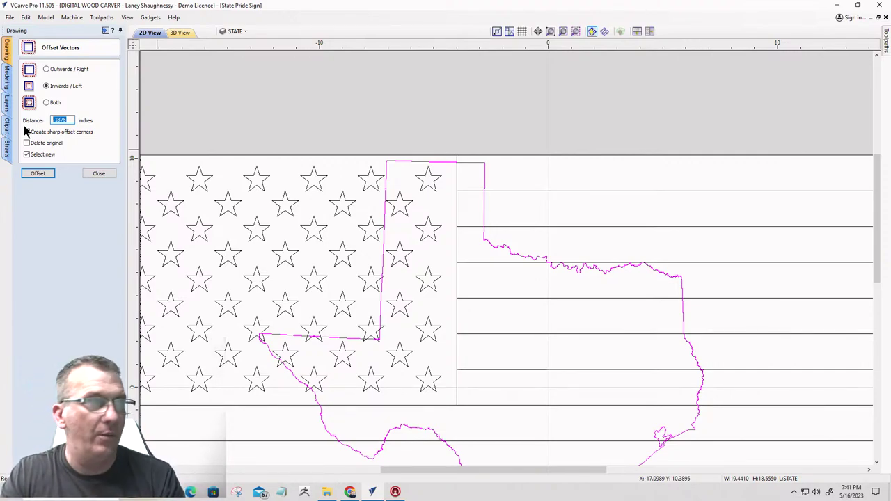
text(0.0)
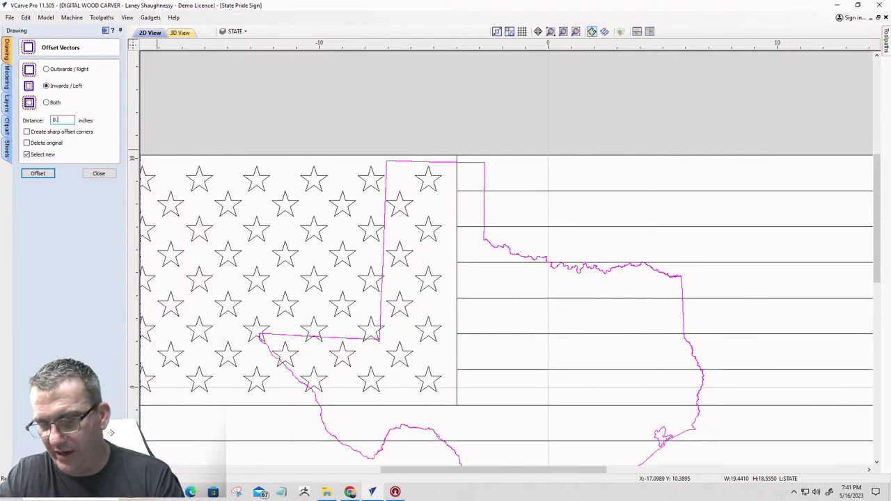
text(3125)
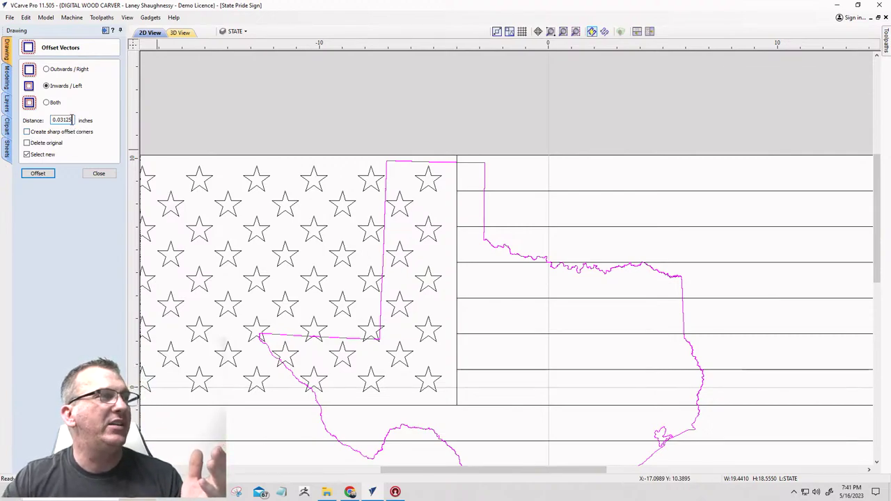
double_click(62, 120)
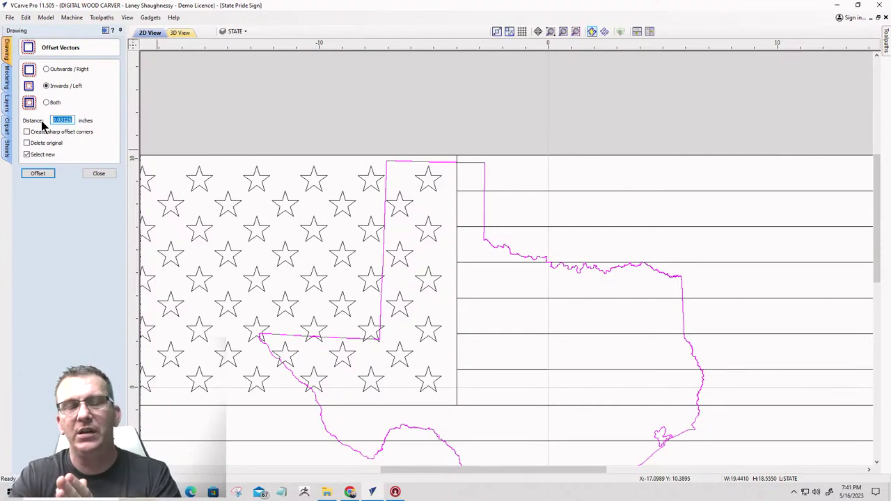
text(1/32)
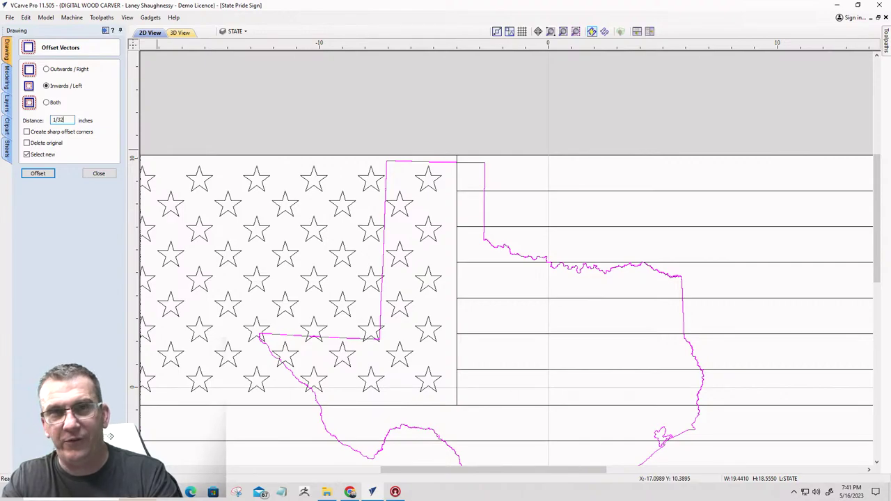
click(53, 120)
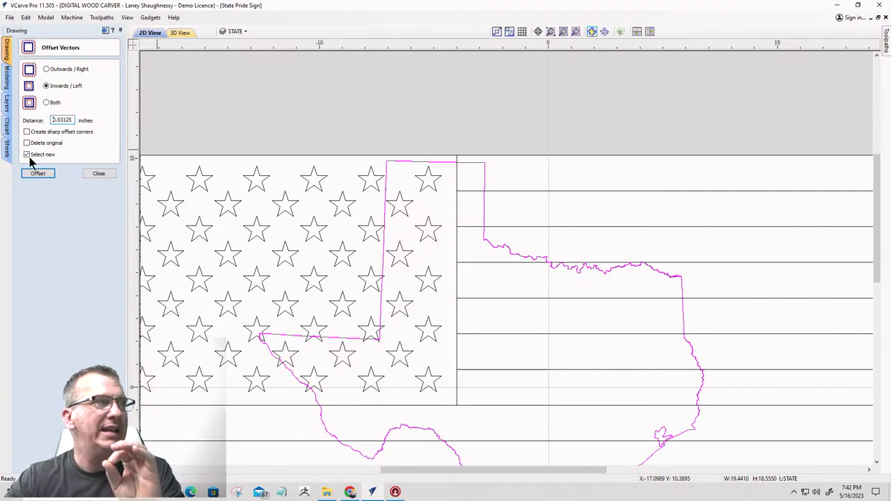
click(38, 176)
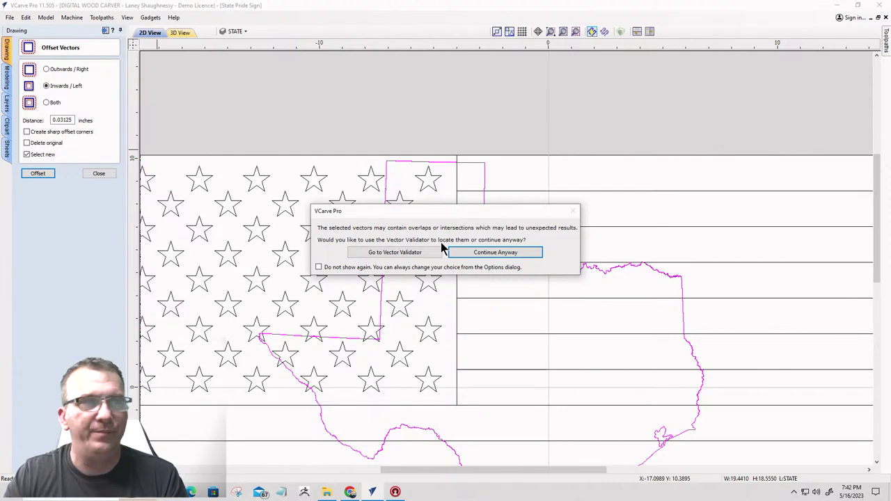
- Choose Continue Anyway on the Vector Validator warning to generate the 0.03125-inch offset
click(506, 254)
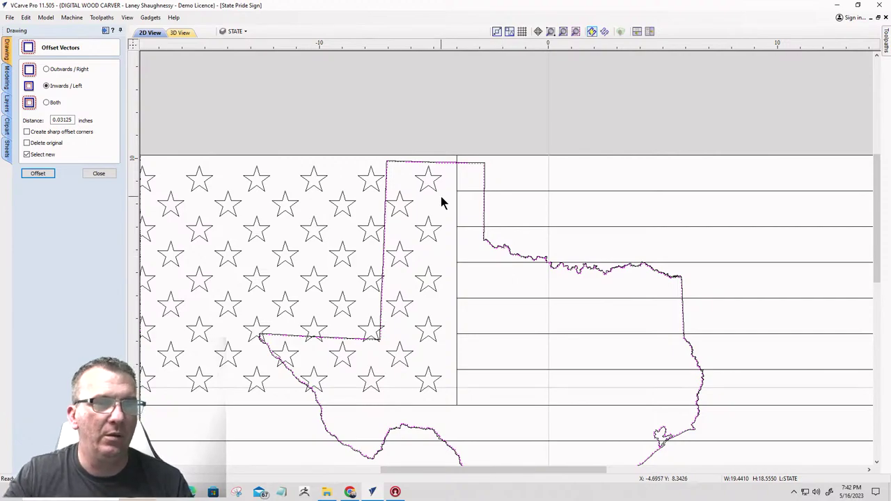
- Zoom in and out to inspect the thin inward offset inside the Texas outline
scroll(661, 430, up, 5)
scroll(655, 421, down, 5)
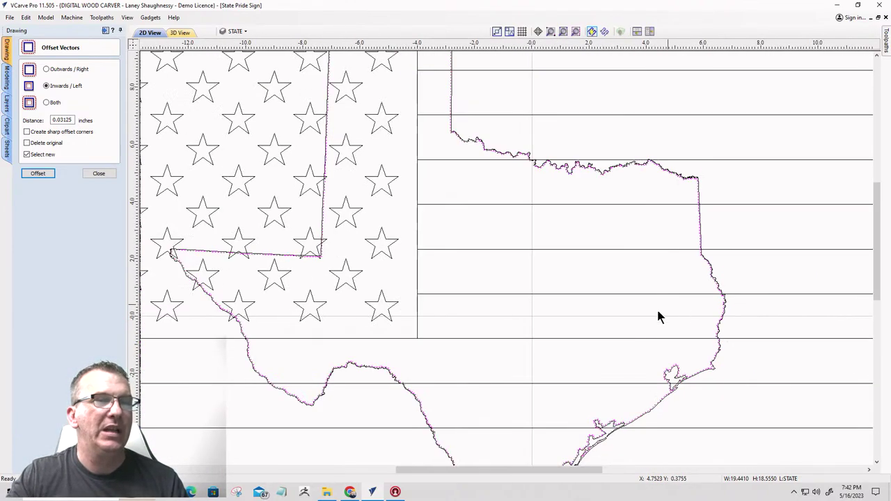
scroll(460, 104, up, 4)
scroll(445, 230, up, 1)
scroll(411, 278, up, 3)
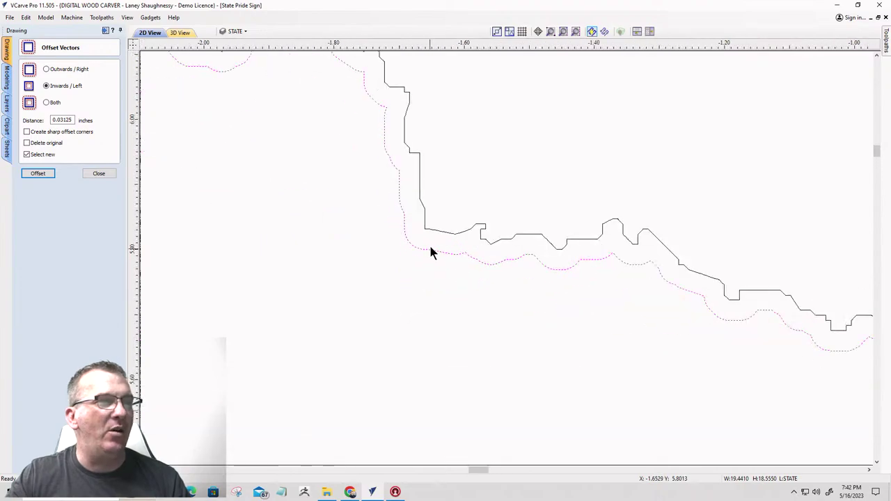
scroll(416, 249, down, 1)
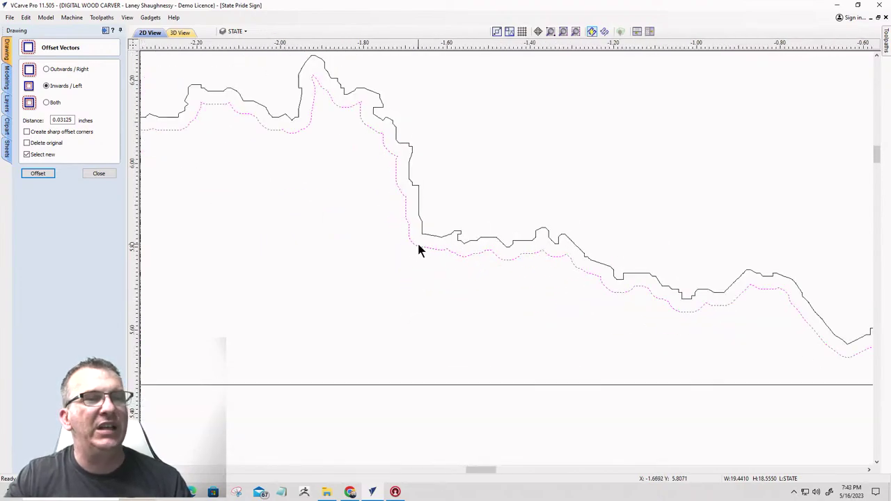
scroll(418, 250, down, 3)
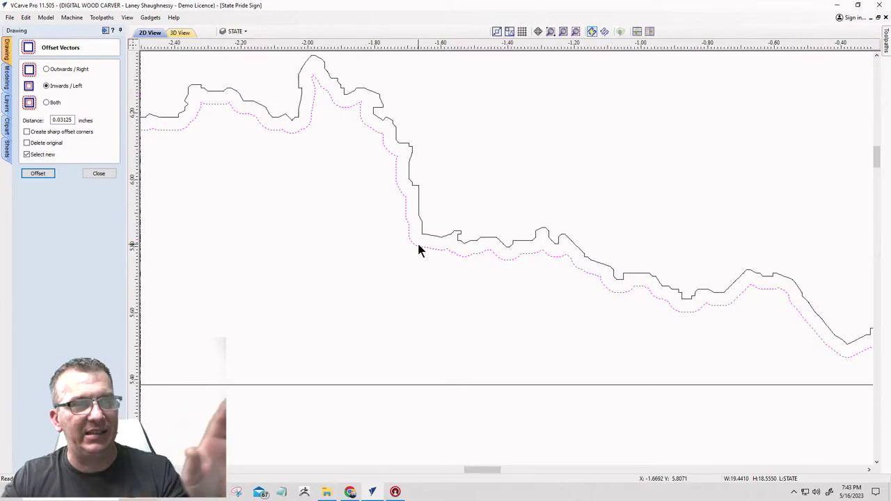
scroll(564, 319, down, 2)
scroll(568, 320, down, 5)
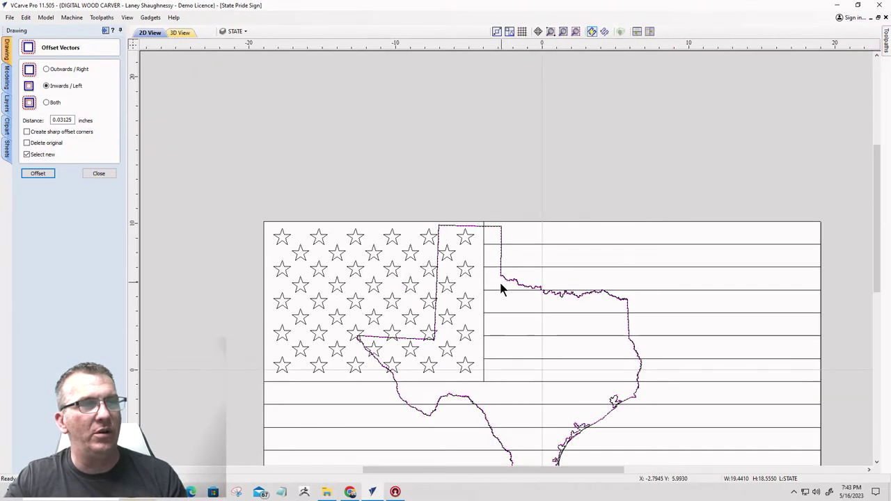
scroll(410, 347, up, 10)
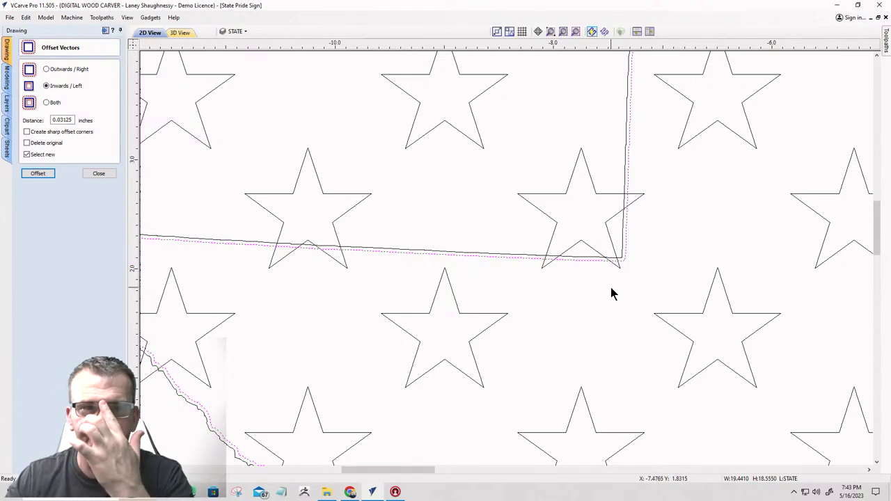
scroll(613, 293, down, 6)
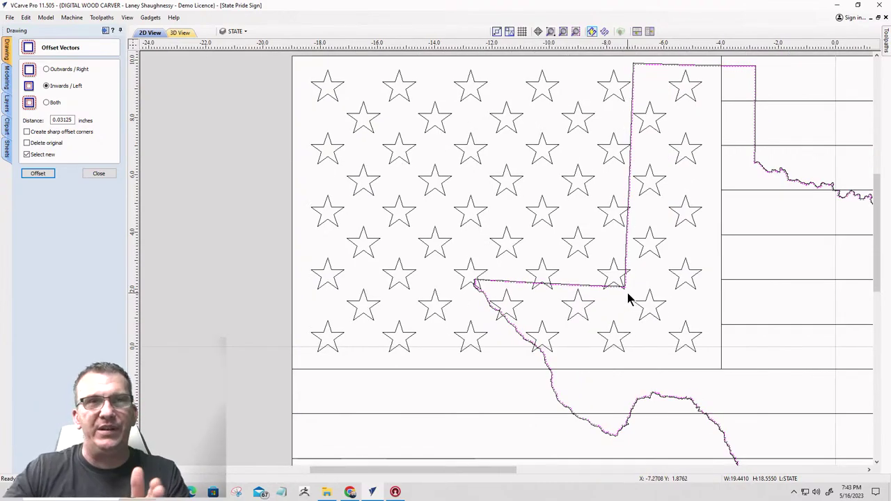
scroll(557, 205, down, 3)
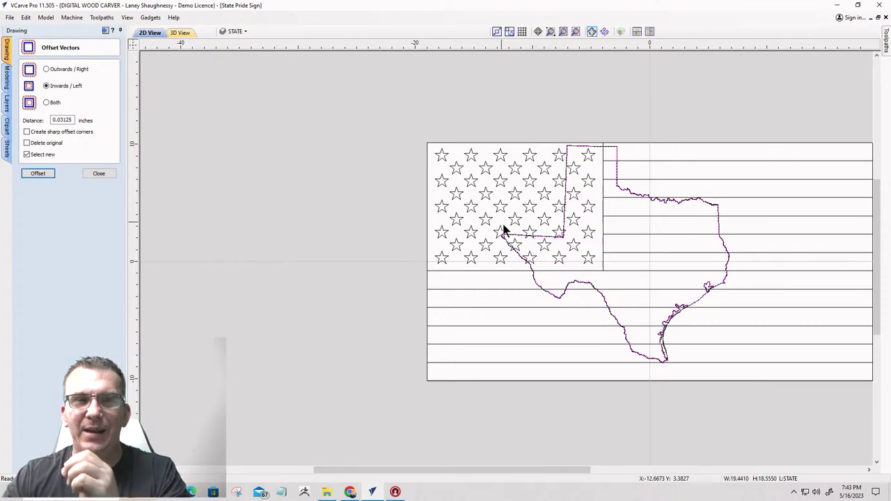
scroll(762, 338, down, 1)
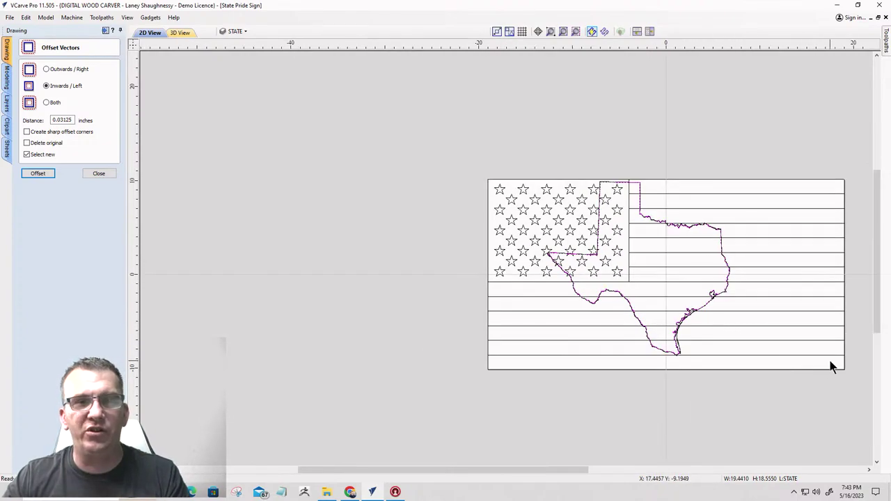
- Marquee-select the flag's stripes and the stars on its right side
drag(830, 361, 769, 186)
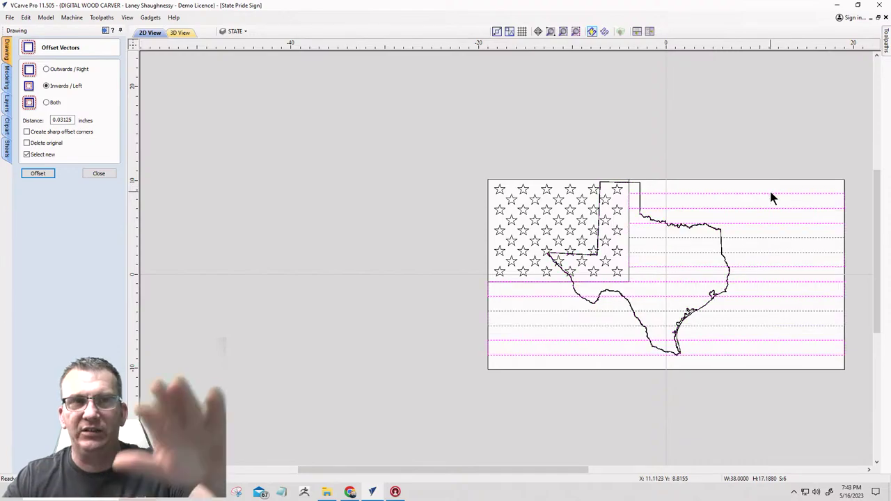
click(837, 398)
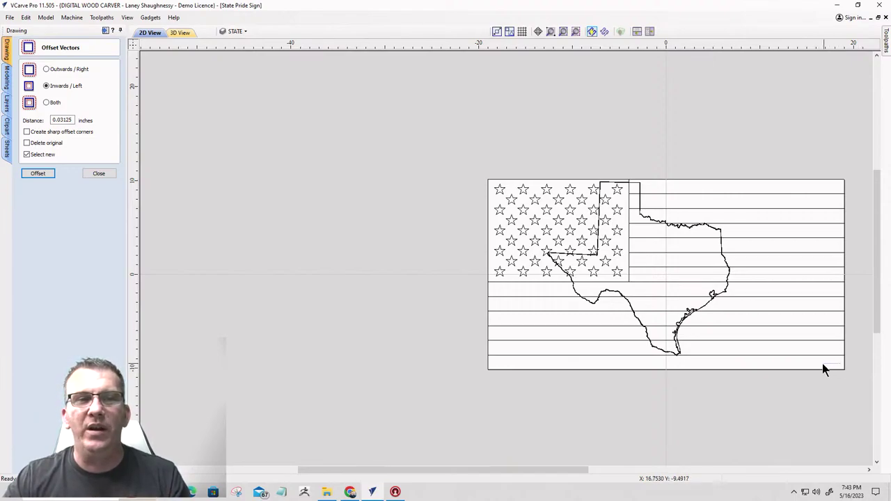
drag(841, 363, 766, 194)
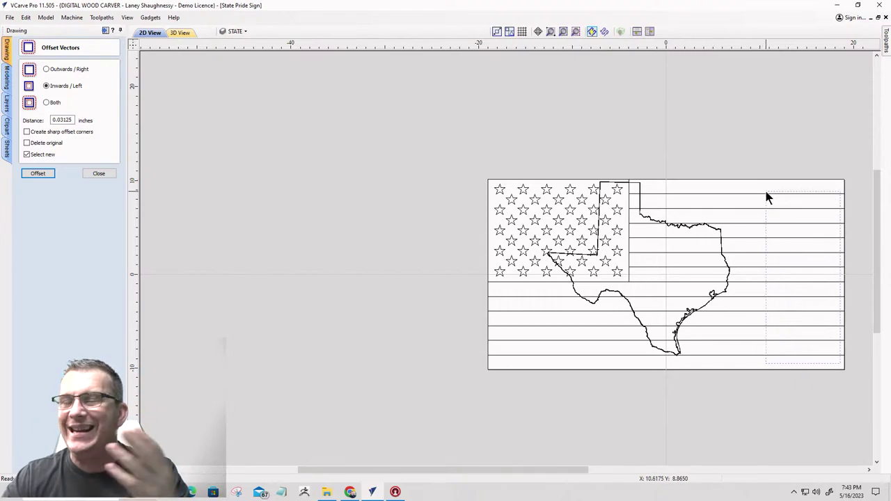
drag(766, 197, 766, 195)
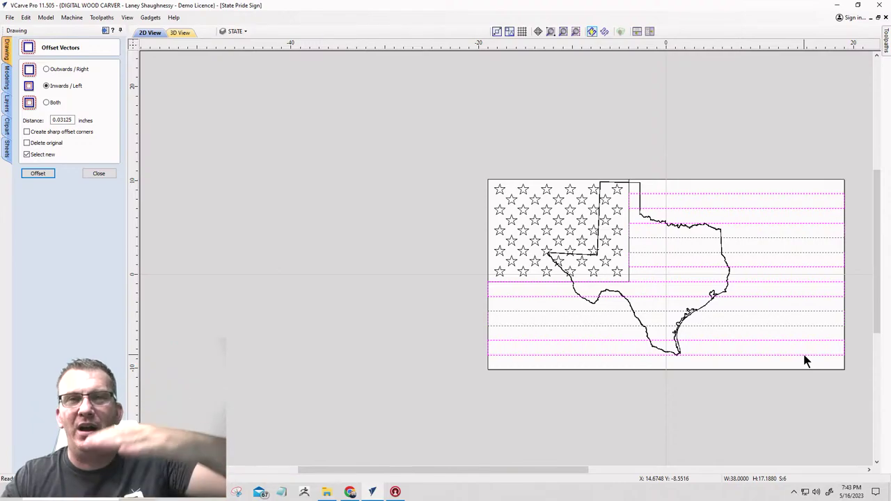
click(864, 422)
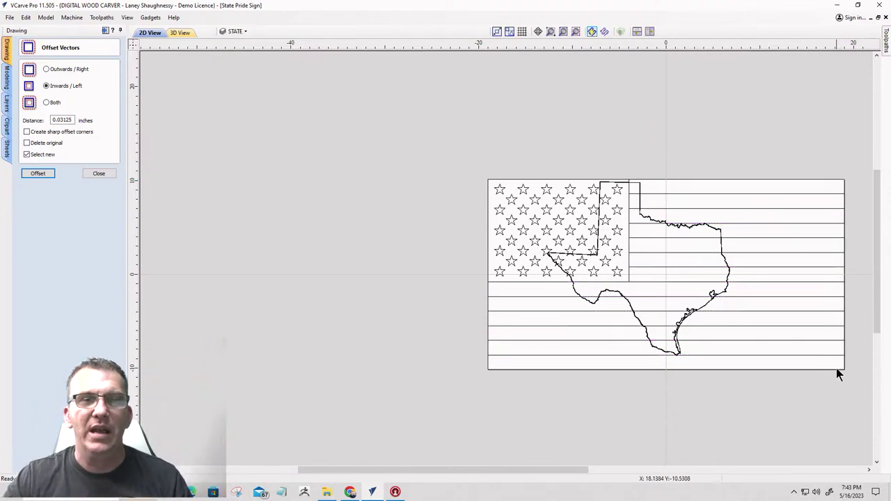
click(837, 367)
drag(837, 368, 753, 185)
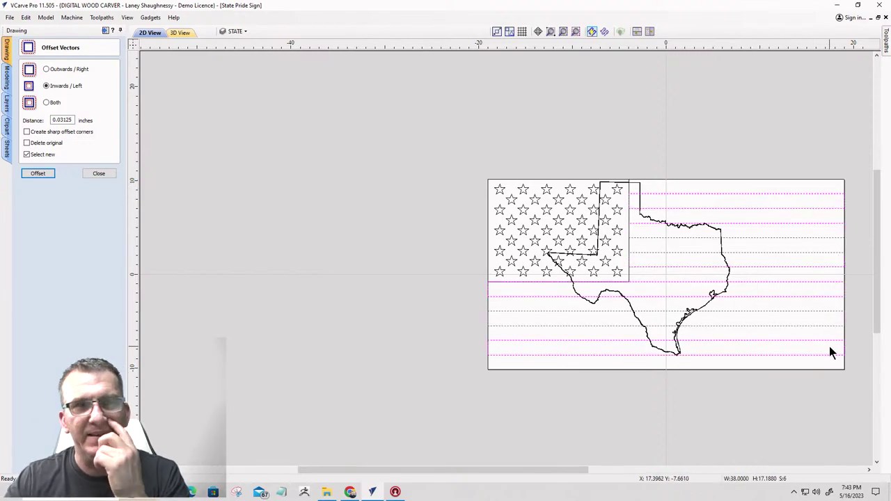
- Add three more stars to the selection
scroll(577, 225, up, 4)
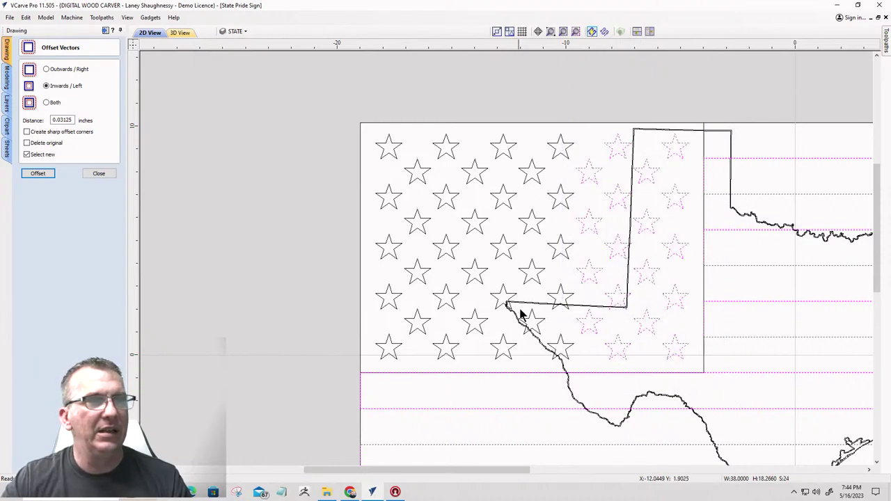
shift+drag(499, 291, 578, 393)
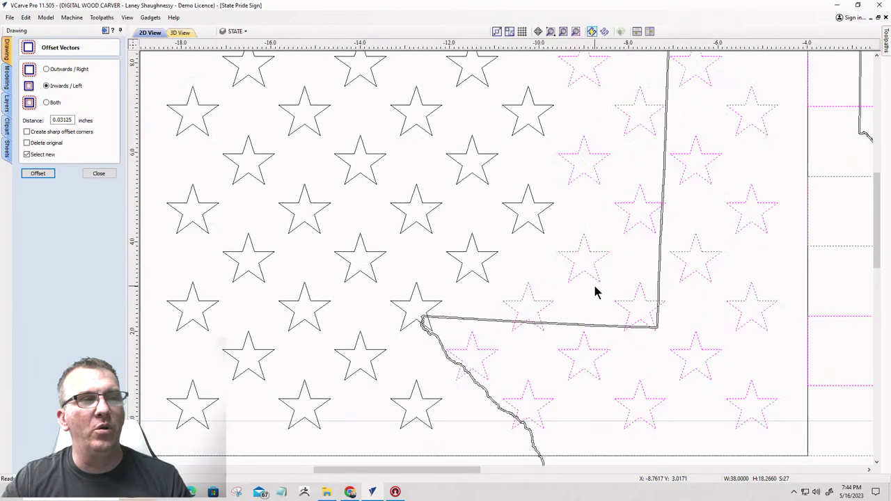
scroll(594, 291, up, 2)
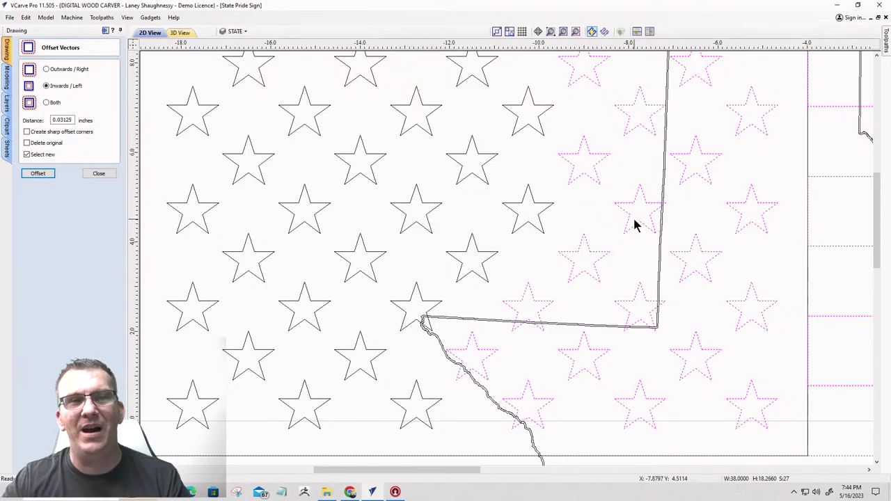
scroll(635, 223, up, 5)
scroll(622, 293, up, 5)
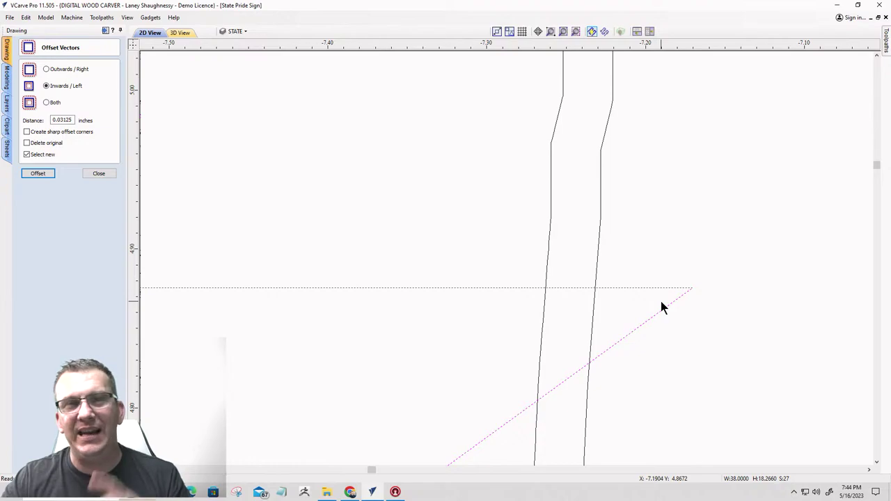
scroll(661, 307, down, 10)
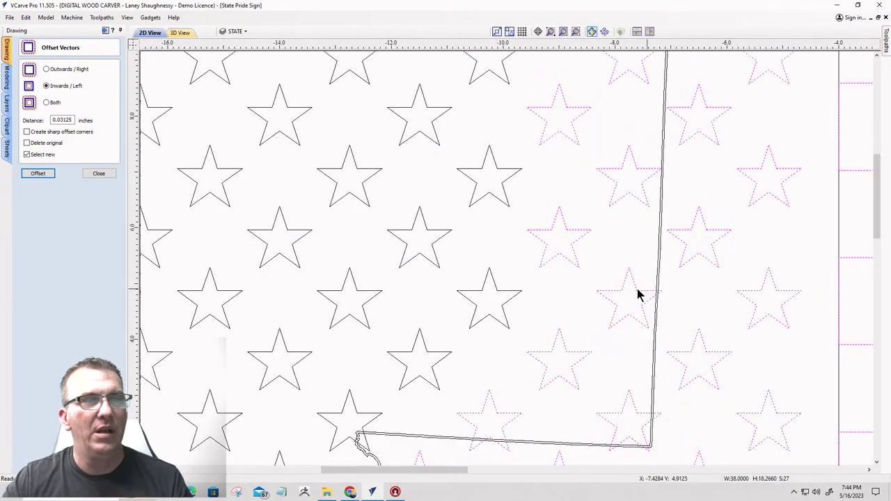
scroll(570, 344, down, 2)
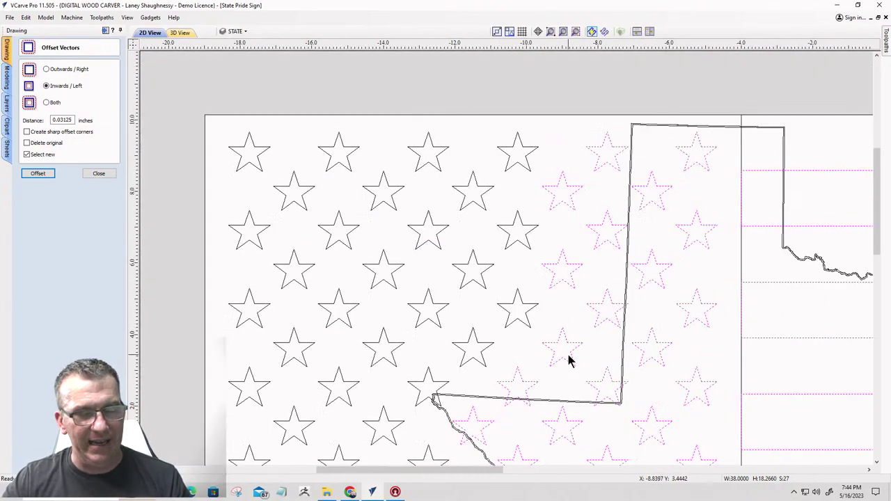
- Deselect the stars lying outside or crossing the Texas border
shift+click(563, 340)
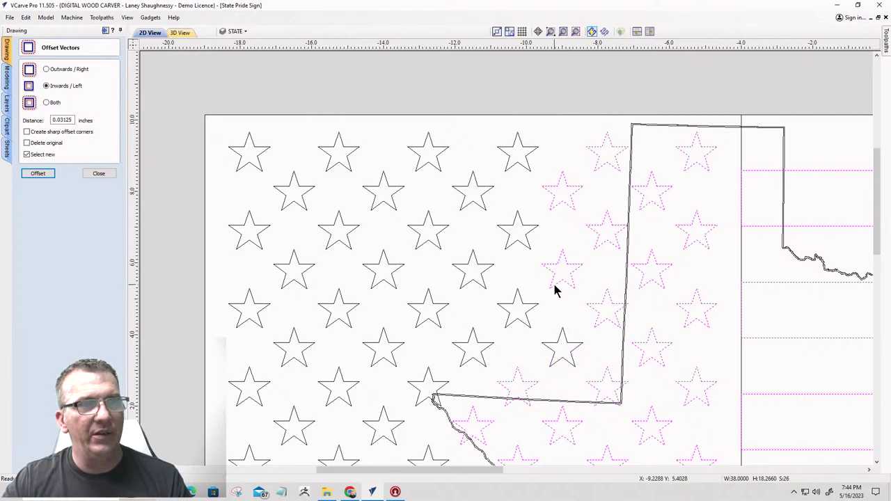
shift+click(555, 292)
shift+click(557, 213)
scroll(606, 233, up, 9)
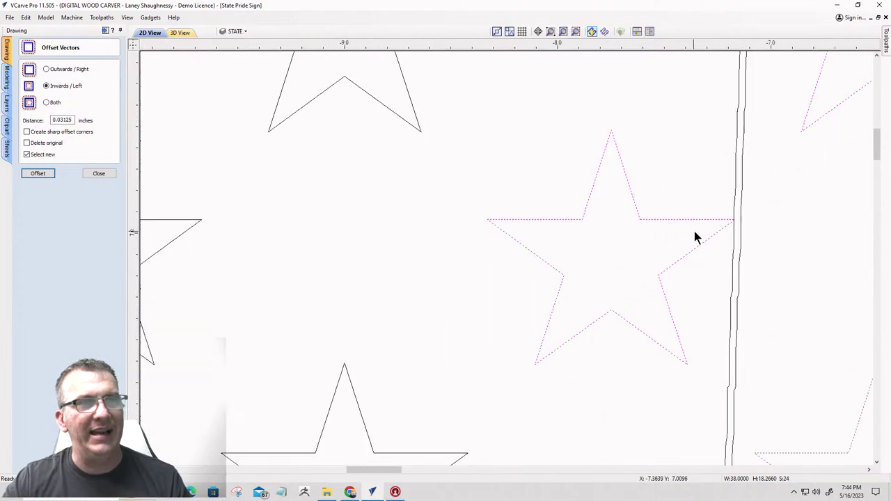
scroll(735, 227, up, 8)
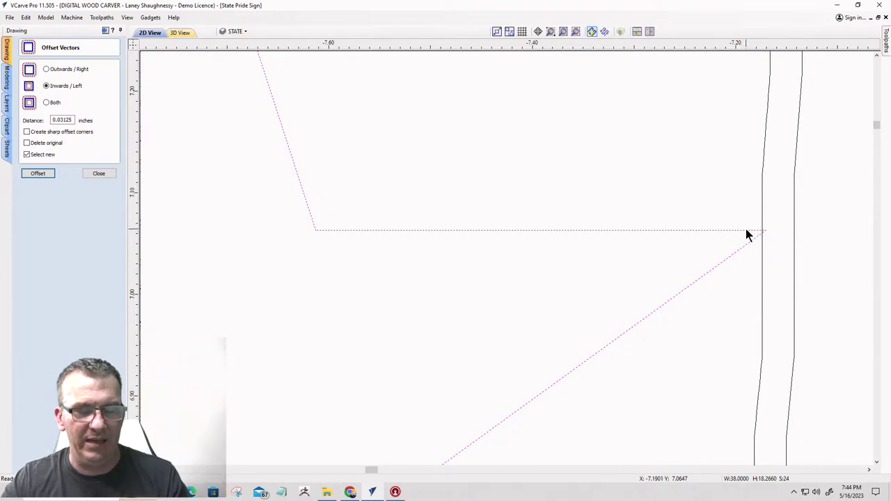
scroll(676, 220, down, 8)
scroll(697, 223, up, 7)
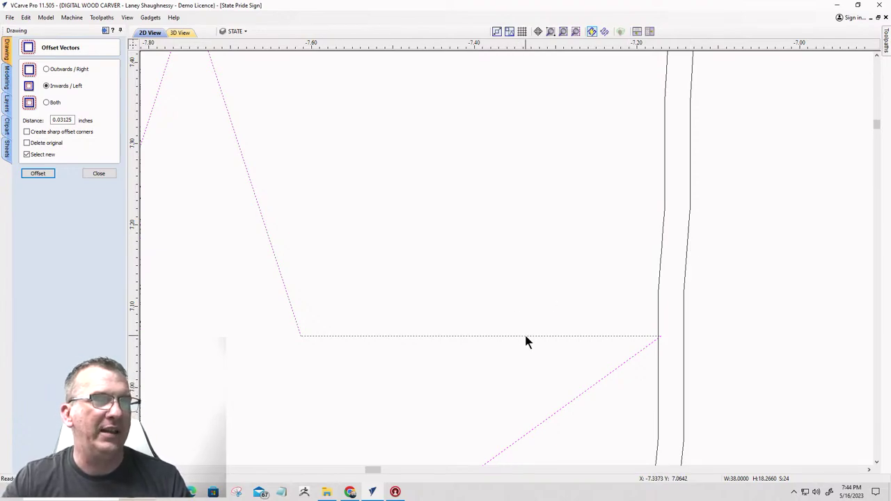
key(Escape)
scroll(525, 340, down, 8)
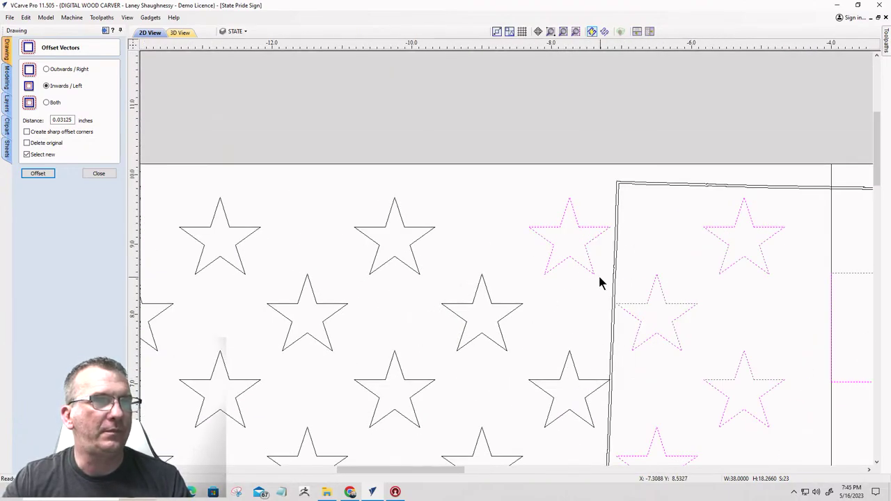
shift+click(582, 268)
scroll(540, 141, down, 6)
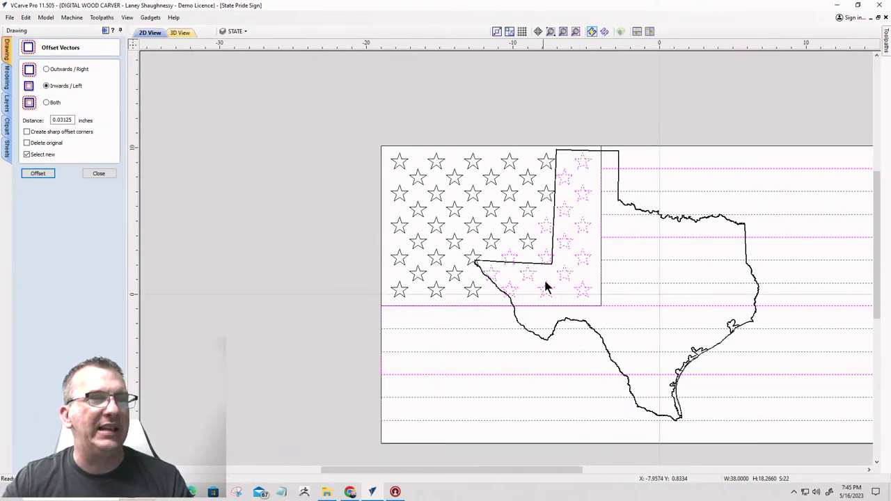
scroll(550, 278, up, 12)
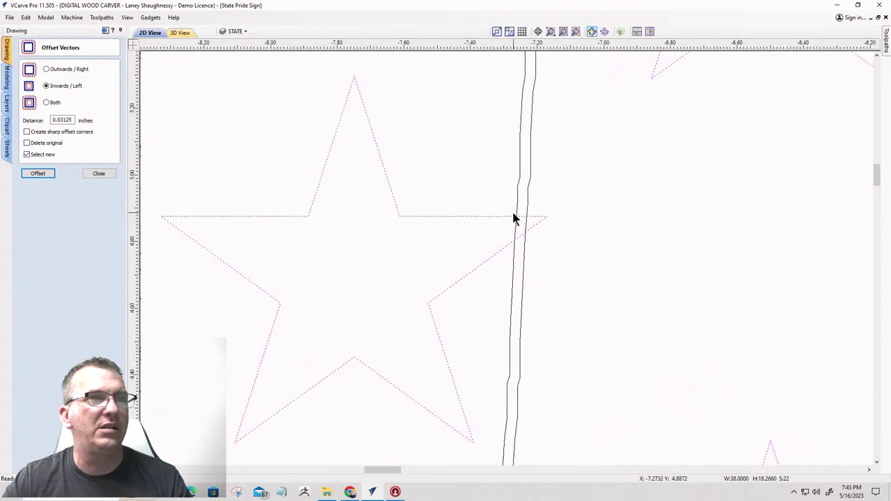
scroll(561, 204, down, 6)
scroll(565, 294, up, 5)
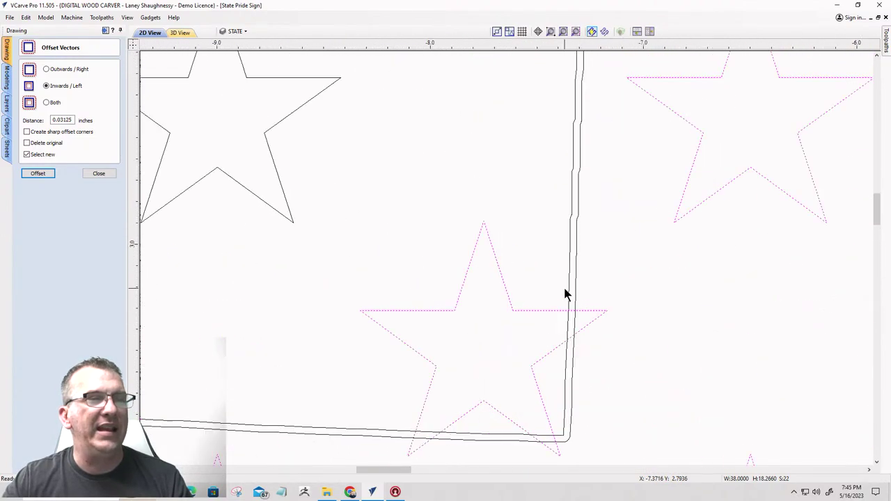
scroll(580, 339, down, 5)
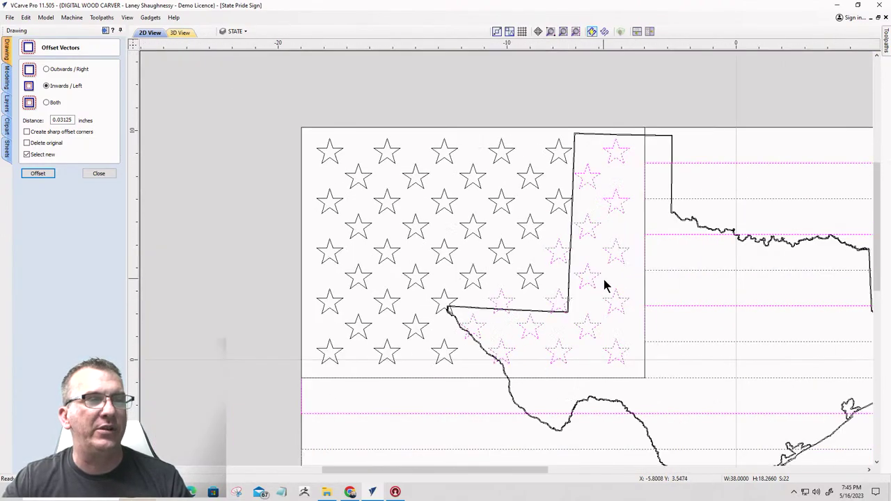
scroll(612, 285, down, 4)
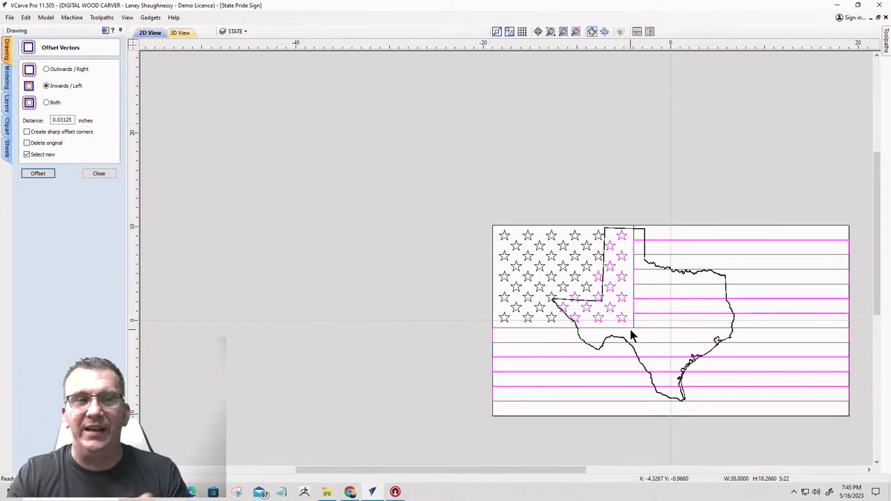
- Add the 0.03125-inch inner Texas offset line to the selected stars and stripes
scroll(698, 279, up, 10)
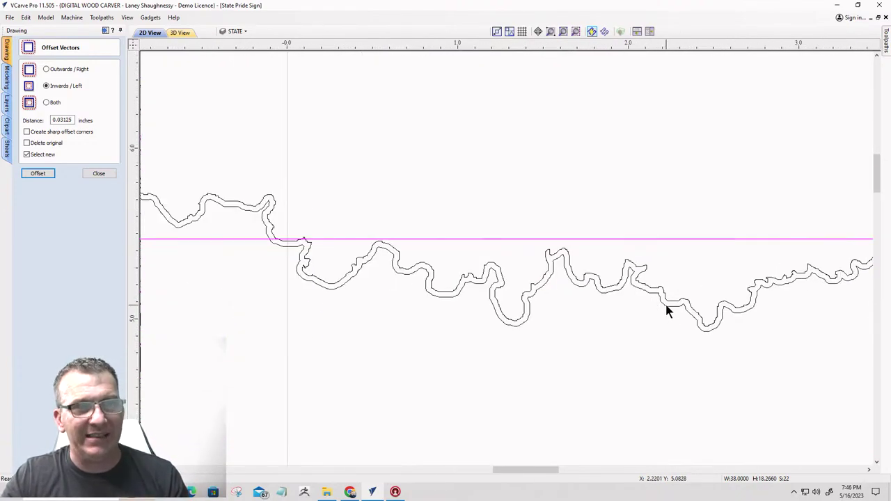
click(665, 302)
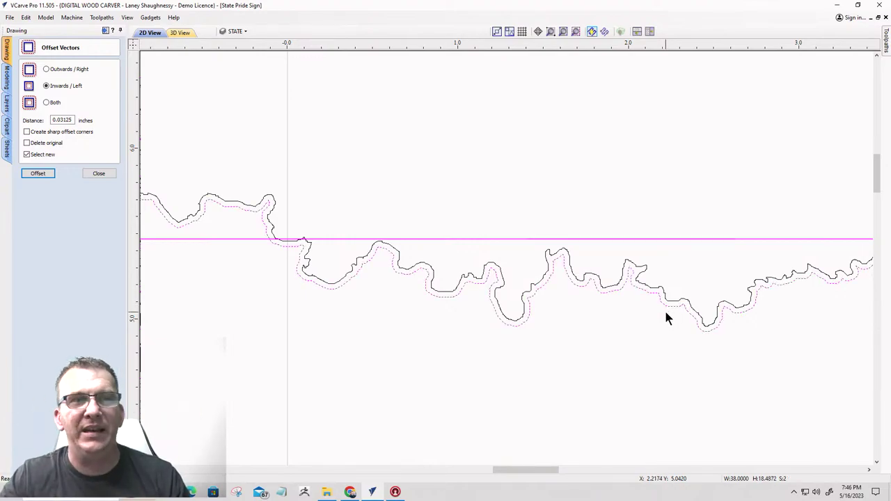
scroll(666, 317, down, 5)
scroll(706, 251, down, 3)
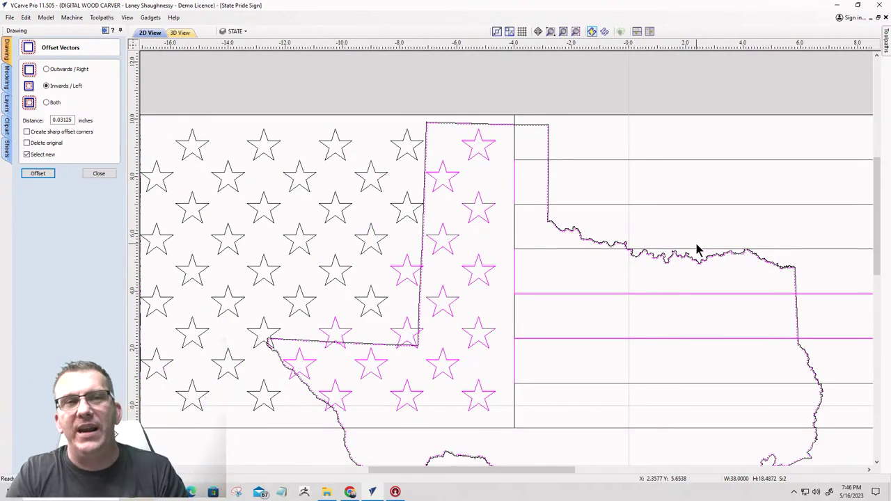
- Clear the selection and reselect the stars and stripes inside Texas
click(661, 162)
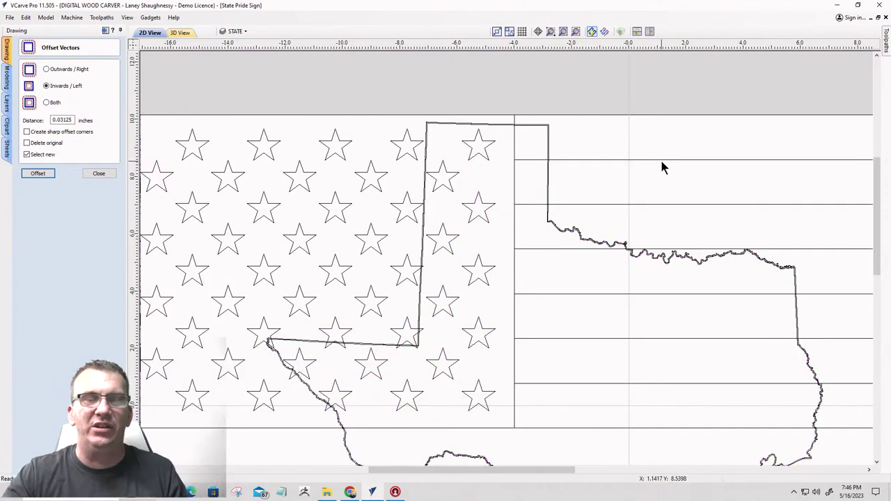
scroll(569, 294, up, 3)
scroll(534, 235, down, 3)
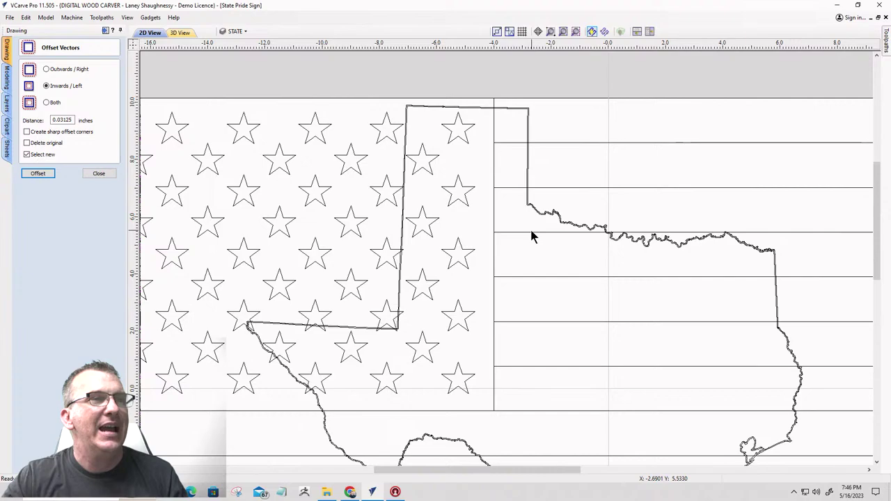
click(463, 198)
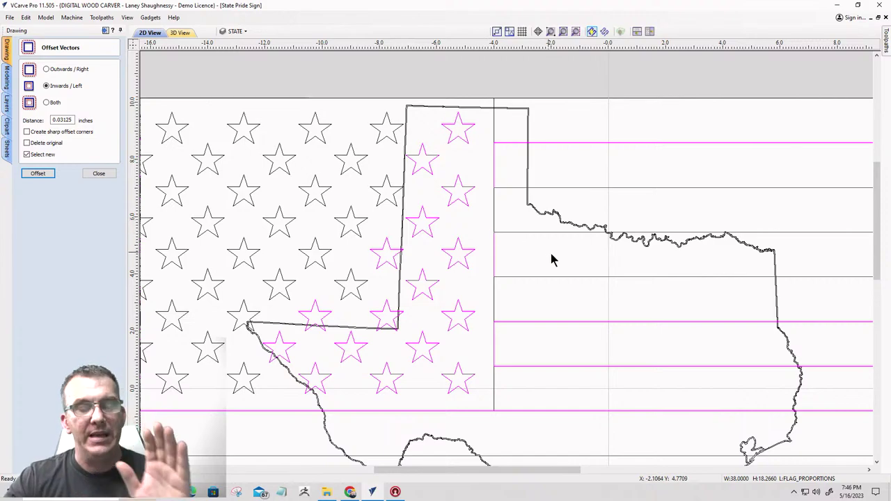
scroll(551, 256, up, 5)
scroll(573, 221, down, 3)
scroll(550, 154, up, 4)
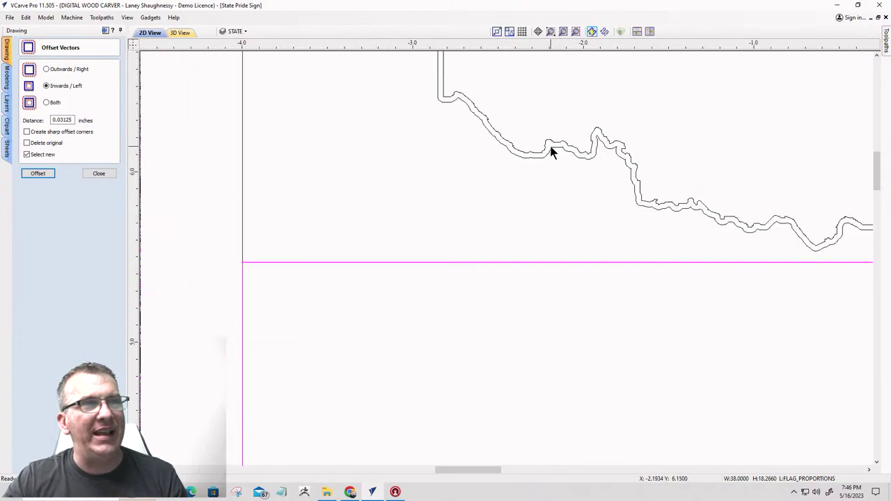
- Select the inner Texas offset and check it runs just inside the border
click(539, 158)
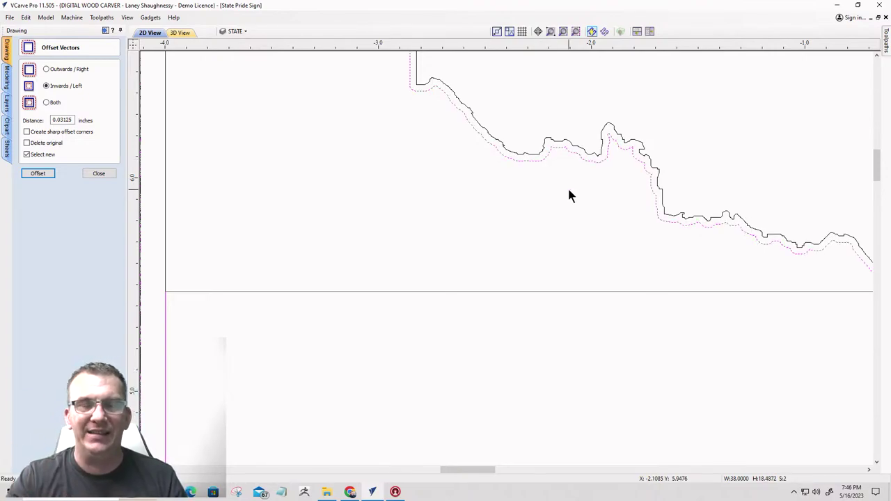
scroll(569, 195, down, 5)
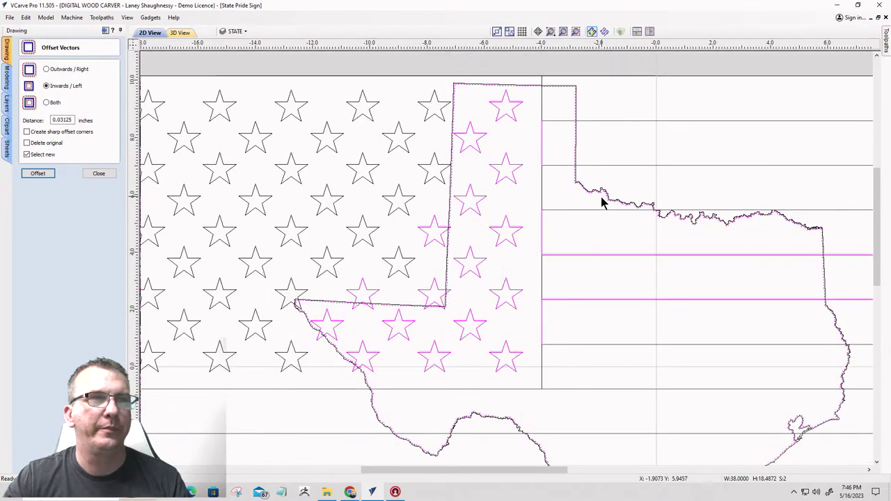
scroll(601, 196, down, 2)
scroll(651, 313, up, 1)
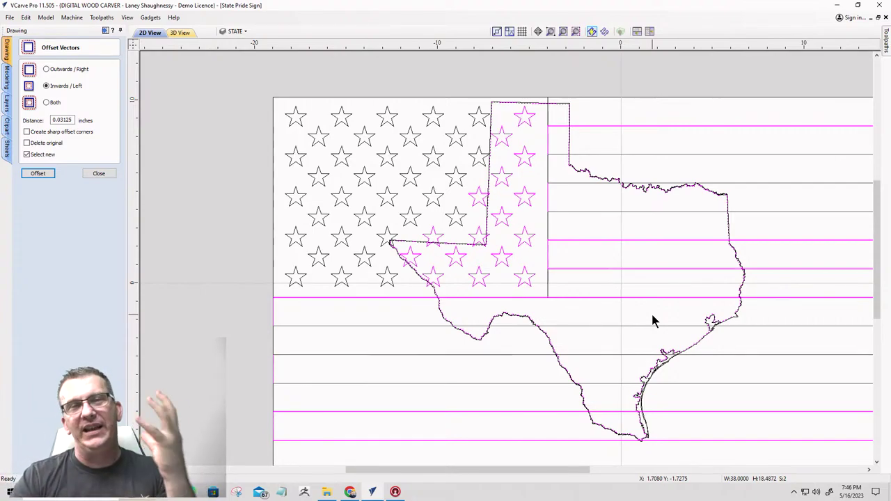
scroll(637, 174, up, 8)
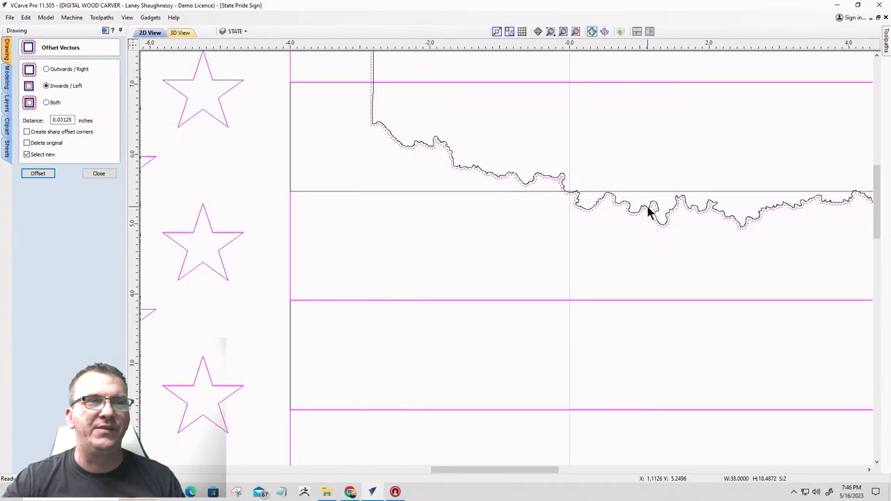
scroll(647, 212, down, 8)
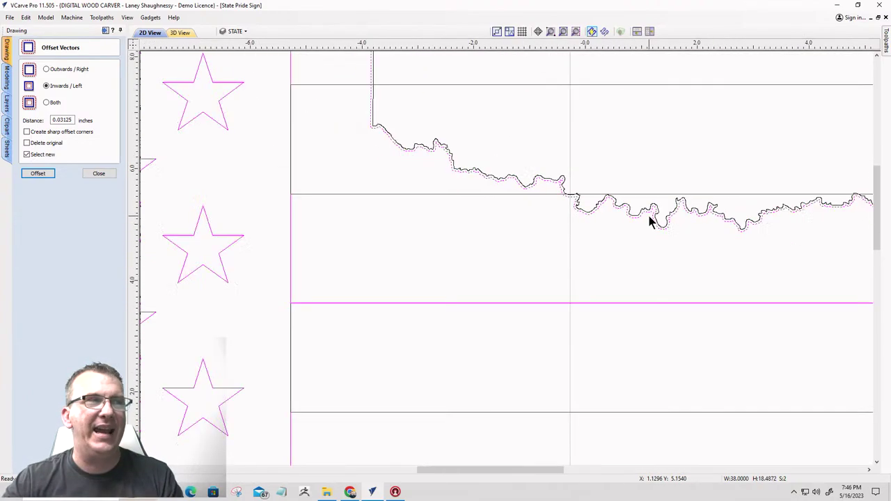
- Close the Offset Vectors form and open the Trim Objects tool
click(91, 174)
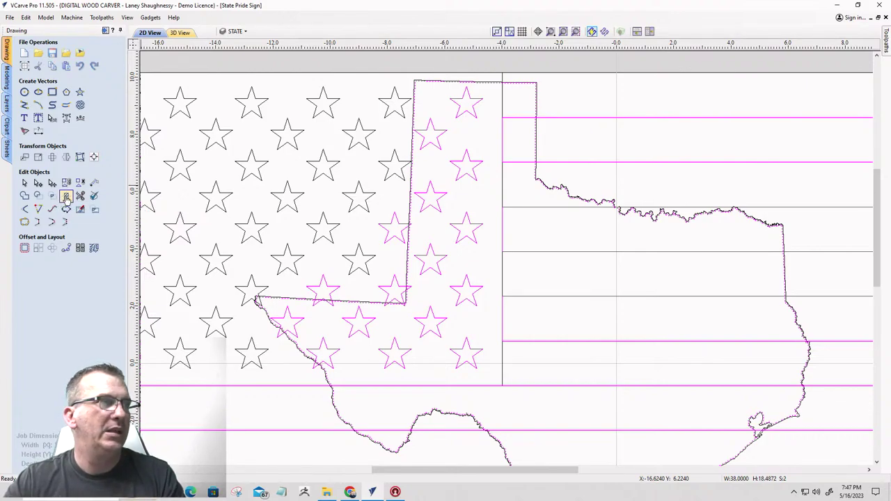
click(65, 197)
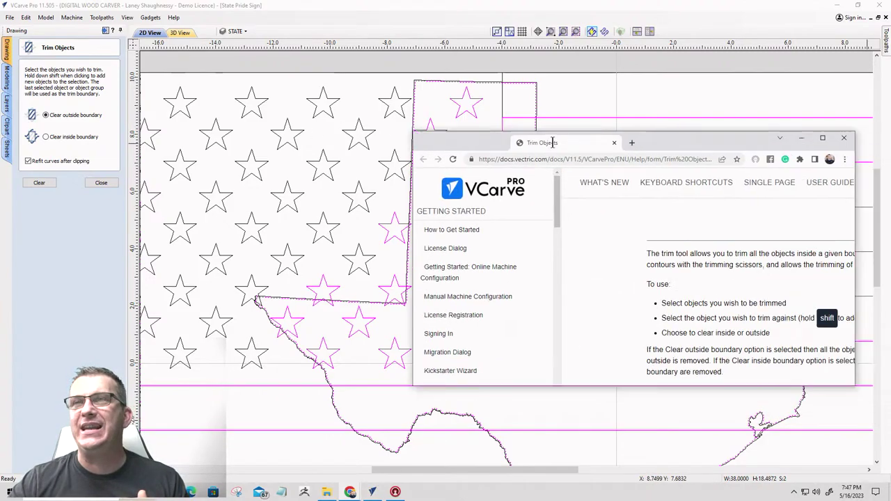
- Maximize the Trim Objects help page and scroll through it and back to the top
click(637, 46)
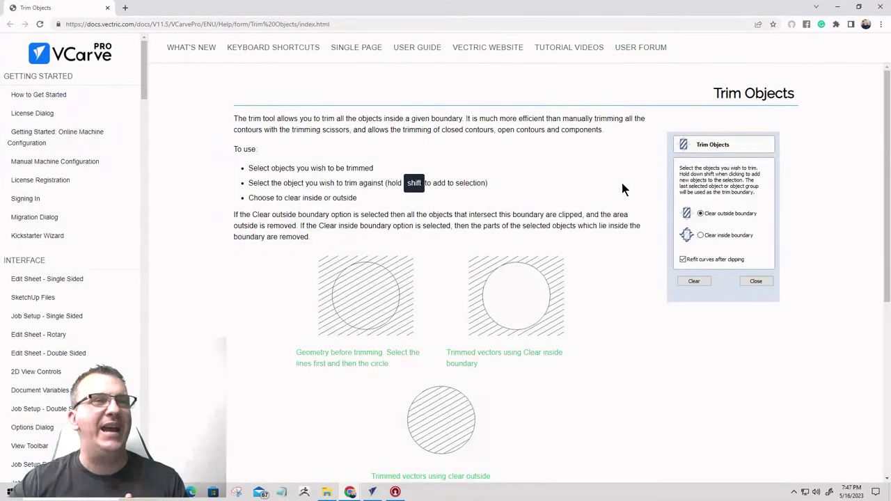
scroll(467, 318, down, 3)
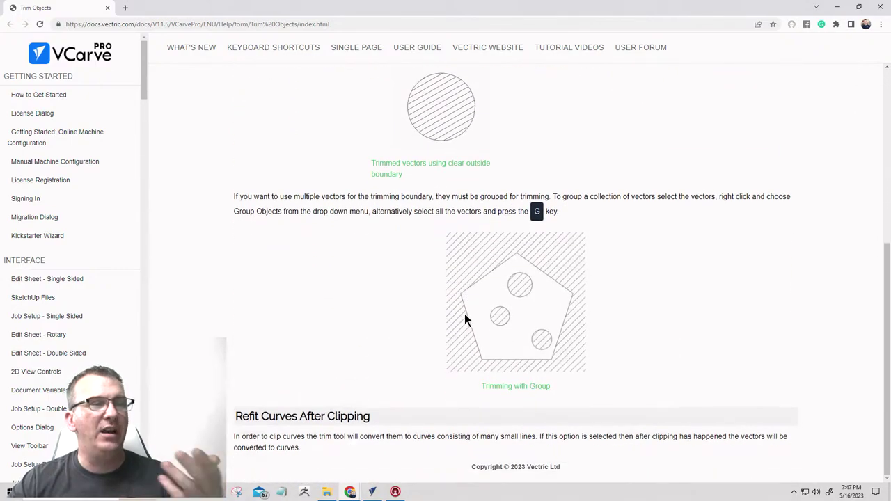
scroll(474, 237, up, 5)
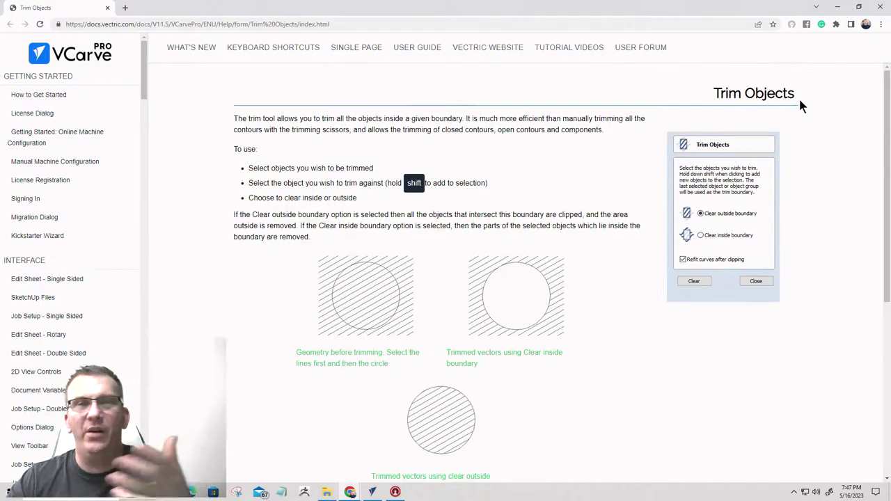
- Return to the design and trim the stripes and stars outside Texas with Clear outside boundary
click(107, 8)
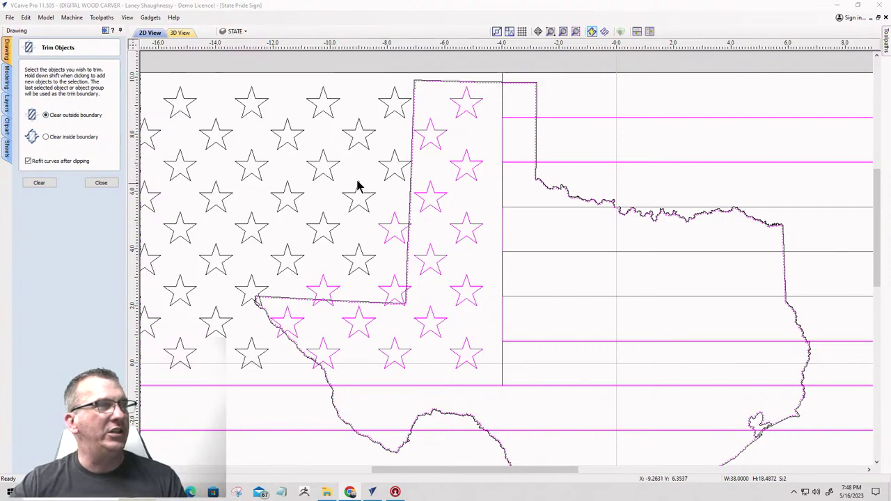
scroll(418, 182, down, 3)
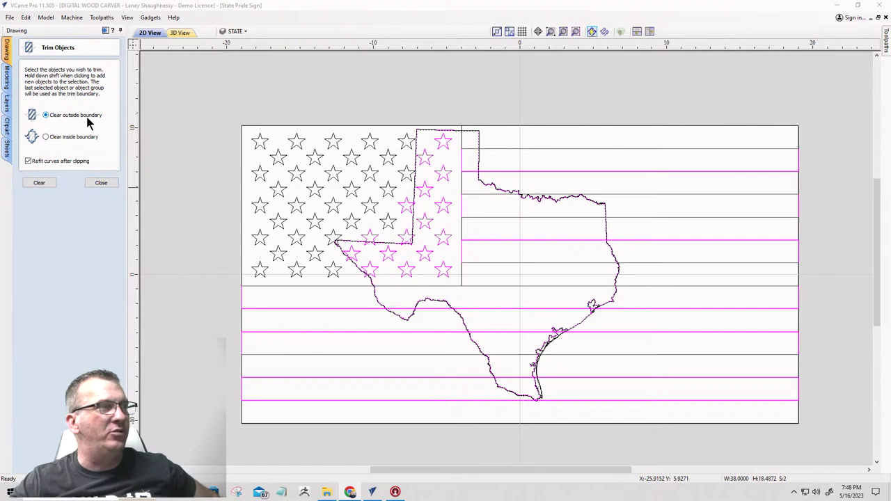
click(35, 184)
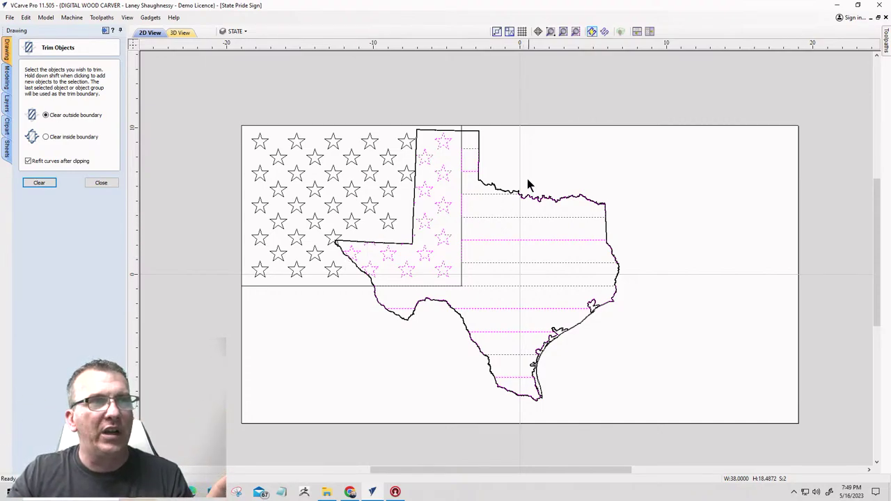
- Select the flag-filled Texas and drag it to the right on the sheet
scroll(519, 188, up, 6)
scroll(415, 219, up, 3)
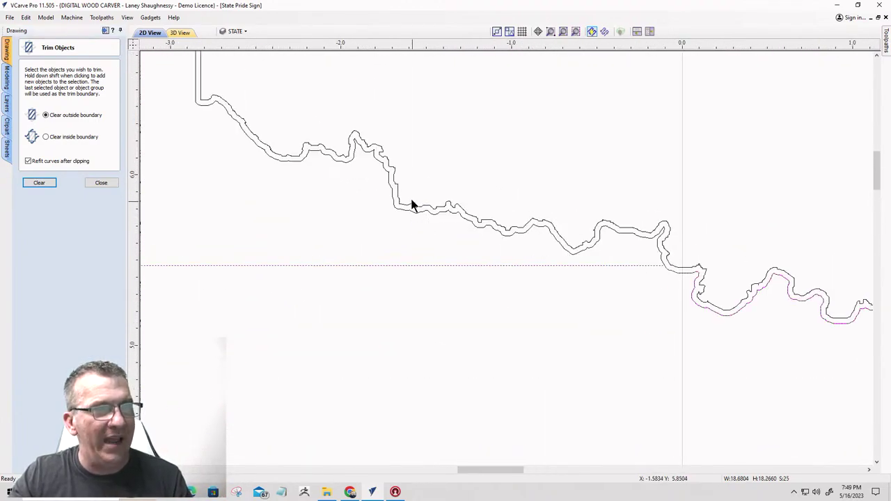
scroll(411, 202, down, 2)
shift+click(406, 193)
scroll(578, 169, down, 6)
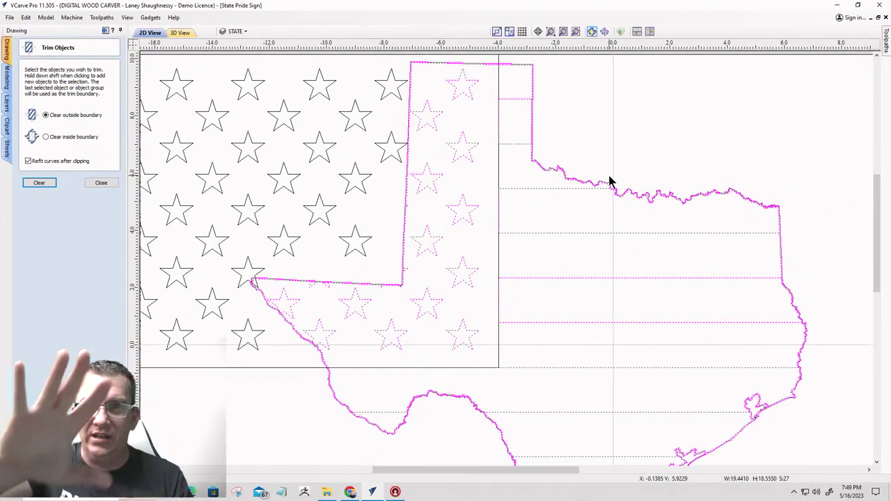
scroll(609, 182, down, 2)
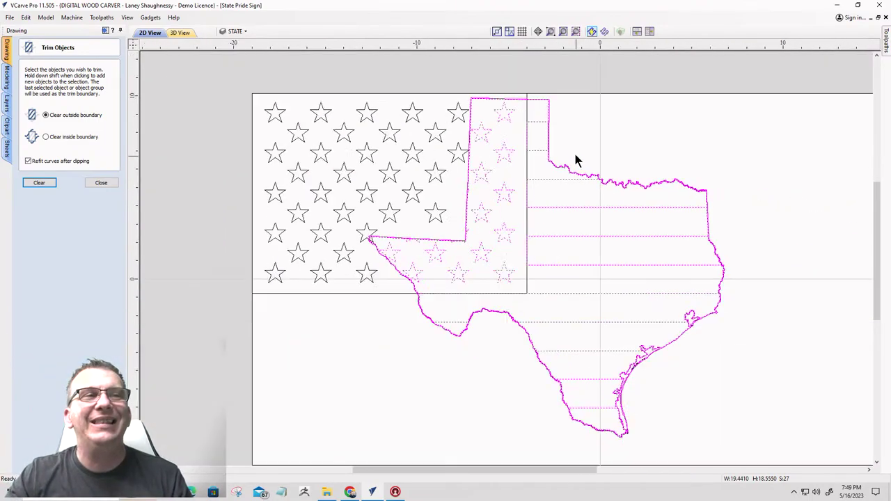
drag(568, 163, 729, 179)
- Delete the leftover star field and the stray marks near Texas
scroll(559, 258, down, 2)
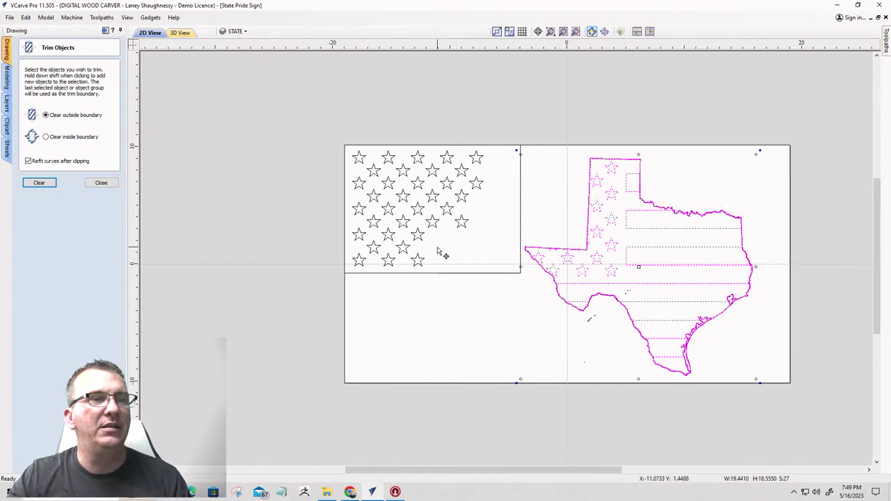
drag(261, 96, 524, 287)
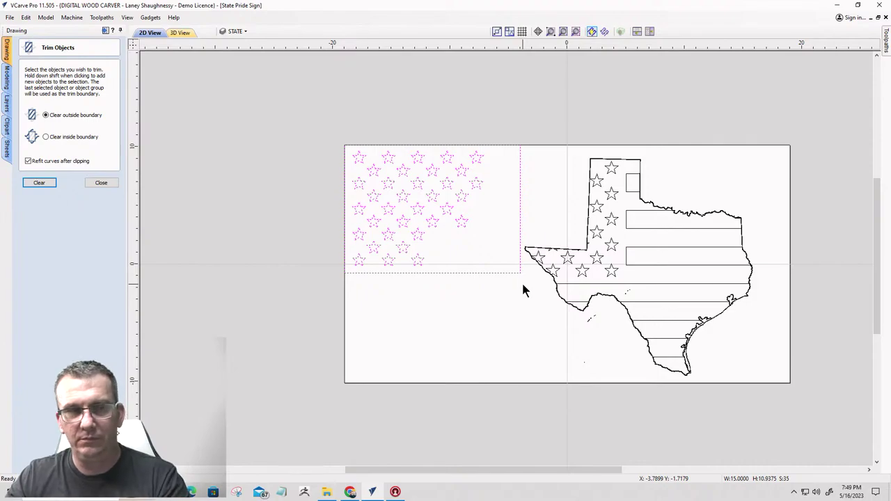
key(Delete)
drag(572, 299, 605, 337)
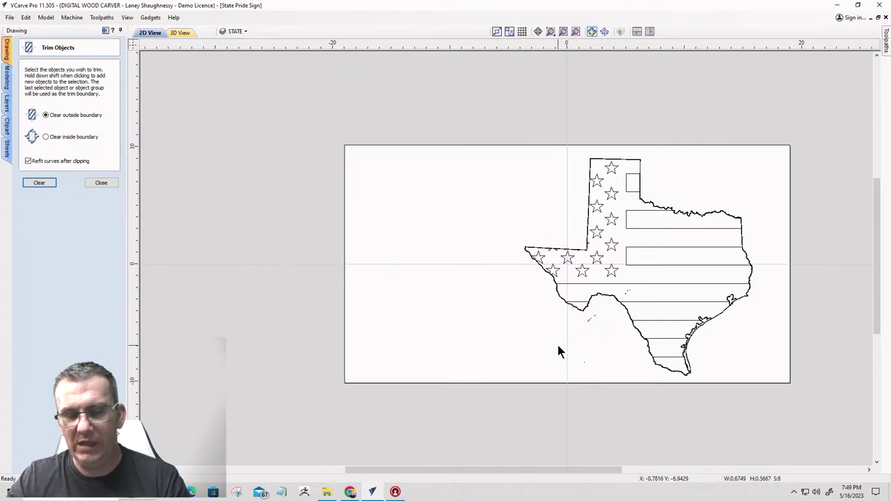
key(Delete)
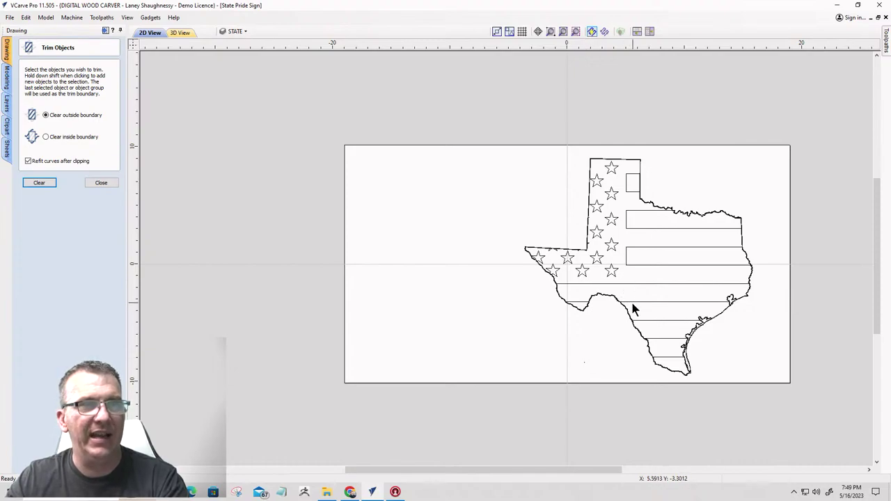
- Select the Texas outline and close the Trim Objects tool
scroll(619, 292, up, 3)
scroll(364, 186, down, 5)
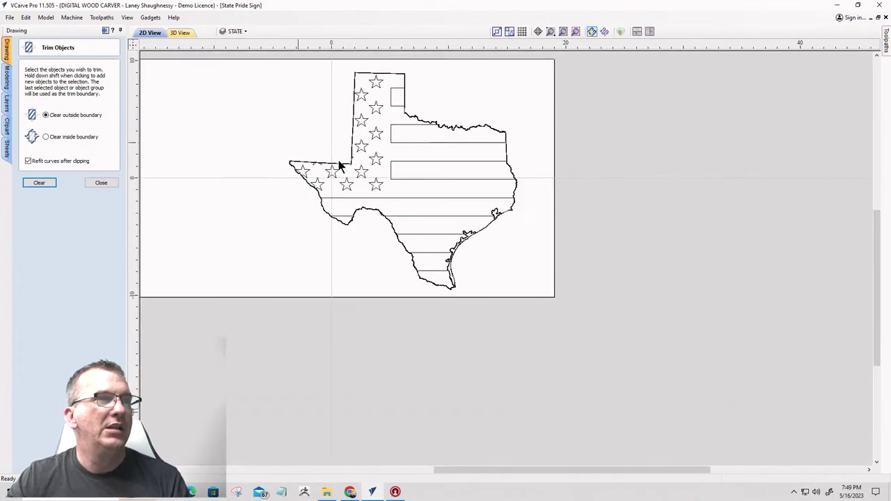
scroll(338, 169, up, 2)
scroll(513, 91, down, 4)
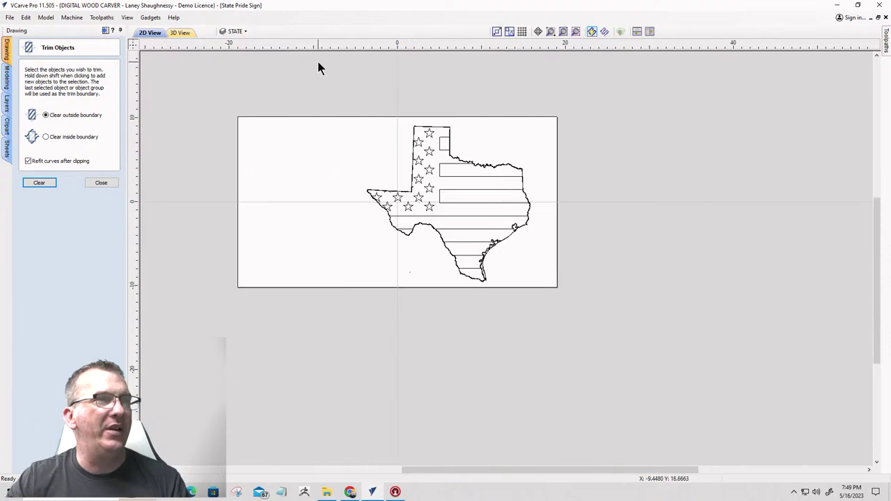
click(457, 252)
scroll(449, 172, up, 4)
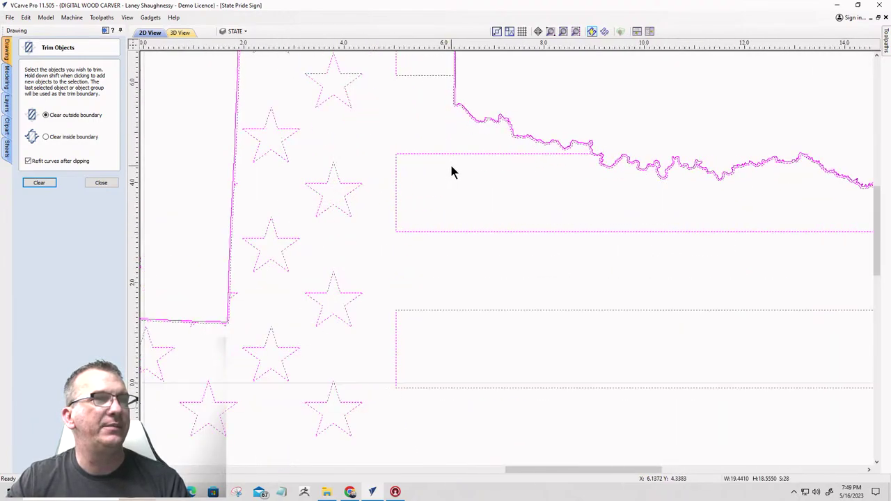
scroll(491, 184, down, 4)
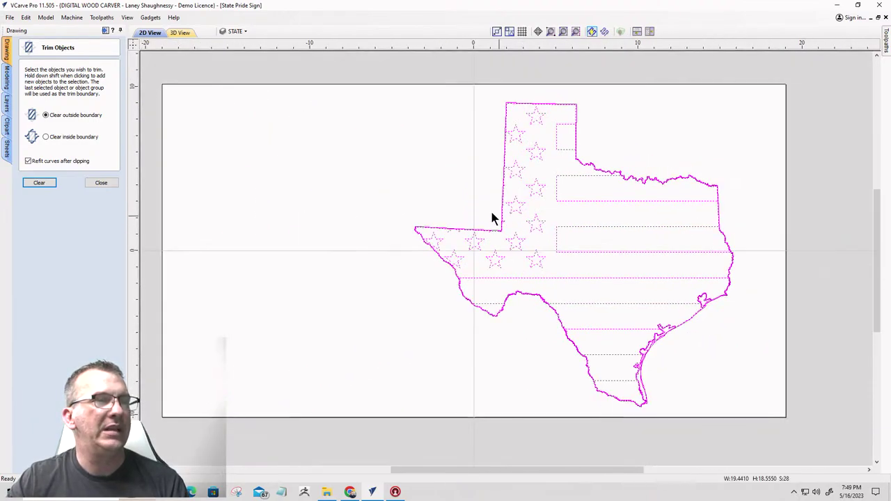
click(104, 181)
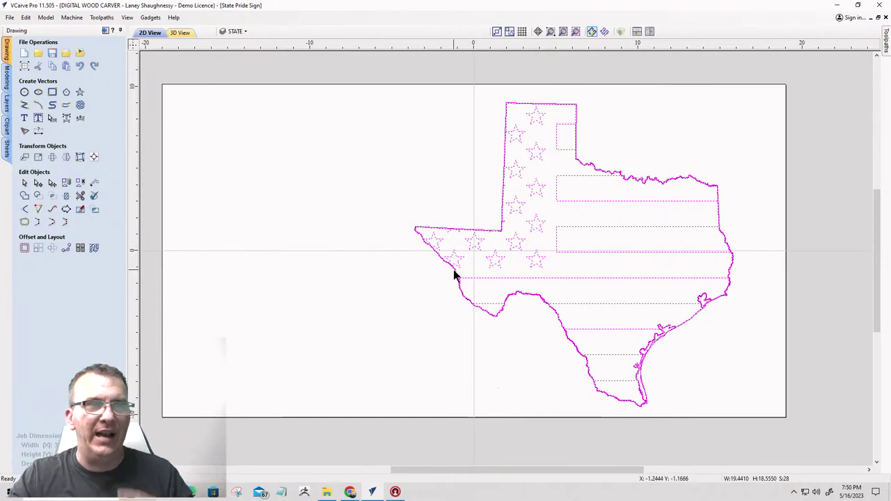
scroll(454, 275, down, 2)
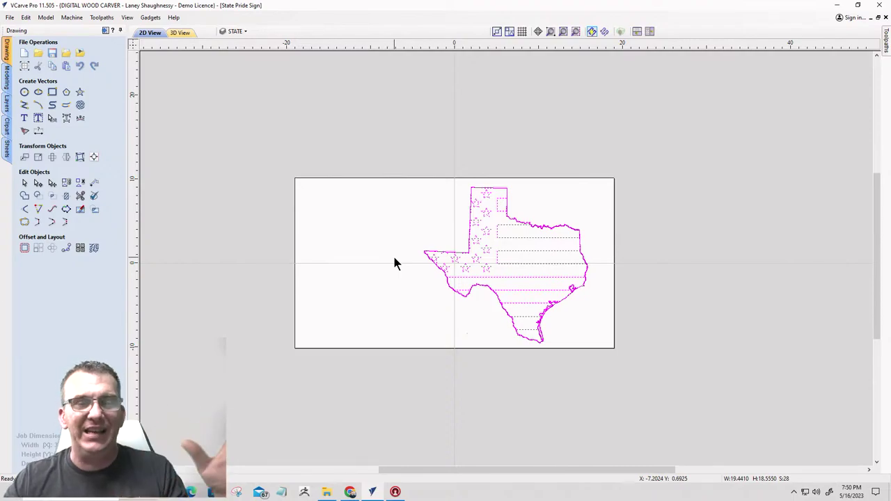
- Set the job Width and Height to 16 inches in Job Setup and confirm
click(23, 66)
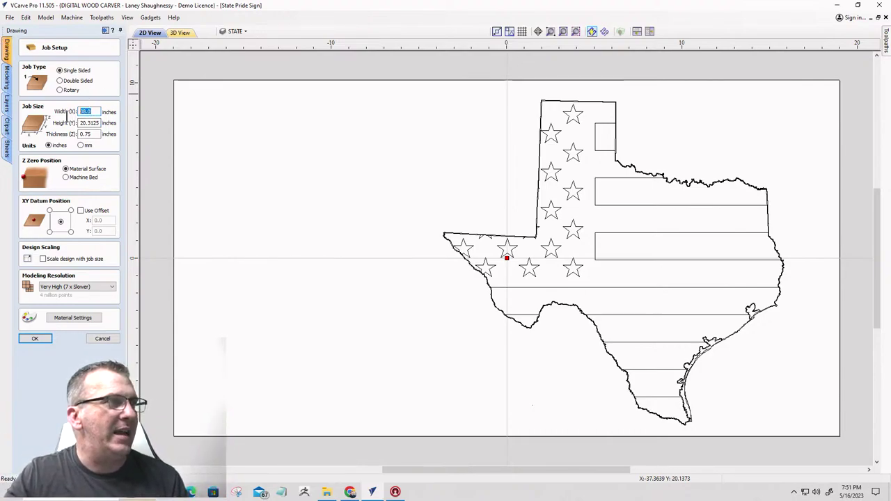
text(16)
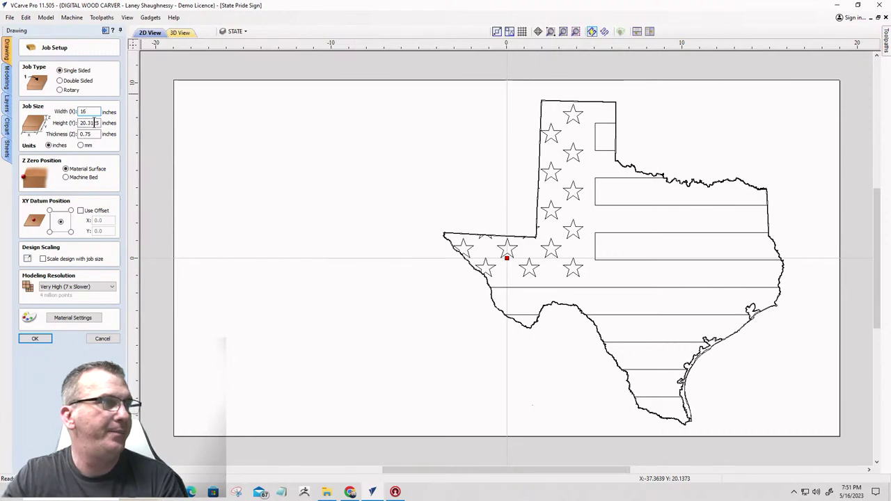
click(97, 123)
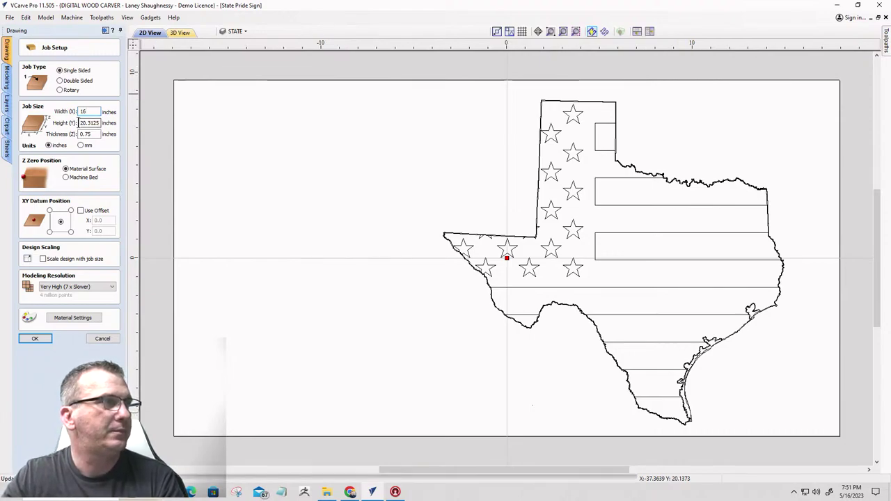
double_click(96, 122)
text(16)
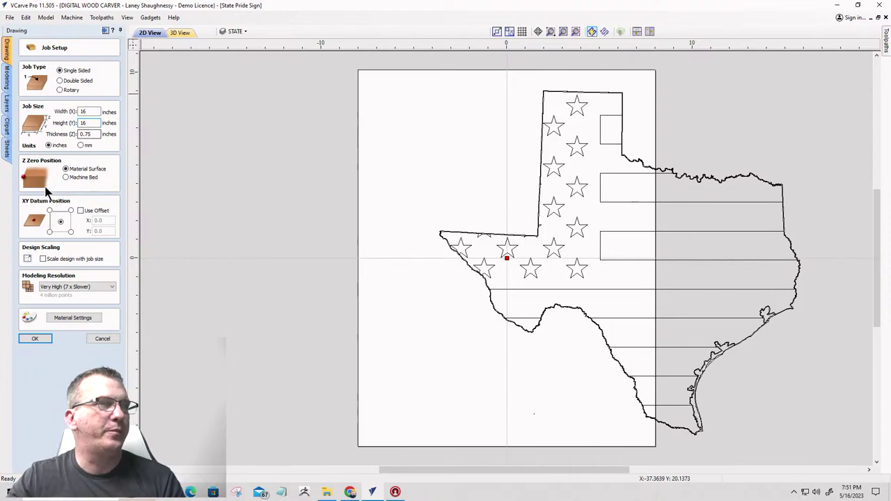
key(Tab)
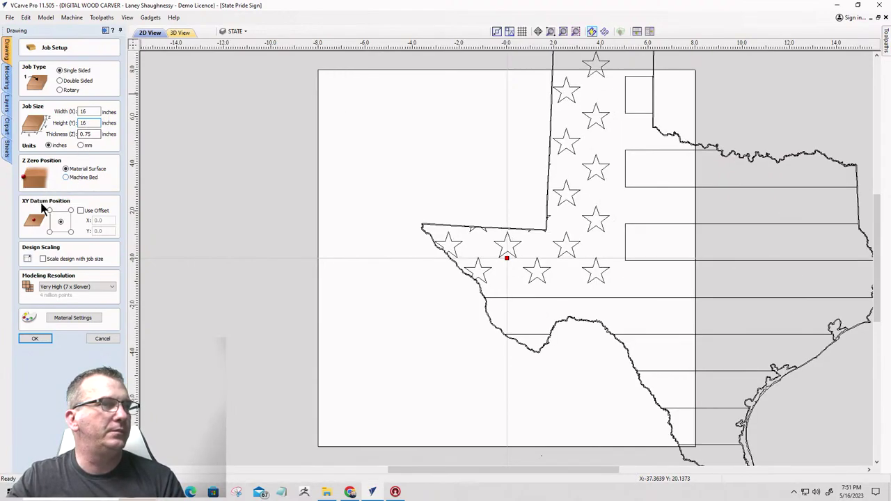
click(33, 339)
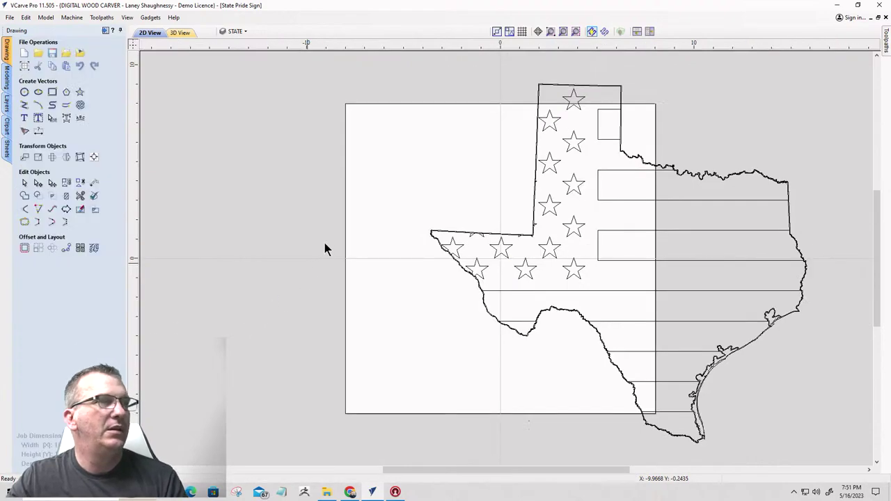
- Select all the Texas flag vectors and center them in the material
scroll(323, 245, down, 1)
drag(290, 80, 763, 446)
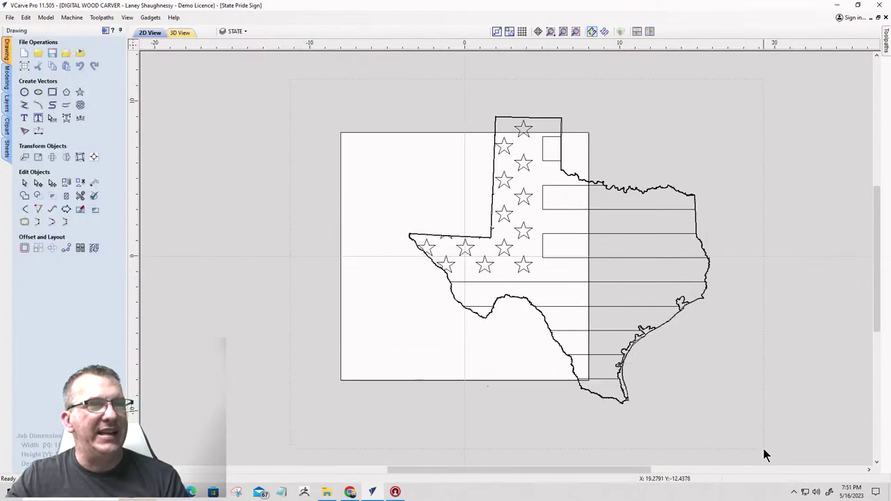
click(94, 159)
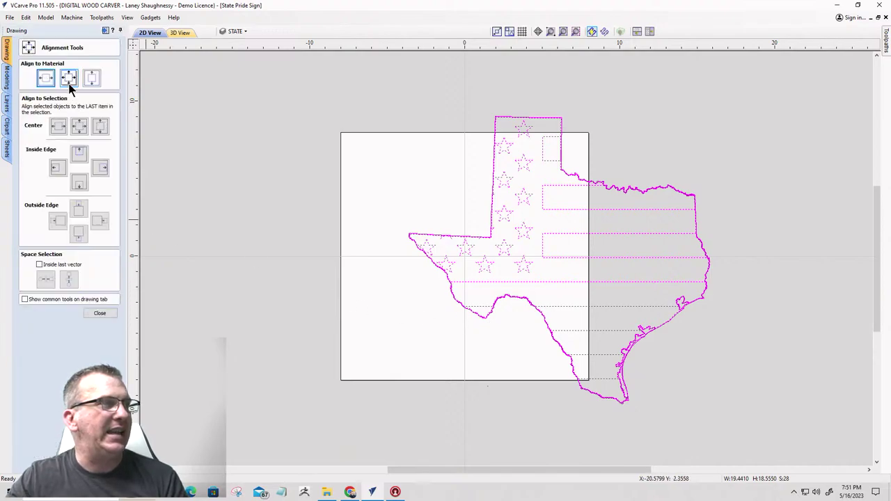
click(69, 78)
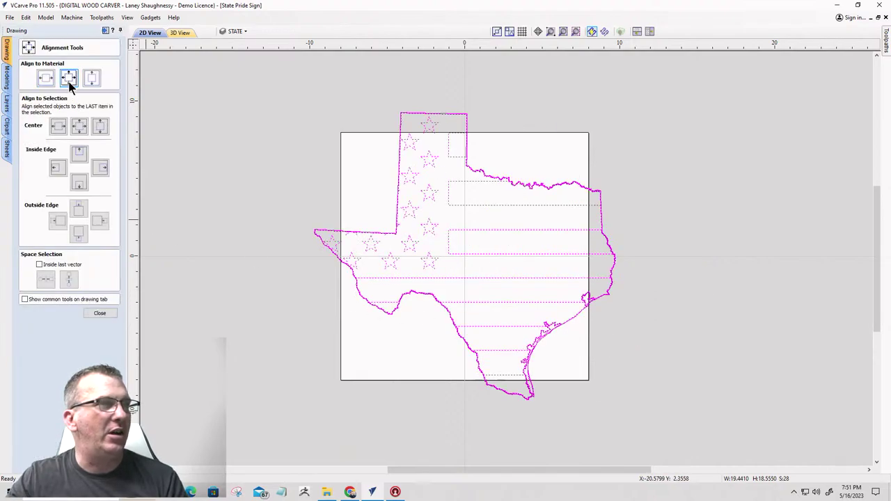
click(103, 313)
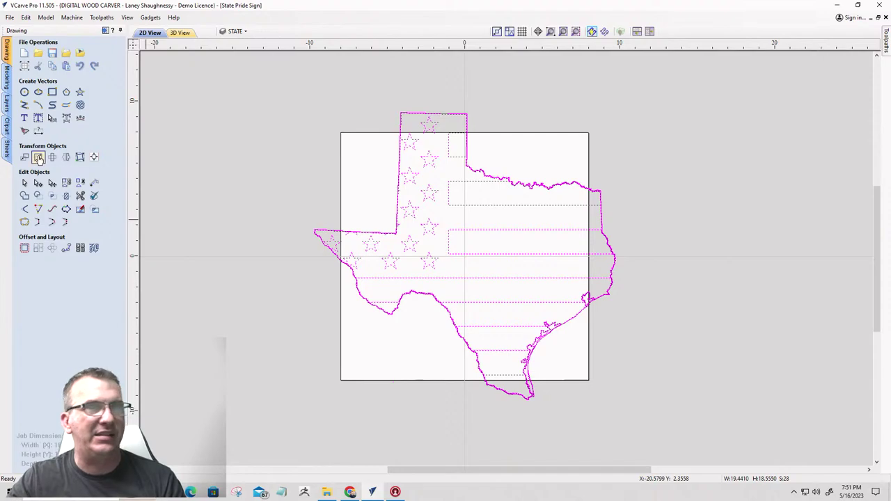
- Resize the selected design to 15 inches wide with Set Size
click(38, 157)
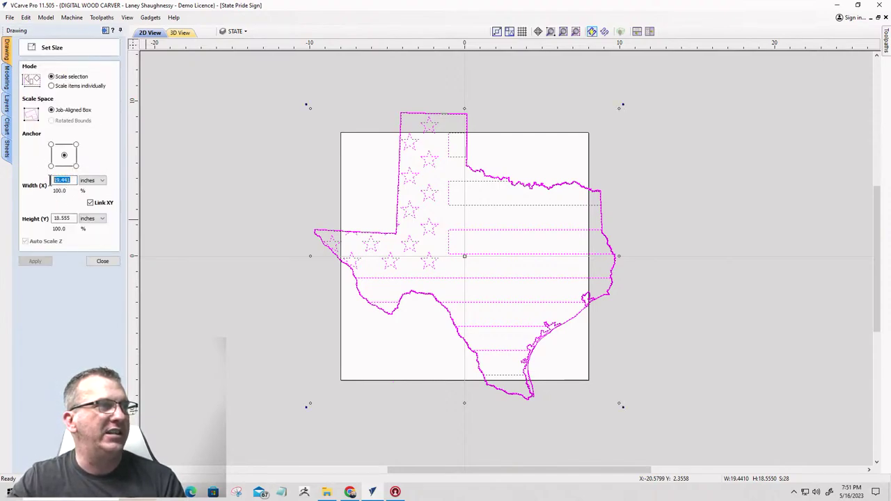
drag(70, 180, 53, 183)
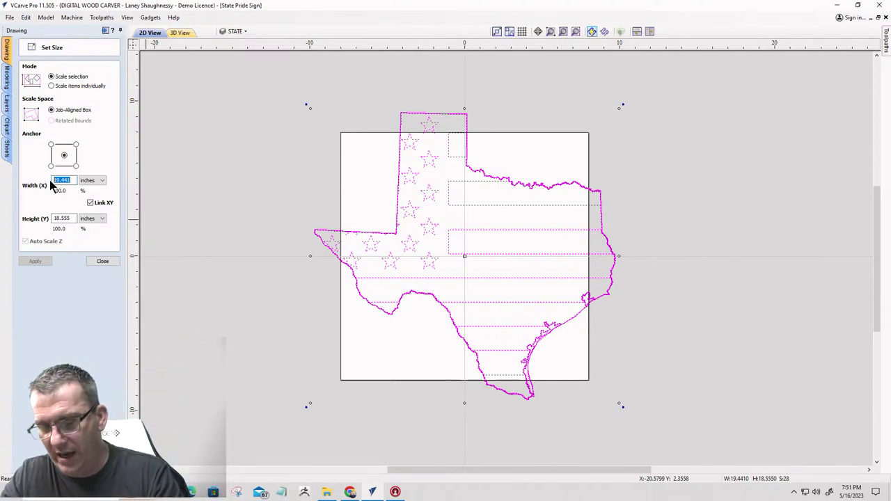
text(15)
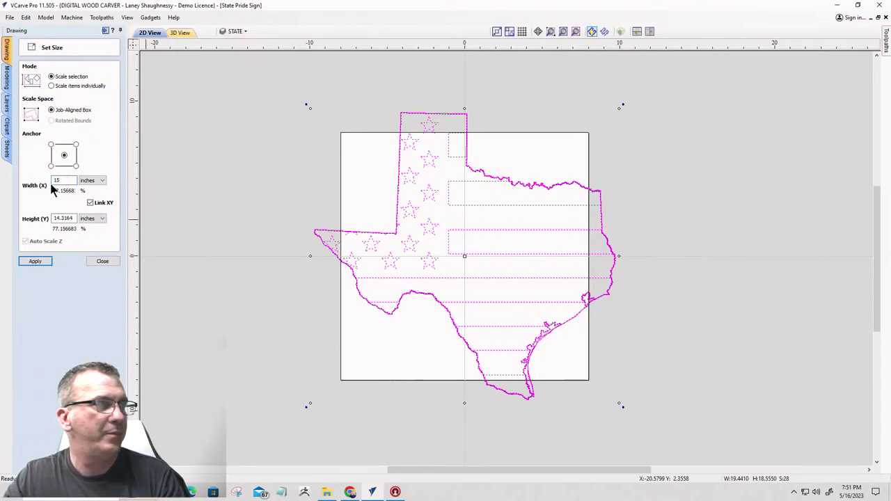
click(28, 262)
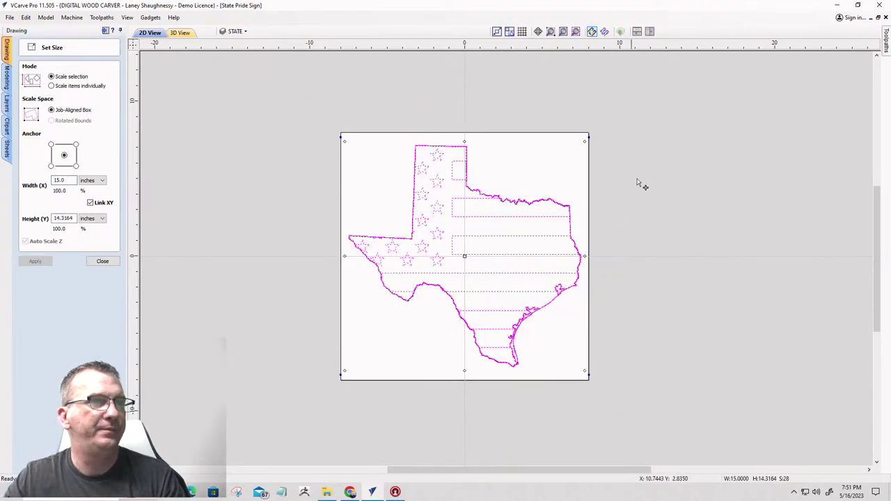
scroll(471, 123, up, 3)
scroll(557, 90, down, 2)
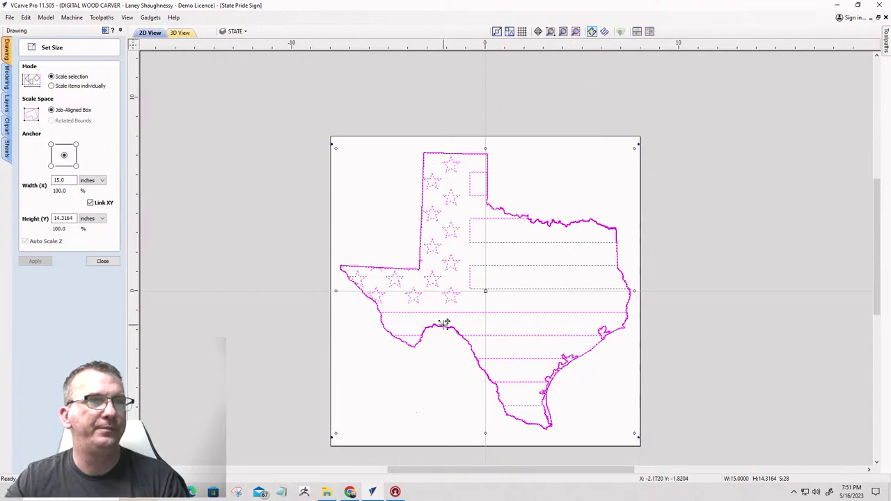
scroll(459, 332, up, 1)
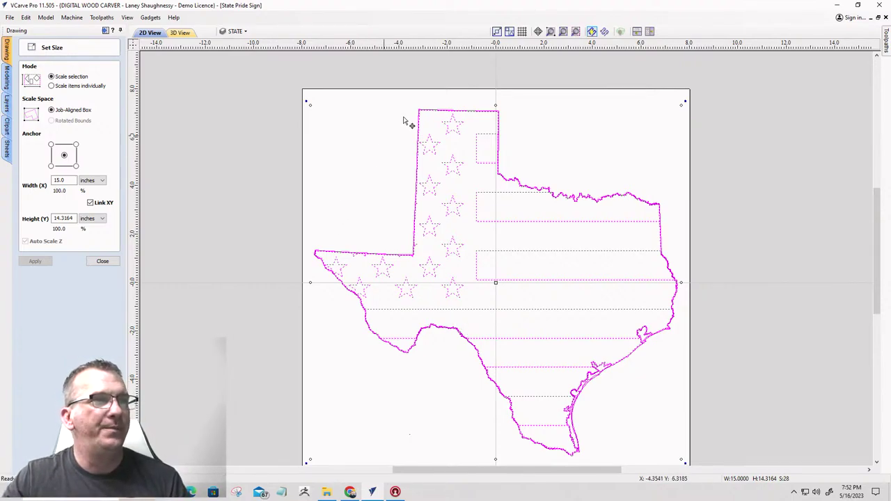
scroll(405, 119, up, 2)
- Deselect the design and select only the Texas border outline
click(369, 167)
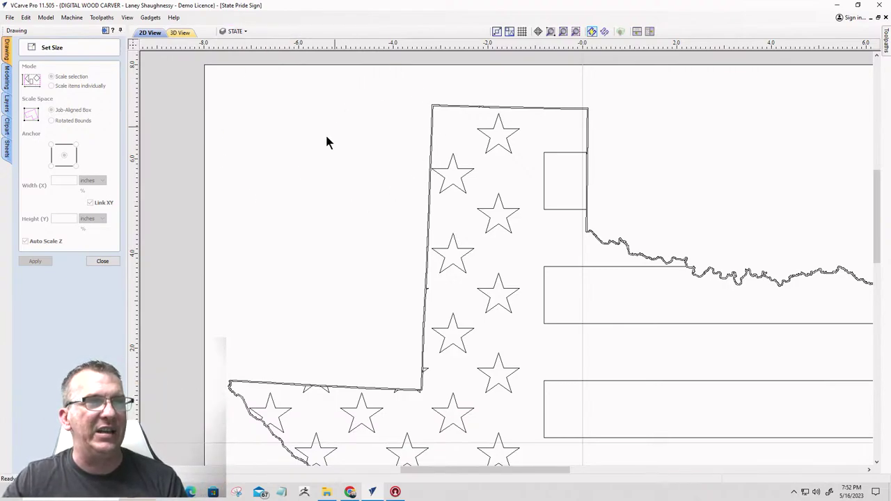
scroll(296, 182, down, 3)
scroll(297, 182, up, 2)
scroll(450, 163, up, 3)
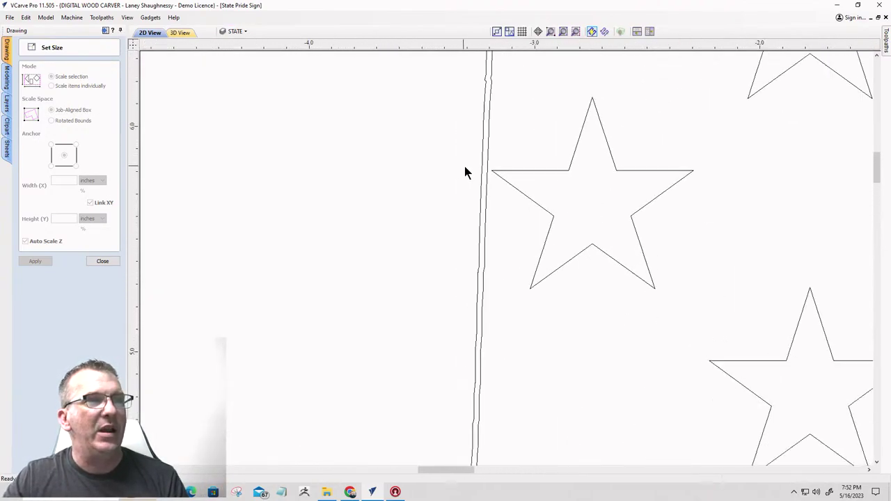
click(479, 182)
scroll(453, 173, down, 3)
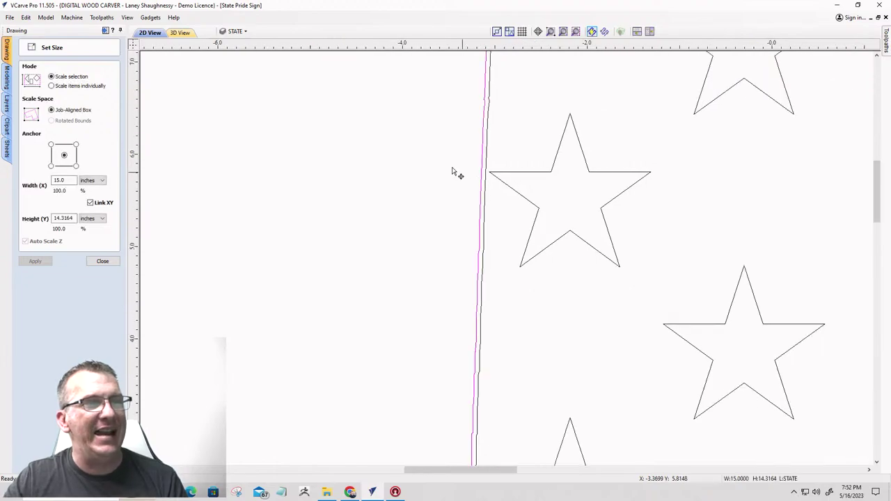
scroll(441, 164, down, 3)
scroll(470, 406, down, 2)
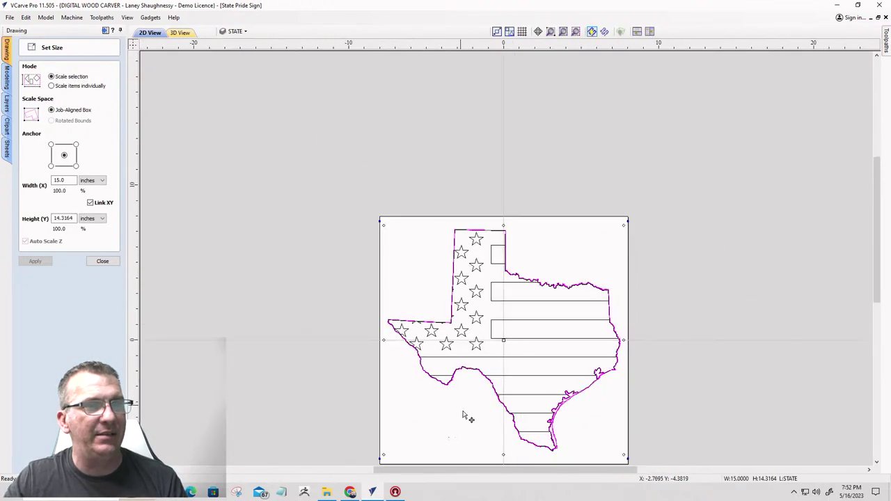
scroll(447, 280, up, 4)
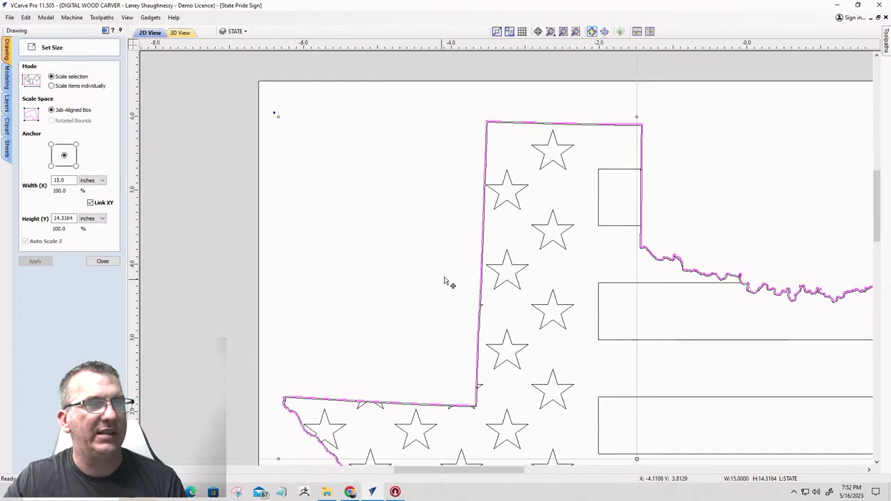
scroll(355, 215, down, 4)
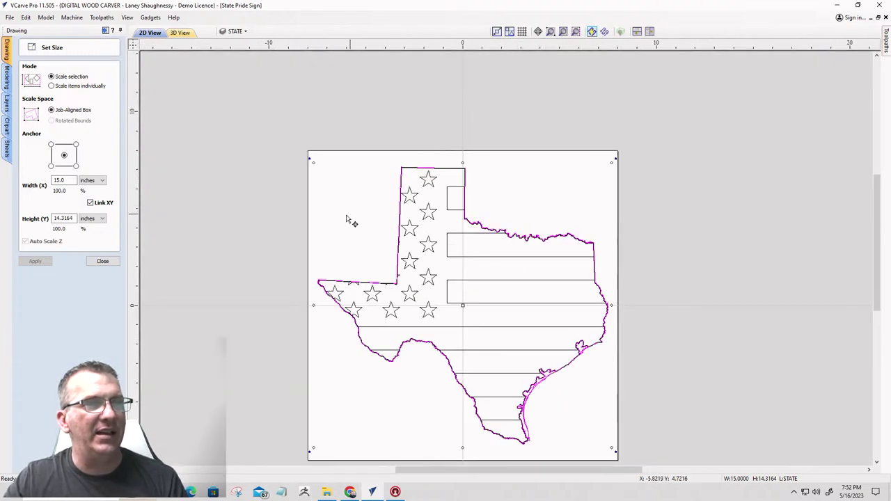
- Offset the Texas outline outward by 0.1875 inches, triggering the overlap warning
click(105, 263)
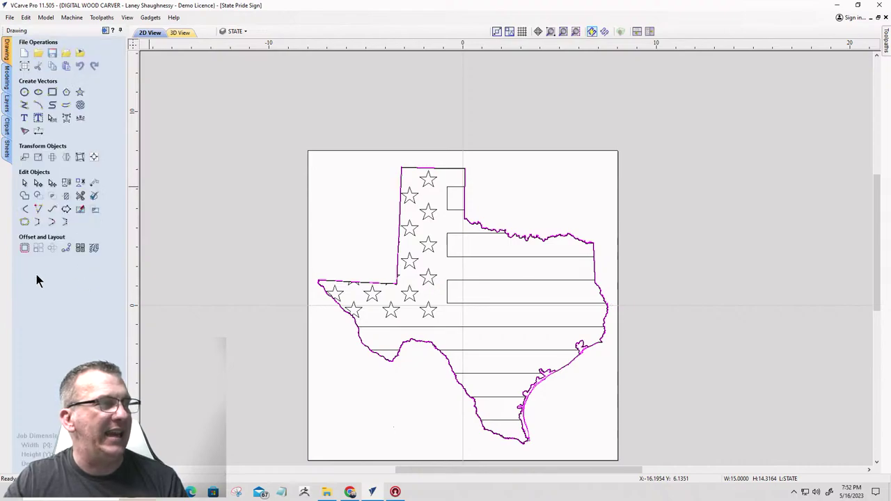
click(25, 250)
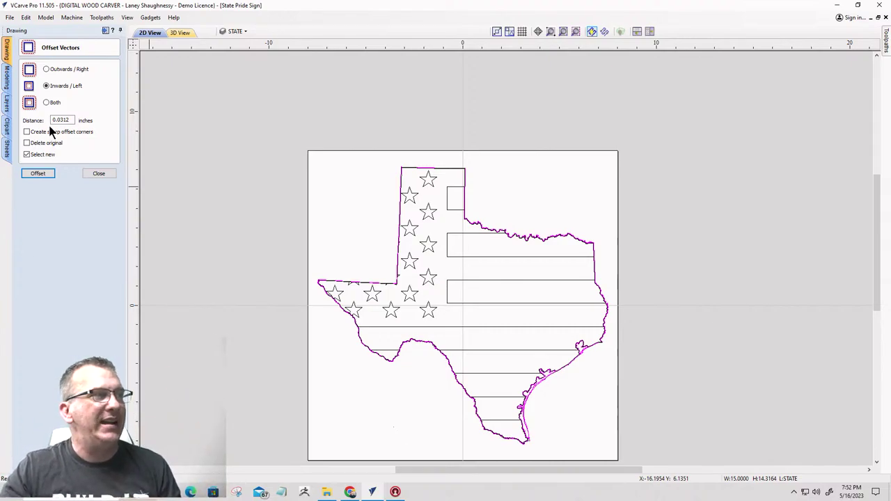
drag(71, 119, 9, 119)
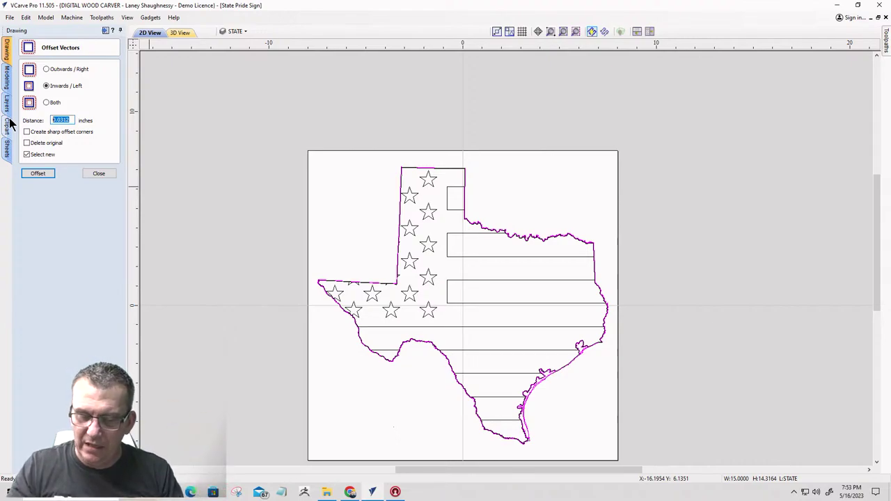
key(BackSpace)
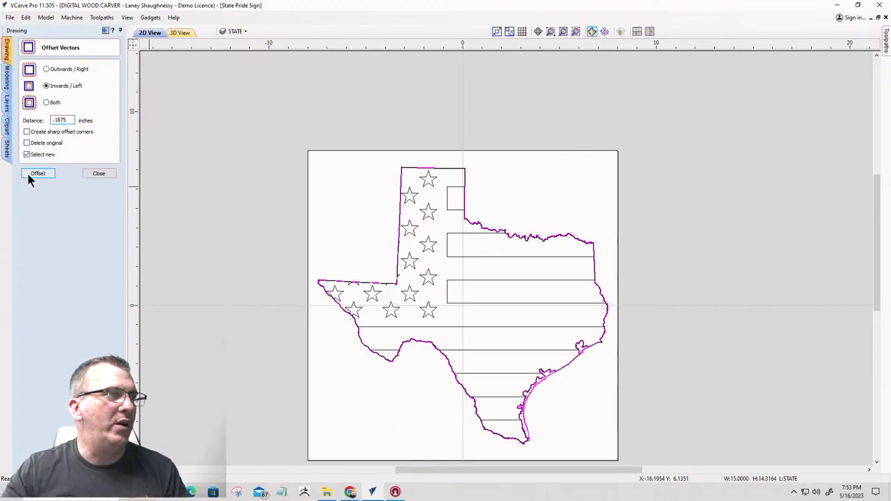
click(46, 70)
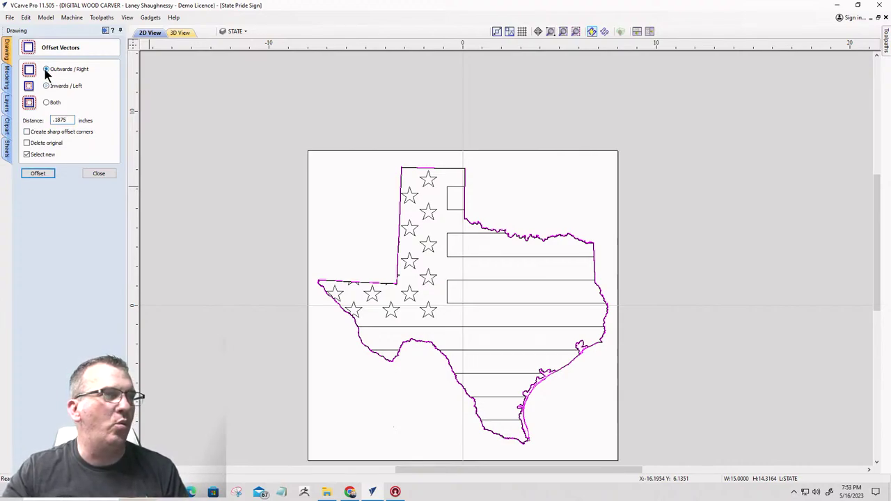
click(35, 175)
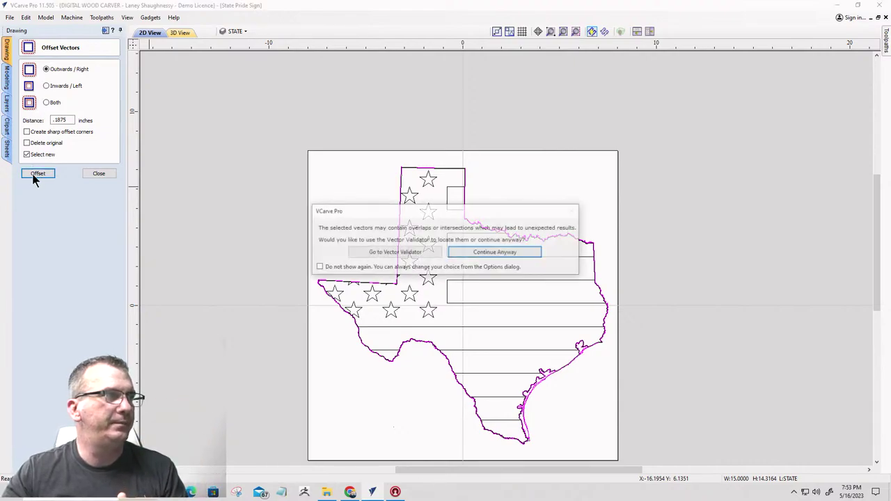
- Accept the overlap warning, select the new outer offset outline, and close Offset Vectors
click(489, 254)
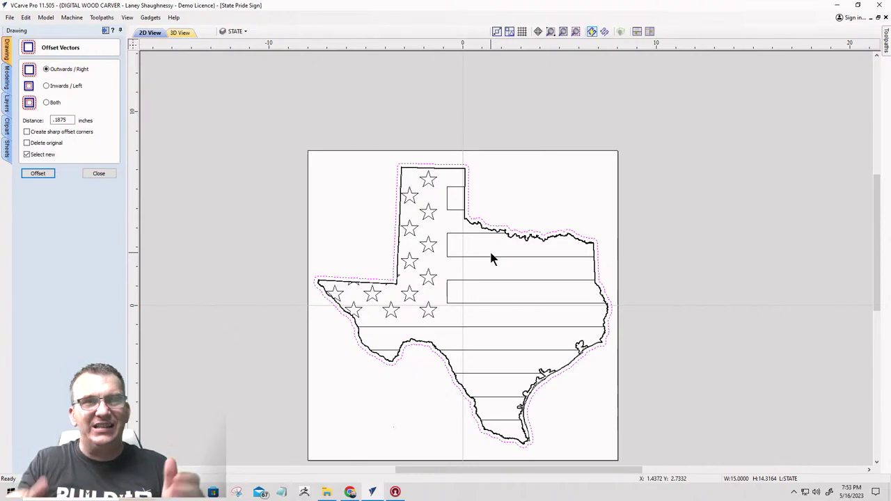
scroll(501, 237, up, 3)
scroll(485, 235, up, 3)
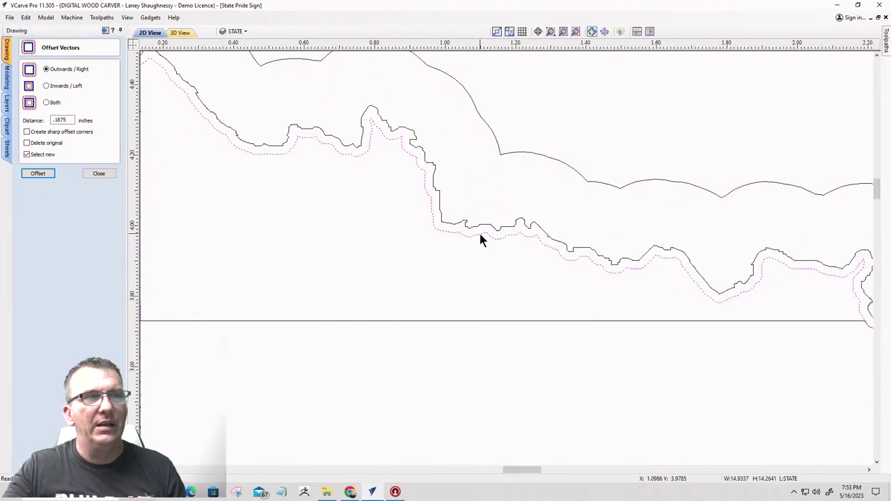
scroll(529, 278, down, 6)
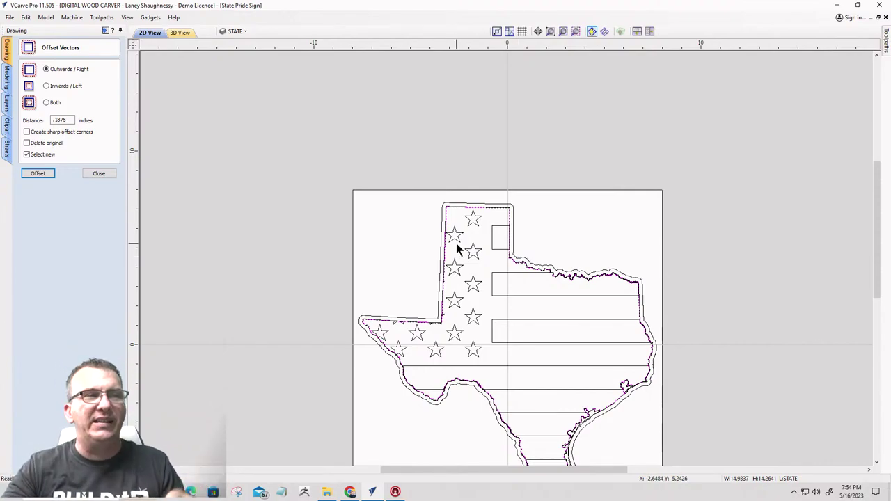
scroll(458, 244, up, 5)
click(379, 137)
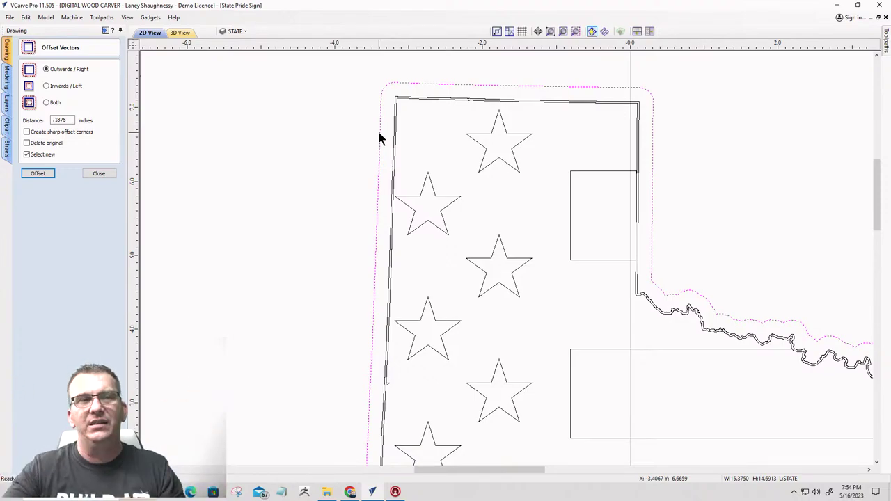
scroll(375, 125, down, 5)
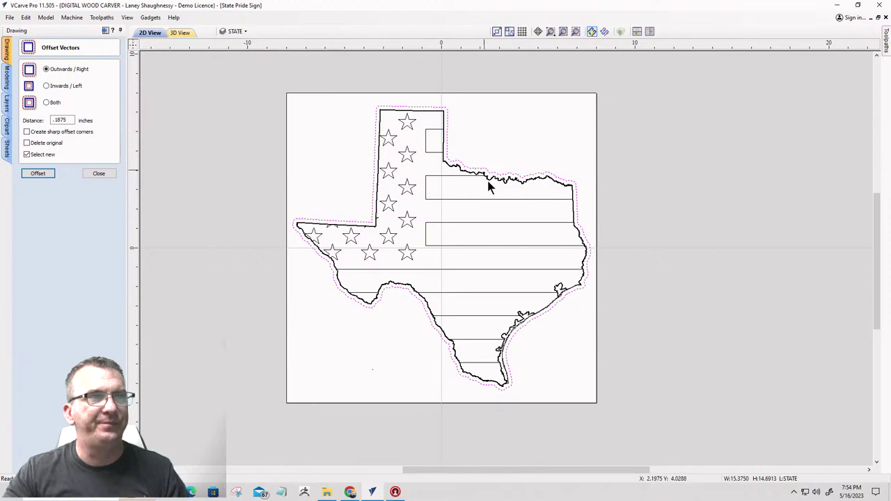
scroll(491, 189, down, 2)
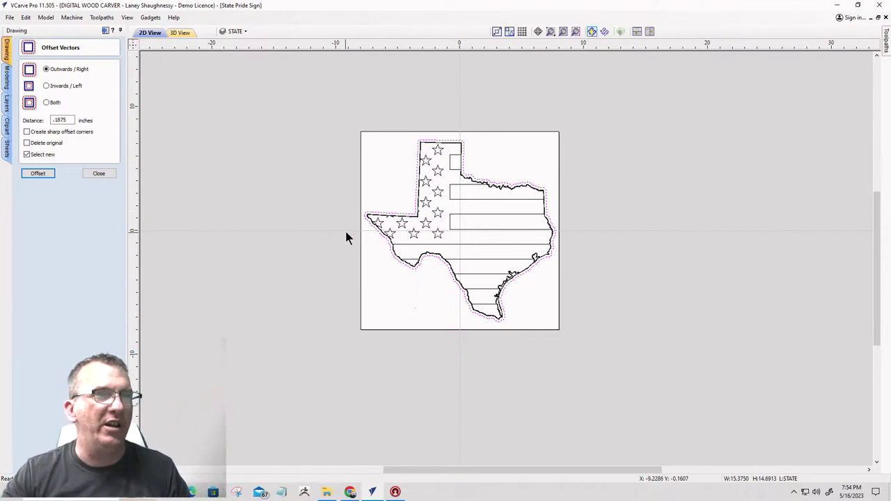
click(99, 174)
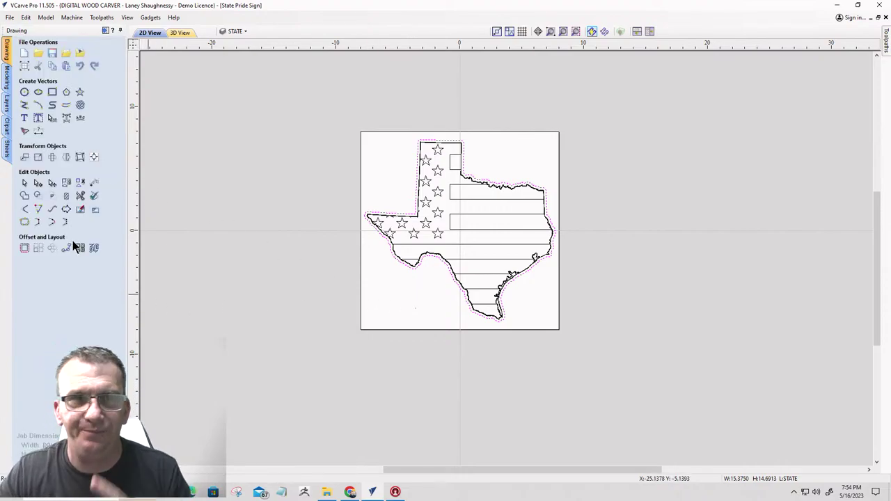
scroll(450, 162, up, 5)
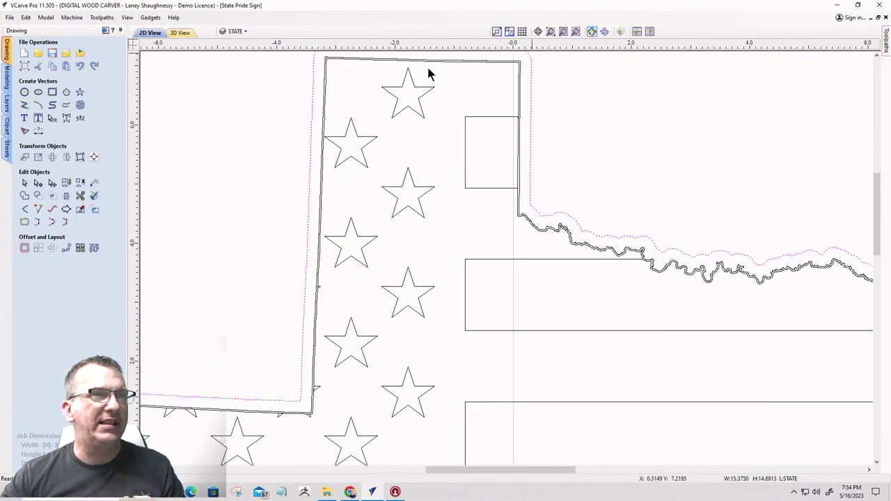
scroll(306, 201, down, 2)
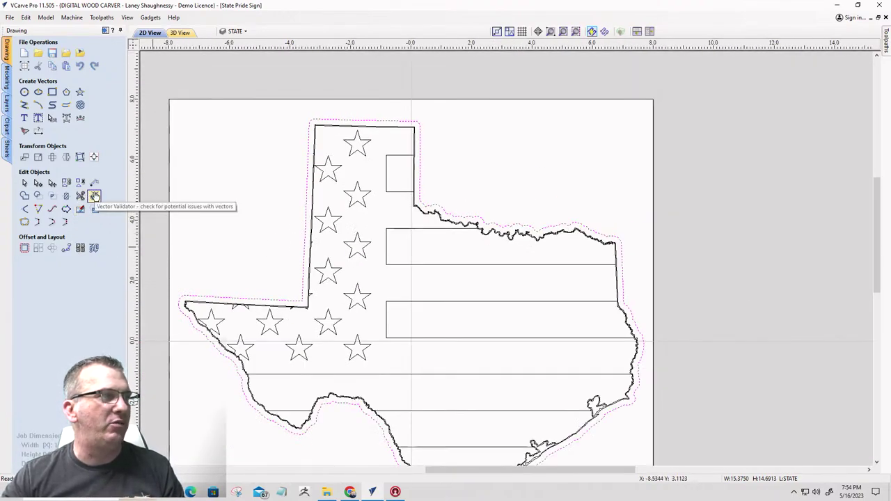
- Validate the selected outline in V-Carving Mode and fix its two zero-length spans
click(94, 197)
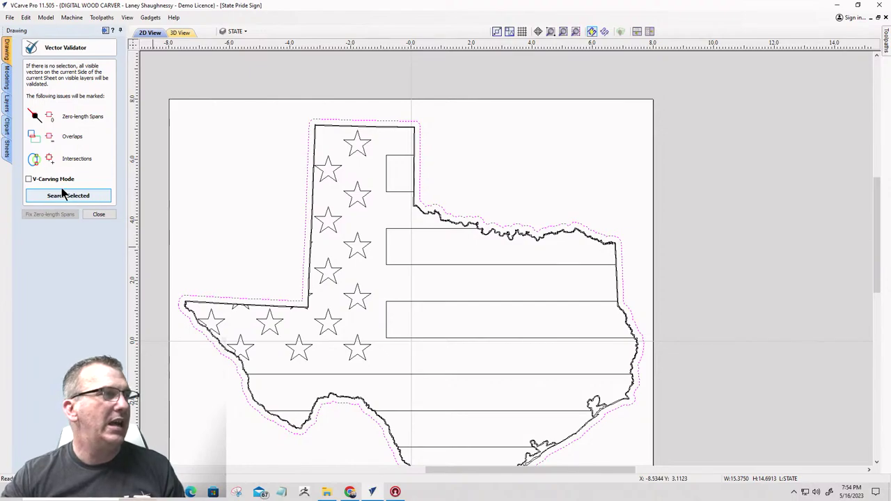
click(28, 179)
click(60, 197)
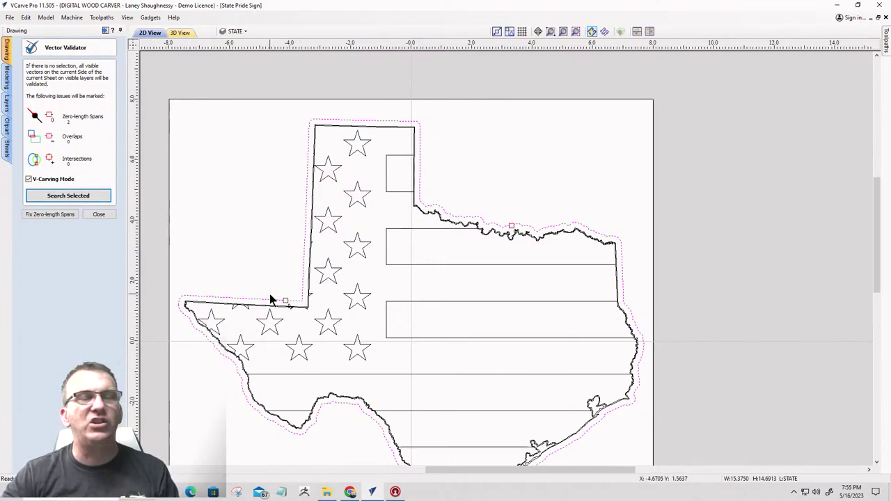
click(50, 214)
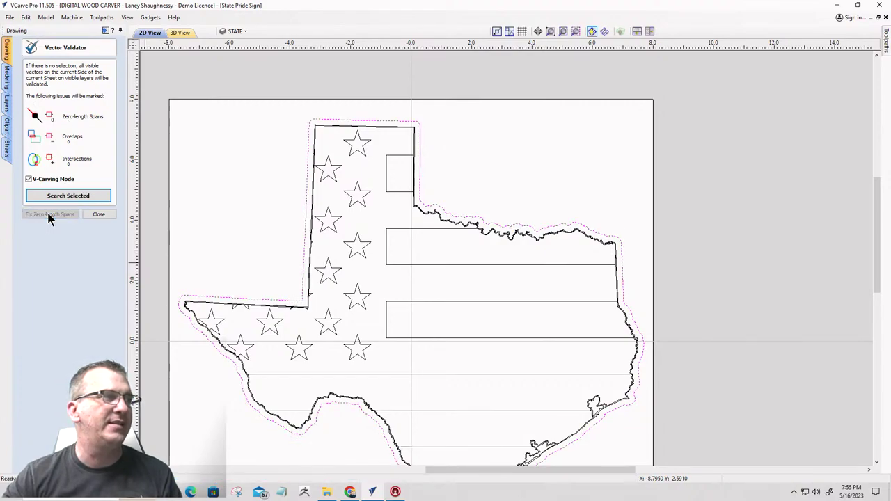
click(101, 213)
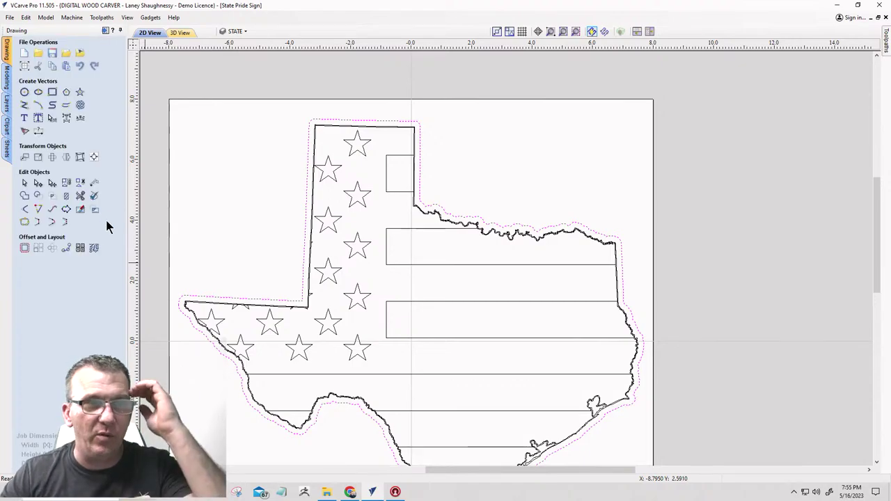
scroll(266, 179, down, 2)
scroll(319, 348, up, 2)
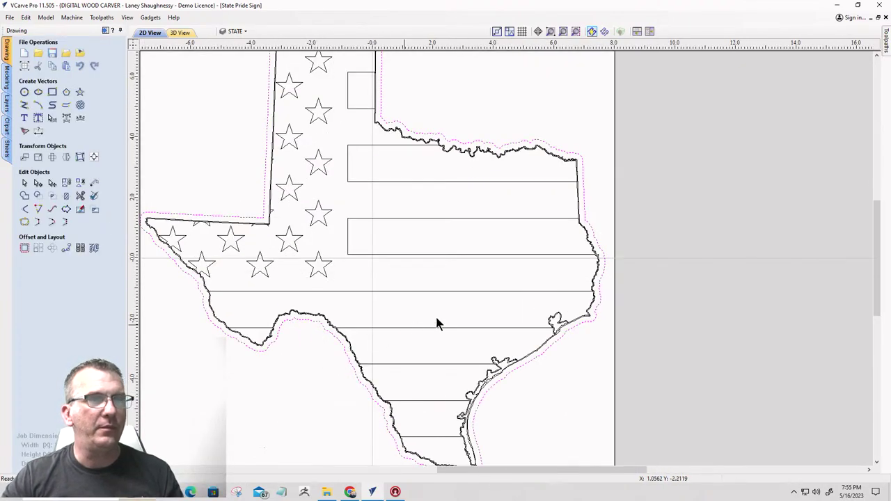
scroll(606, 294, down, 2)
scroll(602, 301, up, 3)
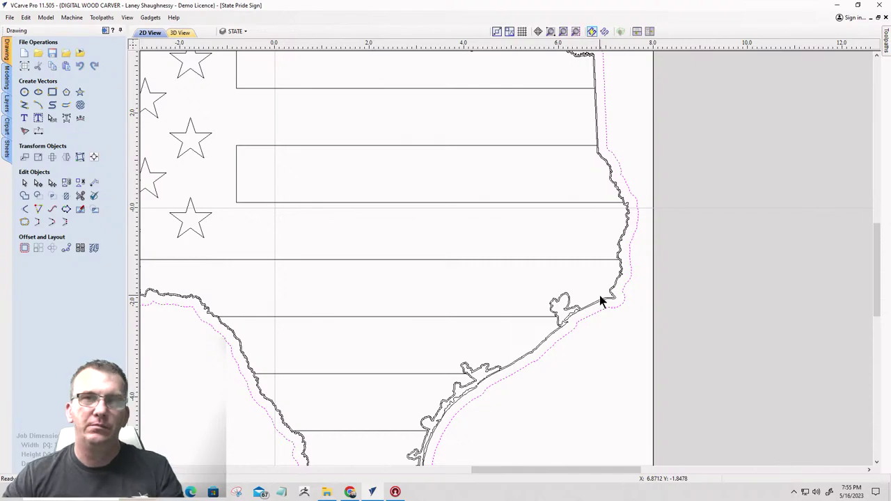
scroll(587, 304, up, 1)
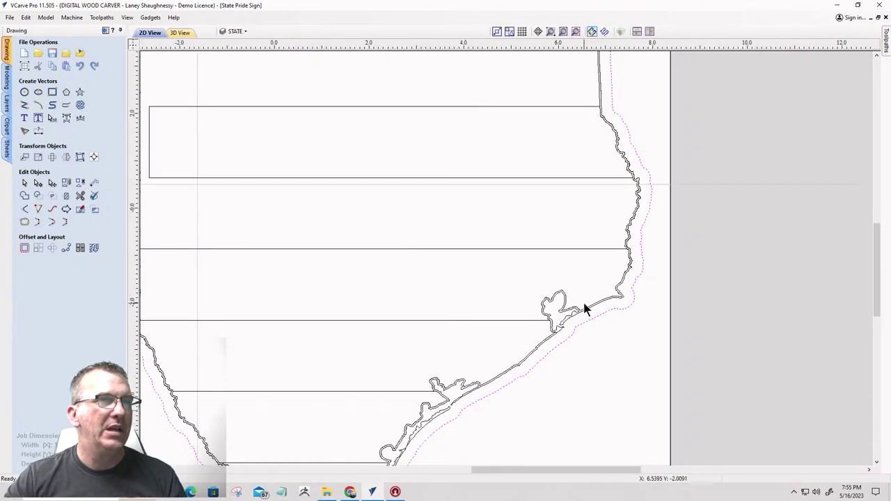
scroll(578, 307, down, 3)
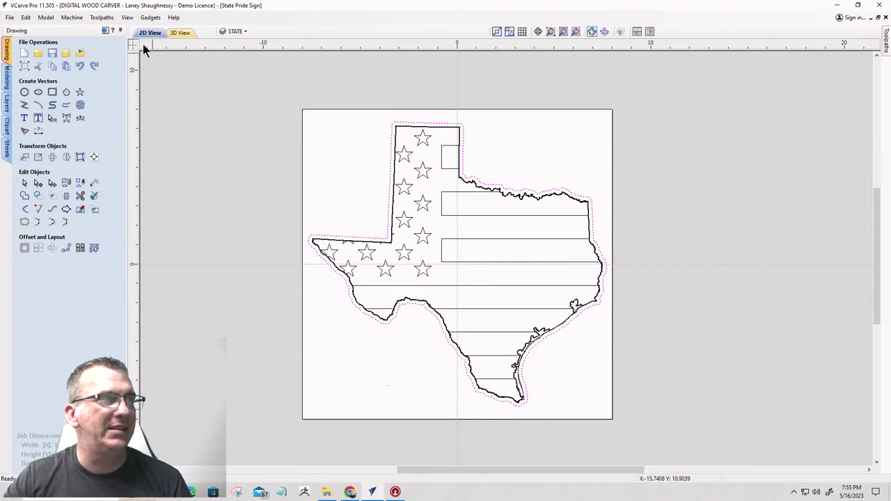
- Show the Toolpaths panel listing the existing V-Carve, Pocket and Profile toolpaths
click(106, 31)
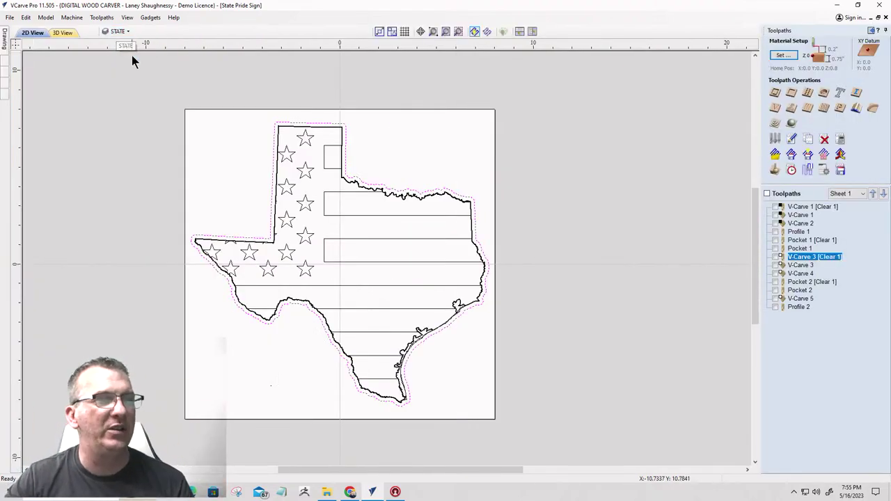
scroll(357, 150, up, 5)
scroll(216, 193, up, 4)
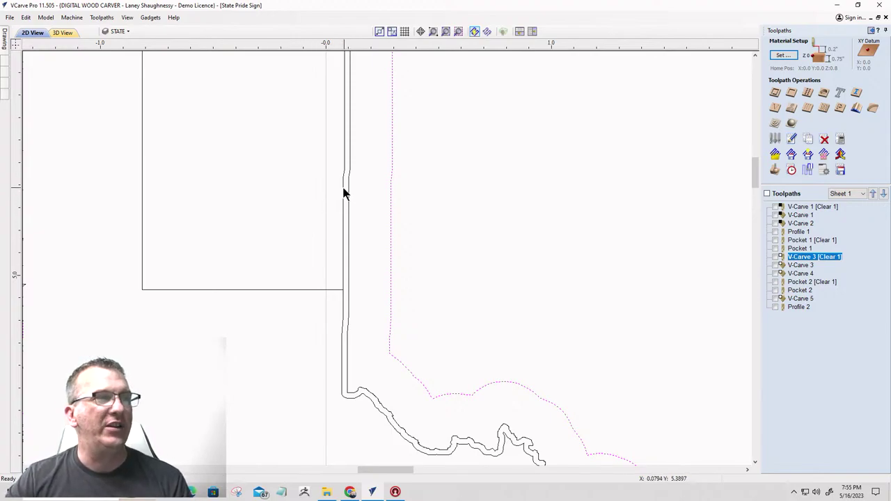
scroll(342, 188, down, 4)
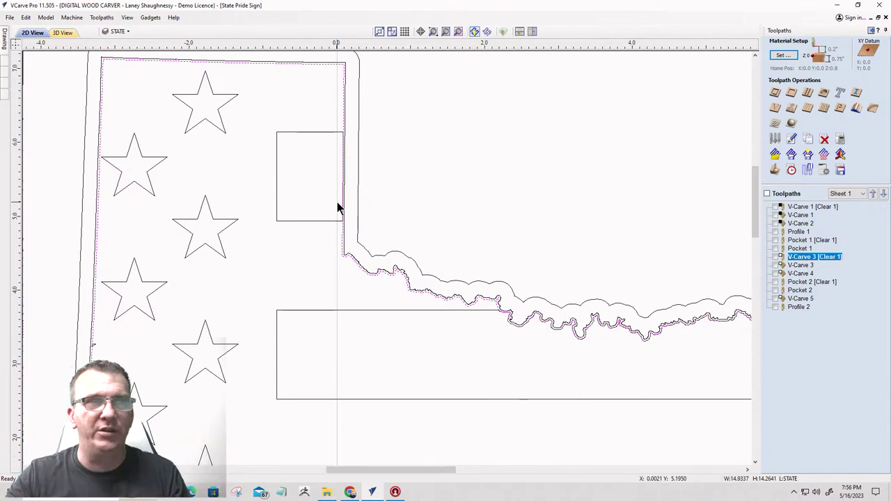
scroll(344, 271, up, 3)
scroll(346, 277, up, 1)
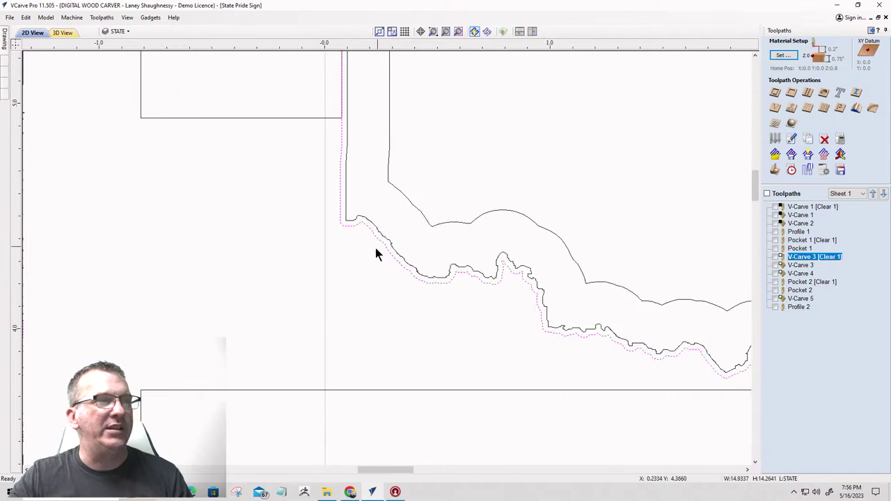
- Move the offset outline to a new hidden orange layer named Trim Boundary
right_click(385, 246)
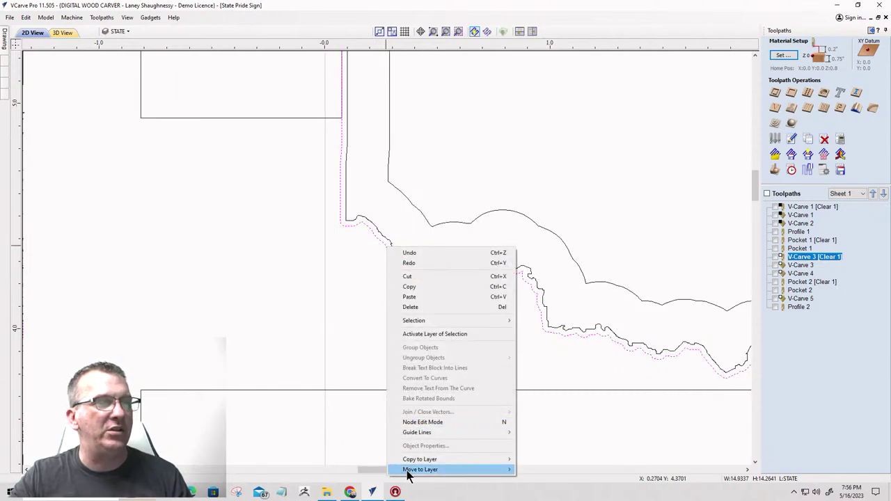
mouse_move(418, 470)
click(541, 470)
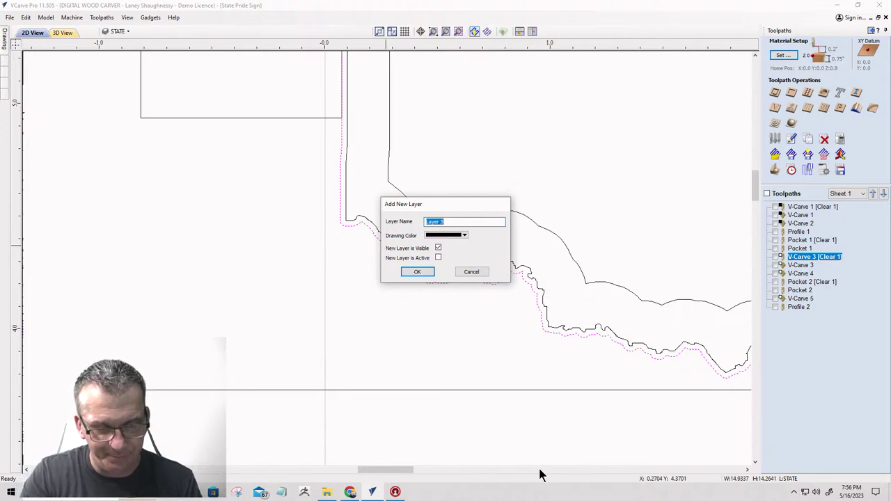
text(Trim Boundary)
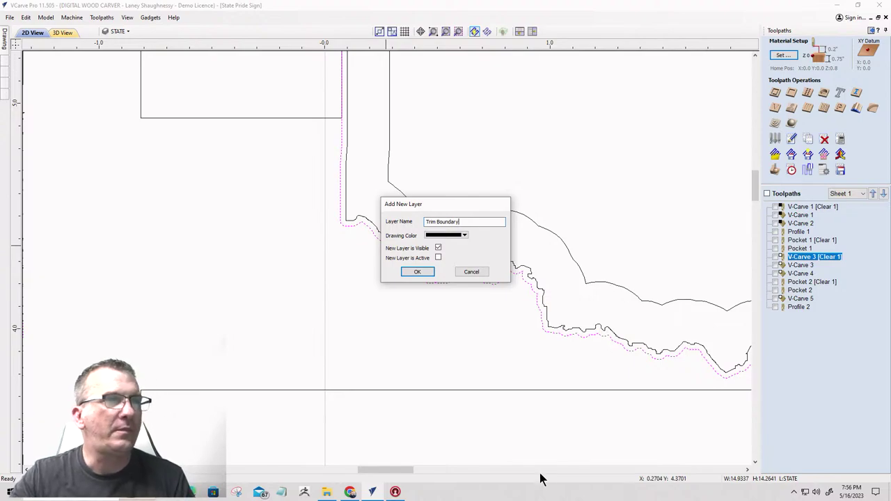
click(464, 235)
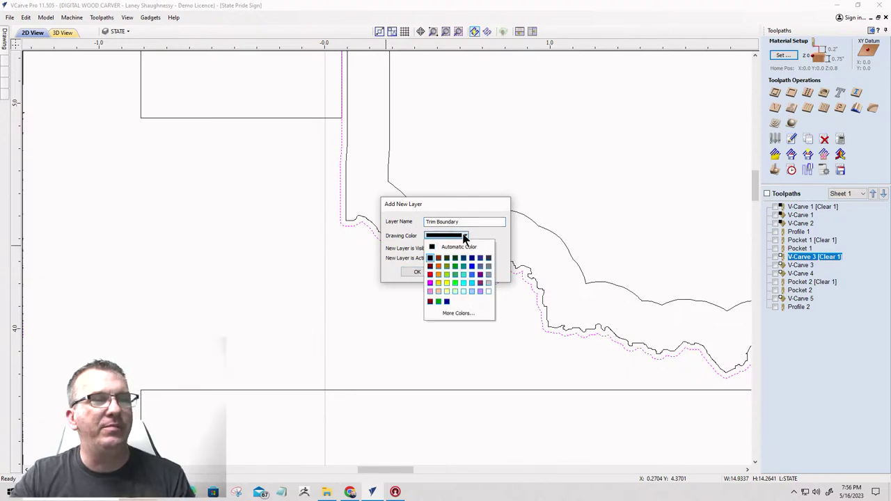
click(439, 266)
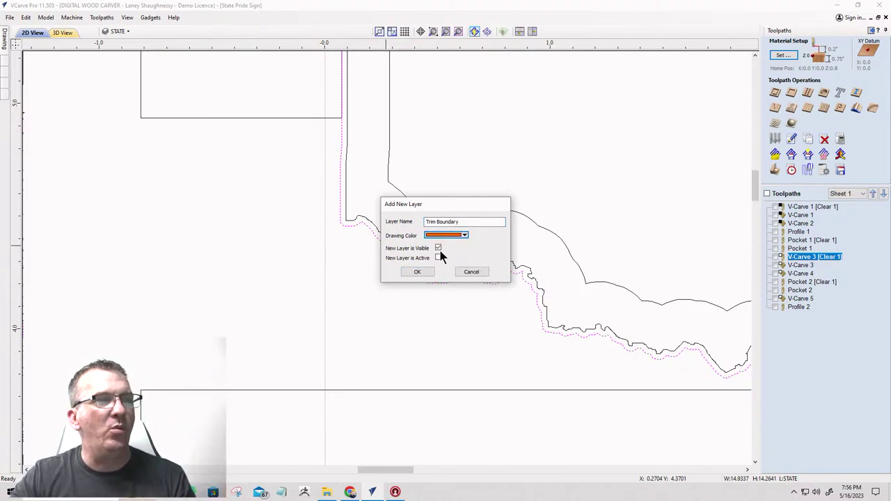
click(437, 248)
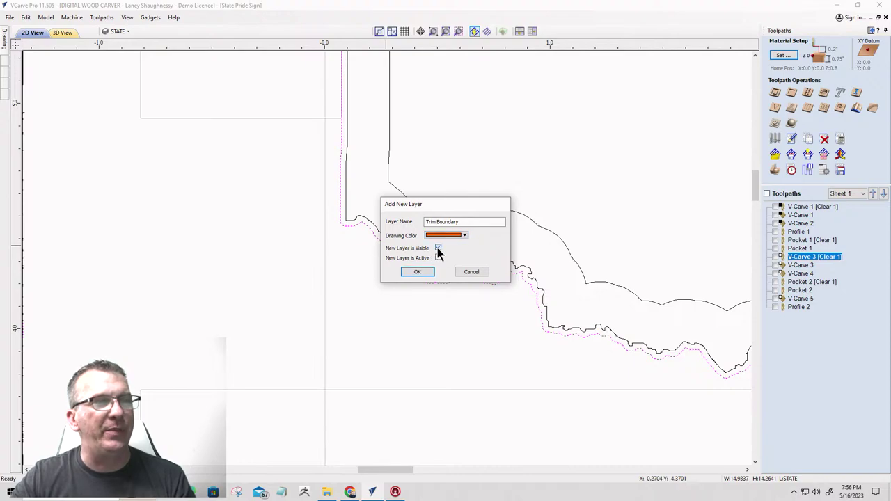
click(417, 272)
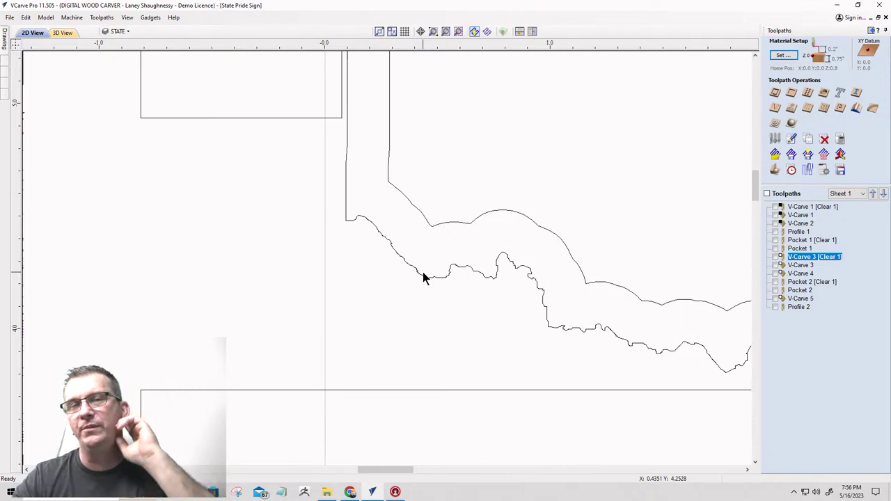
- Toggle the Trim Boundary layer on and back off in the layer list
click(112, 31)
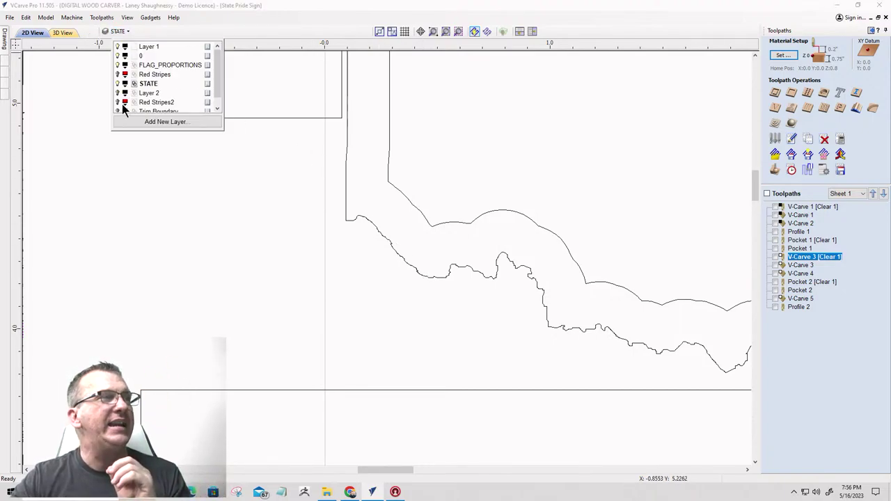
scroll(122, 101, down, 1)
click(118, 103)
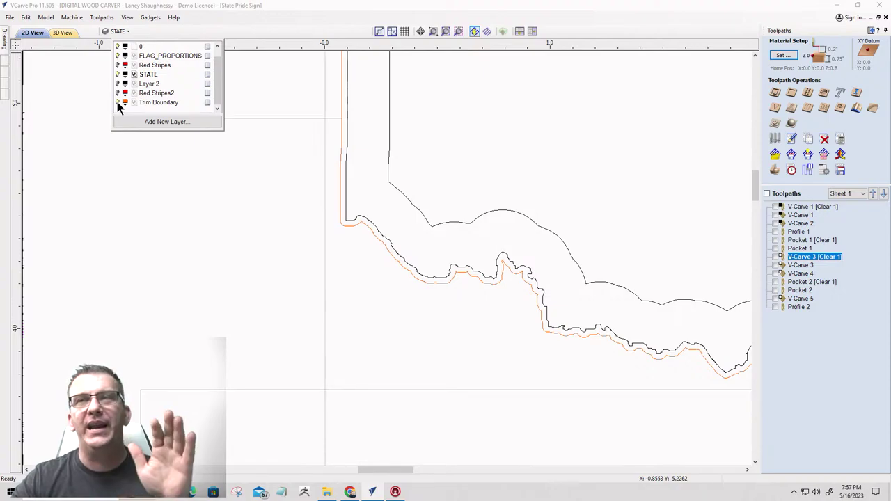
click(117, 103)
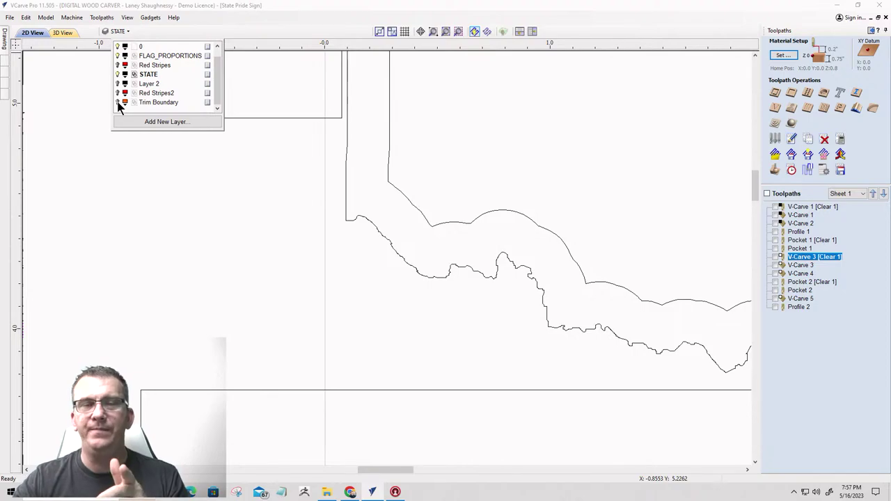
- Dismiss the layer list, show all toolpaths, and delete every existing toolpath
click(174, 174)
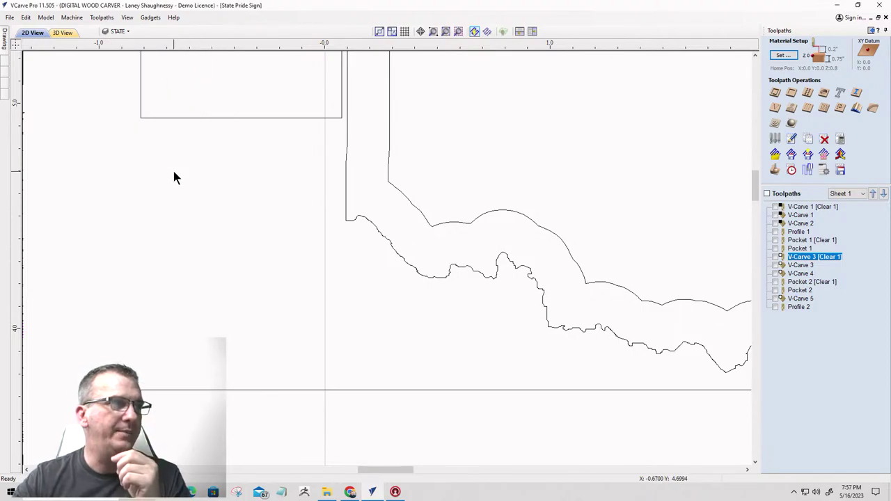
scroll(394, 265, down, 4)
scroll(392, 235, down, 5)
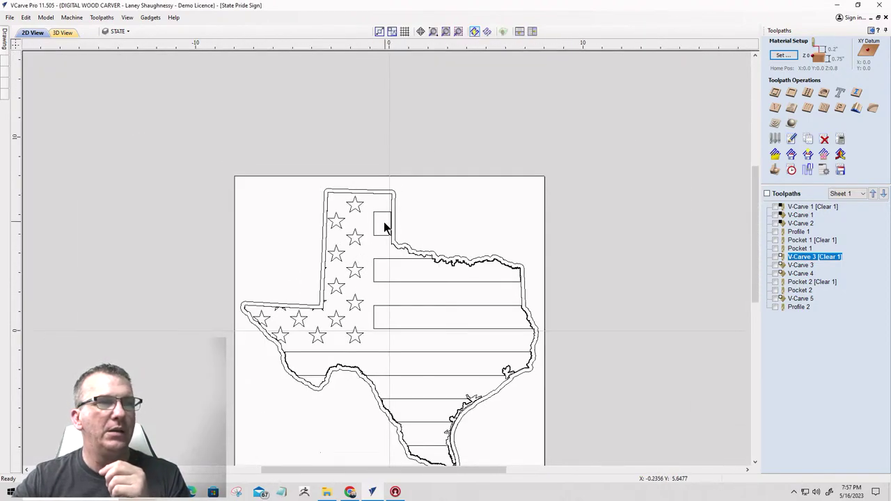
scroll(499, 420, up, 4)
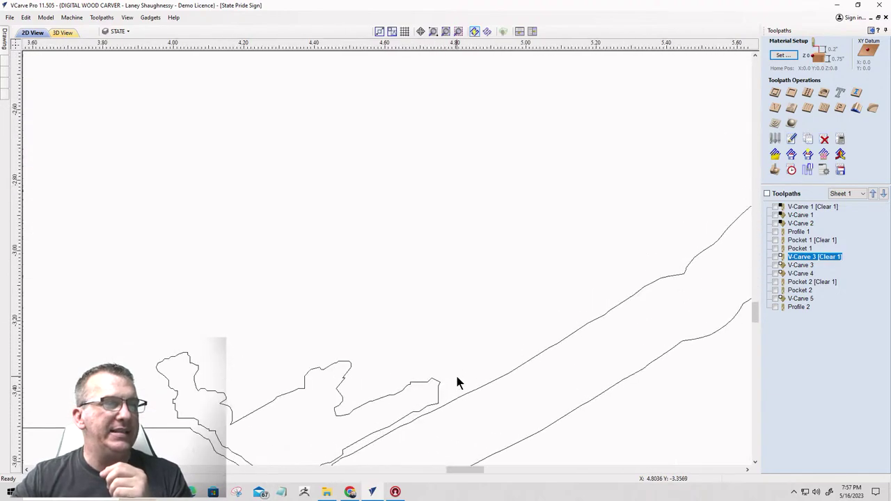
scroll(457, 382, down, 2)
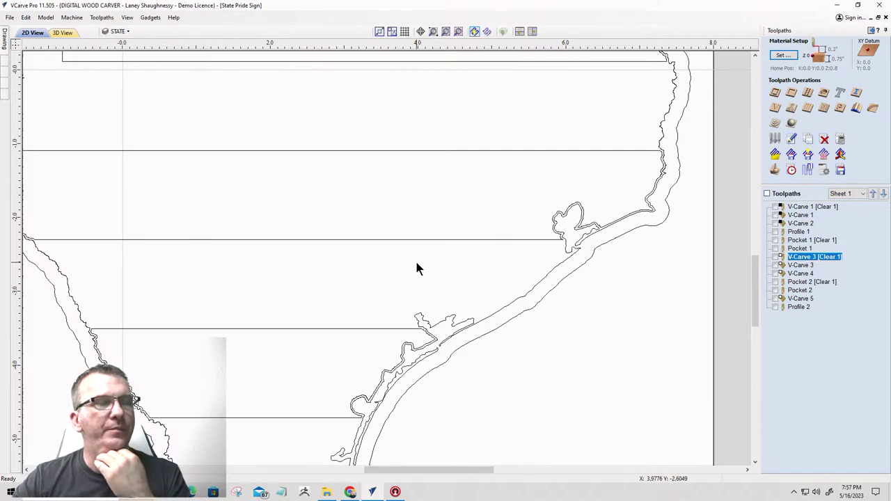
scroll(416, 268, down, 4)
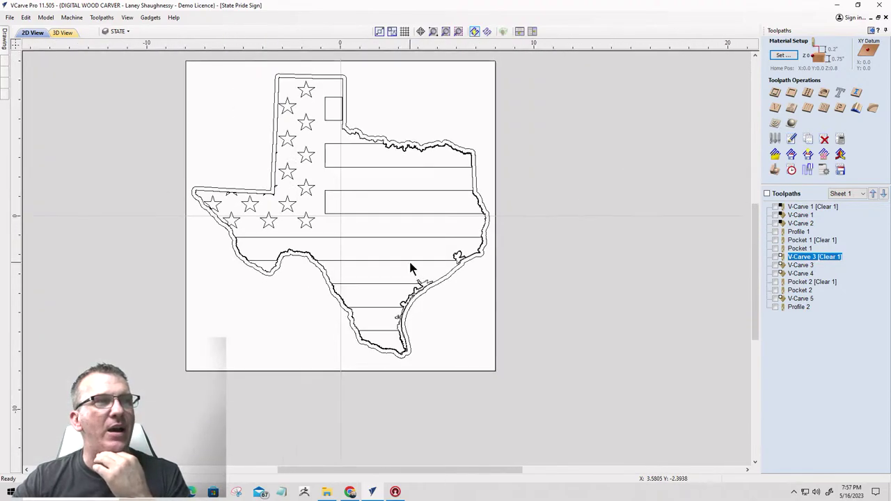
click(767, 193)
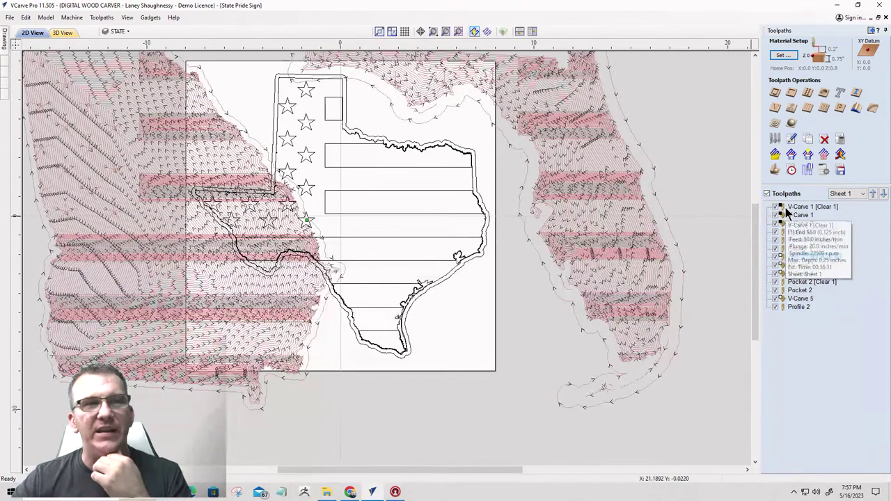
right_click(788, 208)
mouse_move(807, 331)
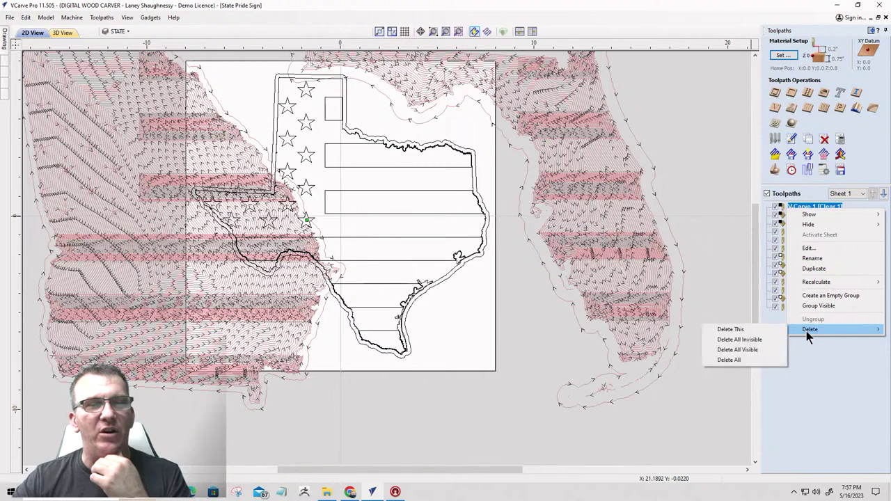
click(744, 360)
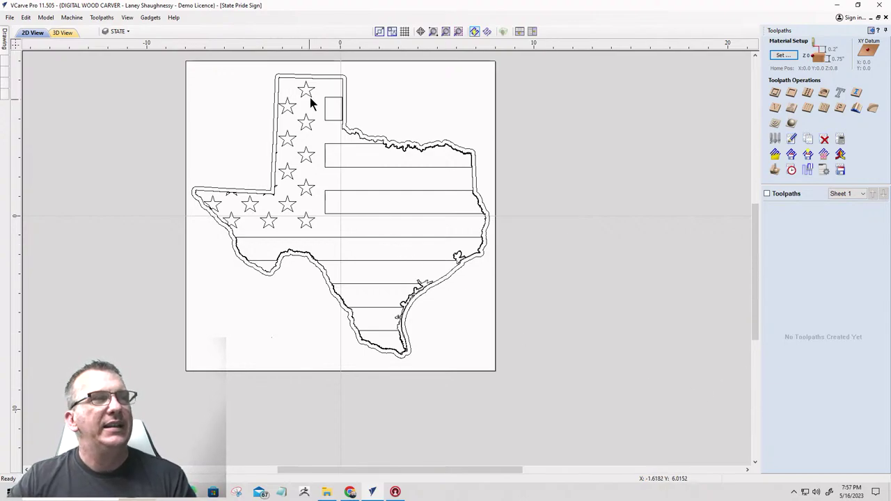
- Select the Texas outline vectors and start a Pocket Toolpath with a 0.125-inch end mill and 0.125-inch depth
scroll(340, 97, up, 4)
scroll(386, 106, up, 2)
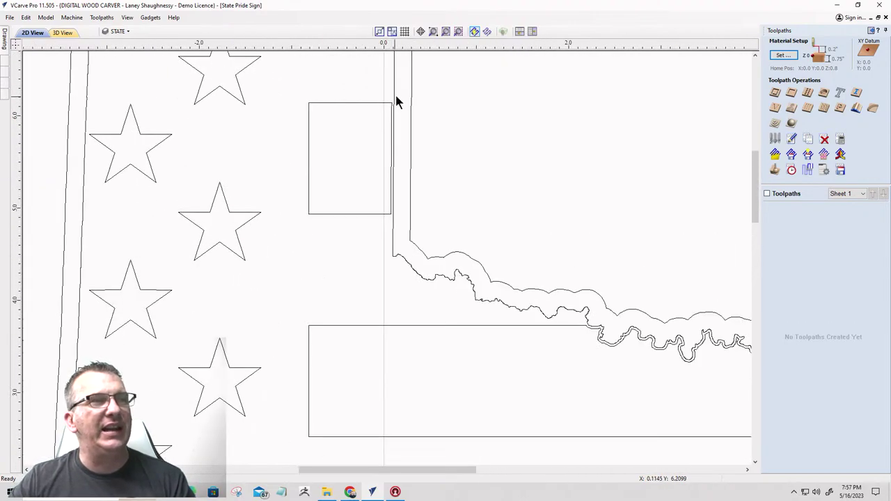
click(395, 100)
scroll(394, 99, down, 5)
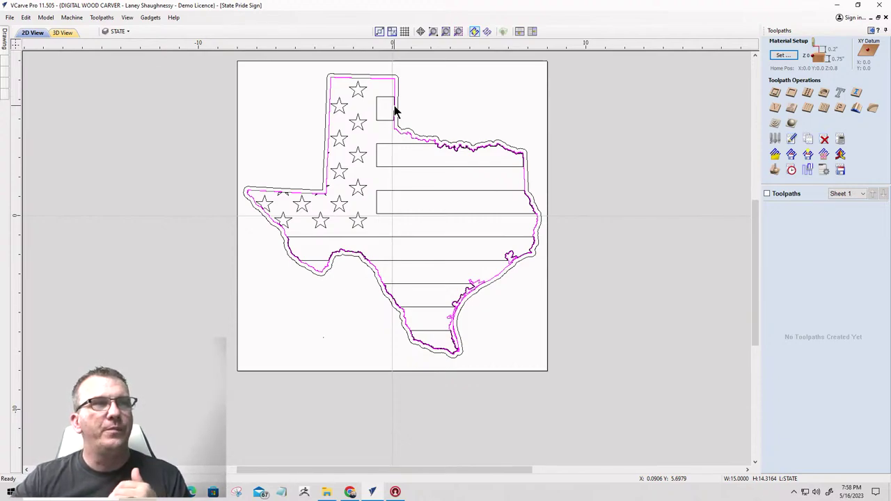
click(386, 109)
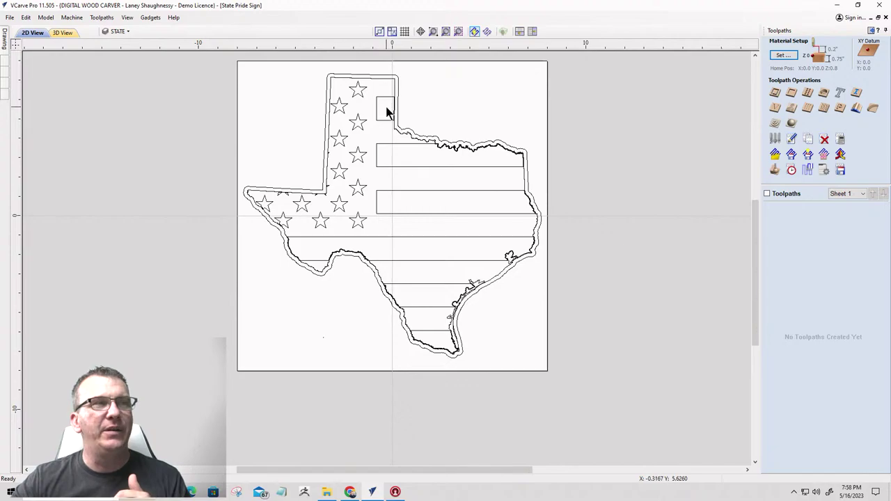
click(382, 80)
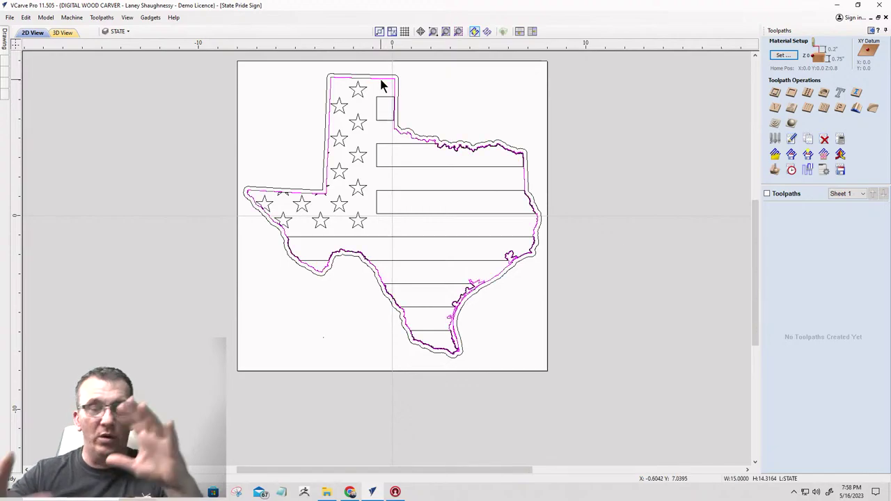
scroll(381, 78, up, 6)
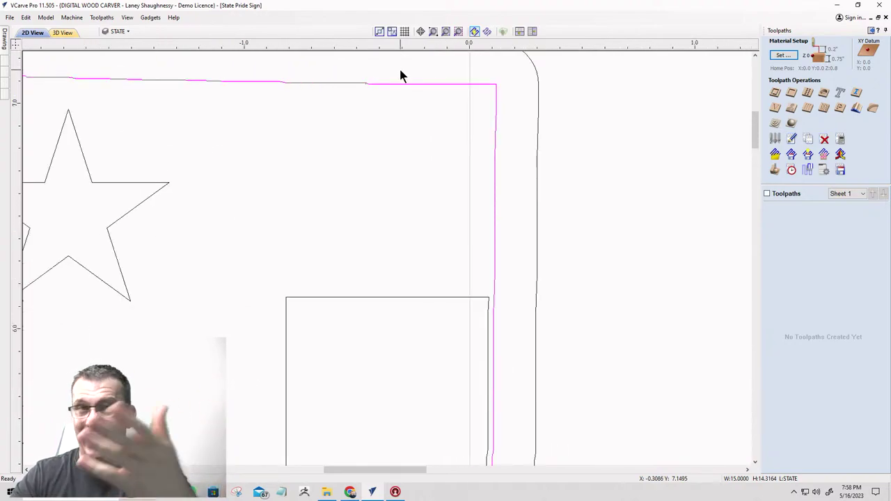
scroll(394, 83, down, 4)
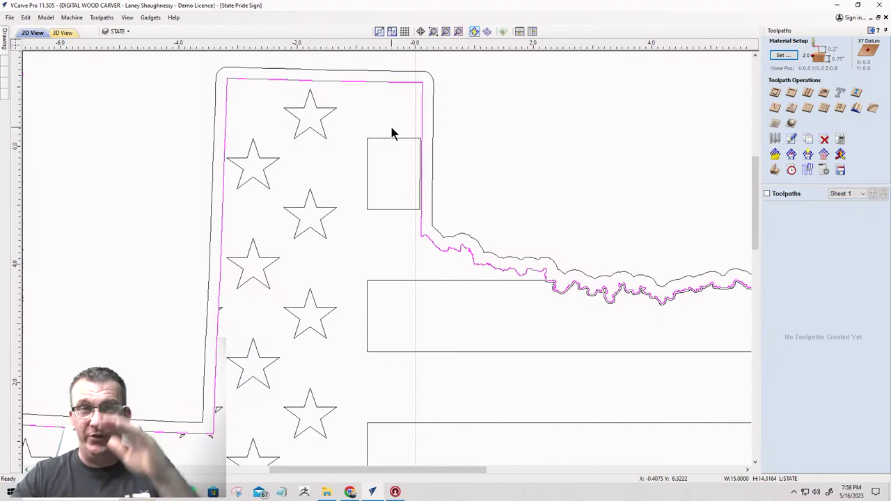
click(792, 91)
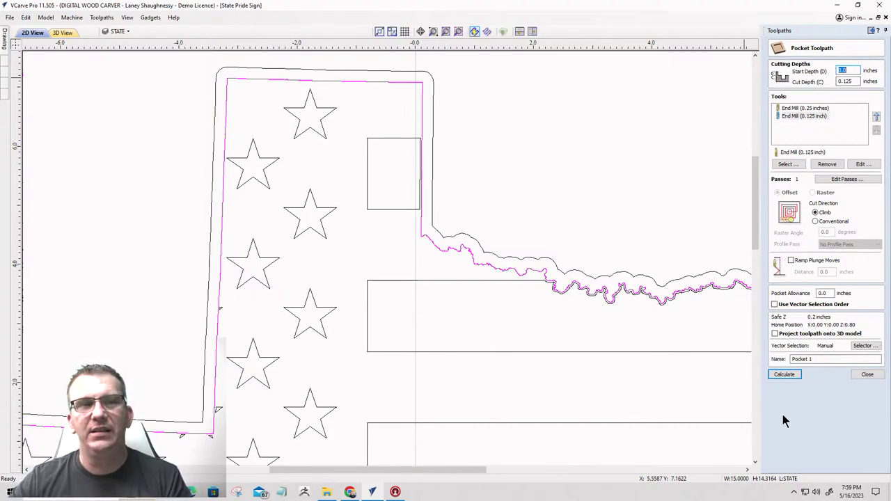
- Rename the pocket toolpath to 'RecessPocket_' and calculate it, which raises the overlapping-vectors warning
drag(828, 361, 758, 369)
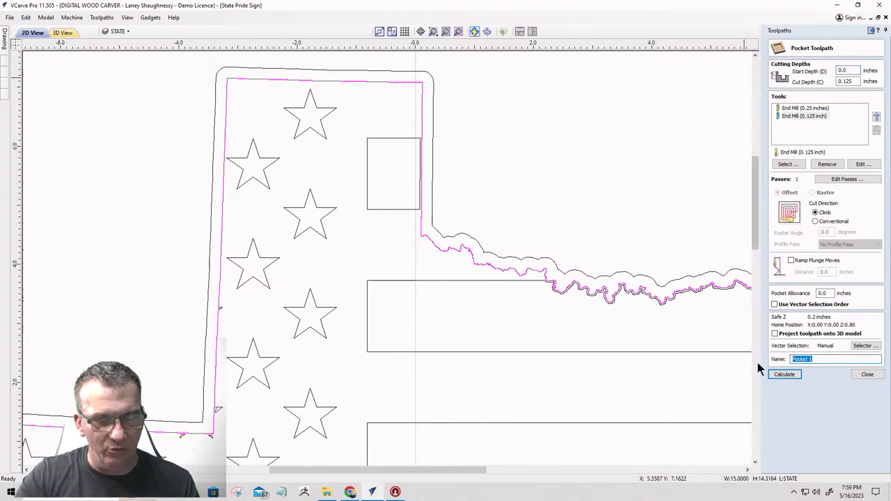
text(REcess)
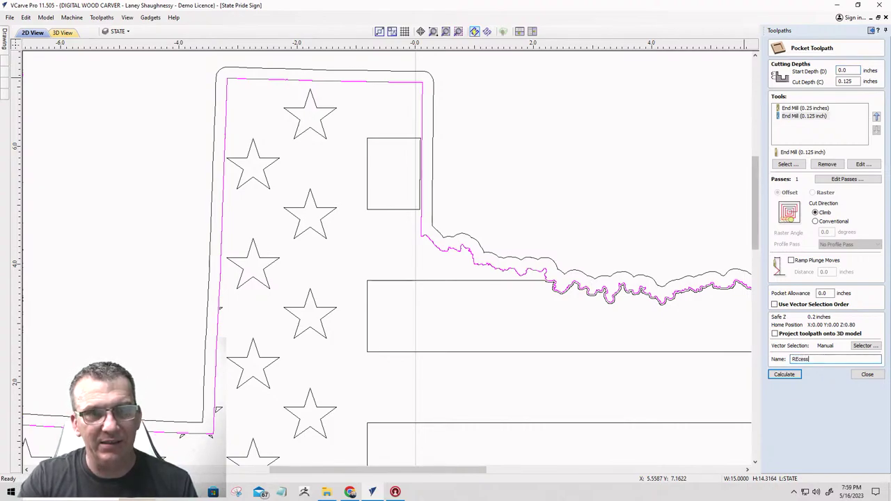
key(BackSpace)
key(BackSpace)
key(BackSpace)
key(BackSpace)
key(BackSpace)
text(ecess)
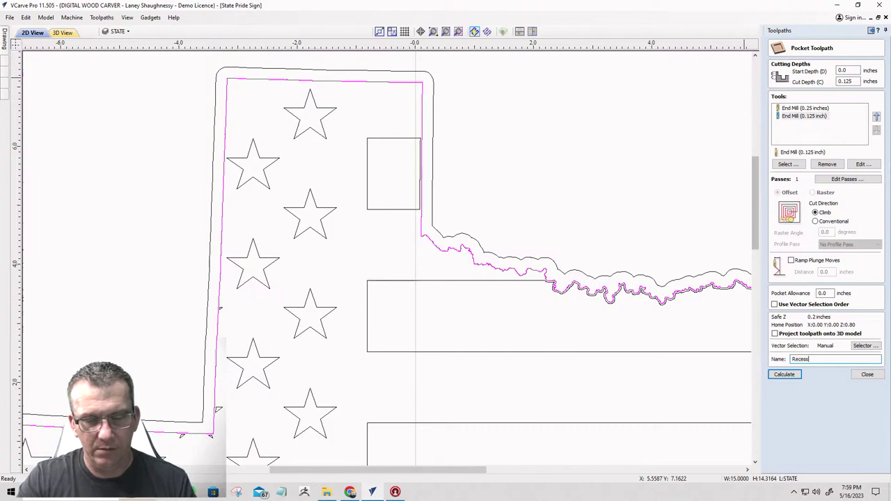
text(P)
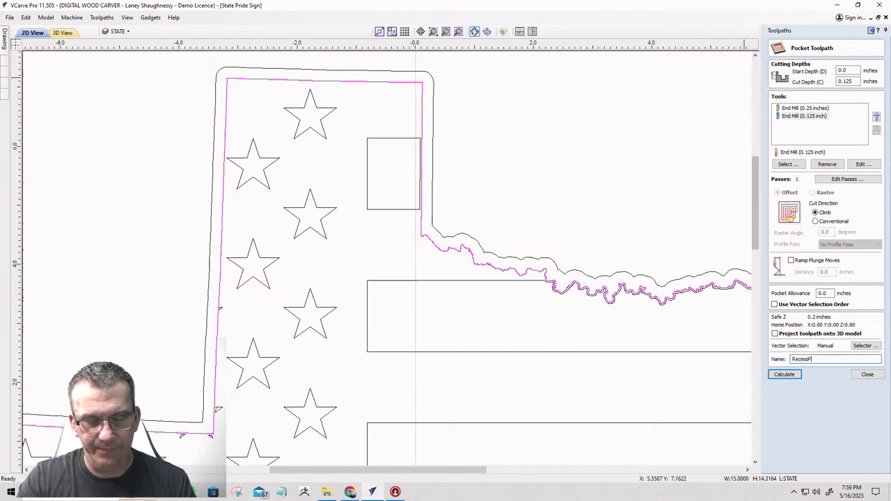
text(ocket_)
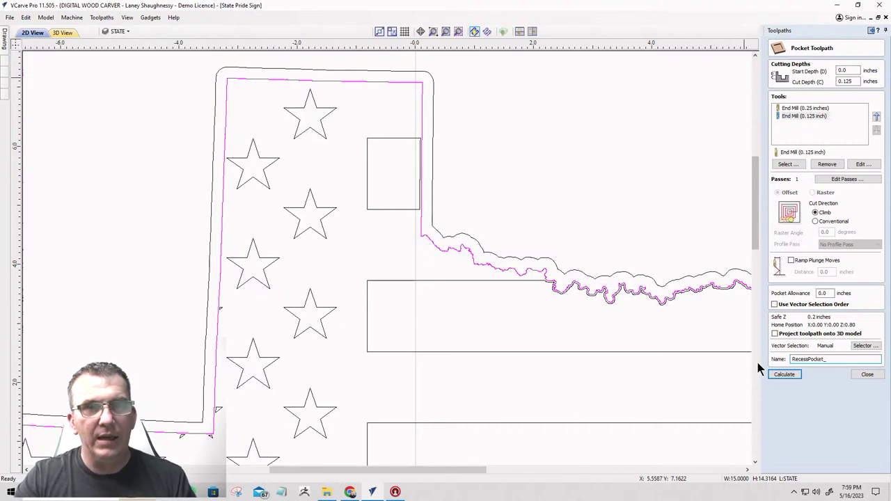
click(787, 375)
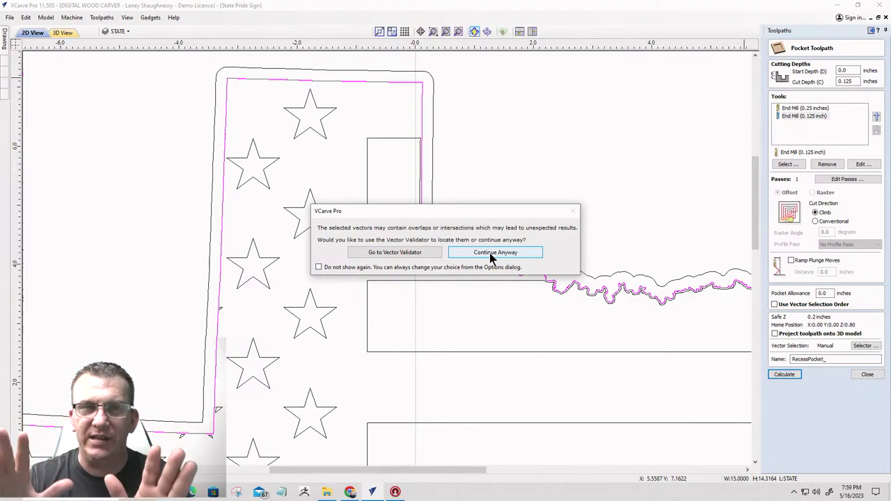
- Validate the selected outline in V-Carving mode, finding 2 zero-length spans, 71 overlaps and 7 intersections
click(395, 252)
scroll(493, 231, down, 1)
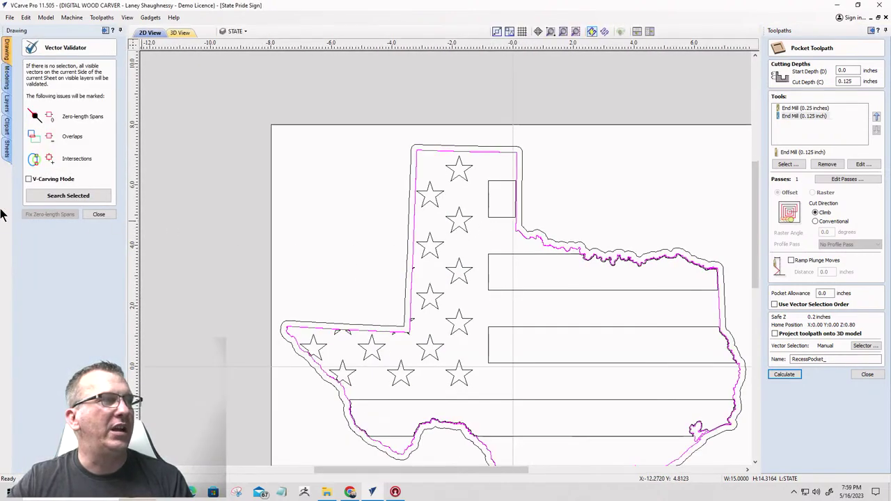
click(28, 180)
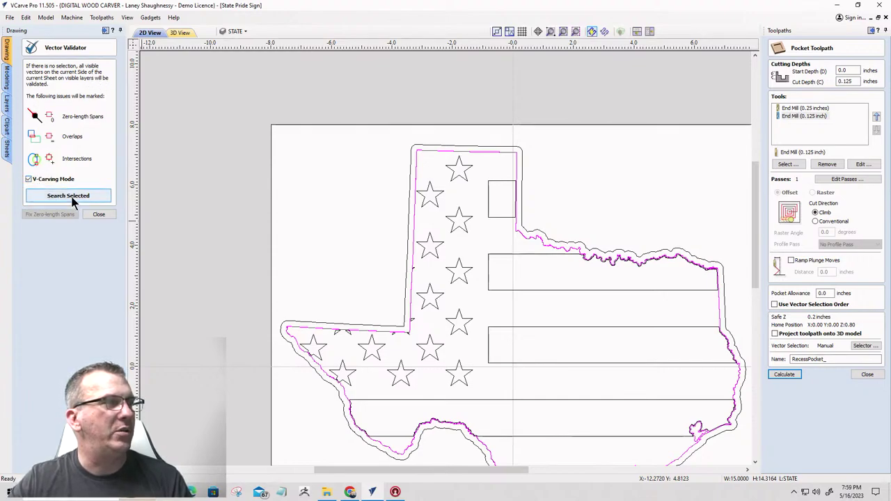
click(63, 199)
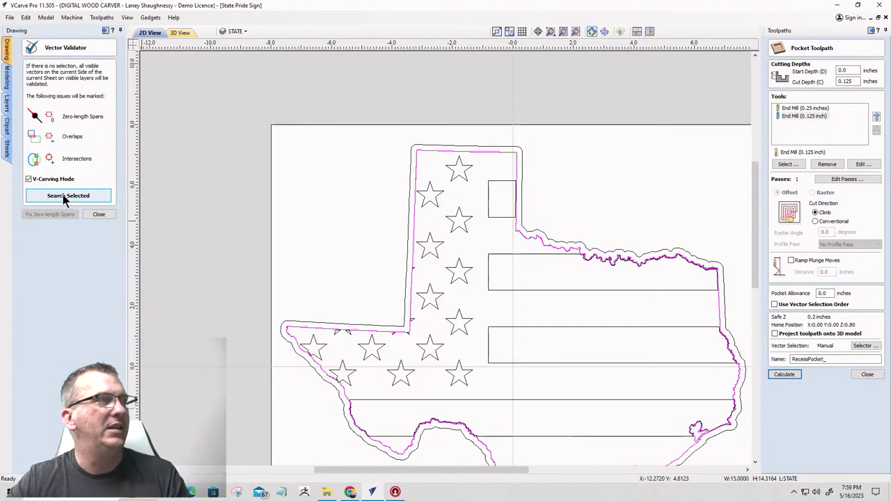
click(63, 197)
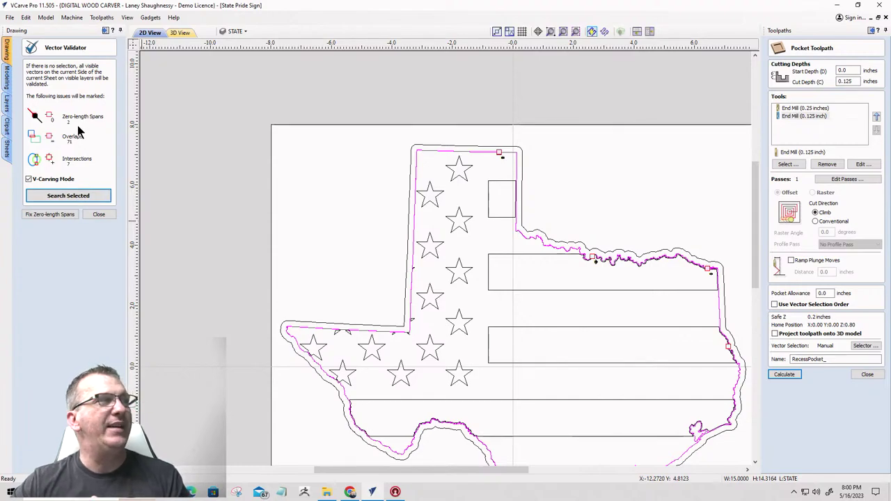
- Fix the two zero-length spans, leaving 71 overlaps and 7 intersections still reported
scroll(412, 160, down, 3)
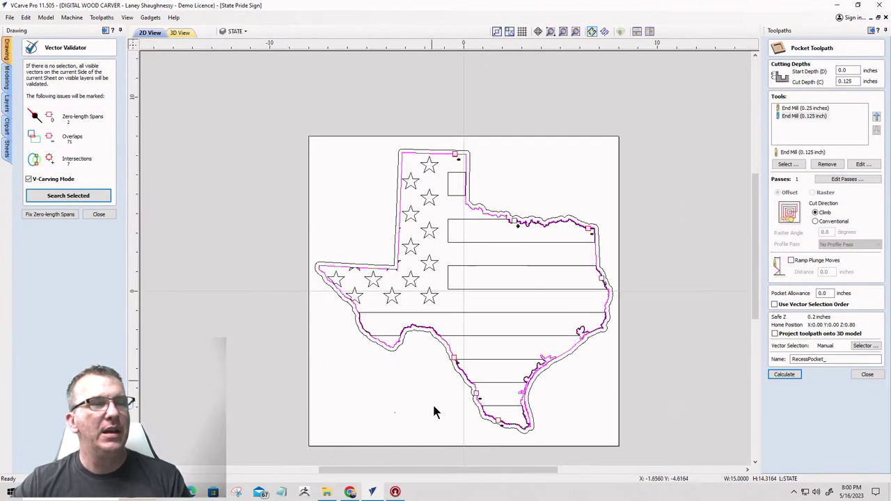
scroll(462, 370, up, 5)
scroll(507, 183, up, 8)
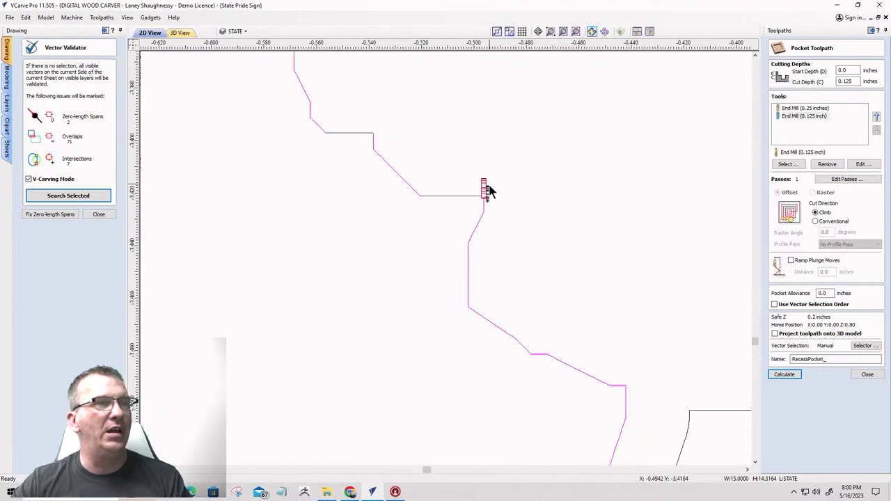
scroll(468, 205, up, 5)
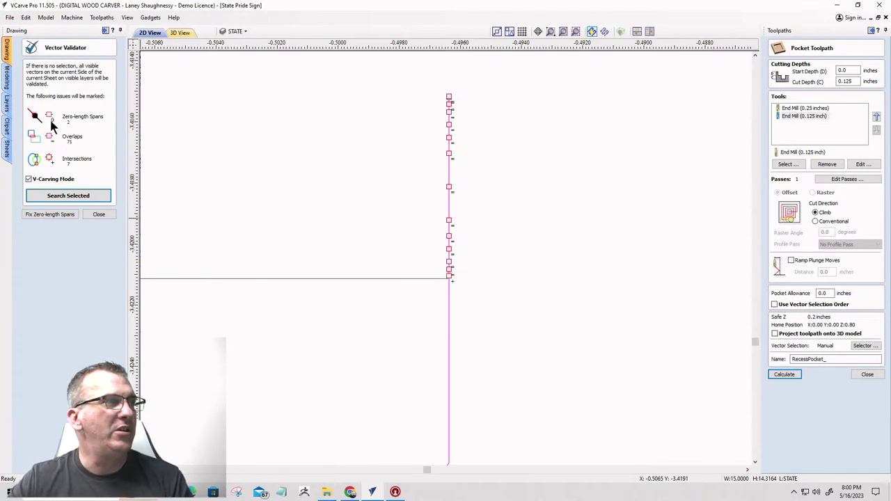
click(49, 215)
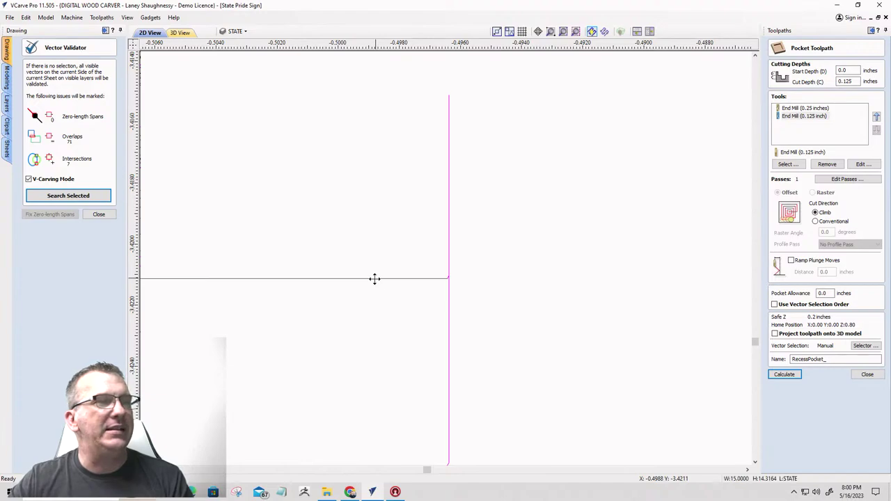
scroll(466, 193, down, 5)
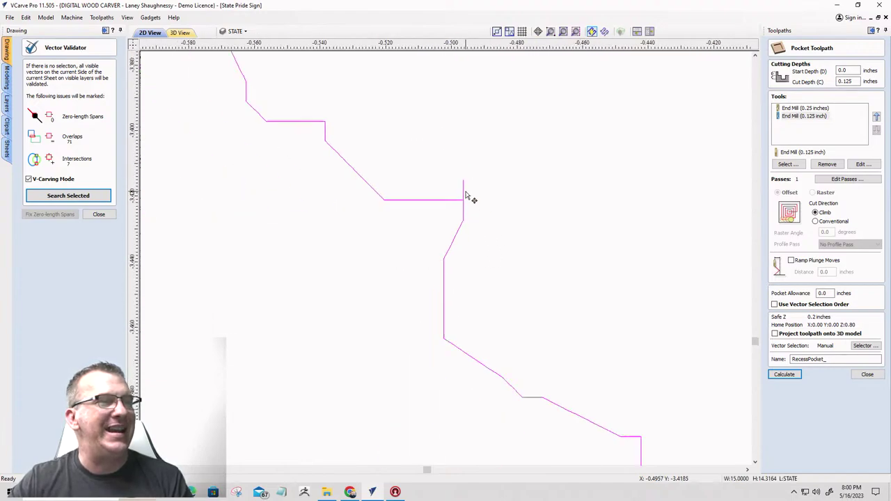
scroll(459, 189, up, 4)
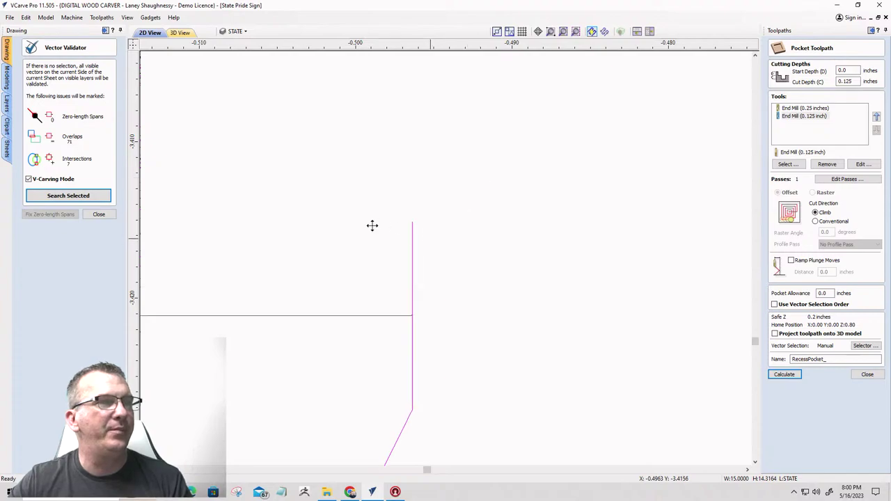
- Close the Vector Validator results panel
click(99, 214)
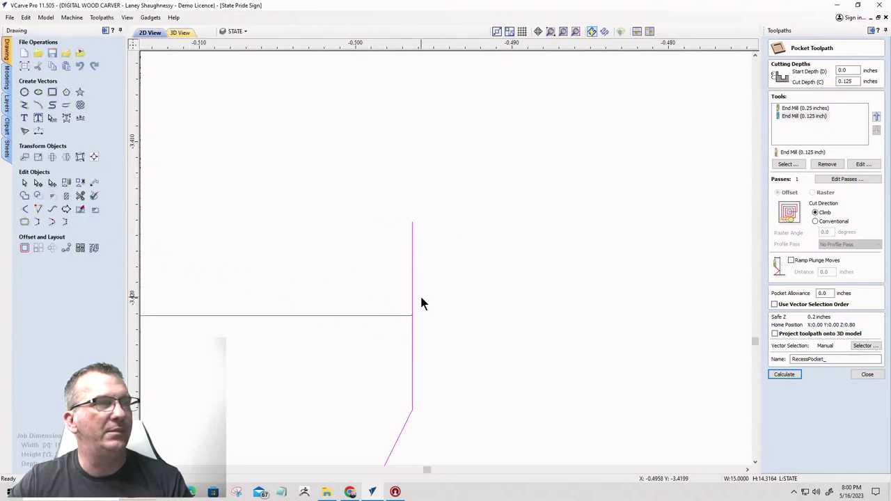
scroll(415, 278, down, 5)
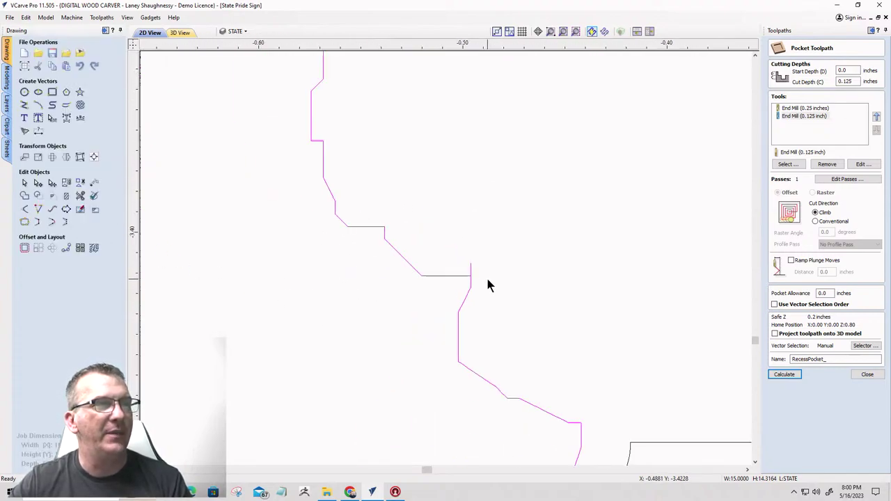
scroll(488, 280, up, 2)
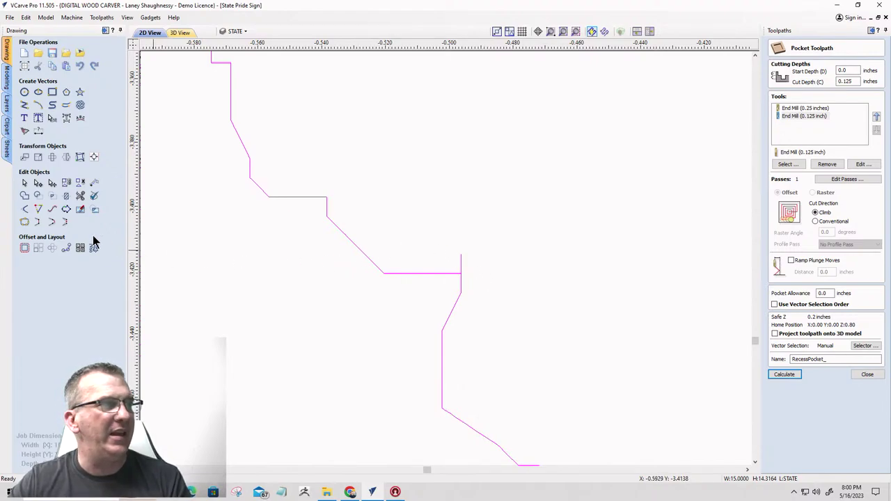
- Apply Node Editing to the Texas outline and accept ungrouping its grouped vectors
click(38, 183)
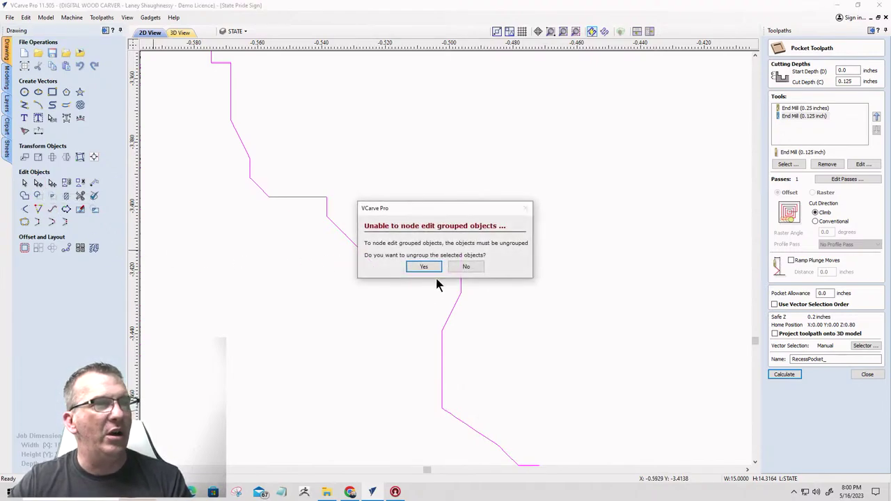
click(462, 267)
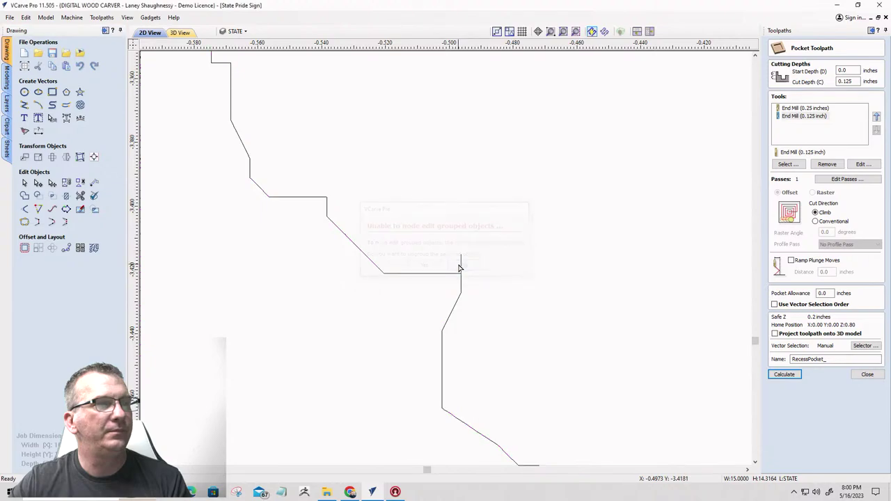
click(410, 278)
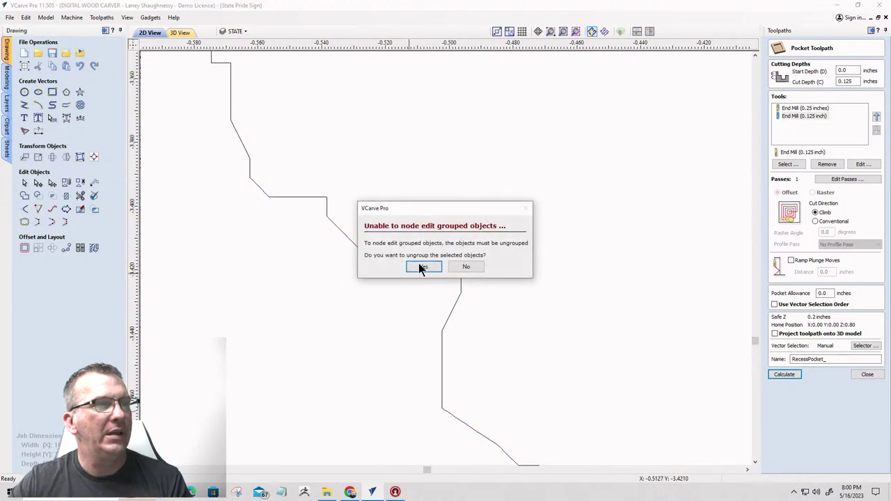
click(418, 264)
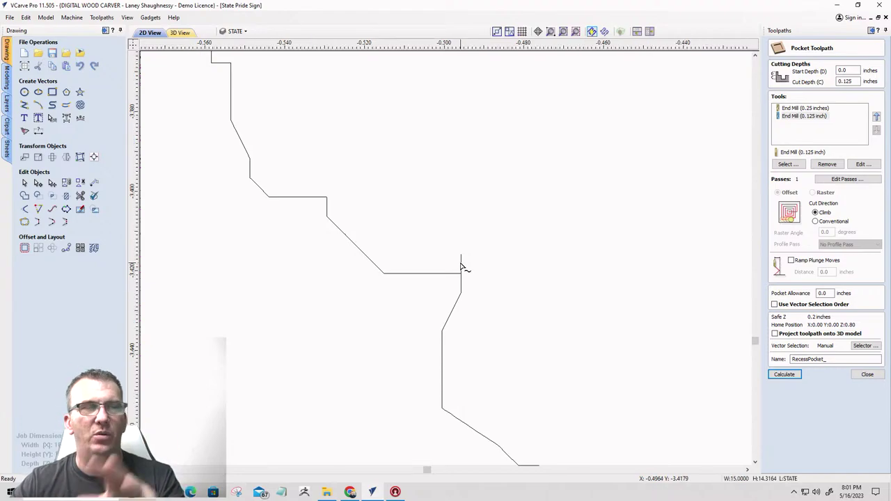
- Show the outline's nodes, zoom in, and marquee-select the stray spike nodes above the notch corner
scroll(461, 267, up, 1)
double_click(461, 267)
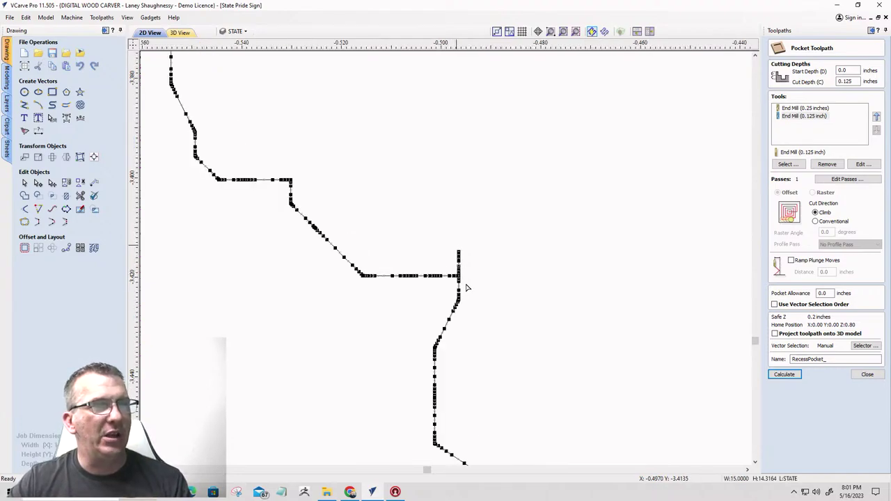
scroll(464, 286, up, 1)
scroll(470, 293, up, 1)
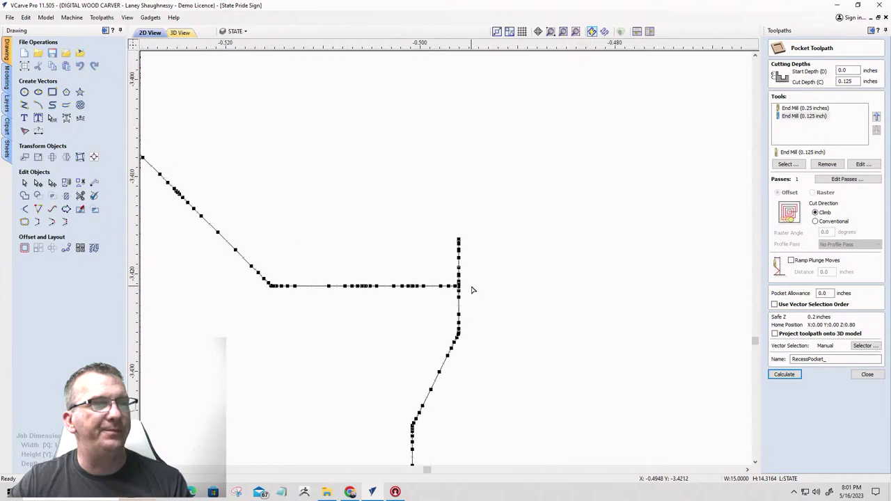
scroll(473, 291, up, 1)
drag(411, 197, 485, 285)
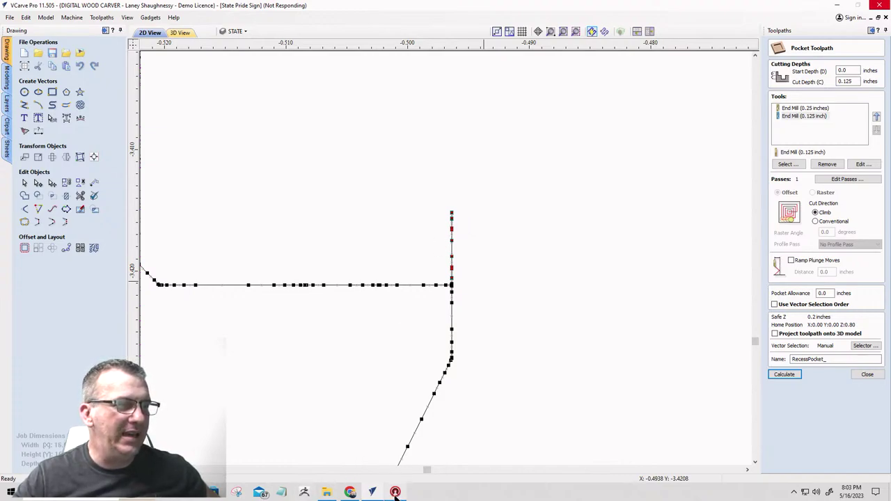
mouse_move(373, 493)
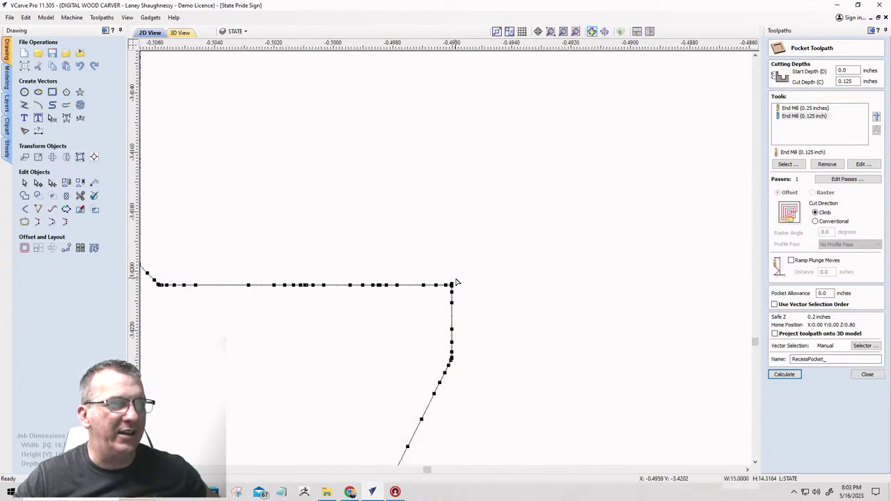
scroll(453, 291, up, 1)
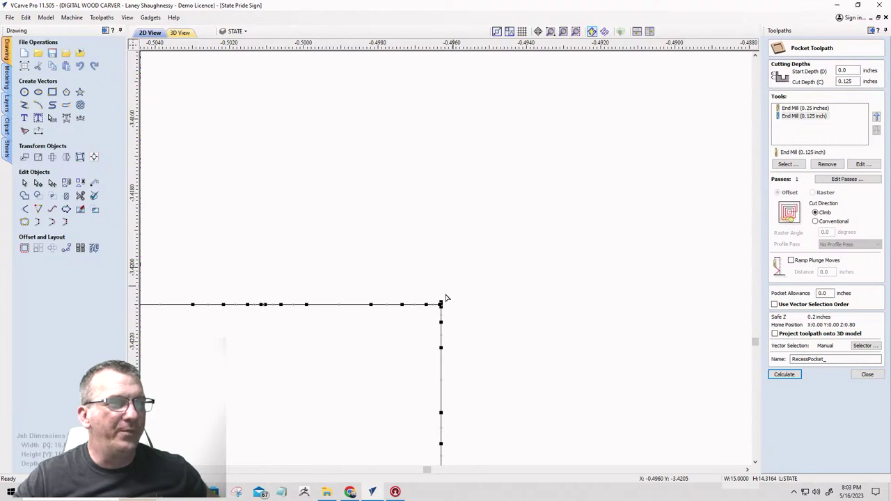
scroll(446, 298, up, 1)
scroll(435, 302, up, 1)
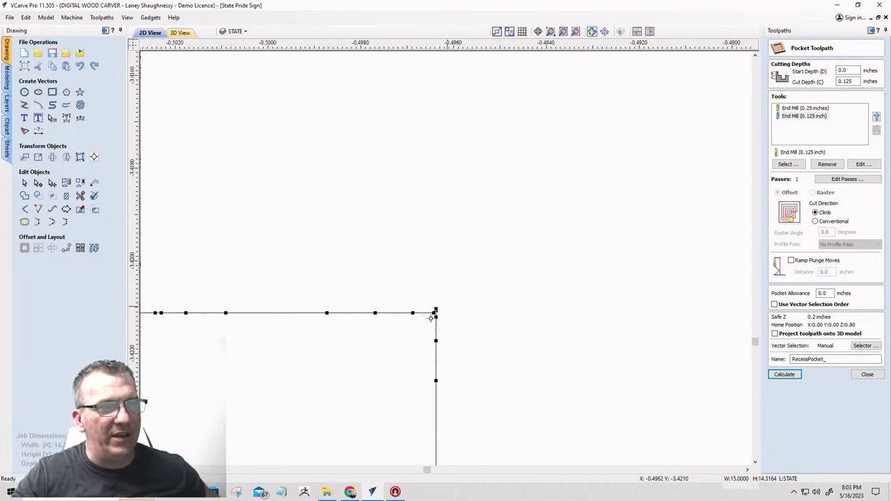
- Delete three extra overlapping points at the corner, leaving a clean right-angle corner
right_click(437, 312)
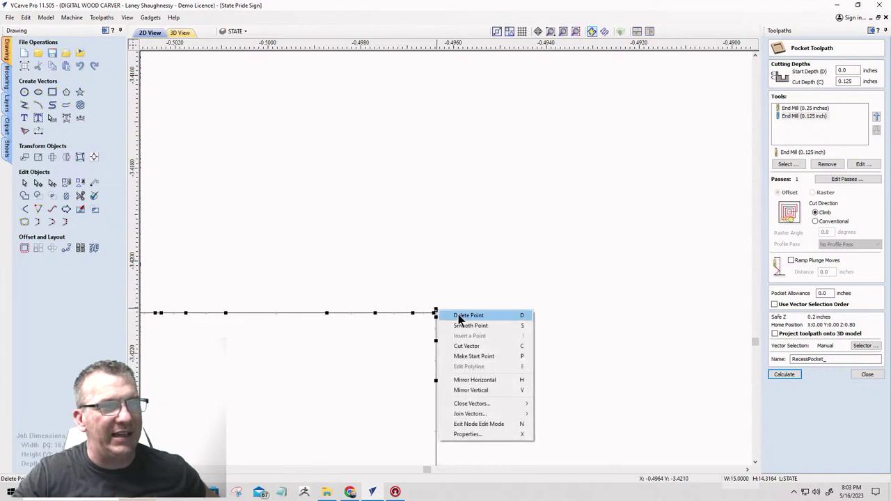
click(460, 317)
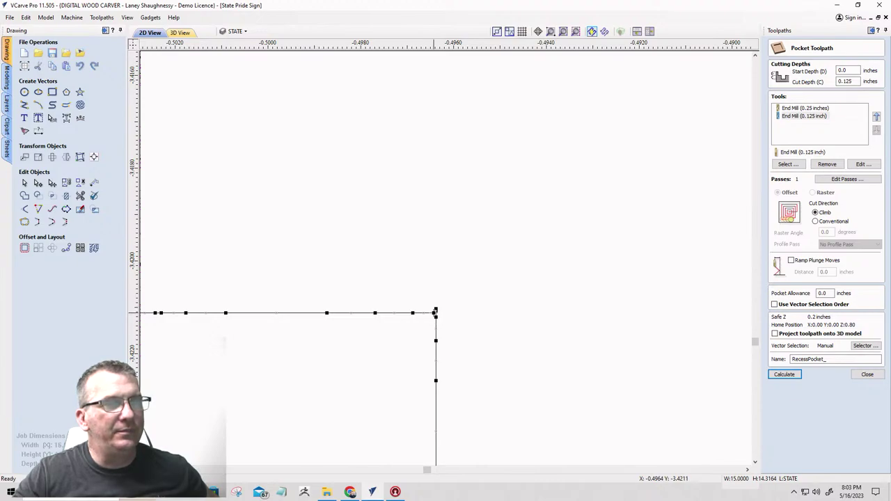
right_click(435, 313)
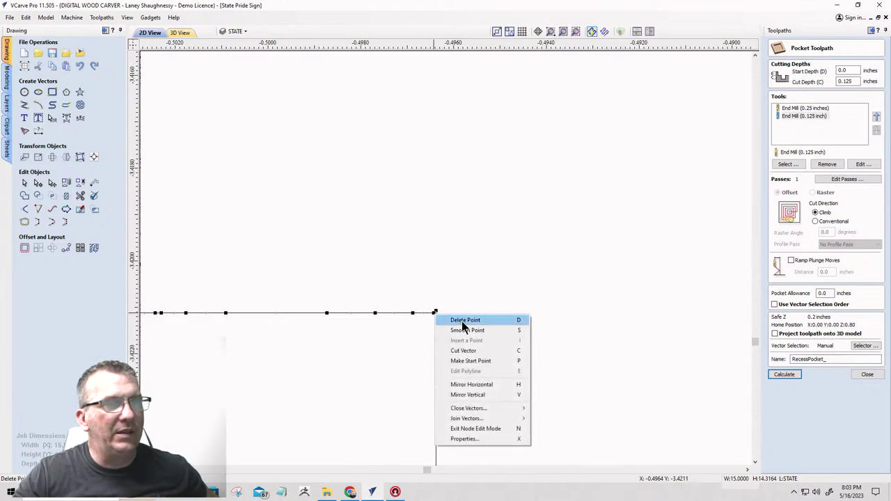
click(461, 323)
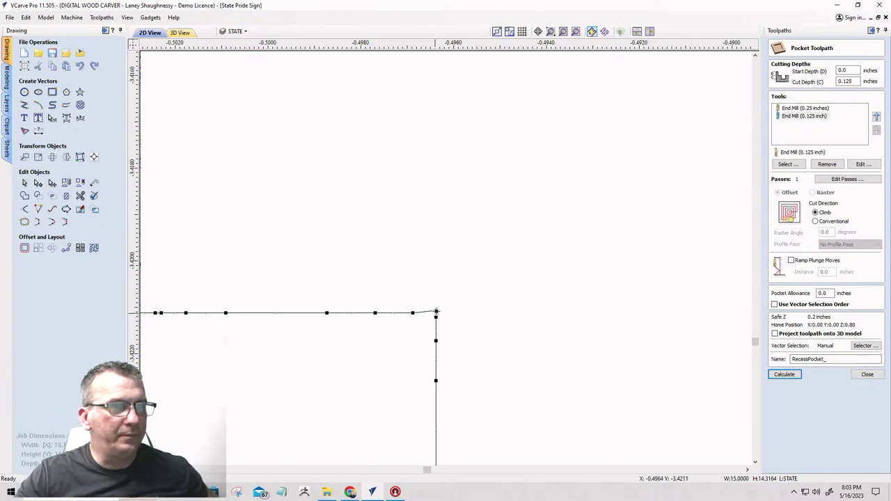
right_click(436, 312)
click(454, 320)
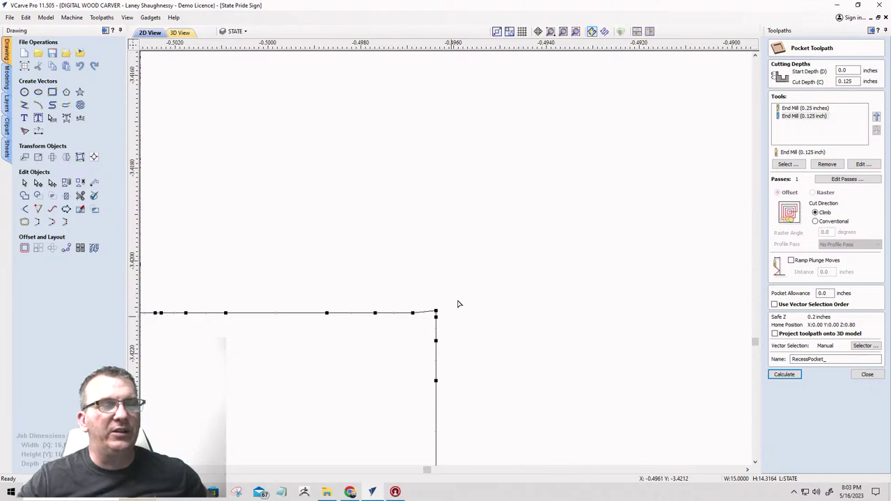
- Zoom out to show the whole flag-filled Texas outline inside the 0.1875-inch offset line
scroll(439, 283, down, 2)
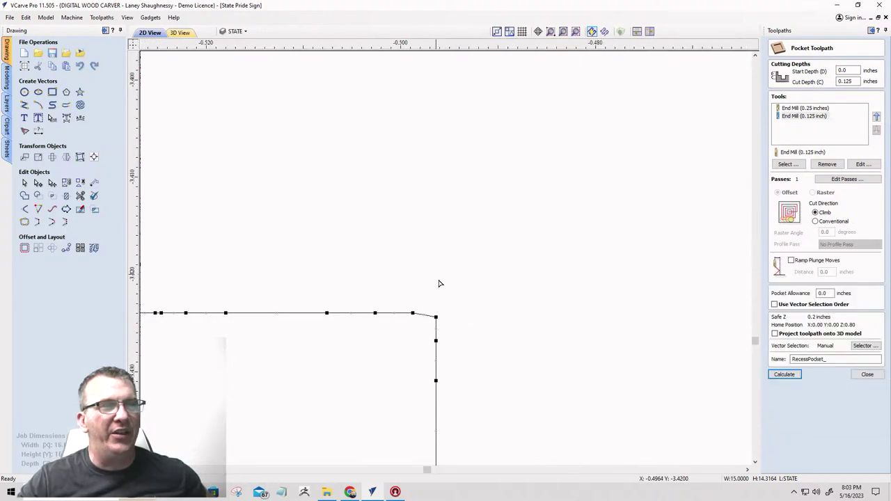
scroll(426, 309, down, 1)
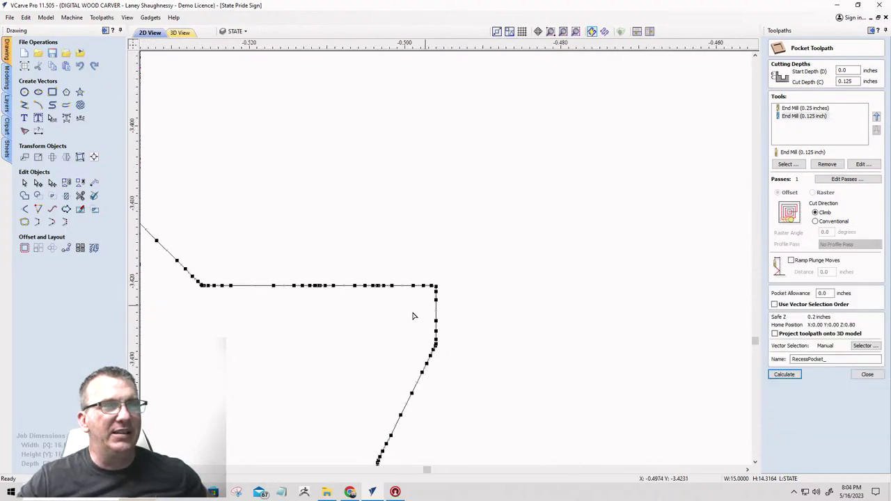
scroll(410, 309, down, 1)
scroll(402, 319, down, 1)
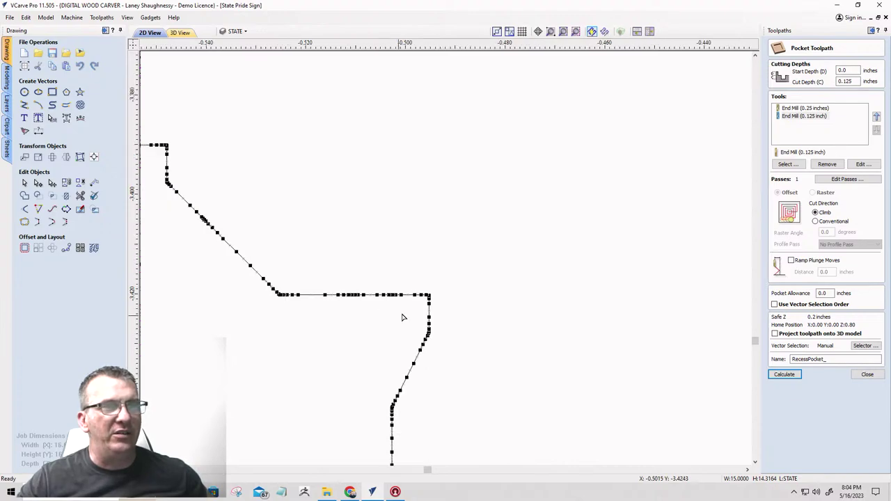
scroll(388, 341, down, 1)
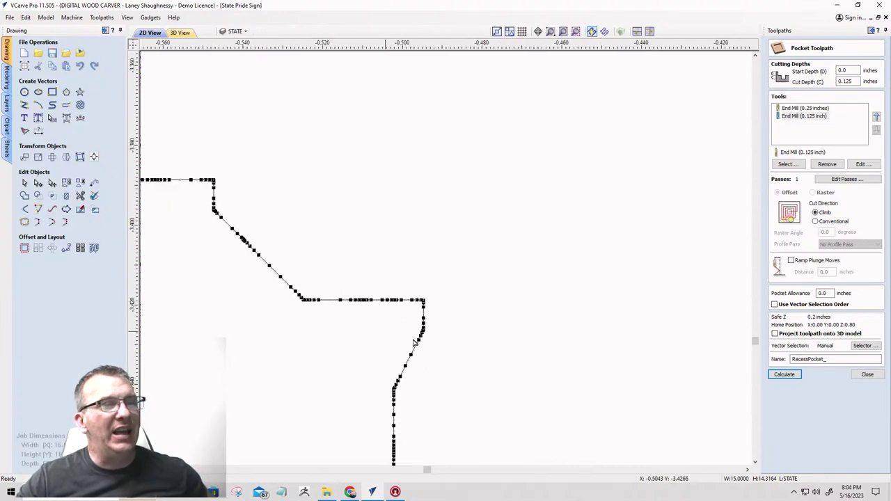
scroll(415, 341, down, 1)
scroll(436, 332, down, 1)
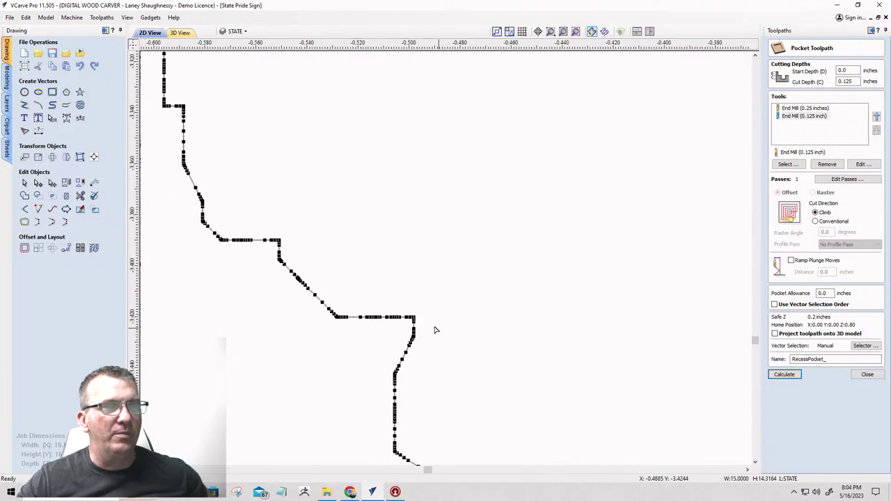
scroll(431, 345, down, 1)
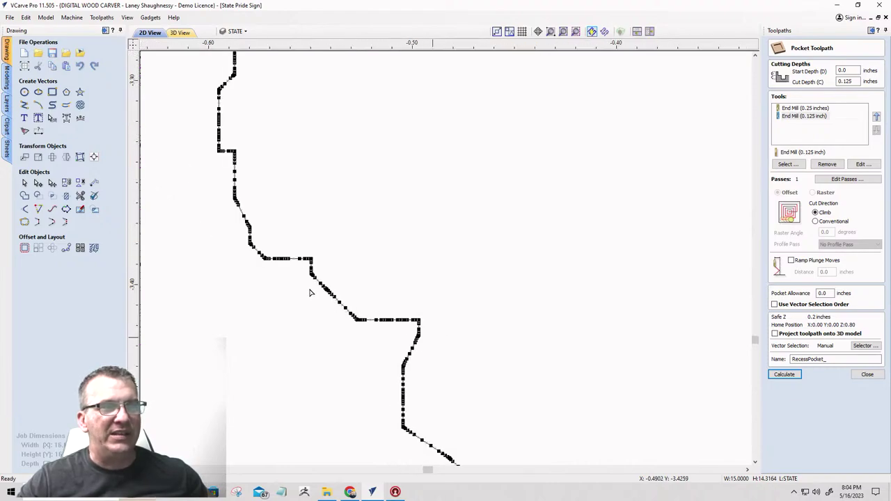
scroll(312, 293, down, 1)
scroll(390, 286, down, 1)
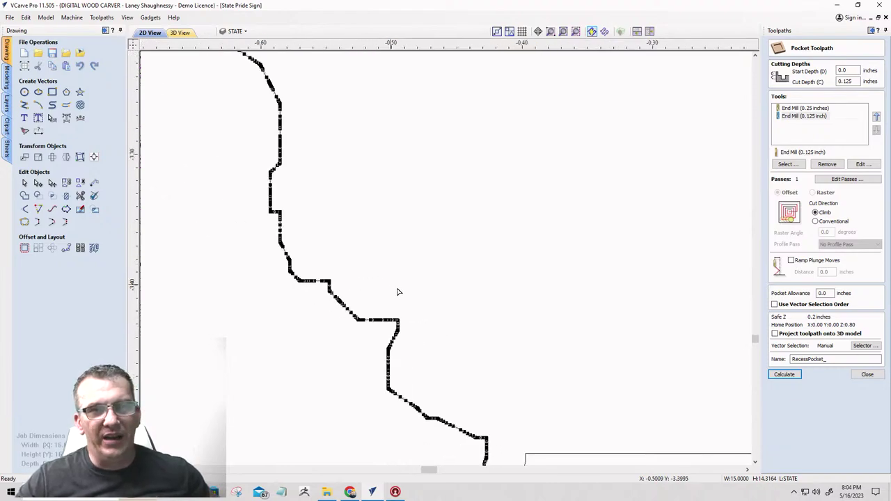
scroll(401, 293, down, 1)
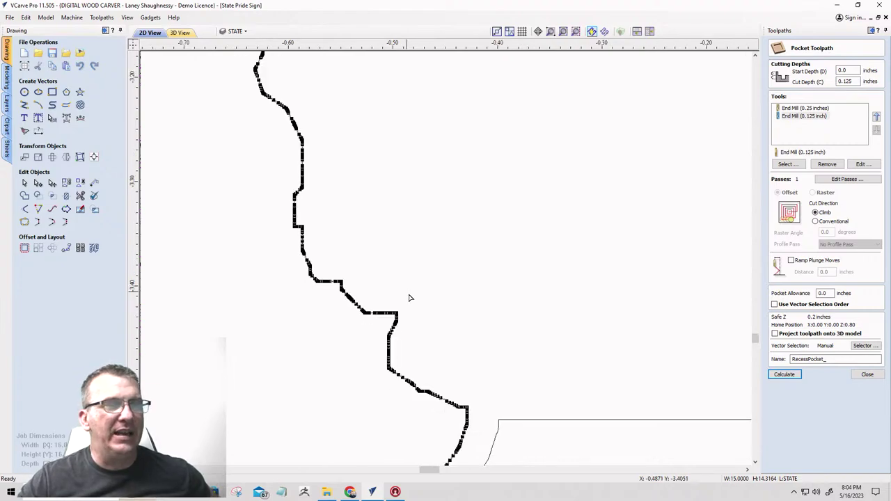
scroll(410, 298, down, 1)
scroll(409, 298, down, 1)
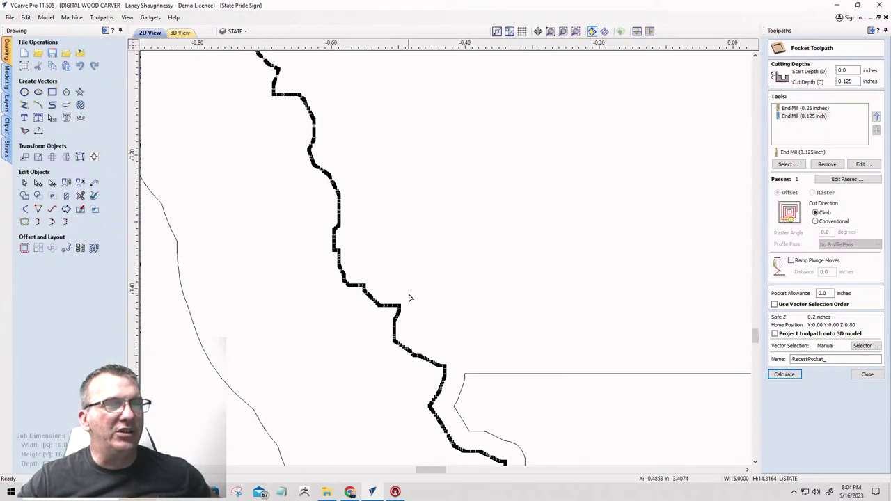
scroll(410, 298, down, 1)
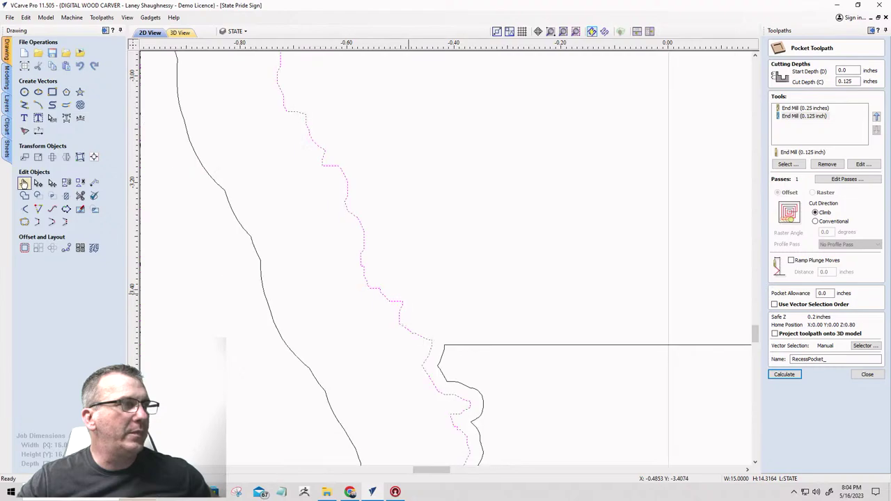
scroll(421, 303, down, 15)
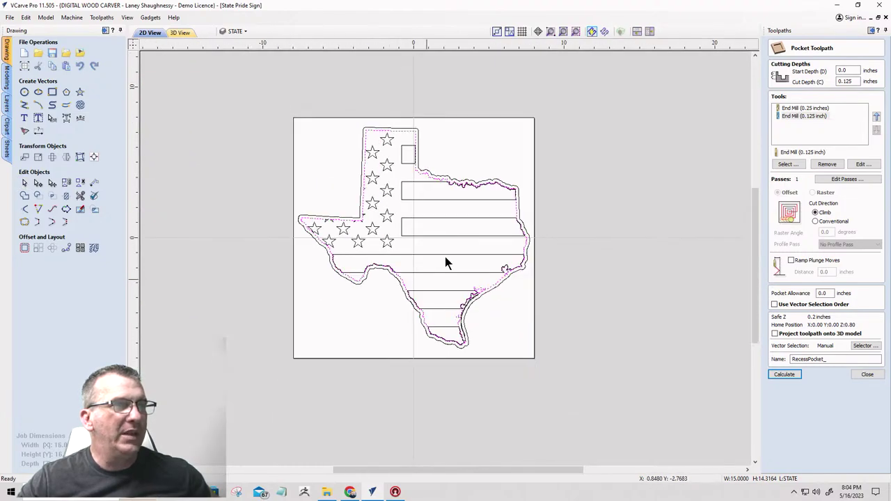
scroll(446, 260, up, 3)
scroll(455, 182, down, 1)
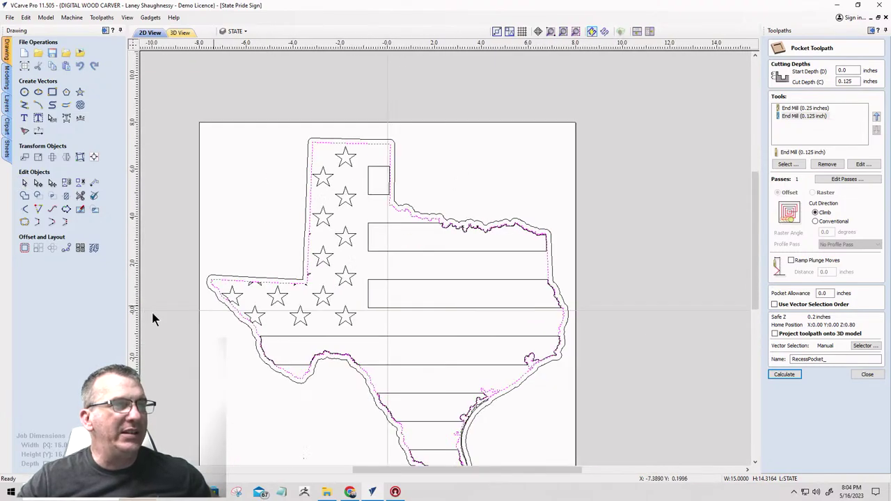
- Re-validate the outline in V-Carving mode (58 overlaps, 6 intersections), inspect the top marker, then close
click(96, 197)
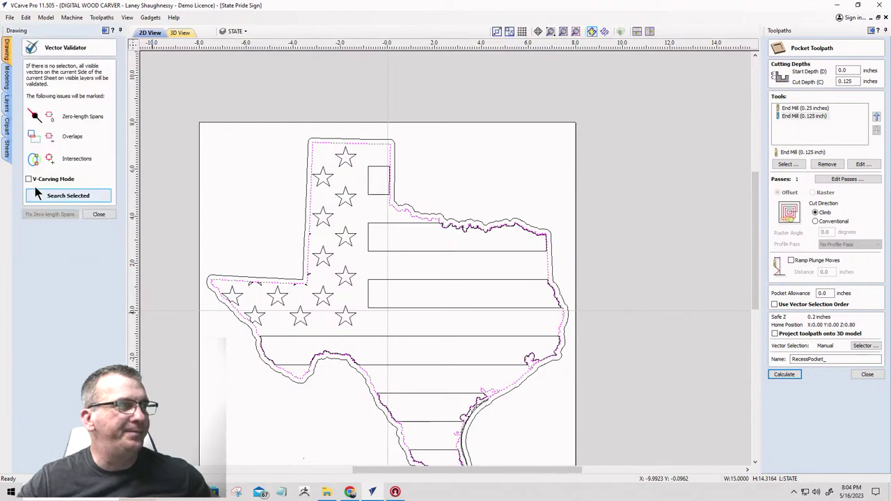
click(29, 180)
click(63, 196)
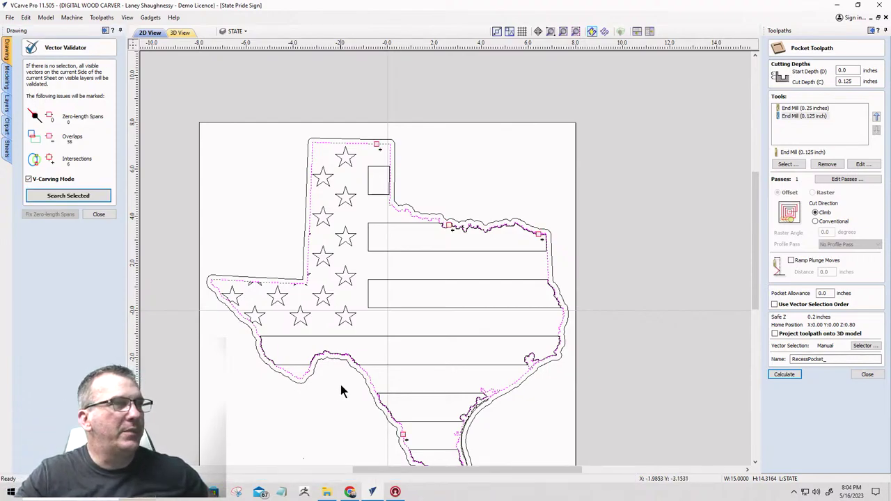
scroll(375, 139, up, 10)
scroll(450, 182, up, 6)
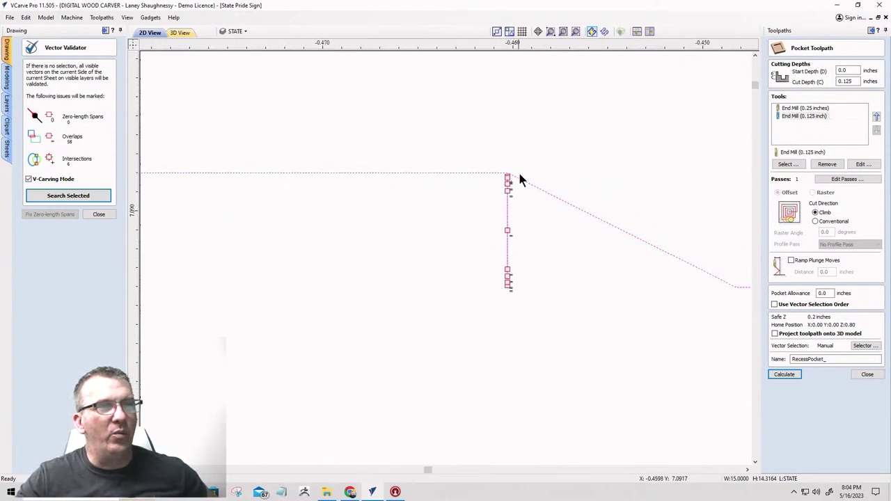
scroll(519, 169, up, 3)
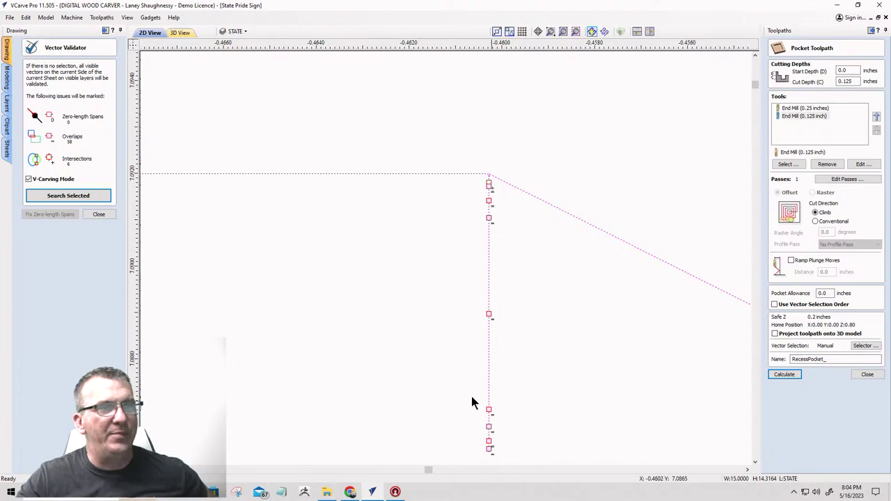
scroll(424, 233, down, 4)
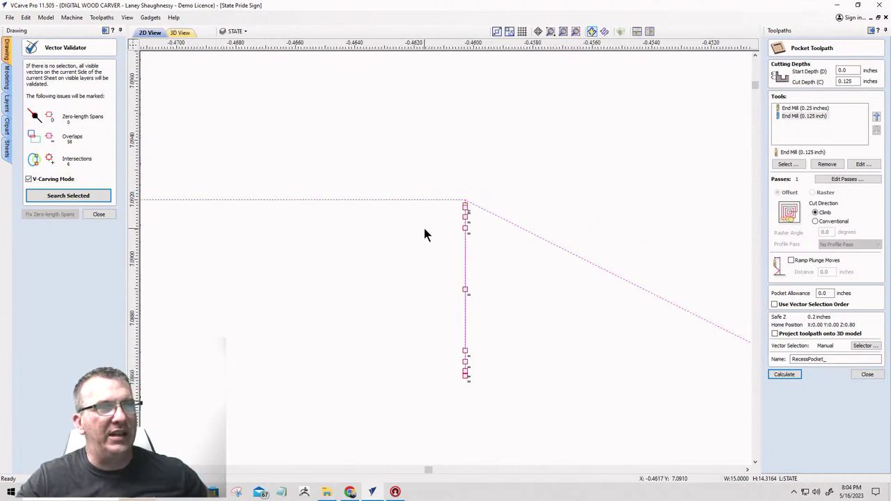
click(98, 215)
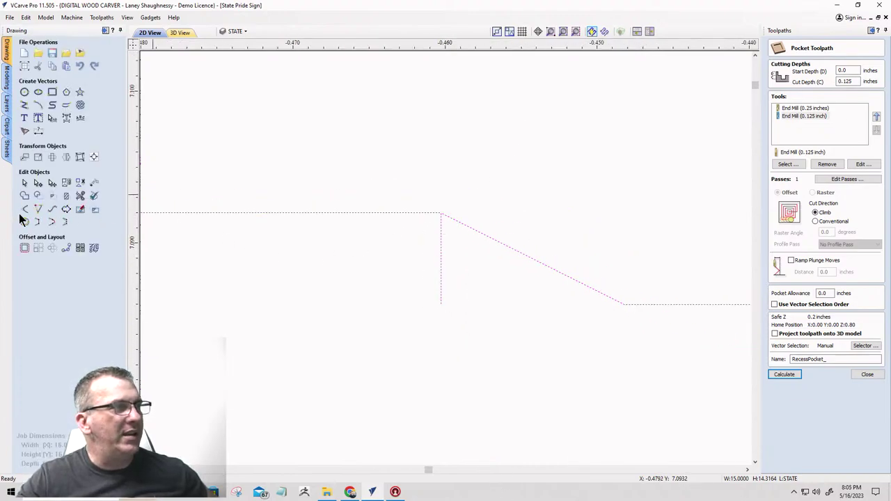
- Node-edit the outline and repeatedly delete the spur's bottom node, undoing the last deletion
click(39, 182)
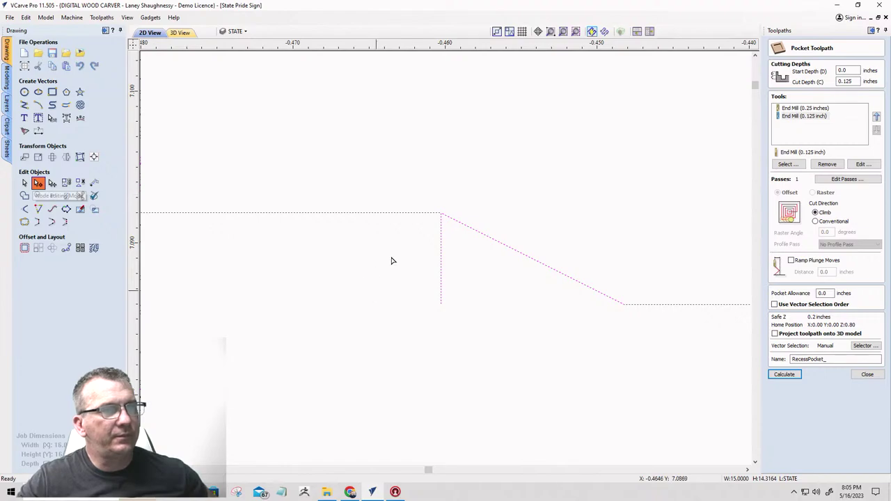
click(447, 217)
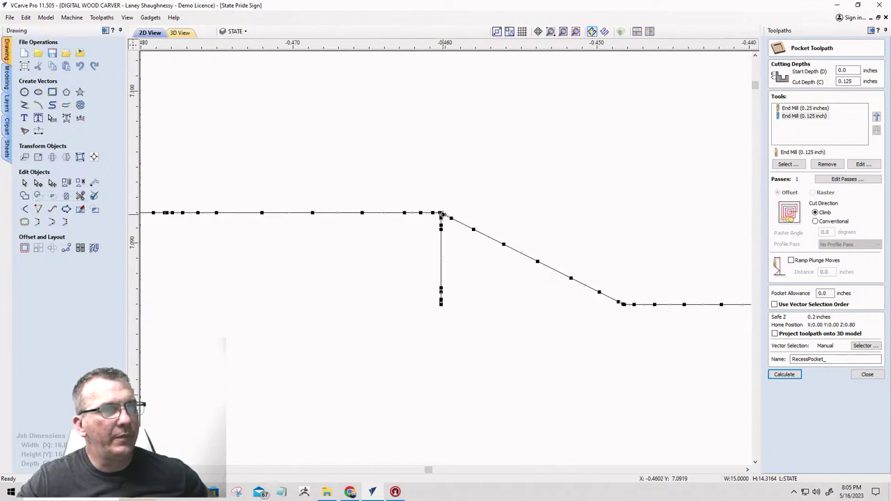
right_click(441, 301)
click(468, 313)
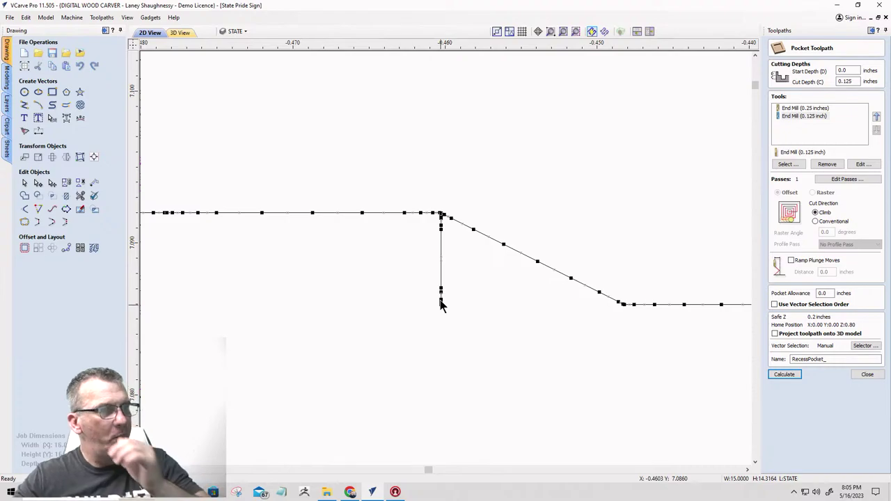
right_click(442, 303)
click(461, 307)
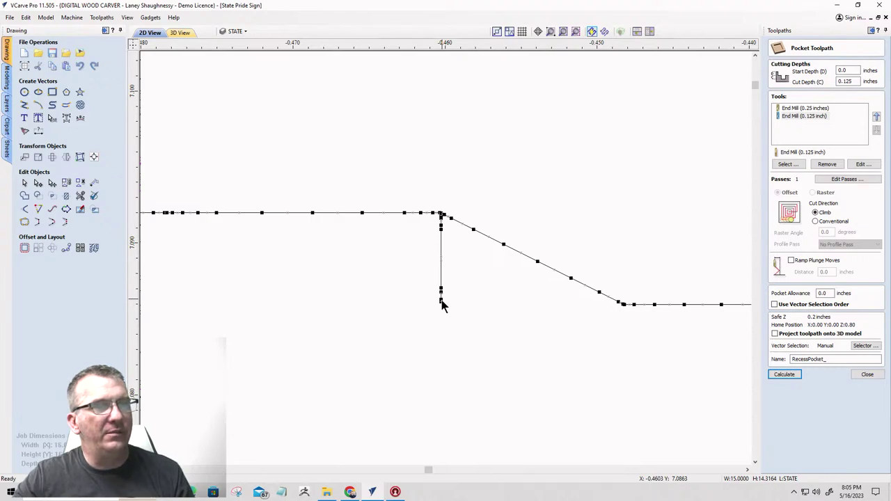
right_click(442, 304)
click(460, 308)
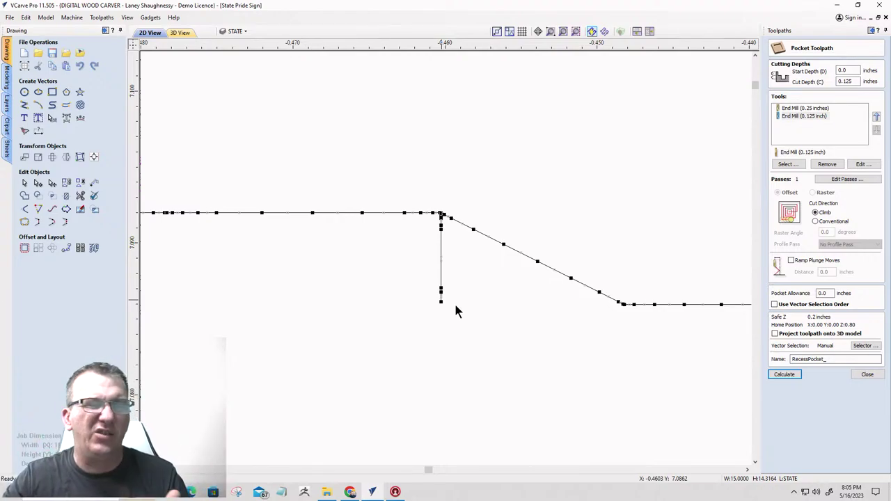
key(ctrl+z)
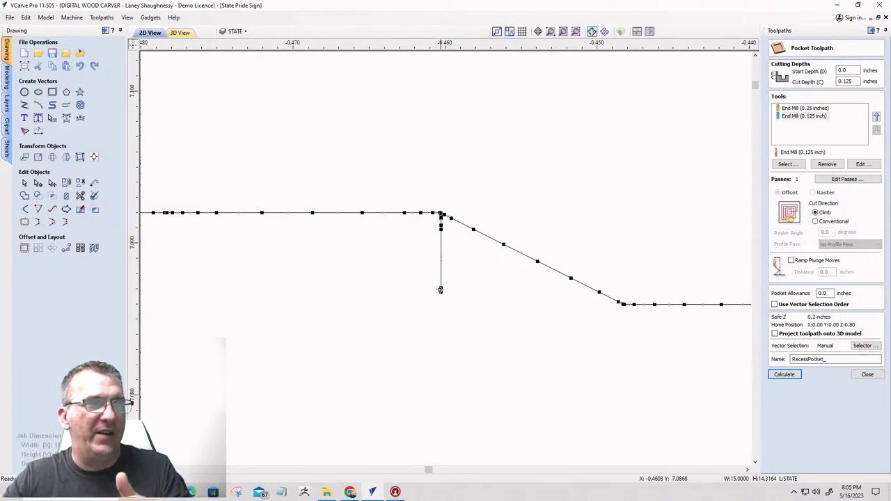
- Delete the next node at the spur's bottom, then reselect the outline to expose its nodes
right_click(442, 290)
click(454, 295)
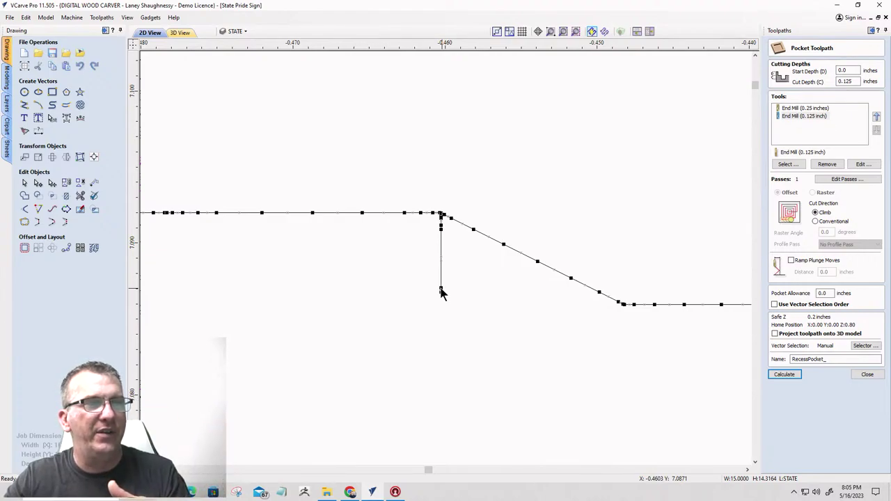
right_click(443, 282)
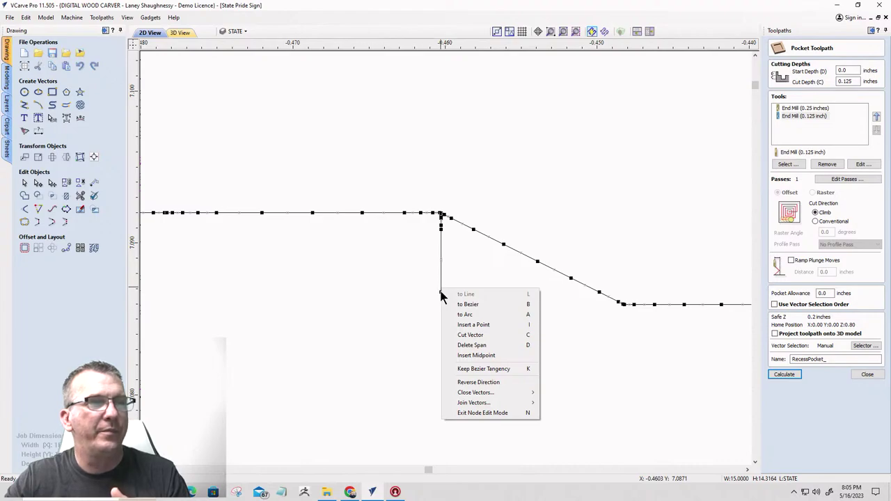
click(429, 312)
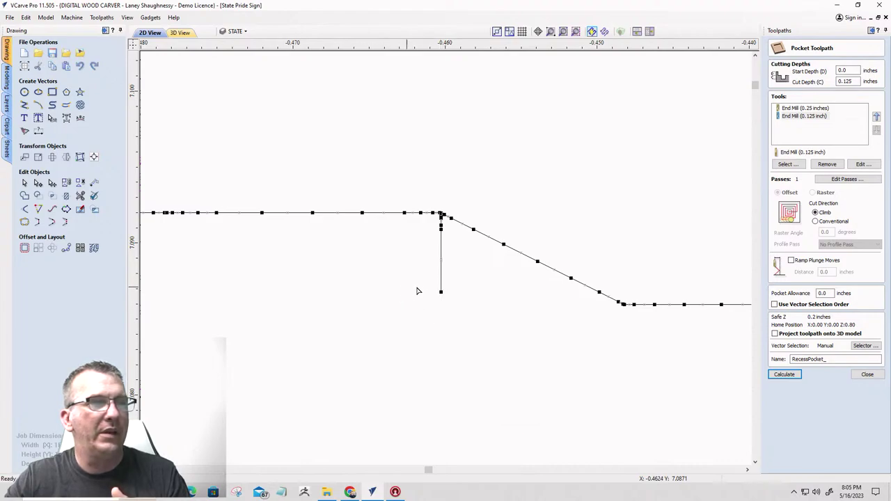
click(432, 296)
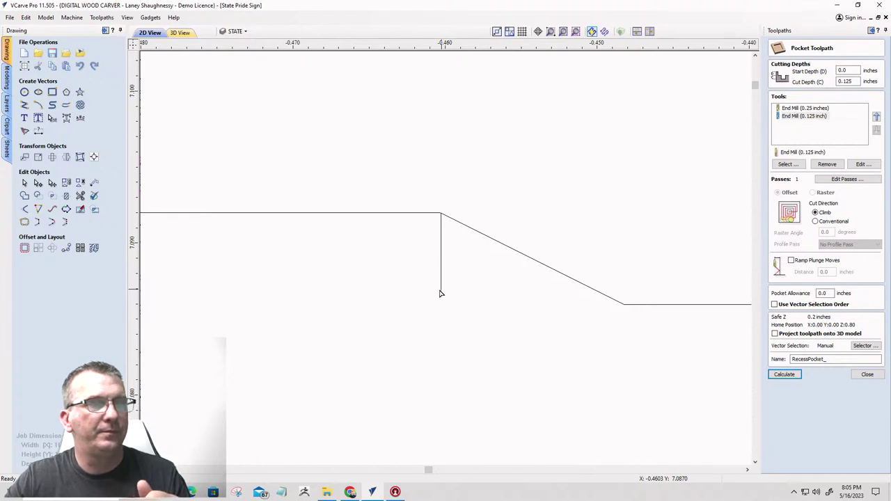
click(441, 245)
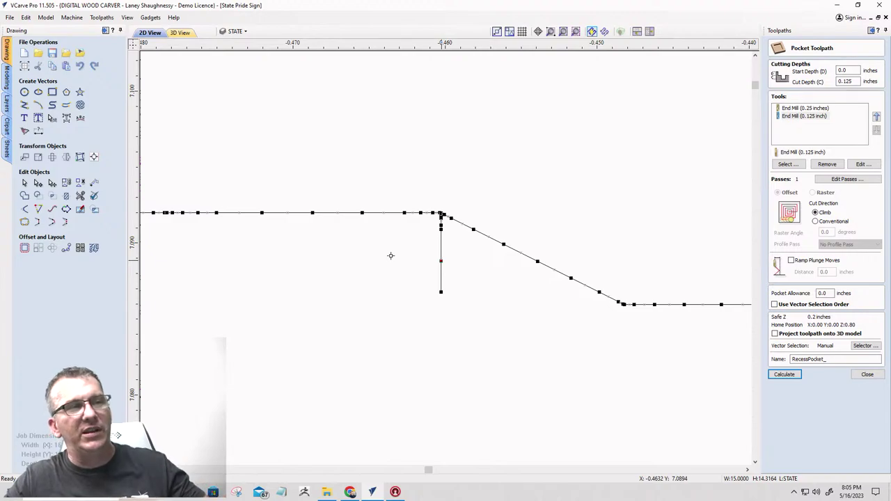
- Pull out the overlapping spur node and delete the small triangle's upper-left span
click(441, 261)
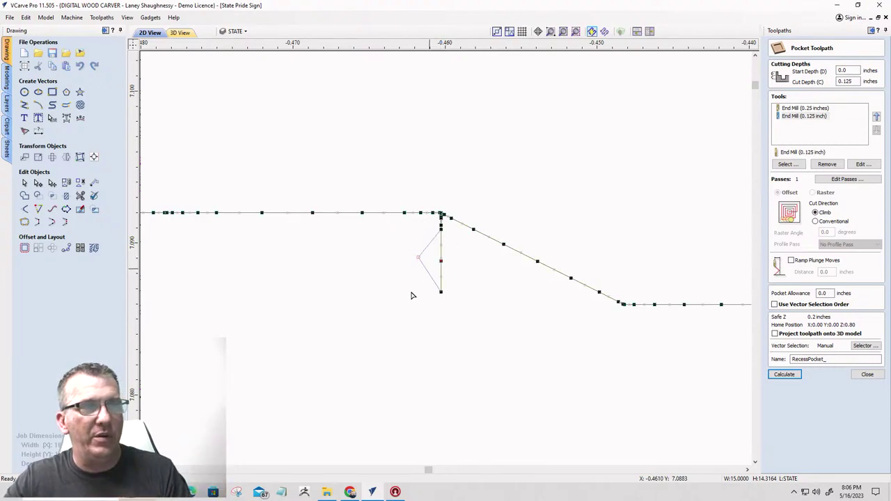
right_click(425, 252)
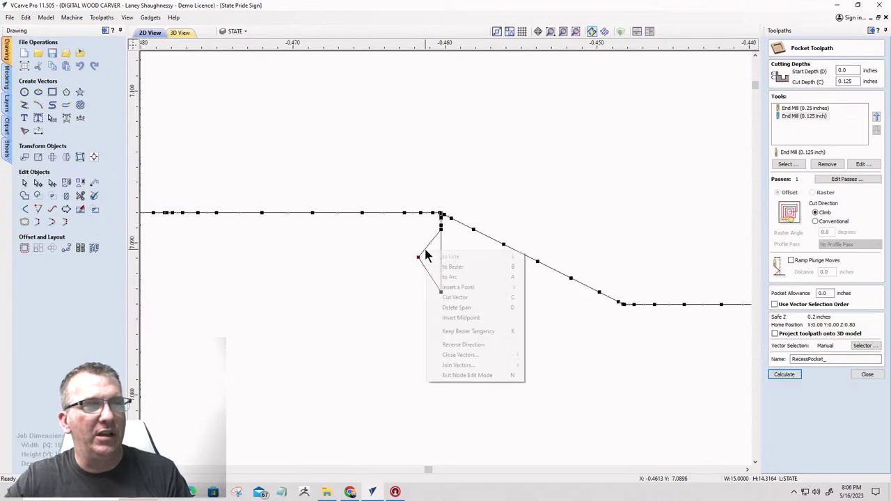
click(434, 307)
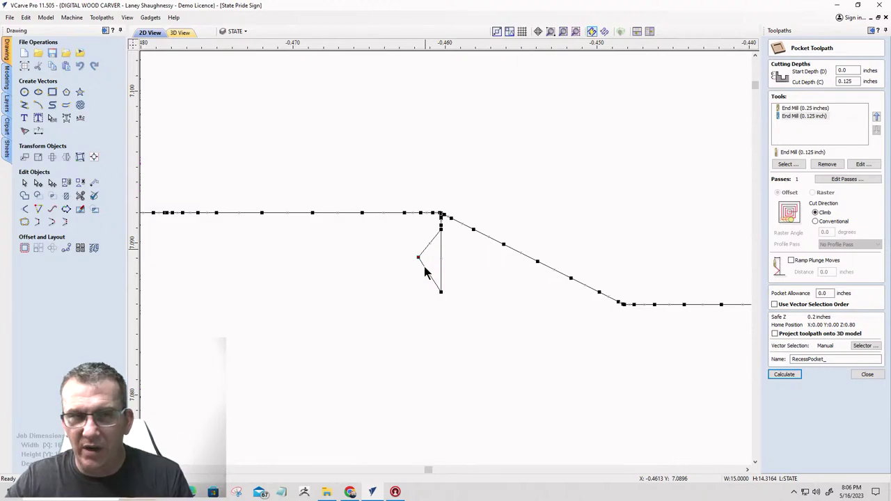
key(d)
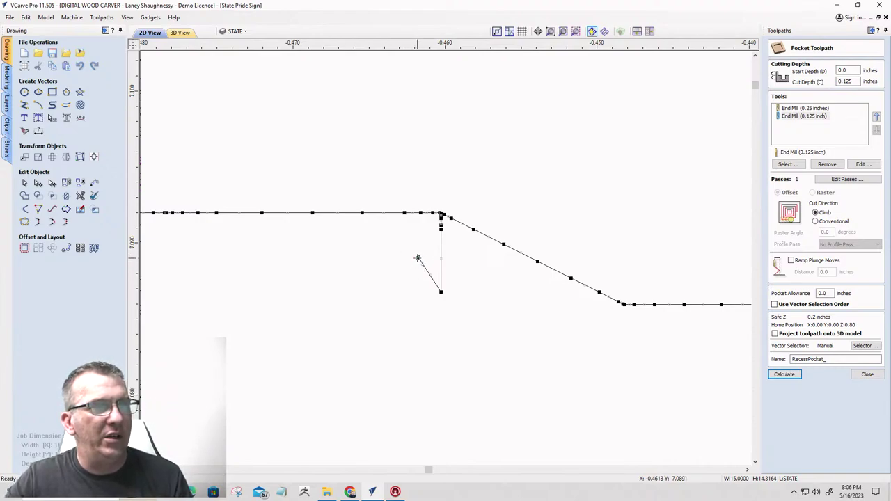
right_click(419, 259)
key(Escape)
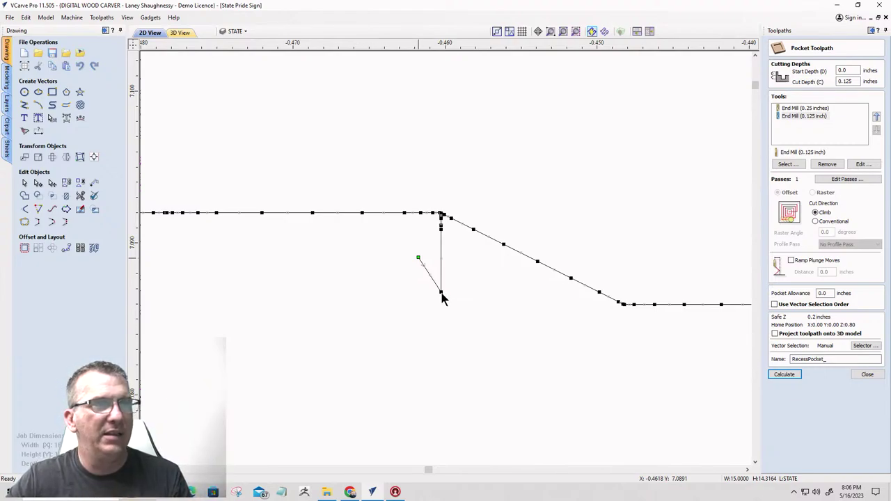
- Delete the triangle's diagonal span and the vertical spur span, leaving a tiny stub
right_click(443, 296)
click(460, 300)
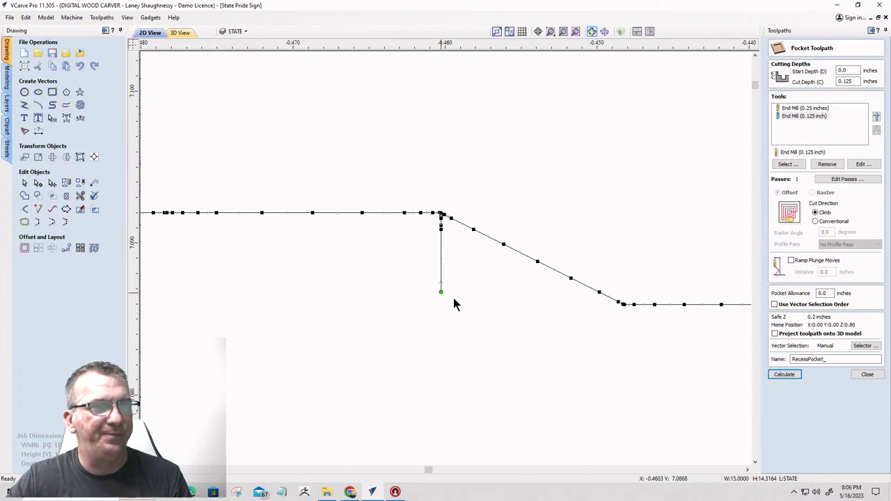
right_click(442, 234)
click(458, 237)
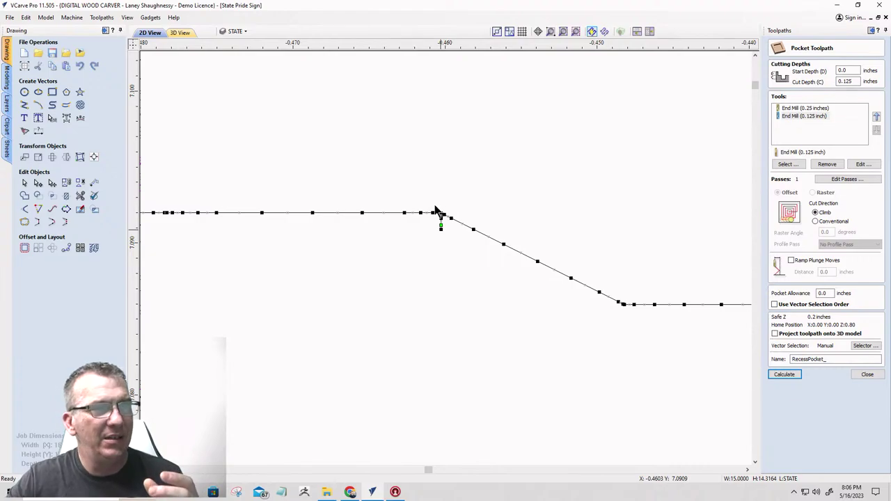
scroll(444, 223, up, 1)
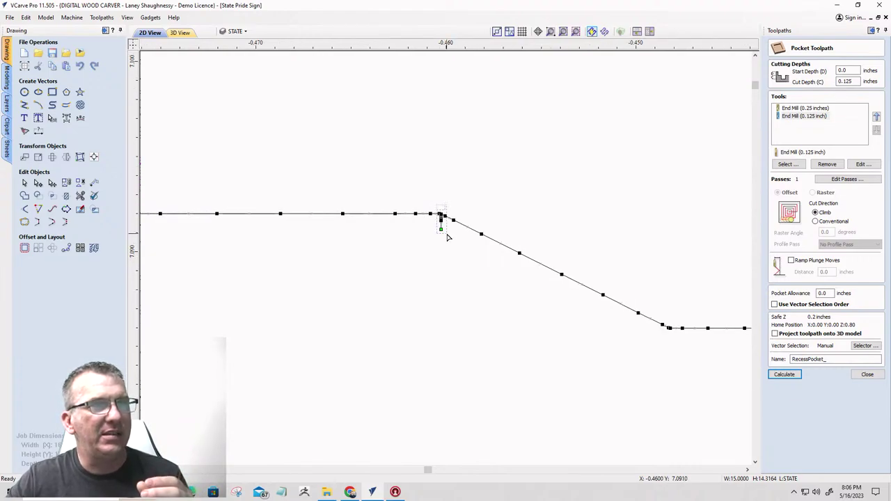
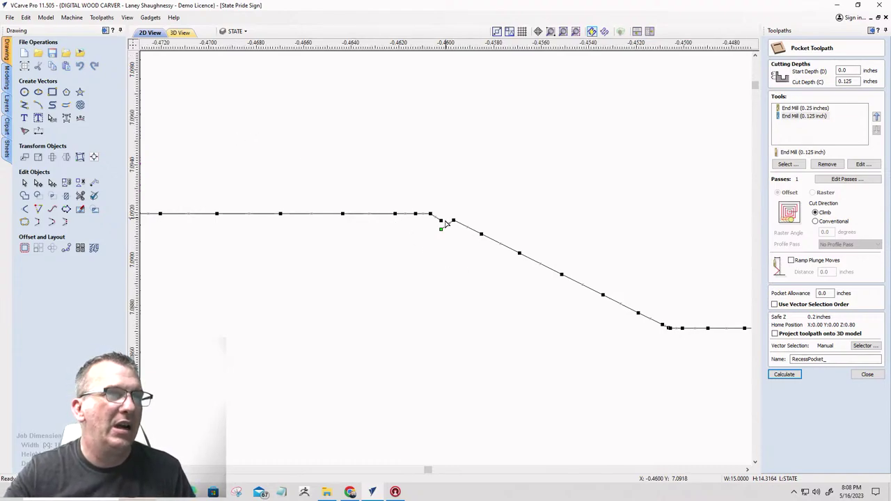
- Delete the jogged span and the leftover stub node from the Texas outline
scroll(445, 224, up, 1)
scroll(440, 229, up, 1)
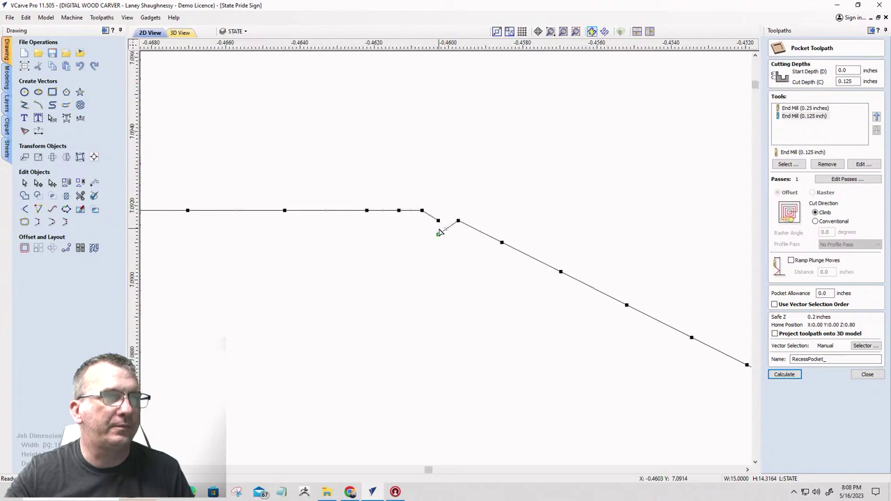
scroll(449, 227, up, 1)
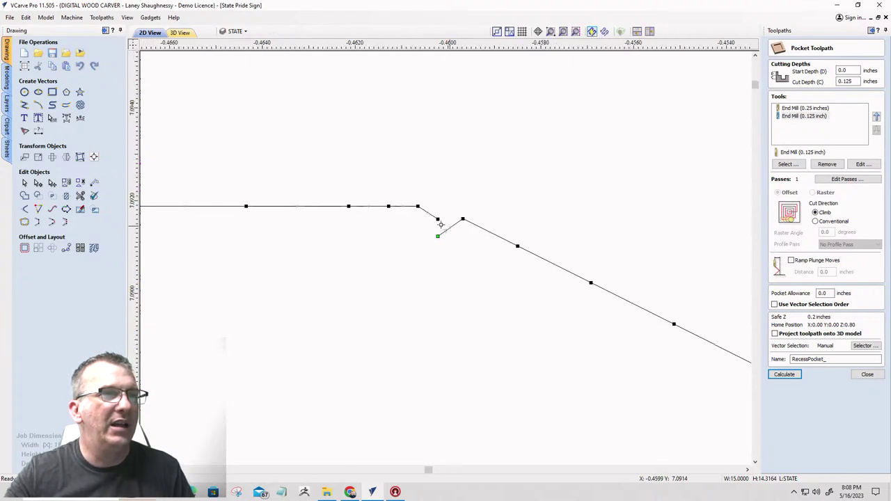
scroll(446, 230, up, 1)
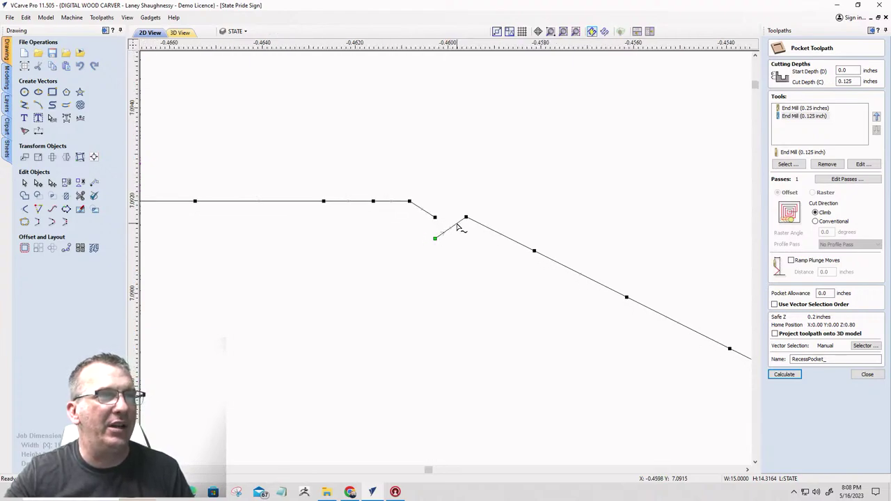
right_click(456, 226)
click(470, 280)
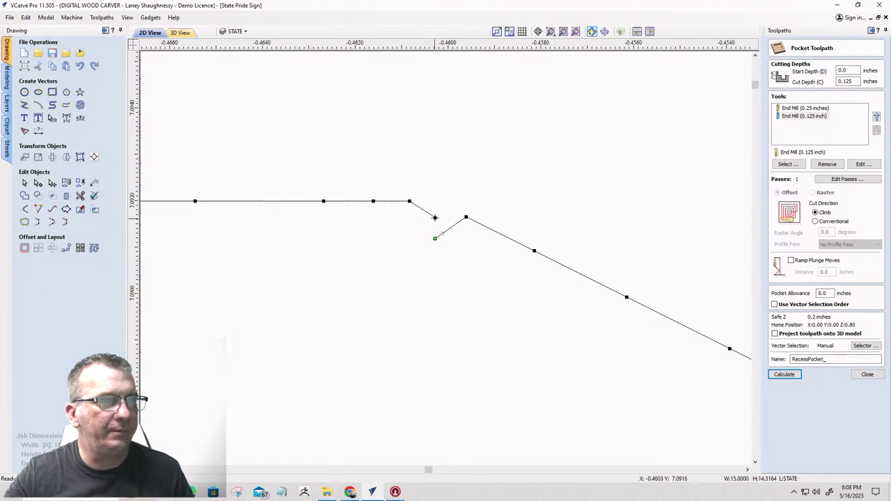
key(Delete)
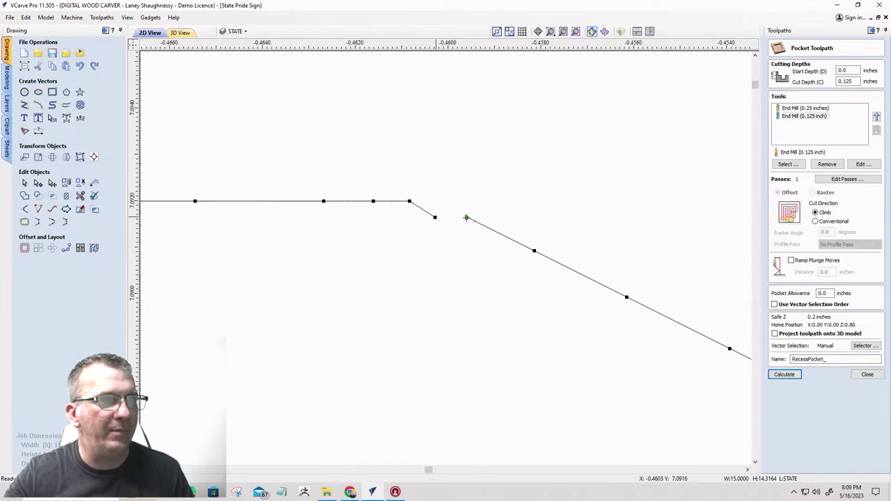
- Drag the open end node onto the start node to rejoin the outline, then deselect it
drag(466, 218, 466, 217)
click(424, 263)
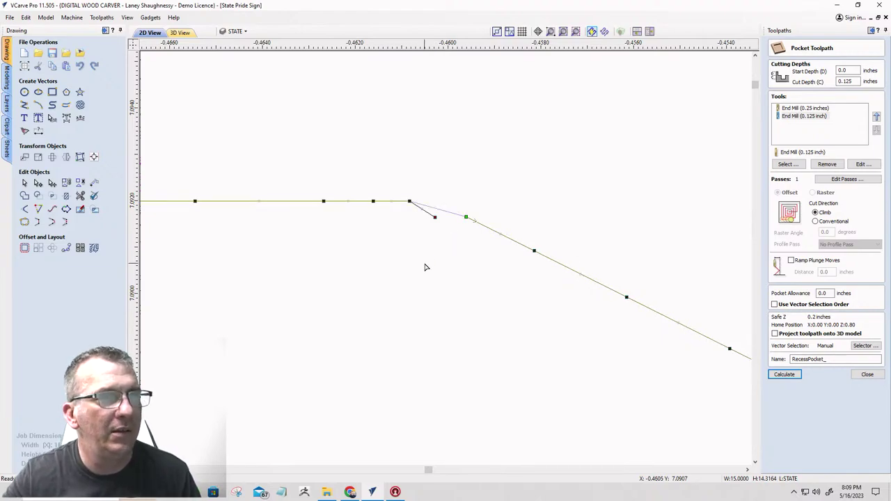
click(426, 267)
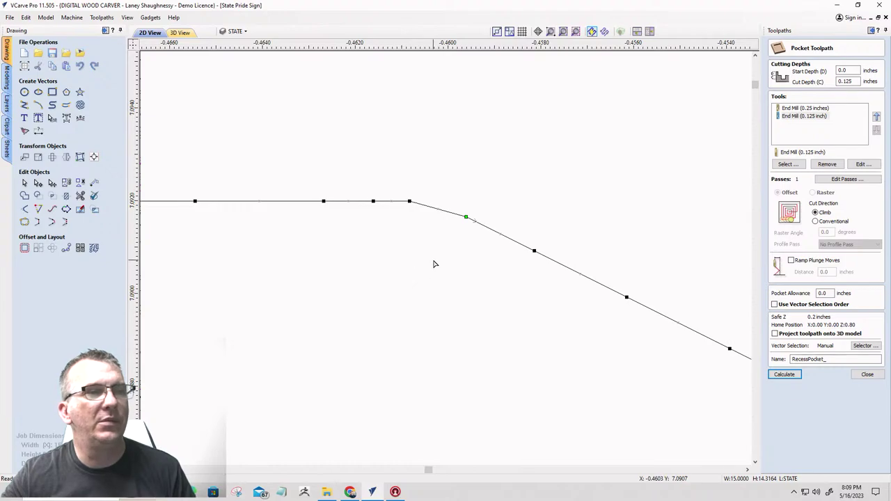
scroll(434, 258, down, 10)
scroll(424, 230, down, 15)
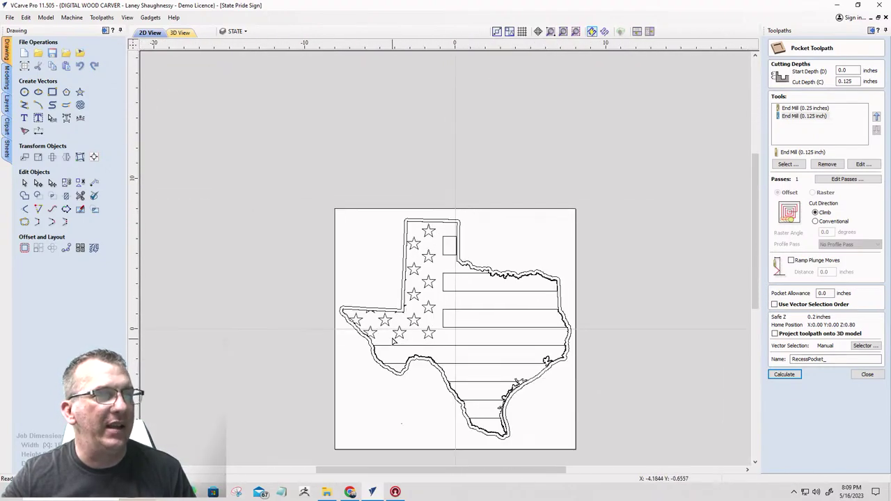
- Select the inner Texas outline with the Select tool to check it picks up as one closed vector
scroll(398, 272, up, 7)
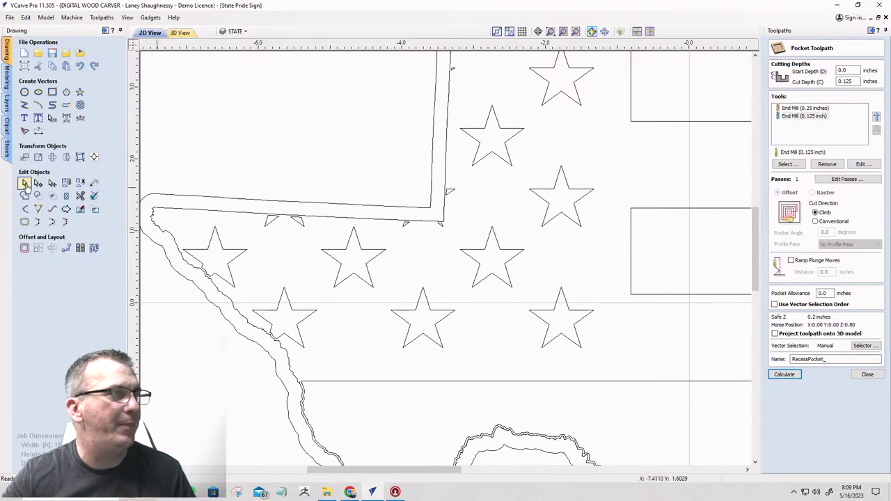
click(333, 220)
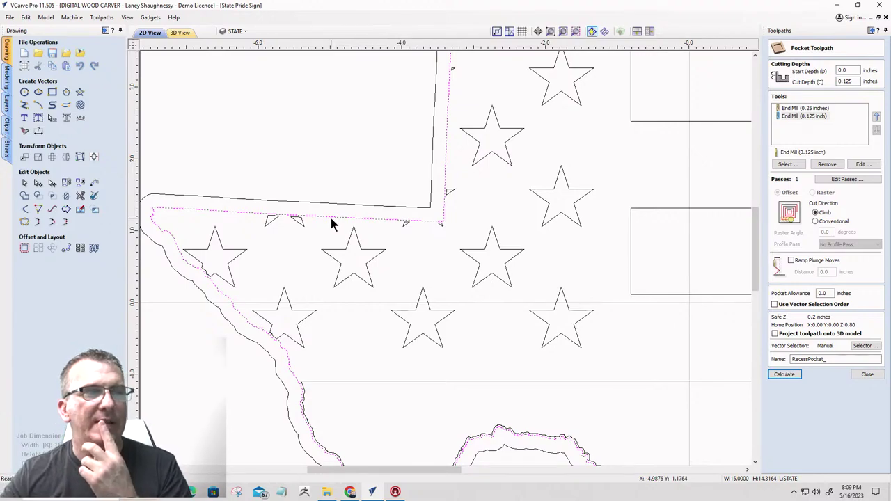
scroll(332, 220, down, 1)
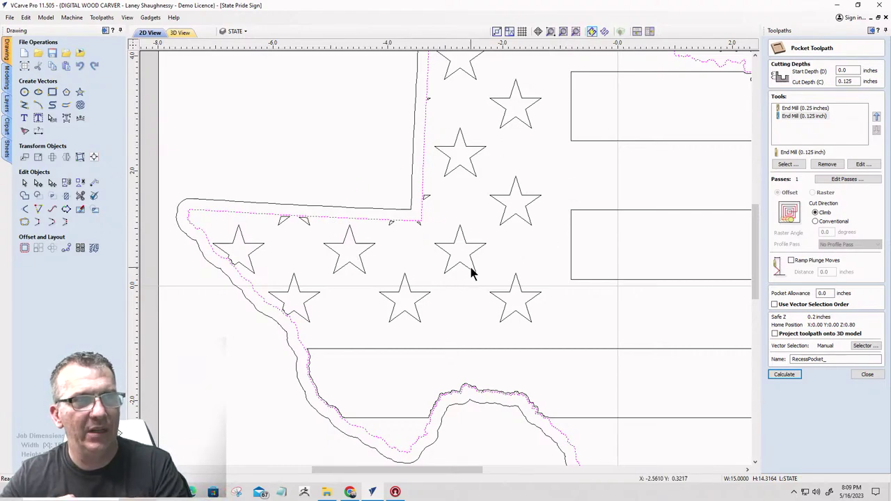
scroll(472, 271, down, 3)
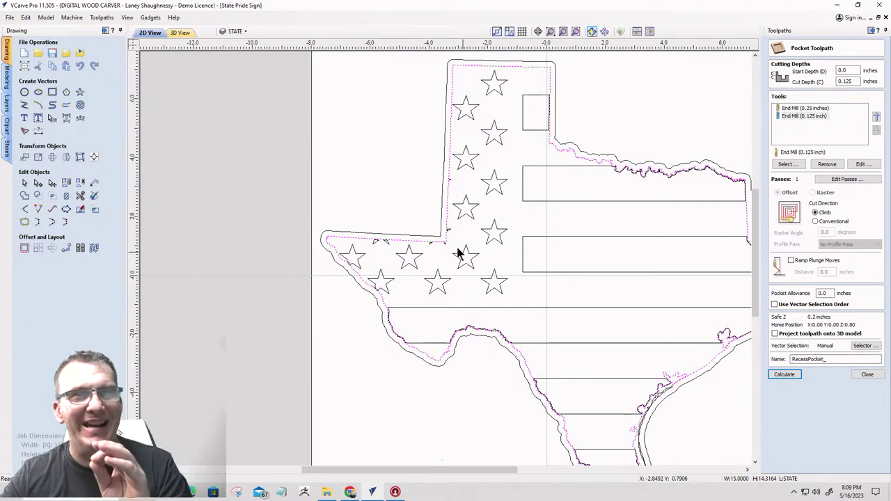
scroll(439, 153, down, 2)
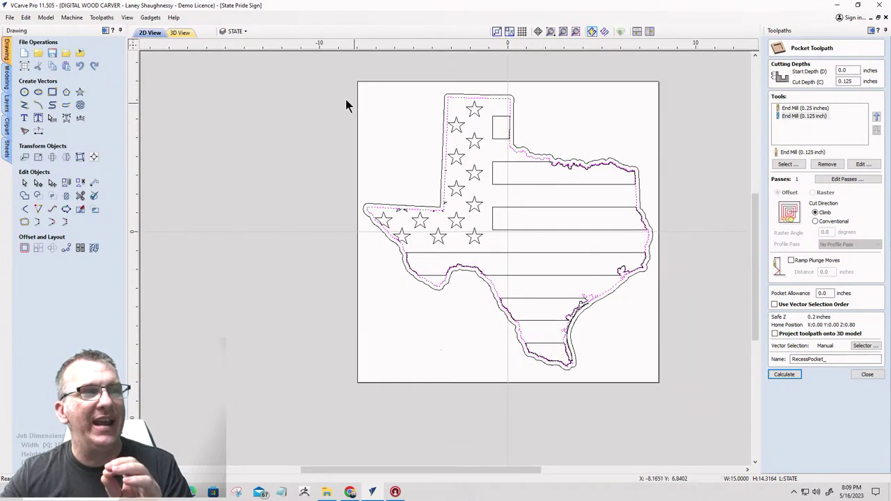
drag(303, 64, 653, 367)
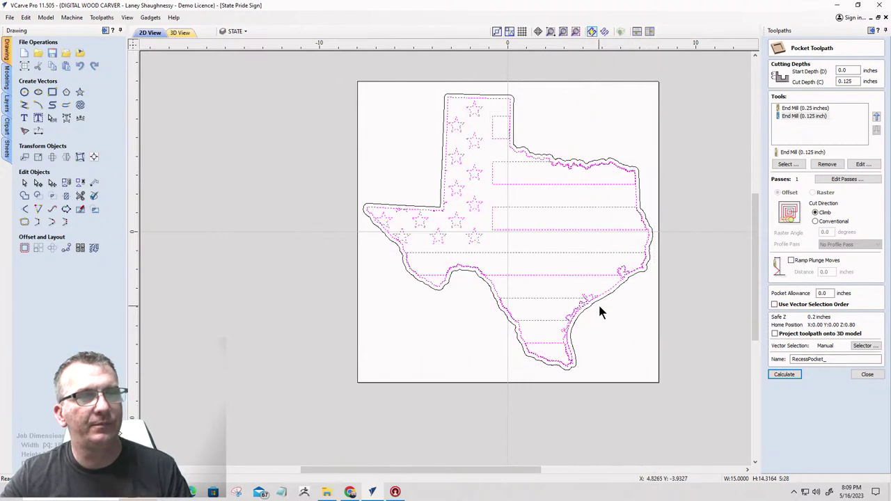
scroll(592, 292, up, 5)
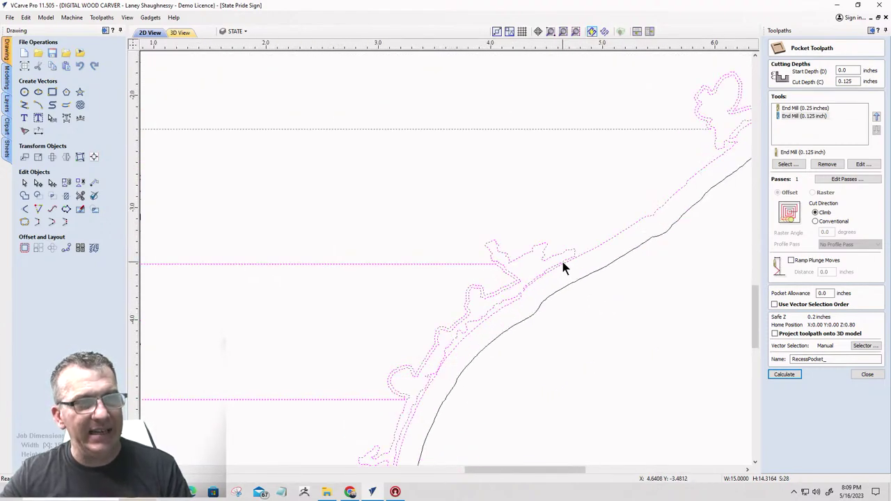
shift+click(594, 250)
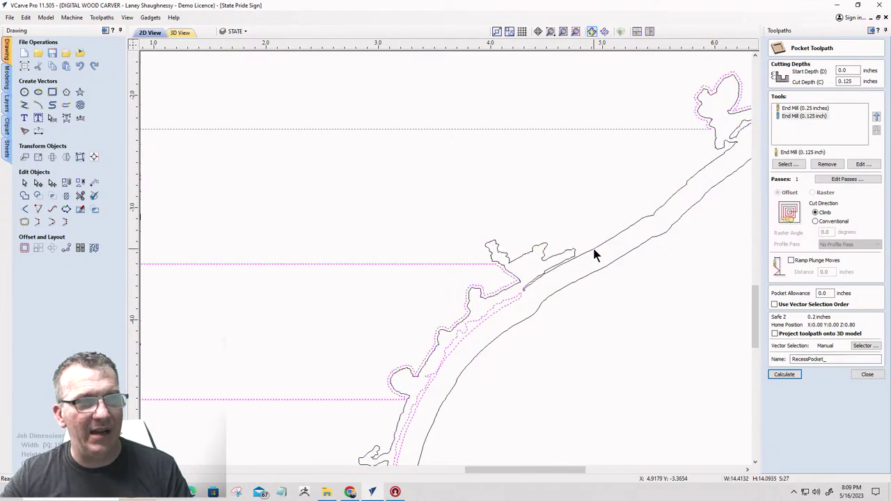
shift+click(506, 301)
scroll(506, 301, down, 4)
scroll(475, 369, up, 5)
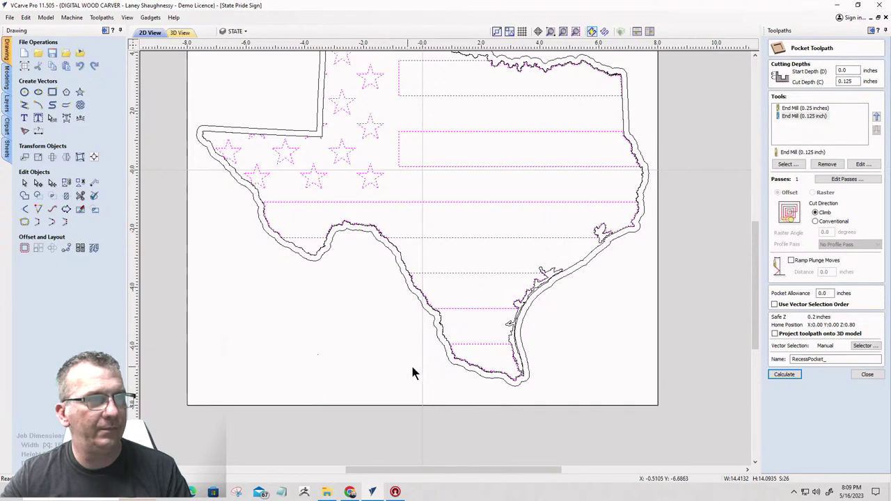
scroll(481, 351, down, 4)
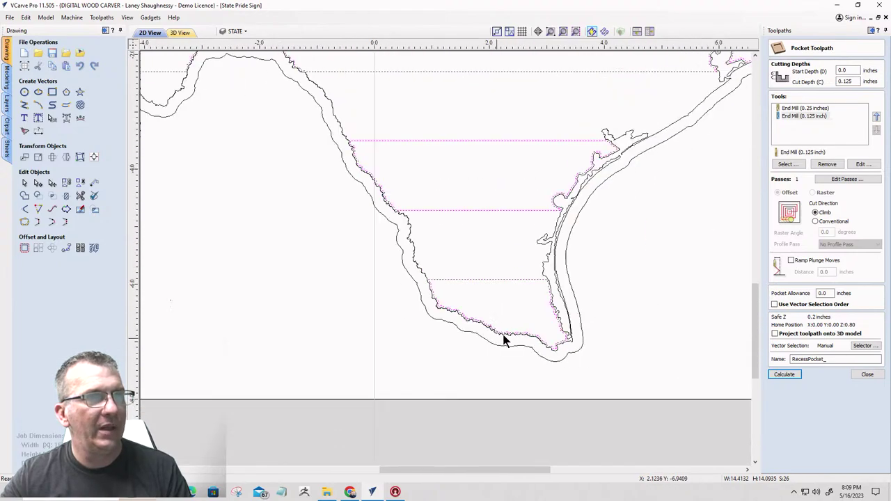
scroll(480, 132, down, 6)
scroll(404, 63, up, 1)
scroll(406, 80, down, 1)
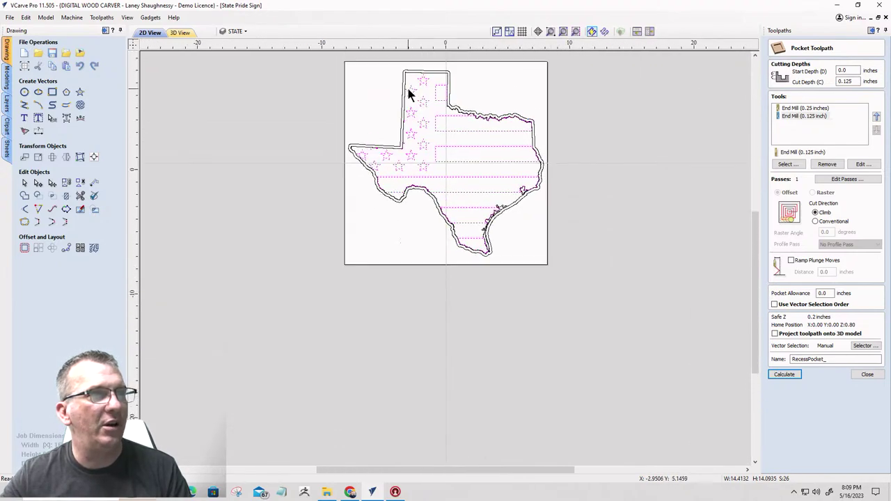
scroll(413, 88, up, 4)
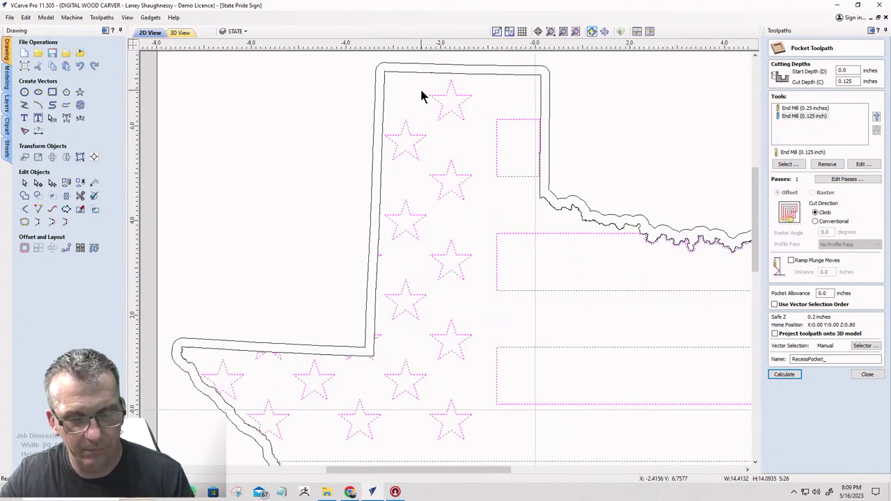
click(421, 94)
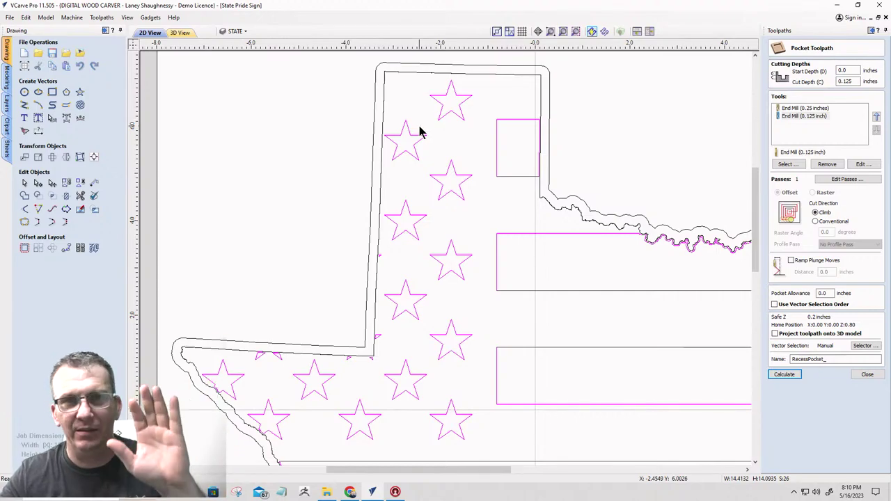
scroll(440, 119, down, 1)
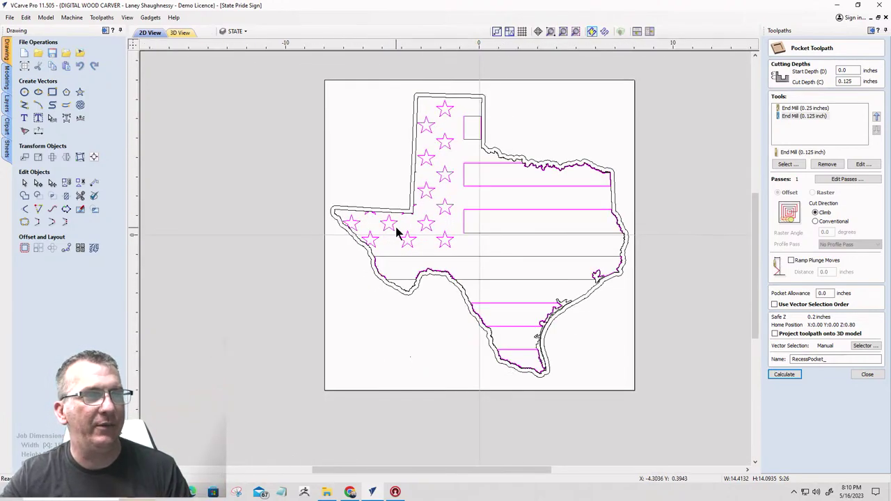
scroll(331, 212, up, 2)
scroll(331, 211, up, 1)
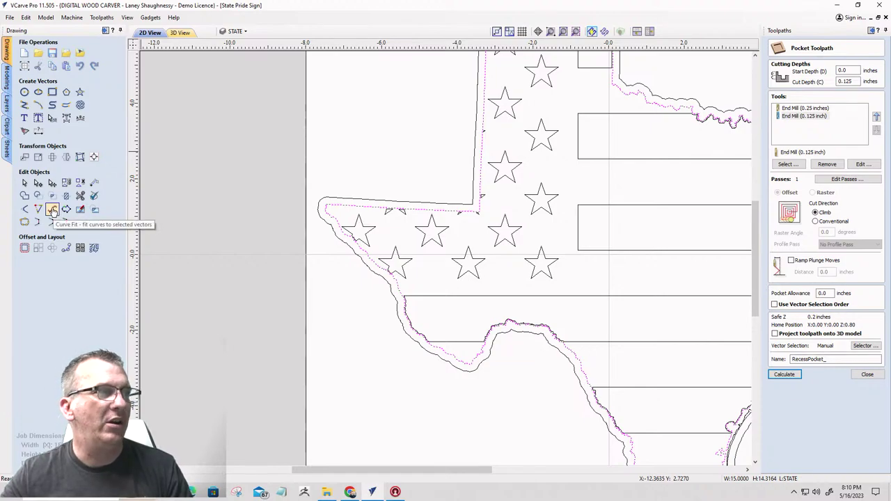
- Open Curve Fit for the inner outline: Circular Arcs, 0.01 inch tolerance, Replace selected vectors
click(53, 212)
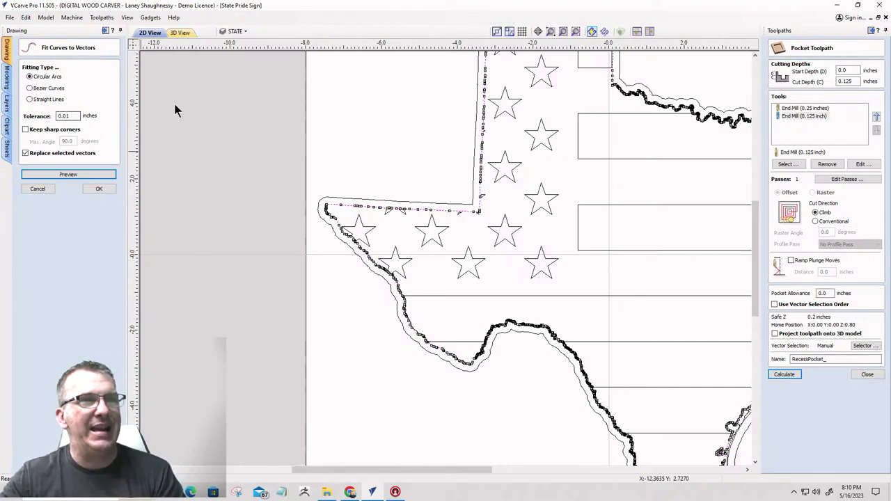
scroll(505, 225, down, 3)
scroll(505, 225, up, 3)
scroll(504, 223, down, 3)
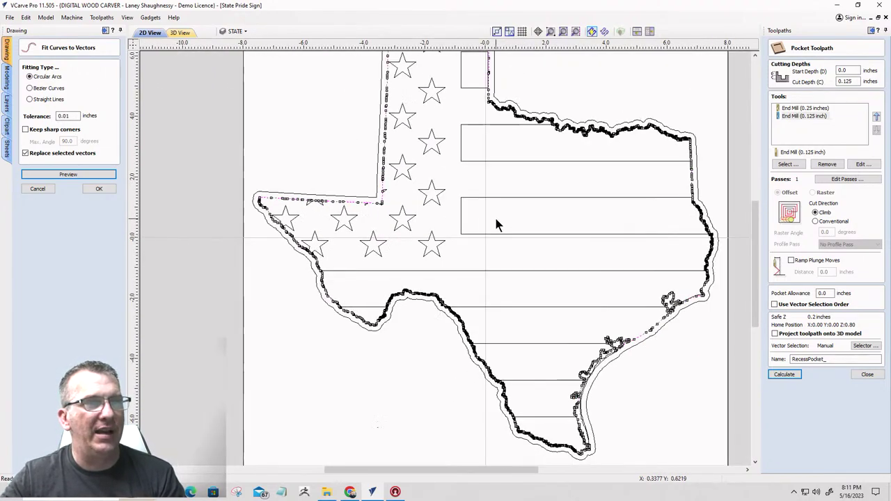
scroll(499, 213, up, 2)
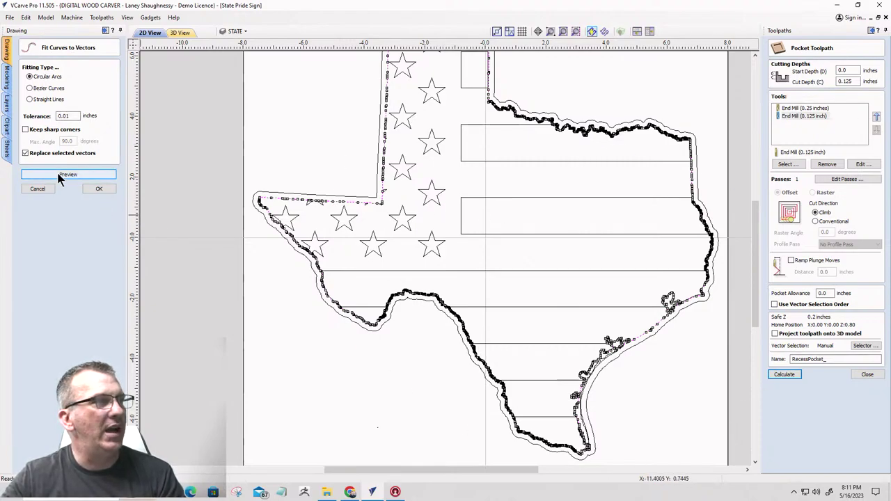
scroll(392, 142, up, 3)
scroll(392, 143, up, 3)
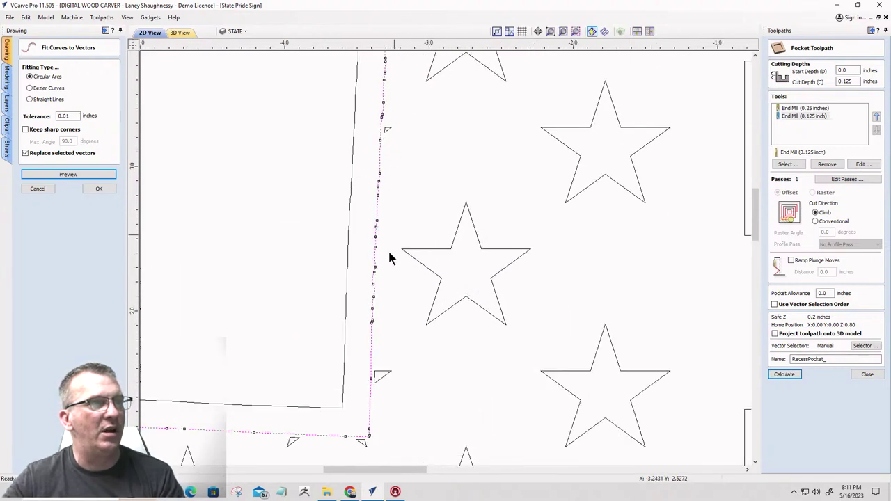
scroll(382, 383, down, 5)
scroll(398, 153, up, 4)
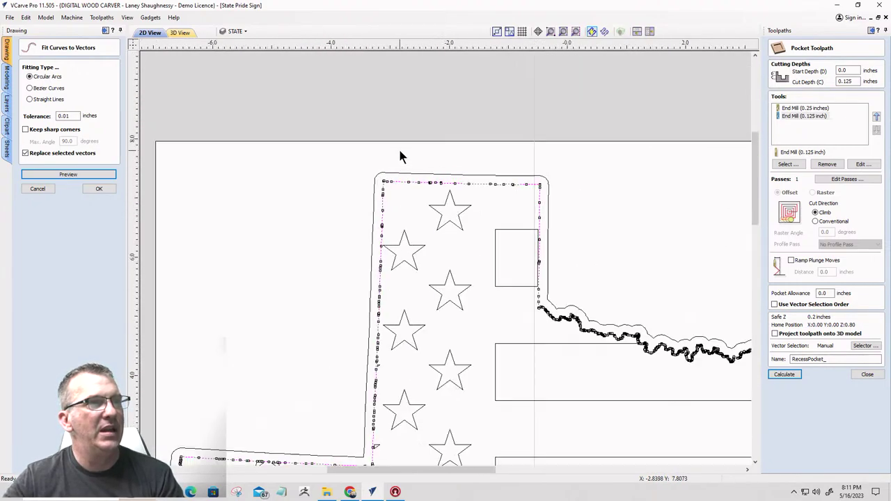
scroll(368, 157, down, 3)
scroll(367, 158, down, 2)
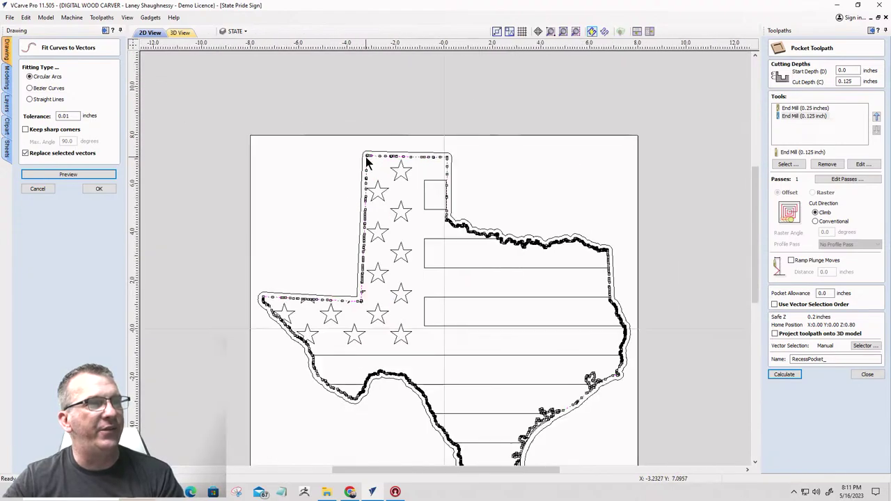
scroll(357, 329, up, 1)
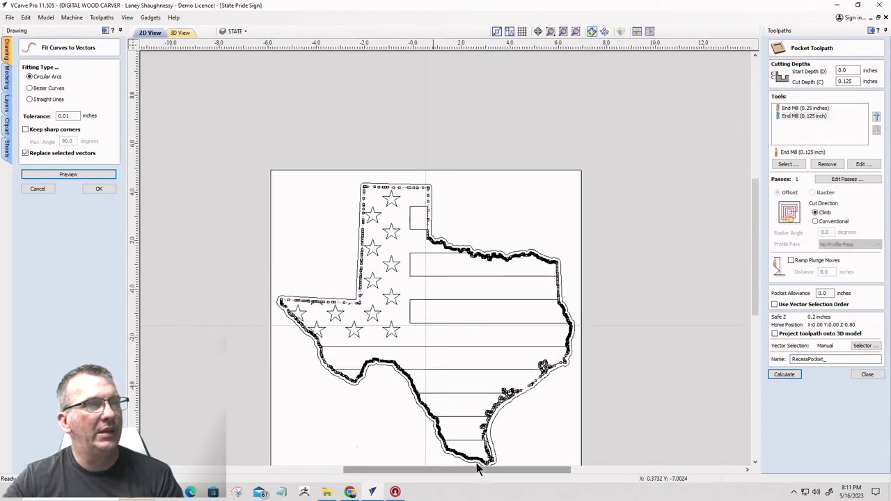
scroll(418, 331, up, 2)
scroll(453, 331, down, 2)
scroll(486, 330, up, 3)
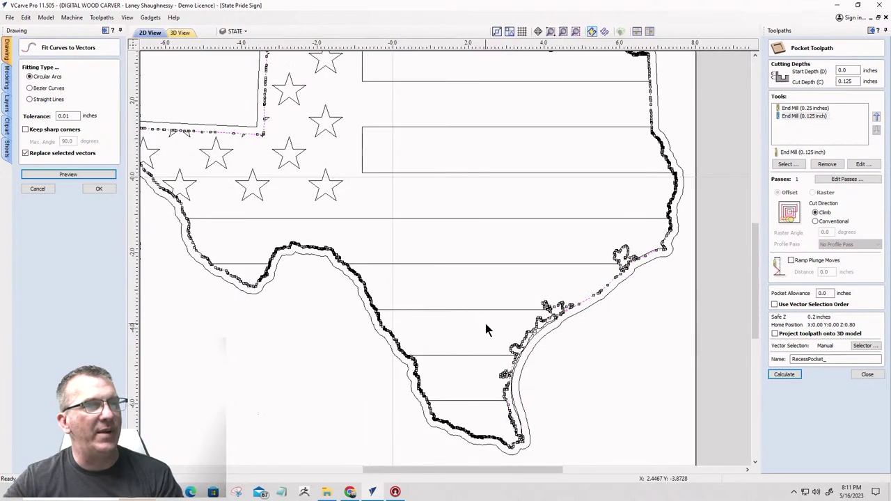
- Preview the circular-arc curve fit along the Texas coastline outline
click(70, 176)
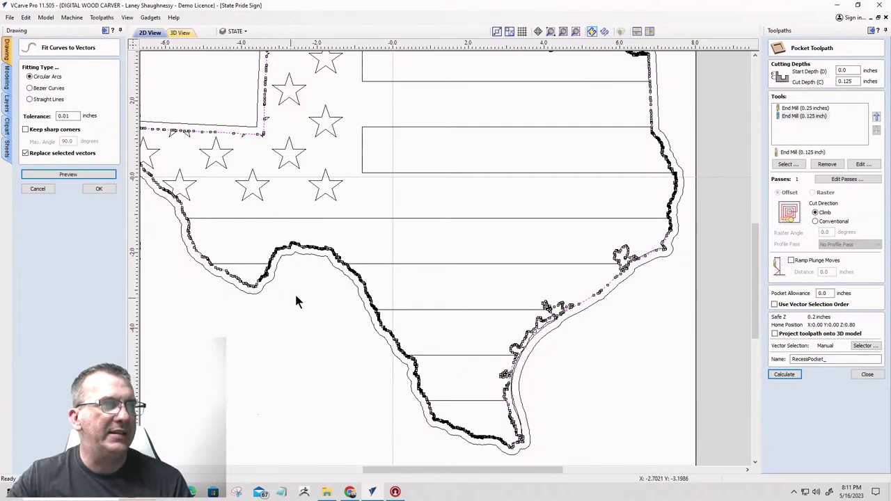
scroll(354, 276, up, 5)
scroll(360, 283, up, 5)
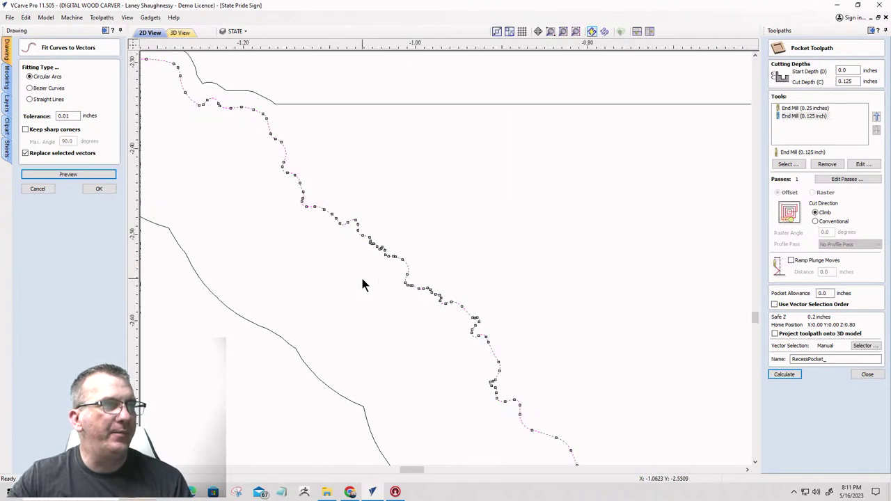
- Inspect the previewed fit along the coastline, selecting and deselecting the outline while zooming
click(336, 265)
scroll(465, 343, down, 4)
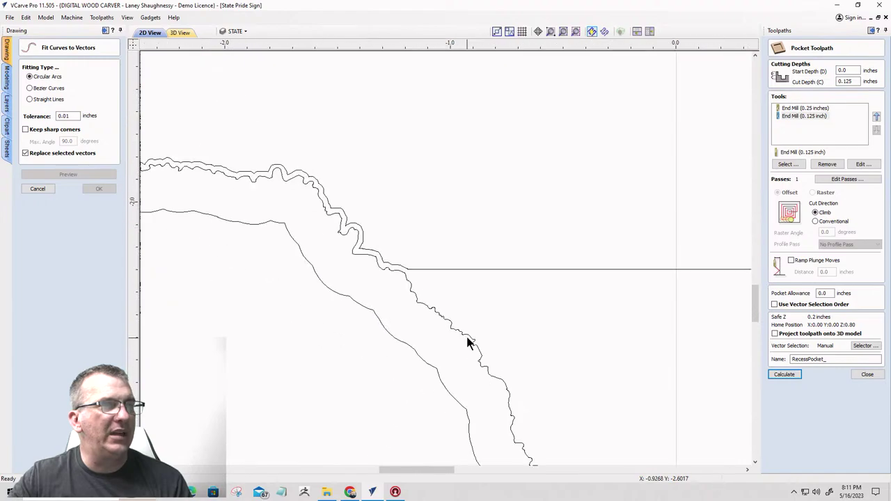
scroll(335, 248, up, 2)
scroll(334, 244, down, 5)
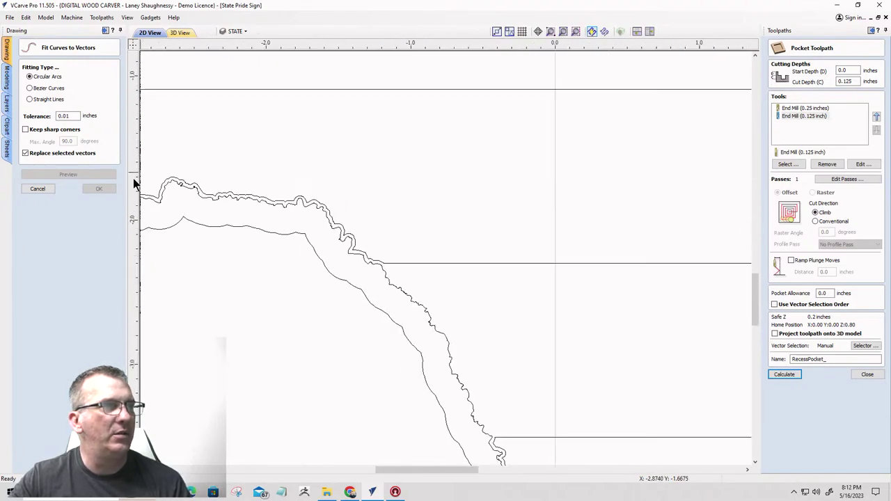
scroll(187, 187, up, 7)
scroll(188, 188, down, 6)
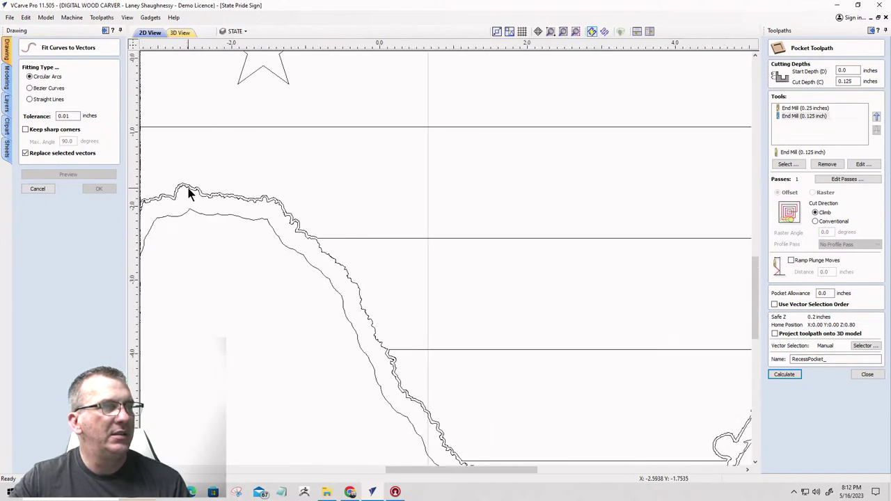
scroll(446, 417, up, 5)
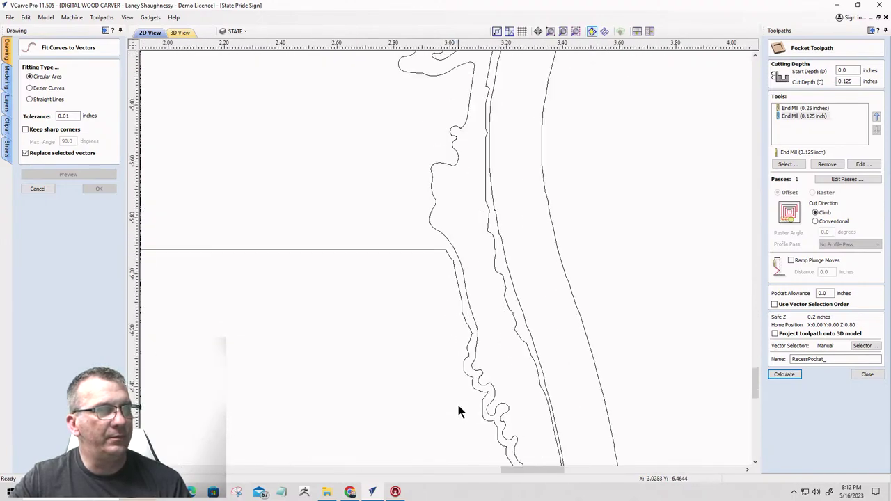
scroll(460, 412, down, 4)
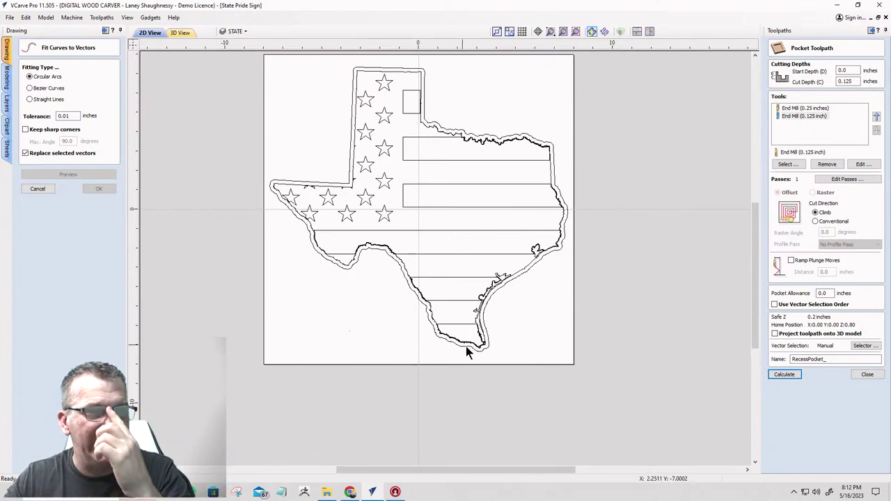
scroll(470, 345, up, 5)
scroll(514, 323, up, 2)
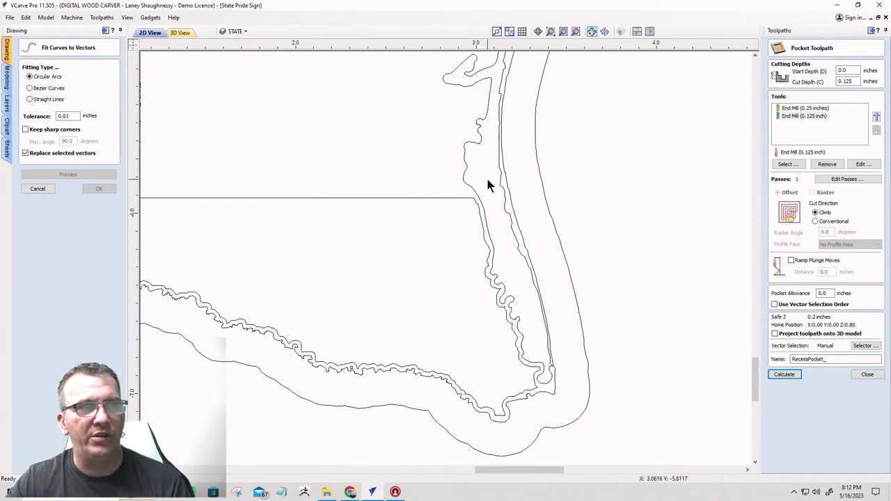
click(473, 196)
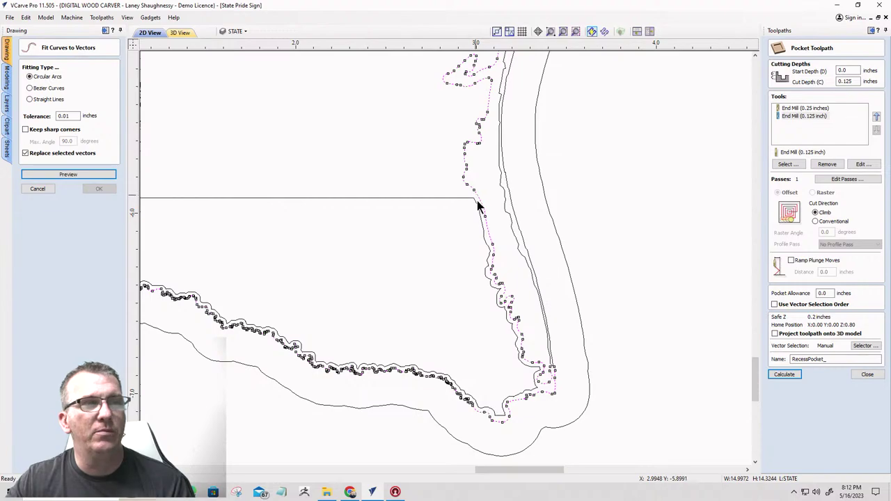
scroll(526, 314, up, 3)
scroll(527, 313, up, 2)
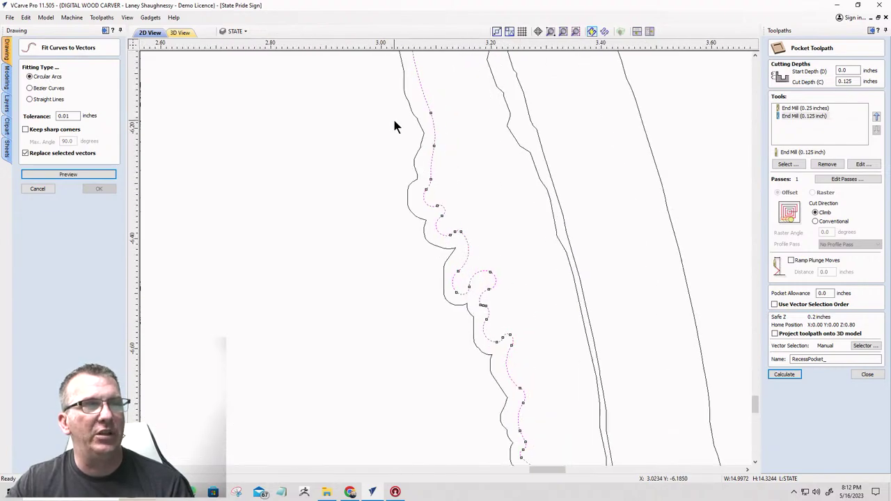
scroll(402, 120, down, 4)
click(471, 247)
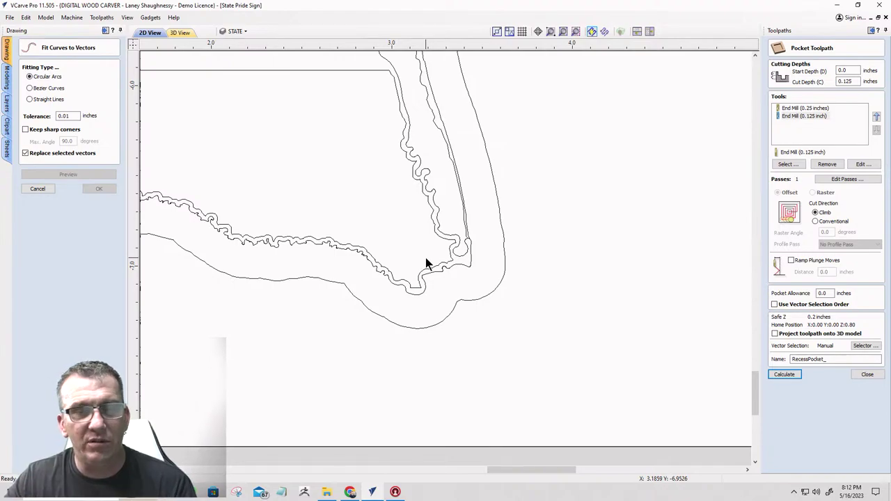
scroll(426, 263, down, 5)
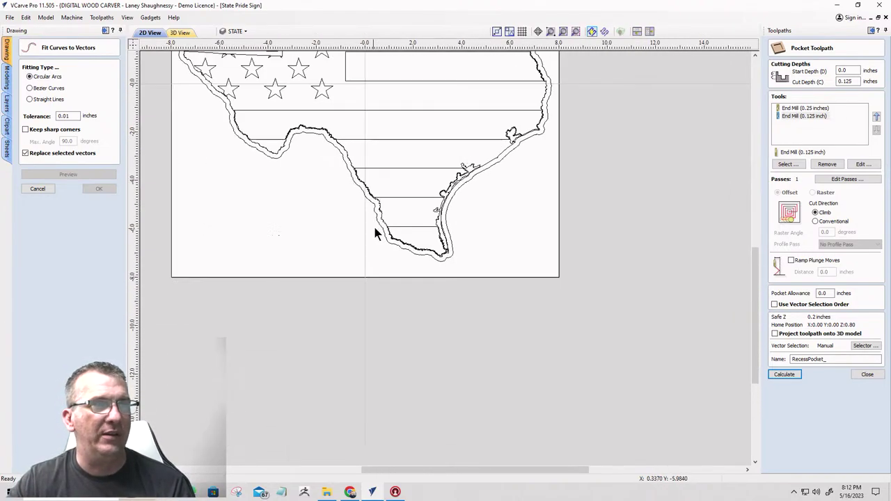
scroll(375, 229, up, 4)
scroll(457, 248, down, 3)
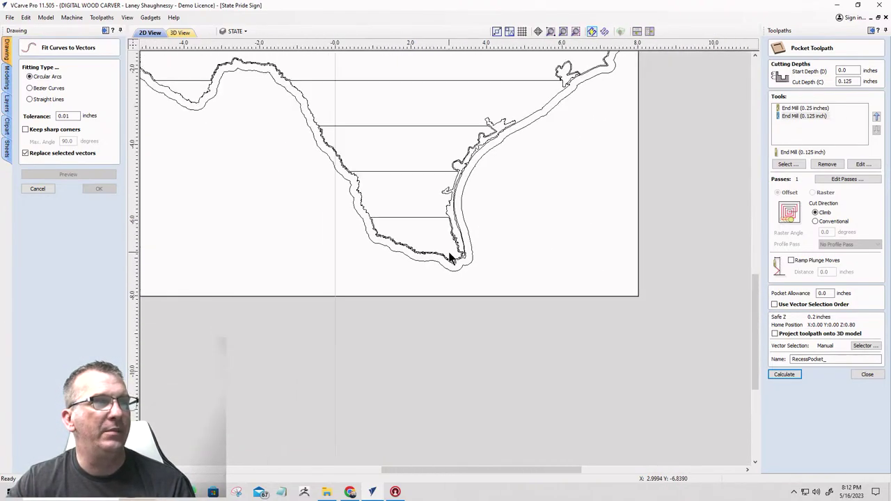
scroll(451, 259, down, 3)
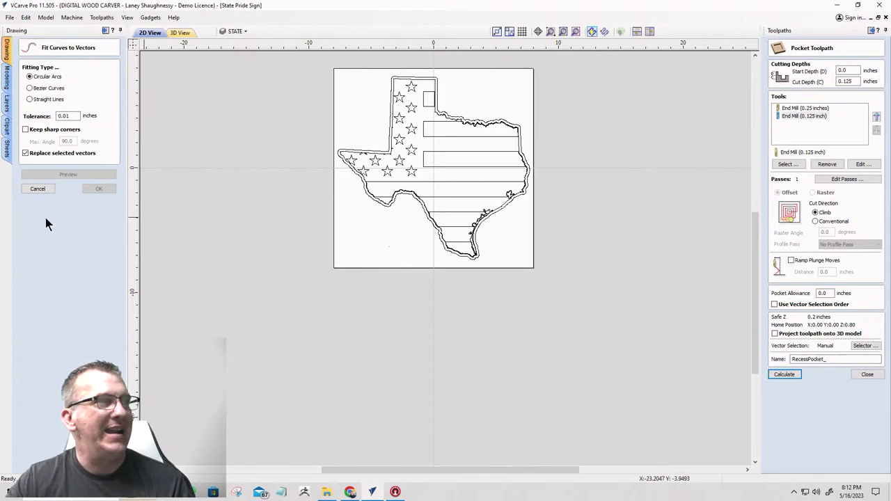
- Cancel the curve refit and open the Vector Validator on the inner Texas outline
click(37, 189)
scroll(357, 173, up, 4)
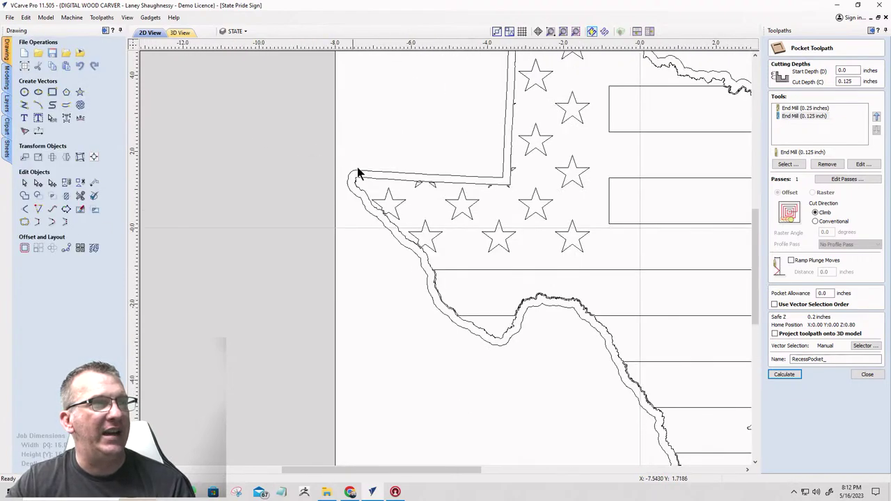
click(371, 178)
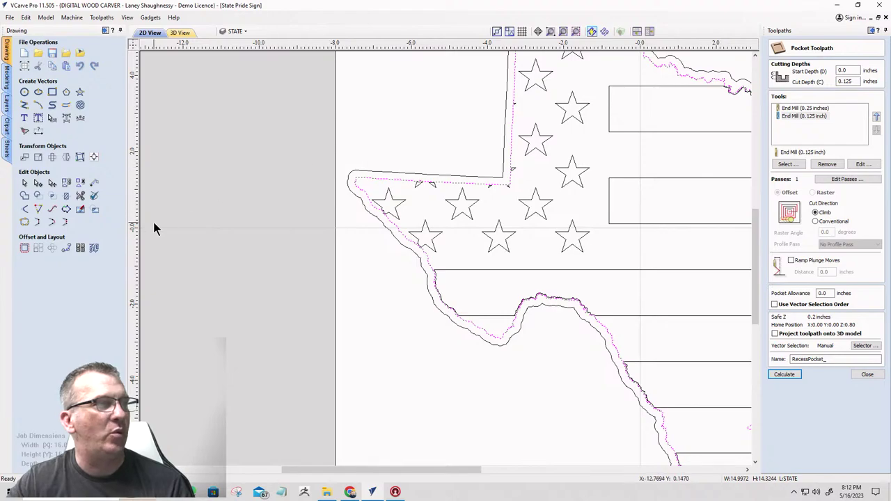
click(94, 196)
- Search the outline in V-Carving Mode (7 overlaps, 14 intersections), inspect a coast loop, close results
click(31, 180)
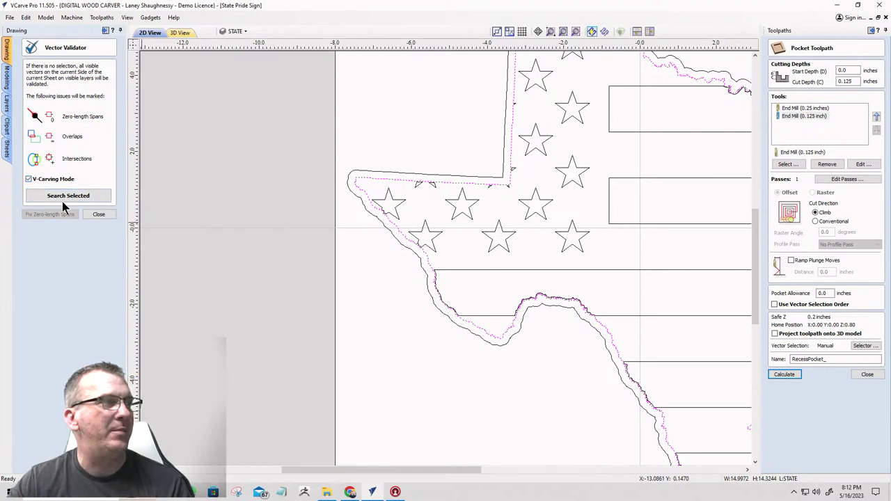
click(63, 200)
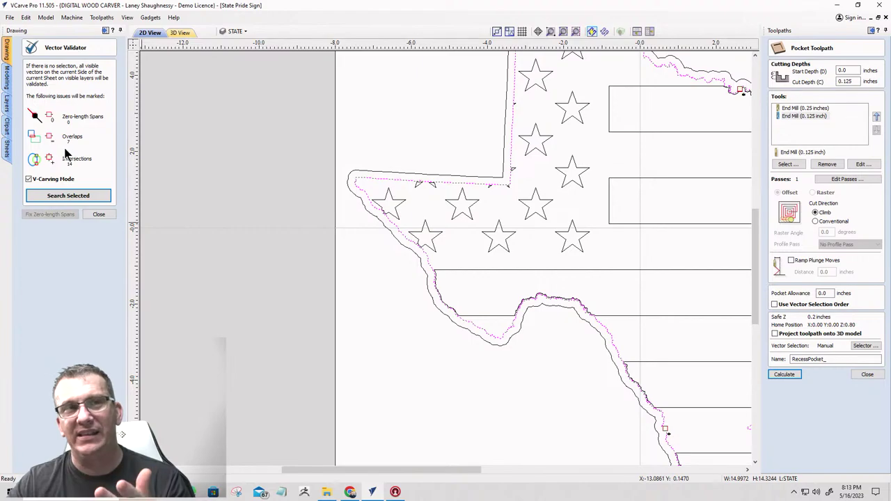
scroll(265, 169, down, 4)
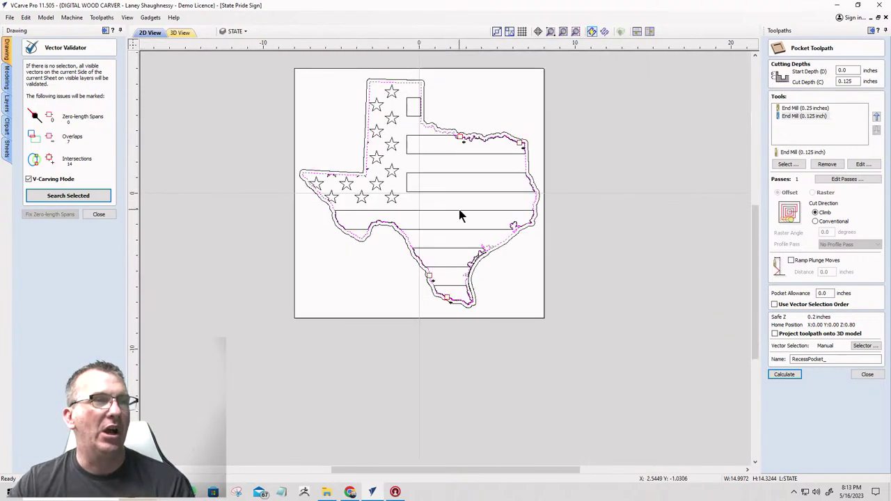
scroll(445, 255, up, 5)
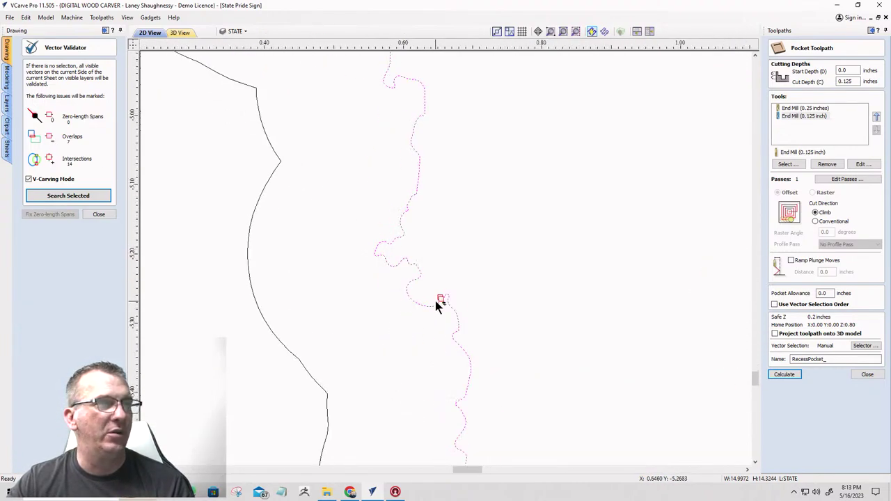
scroll(435, 301, up, 6)
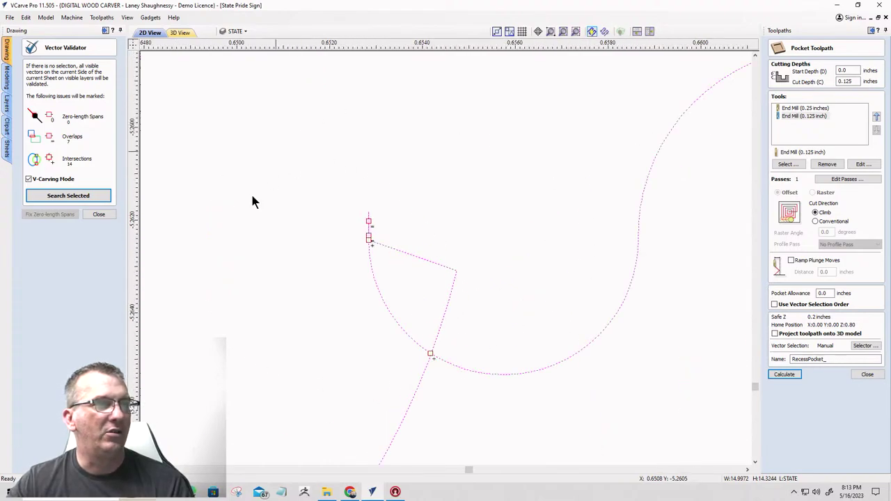
click(99, 215)
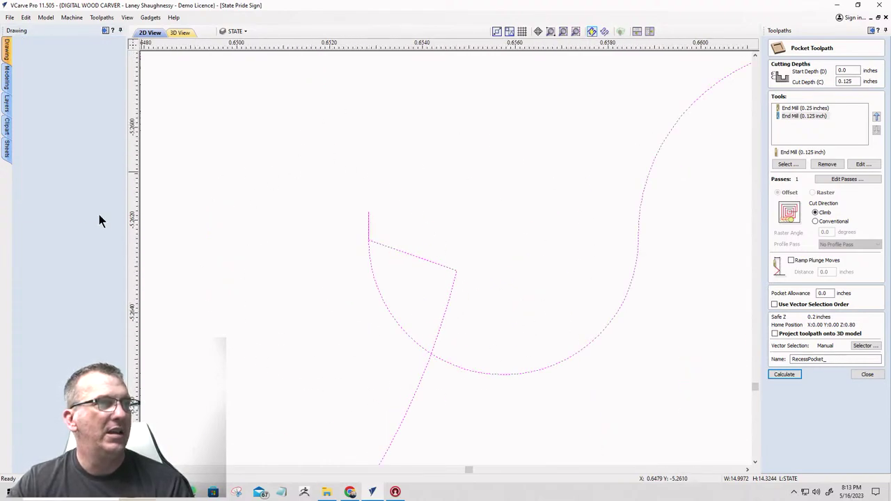
- Trim the tiny self-crossing loop off the Texas outline with Interactive Vector Trim
click(86, 202)
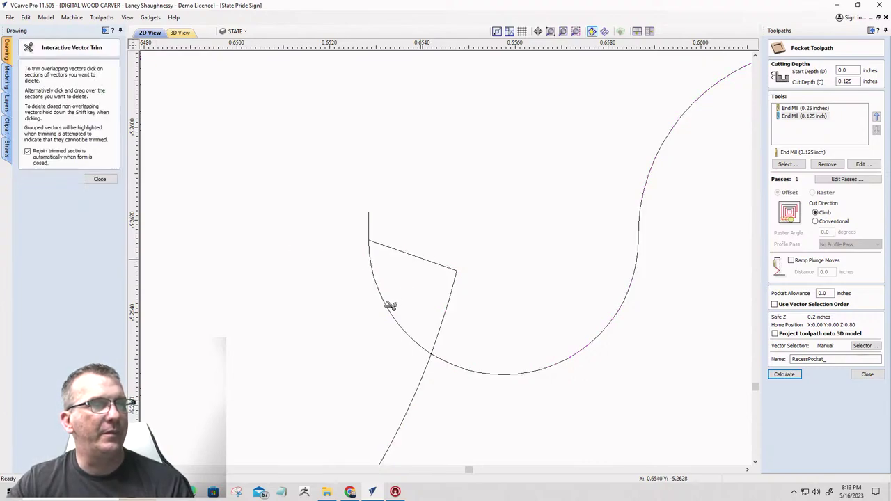
click(92, 180)
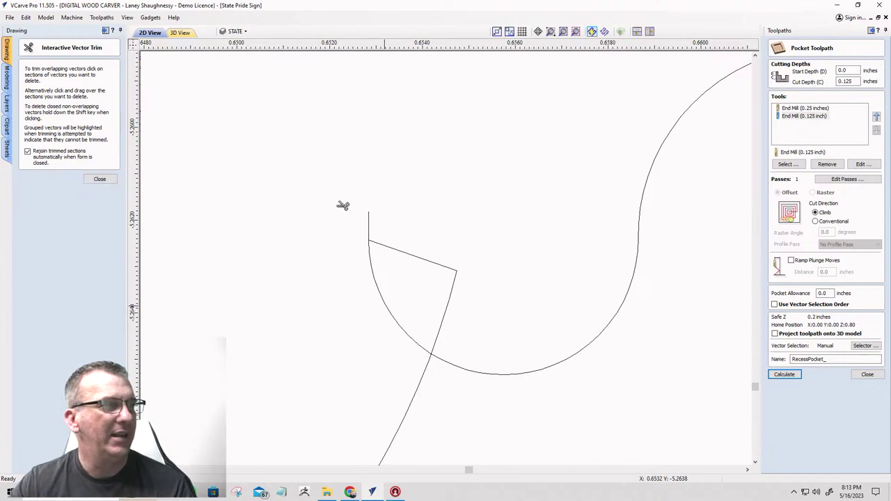
click(94, 179)
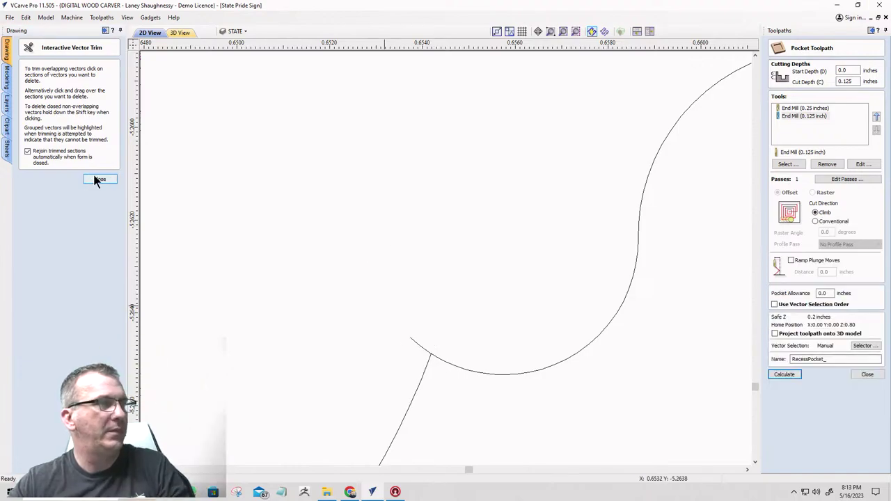
click(99, 179)
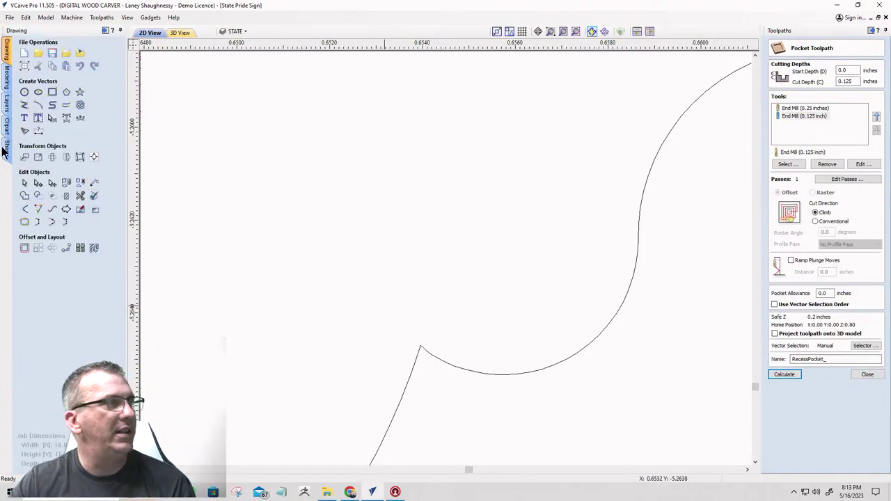
- Save the sign job and select all of its vectors with Ctrl+A
click(52, 53)
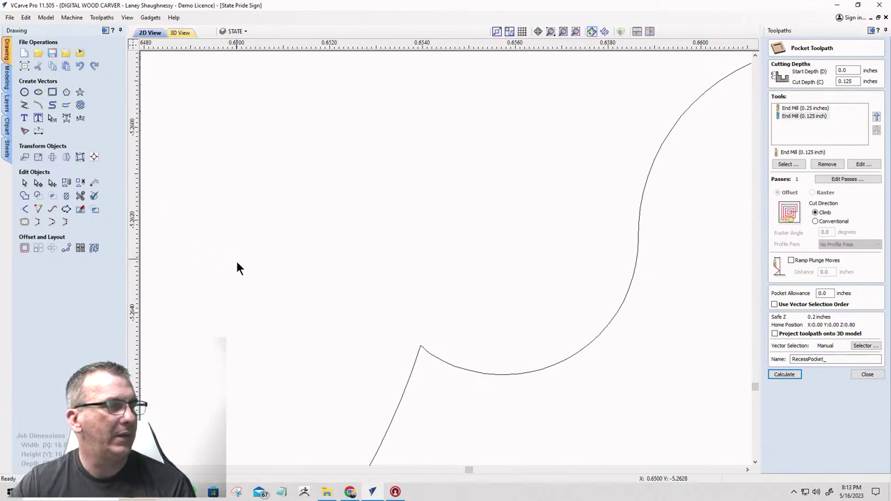
scroll(420, 383, down, 10)
scroll(393, 329, up, 10)
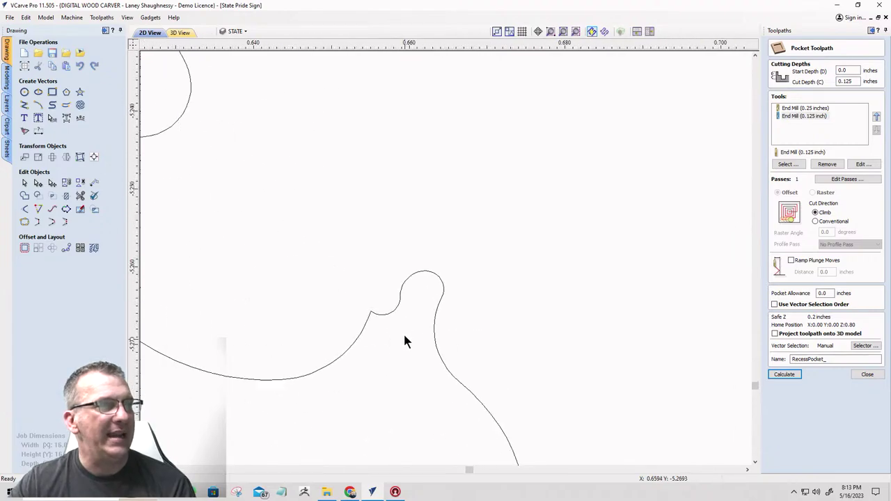
scroll(385, 292, down, 10)
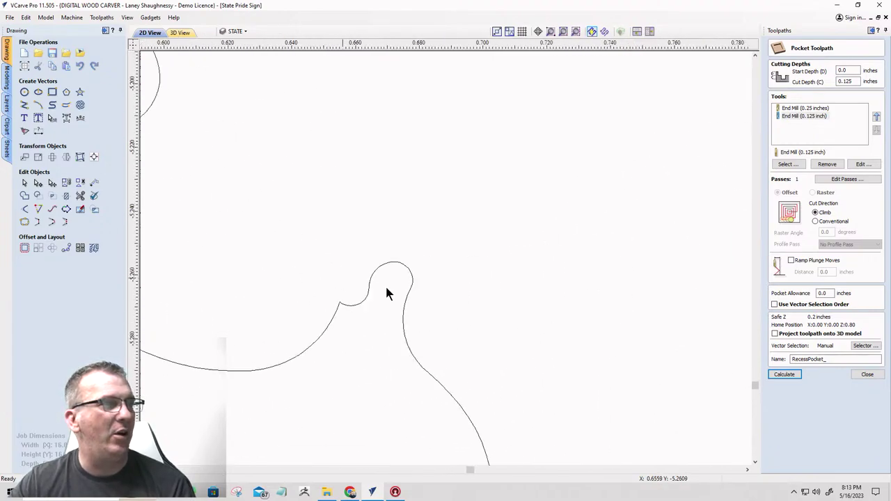
scroll(413, 286, down, 6)
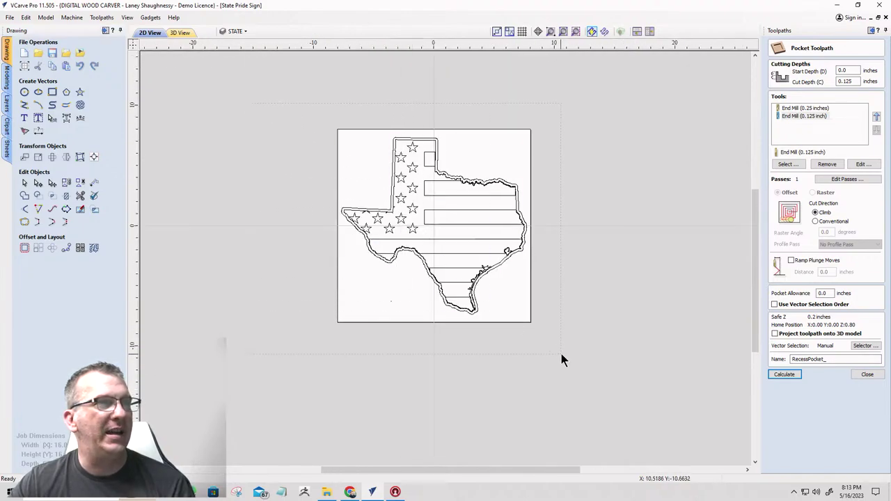
key(ctrl+a)
- Validate all selected flag vectors in V-Carving Mode, revealing 26 zero-length spans
click(93, 198)
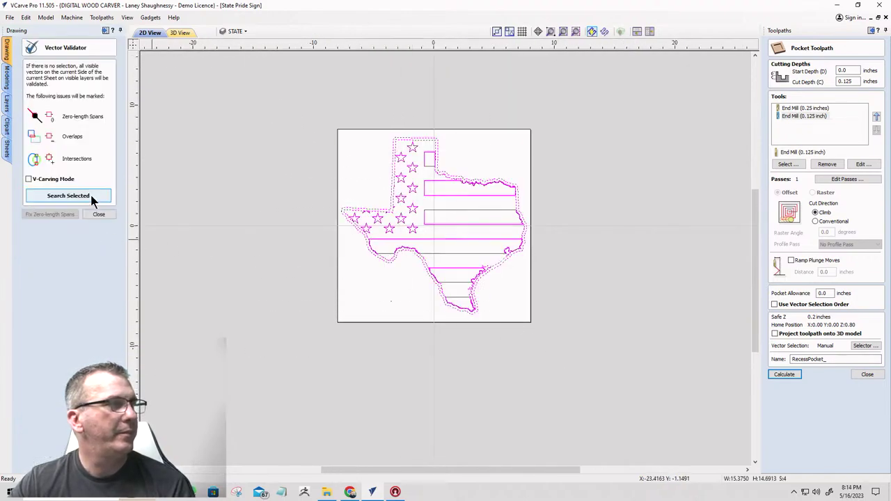
click(28, 179)
click(59, 197)
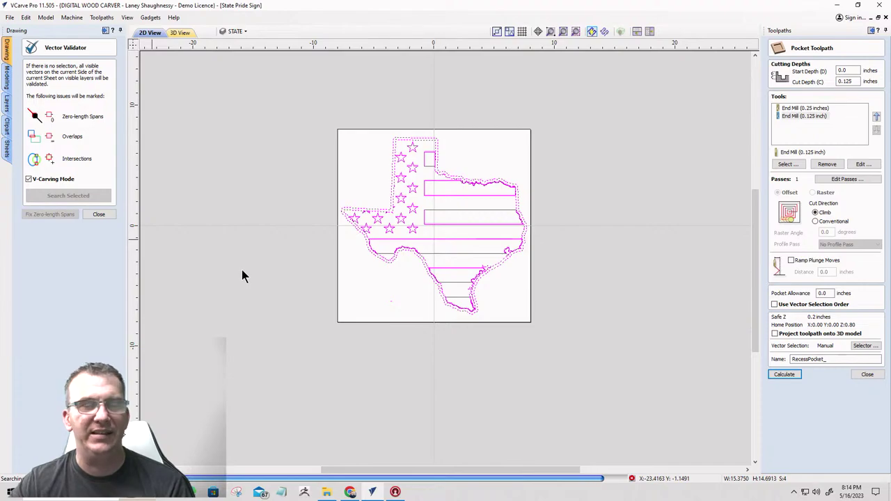
scroll(497, 181, up, 5)
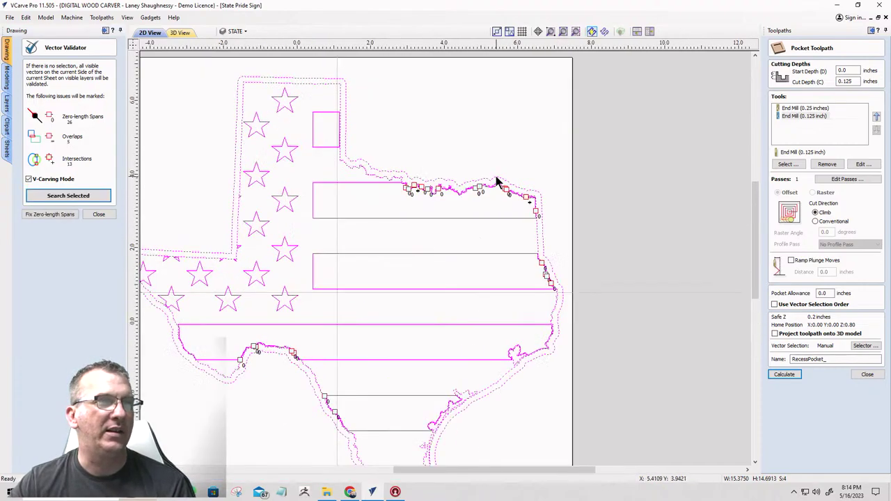
scroll(498, 181, down, 3)
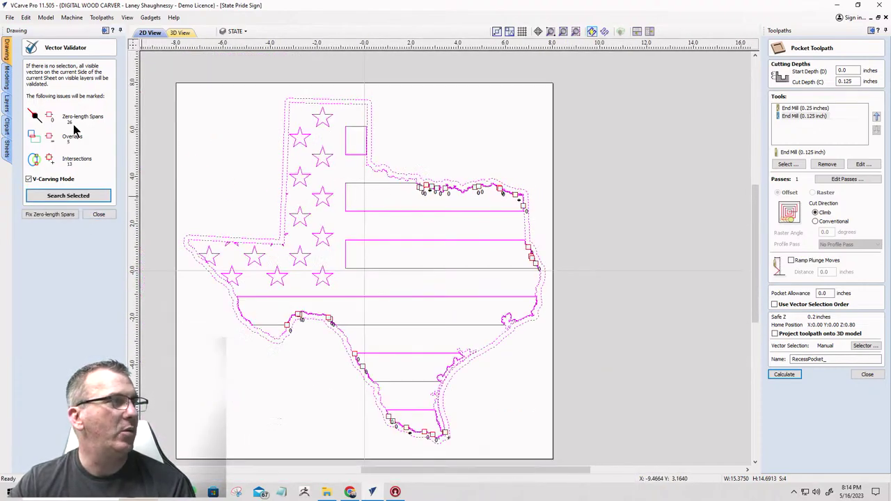
- Fix the zero-length spans and re-search, leaving 5 overlaps and 13 intersections
click(48, 216)
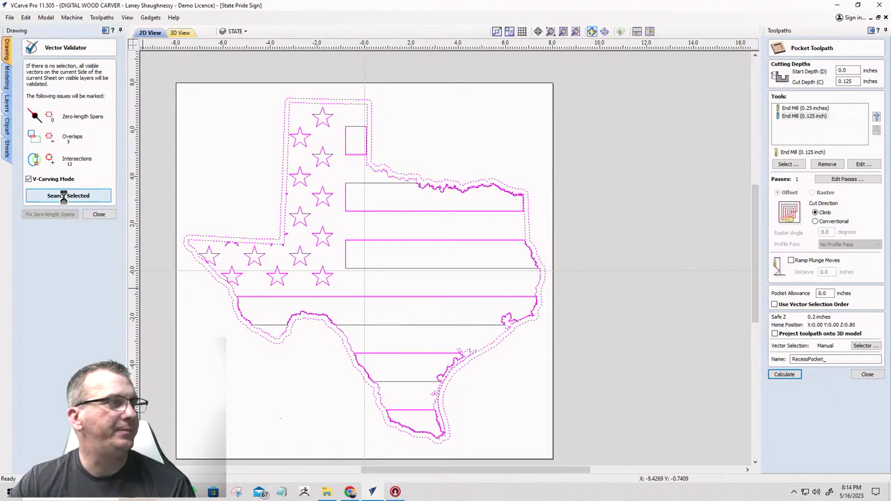
click(63, 197)
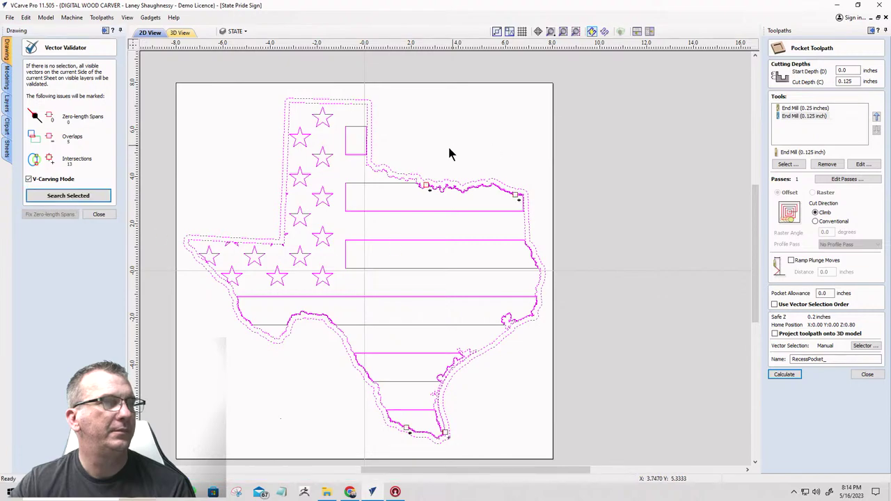
scroll(392, 212, up, 5)
scroll(542, 119, up, 10)
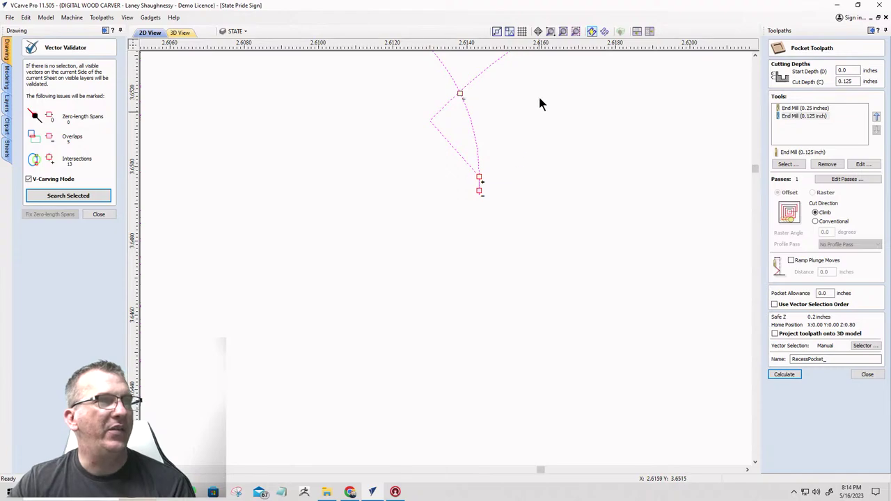
scroll(441, 76, up, 2)
- Close the results and trim the loop's diagonal and stray segments on the outline's top edge
click(99, 213)
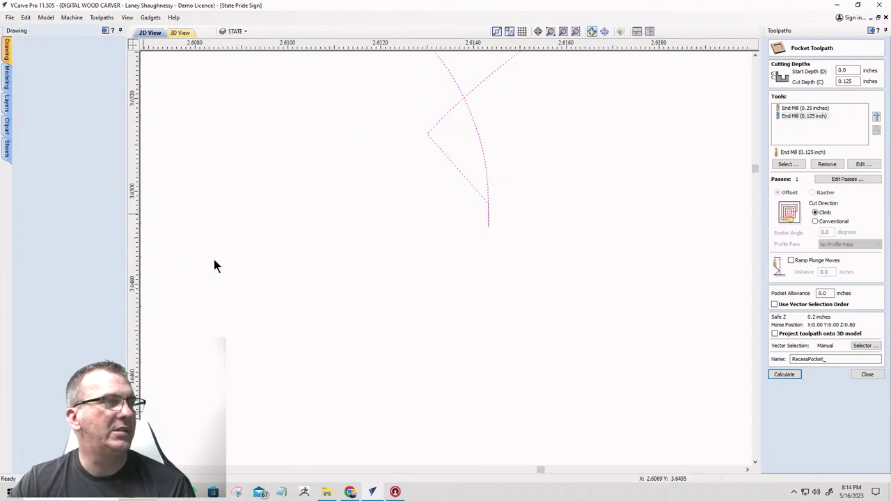
click(81, 198)
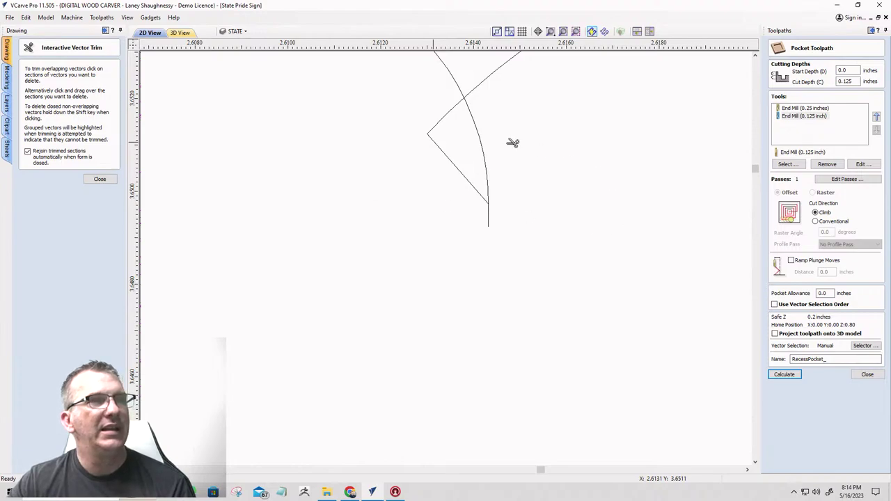
click(474, 188)
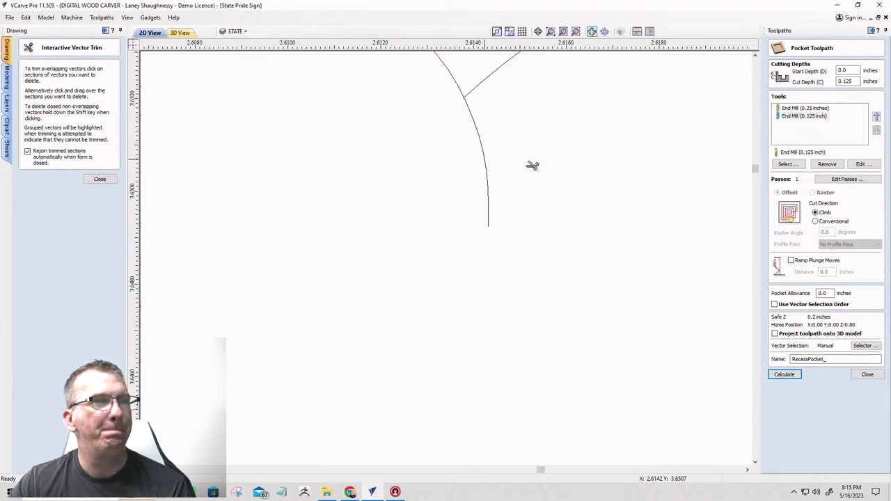
click(486, 161)
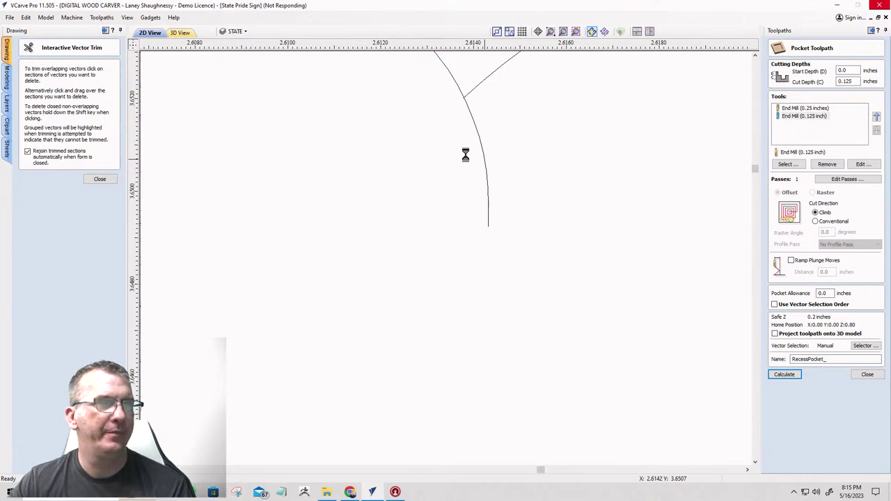
scroll(470, 153, down, 5)
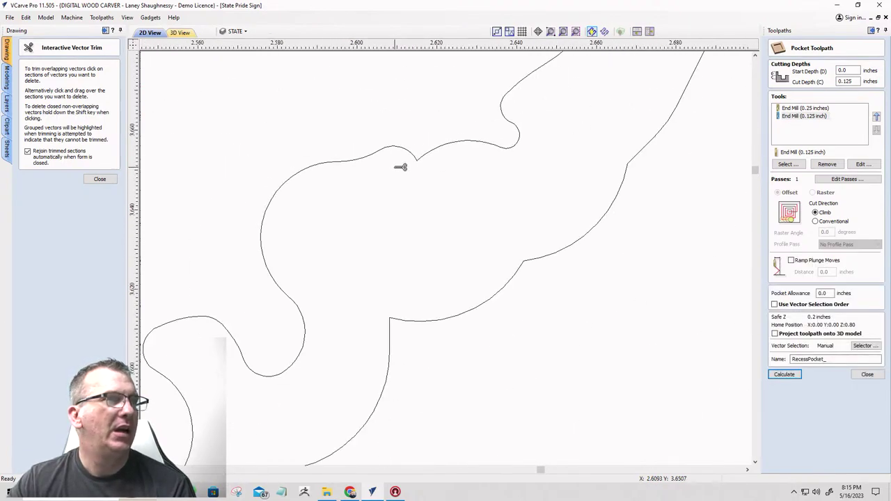
scroll(401, 167, down, 3)
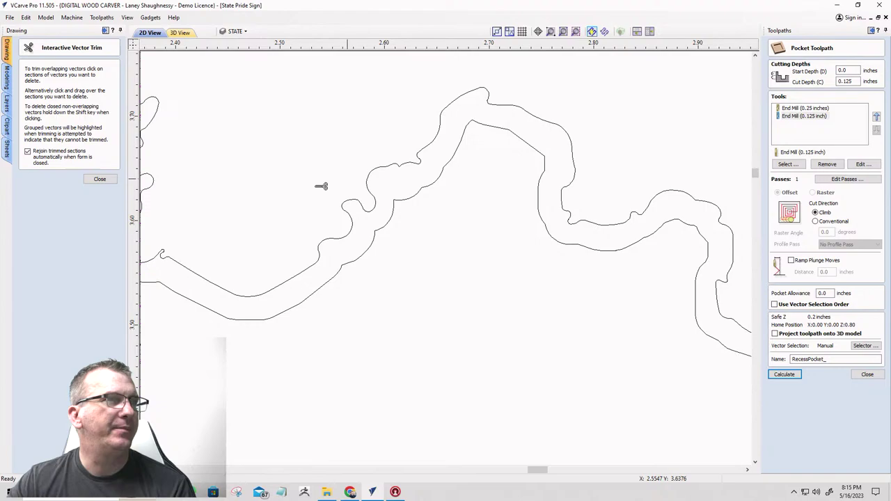
click(93, 180)
- Select all of the Texas flag sign's vectors with Ctrl+A
scroll(294, 193, down, 4)
scroll(373, 203, down, 2)
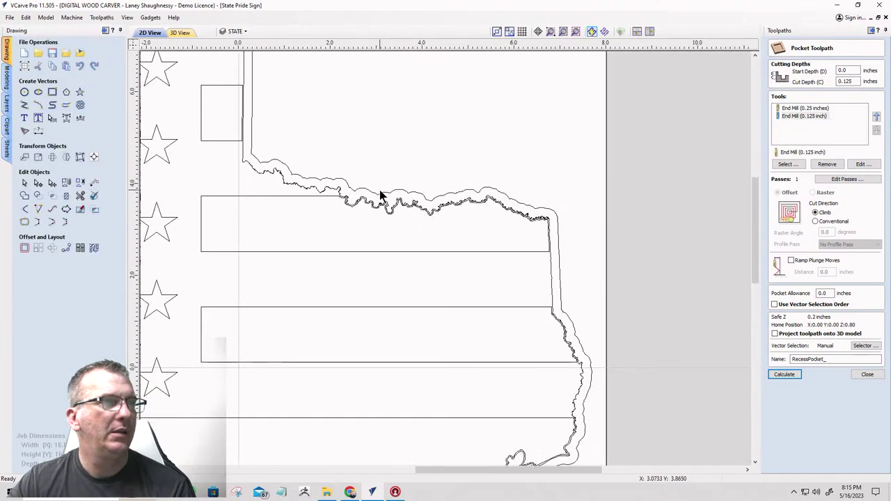
scroll(380, 195, down, 5)
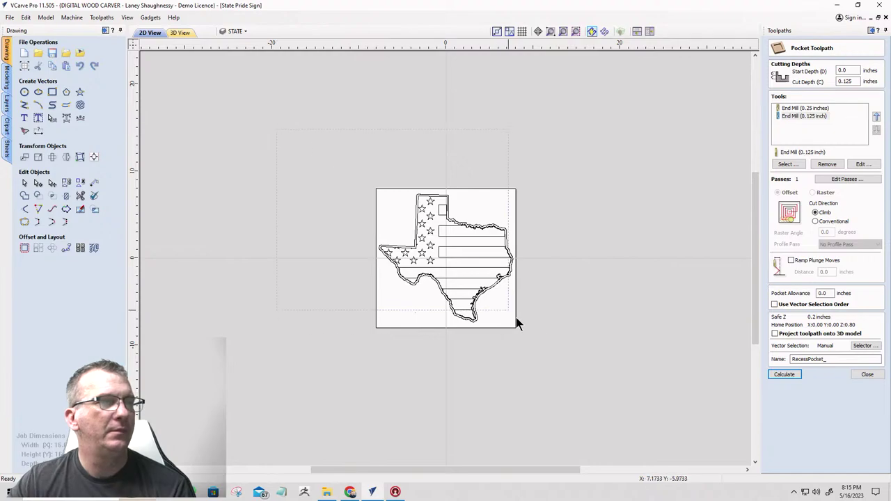
key(ctrl+a)
scroll(482, 259, up, 5)
scroll(515, 125, up, 4)
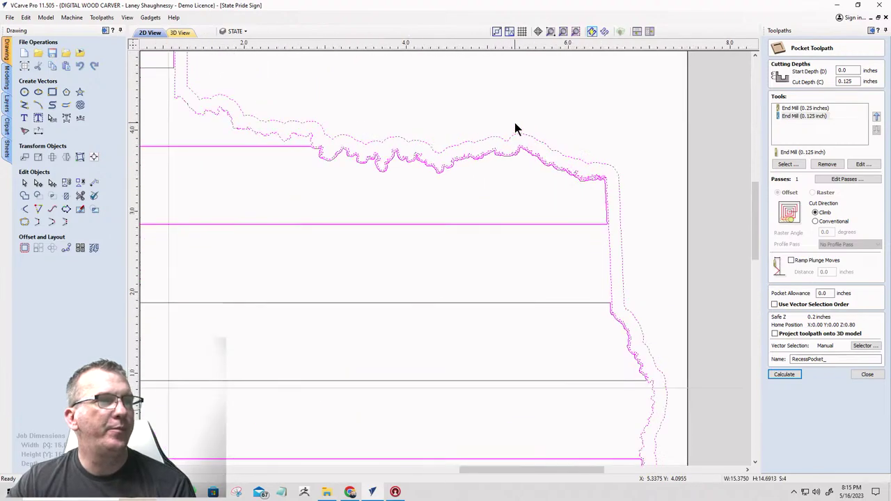
scroll(509, 127, down, 3)
scroll(478, 145, down, 5)
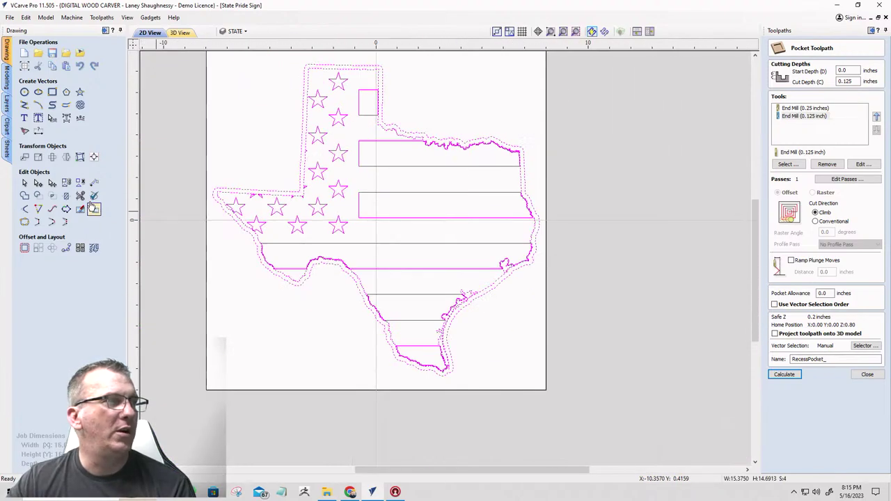
- Revalidate all vectors in V-Carving Mode, finding 3 overlaps and 9 intersections, then close the validator
click(94, 196)
click(53, 179)
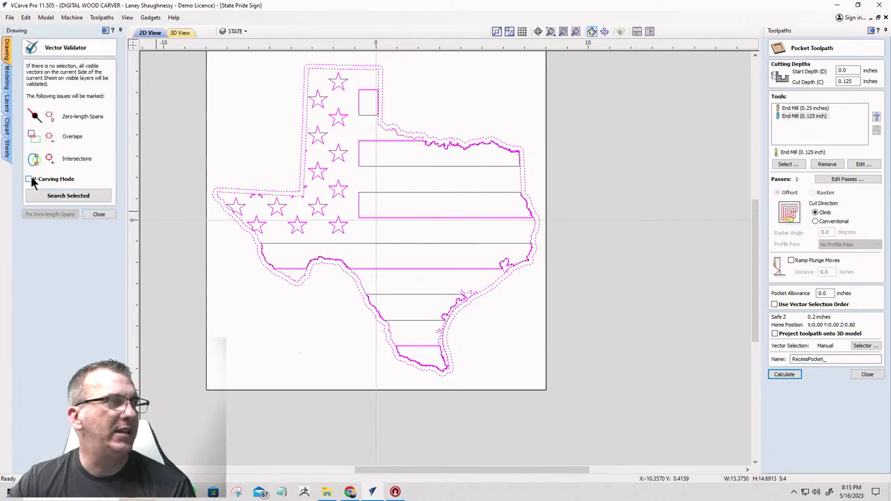
click(65, 198)
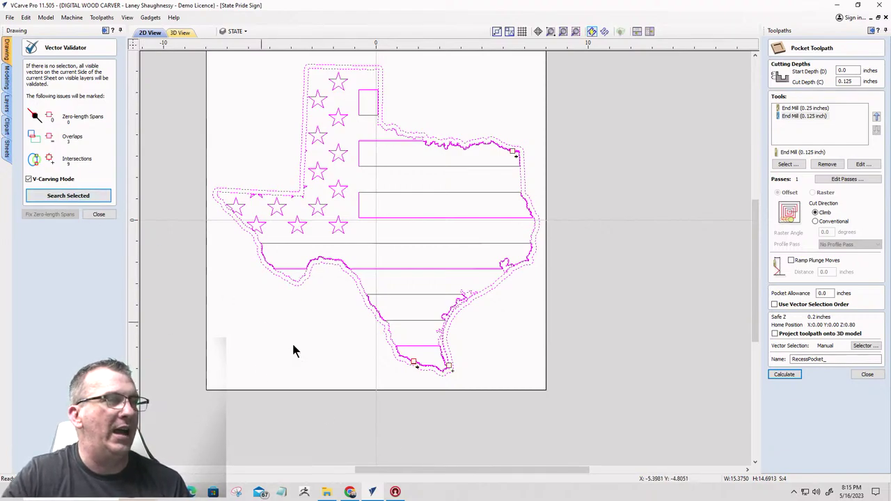
scroll(515, 157, up, 5)
scroll(516, 157, up, 10)
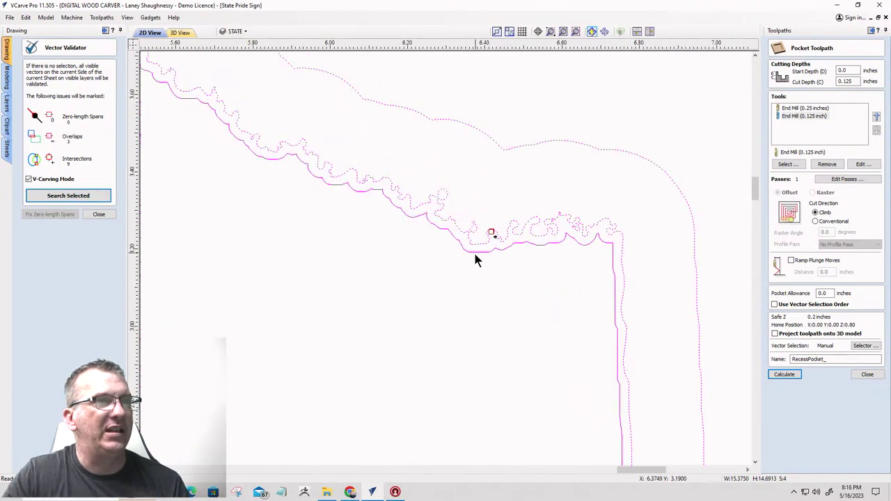
scroll(505, 159, up, 1)
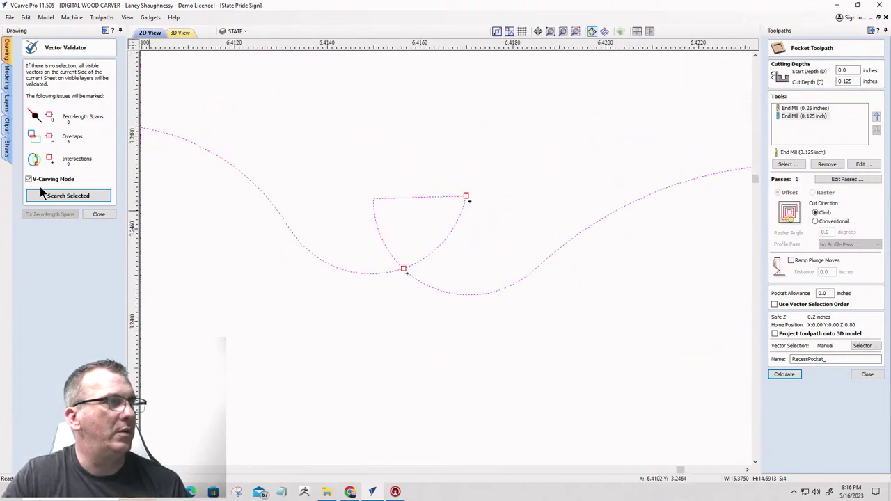
click(96, 214)
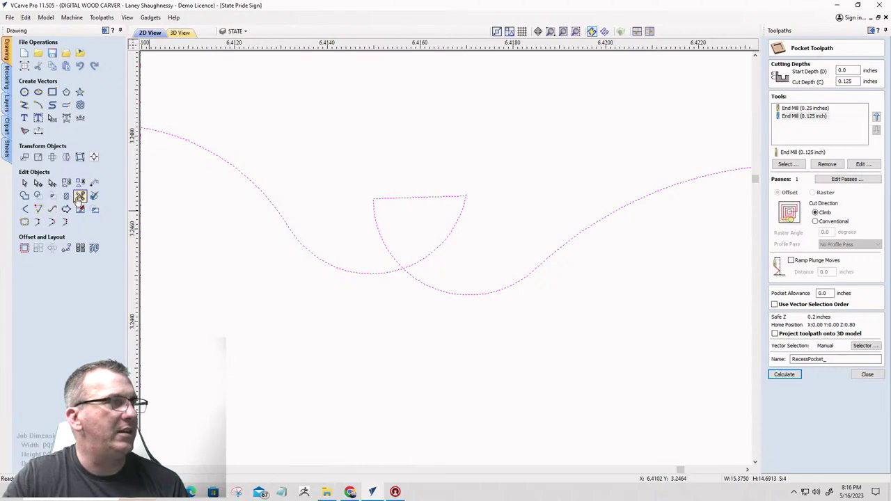
- Start Interactive Vector Trim and zoom around the Texas outline to find the leftover loop
click(80, 196)
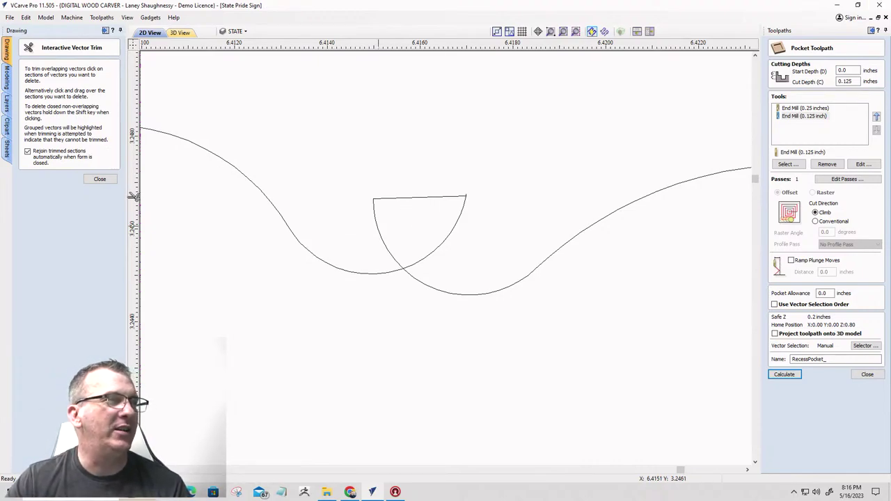
scroll(430, 195, down, 5)
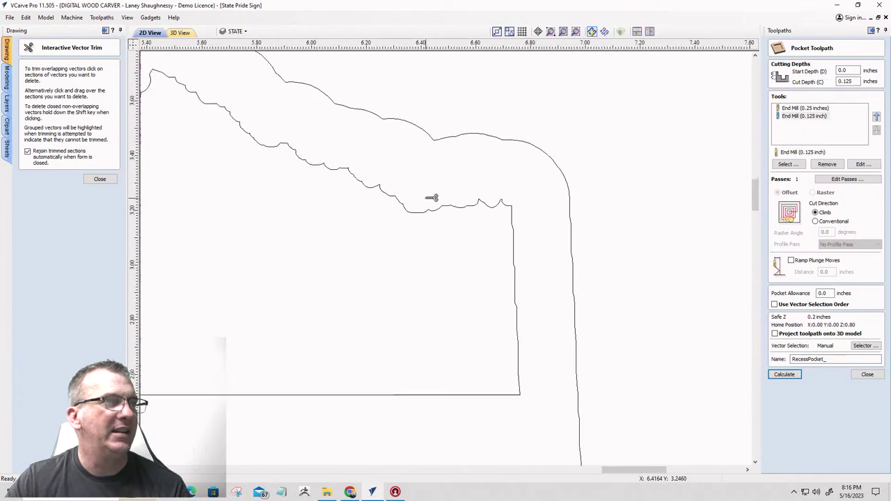
scroll(432, 198, down, 5)
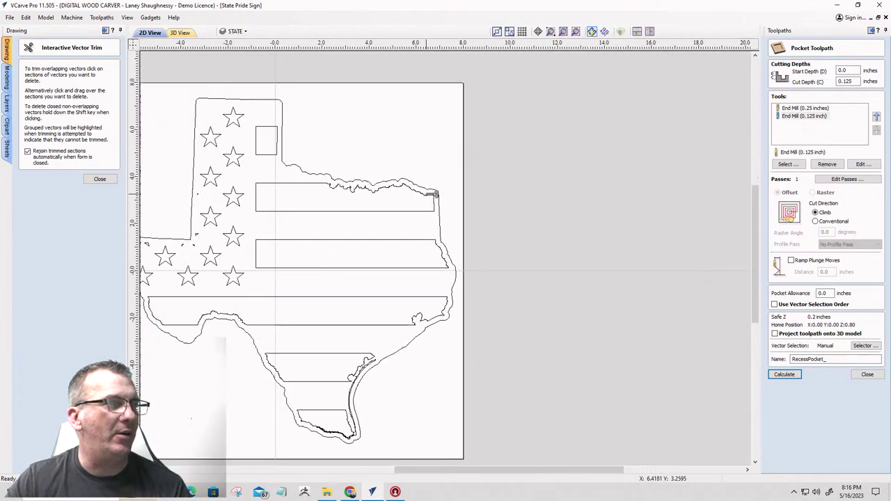
scroll(436, 195, up, 5)
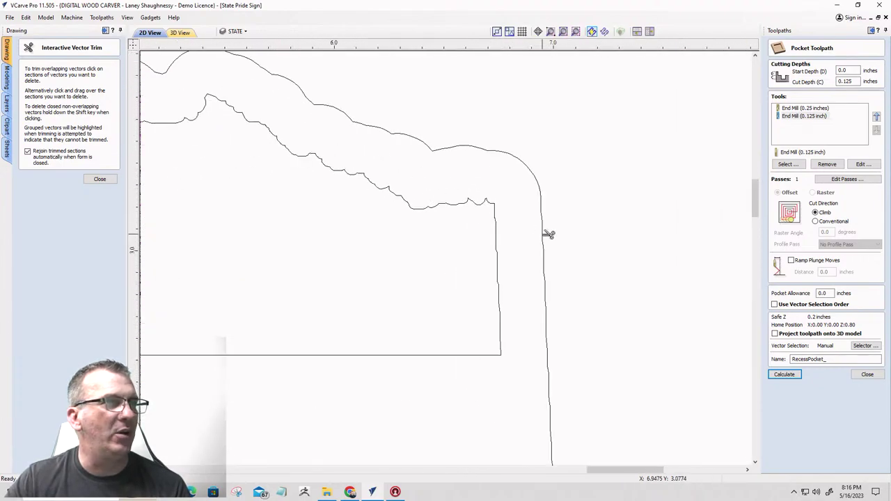
scroll(549, 235, down, 4)
scroll(395, 195, down, 2)
scroll(394, 195, down, 2)
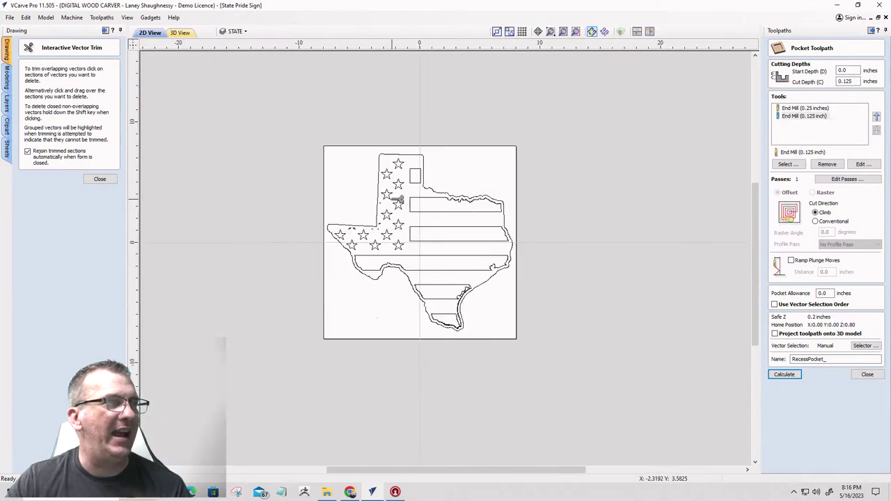
scroll(427, 183, up, 4)
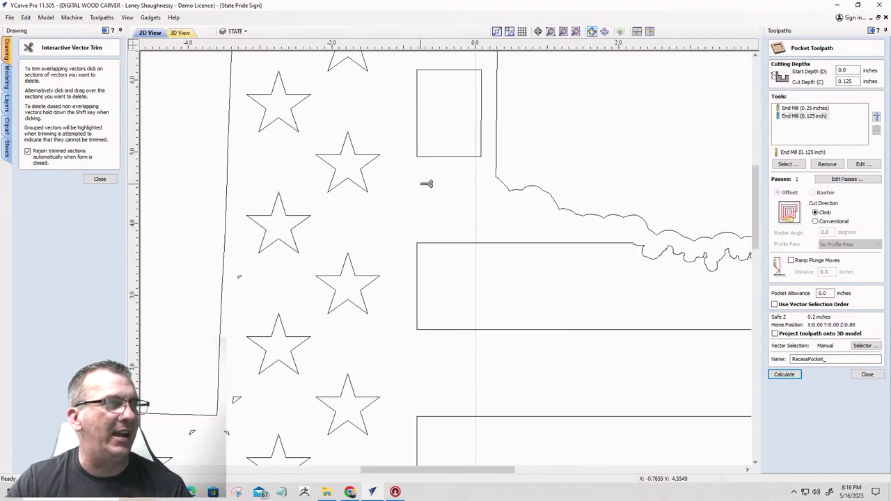
click(100, 179)
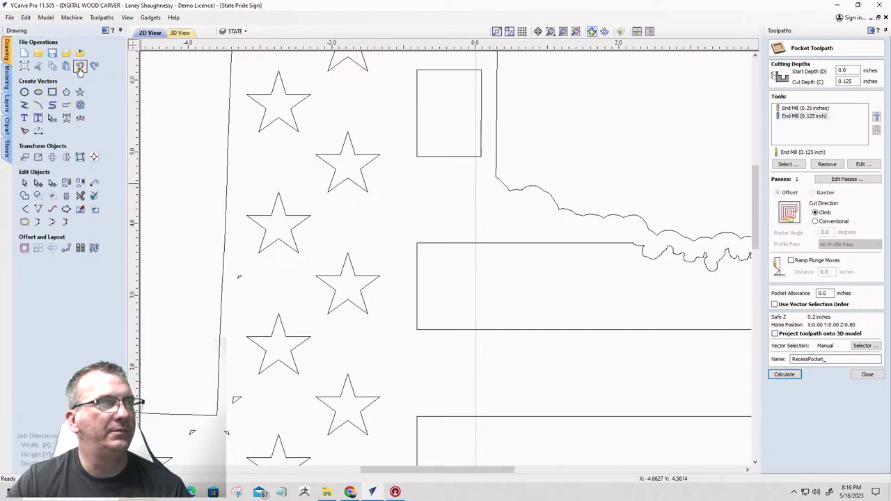
scroll(432, 224, down, 3)
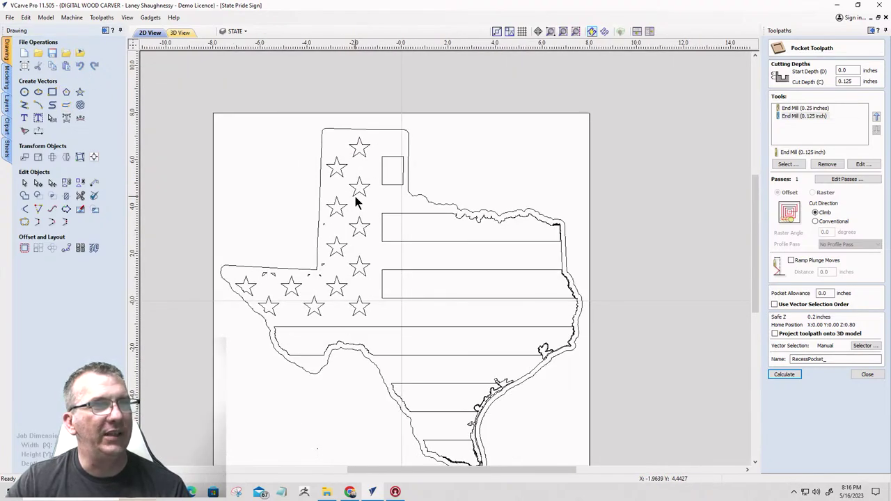
scroll(563, 236, up, 5)
scroll(562, 236, up, 2)
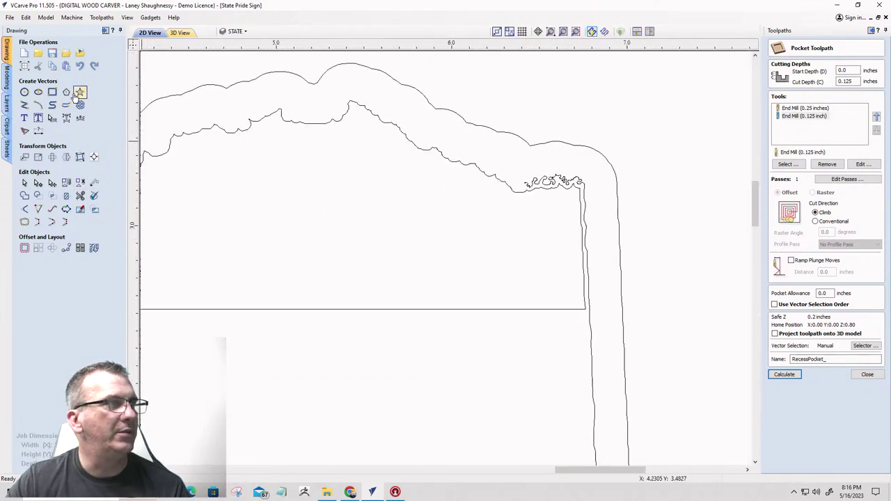
click(79, 66)
scroll(543, 195, up, 3)
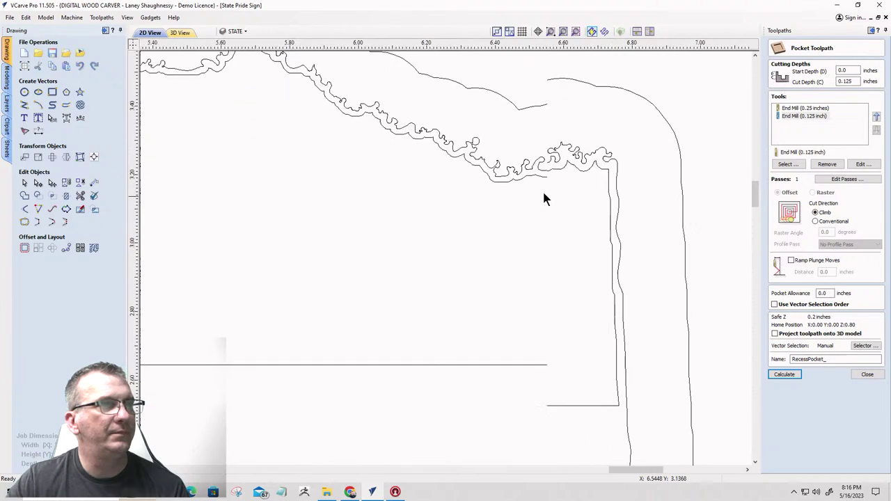
scroll(369, 44, up, 3)
scroll(445, 114, up, 3)
scroll(460, 147, up, 3)
scroll(443, 209, up, 3)
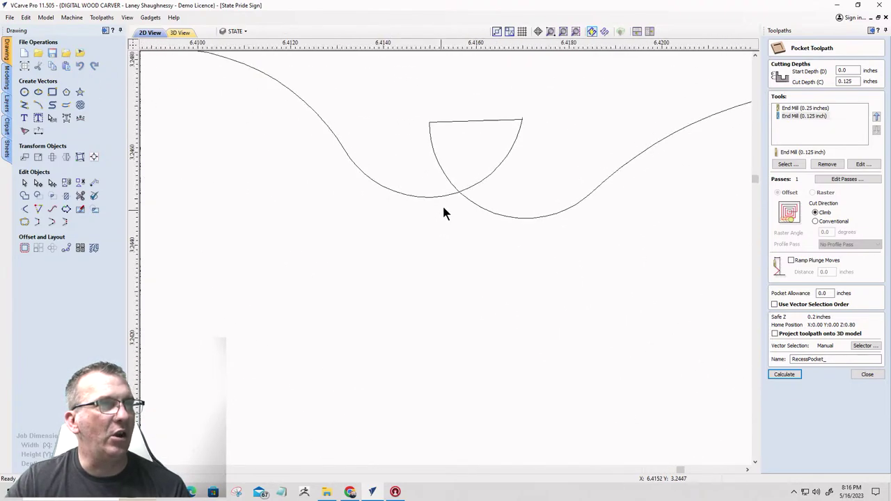
click(436, 156)
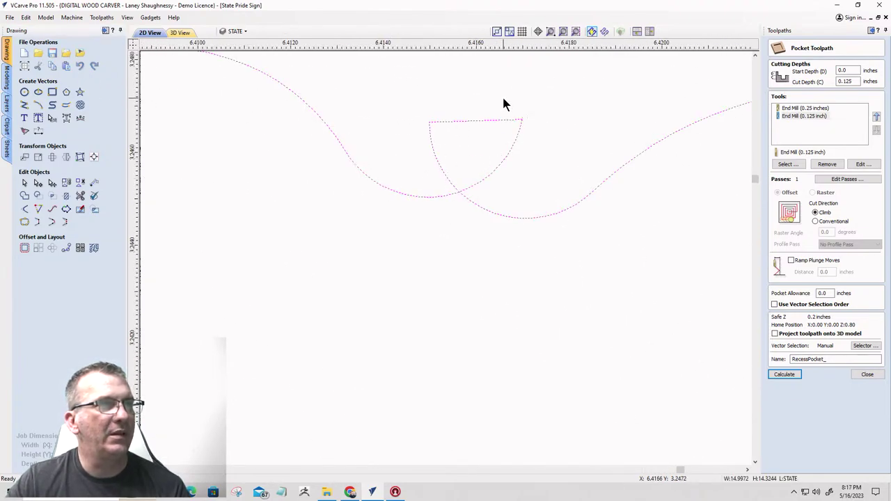
click(468, 265)
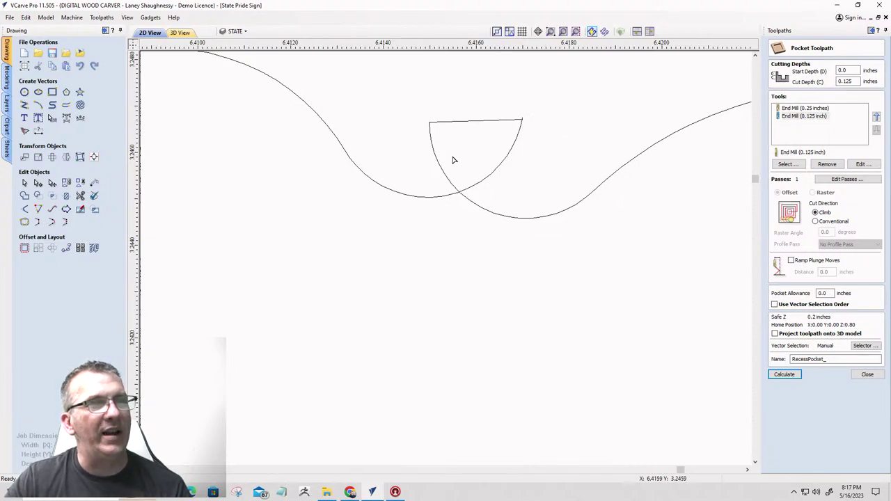
scroll(503, 197, down, 10)
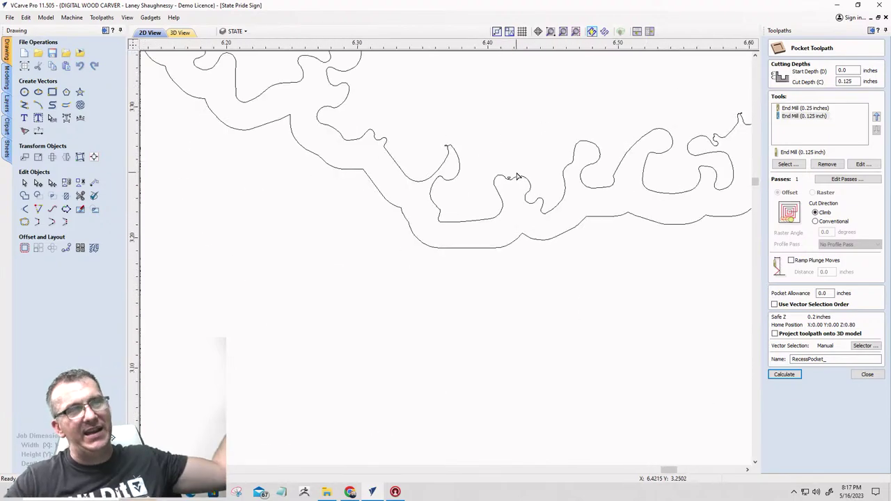
scroll(514, 177, up, 10)
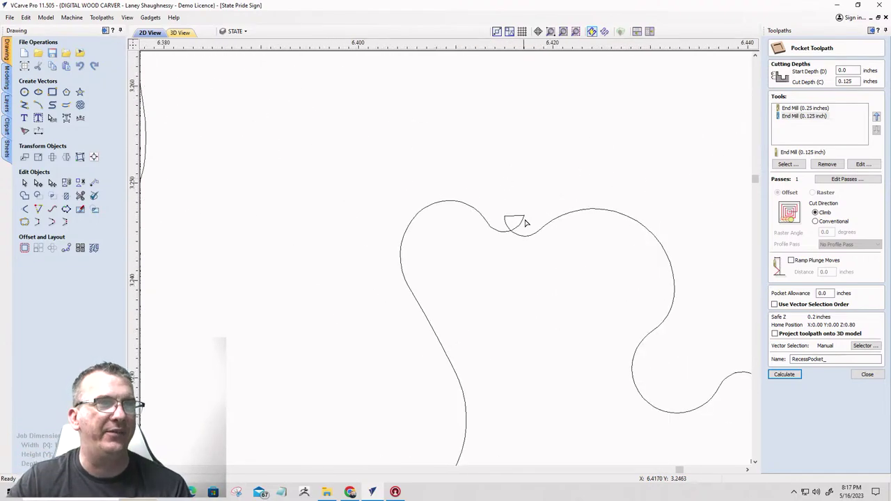
- Select the Texas outline and drag the semicircle loop's nodes apart to expose its spans
click(513, 200)
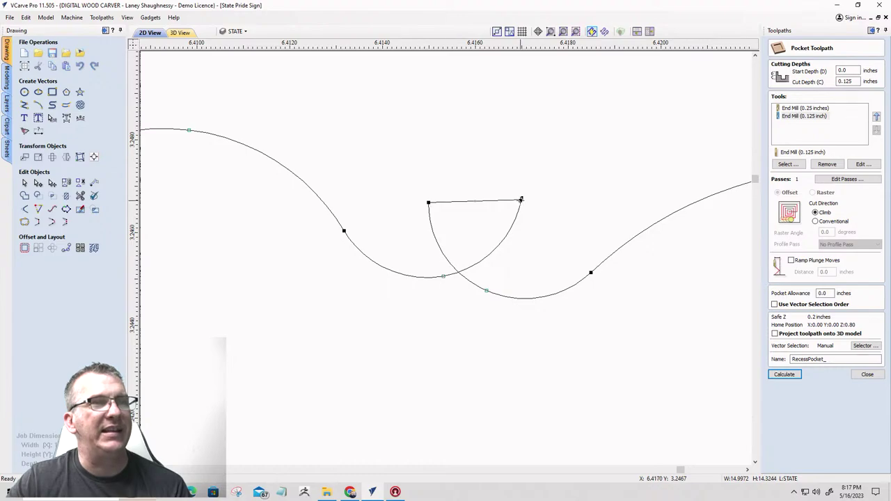
drag(521, 200, 560, 204)
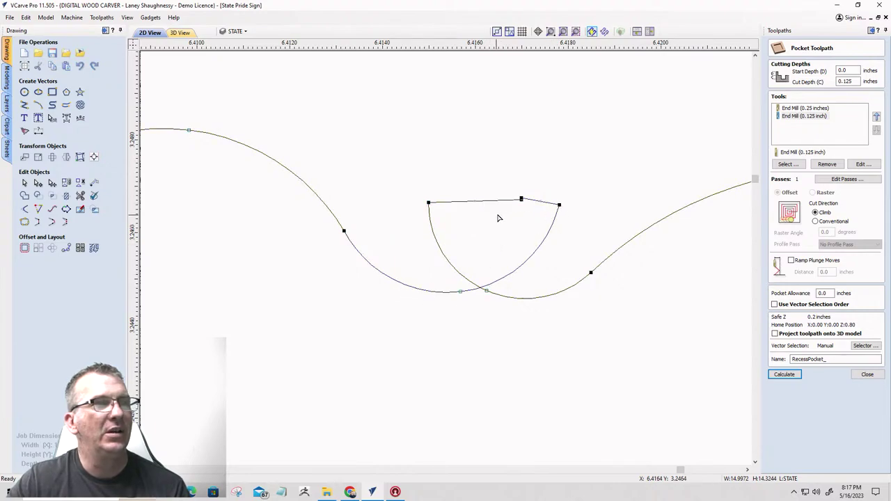
drag(521, 199, 538, 145)
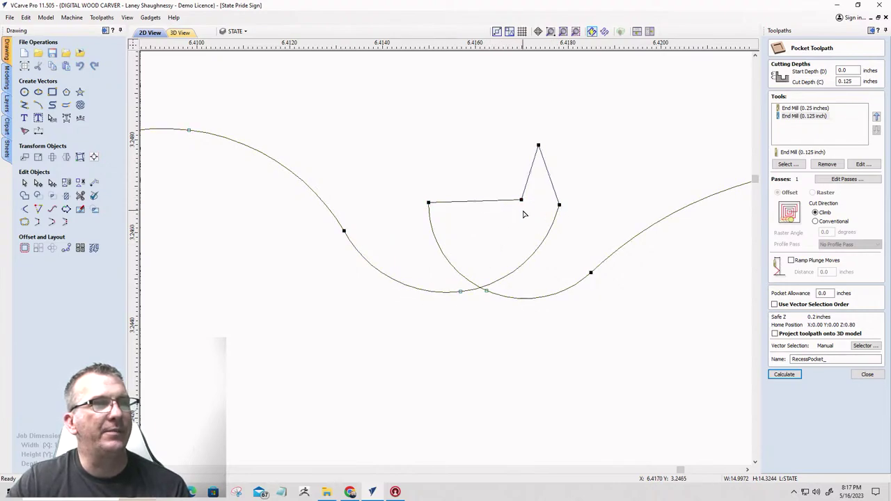
drag(480, 167, 481, 168)
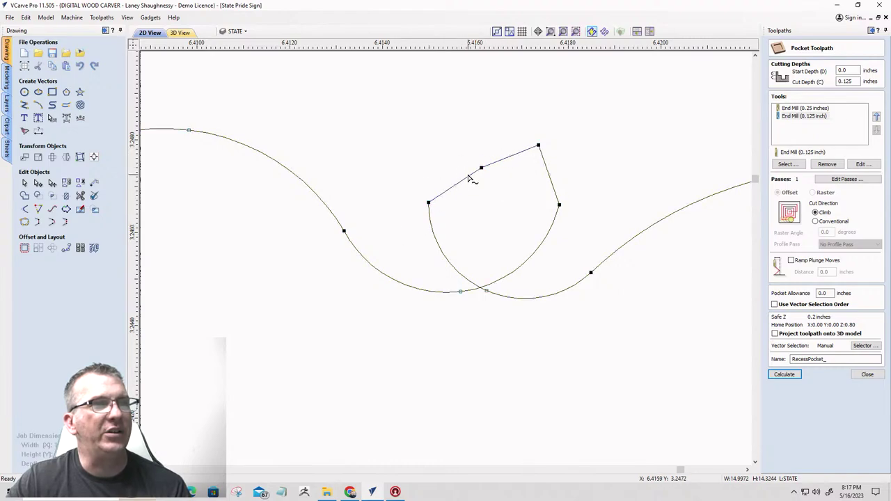
- Delete the loop's left, top and right spans with Delete Span
right_click(469, 178)
click(435, 232)
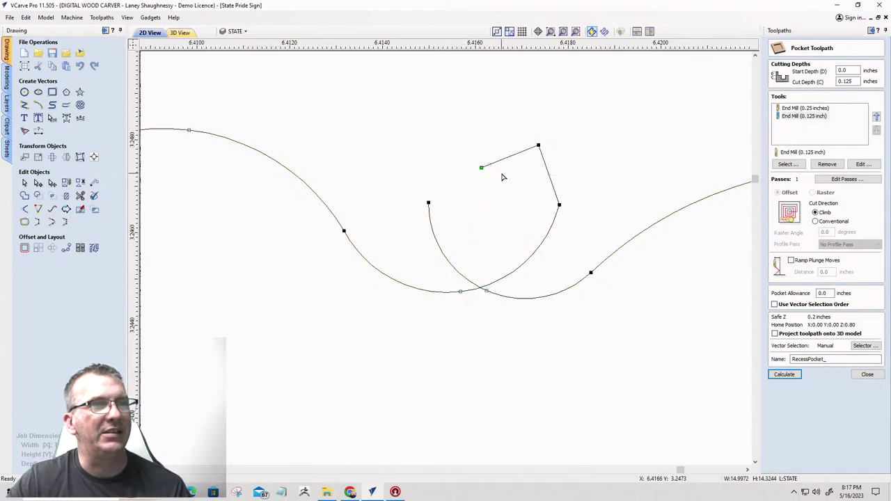
right_click(507, 158)
click(529, 215)
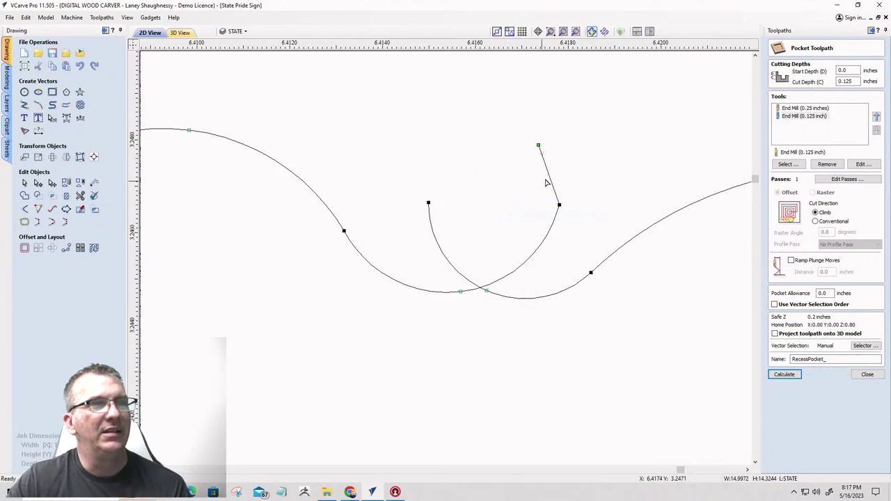
right_click(552, 188)
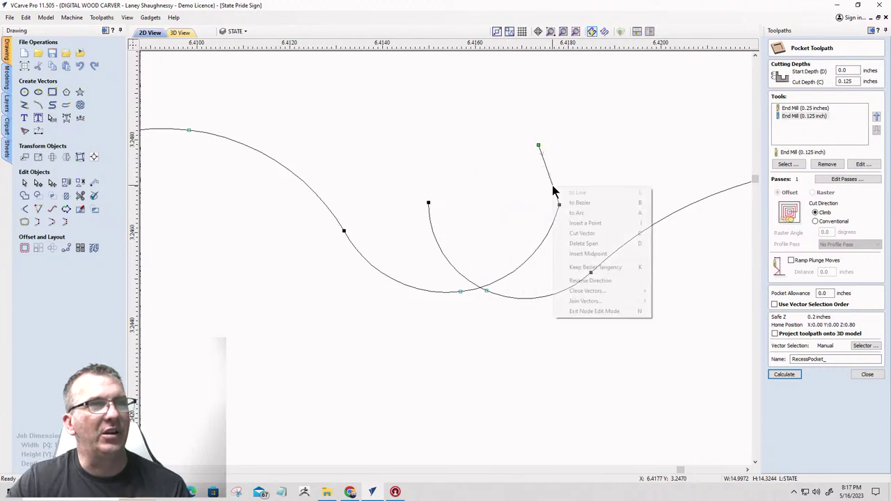
click(573, 245)
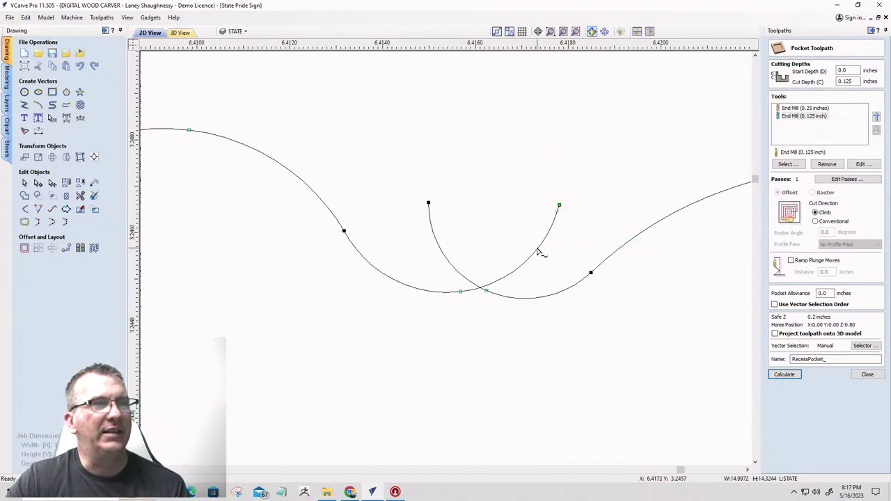
- Delete the leftover arc and final span, then join the open ends with a smooth curve
right_click(536, 248)
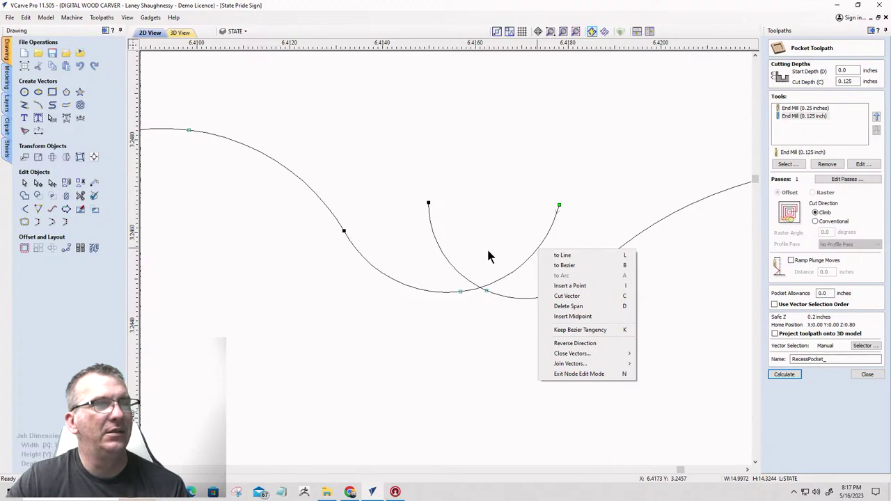
right_click(528, 258)
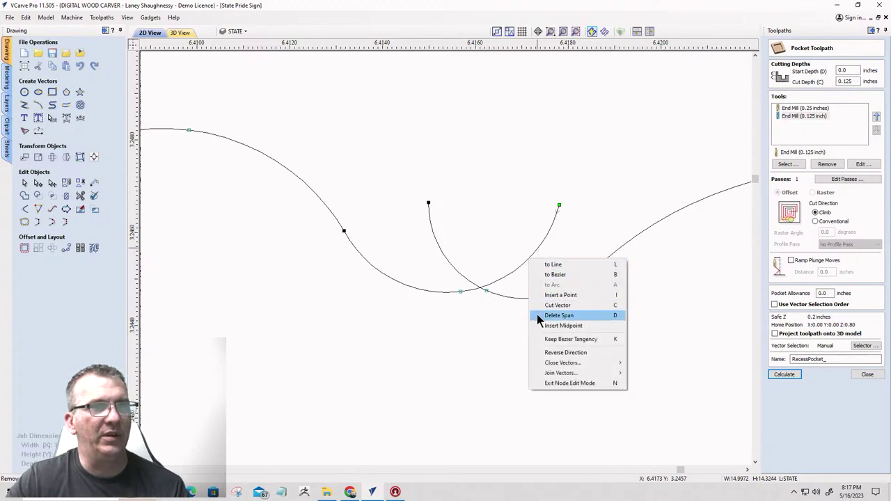
click(557, 315)
right_click(438, 247)
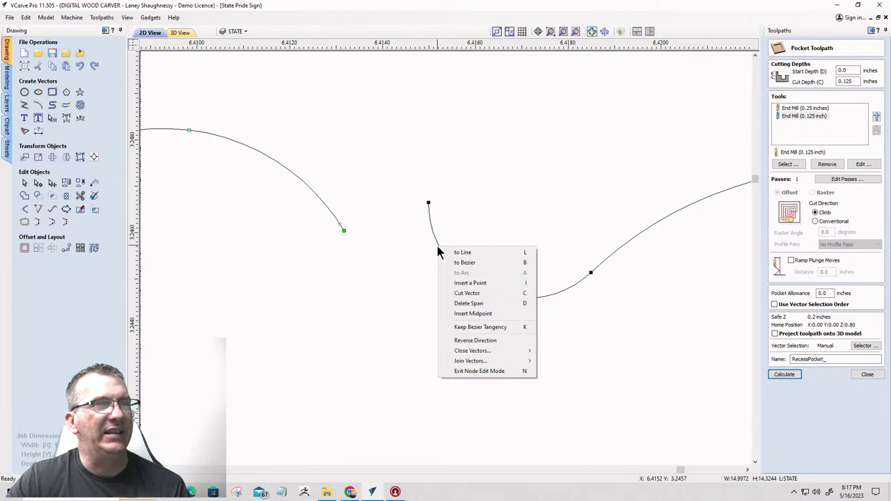
click(451, 304)
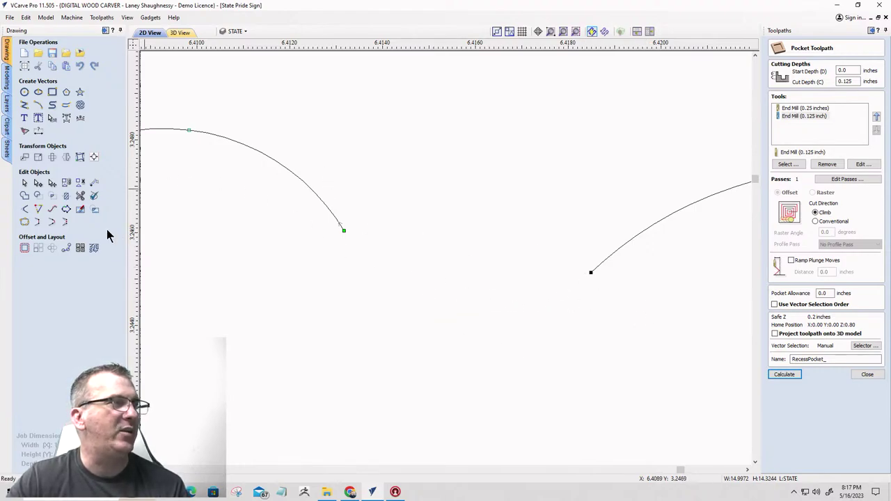
click(53, 224)
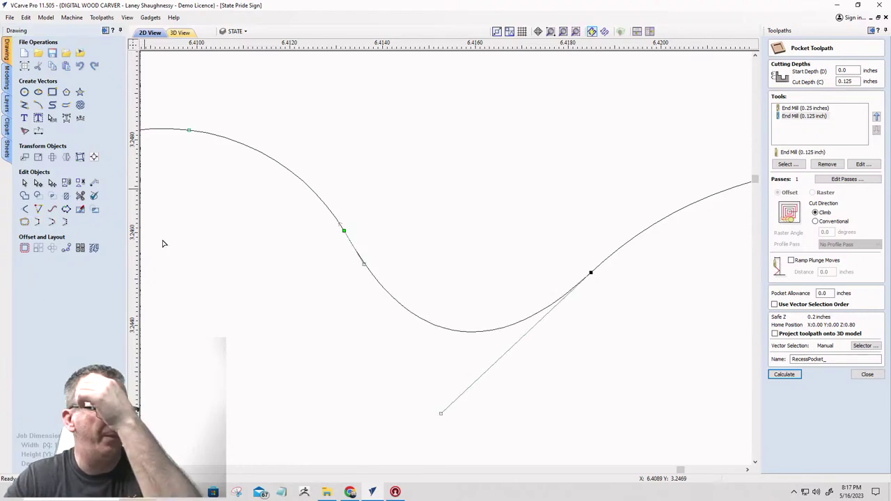
- Inspect the repaired coastline, then validate it in V-Carving Mode and close the results
scroll(482, 226, down, 3)
scroll(482, 232, down, 12)
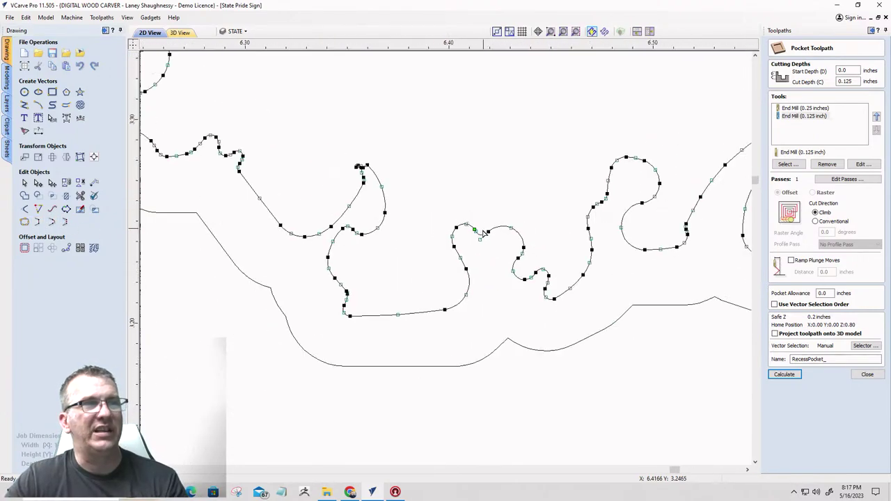
scroll(485, 232, down, 5)
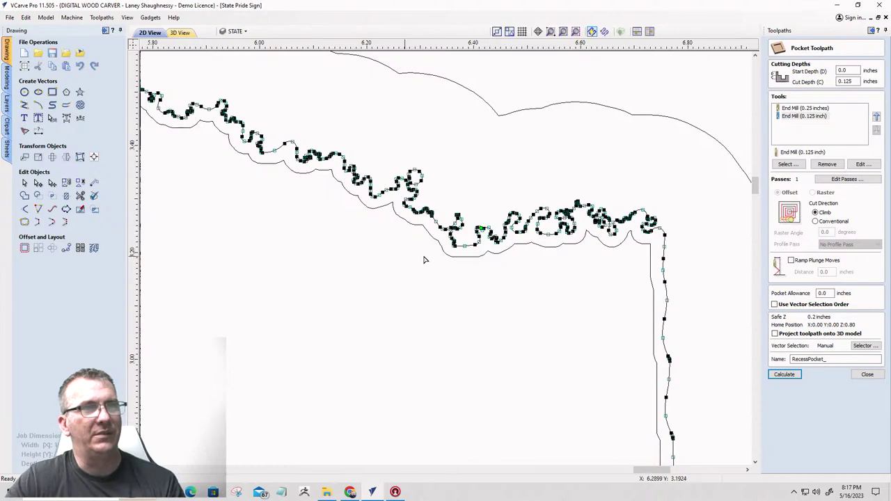
scroll(457, 193, up, 2)
scroll(457, 192, down, 2)
scroll(458, 193, down, 10)
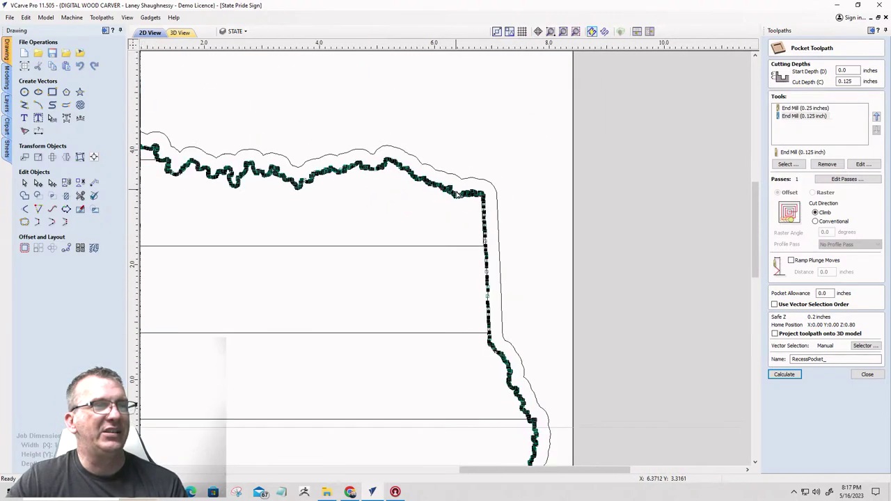
scroll(456, 191, down, 2)
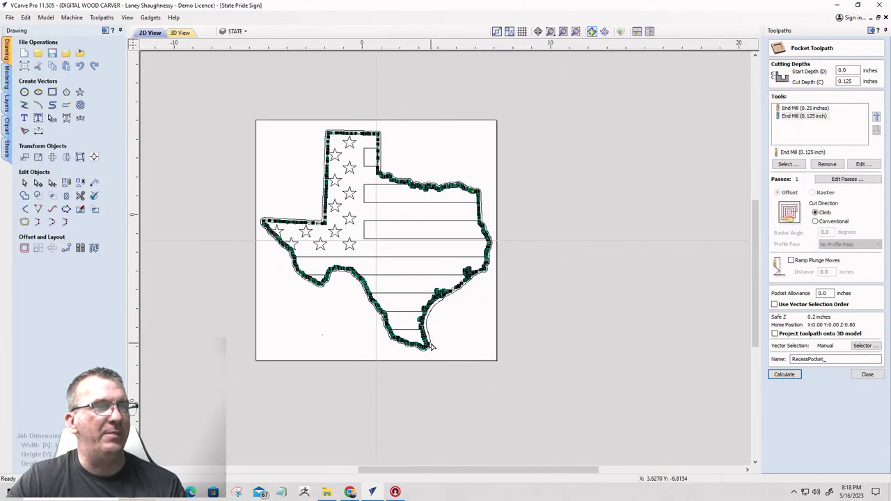
scroll(412, 418, up, 3)
click(94, 210)
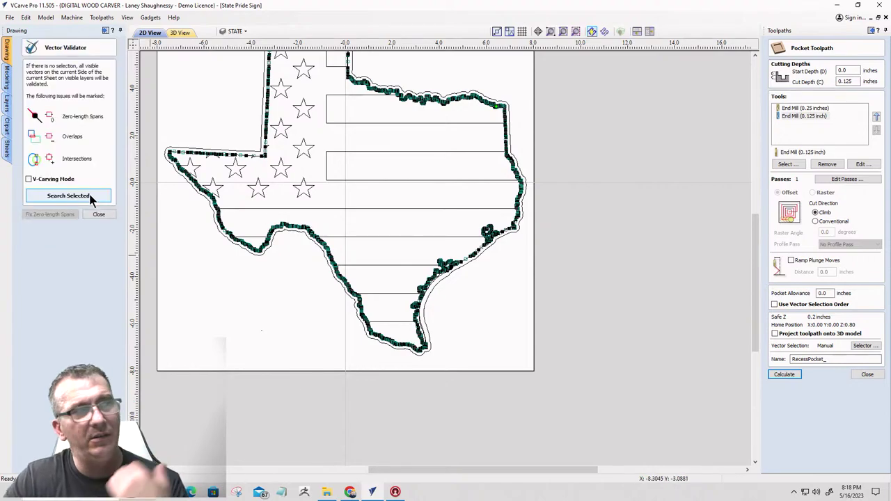
click(28, 179)
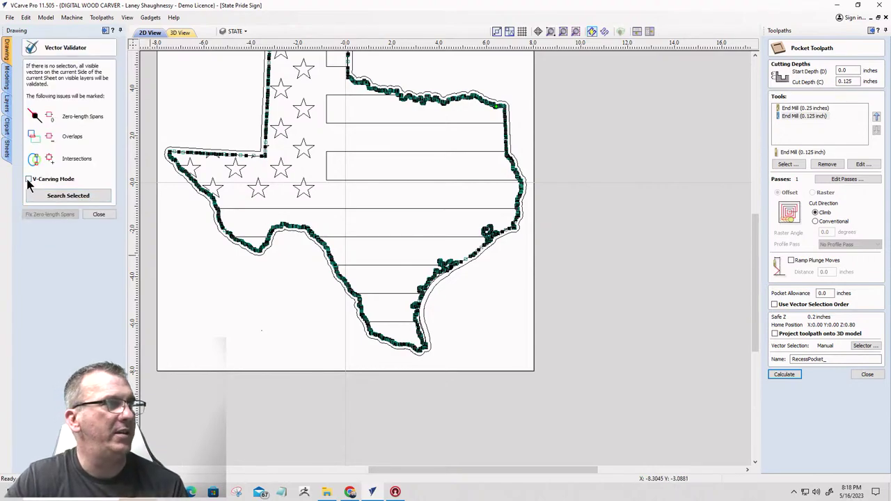
click(72, 200)
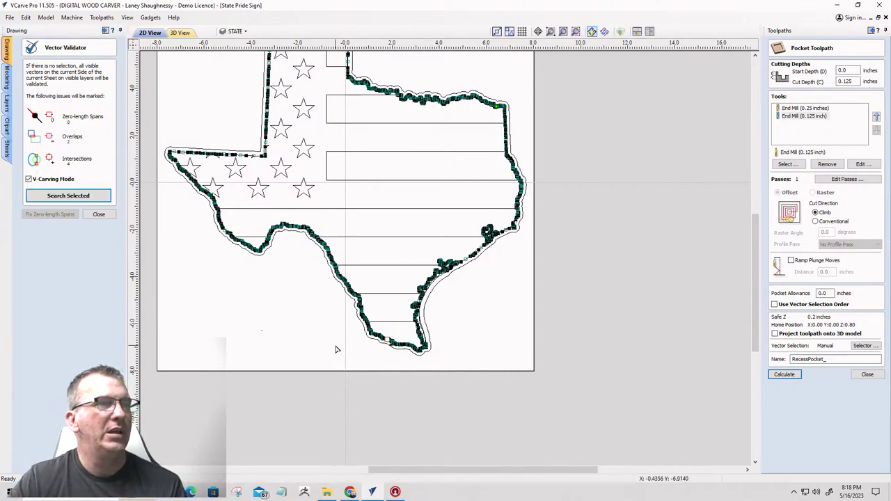
click(97, 215)
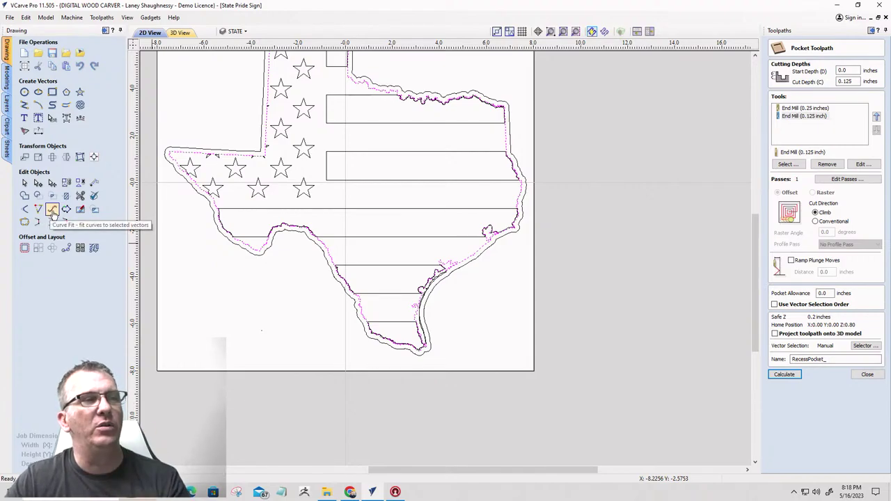
- Rerun the validator, zoom to the wedge-shaped loop on the southern coastline, then close the panel
click(94, 197)
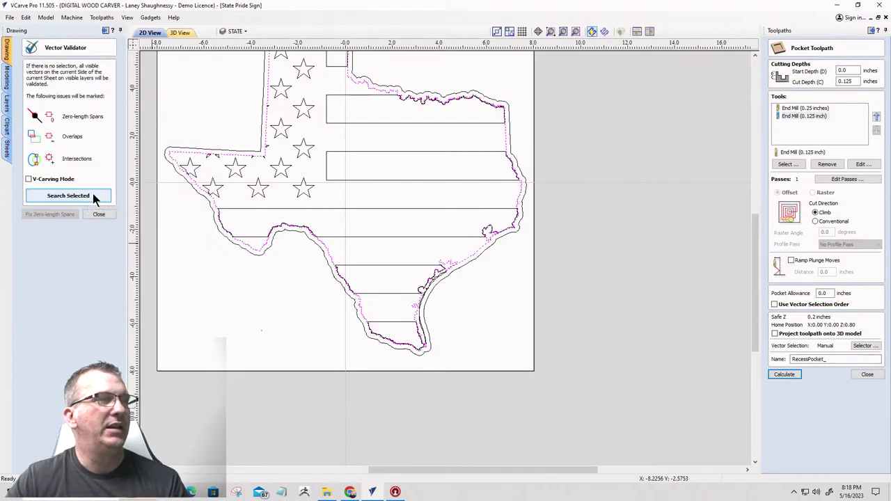
click(67, 195)
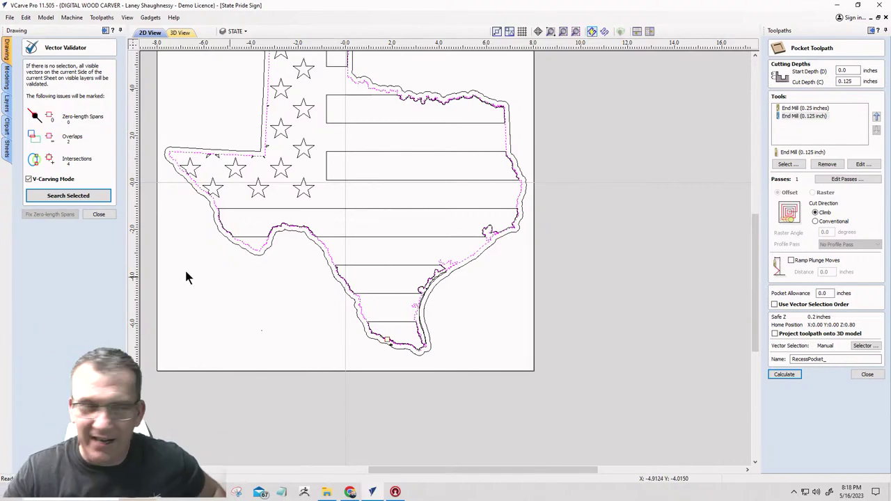
scroll(390, 356, up, 5)
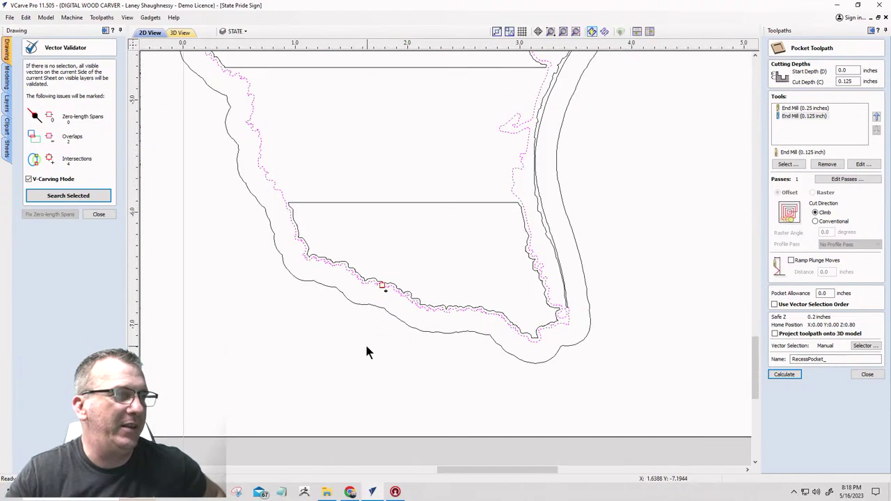
scroll(392, 298, down, 4)
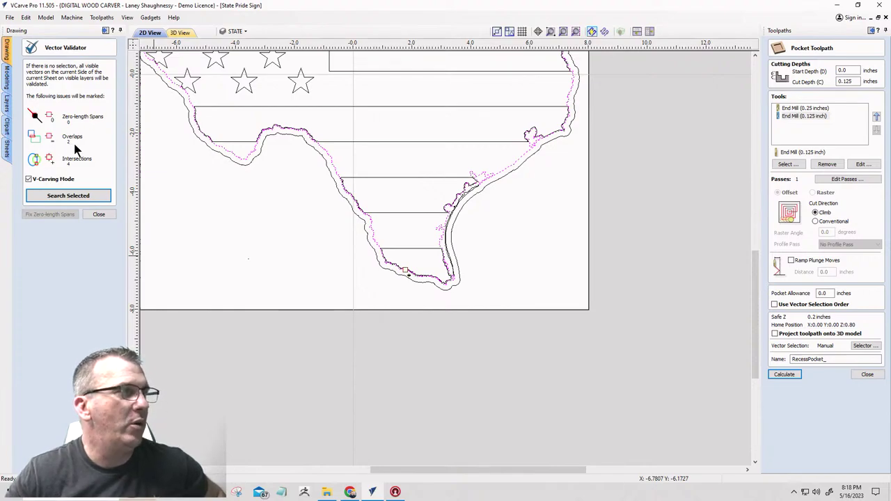
scroll(476, 299, down, 5)
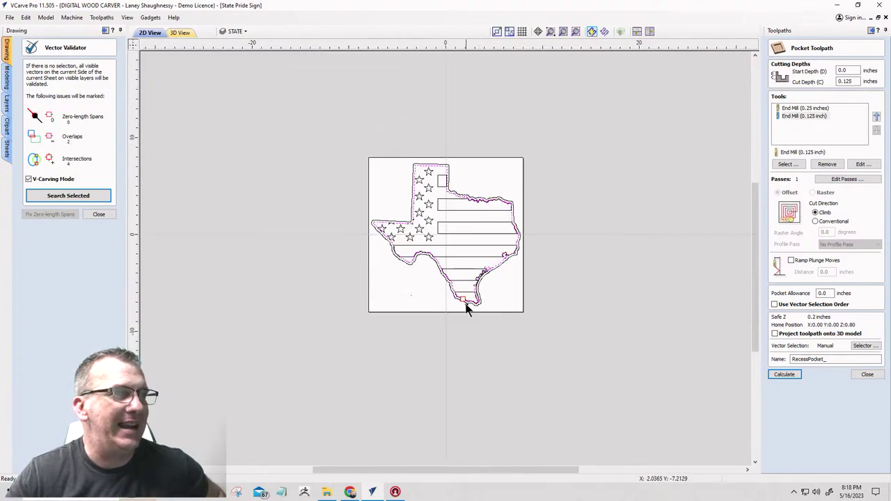
scroll(466, 310, up, 6)
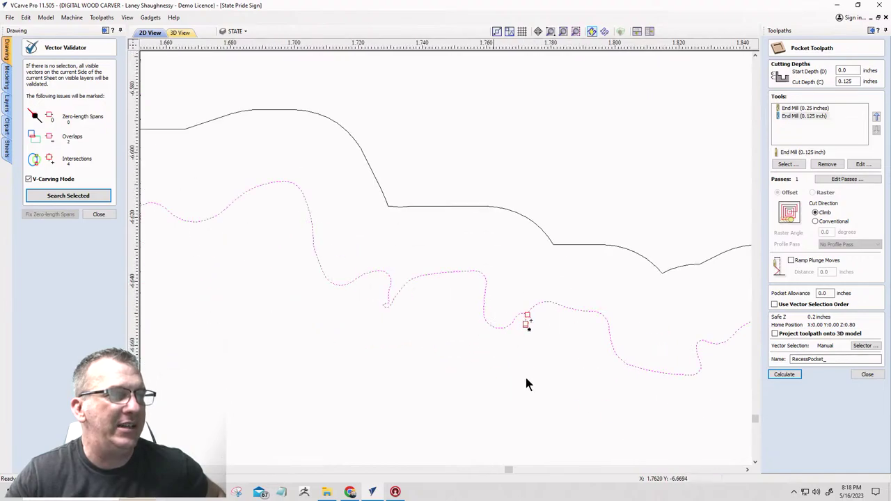
scroll(523, 325, up, 8)
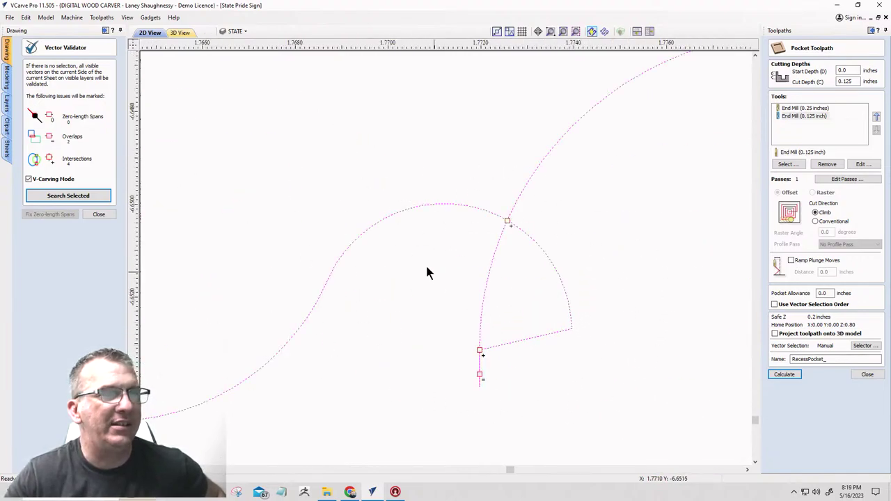
scroll(427, 272, down, 15)
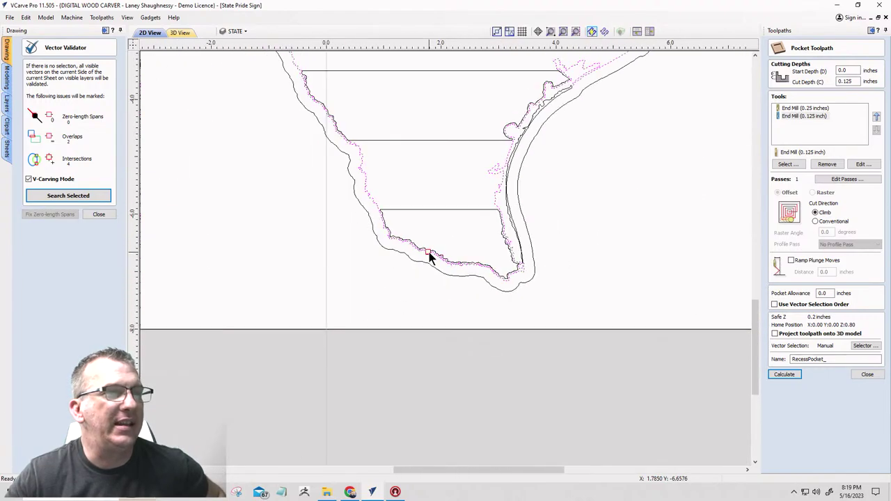
scroll(429, 253, up, 15)
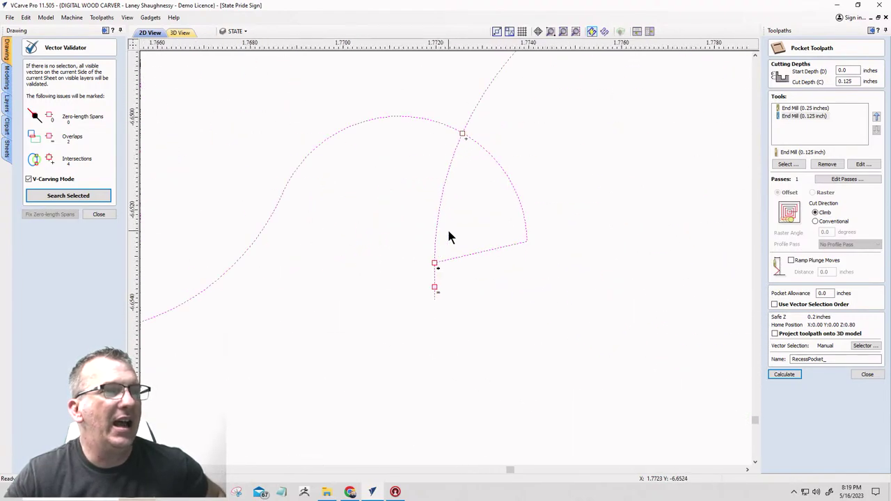
click(98, 214)
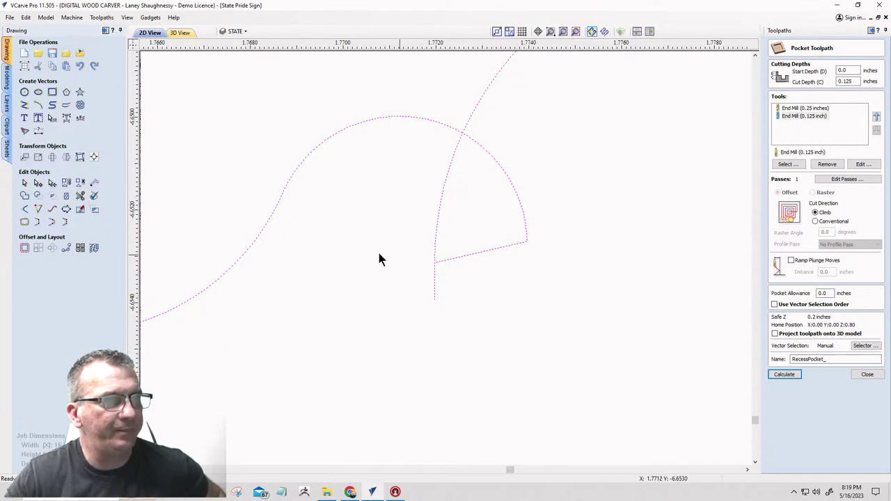
- In Node Edit, drag the wedge loop's nodes apart to expose its spans
click(38, 182)
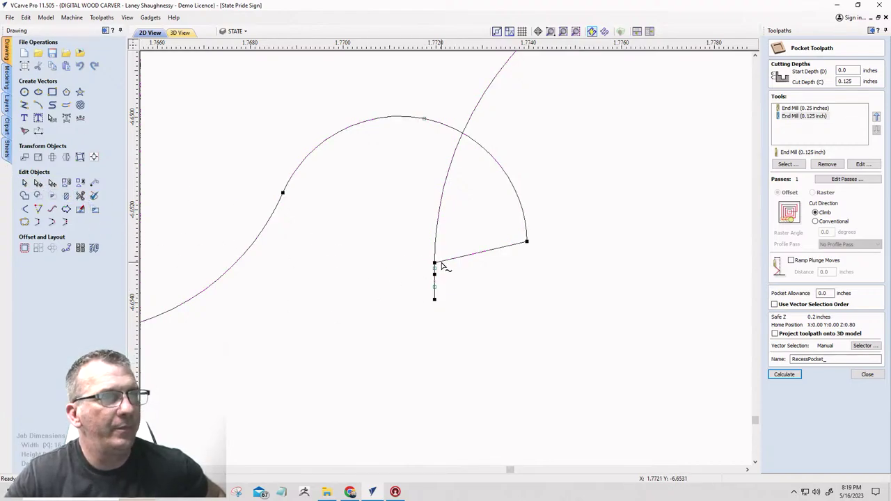
drag(435, 264, 488, 290)
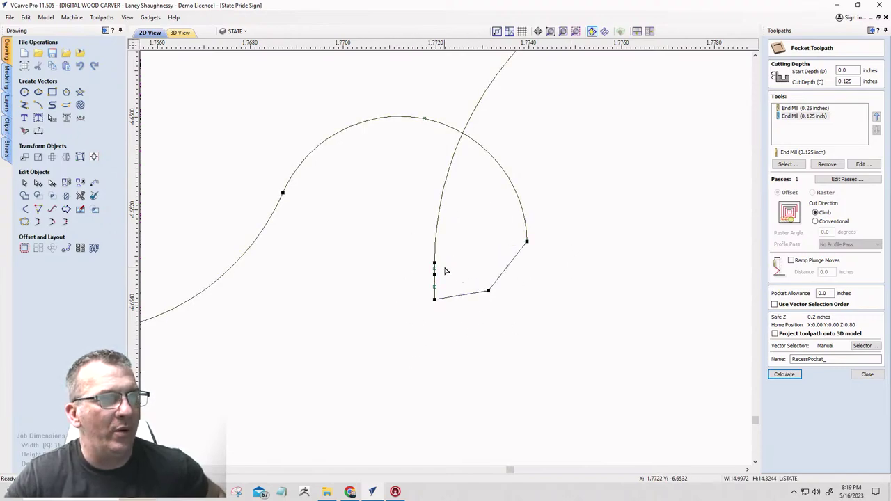
drag(433, 263, 404, 252)
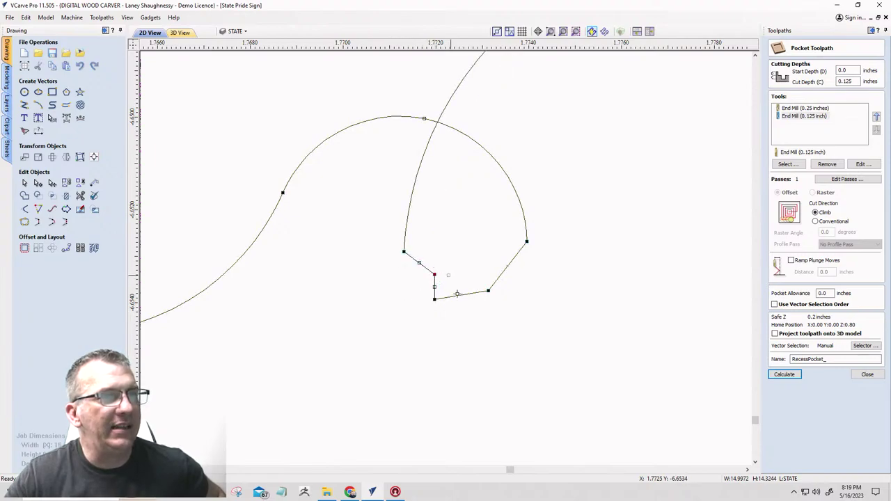
drag(435, 275, 463, 275)
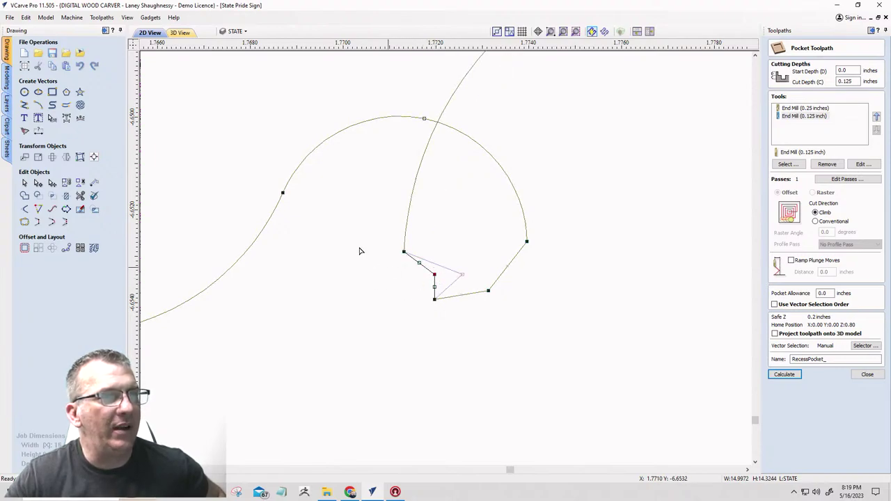
- Delete the loop's spans, short segment, straight span and leftover arc with Delete Span
right_click(418, 260)
click(437, 315)
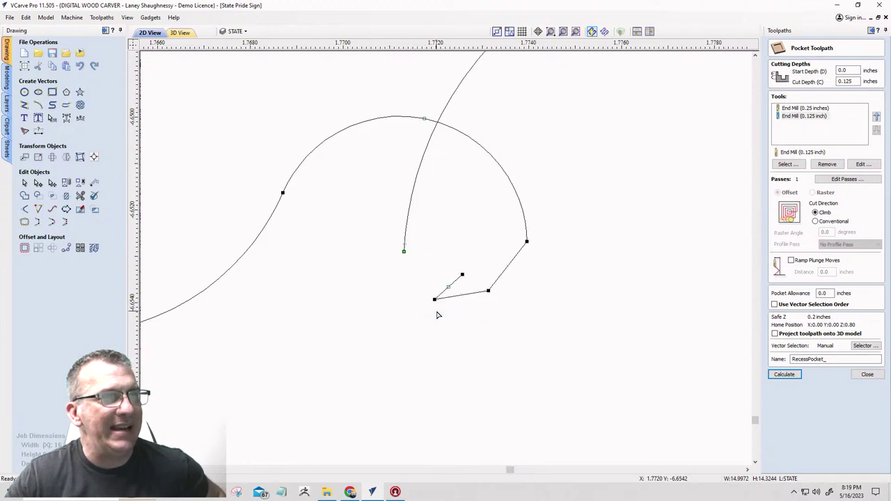
right_click(471, 297)
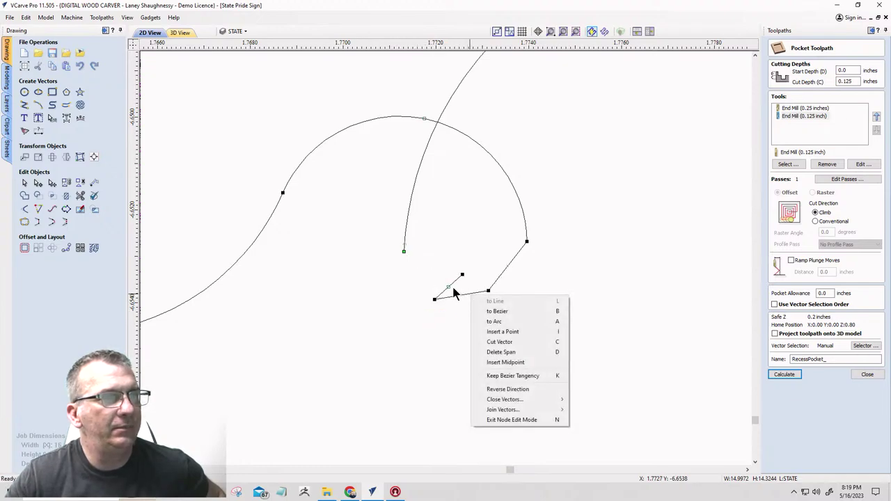
click(496, 352)
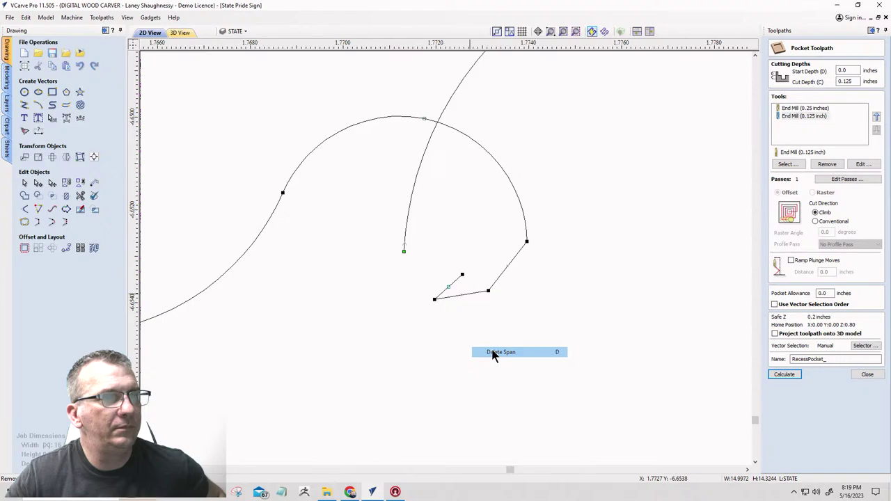
right_click(454, 283)
click(482, 341)
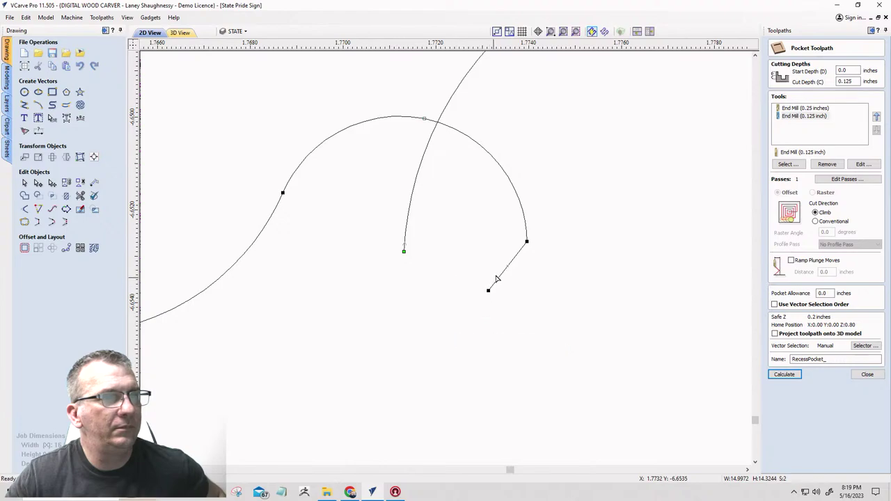
right_click(503, 273)
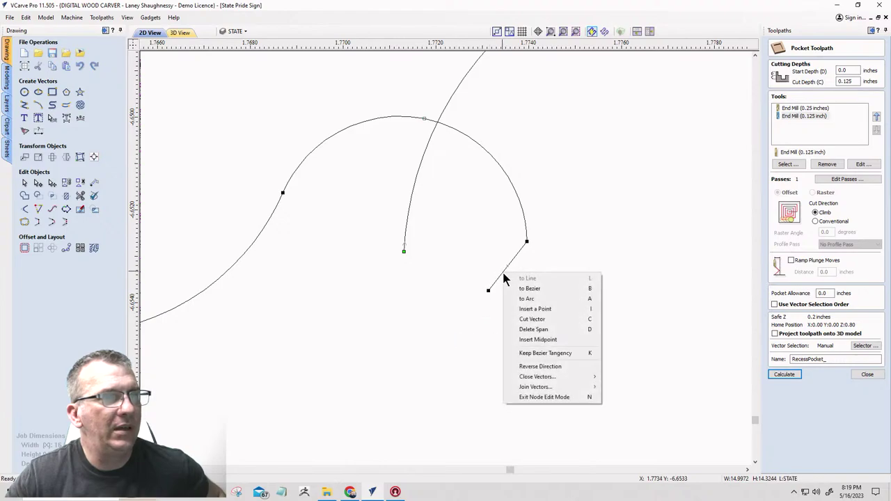
click(523, 330)
right_click(518, 200)
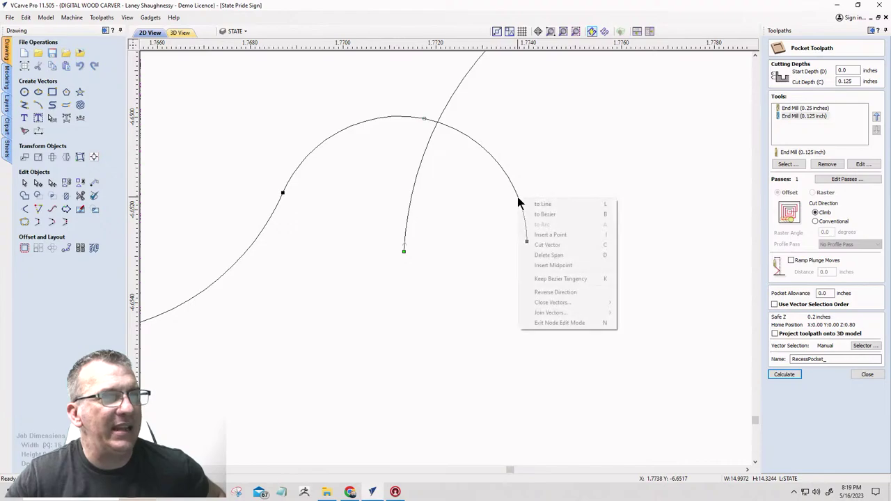
click(534, 256)
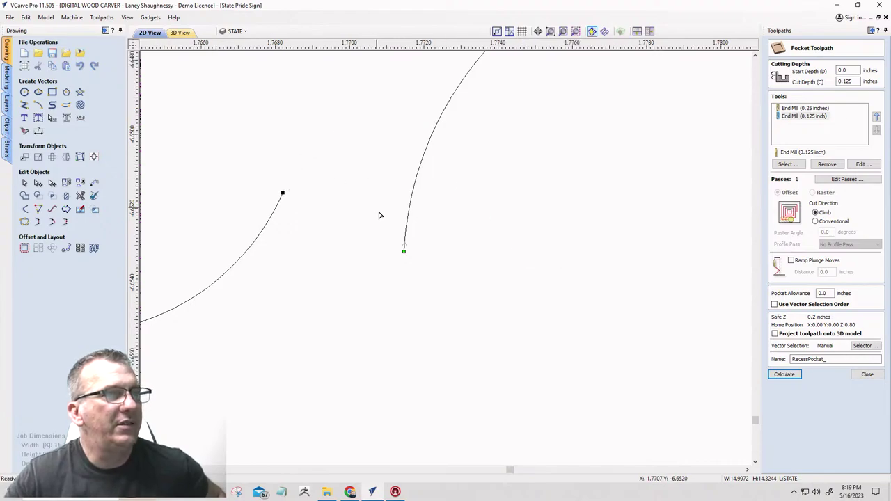
- Trim the curve span past the gap and smoothly join the arc end to the right-hand curve
scroll(386, 223, down, 2)
click(392, 231)
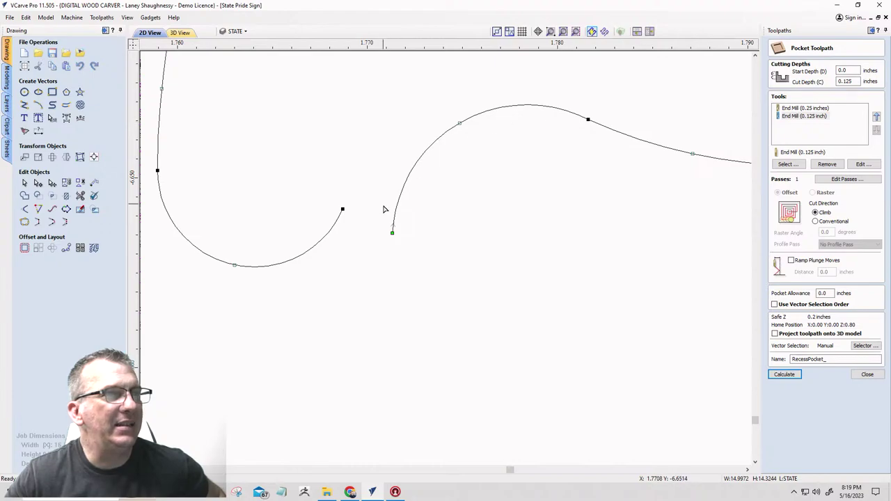
right_click(405, 188)
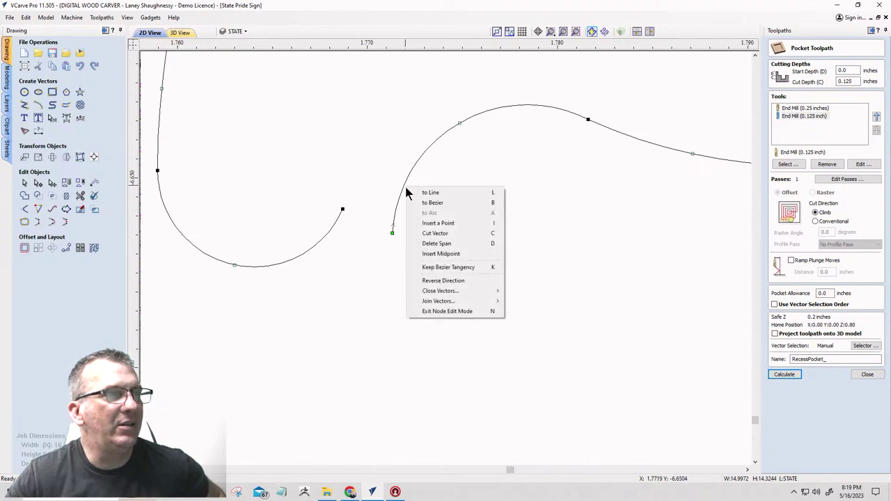
click(415, 244)
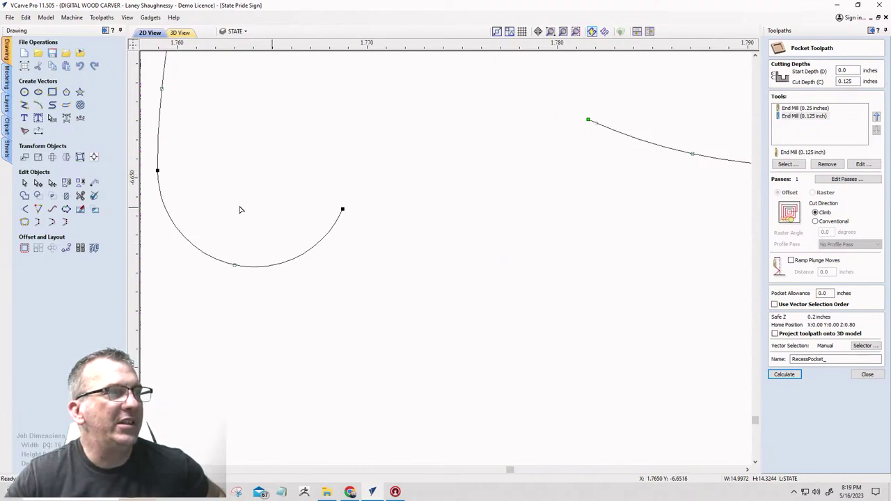
click(51, 221)
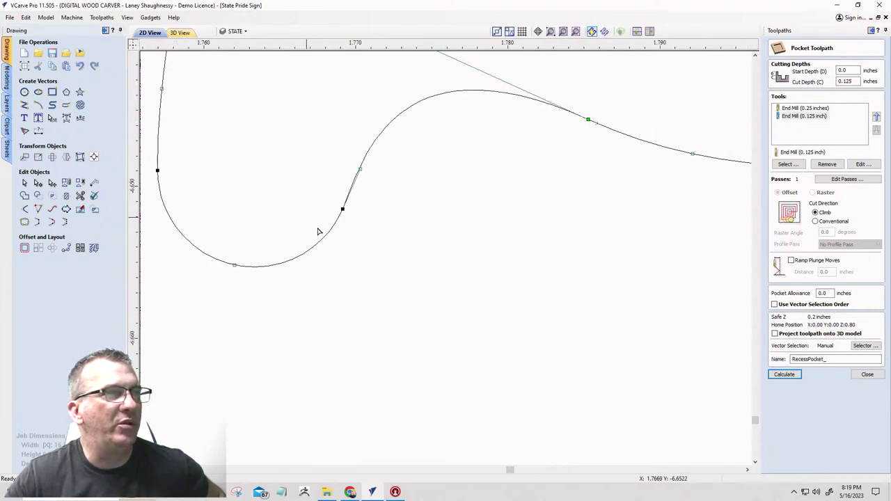
scroll(466, 290, down, 10)
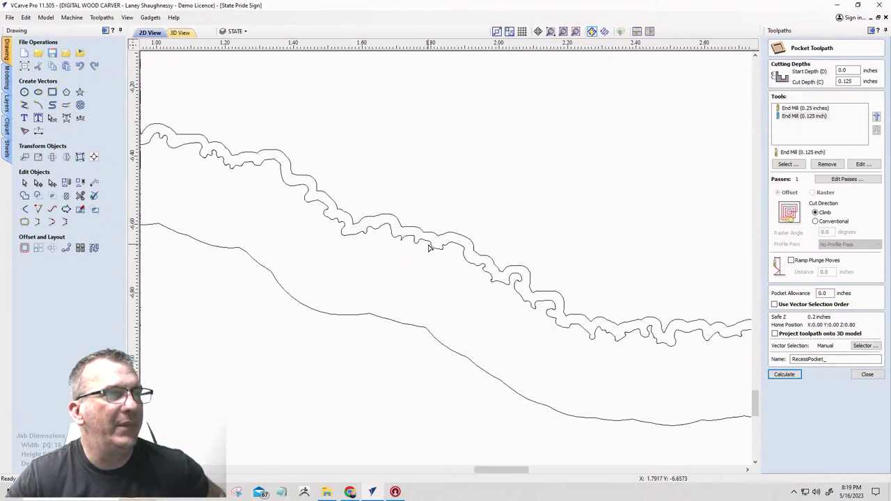
- Box-select the outline, stripes and stars, then search them in V-Carving Mode, leaving 2 intersections
scroll(432, 251, down, 10)
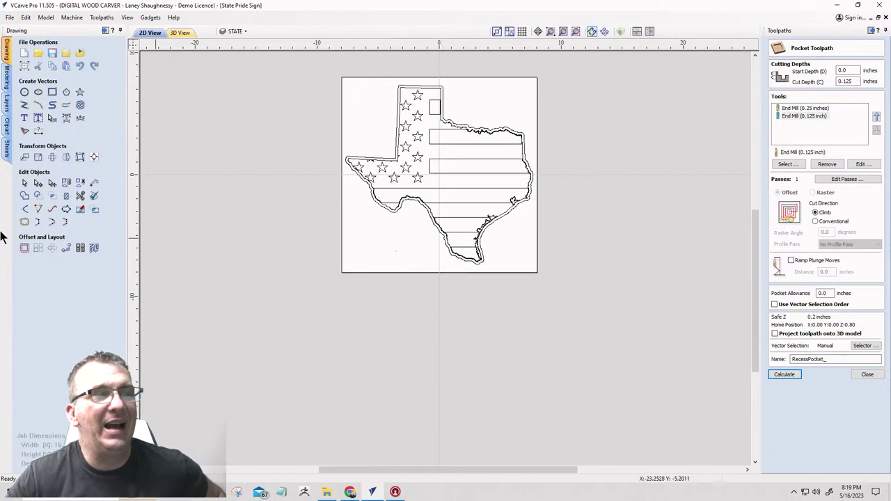
drag(258, 64, 635, 326)
click(466, 267)
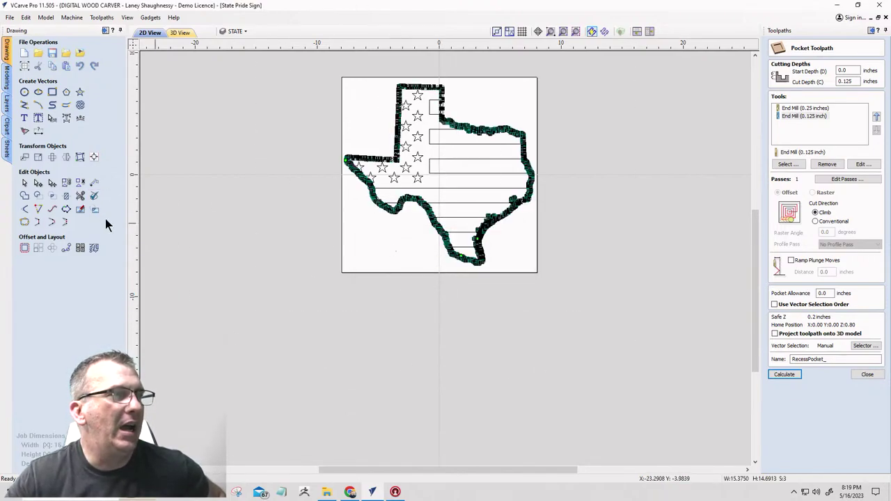
click(24, 182)
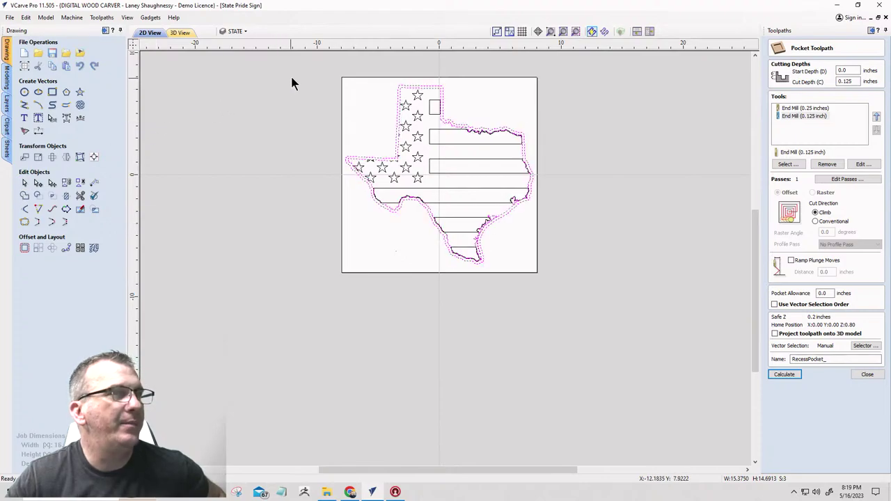
shift+drag(376, 121, 629, 383)
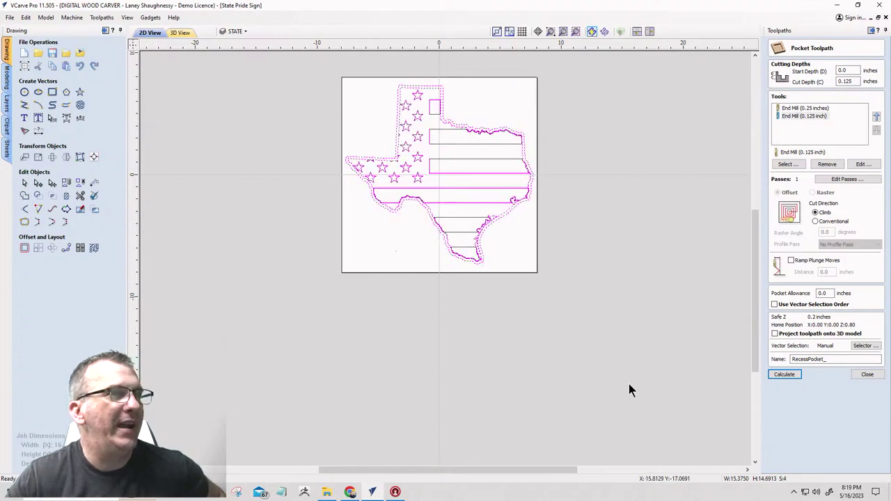
click(94, 197)
click(29, 179)
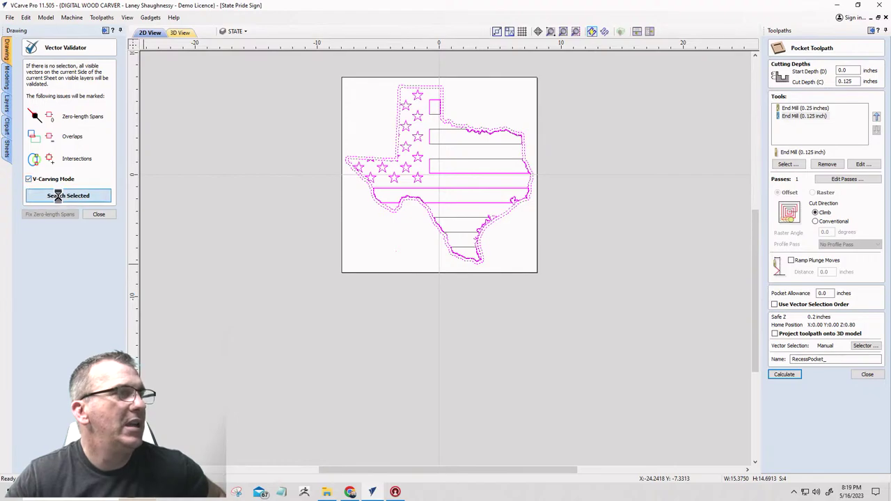
click(58, 197)
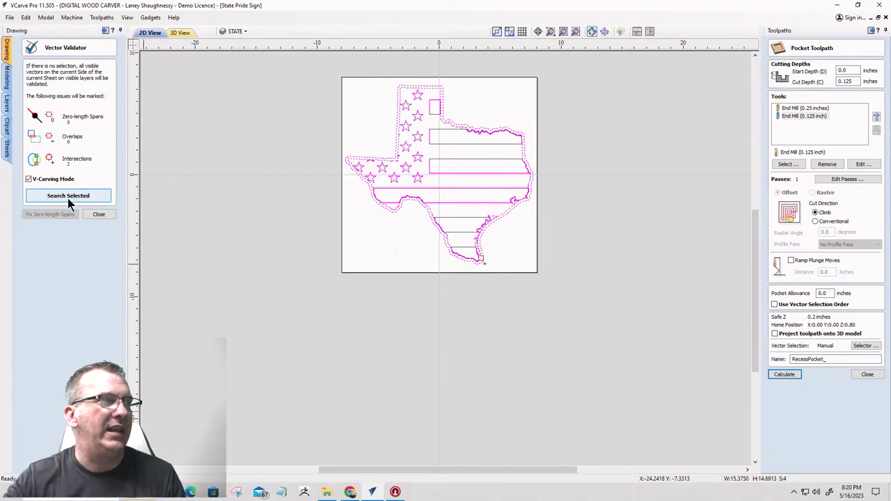
- Zoom to the last intersection marker at Texas's bottom tip and close the Vector Validator
scroll(487, 266, up, 5)
scroll(417, 223, up, 15)
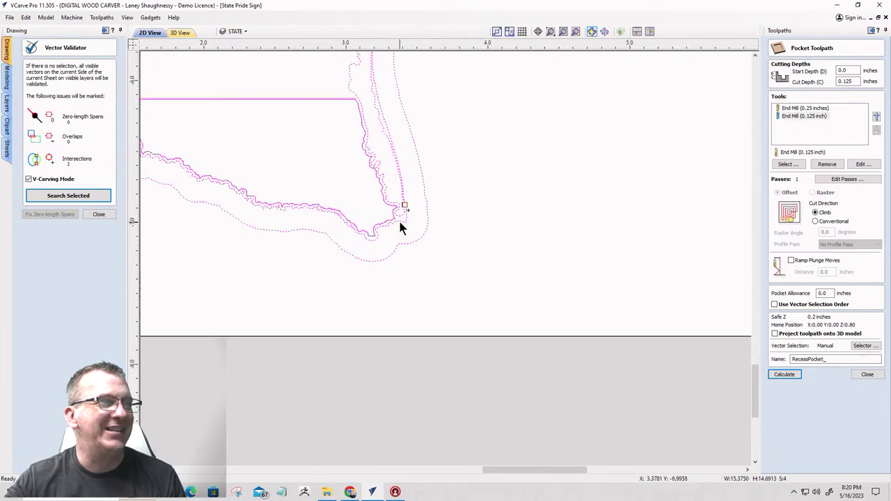
scroll(446, 179, up, 2)
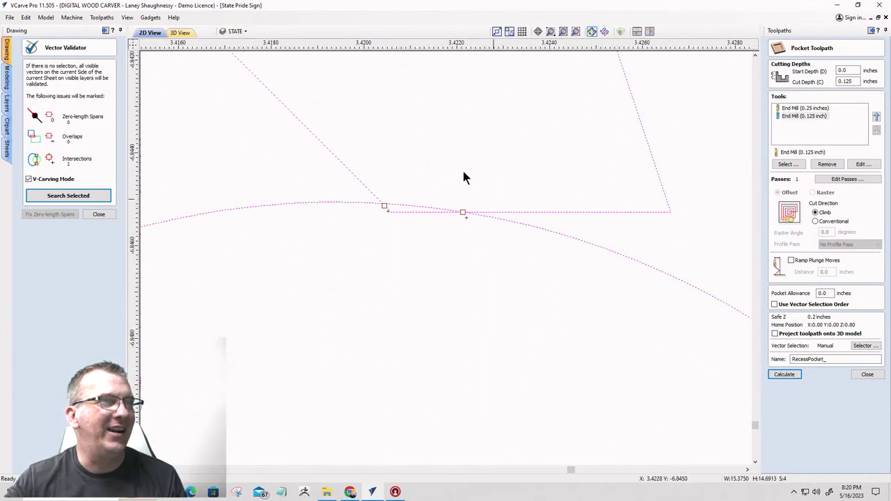
click(99, 214)
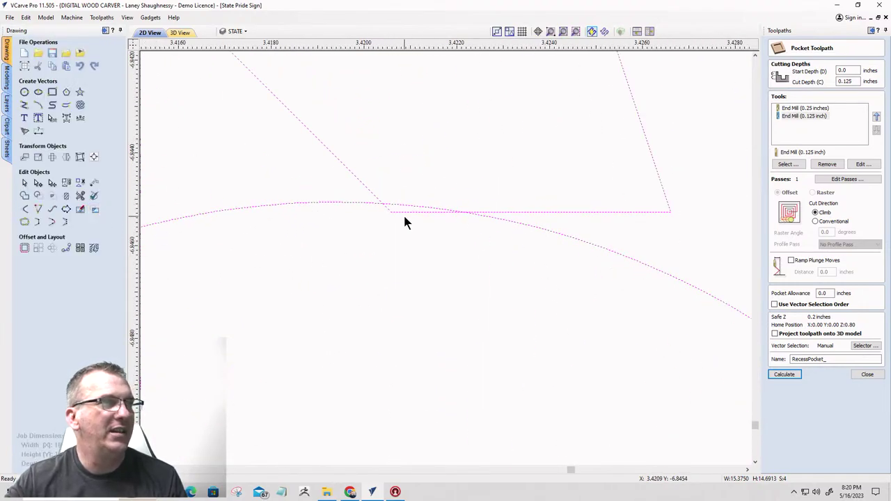
- Without ungrouping, drag the stripe's corner node clear of the outline curve and zoom back out
click(37, 182)
click(466, 268)
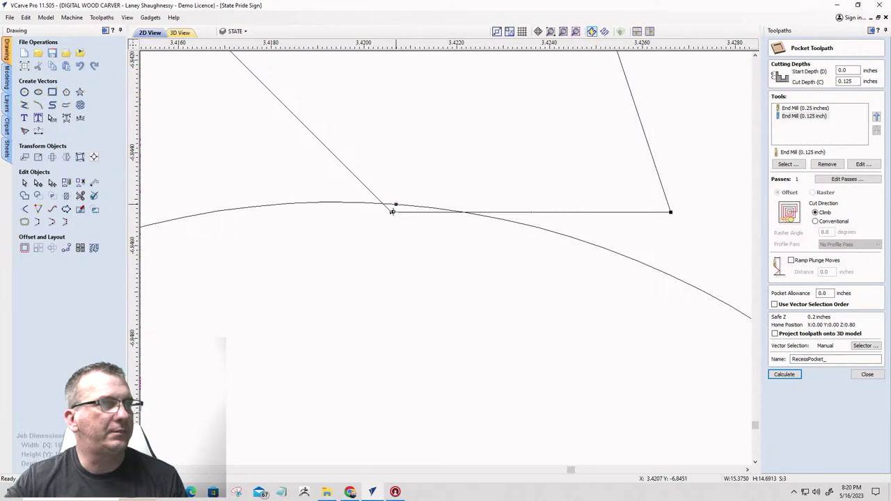
drag(392, 212, 390, 219)
scroll(500, 218, down, 2)
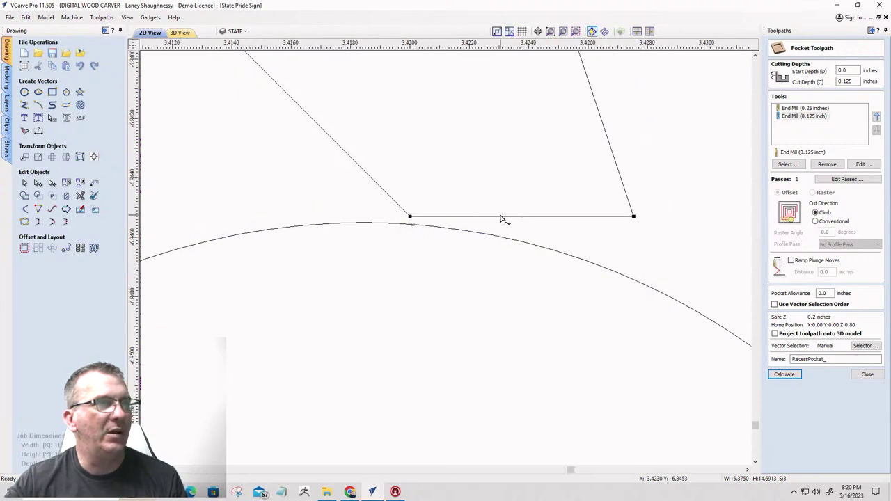
scroll(505, 247, down, 10)
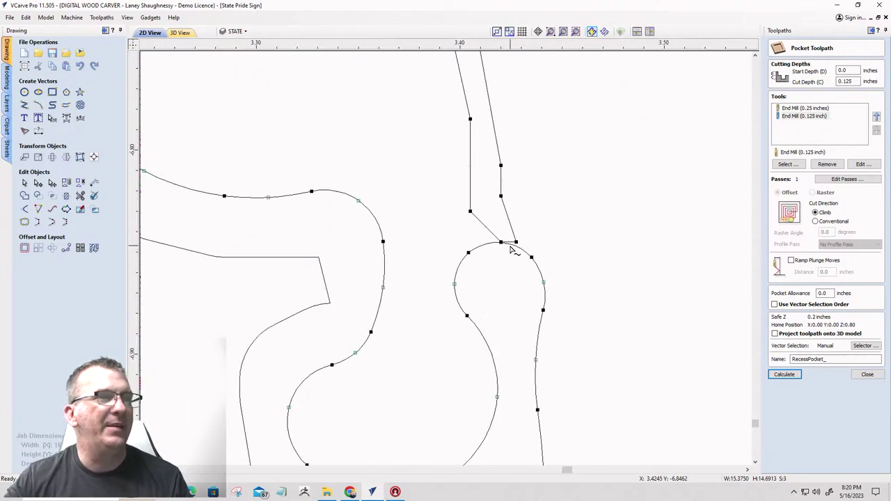
scroll(515, 257, down, 10)
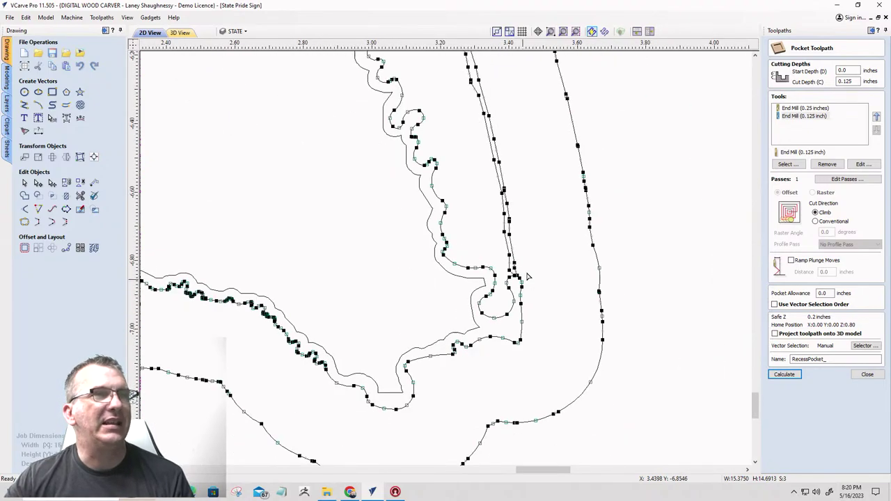
scroll(528, 276, down, 2)
scroll(488, 320, down, 10)
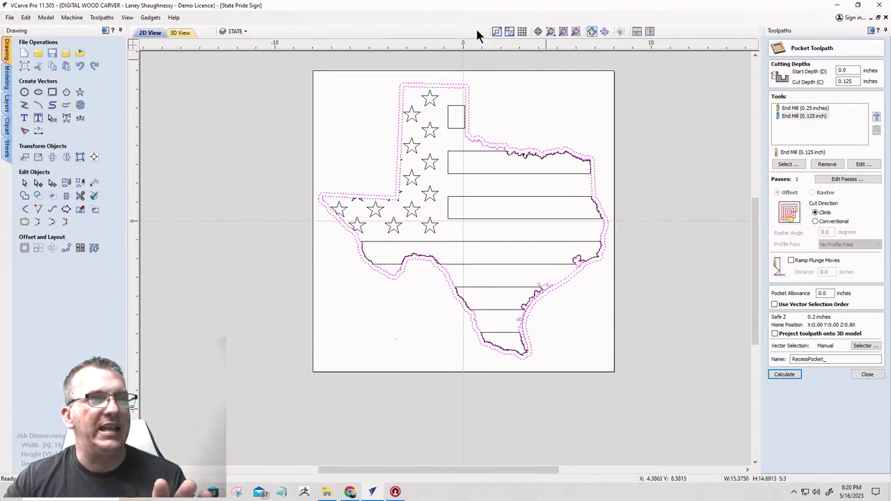
- Pick the Texas coast outline as the RecessPocket_ boundary, fit the view, and clear the Start Depth field for 0.0
scroll(460, 115, up, 5)
scroll(456, 122, down, 4)
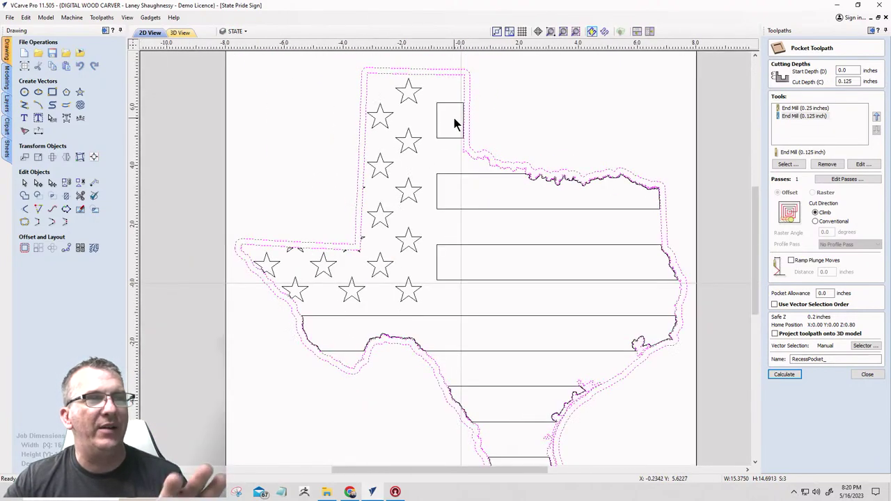
scroll(438, 125, down, 2)
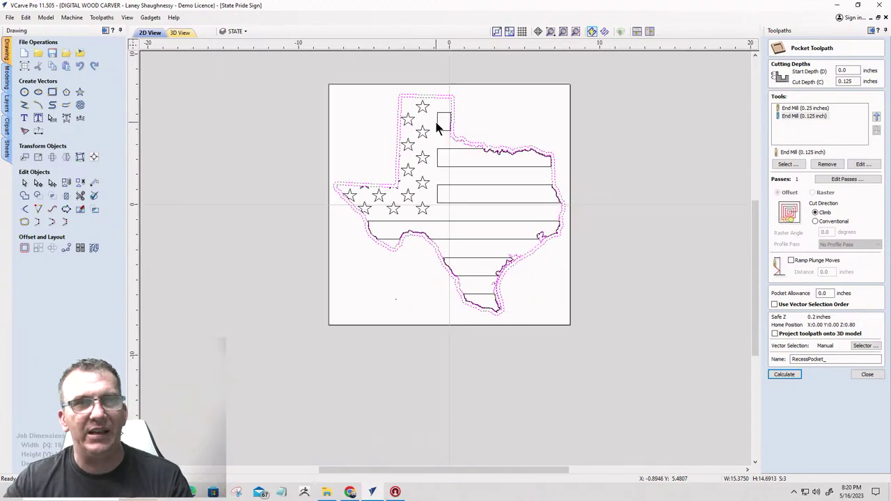
click(602, 294)
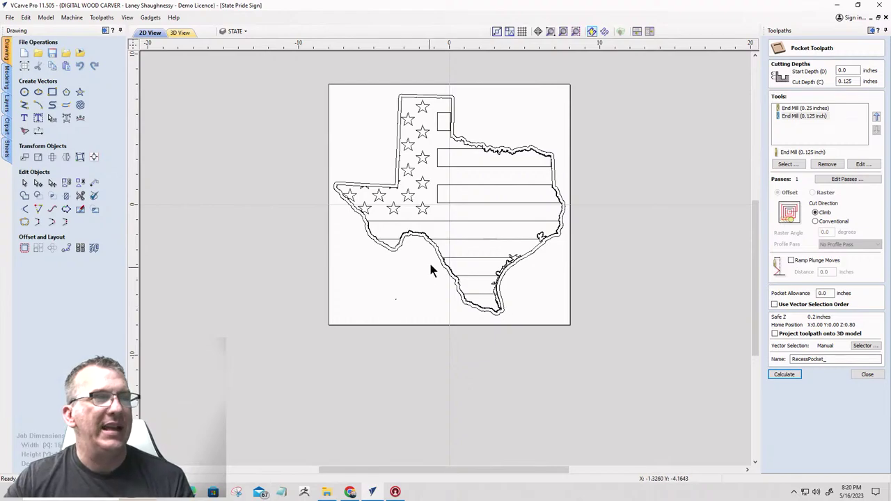
scroll(508, 314, up, 5)
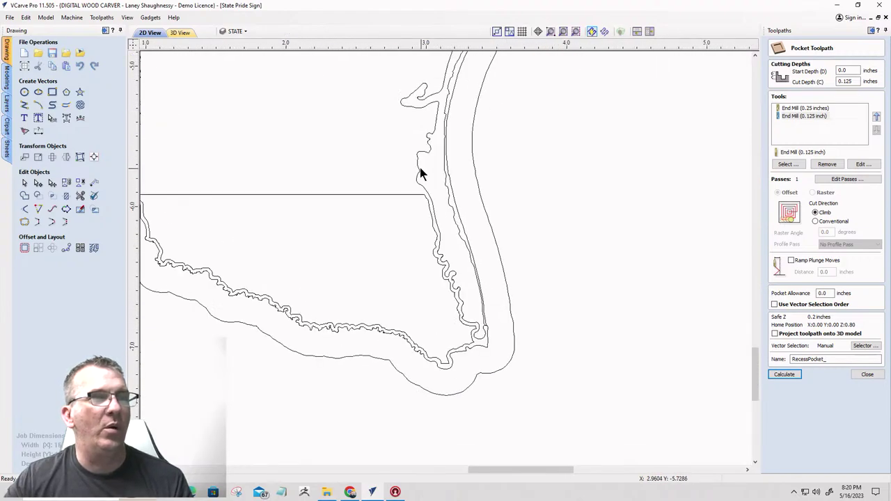
click(419, 166)
scroll(439, 194, down, 5)
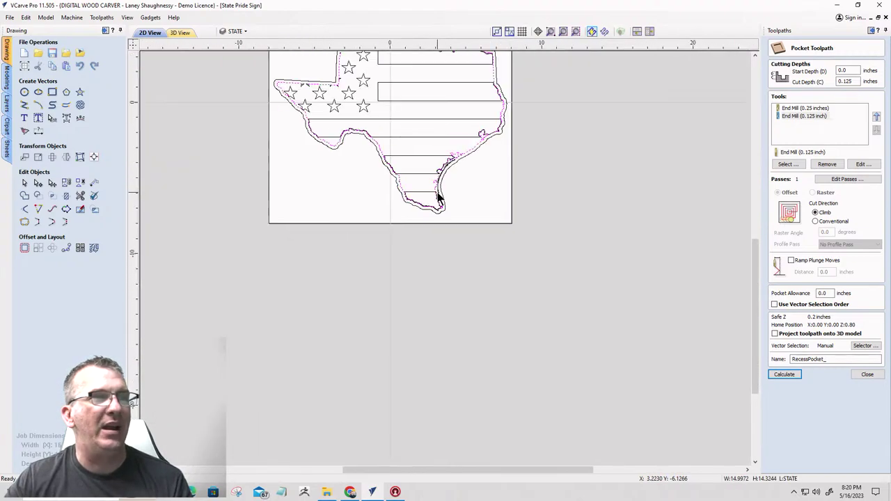
key(F6)
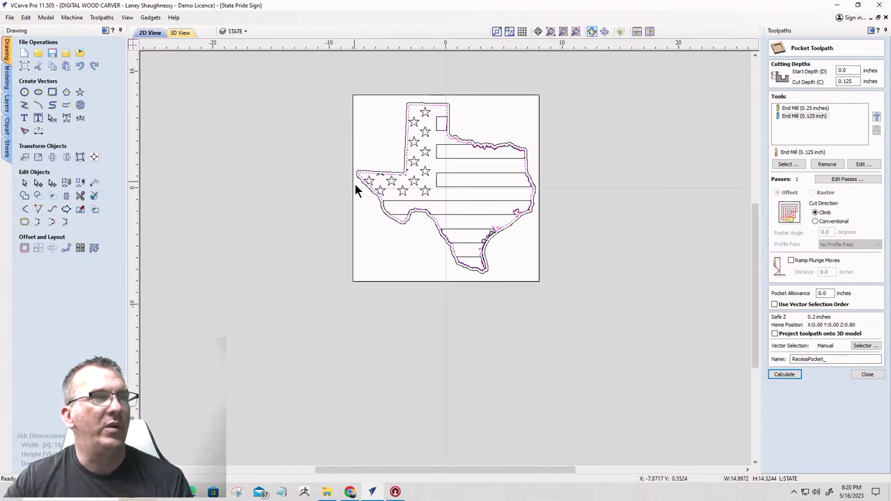
double_click(841, 70)
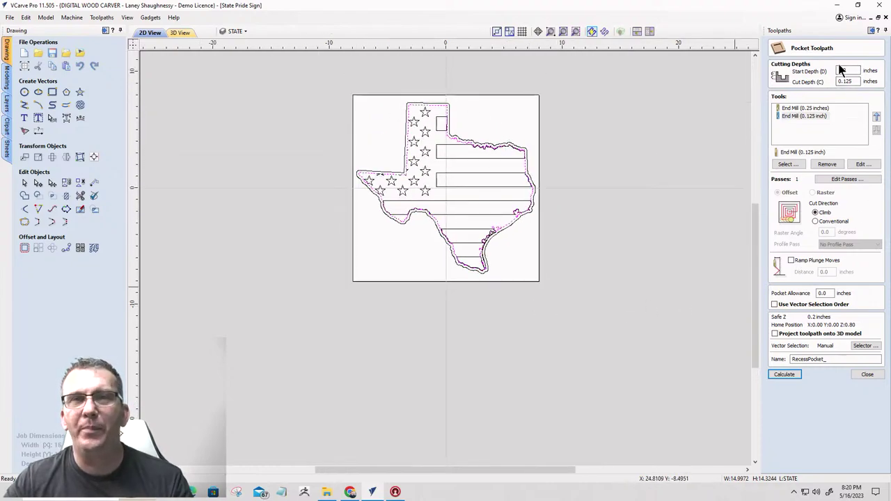
key(BackSpace)
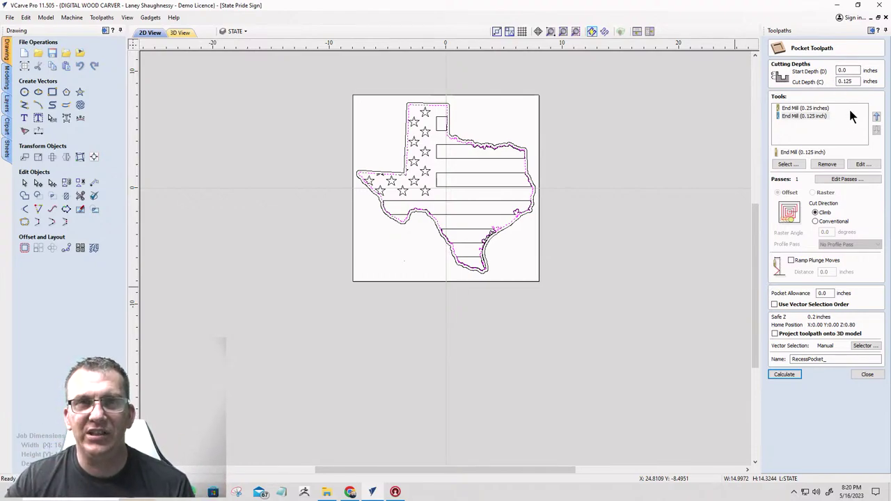
- Calculate the RecessPocket_ toolpath to show its clearing passes in 3D
click(784, 373)
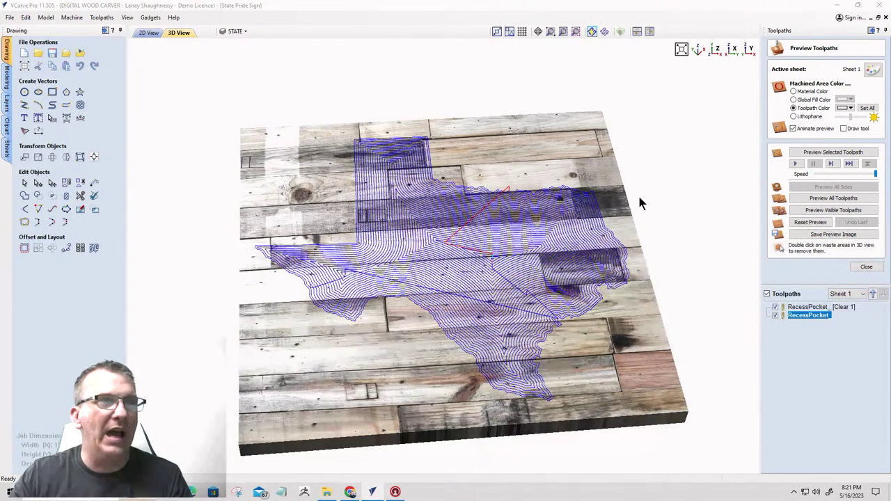
- Switch the sheet texture to Maple, run Preview Visible Toolpaths, then return to the 2D View
click(872, 70)
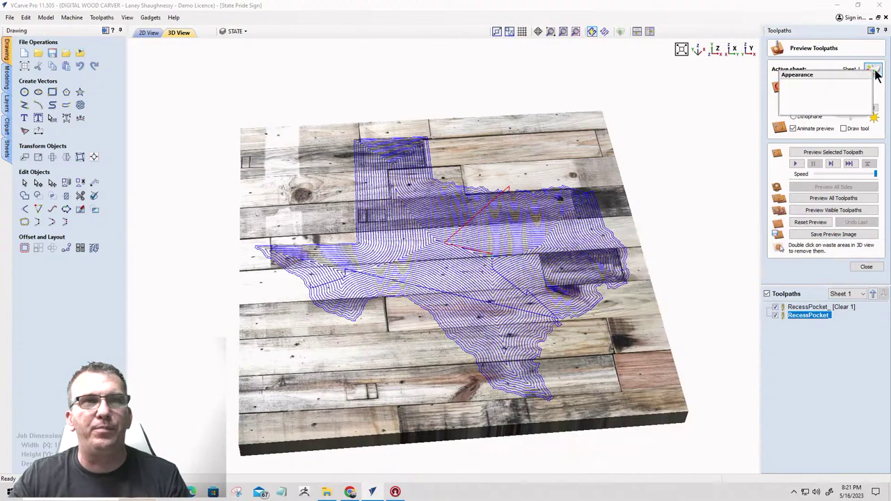
click(826, 89)
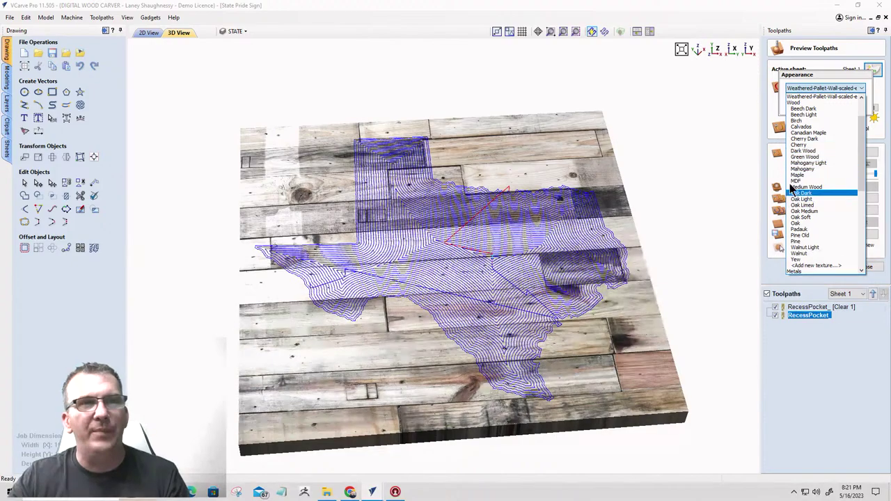
key(Escape)
key(m)
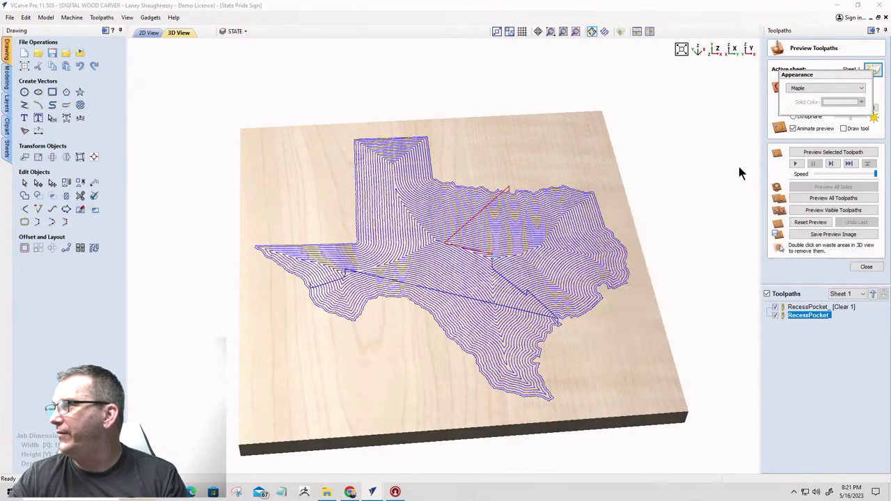
scroll(523, 247, up, 3)
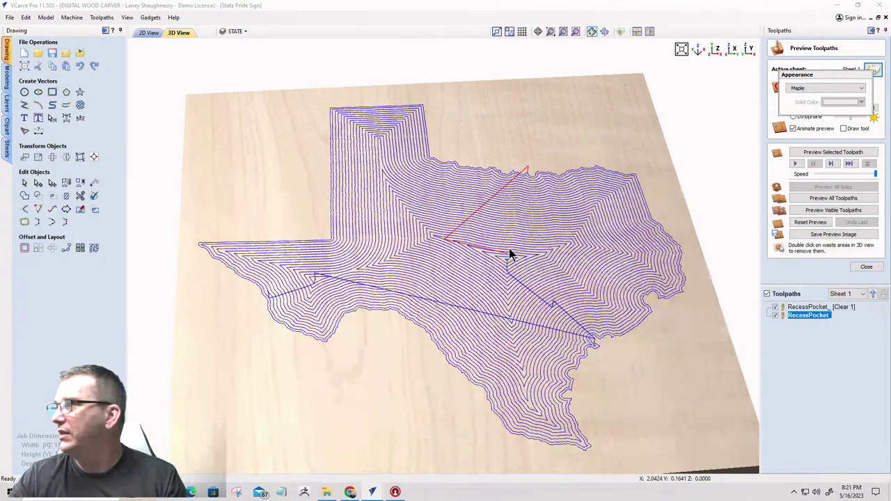
click(811, 210)
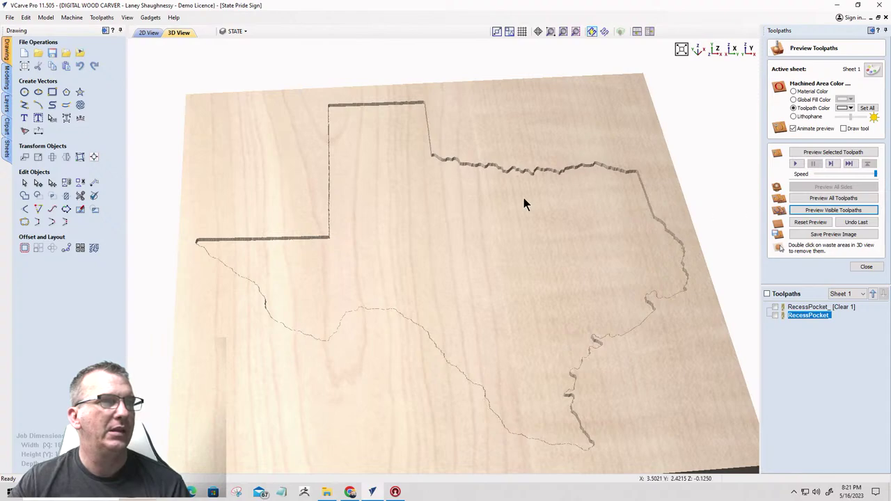
click(148, 32)
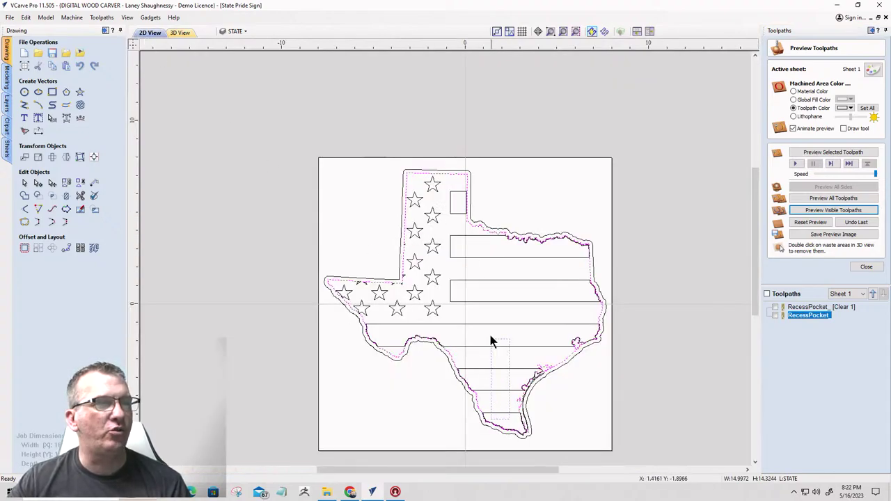
- Clear the selection and marquee-select the flag's stripe vectors
click(472, 296)
click(457, 260)
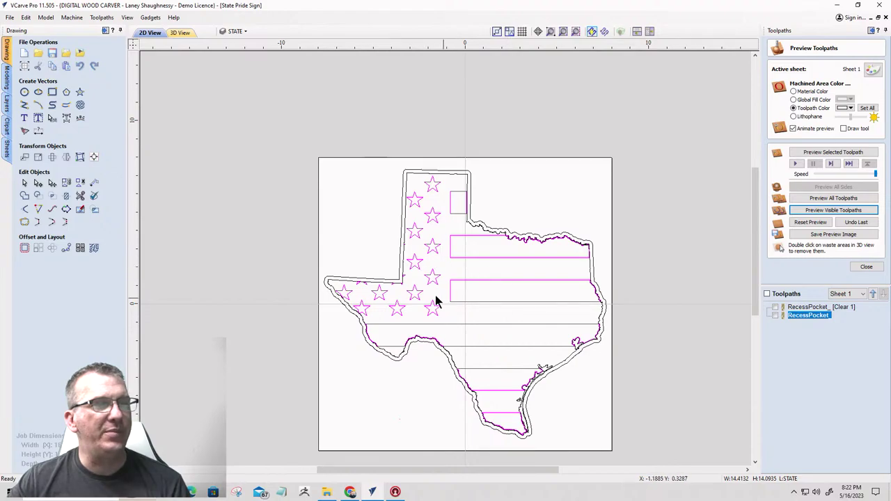
scroll(406, 284, up, 5)
scroll(439, 209, down, 5)
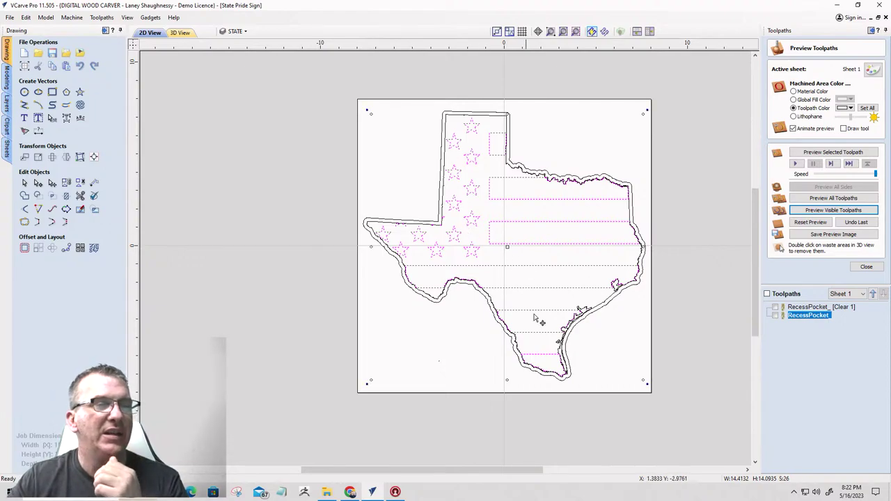
click(547, 364)
drag(546, 354, 529, 193)
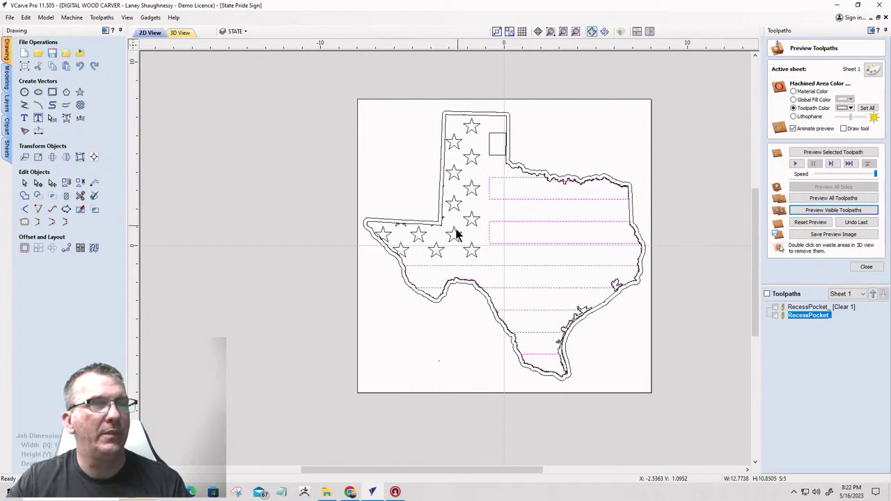
scroll(473, 202, up, 3)
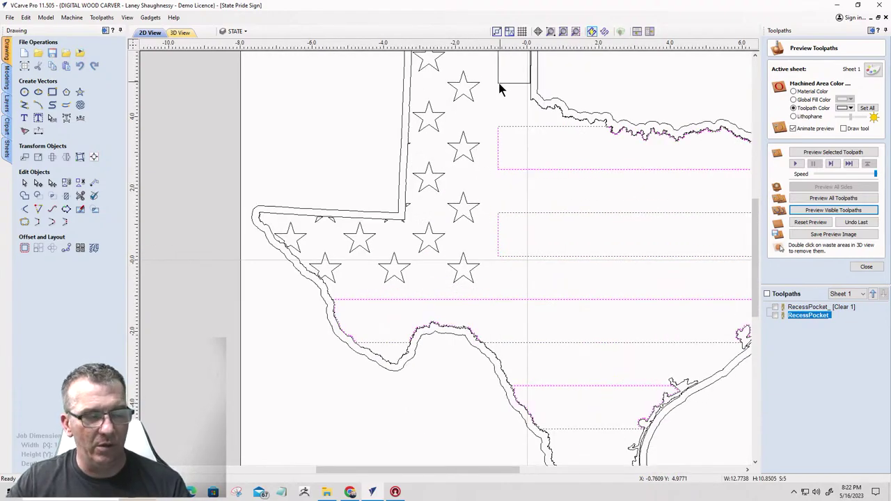
scroll(512, 126, down, 3)
scroll(460, 104, up, 4)
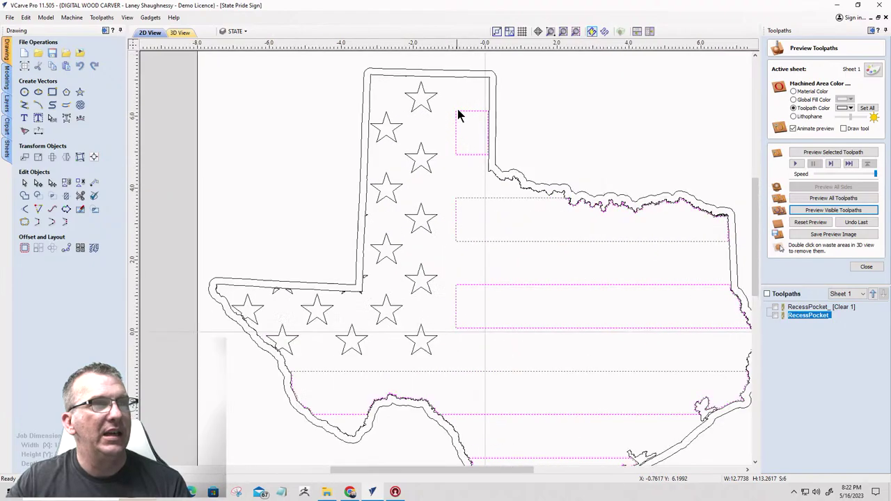
scroll(459, 143, down, 4)
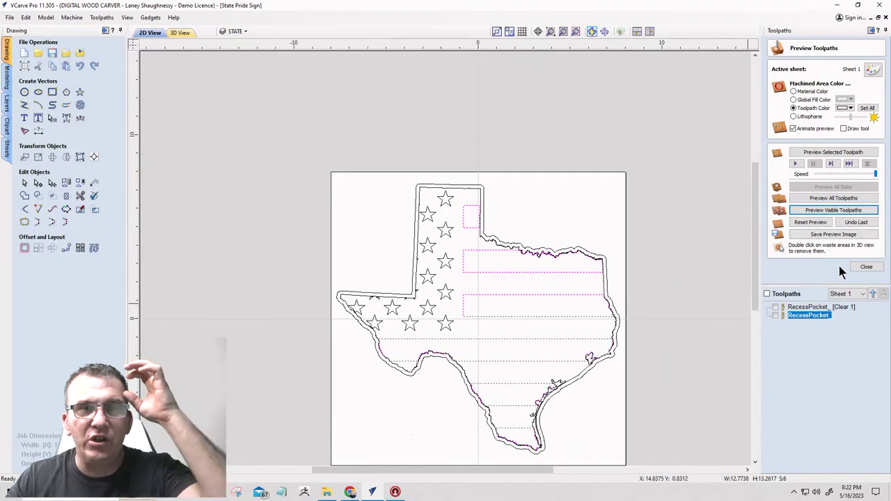
- Close the Preview Toolpaths panel to return to the toolpath operations list
click(869, 267)
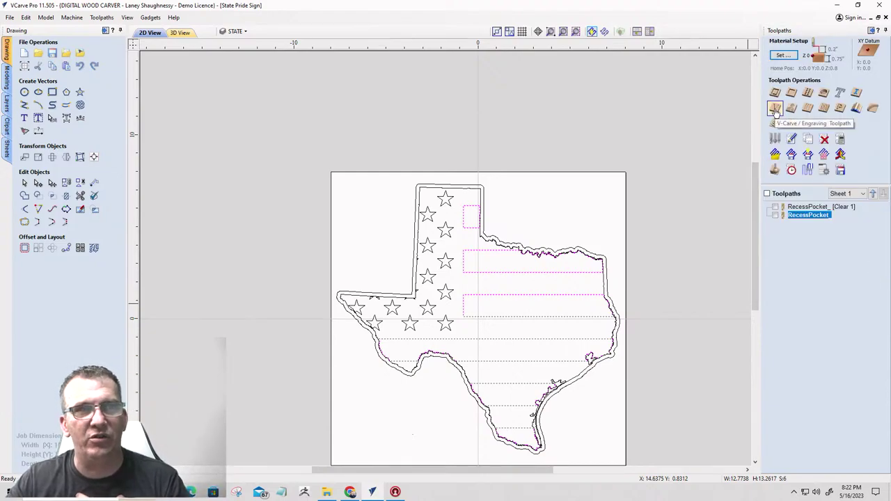
scroll(553, 268, up, 5)
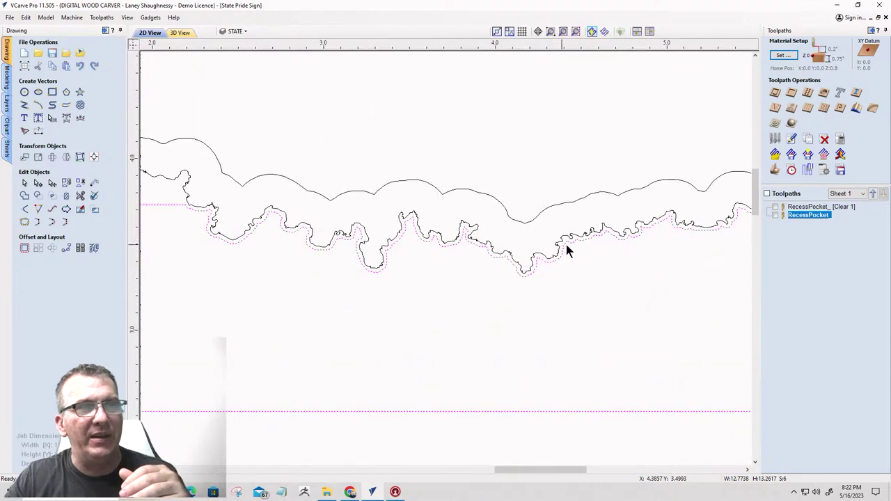
scroll(681, 226, down, 5)
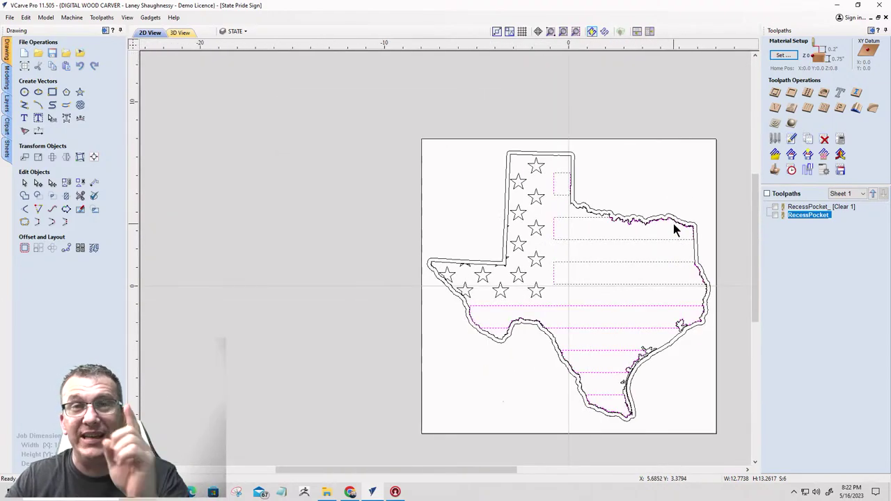
- Start a V-Carve/Engraving toolpath with 0.125-inch Start Depth and Flat Depth enabled
click(775, 110)
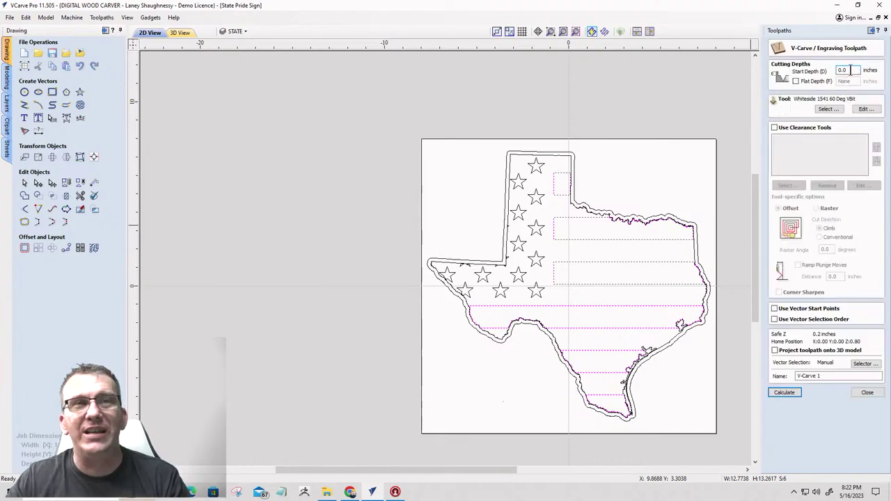
text(1.25)
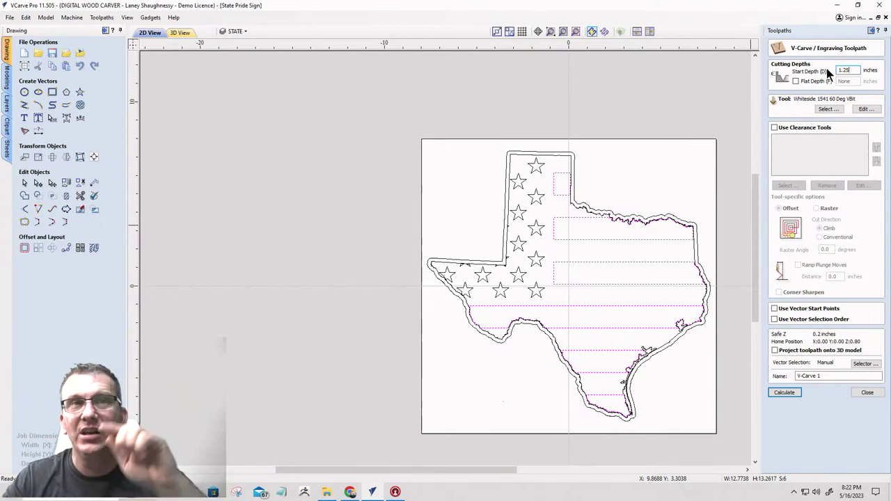
drag(852, 70, 783, 73)
text(.1)
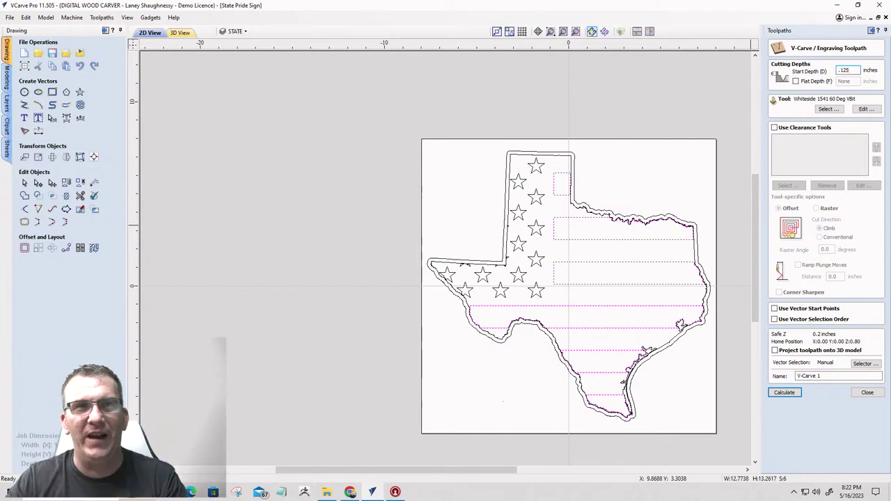
click(796, 82)
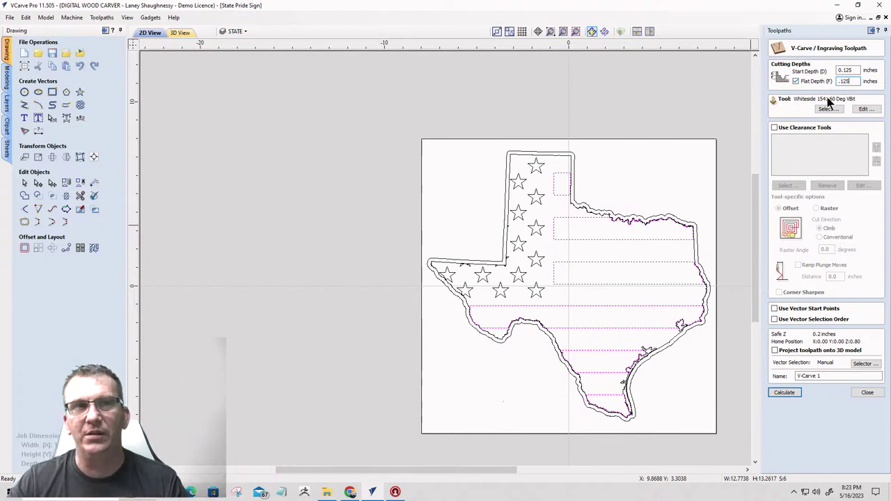
- Enable Use Clearance Tools and bring up the Tool Database to pick a clearance tool
click(775, 128)
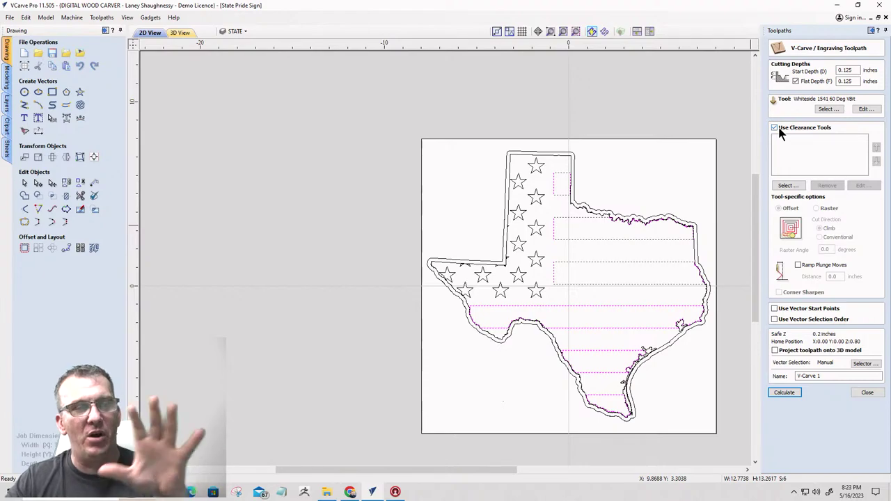
click(787, 186)
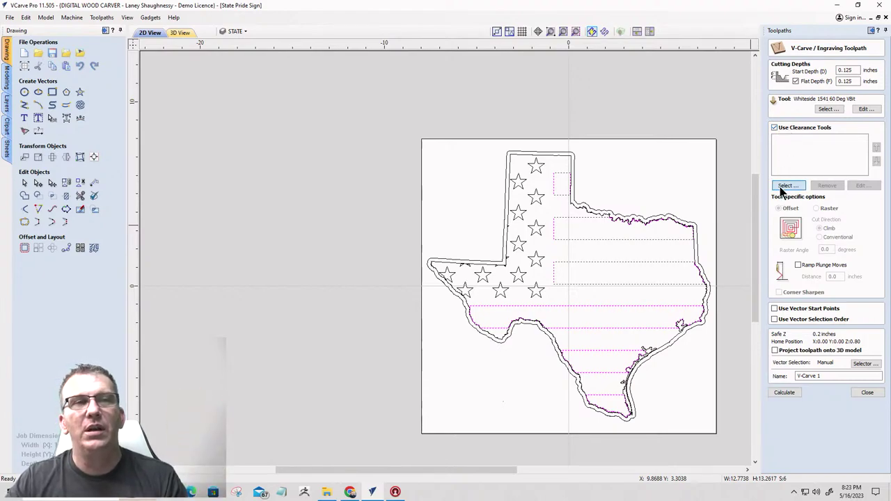
scroll(312, 274, down, 2)
scroll(313, 270, down, 5)
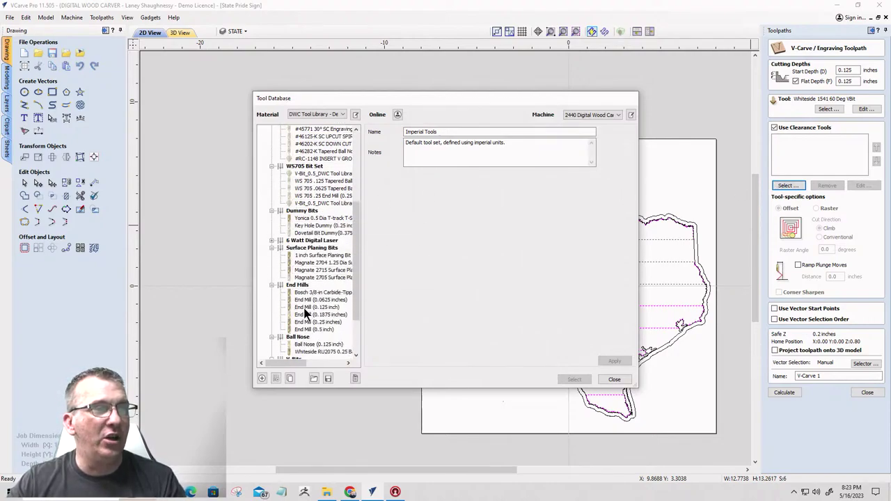
- Add the 0.125-inch end mill as clearance tool, name the toolpath Stripes, and calculate
click(307, 308)
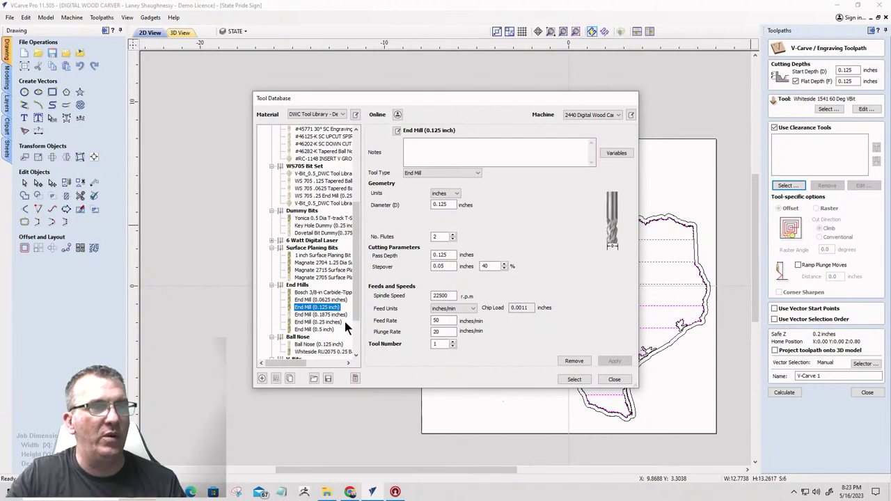
click(576, 379)
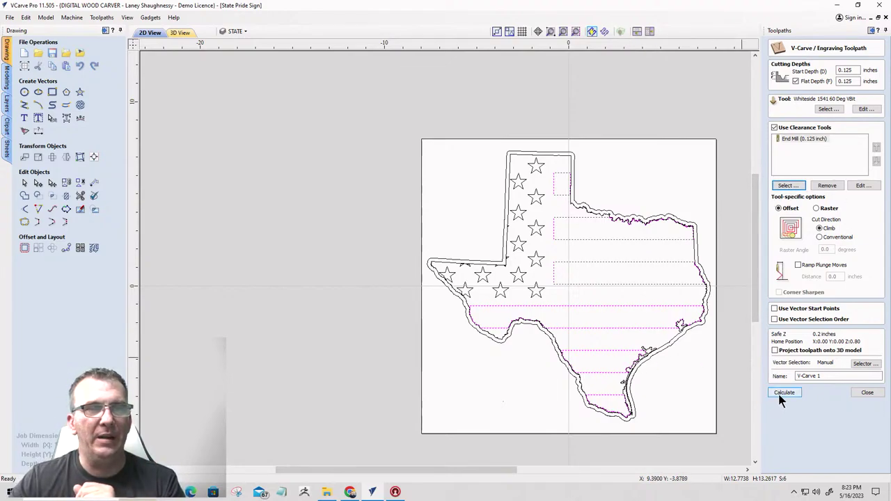
drag(822, 376, 775, 370)
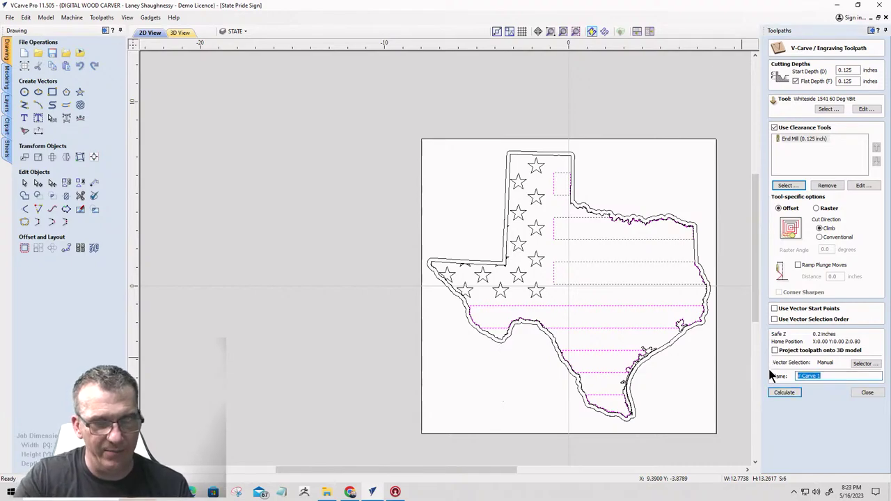
text(Stripes)
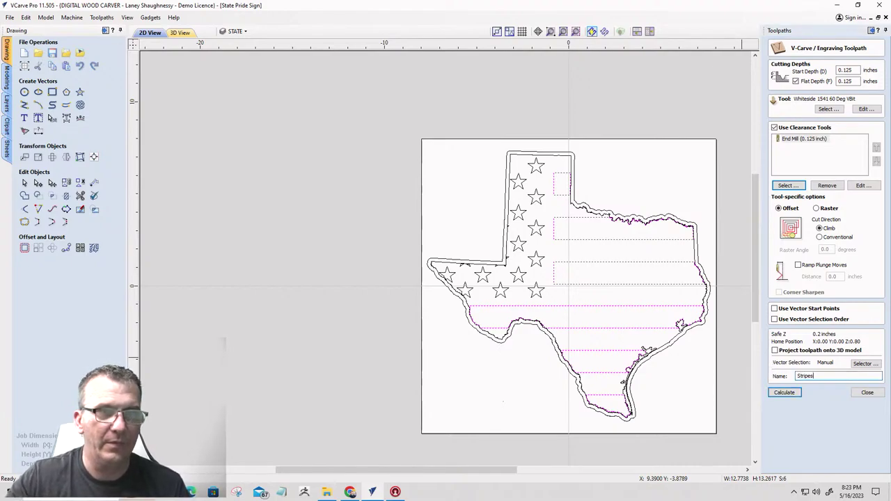
click(785, 393)
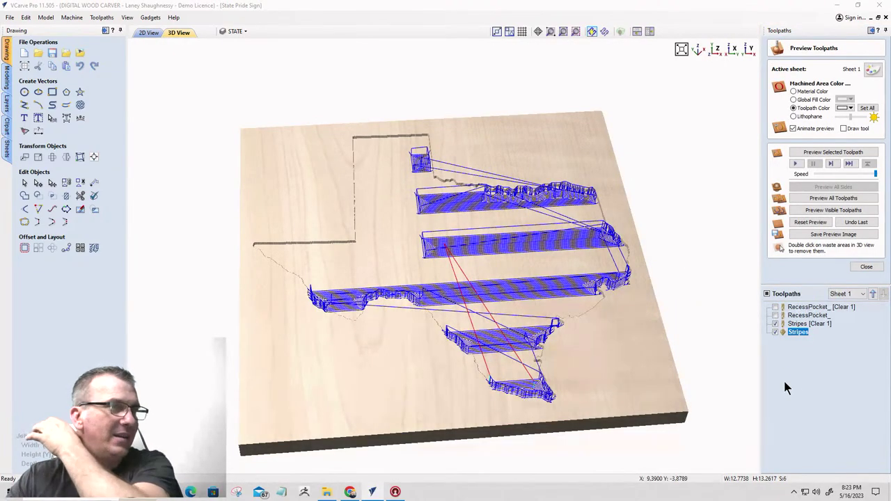
- Simulate the Stripes carve on the maple board, orbit to inspect it, then return to 2D View
click(813, 210)
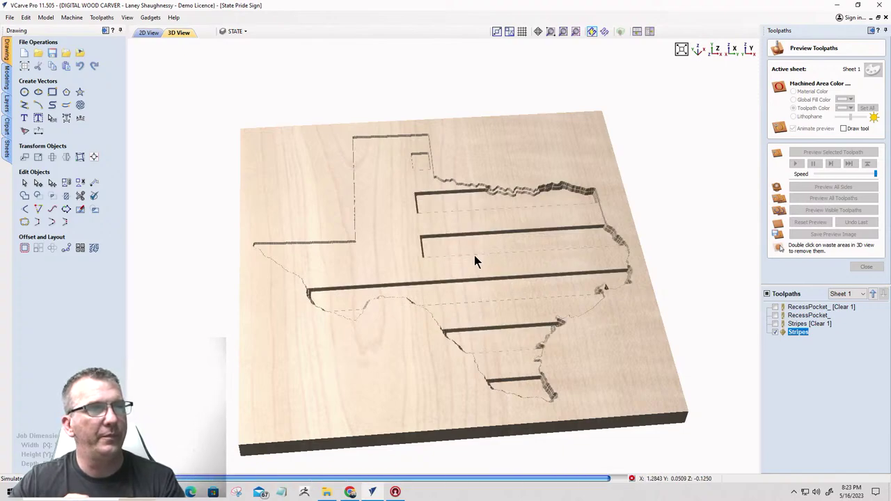
scroll(417, 170, up, 4)
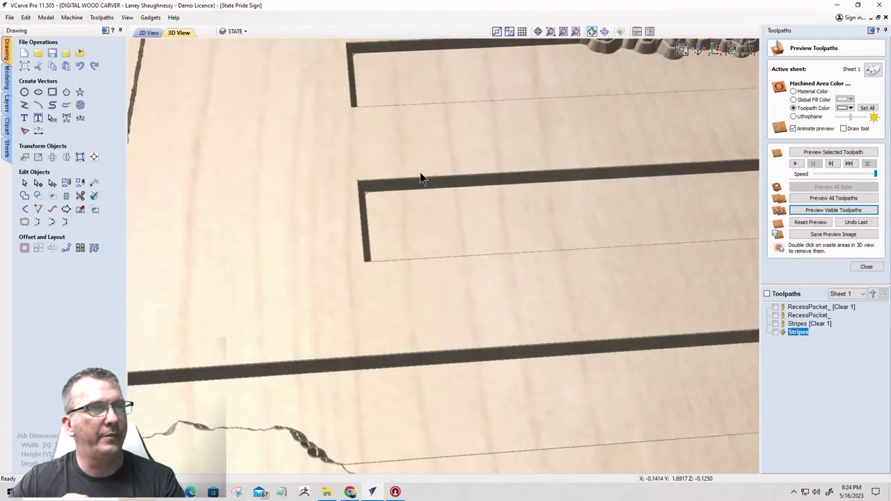
scroll(420, 174, down, 1)
scroll(420, 174, down, 5)
drag(426, 246, 370, 264)
scroll(283, 247, up, 3)
scroll(283, 247, down, 3)
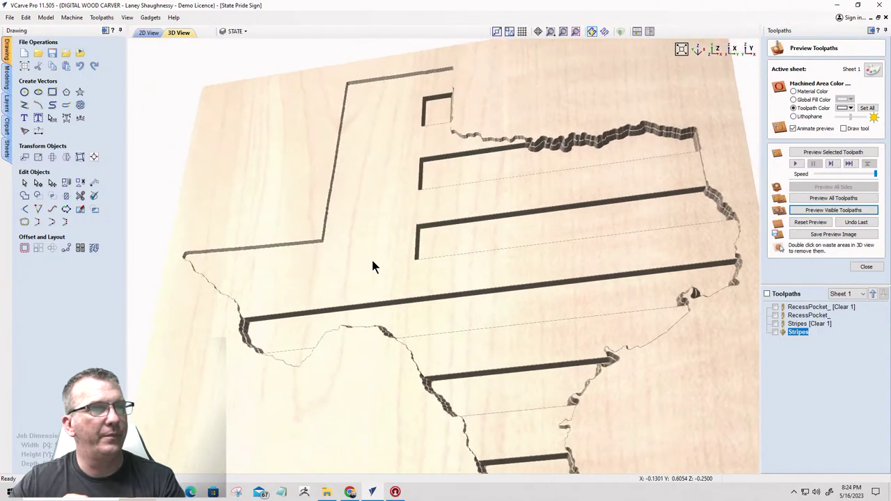
click(144, 33)
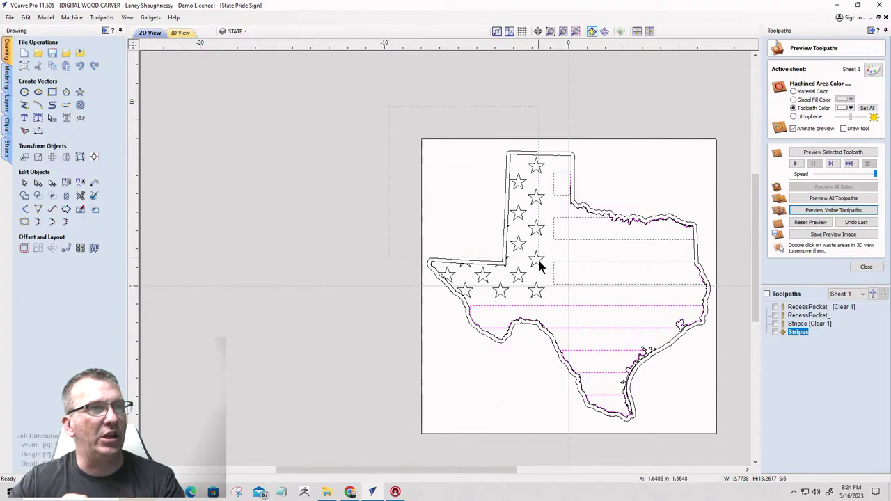
- Marquee-select the stars in the flag corner and close the toolpath preview
drag(538, 258, 556, 301)
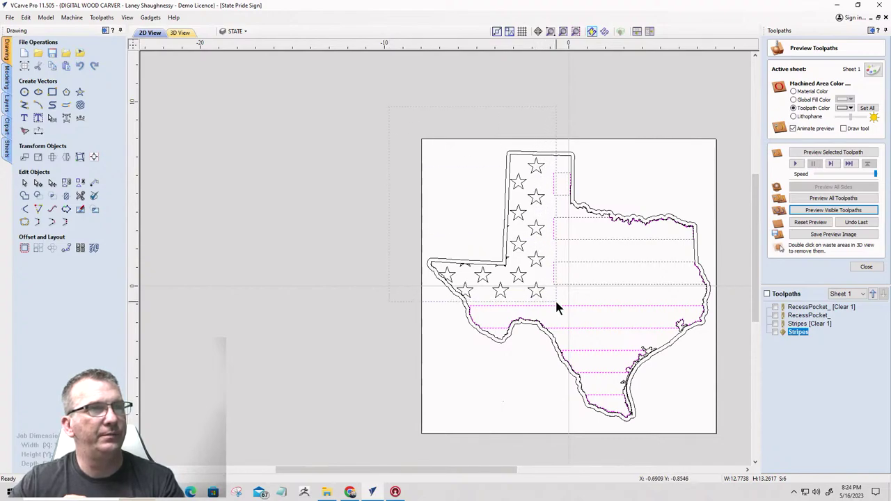
scroll(469, 277, up, 5)
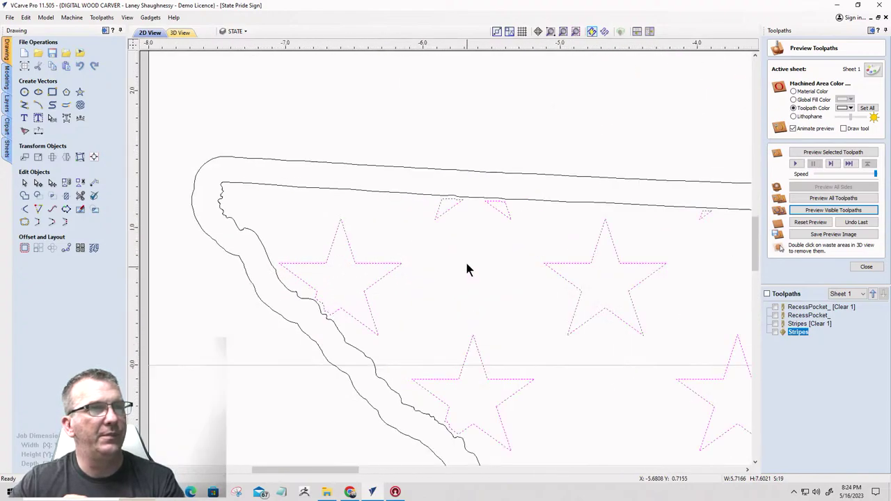
scroll(465, 263, down, 5)
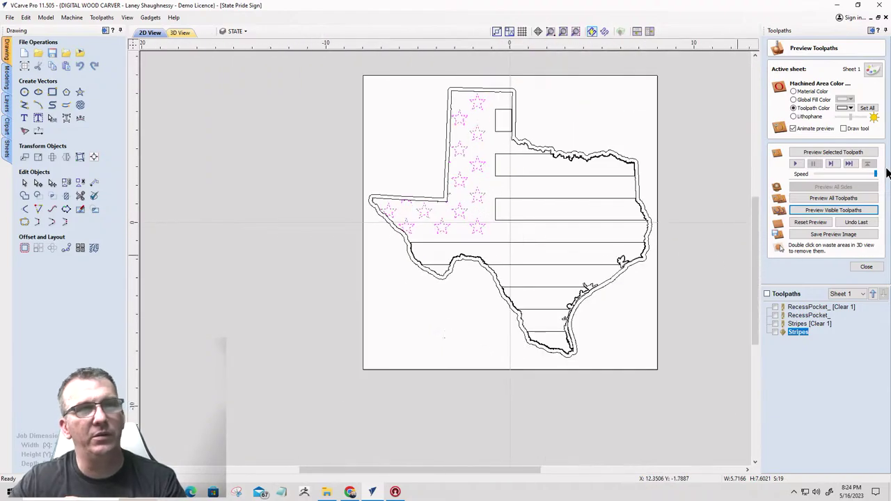
click(866, 267)
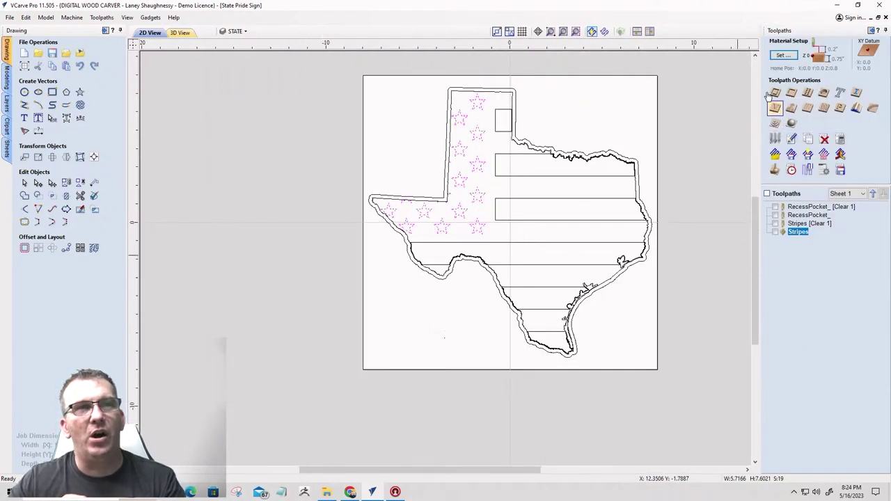
- Calculate a V-carve toolpath for the stars with Flat Depth and clearance tools turned off
click(775, 108)
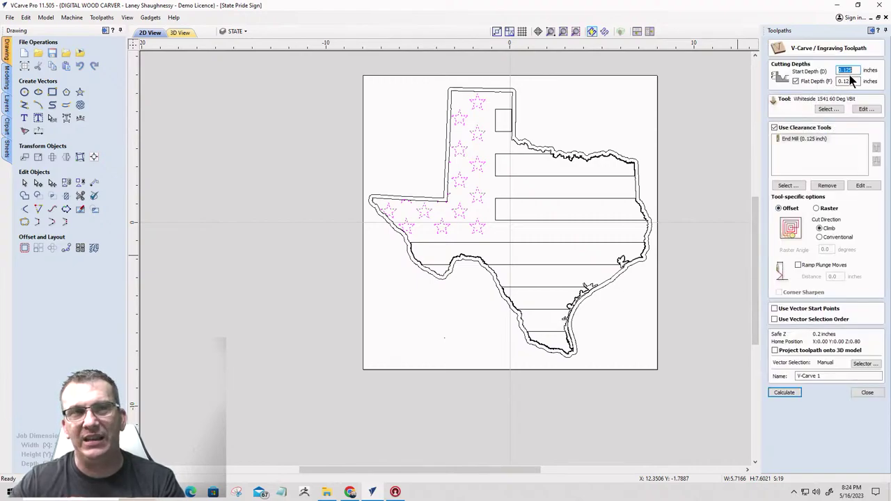
click(796, 81)
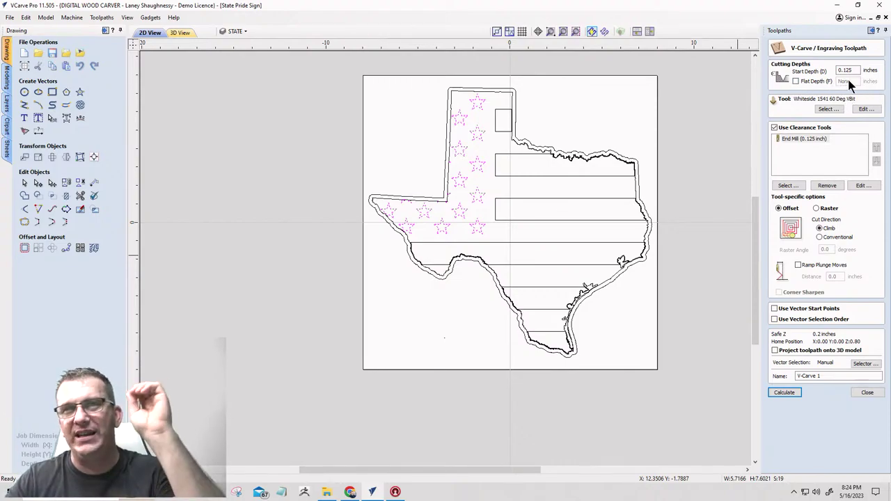
click(774, 128)
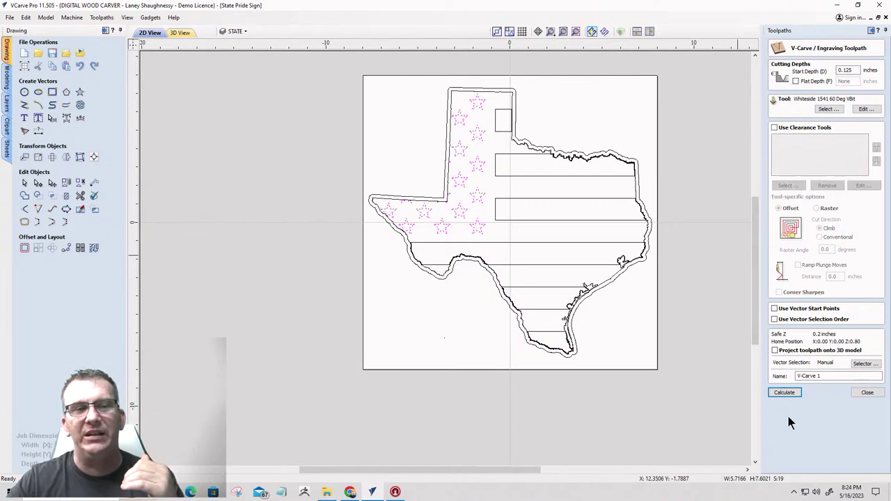
click(785, 393)
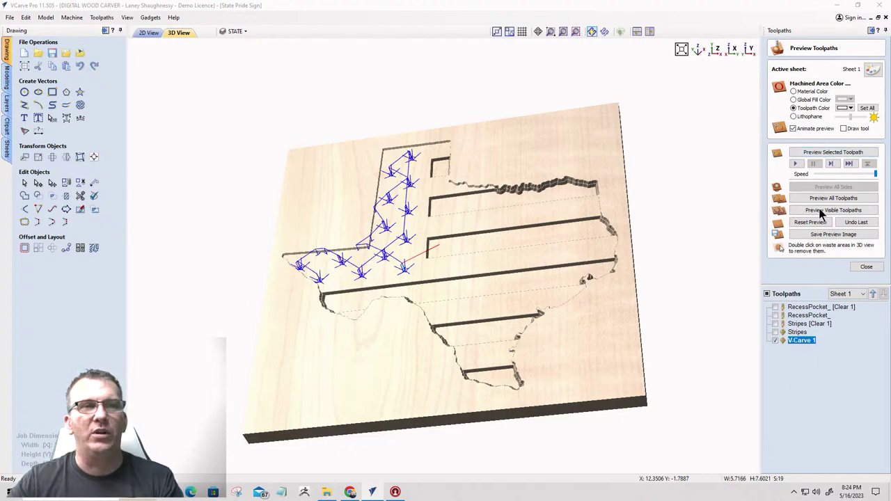
- Simulate the V-Carve 1 stars on the board and zoom around the carved panhandle corner
click(821, 211)
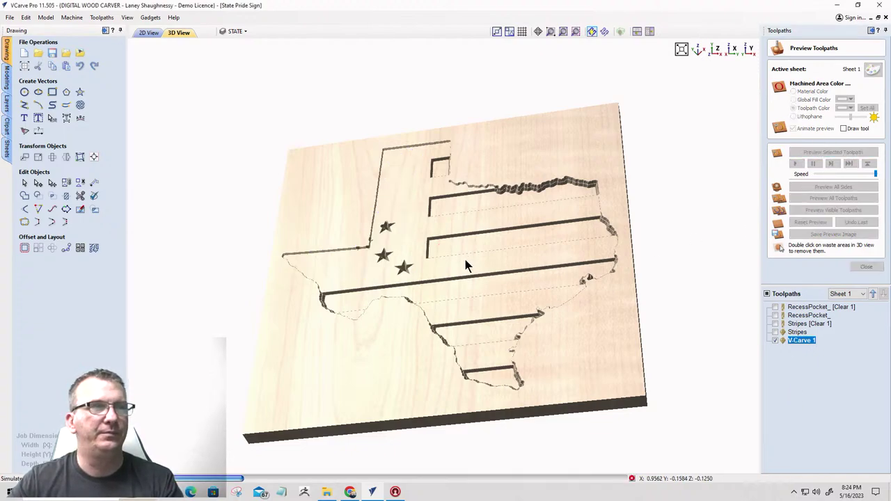
drag(465, 263, 501, 306)
scroll(516, 307, up, 5)
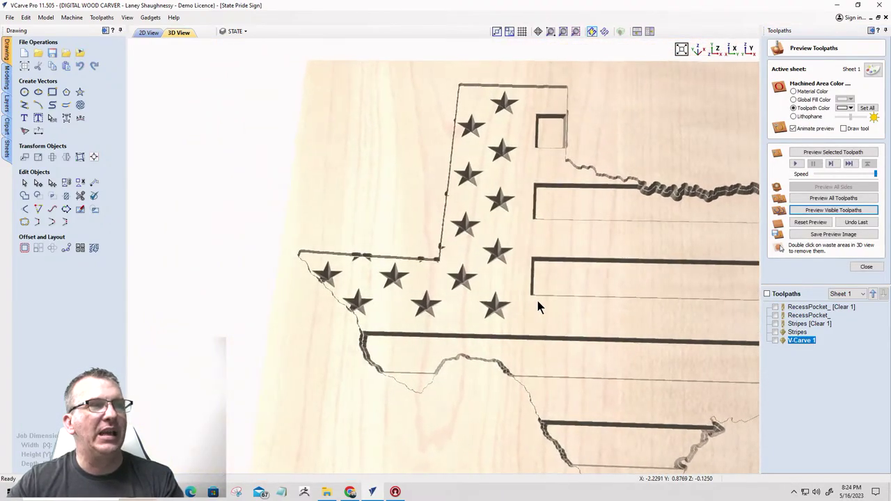
scroll(511, 300, up, 5)
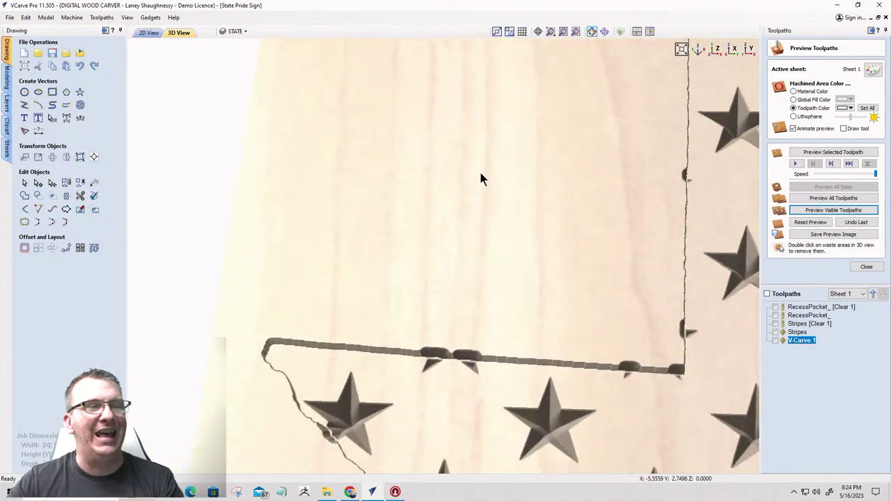
scroll(481, 159, down, 5)
scroll(445, 293, up, 5)
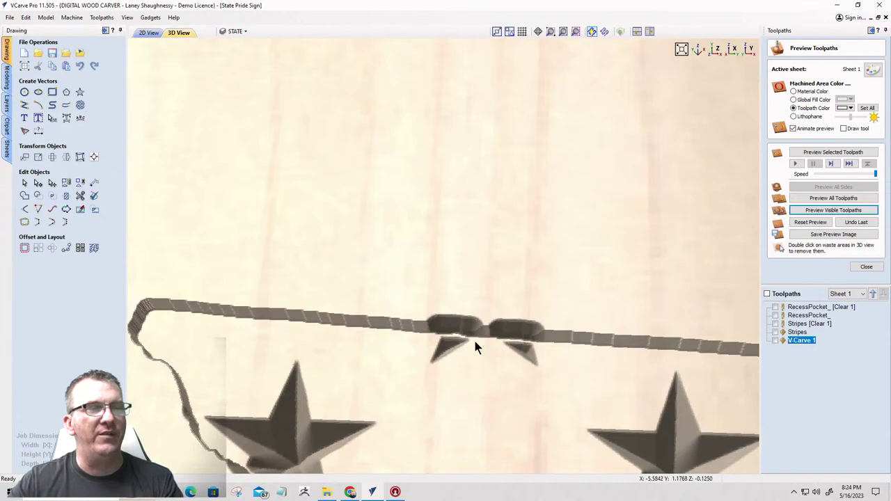
scroll(452, 333, down, 3)
scroll(575, 292, up, 1)
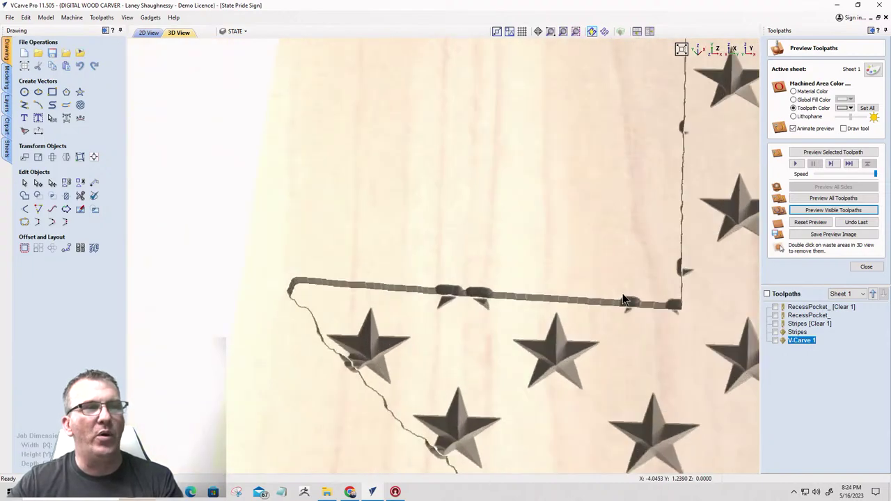
scroll(562, 265, down, 1)
scroll(591, 175, up, 3)
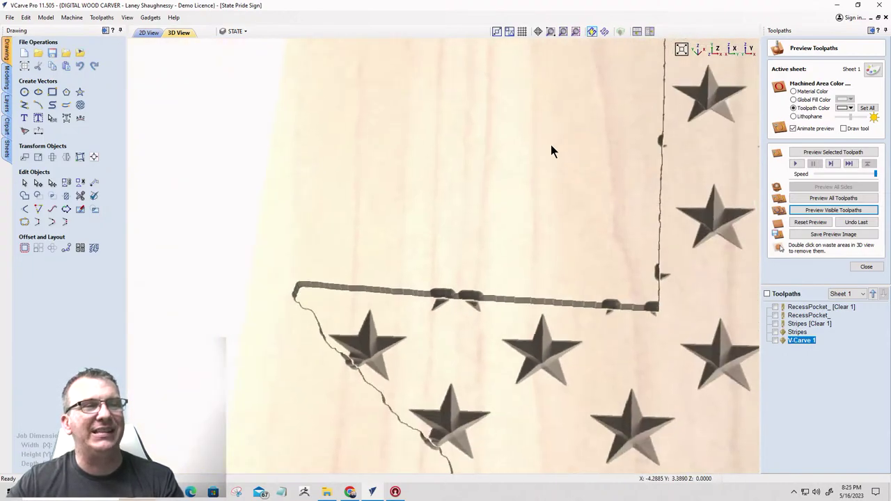
middle_drag(553, 149, 335, 202)
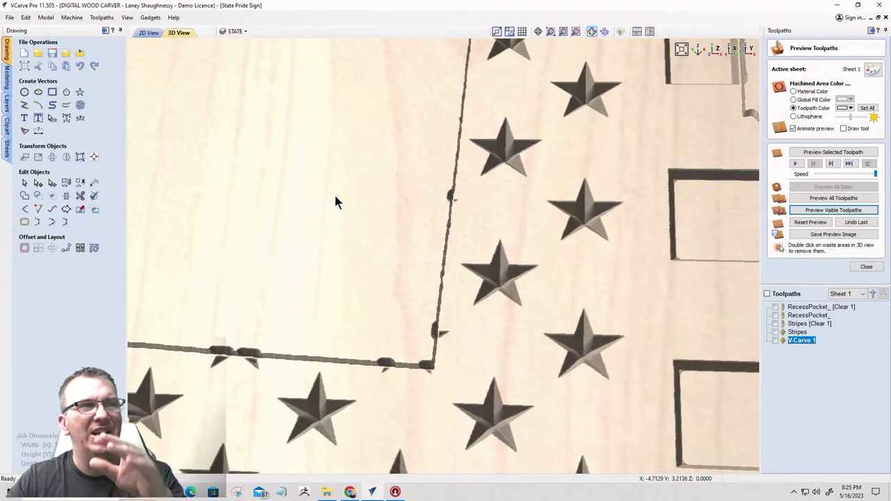
scroll(456, 336, up, 5)
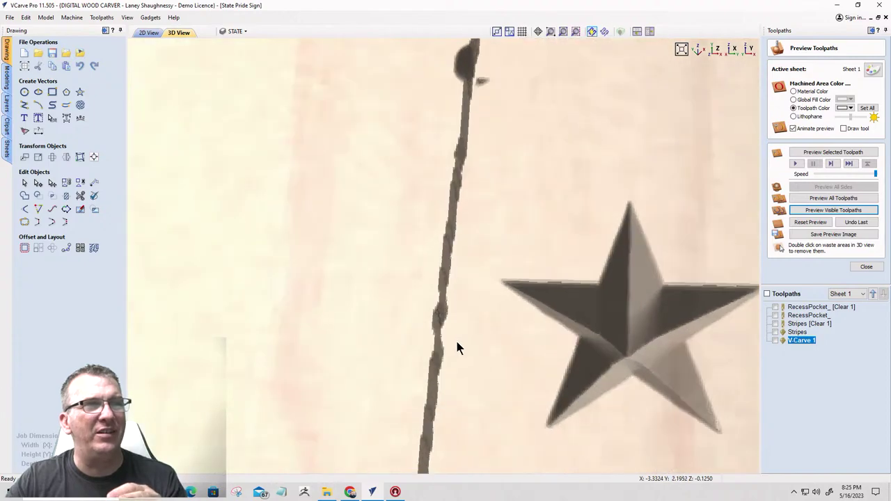
scroll(470, 326, down, 1)
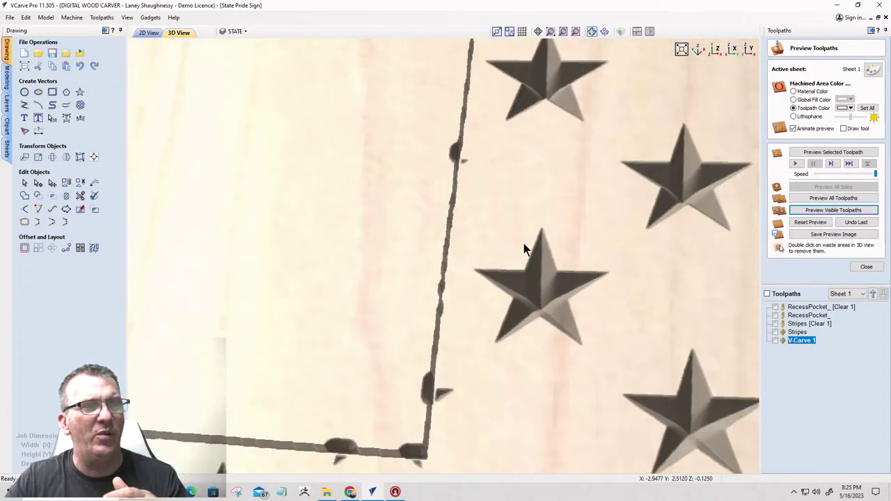
middle_drag(525, 249, 617, 103)
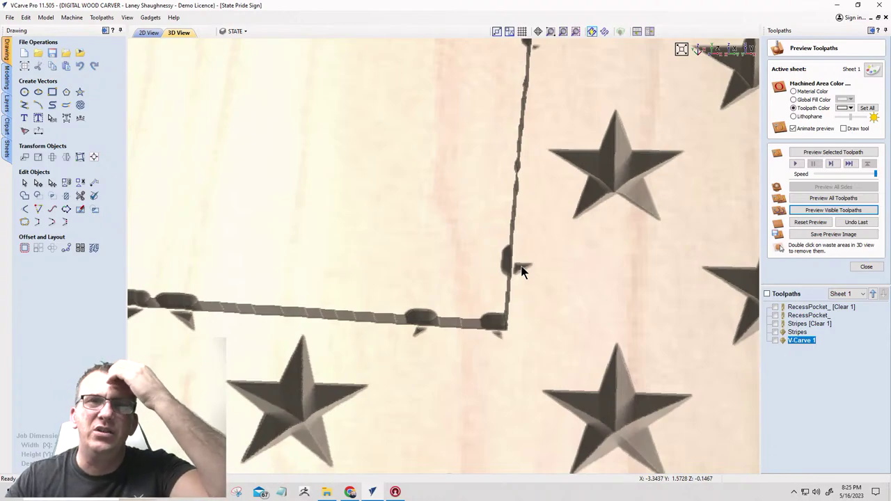
scroll(439, 252, down, 4)
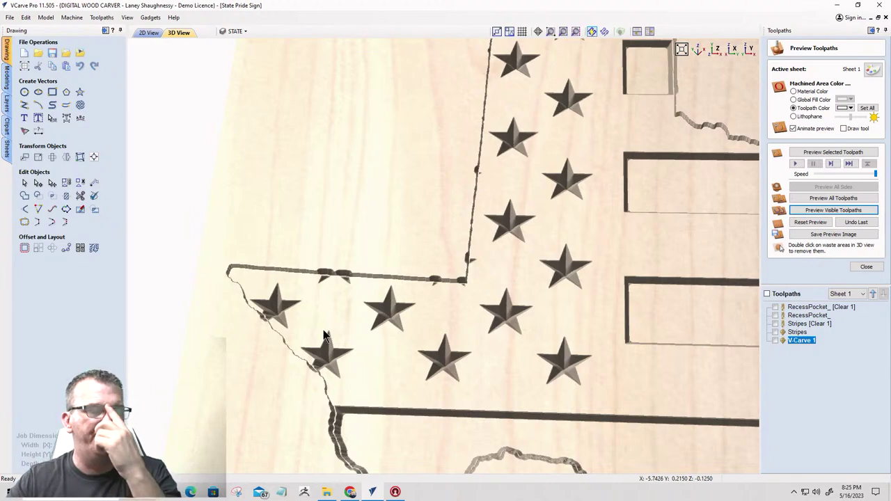
scroll(491, 169, up, 5)
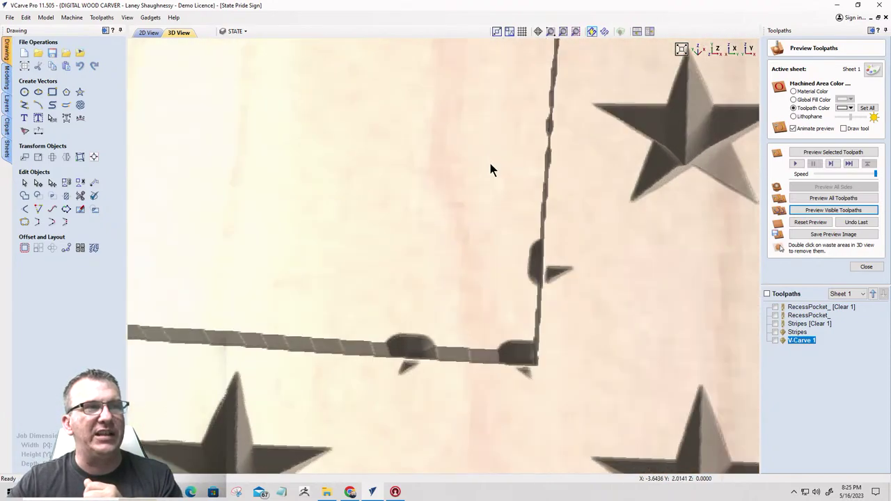
scroll(454, 313, down, 2)
scroll(438, 230, up, 4)
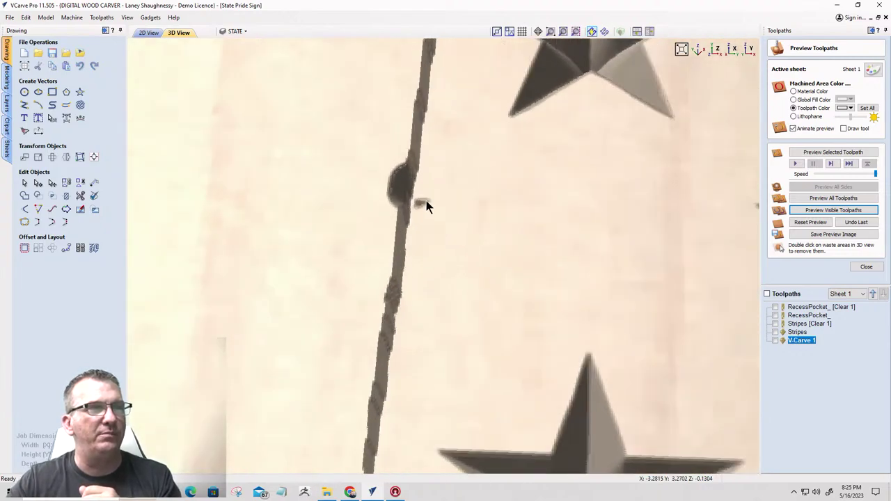
scroll(435, 207, down, 6)
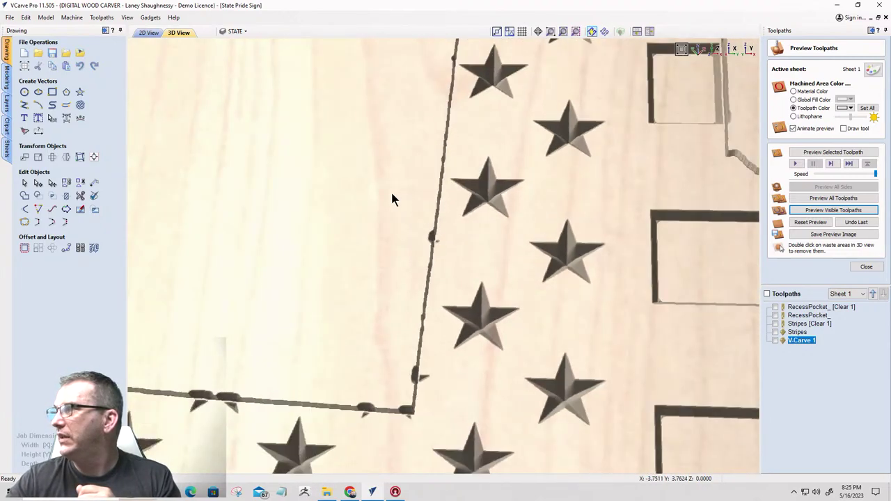
- Select the Stripes toolpath in the list and go back to 2D View
click(798, 332)
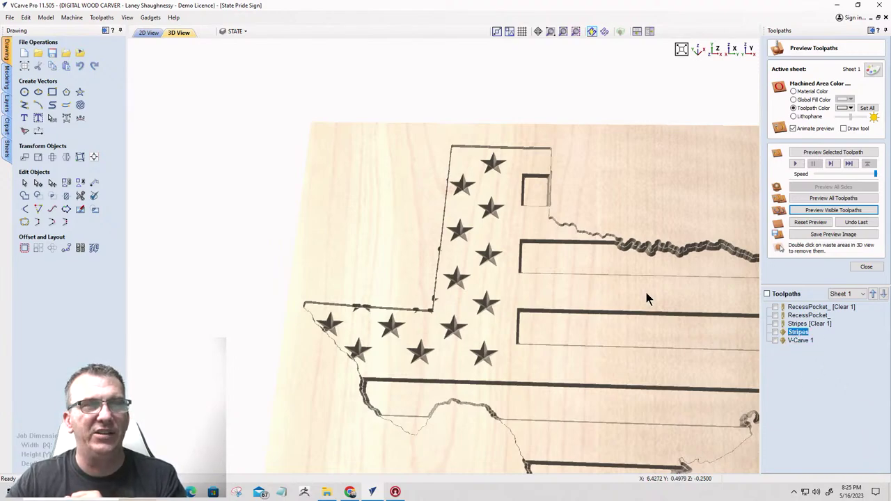
click(143, 35)
scroll(381, 214, up, 3)
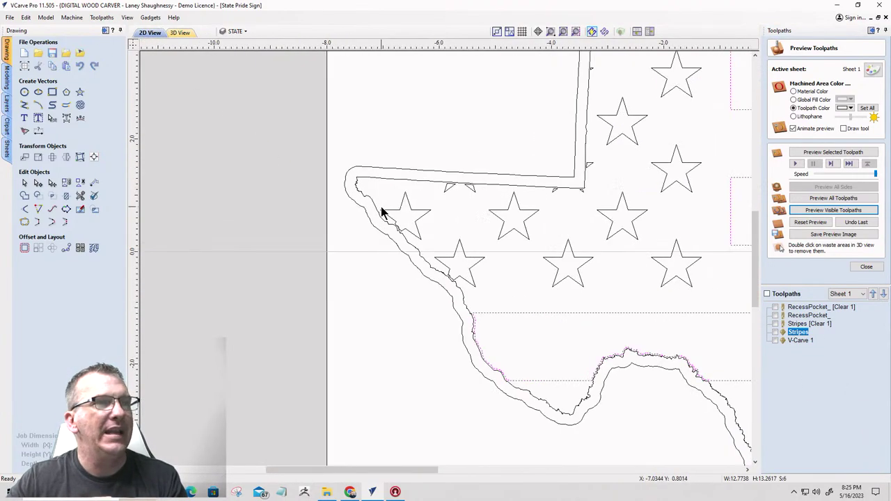
scroll(382, 213, down, 4)
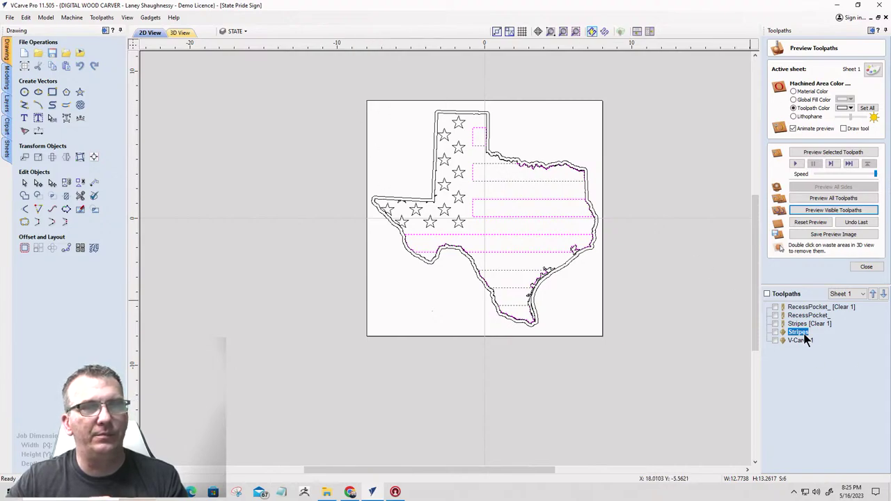
- Edit the V-Carve 1 toolpath and rename it Stars
double_click(798, 340)
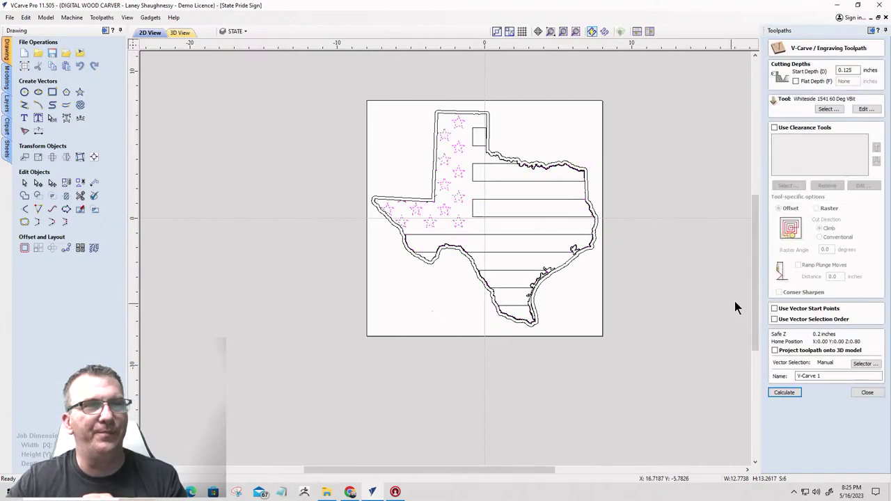
double_click(811, 377)
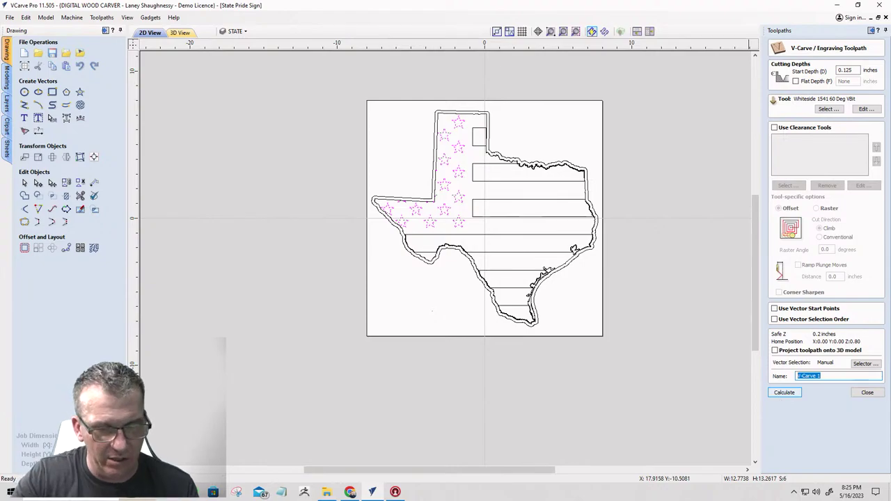
text(Stars)
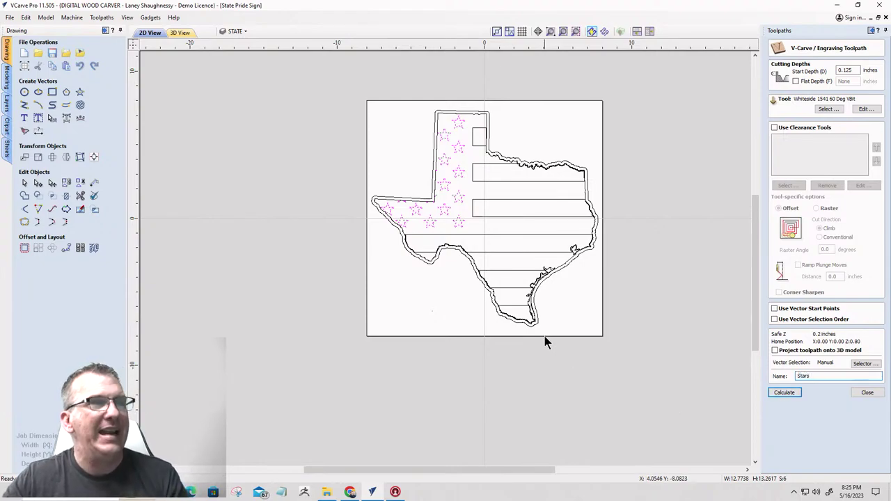
scroll(394, 132, up, 2)
scroll(408, 268, up, 4)
scroll(449, 261, down, 3)
scroll(464, 329, up, 4)
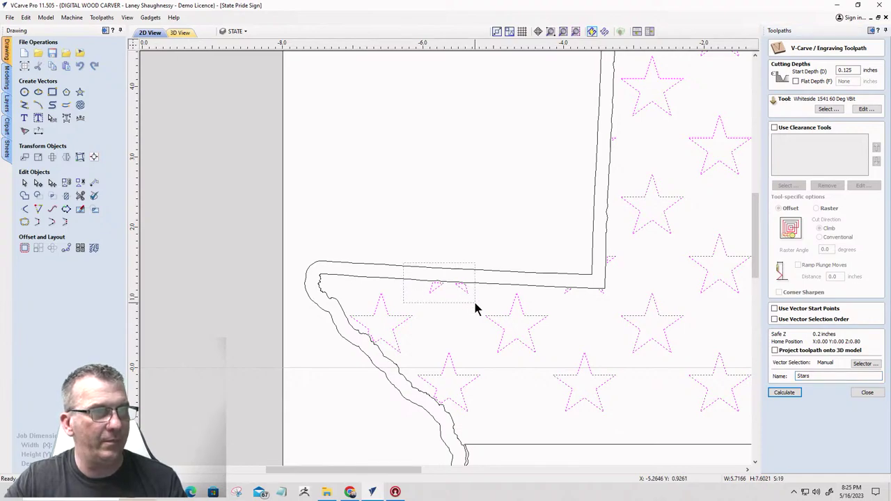
- Deselect the three stray star tips along the panhandle edge and recalculate Stars
ctrl+click(450, 287)
ctrl+click(563, 288)
ctrl+click(603, 291)
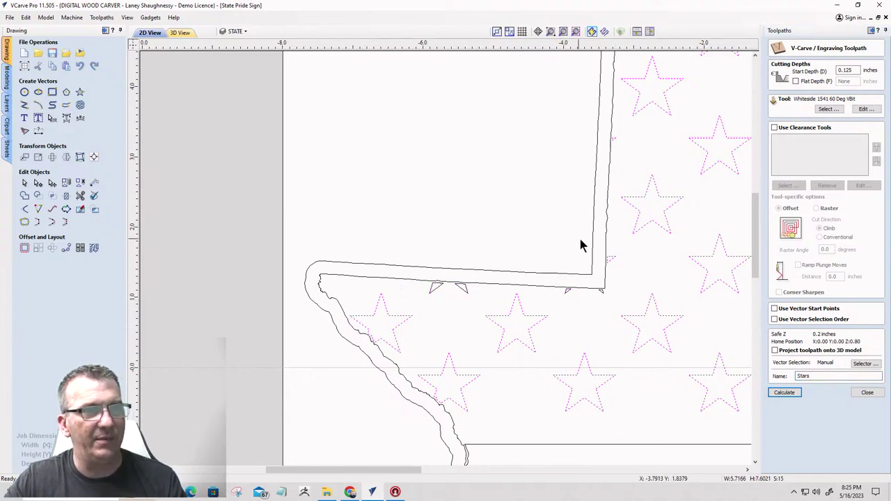
scroll(600, 221, down, 3)
scroll(549, 185, up, 3)
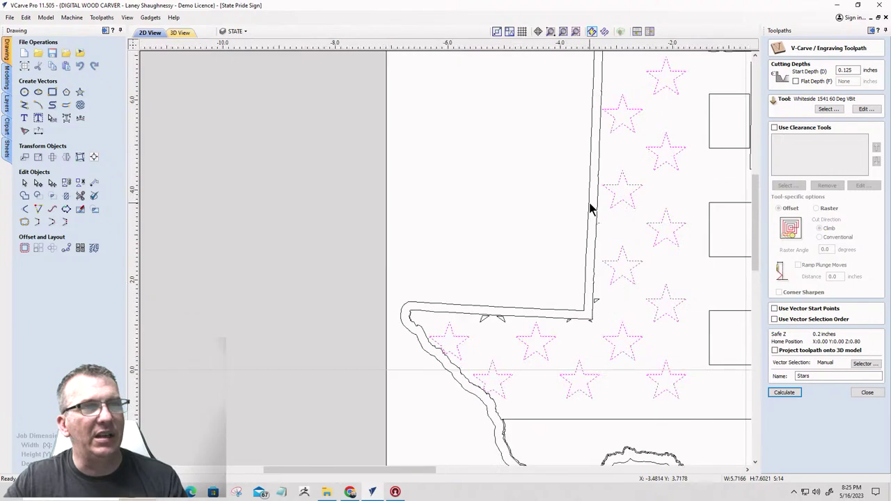
scroll(589, 188, down, 3)
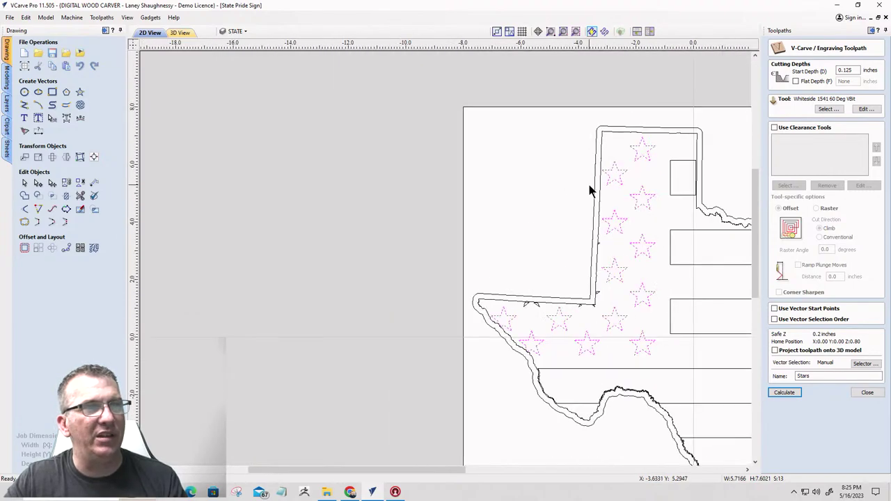
scroll(393, 168, down, 1)
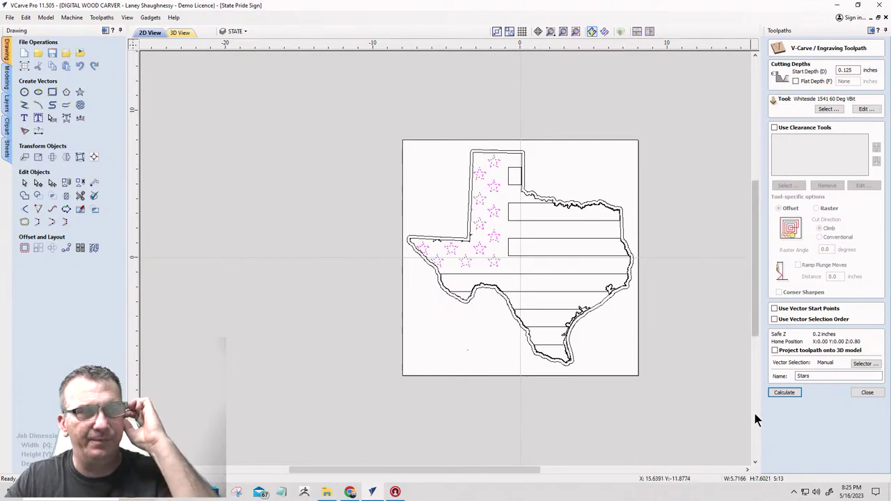
click(784, 393)
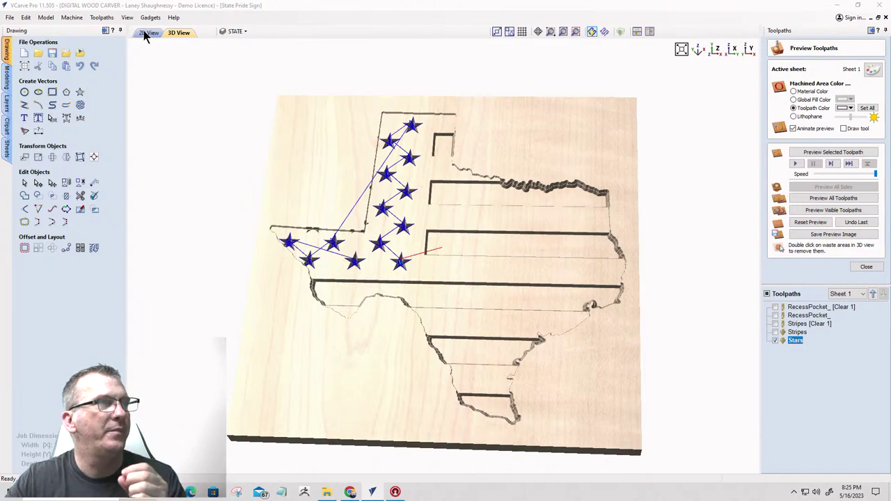
- In 2D View, inspect the leftover partial star fragments near the panhandle edge
click(149, 33)
scroll(480, 320, up, 3)
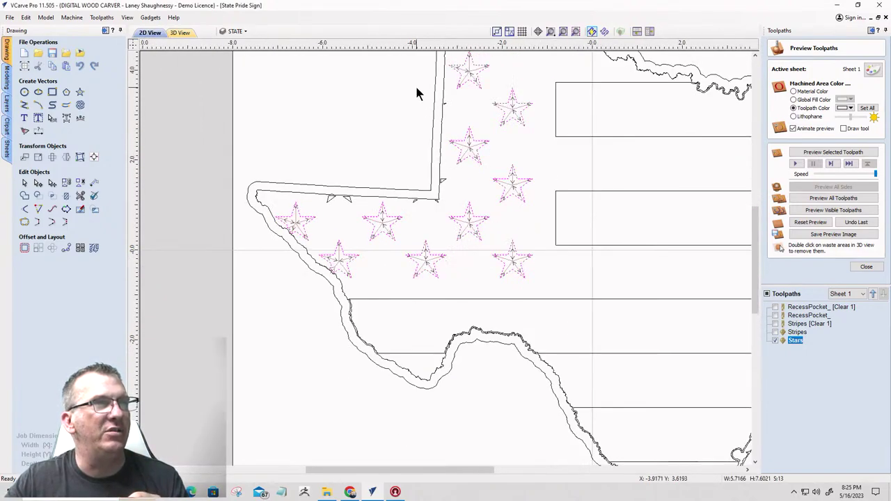
click(455, 218)
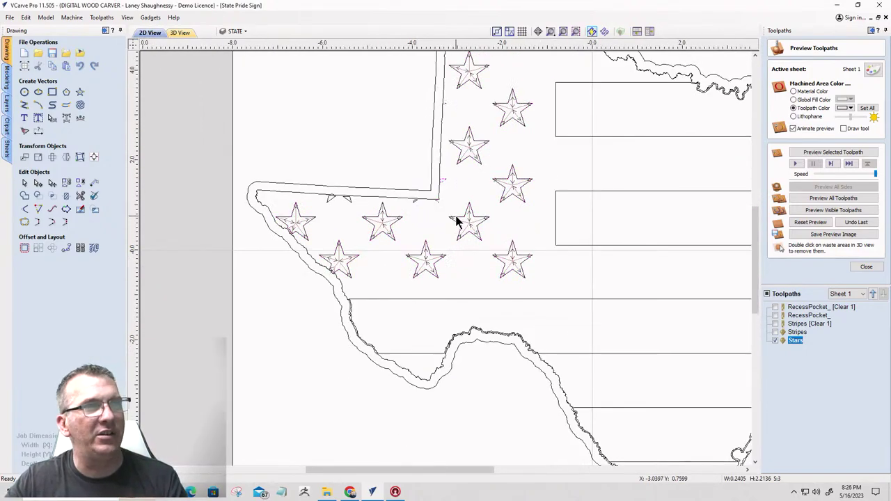
click(426, 216)
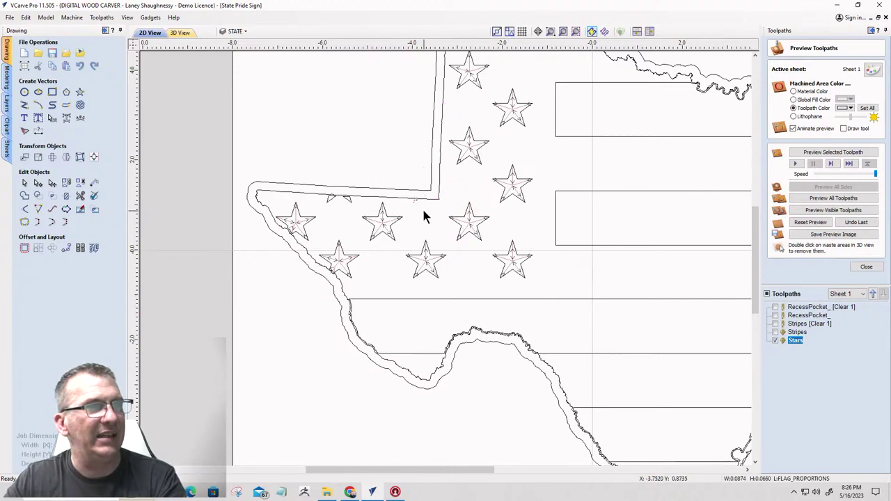
click(282, 175)
drag(354, 213, 357, 215)
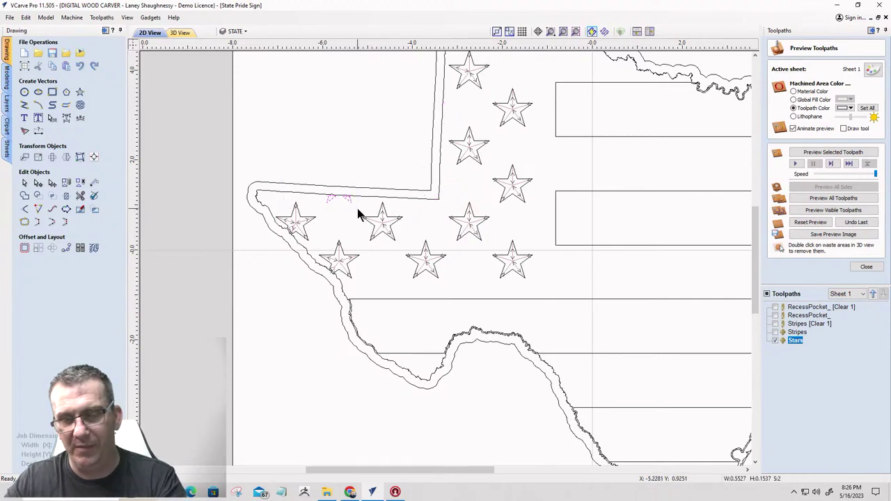
scroll(362, 212, down, 4)
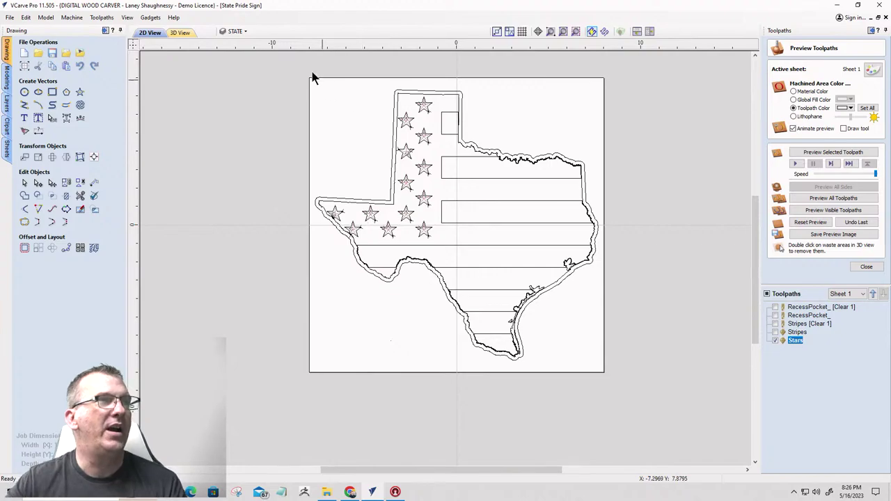
- In 3D View, hide the Stars toolpath and set Machined Area Color to Global Fill Color
click(182, 32)
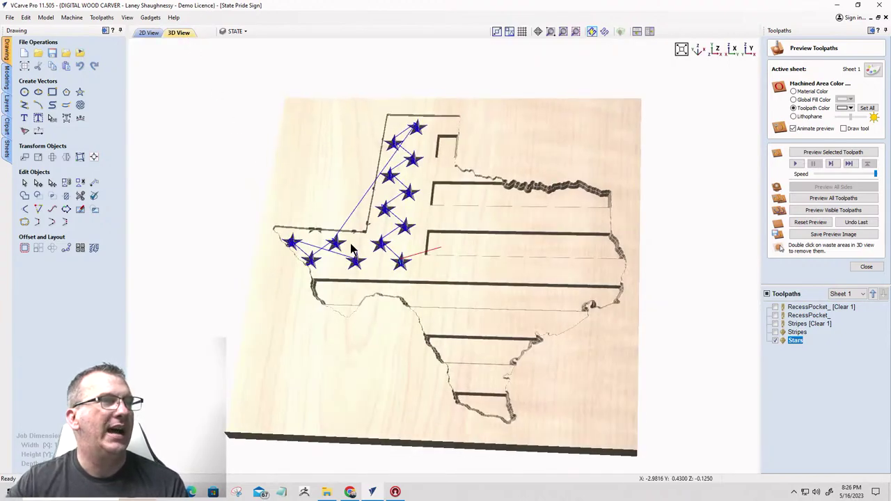
click(775, 340)
drag(439, 278, 542, 309)
click(794, 99)
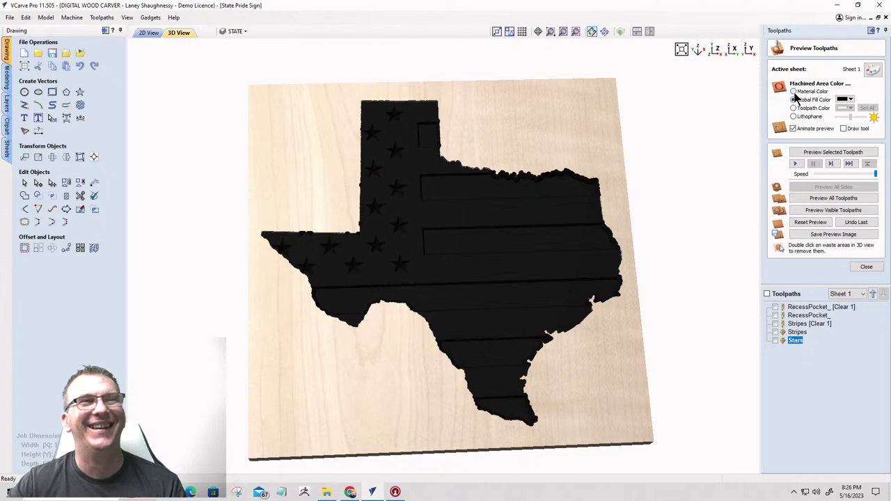
- Switch to Toolpath Color and set Stars, Stripes and Stripes [Clear 1] to black
click(794, 92)
click(794, 108)
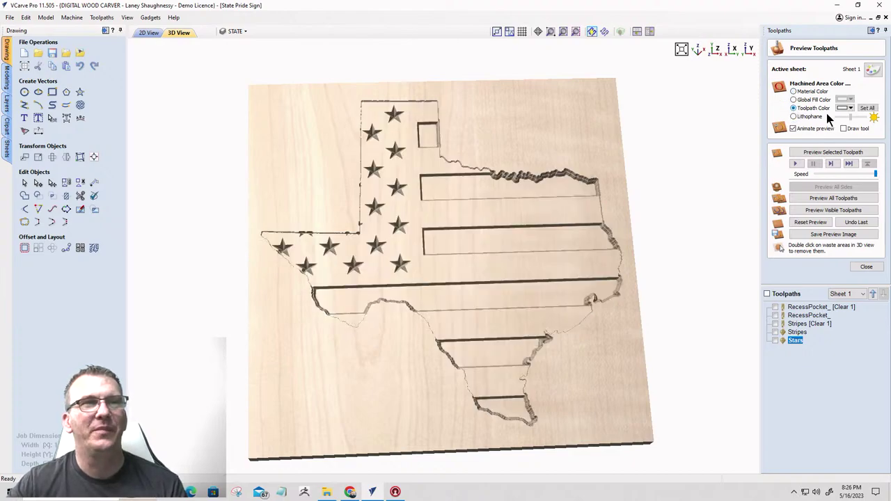
click(850, 109)
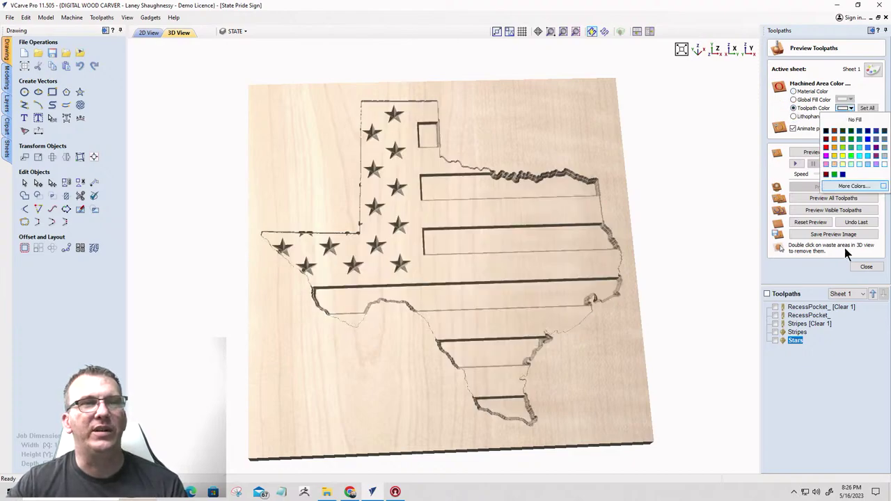
click(825, 131)
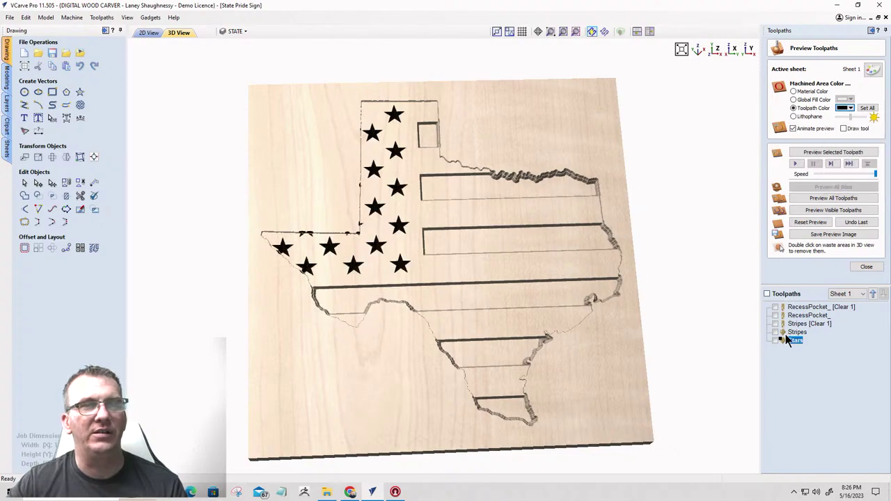
click(795, 333)
click(849, 108)
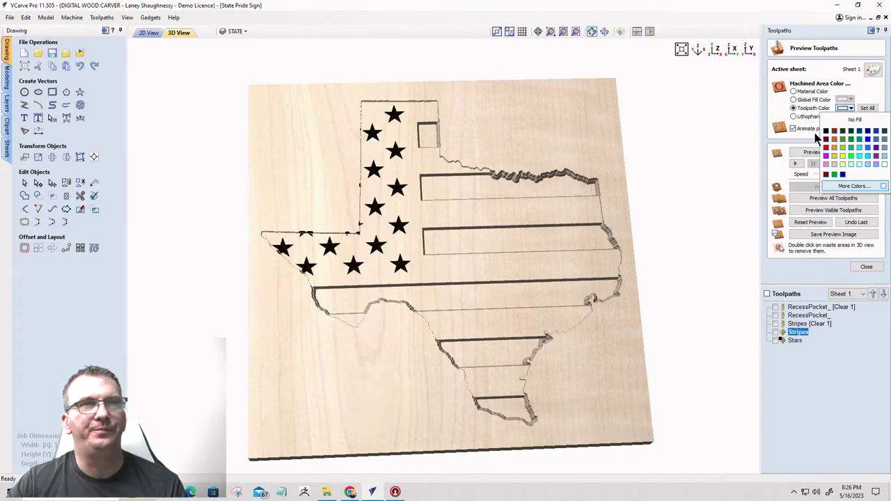
click(826, 133)
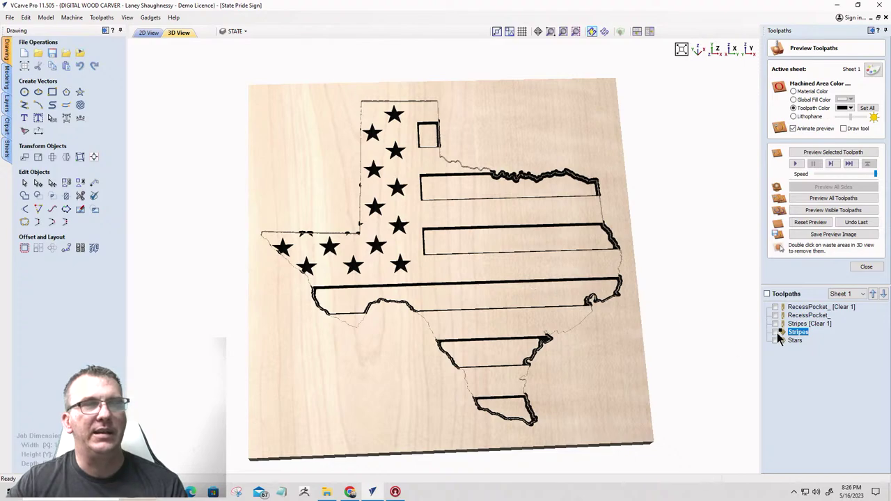
click(807, 324)
click(850, 109)
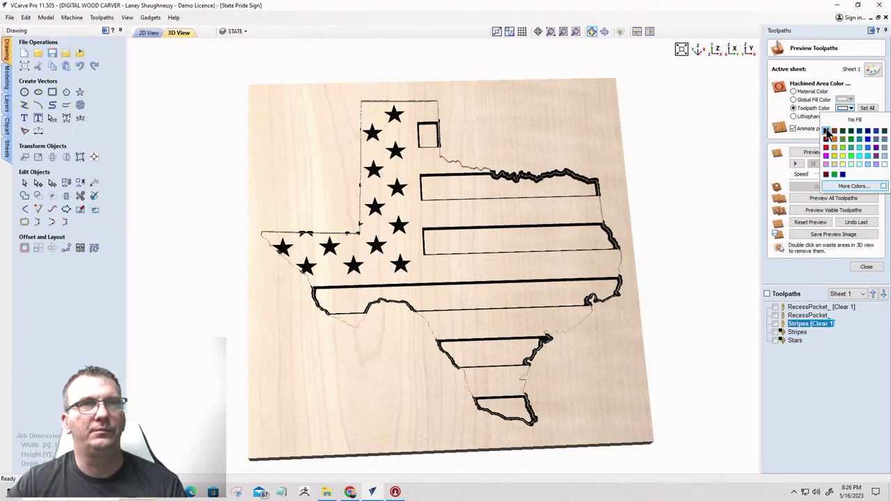
click(826, 131)
- Orbit the 3D preview to inspect the black-shaded carving, then return to 2D View
drag(446, 278, 545, 242)
scroll(412, 261, down, 5)
drag(412, 260, 360, 241)
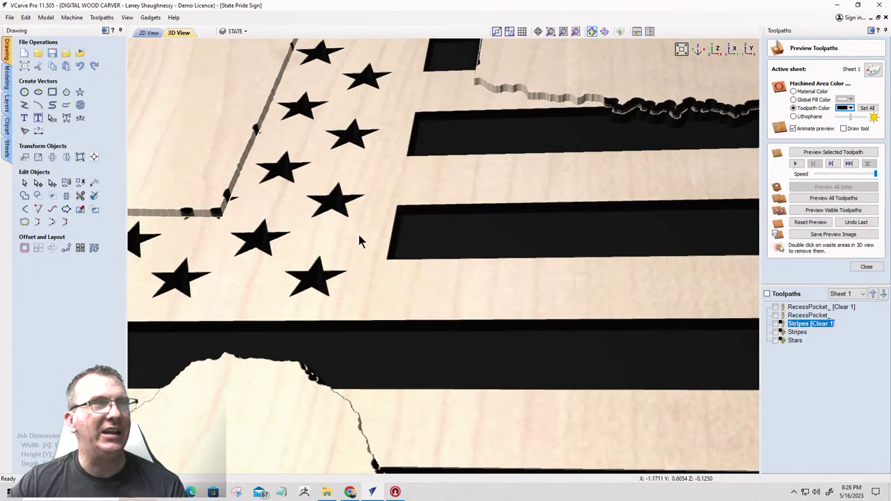
scroll(253, 154, up, 5)
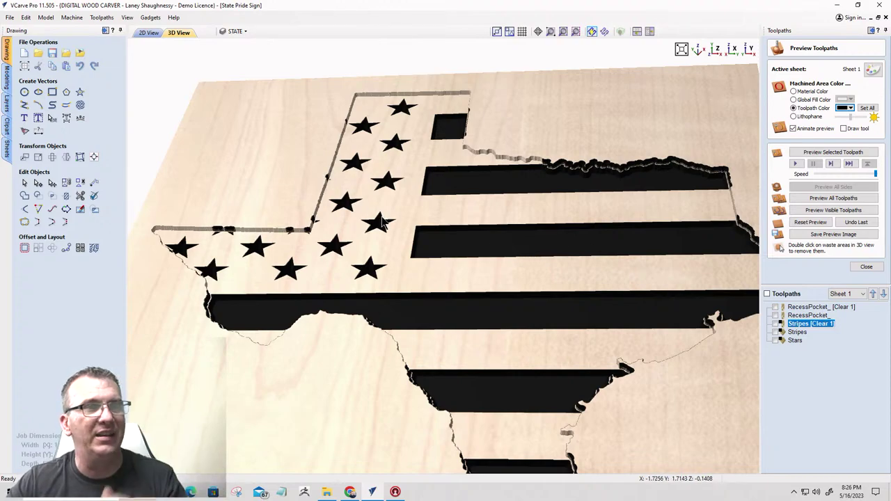
drag(524, 255, 406, 197)
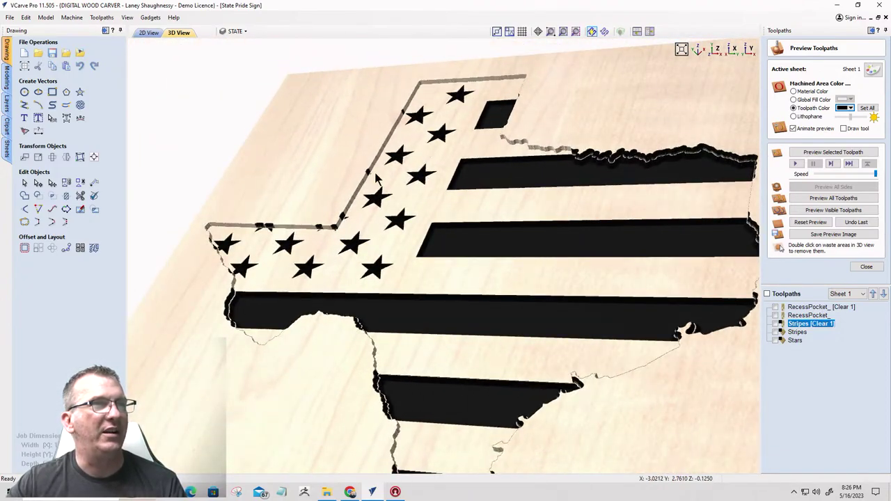
mouse_move(472, 207)
mouse_down()
mouse_move(527, 237)
mouse_move(521, 253)
mouse_up()
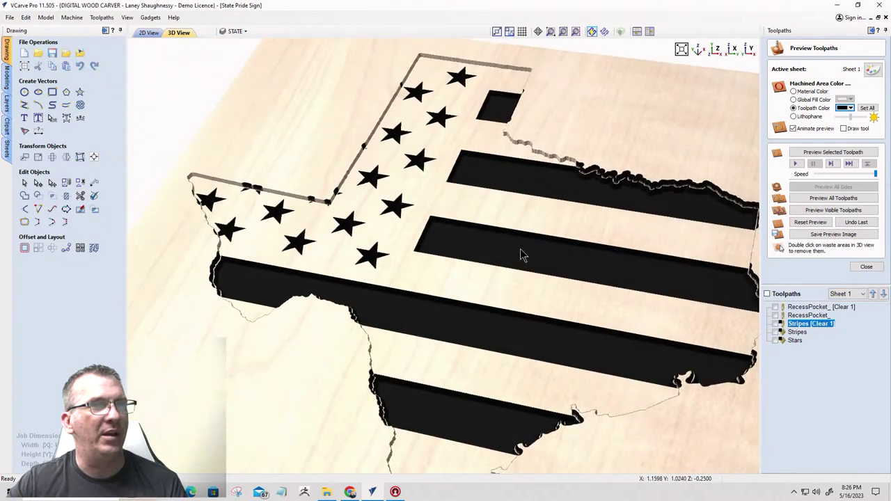
click(150, 32)
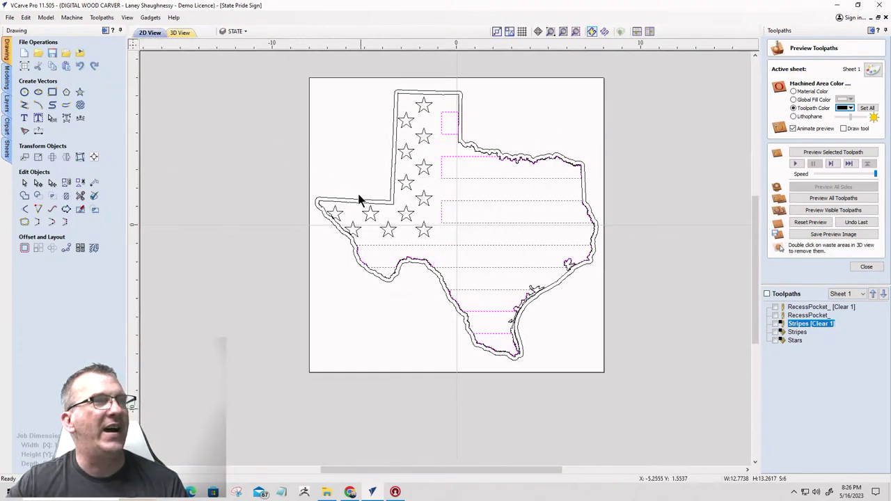
- Select the outer Texas offset outline, close the preview, and start a 2D Profile toolpath
click(393, 143)
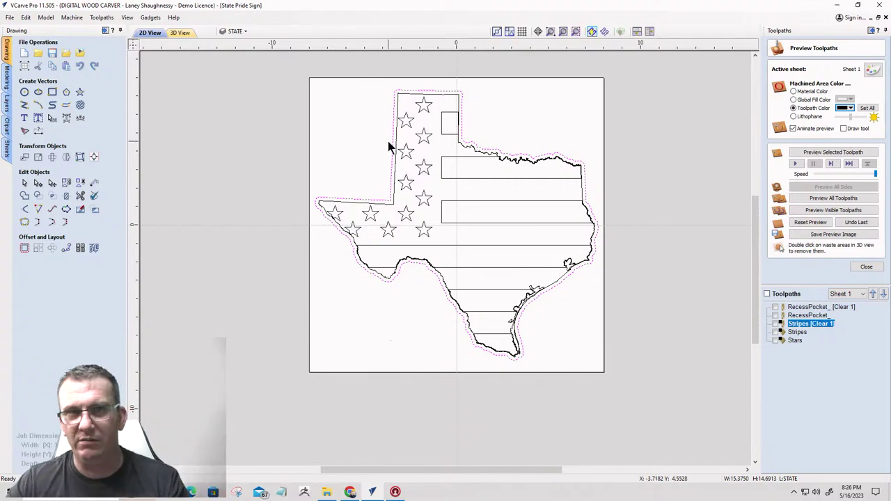
click(861, 267)
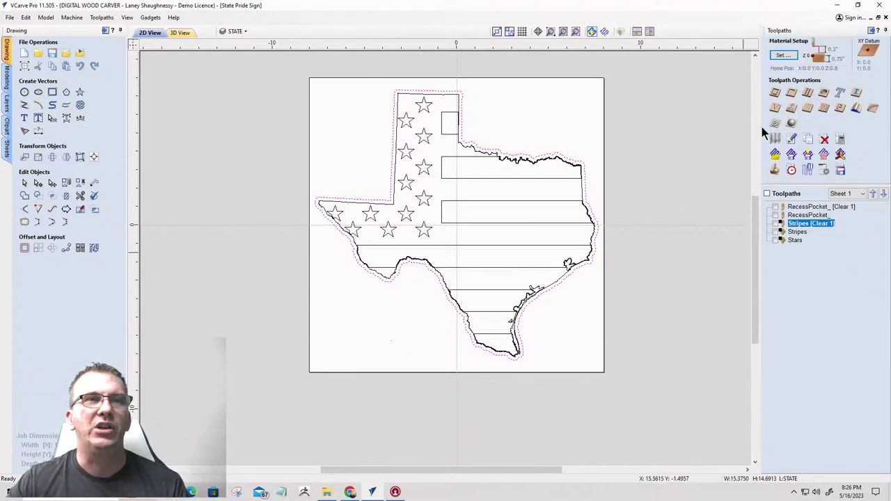
click(776, 94)
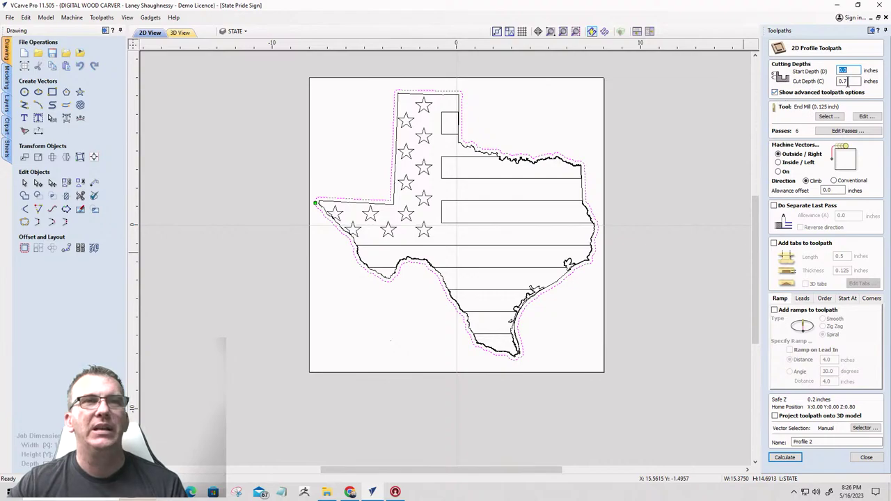
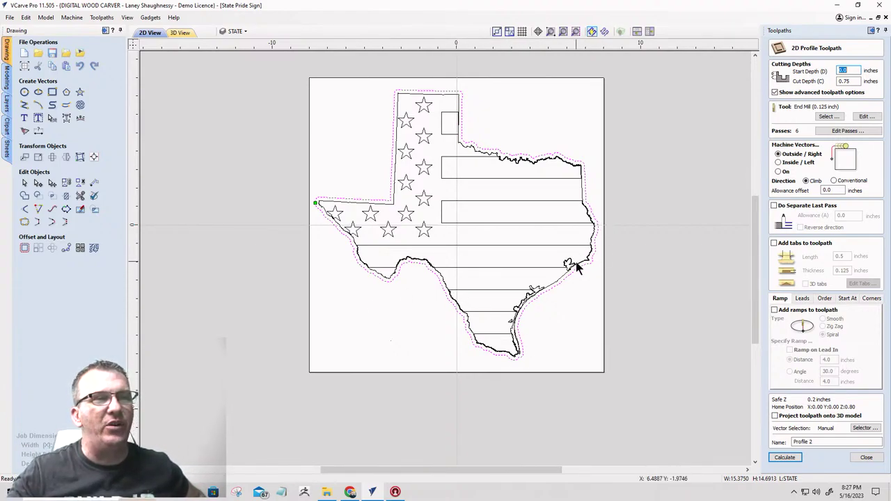
- Rename the Texas outline's profile toolpath from 'Profile 2' to ProfileCutout
scroll(599, 259, up, 4)
scroll(616, 240, down, 5)
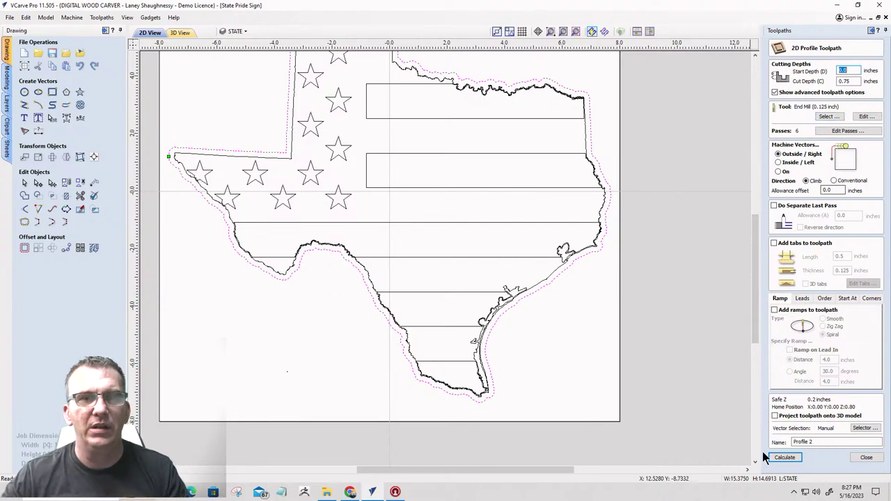
drag(820, 440, 780, 443)
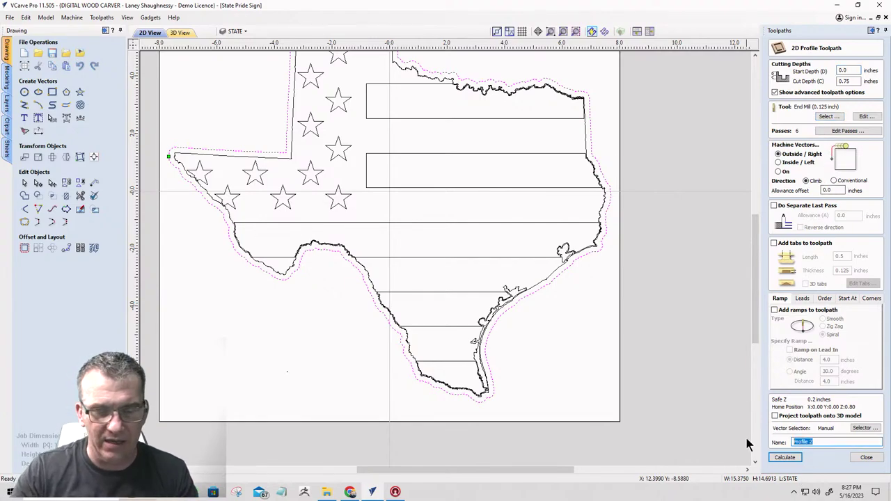
text(Pr)
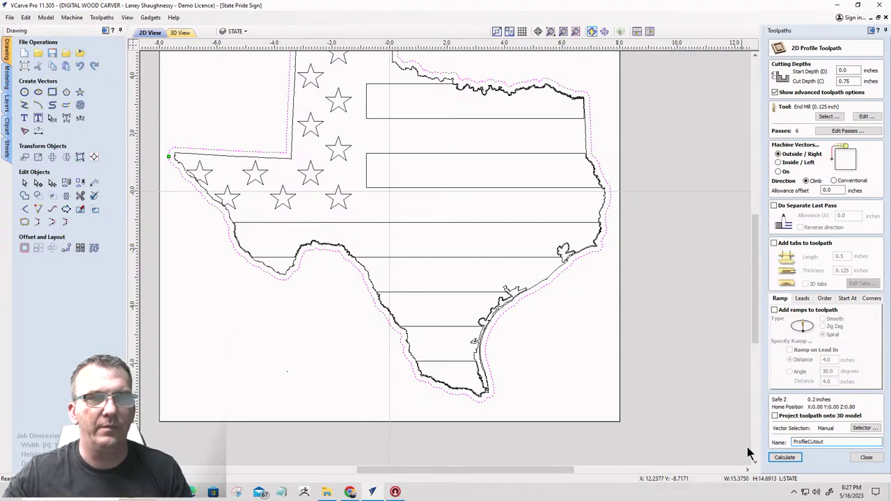
- Calculate ProfileCutout and preview all visible toolpaths with the waste removed, in material colour
click(785, 457)
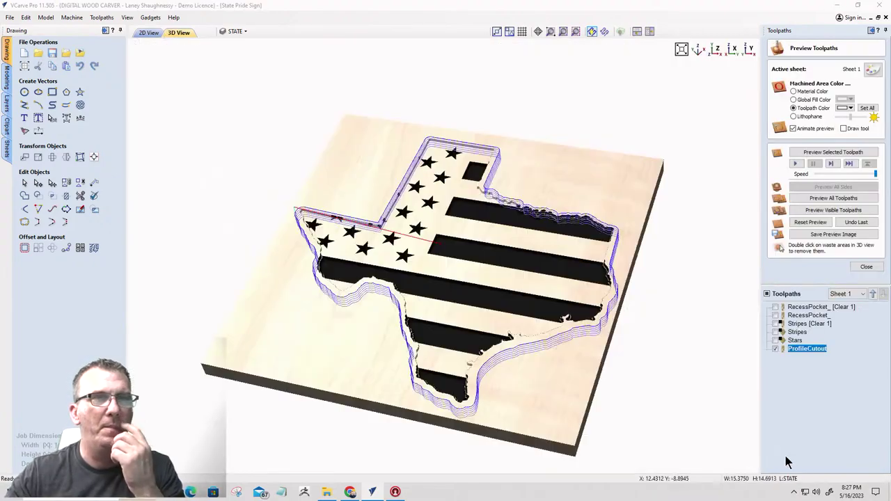
click(815, 211)
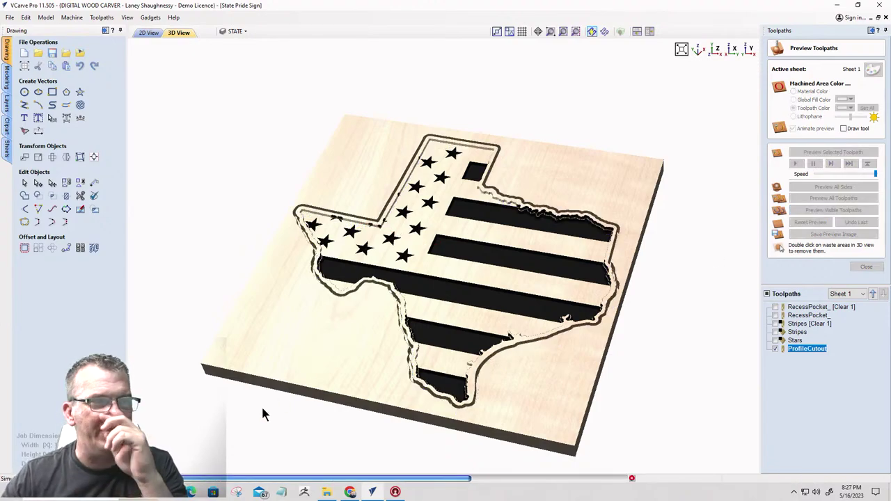
double_click(513, 400)
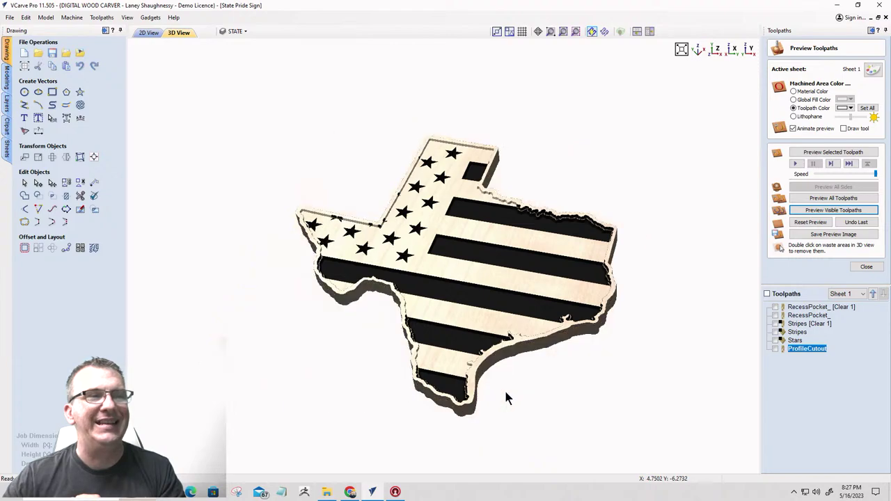
drag(508, 398, 508, 296)
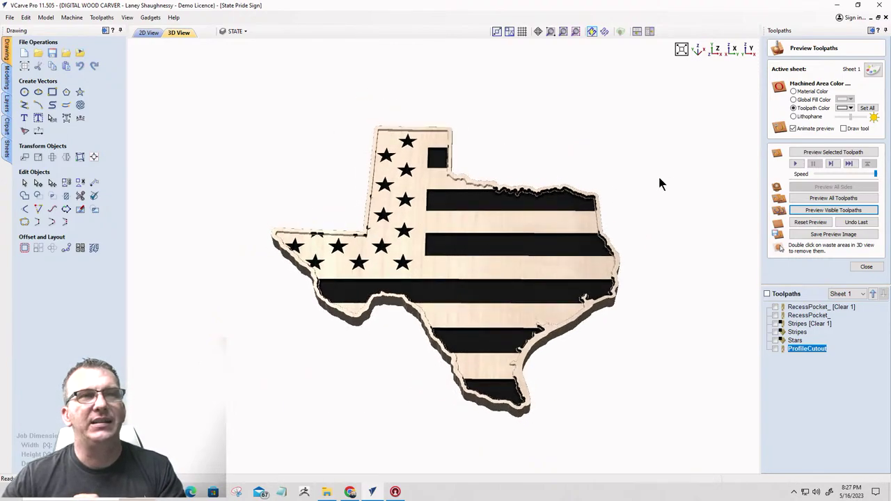
click(793, 91)
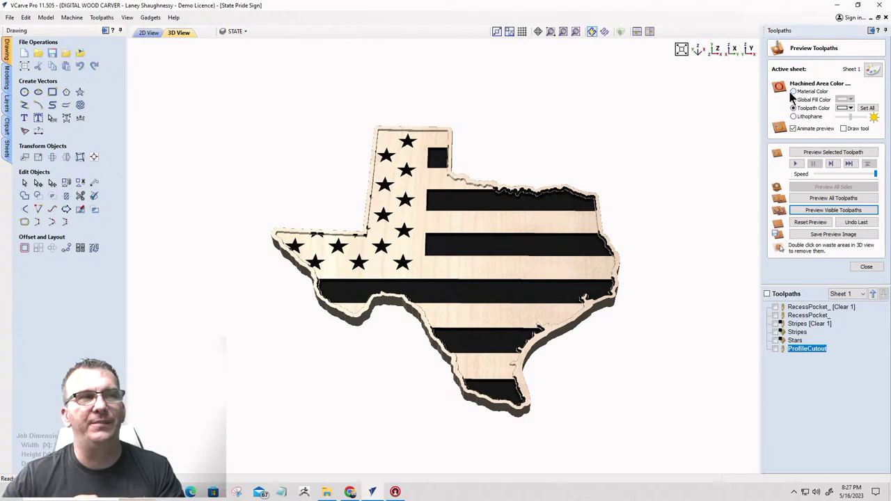
- Orbit and zoom the 3D preview to inspect the wavy stripe edges and the top view
scroll(487, 263, up, 3)
scroll(508, 223, down, 3)
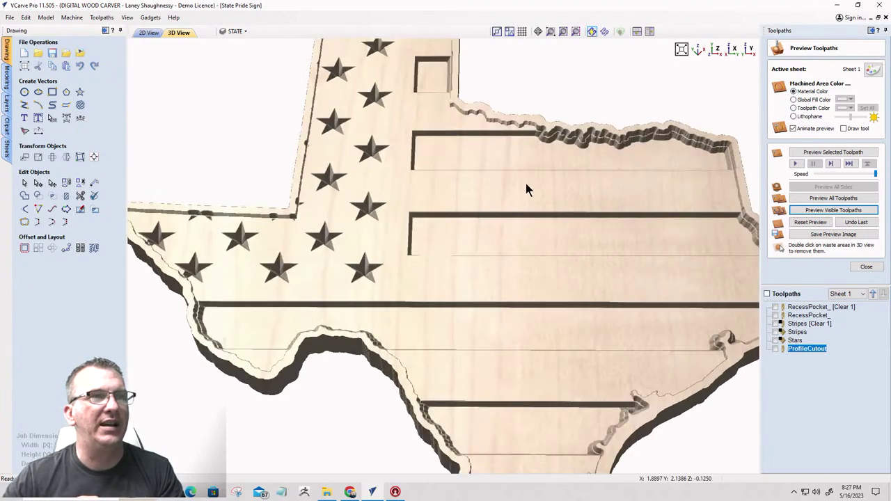
scroll(393, 149, up, 5)
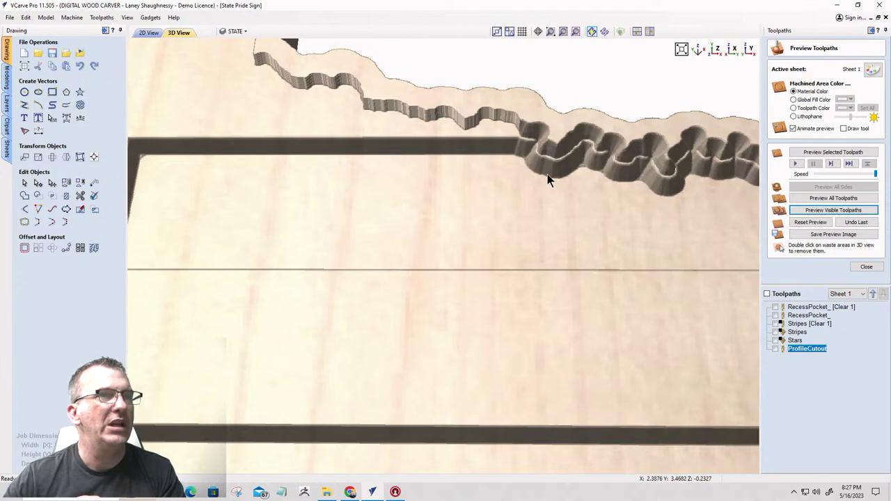
scroll(547, 179, down, 4)
mouse_move(461, 238)
mouse_down()
mouse_move(173, 215)
mouse_move(216, 121)
mouse_up()
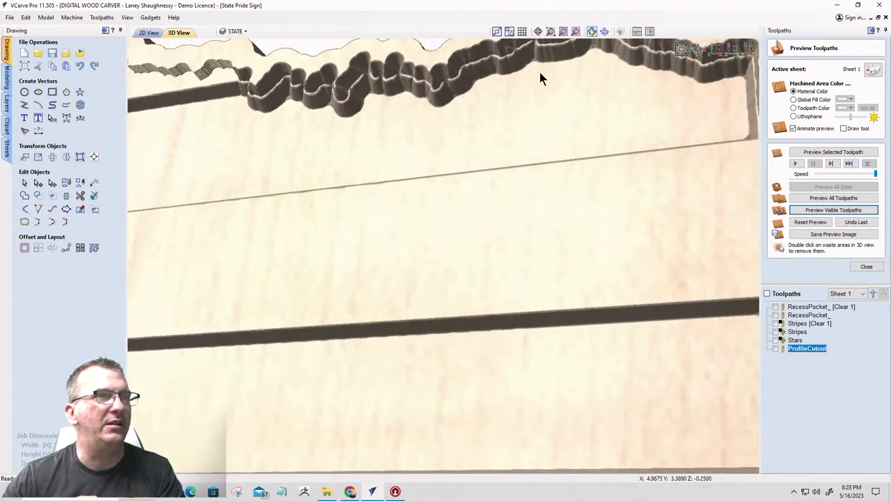
scroll(696, 90, down, 3)
scroll(596, 133, up, 2)
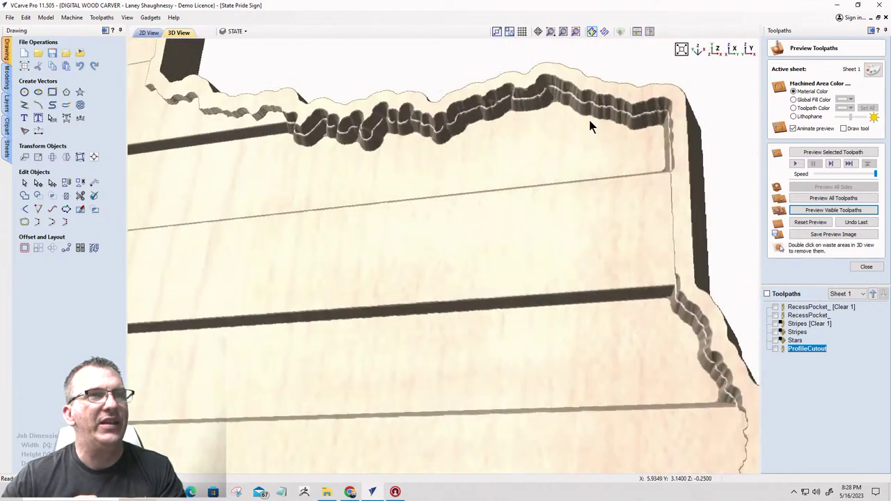
scroll(590, 95, down, 2)
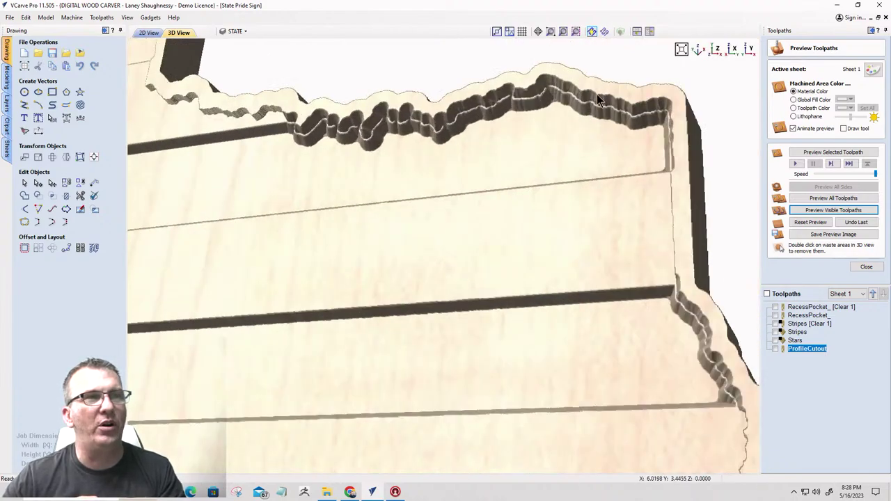
scroll(597, 104, up, 2)
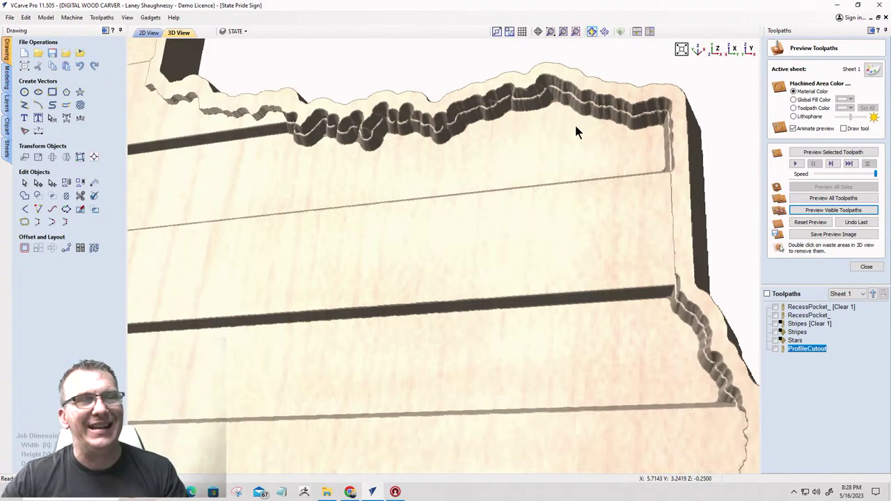
scroll(587, 142, down, 2)
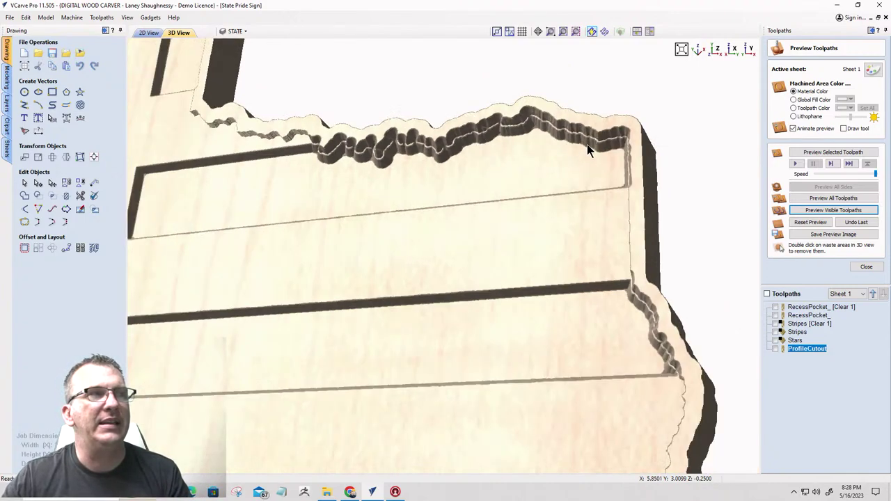
scroll(530, 155, up, 1)
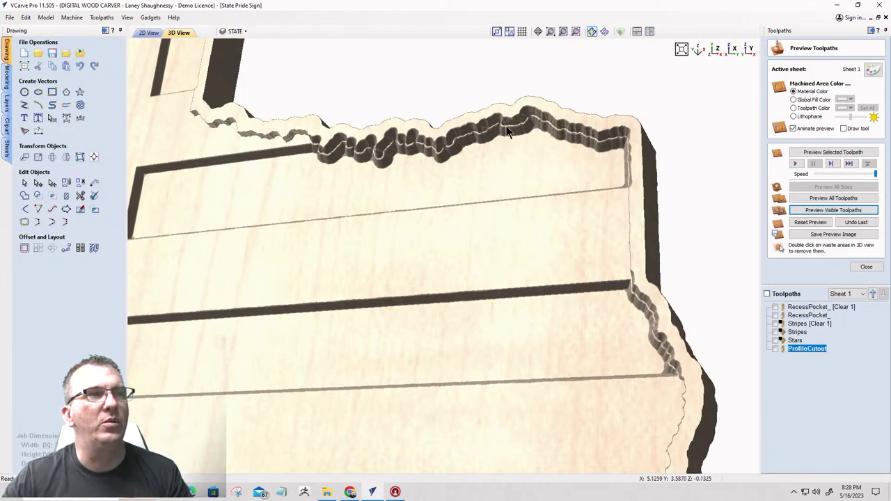
scroll(330, 159, up, 3)
scroll(332, 157, down, 3)
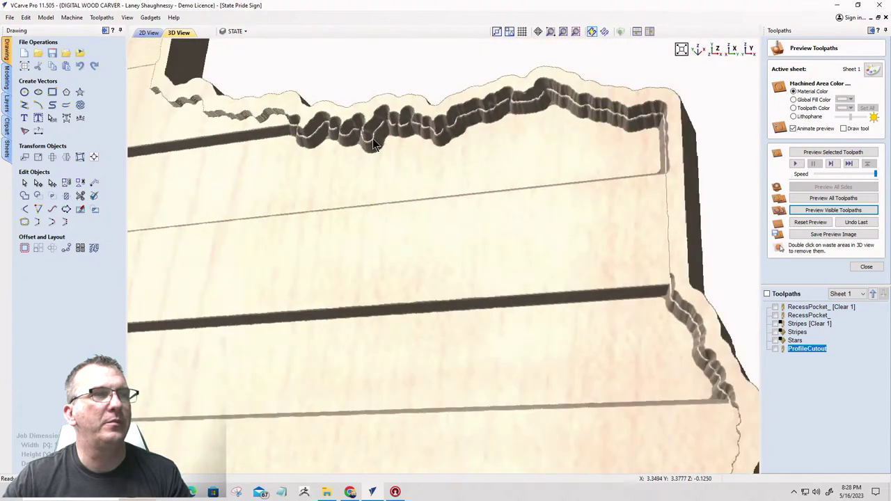
scroll(313, 60, up, 2)
scroll(621, 277, down, 2)
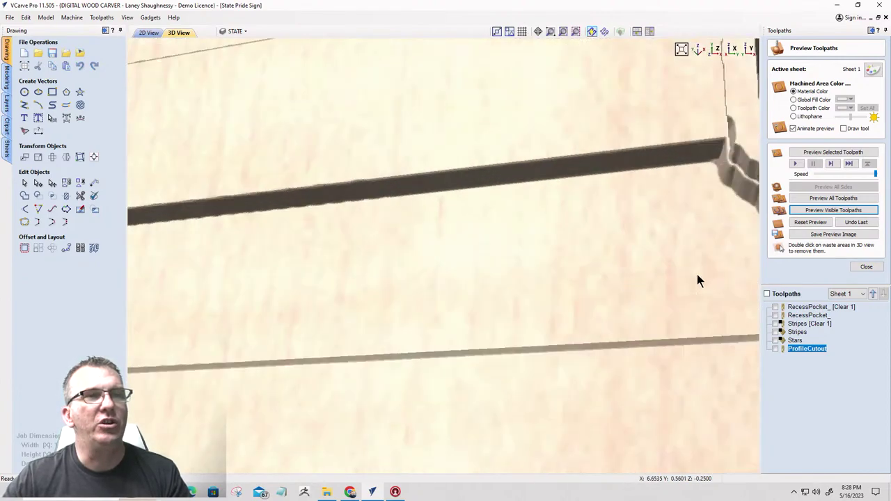
scroll(388, 231, up, 3)
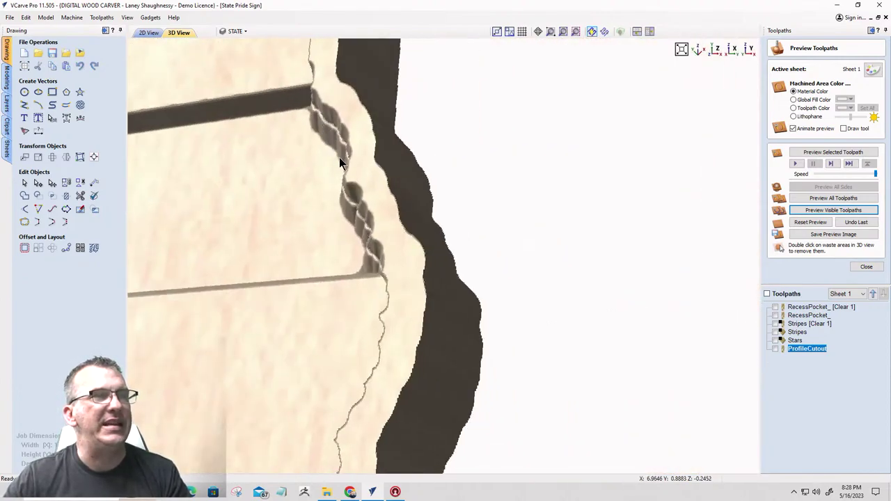
drag(362, 226, 491, 280)
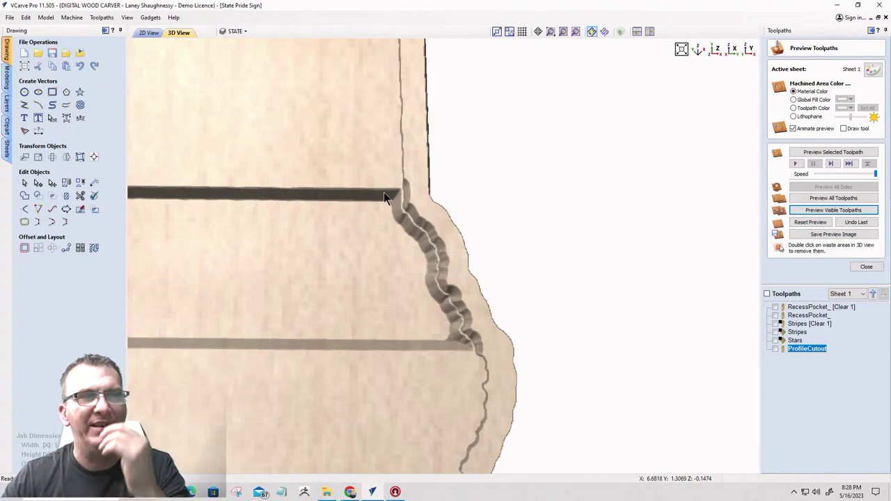
- Back in the 2D drawing, zoom to the eastern border and select the Texas outline vector
click(149, 33)
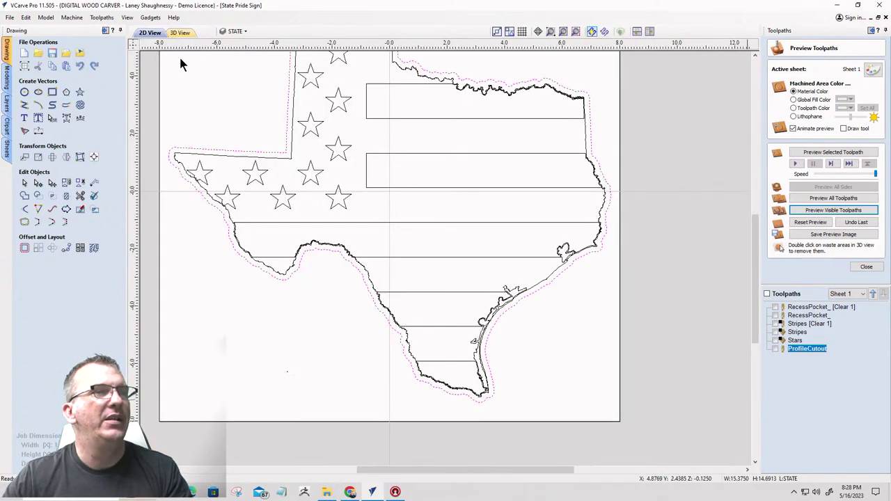
scroll(540, 212, up, 4)
scroll(553, 205, down, 5)
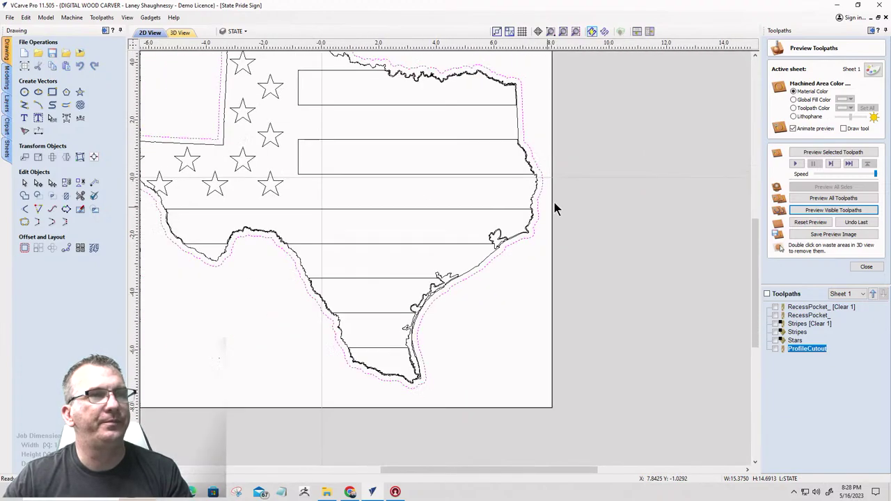
scroll(537, 153, up, 4)
scroll(481, 318, up, 3)
scroll(460, 279, up, 1)
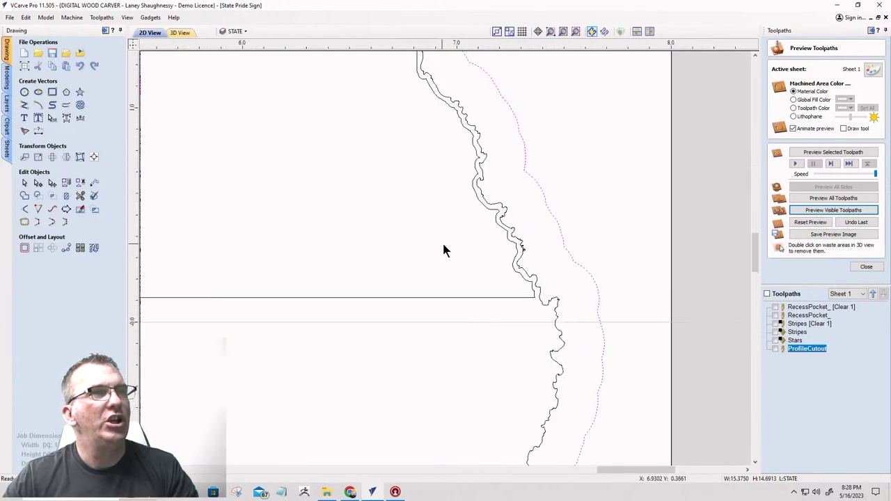
scroll(403, 153, down, 2)
scroll(450, 164, up, 3)
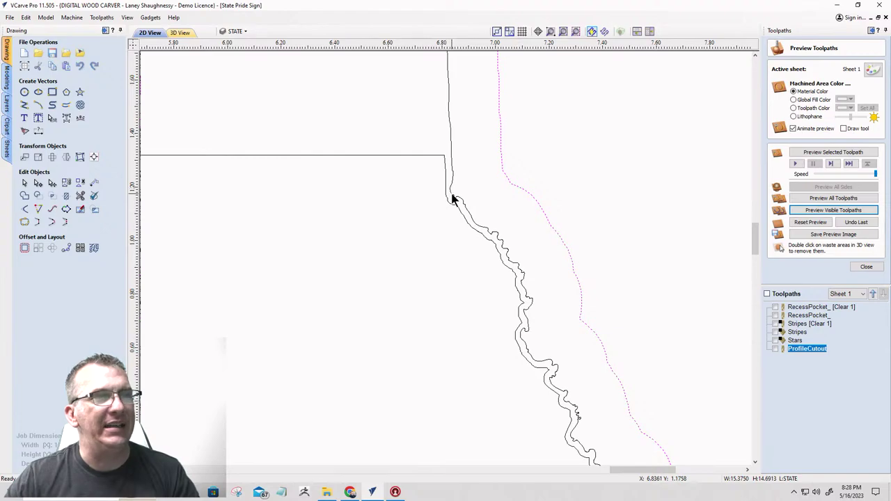
scroll(439, 190, down, 5)
click(401, 185)
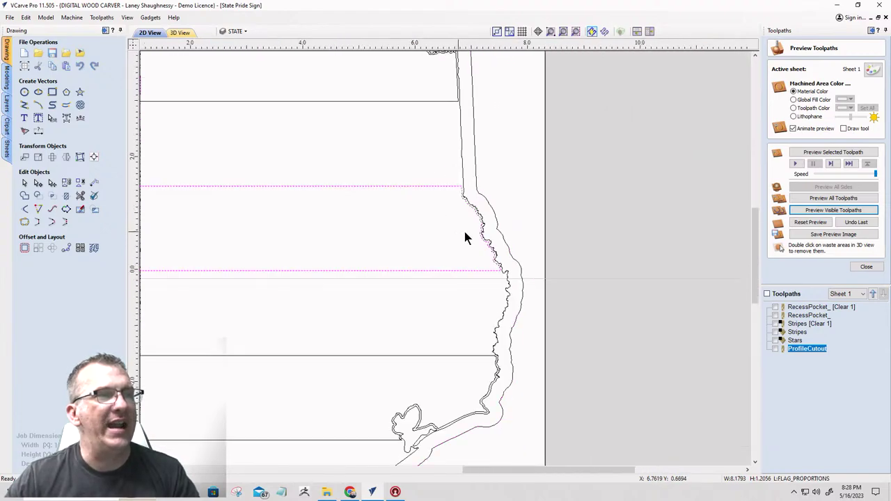
scroll(464, 235, down, 2)
scroll(466, 202, up, 3)
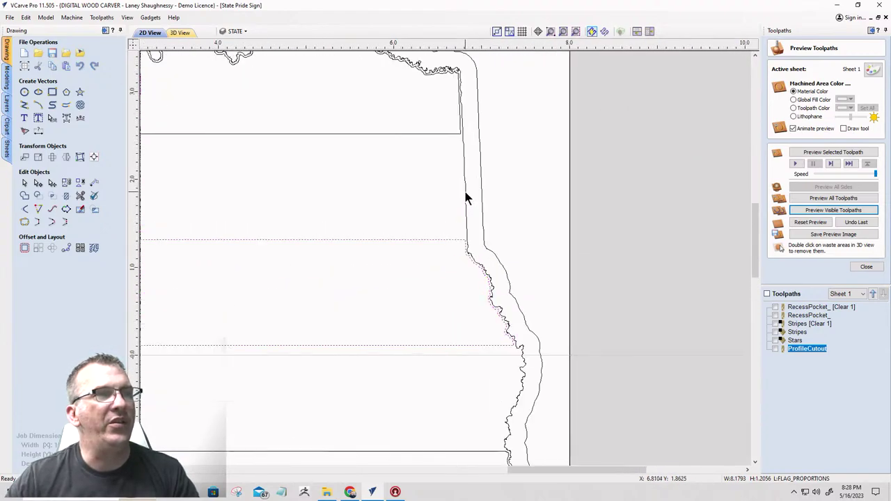
click(460, 168)
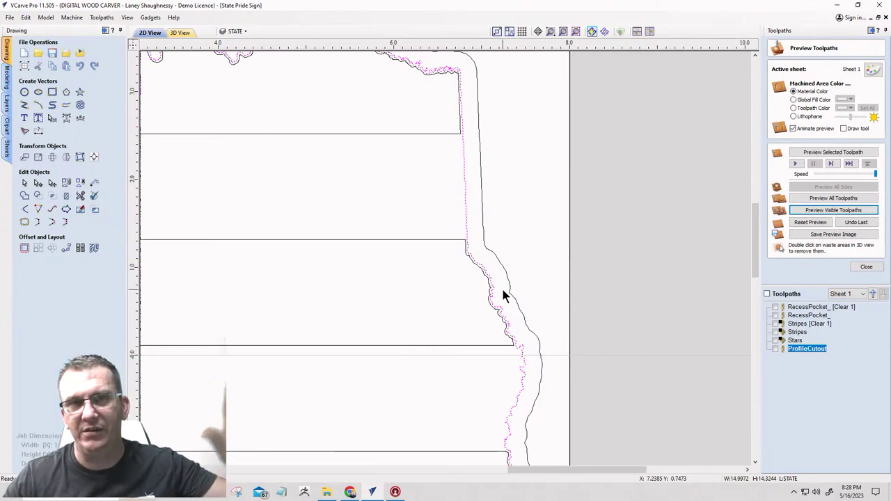
- Create a new layer named 'NEw Stripe TRim' from the outline's right-click menu
right_click(468, 199)
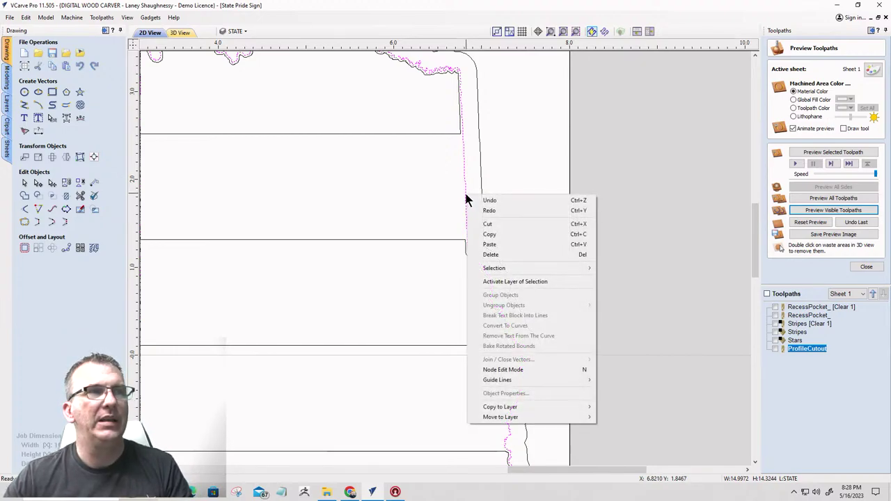
mouse_move(476, 406)
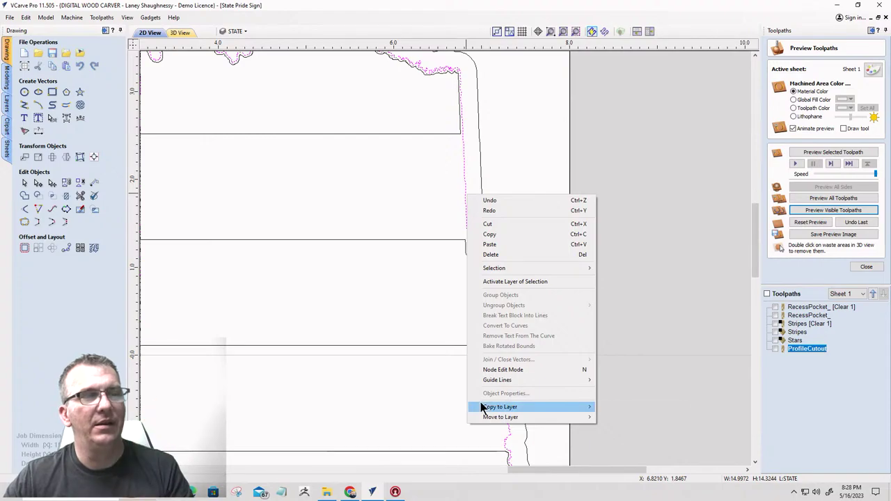
click(620, 492)
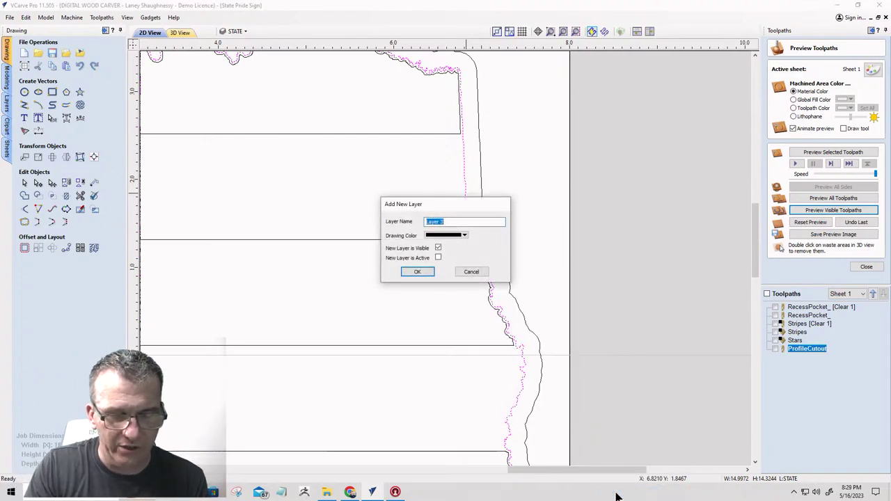
text(NEw)
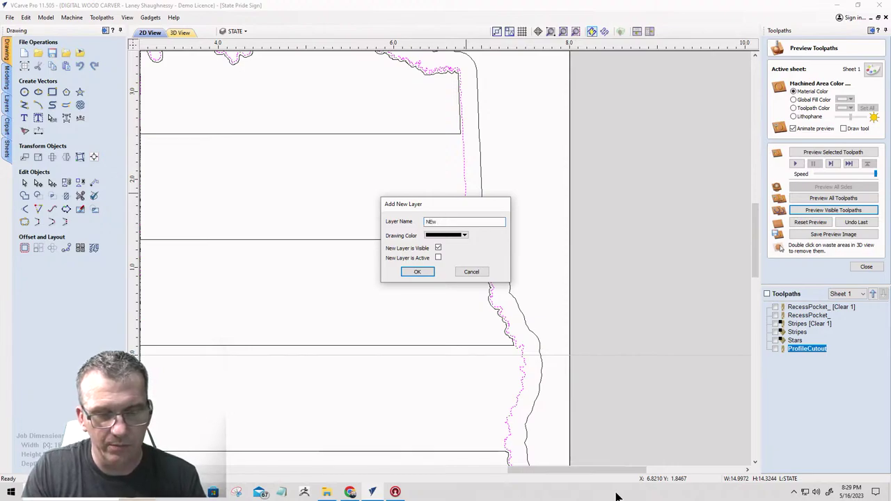
text( Stripe TRim)
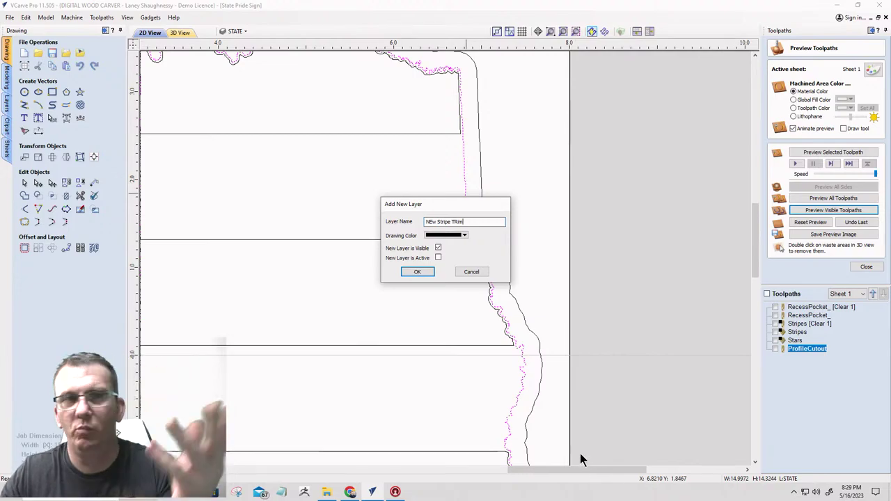
click(416, 273)
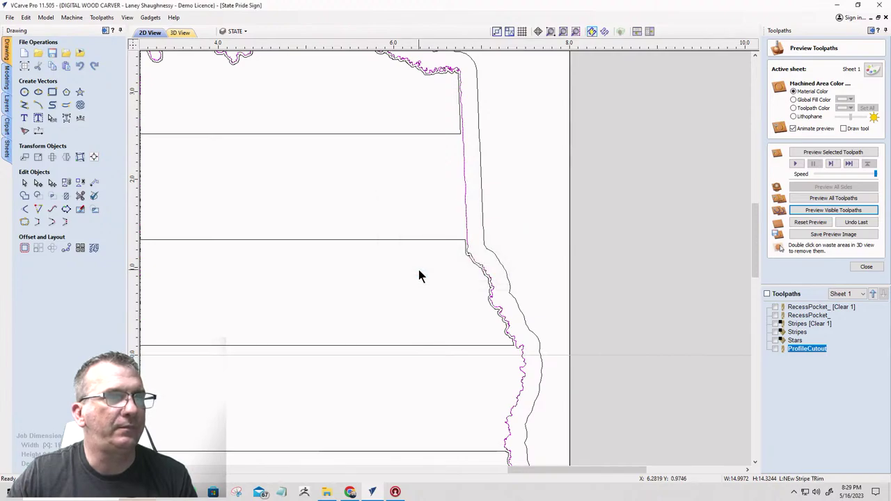
click(419, 240)
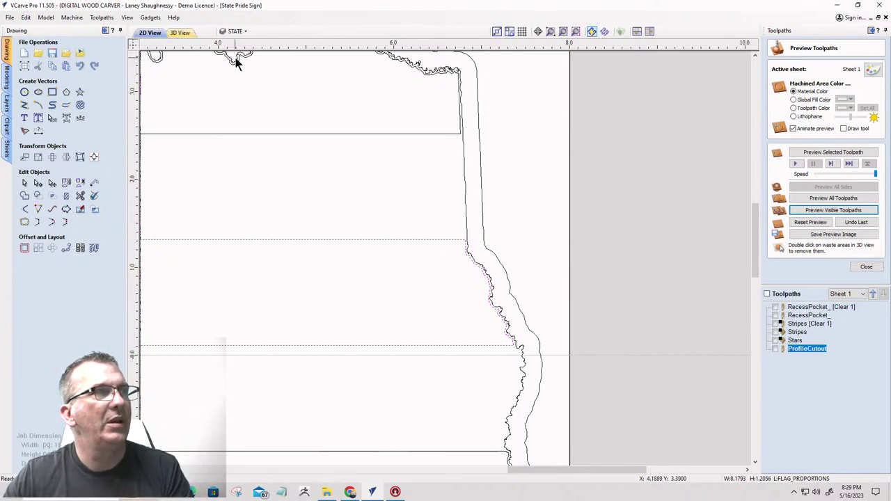
- Hide the STATE and FLAG_PROPORTIONS layers in the layer list
click(231, 32)
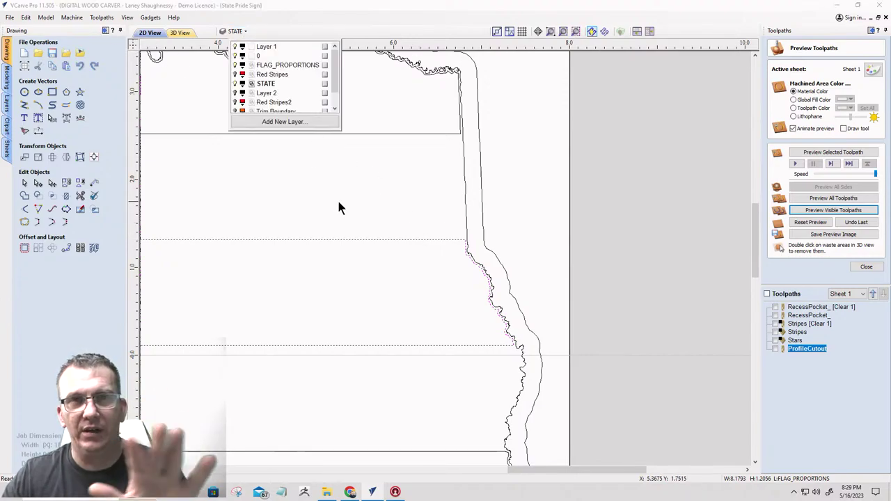
click(235, 83)
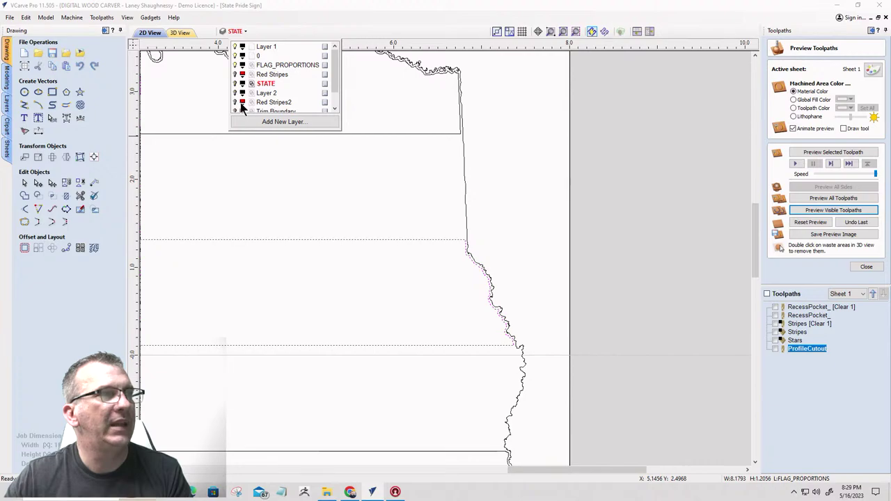
scroll(282, 98, down, 1)
scroll(235, 83, up, 1)
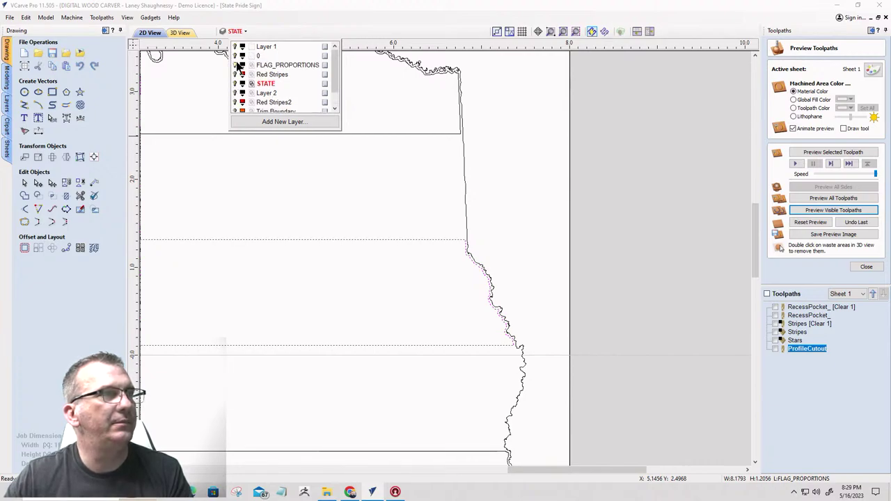
click(236, 65)
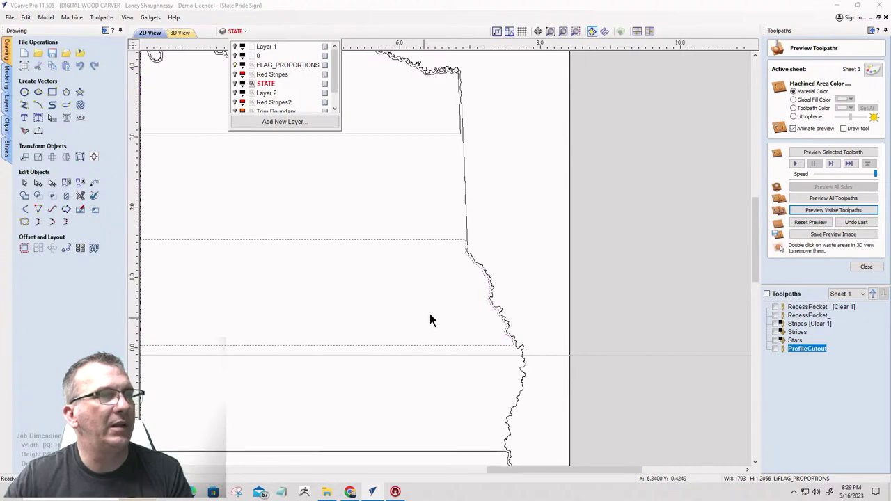
scroll(428, 310, down, 2)
click(405, 298)
scroll(406, 304, down, 4)
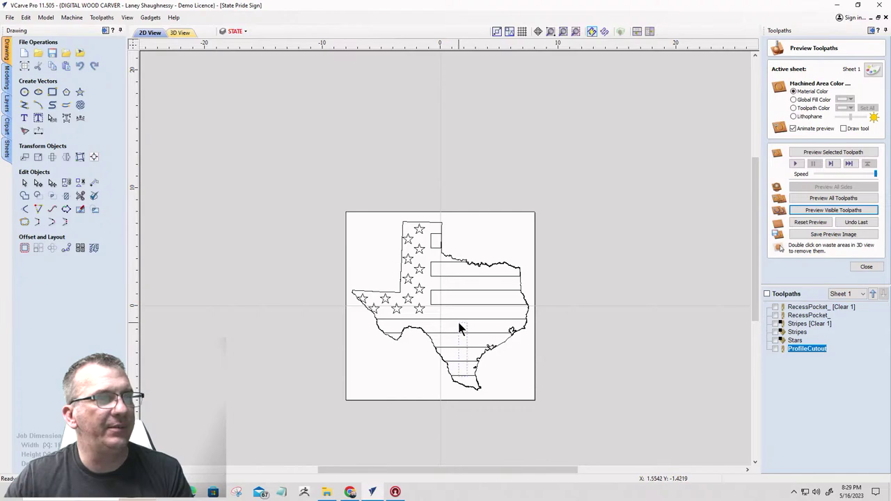
- Select every vector except the Texas outline and canton border, and open their context menu
key(ctrl+a)
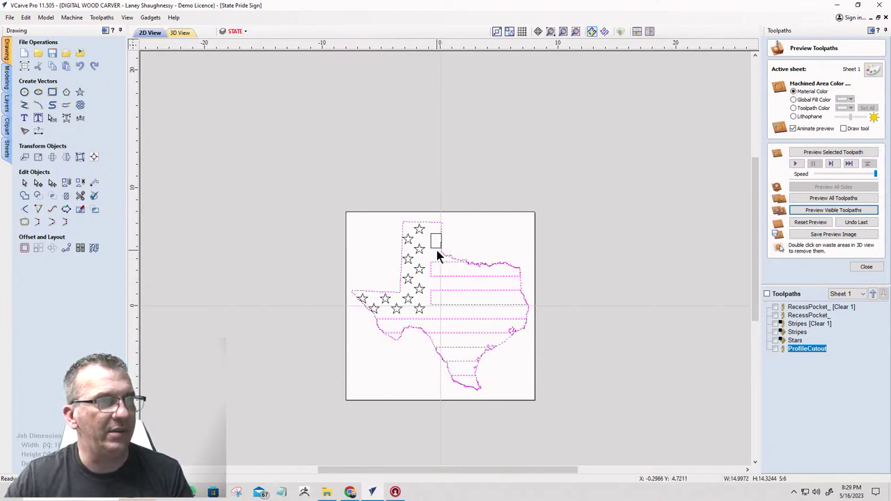
shift+click(435, 249)
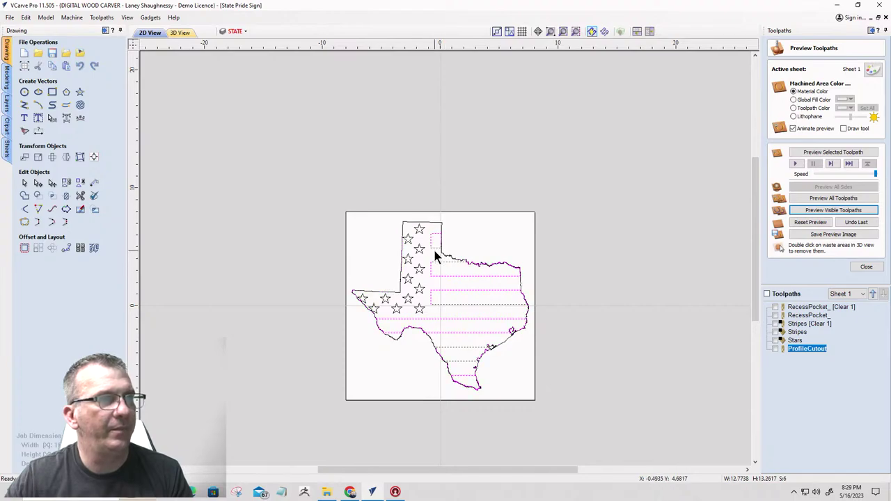
right_click(434, 249)
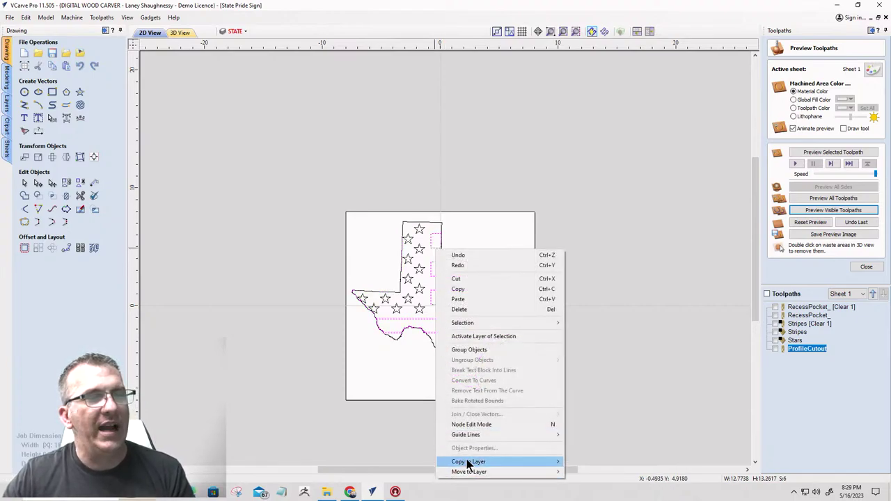
mouse_move(527, 462)
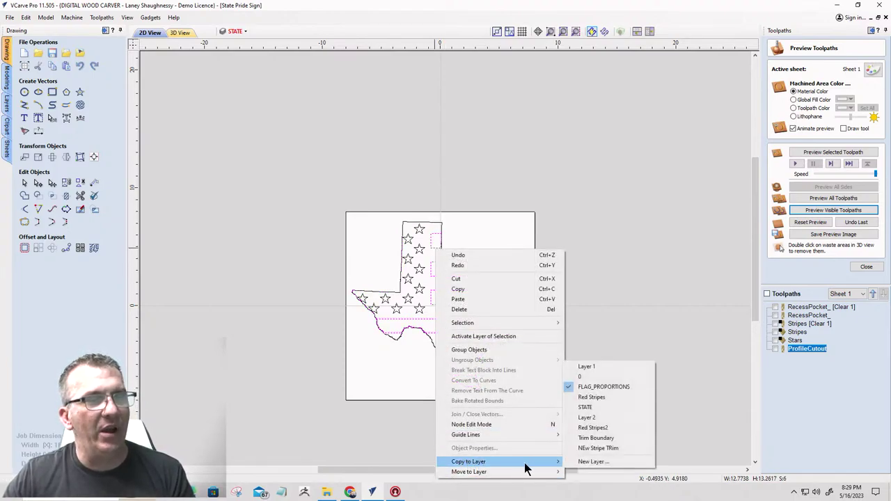
- Copy the selection onto NEw Stripe TRim, hide FLAG_PROPORTIONS, and colour the new layer red
click(598, 448)
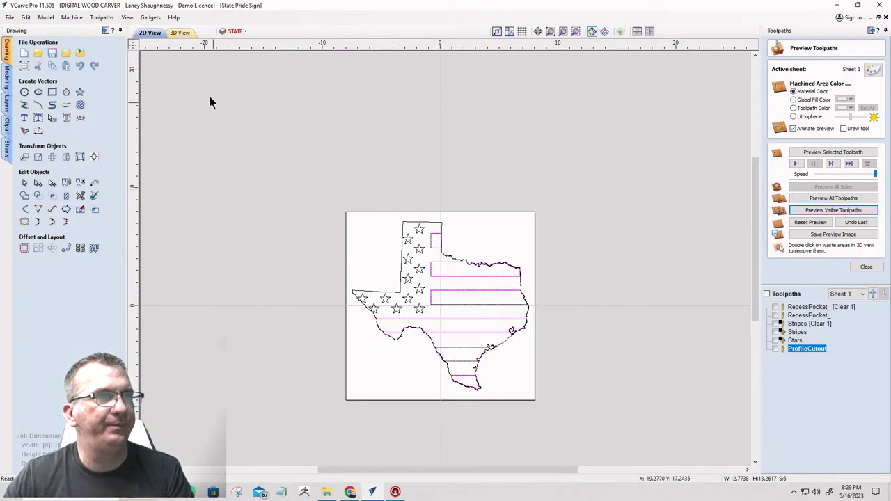
click(239, 32)
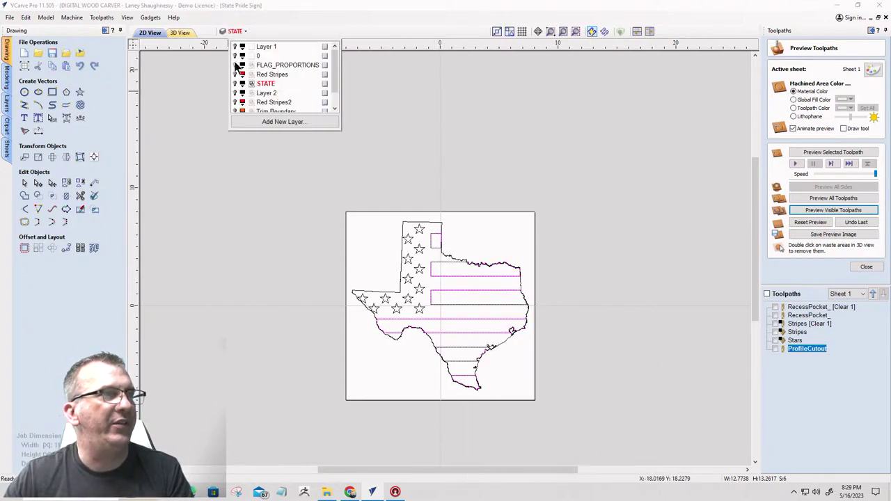
click(236, 65)
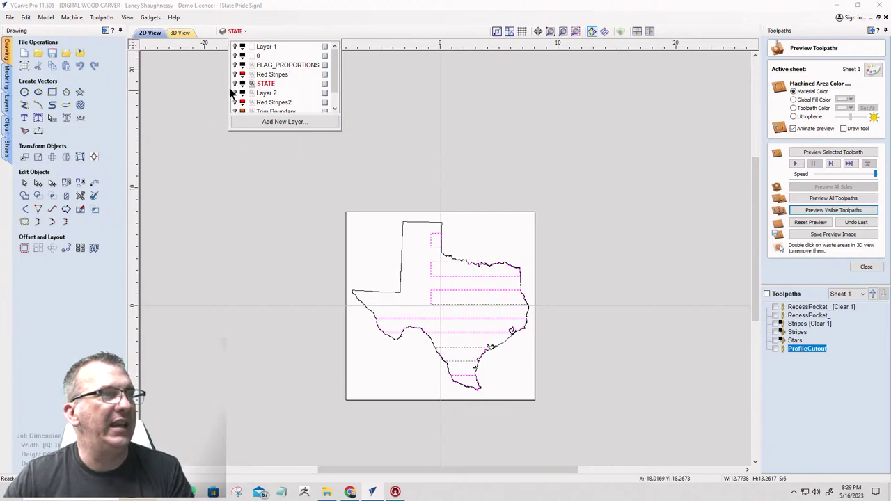
scroll(260, 103, down, 1)
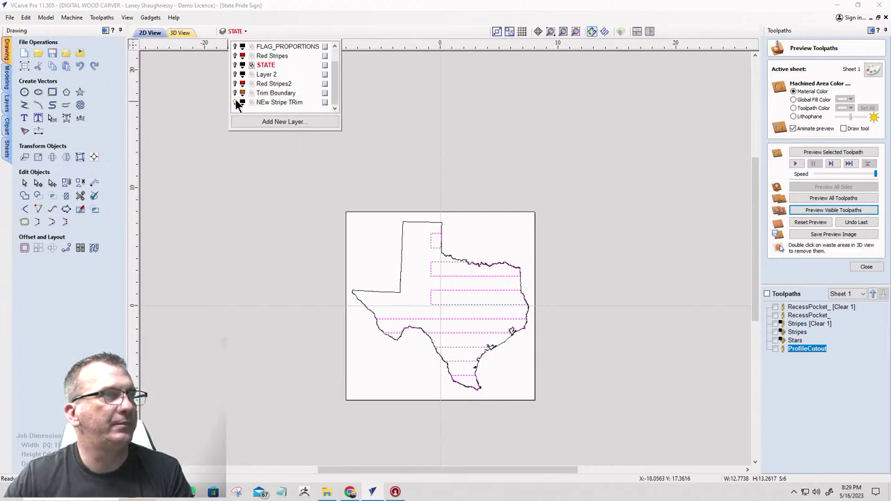
click(243, 103)
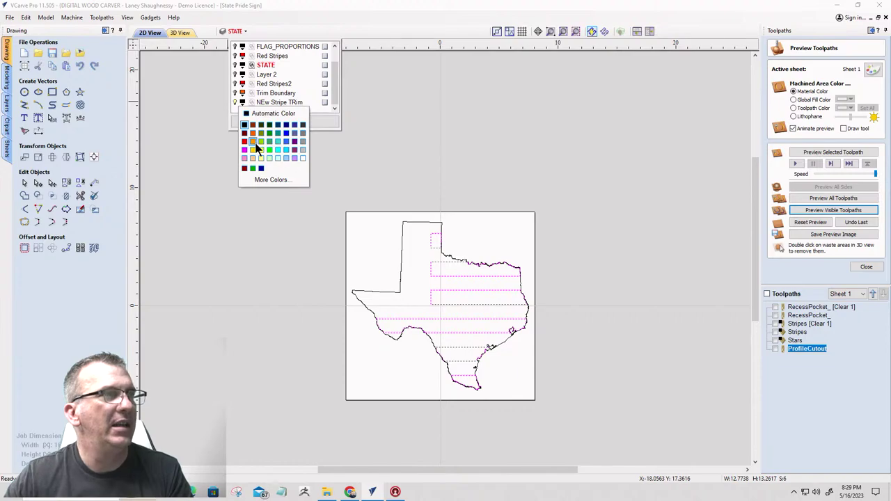
click(245, 142)
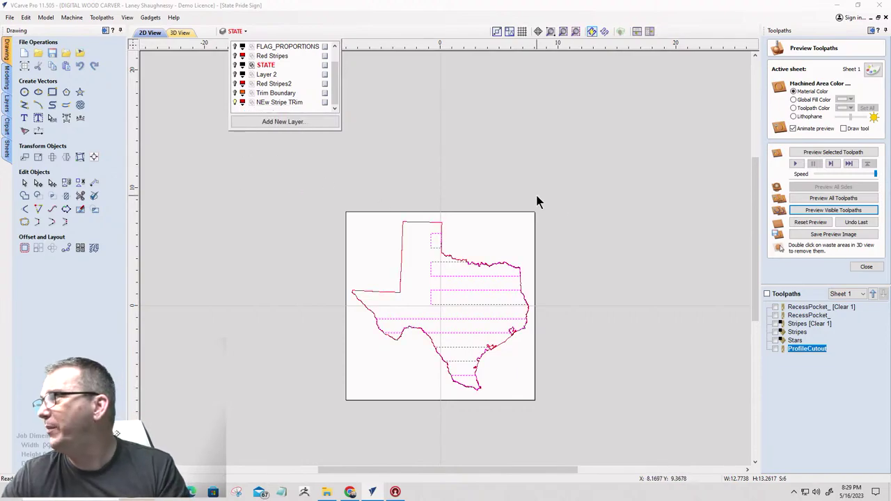
click(381, 272)
- Nudge the eastern-border nodes between stripes two steps right, then start Interactive Vector Trim
scroll(436, 295, up, 5)
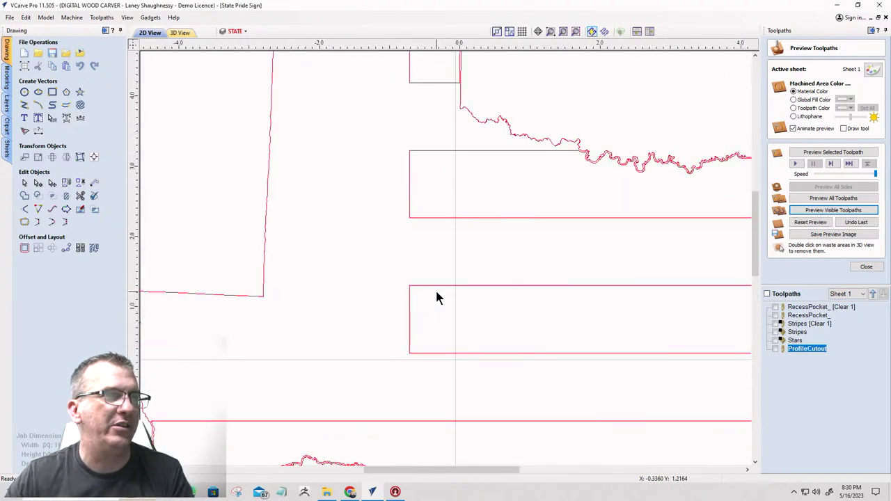
scroll(272, 215, down, 1)
scroll(442, 267, up, 1)
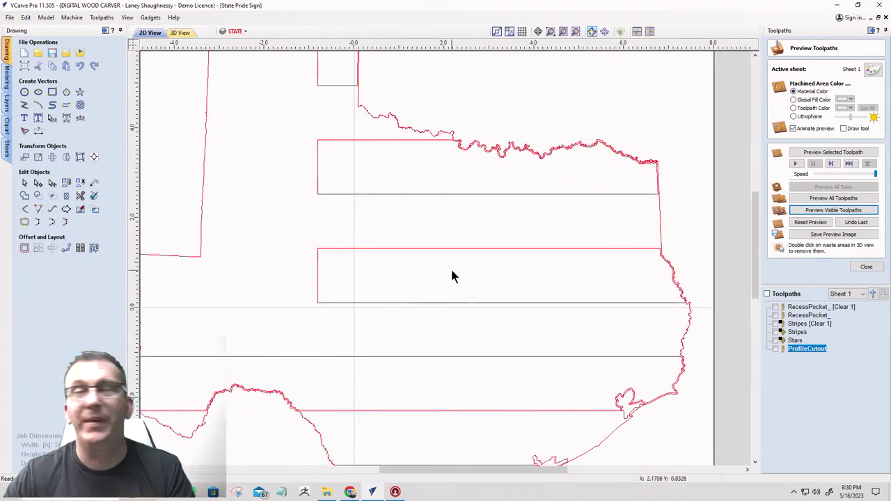
scroll(449, 282, down, 2)
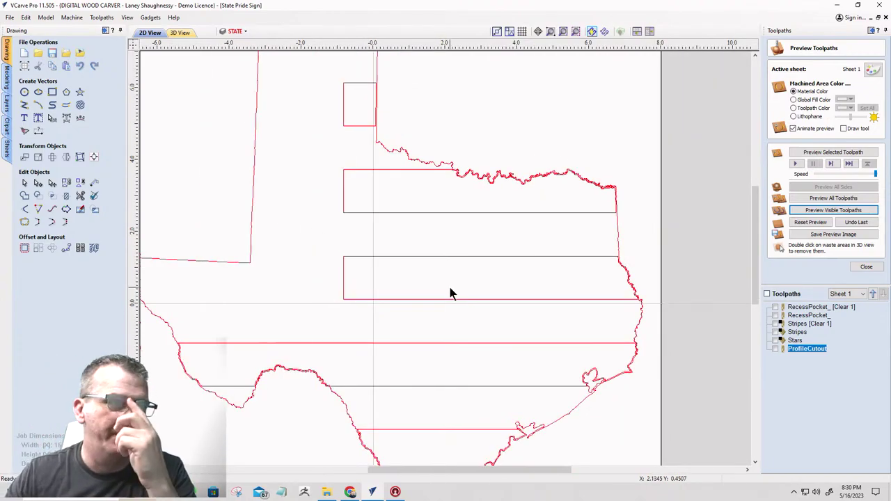
scroll(296, 141, up, 4)
scroll(515, 257, down, 2)
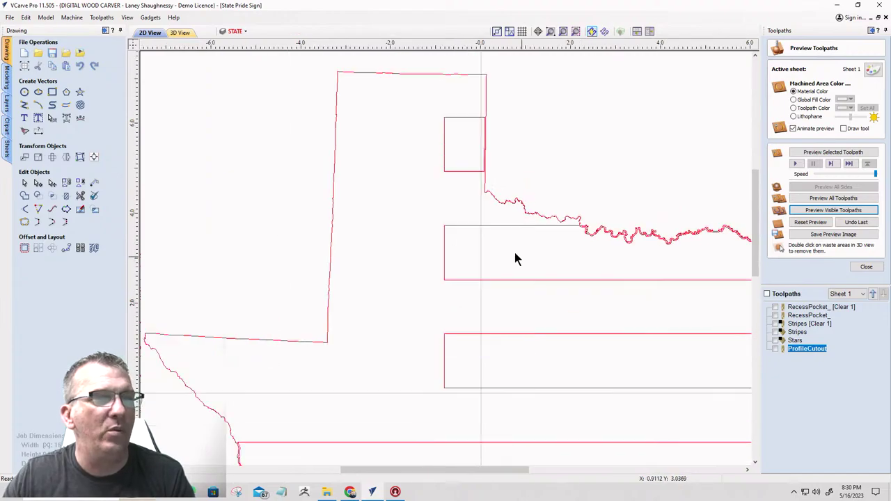
scroll(473, 223, down, 2)
scroll(664, 317, up, 6)
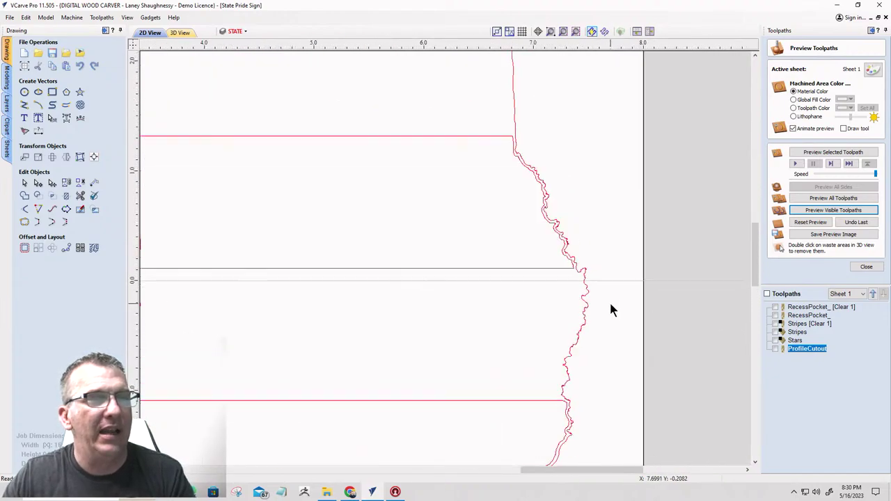
scroll(539, 104, up, 2)
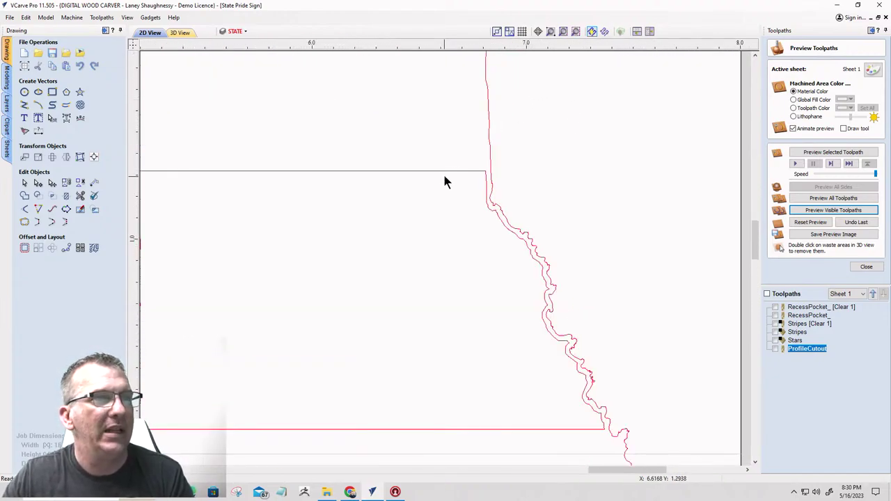
scroll(451, 153, down, 2)
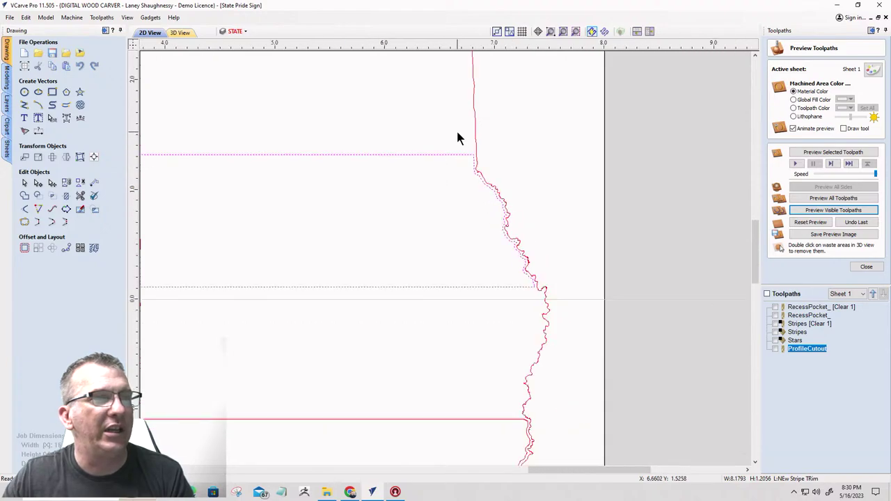
click(38, 182)
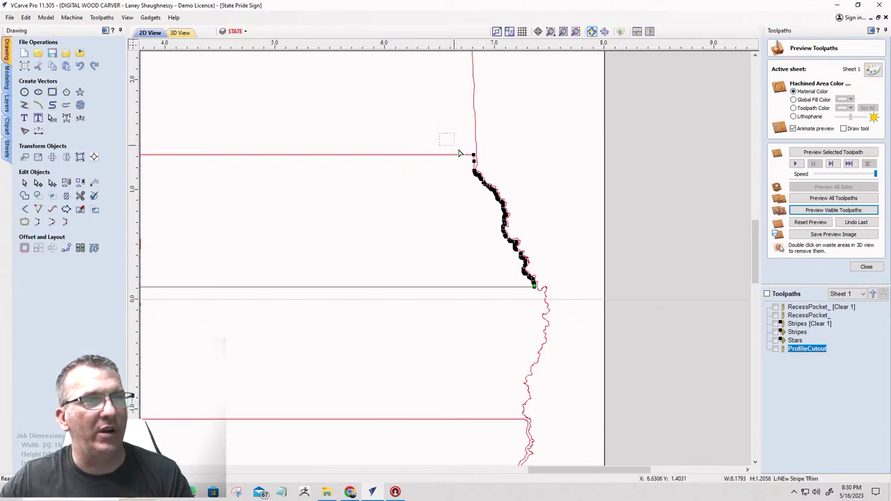
drag(460, 153, 590, 308)
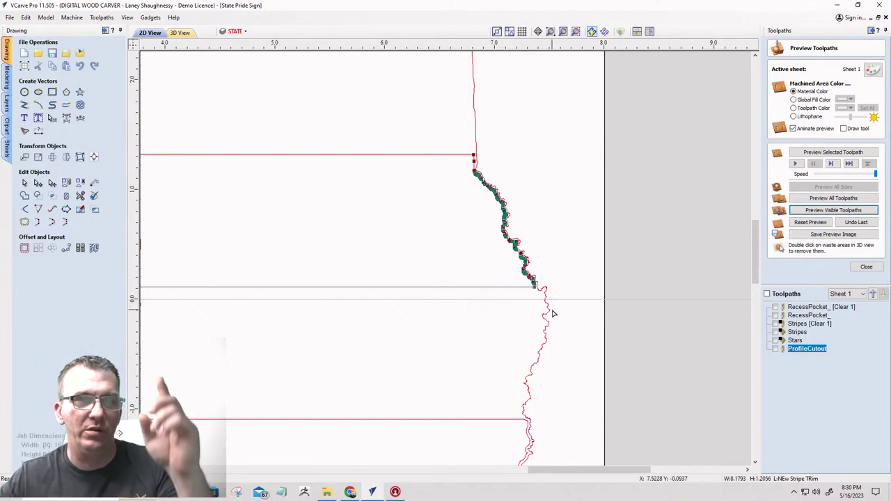
scroll(529, 198, up, 3)
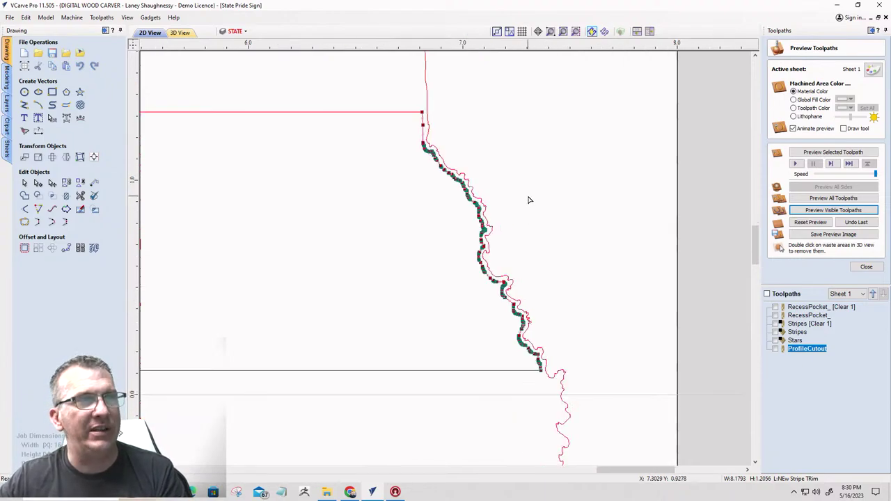
key(Right)
key(Right)
key(Right)
key(Right)
key(Right)
key(Right)
key(Right)
key(Right)
key(Right)
key(Right)
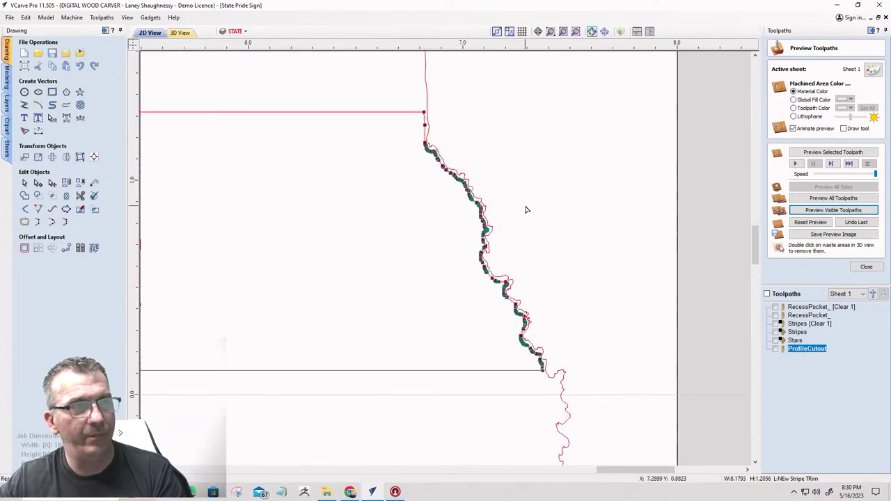
key(Right)
key(Right)
key(Right)
key(Right)
key(Right)
key(Right)
key(Right)
key(Right)
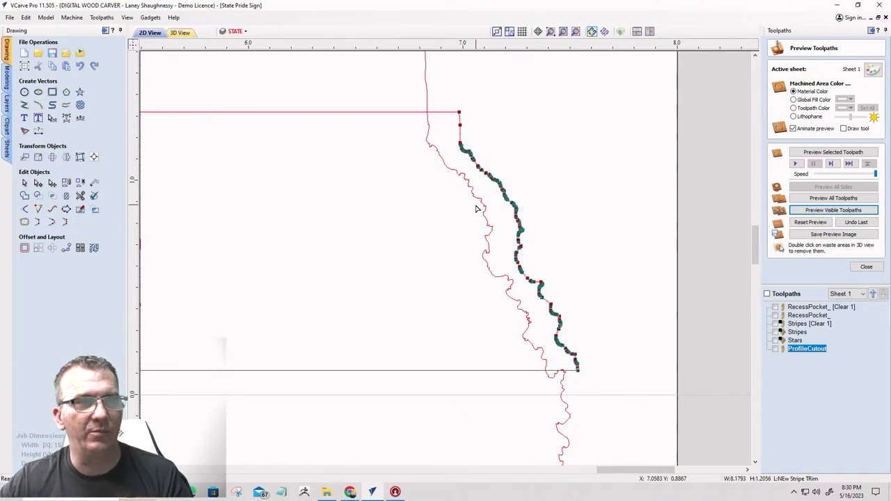
click(80, 195)
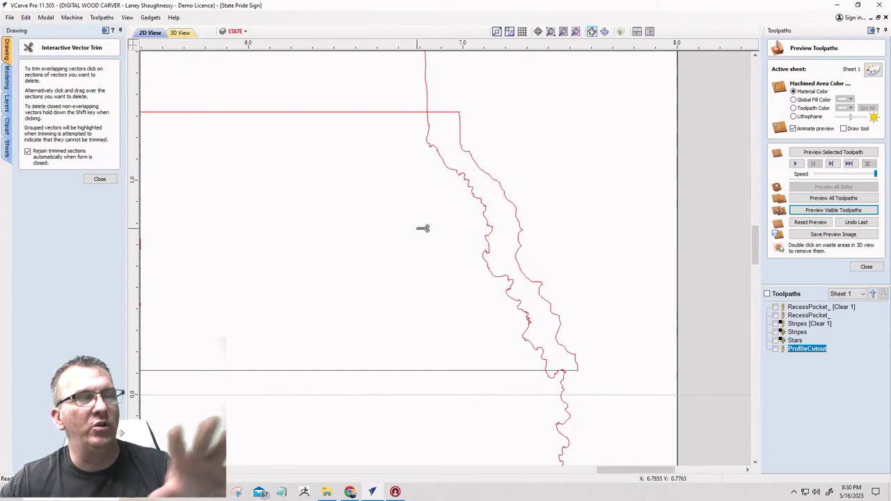
scroll(425, 228, down, 4)
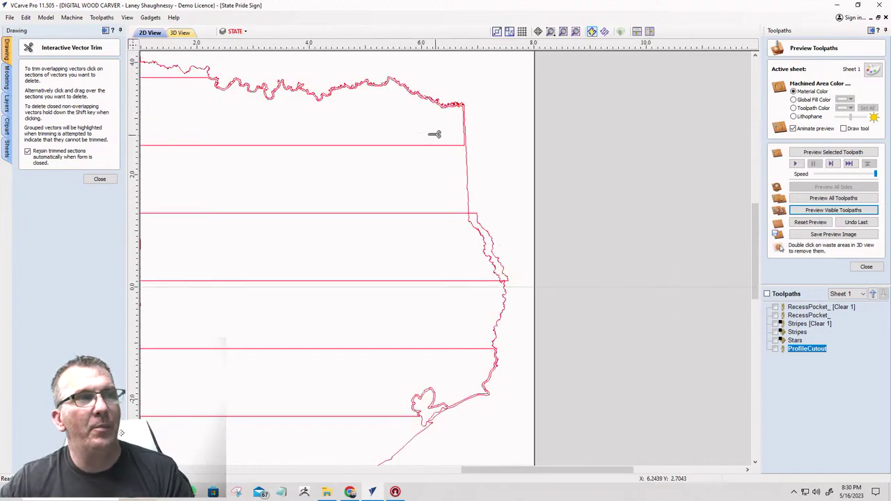
scroll(418, 153, down, 3)
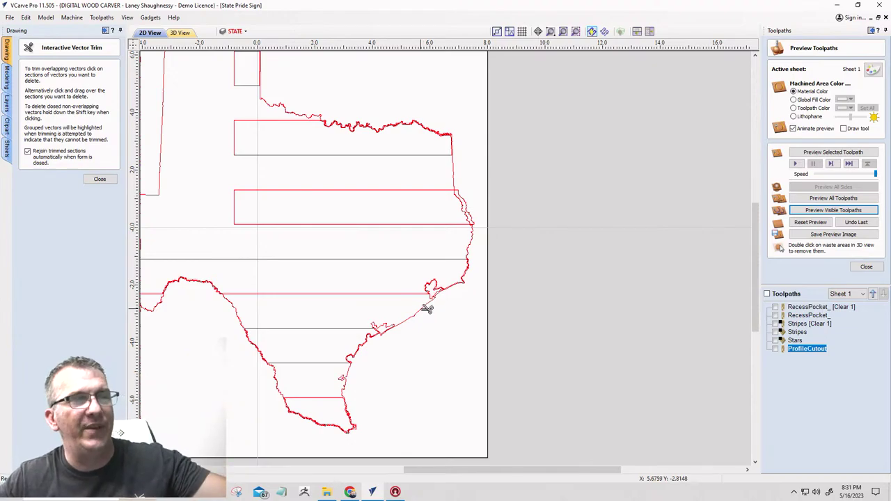
- Close the trim and nudge the Gulf Coast stripe-trim nodes three steps to the right
click(98, 179)
scroll(457, 252, up, 2)
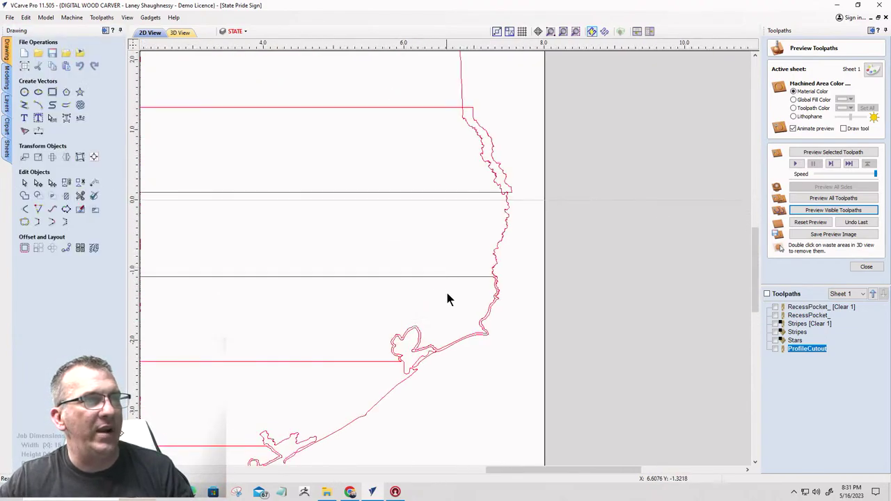
click(444, 278)
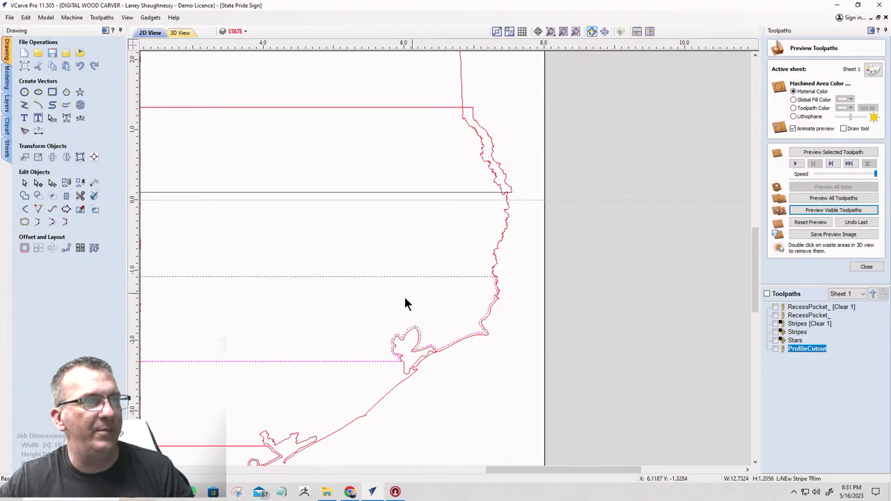
click(39, 183)
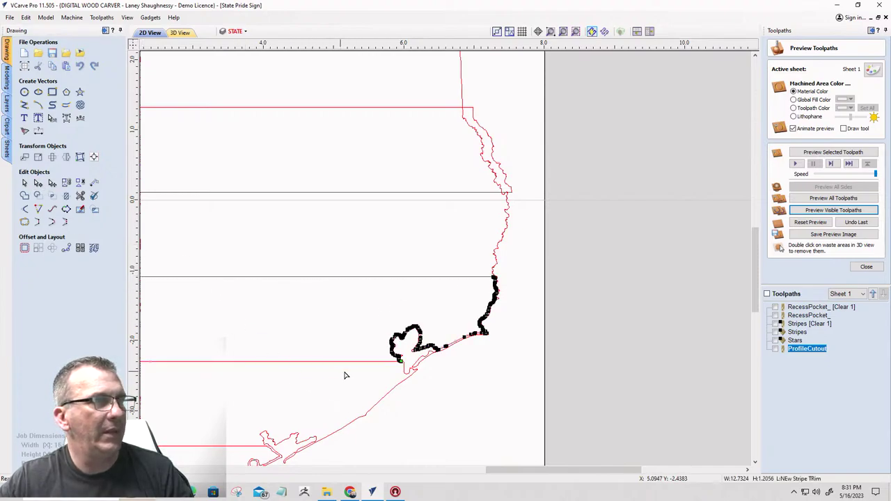
drag(323, 230, 532, 395)
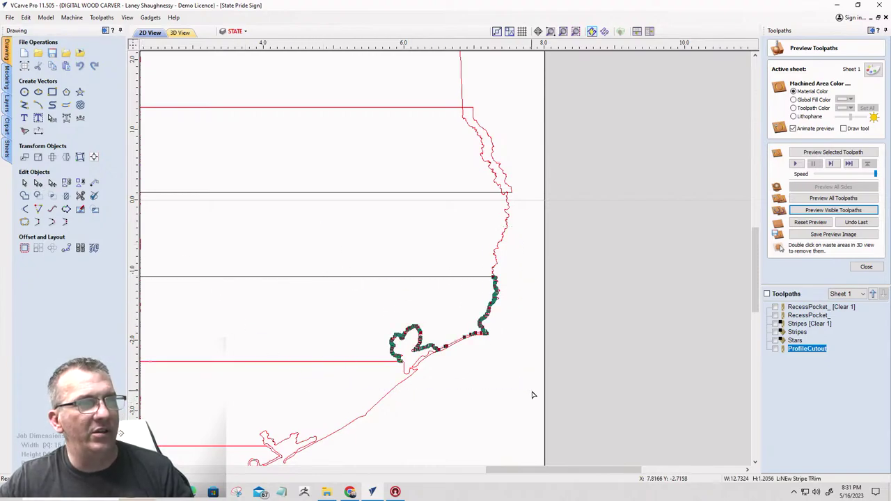
key(Right)
key(Right)
key(Right)
key(Right)
key(Right)
key(Right)
key(Right)
key(Right)
key(Right)
key(Right)
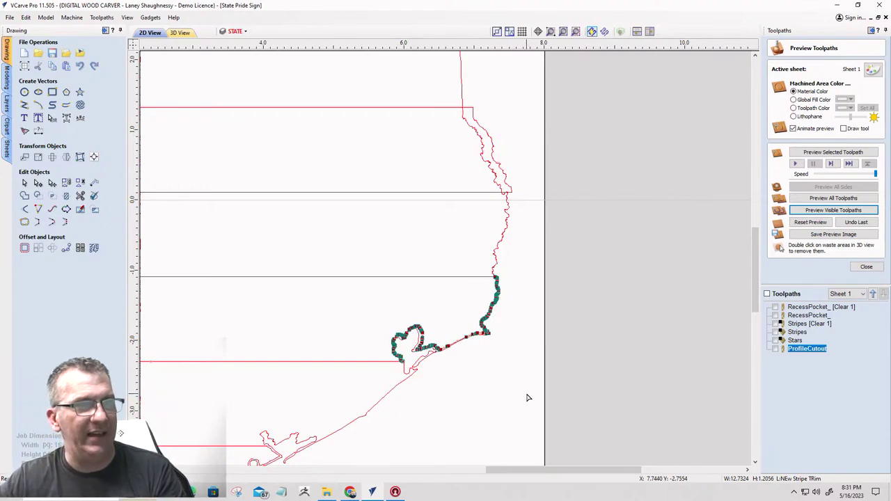
key(Right)
key(Right)
key(Right)
key(Right)
key(Right)
key(Right)
key(Right)
key(Right)
key(Right)
key(Right)
key(Right)
key(Right)
key(Right)
key(Right)
key(Right)
key(Right)
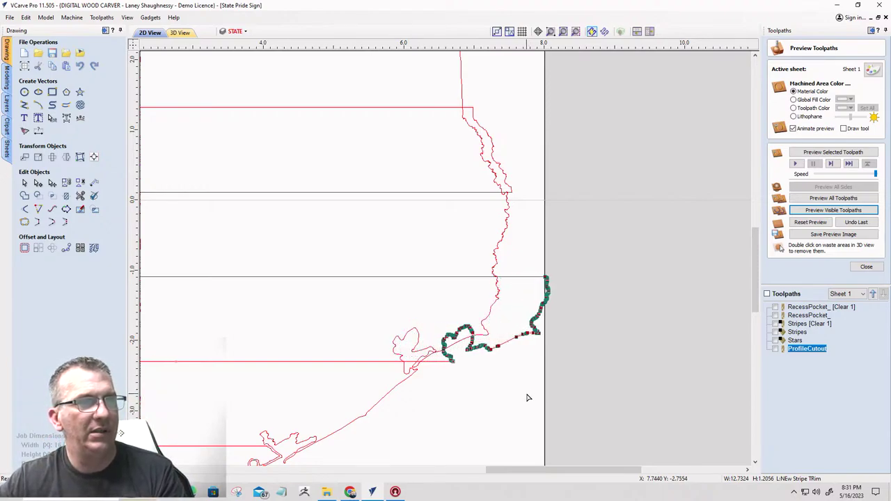
key(Right)
key(Right)
key(Right)
key(Right)
key(Right)
key(Right)
key(Right)
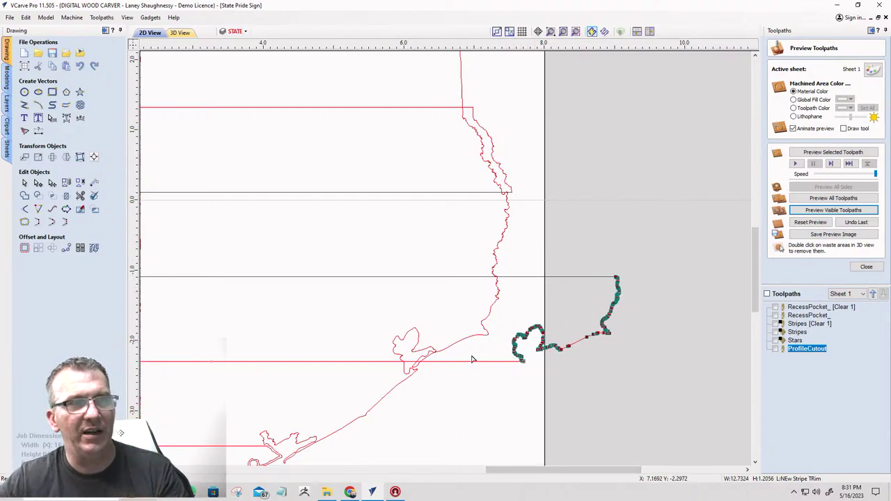
scroll(527, 291, down, 5)
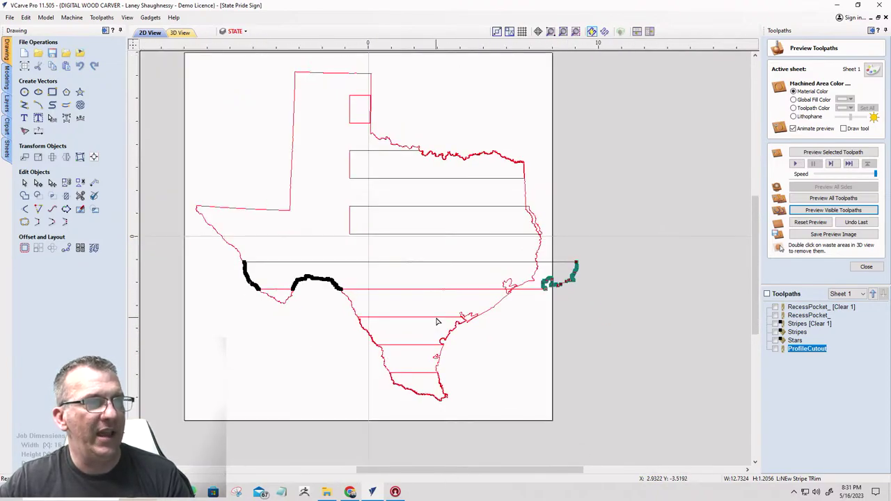
- Nudge the southern tip section's right-hand nodes and small loop to the right
click(437, 321)
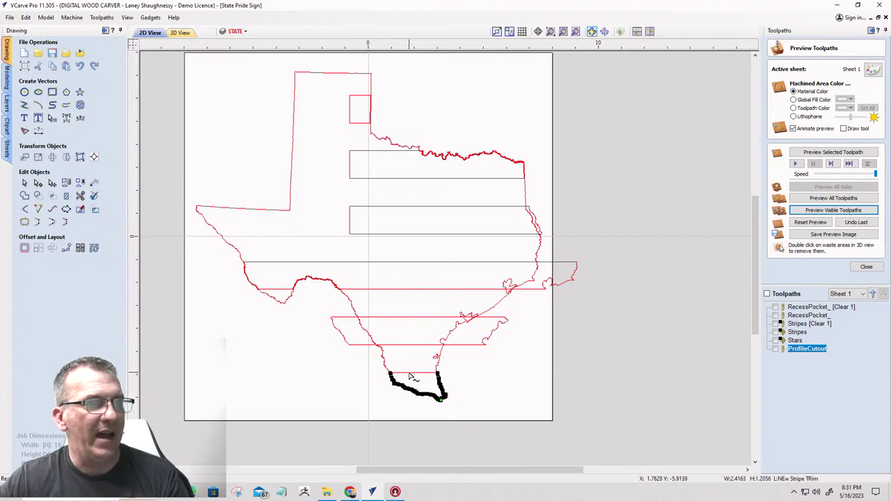
scroll(428, 409, up, 5)
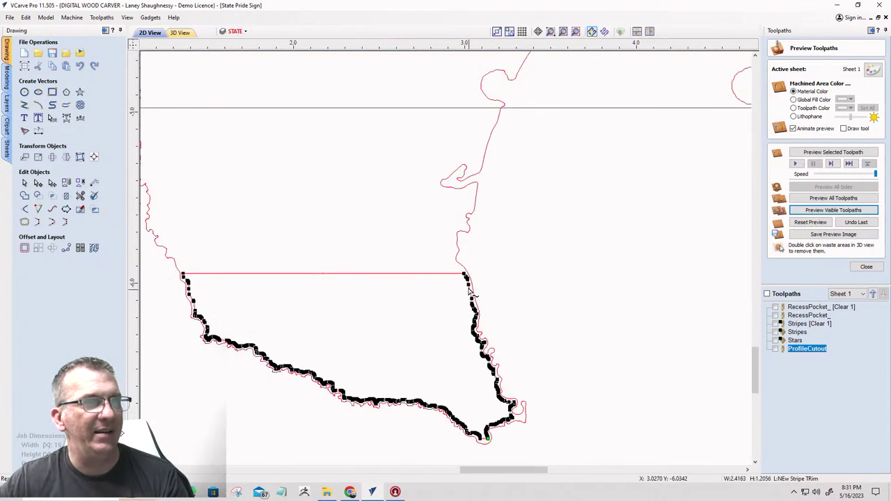
scroll(409, 238, down, 2)
scroll(410, 237, up, 2)
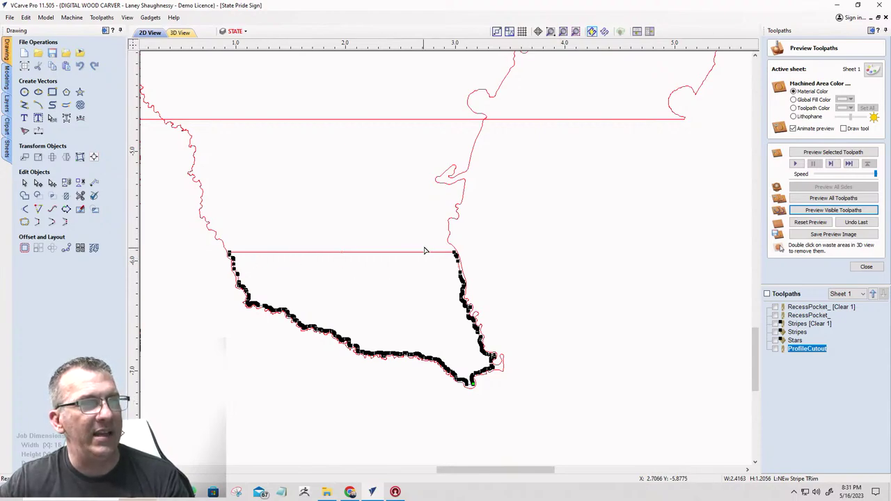
scroll(460, 327, up, 3)
scroll(439, 216, down, 2)
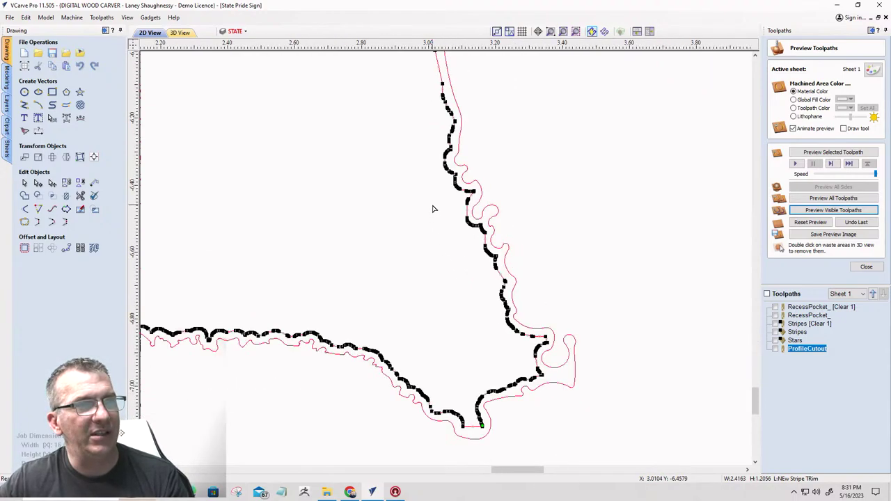
drag(392, 120, 523, 264)
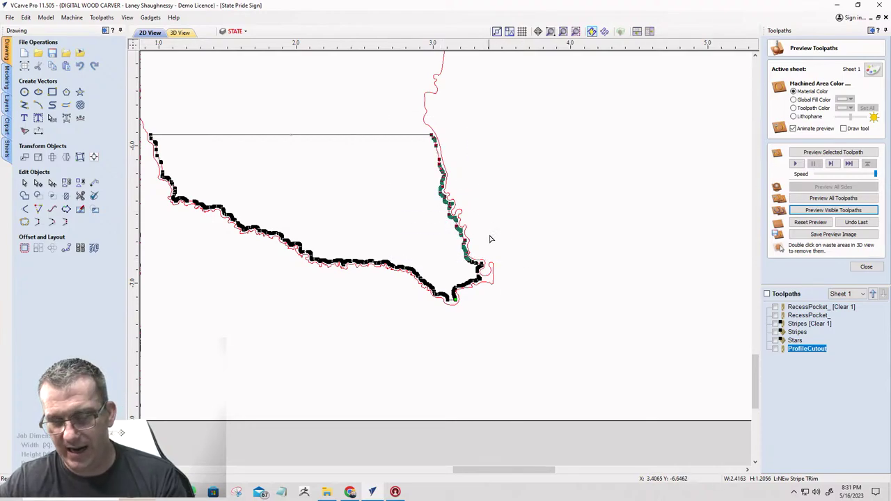
key(Right)
key(Right)
key(Right)
key(Right)
key(Right)
key(Right)
key(Right)
key(Right)
key(Right)
key(Right)
key(Right)
key(Right)
key(Right)
key(Right)
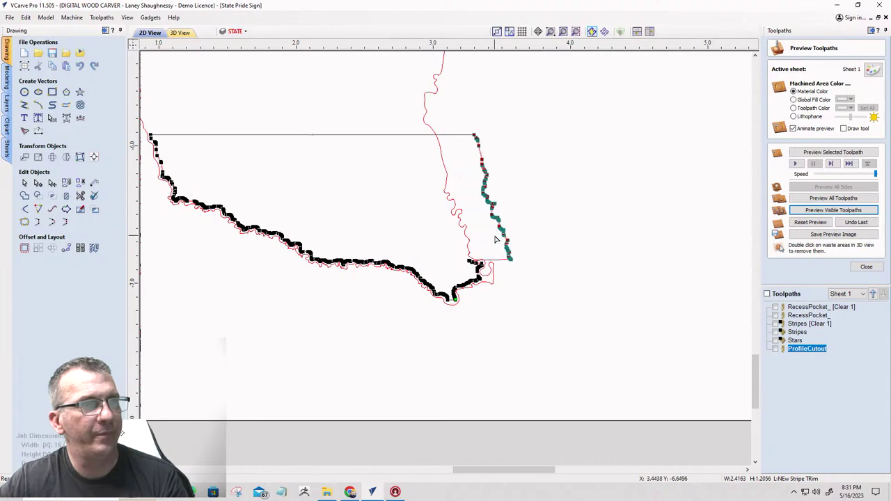
drag(461, 243, 502, 297)
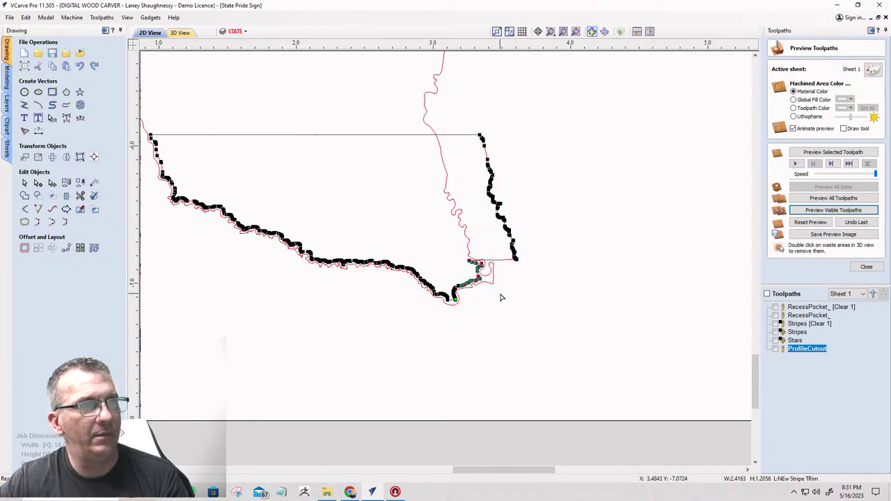
key(Right)
key(Right)
key(Right)
key(Right)
key(Right)
key(Right)
key(Right)
key(Right)
key(Right)
key(Right)
key(Right)
key(Right)
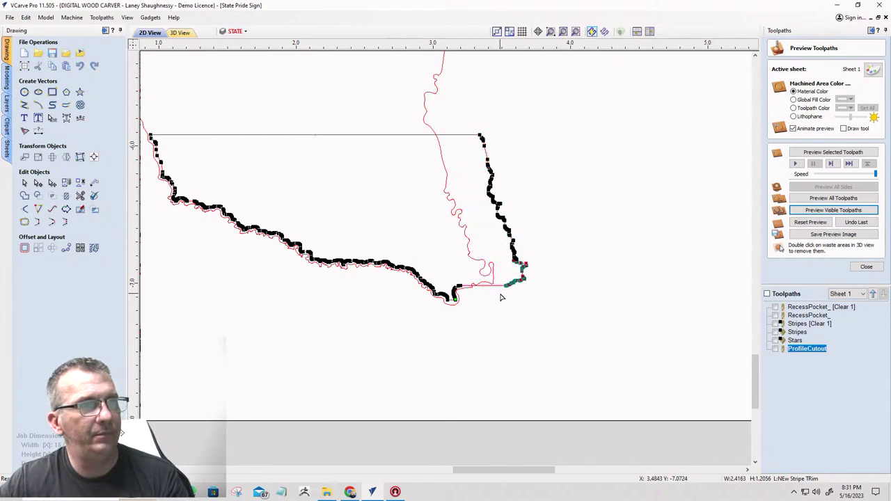
key(Right)
key(Right)
key(Right)
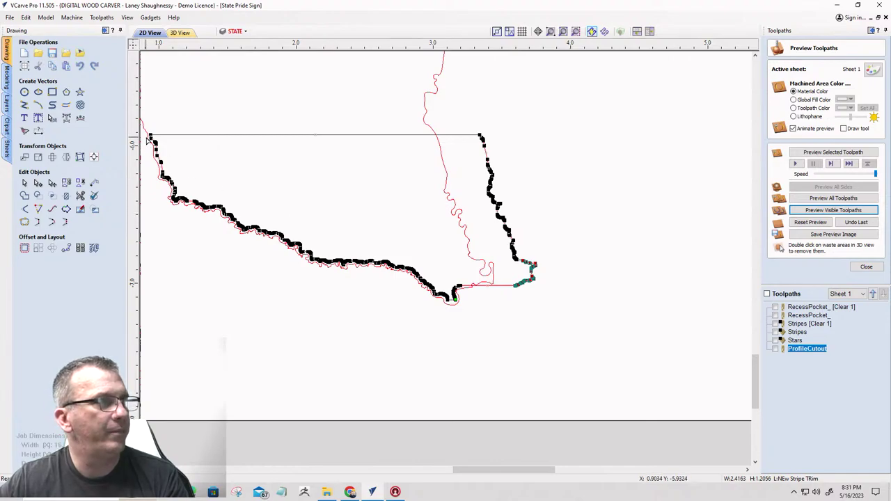
- Move the tip section's upper-left nodes left and push its lower middle nodes down
drag(144, 134, 254, 251)
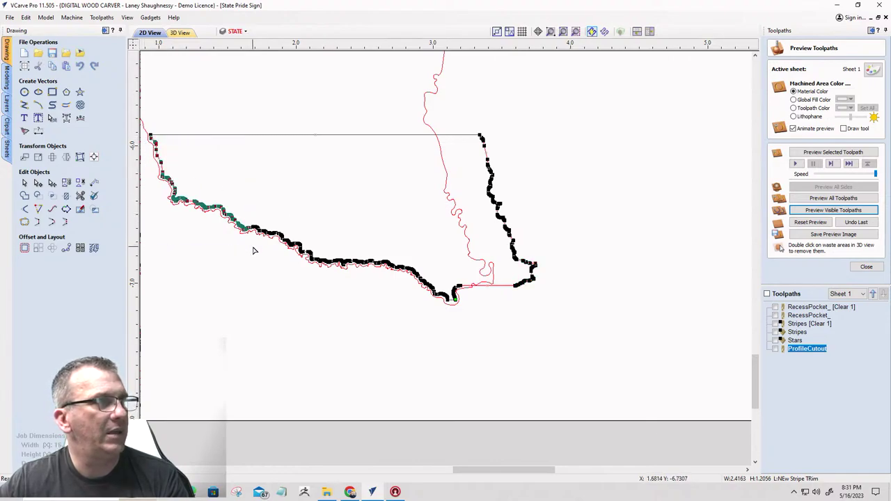
scroll(229, 185, down, 2)
drag(162, 132, 242, 224)
key(Left)
key(Left)
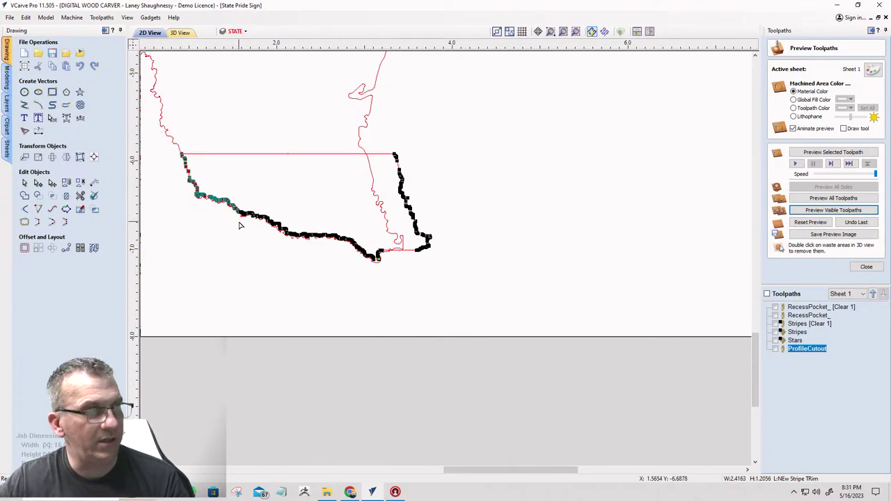
key(Left)
key(Left)
key(Left)
key(Left)
key(Left)
key(Left)
key(Left)
key(Left)
key(Left)
key(Left)
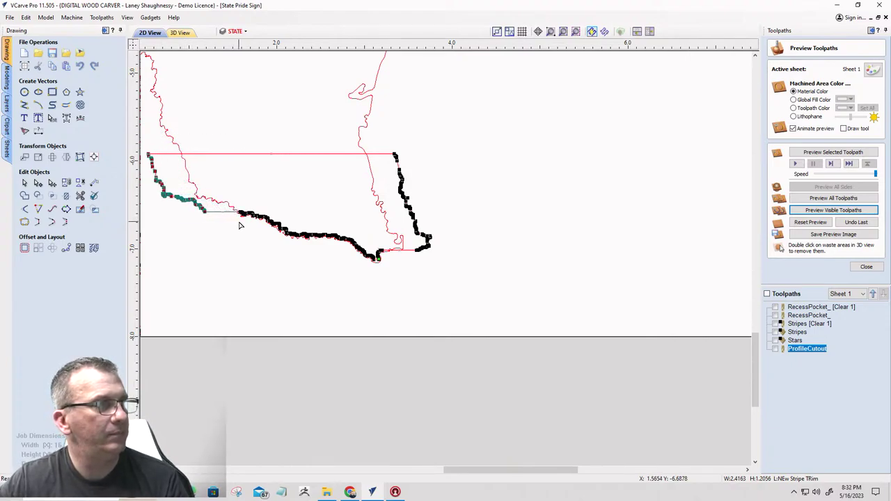
drag(231, 200, 385, 298)
key(Down)
key(Down)
key(Down)
key(Down)
key(Down)
key(Down)
key(Down)
key(Down)
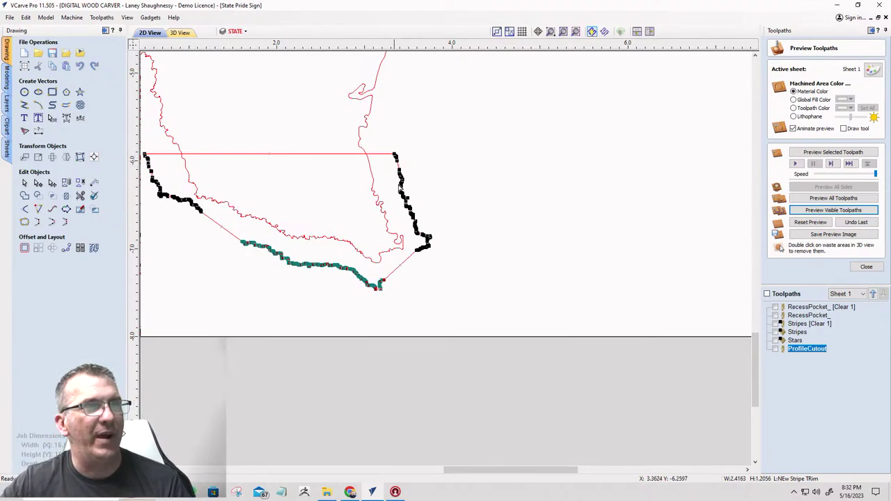
- Shift the western border piece left, try nudging the middle span down, undo it, and zoom out
scroll(338, 216, down, 4)
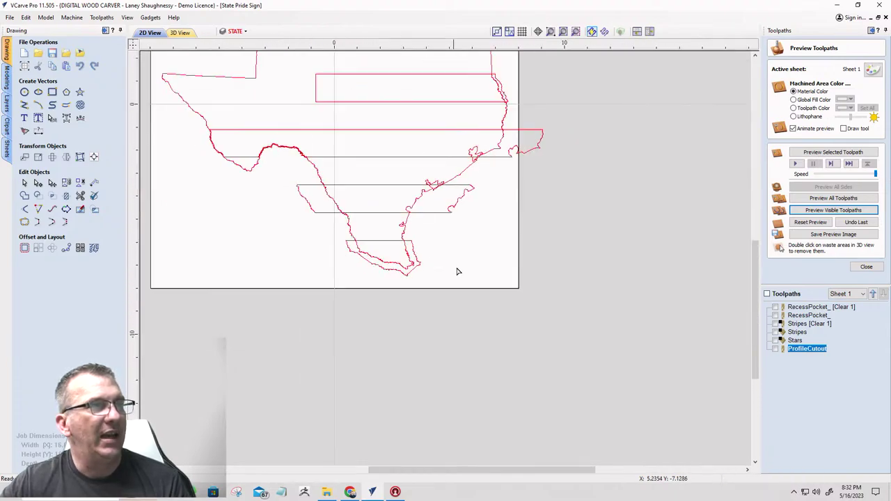
scroll(314, 157, down, 1)
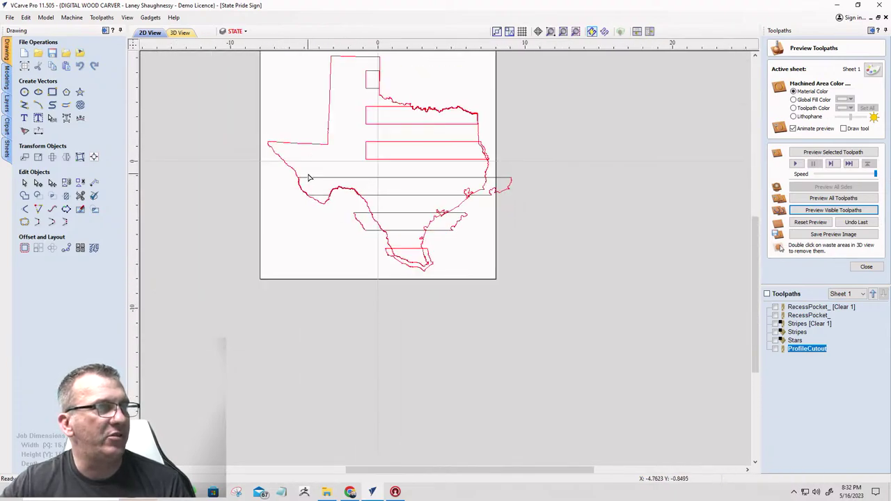
click(310, 180)
scroll(288, 188, up, 5)
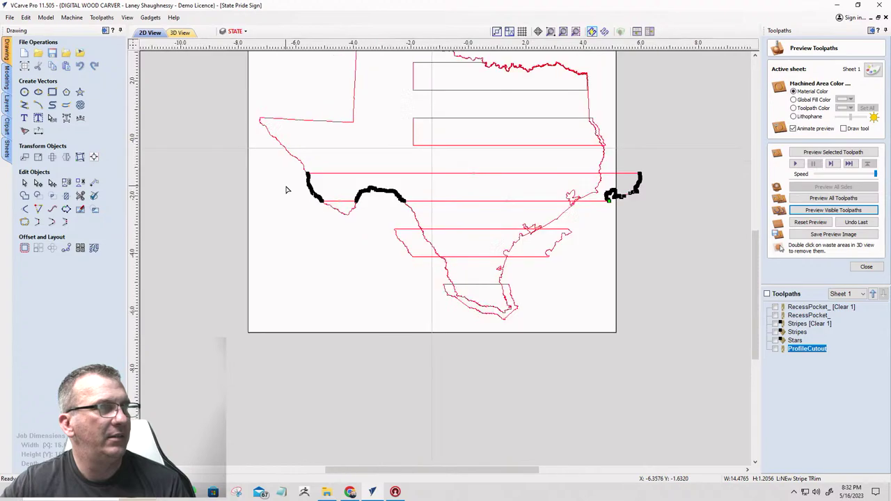
drag(278, 136, 373, 233)
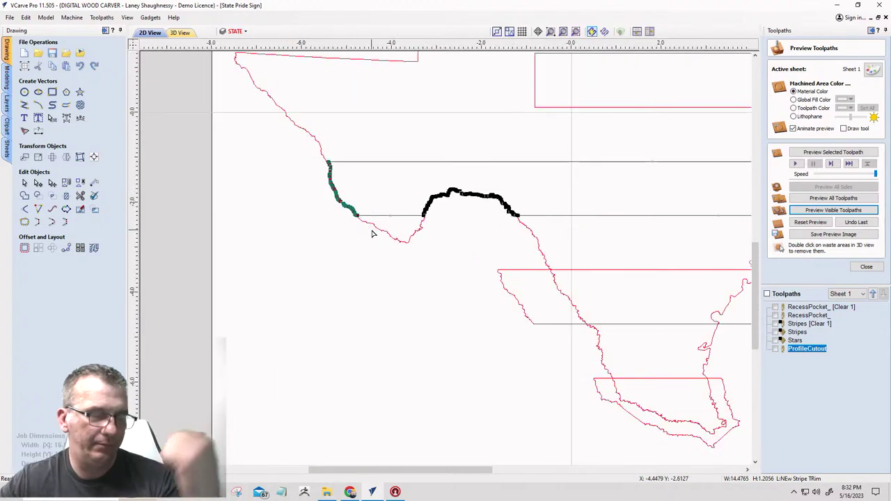
key(Left)
key(Left)
key(Left)
key(Left)
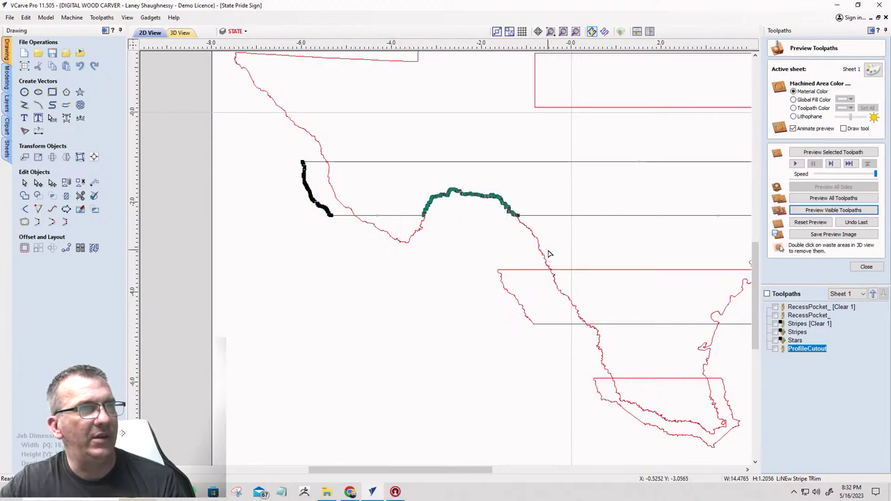
key(Tab)
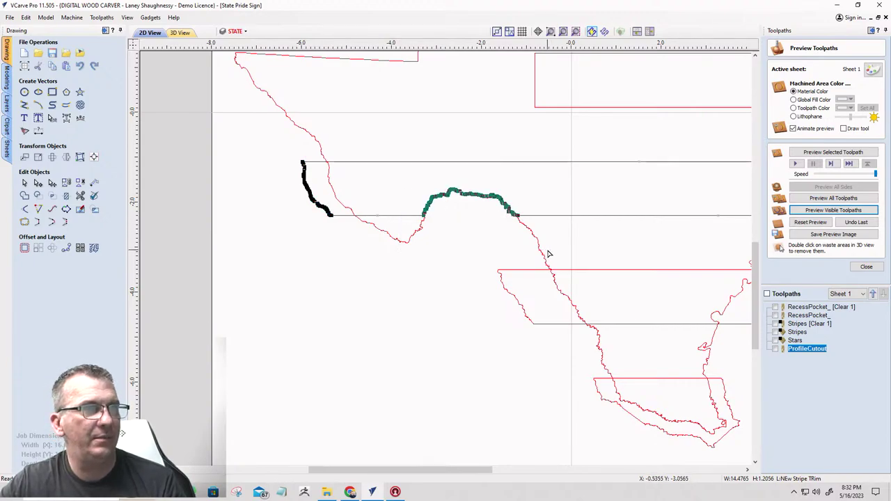
key(Down)
key(Down)
key(Down)
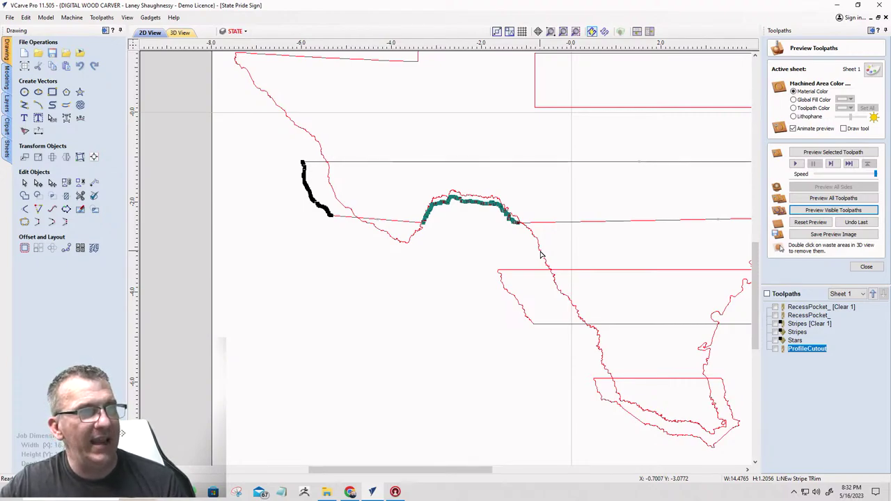
key(ctrl+z)
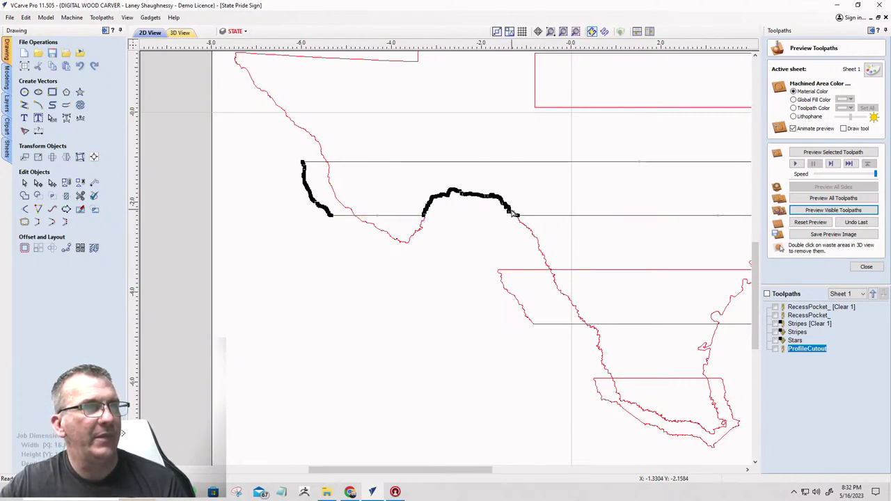
key(Escape)
scroll(490, 214, up, 5)
scroll(489, 215, down, 4)
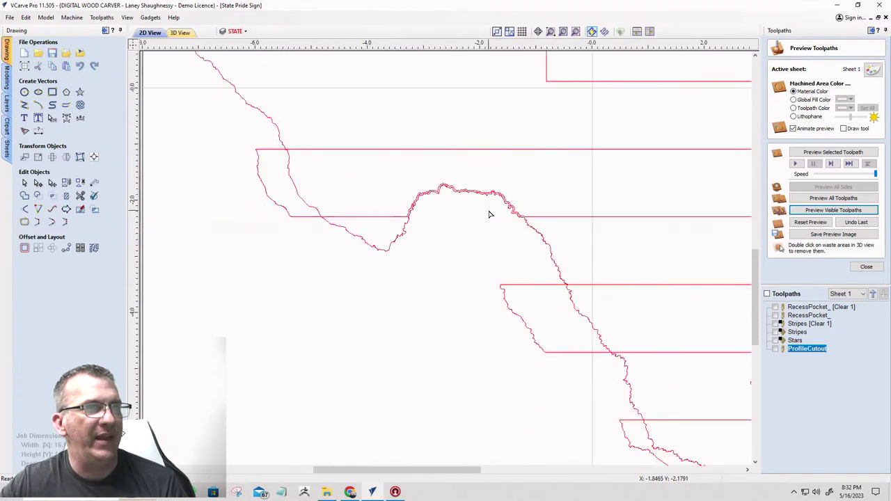
scroll(490, 214, down, 3)
scroll(411, 198, down, 1)
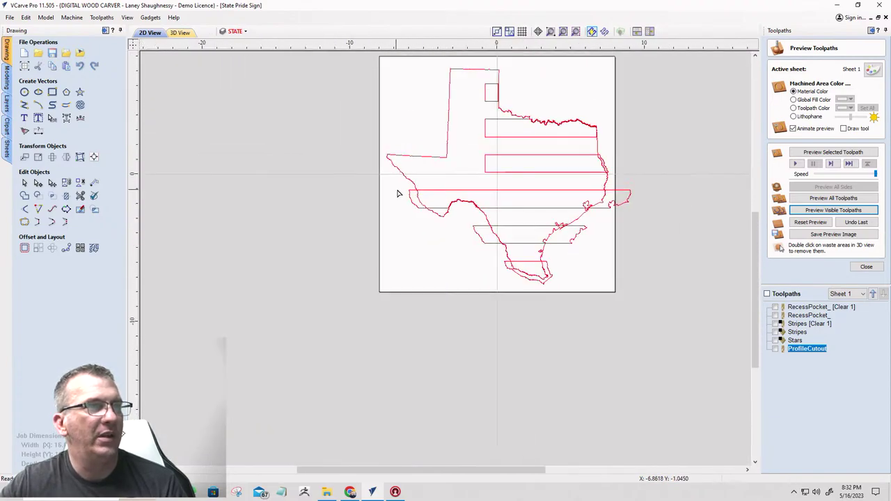
scroll(490, 97, up, 4)
- Widen the small panhandle trim rectangle by nudging its right edge outward
scroll(491, 90, down, 2)
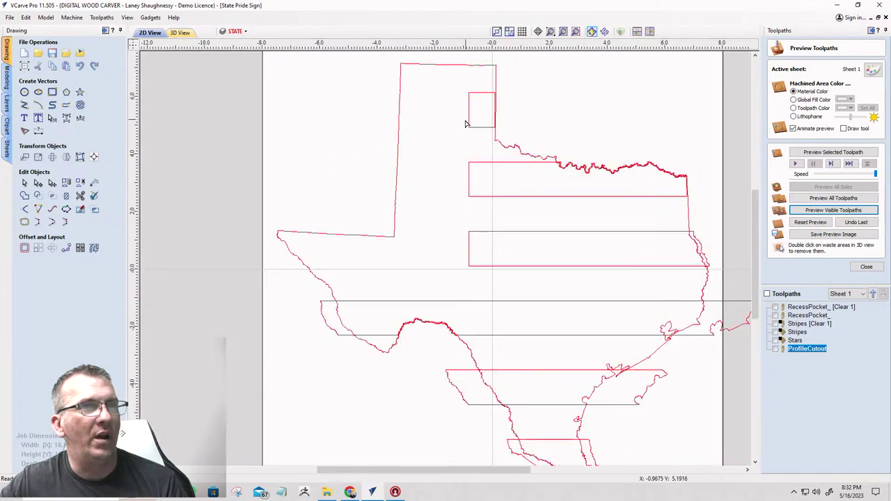
click(470, 123)
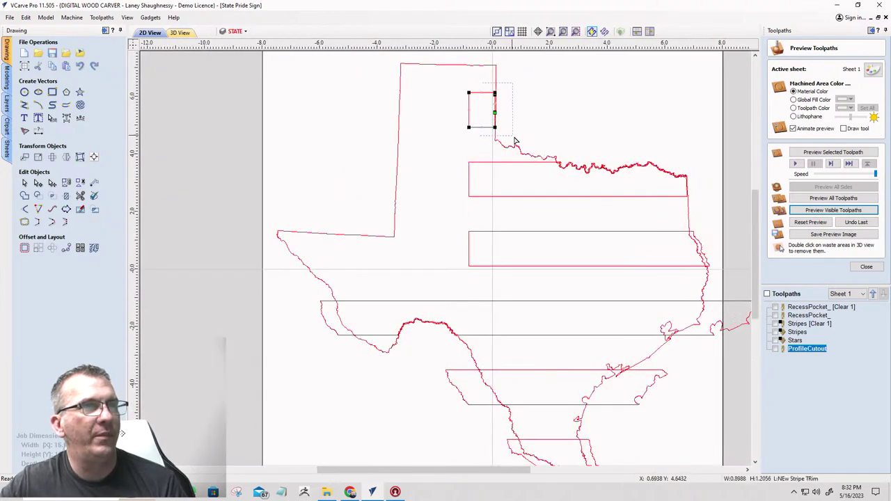
key(Right)
key(Right)
key(Right)
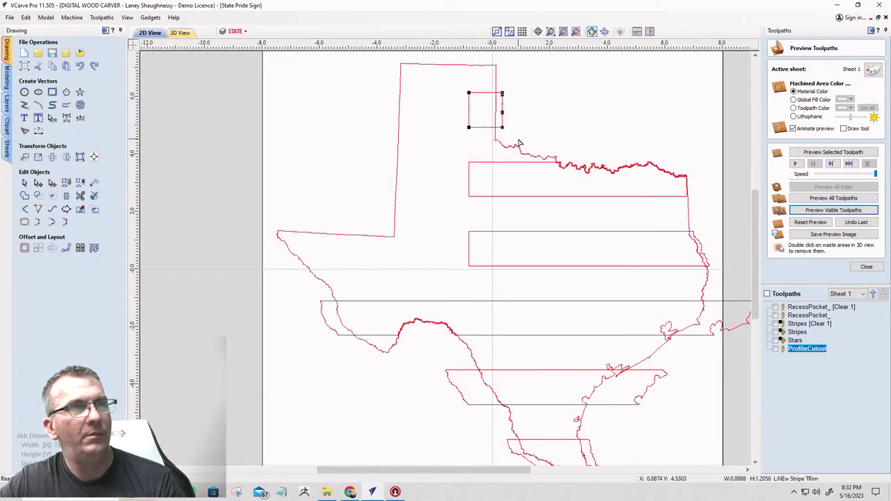
- Zoom to the Red River and nudge the top stripe's river-edge nodes four steps right
scroll(578, 182, up, 5)
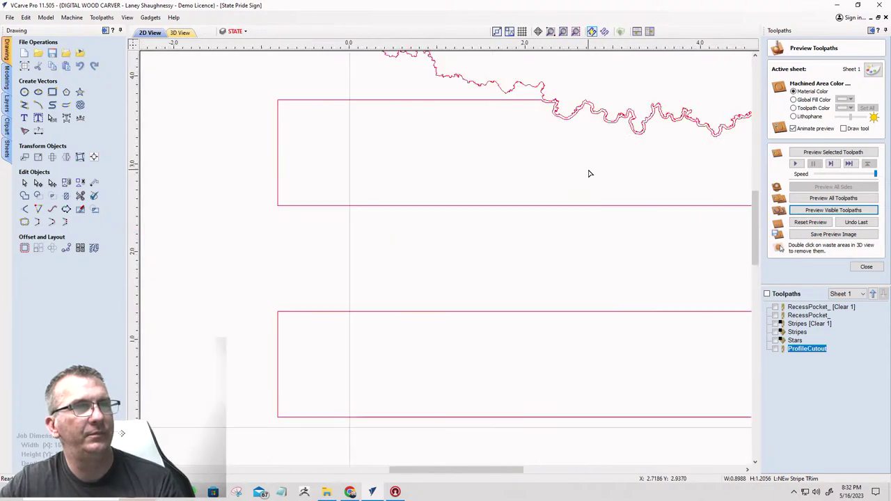
scroll(432, 151, down, 1)
scroll(353, 326, down, 4)
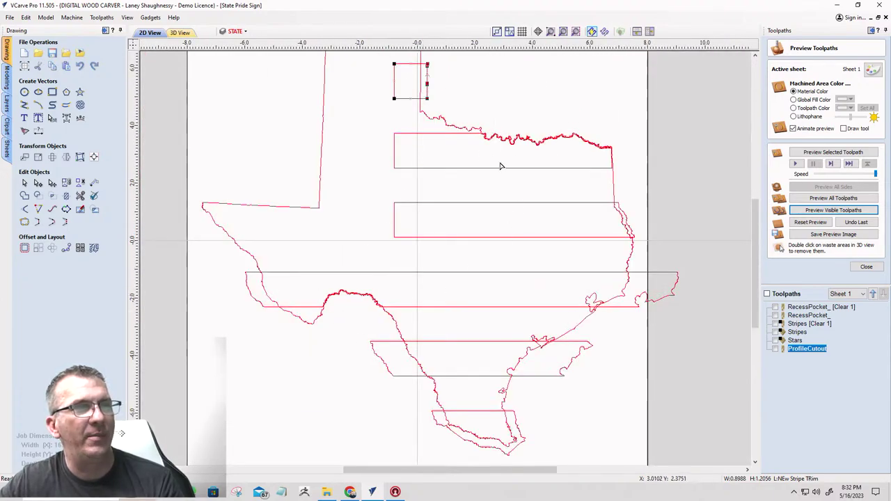
scroll(459, 132, up, 4)
scroll(401, 152, down, 2)
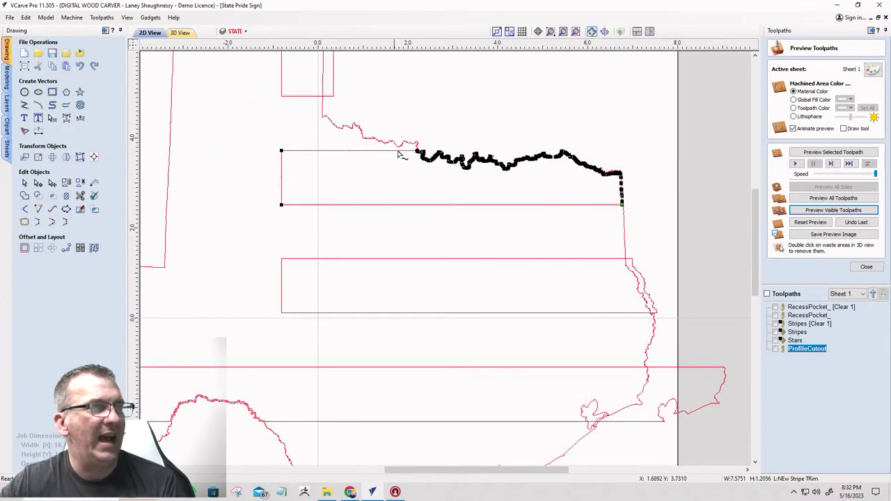
scroll(399, 158, up, 5)
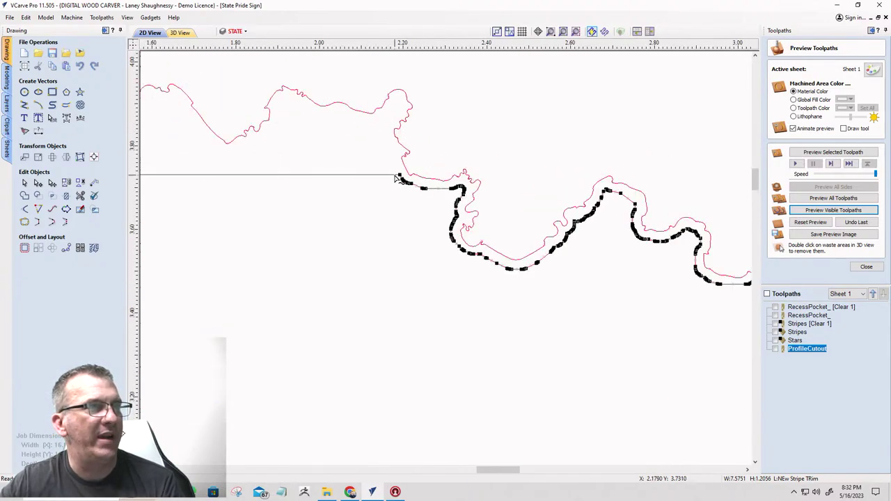
scroll(399, 178, up, 6)
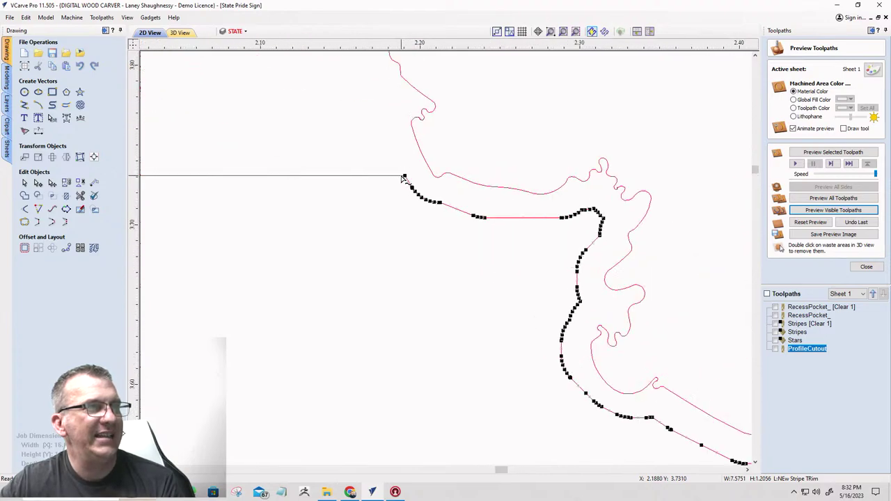
scroll(401, 179, up, 2)
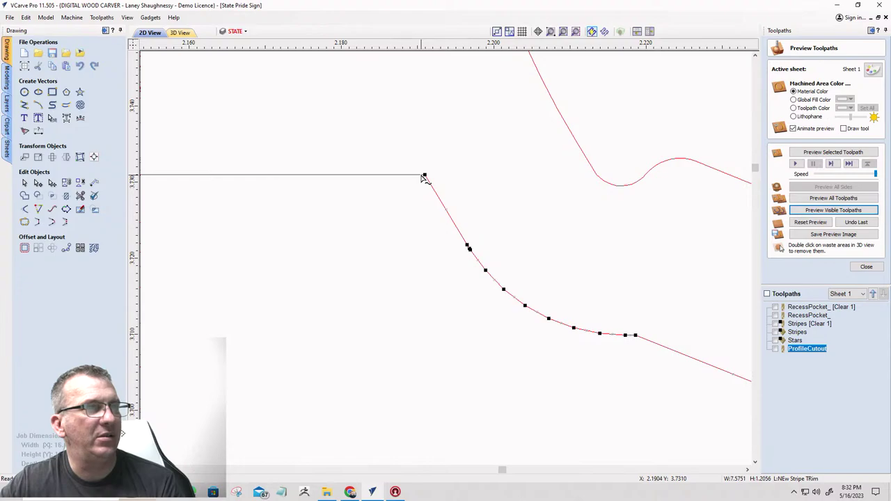
scroll(423, 178, down, 3)
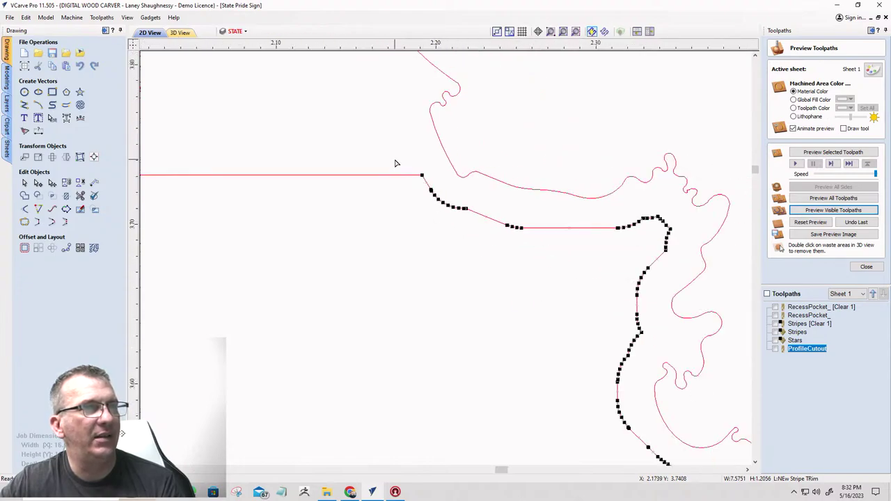
drag(395, 163, 699, 275)
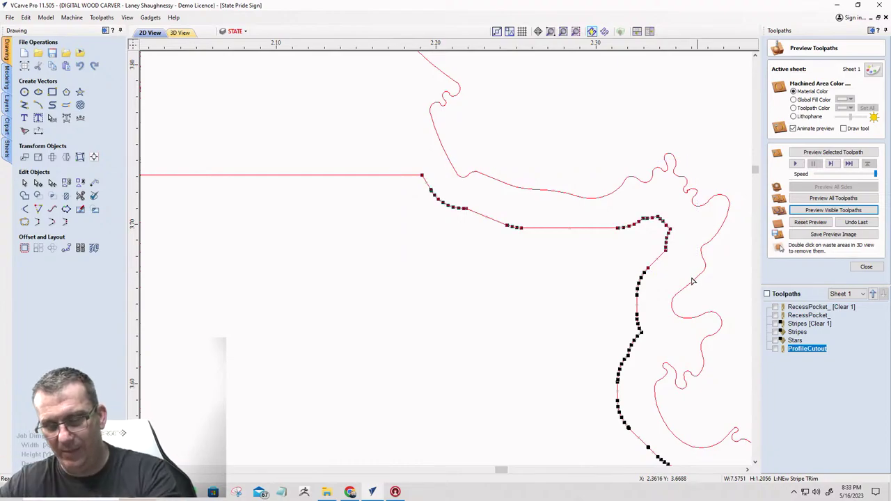
key(Right)
key(Right)
key(Right)
key(Right)
key(Right)
key(Right)
key(Right)
key(Right)
key(Right)
key(Right)
key(Right)
key(Right)
key(Right)
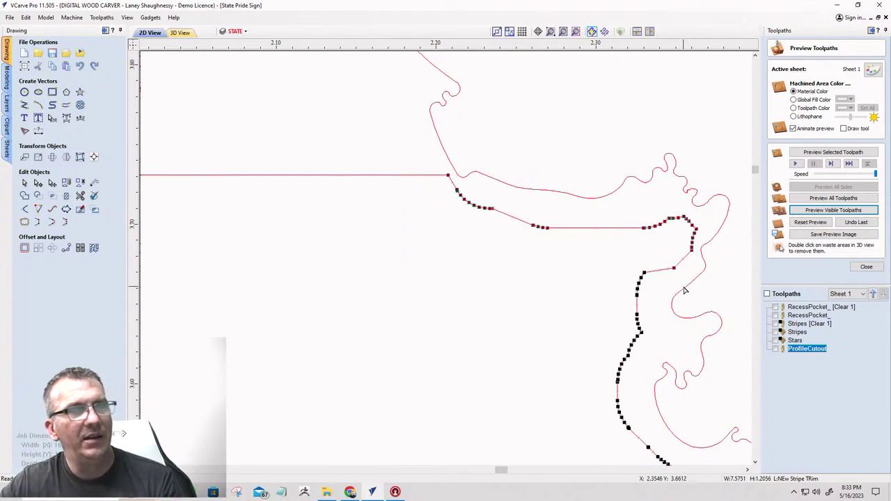
key(Right)
key(Right)
key(Right)
key(Right)
key(Right)
key(Right)
key(Right)
key(Right)
key(Right)
key(Right)
key(Right)
key(Right)
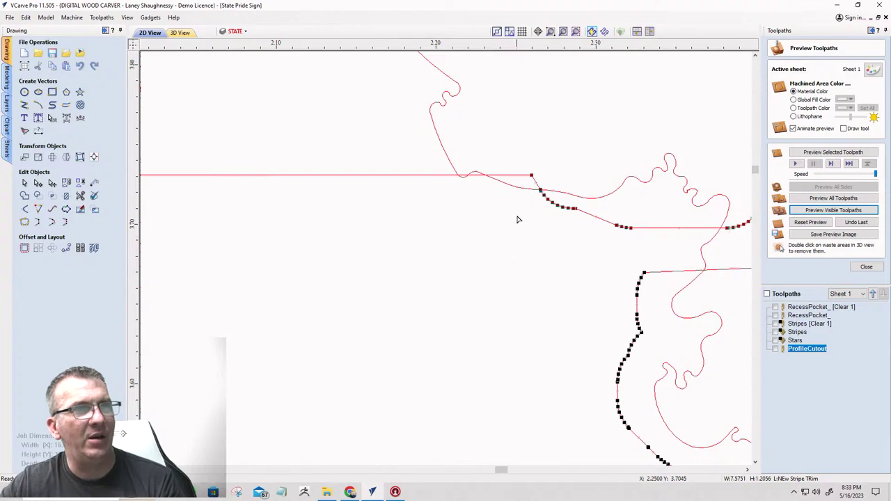
key(Right)
key(Right)
key(Right)
key(Right)
key(Right)
key(Right)
key(Right)
key(Right)
key(Right)
key(Right)
key(Right)
key(Right)
key(Right)
key(Right)
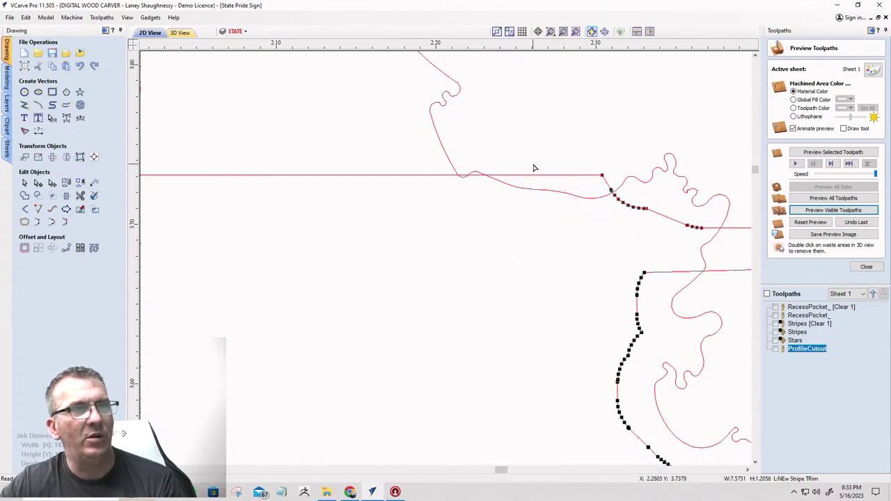
key(Right)
key(Right)
key(Right)
key(Right)
key(Right)
key(Right)
key(Right)
key(Right)
key(Right)
key(Right)
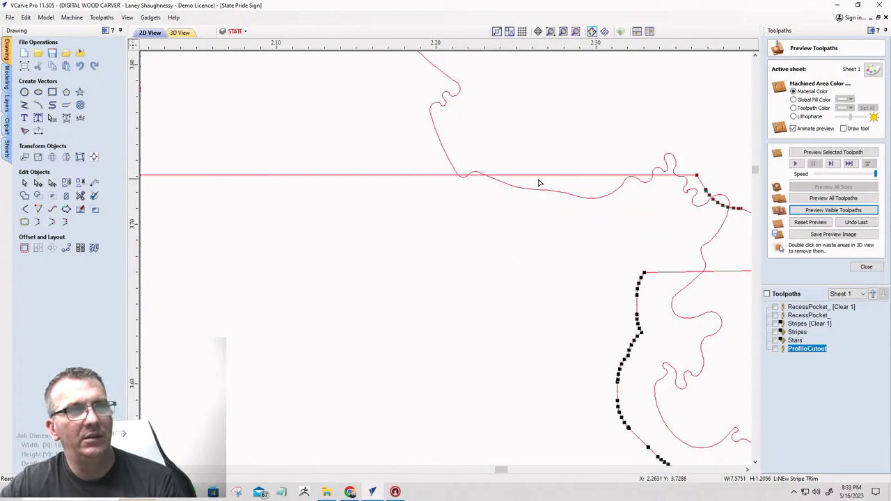
- Shift the trim curve's lower river-bend nodes two nudges to the right
scroll(540, 185, down, 5)
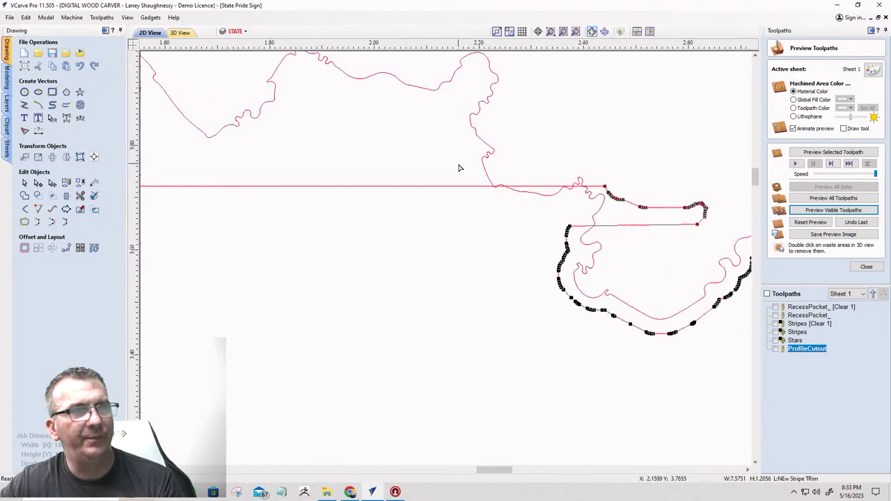
drag(539, 214, 635, 315)
key(Right)
key(Right)
key(Right)
key(Right)
key(Right)
key(Right)
key(Right)
key(Right)
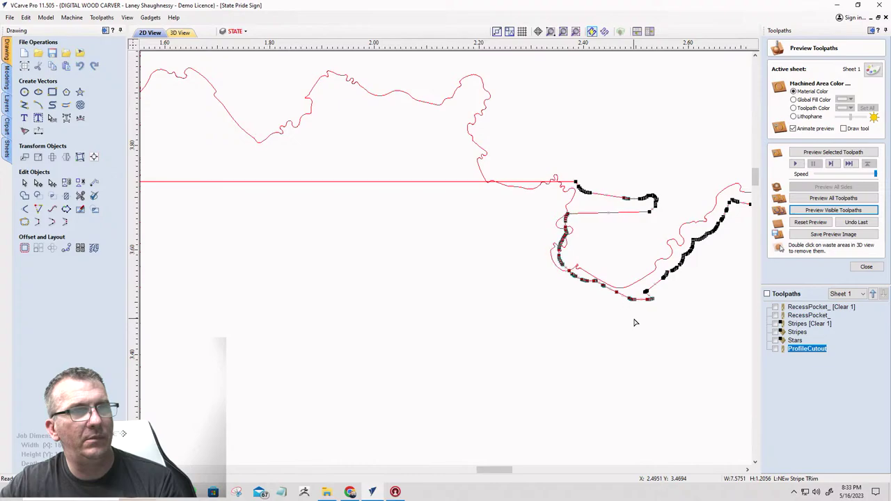
key(Right)
key(Right)
- Nudge the stripe's right-end corner nodes outward to the right
scroll(632, 320, down, 3)
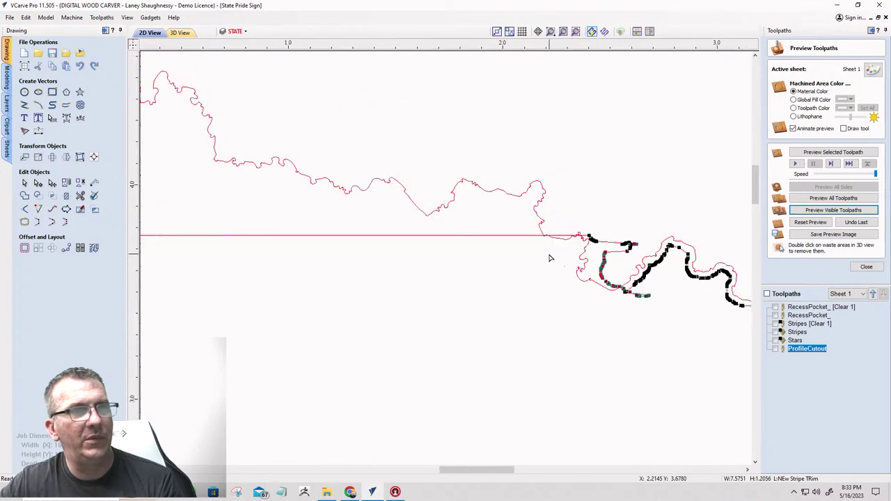
scroll(625, 319, up, 2)
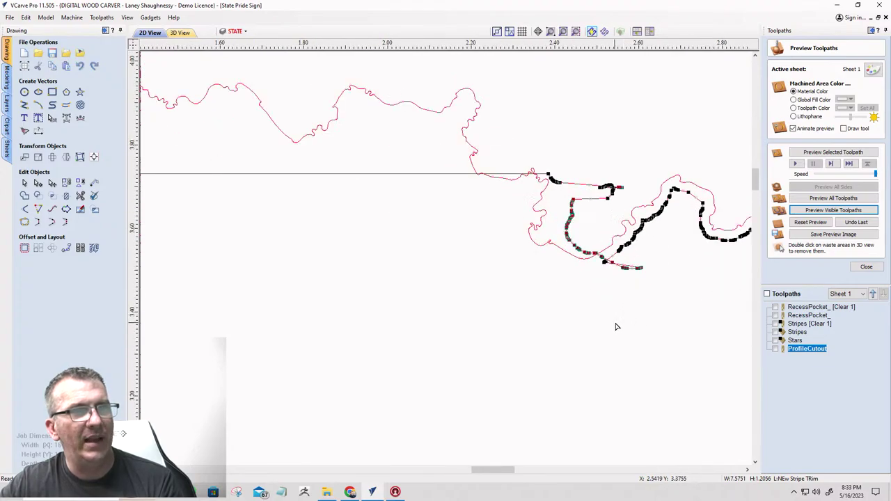
scroll(577, 277, down, 5)
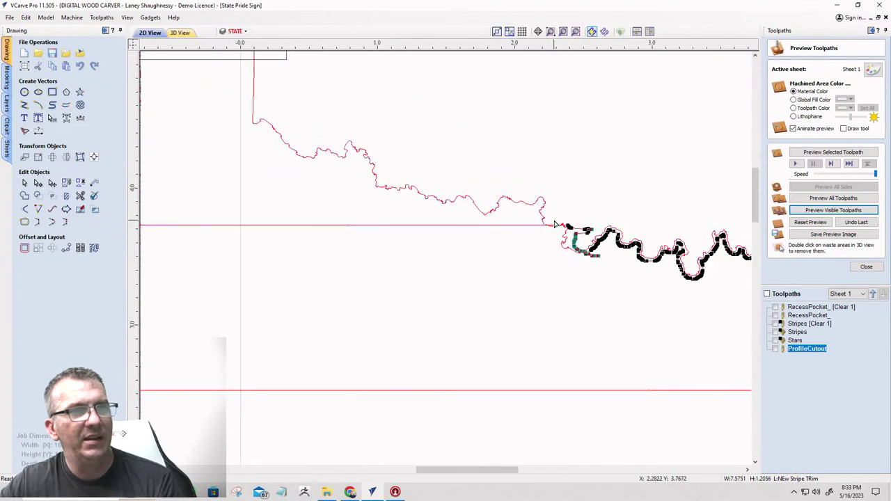
scroll(536, 213, down, 2)
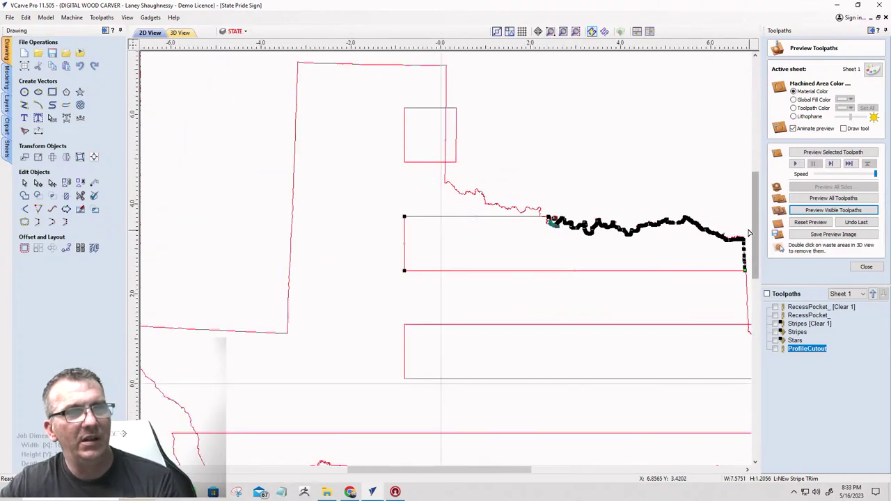
scroll(562, 223, up, 2)
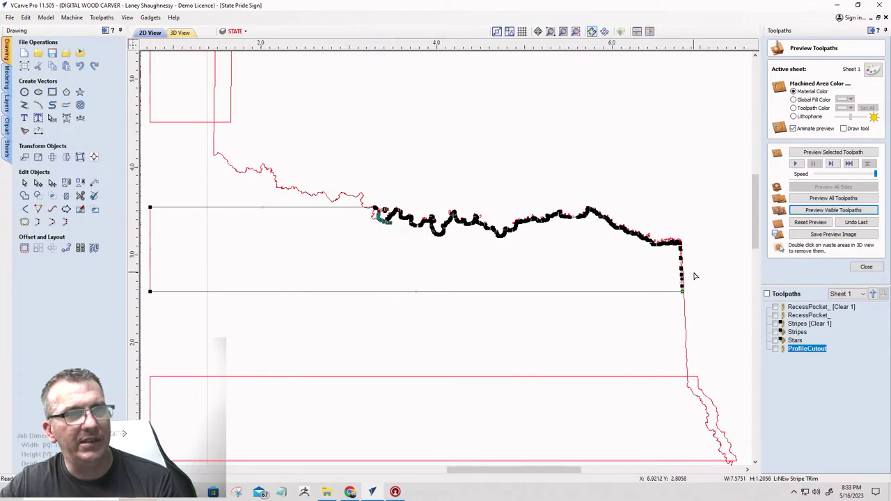
scroll(689, 270, up, 3)
drag(649, 184, 708, 349)
key(Right)
key(Right)
key(Right)
key(Right)
key(Right)
key(Right)
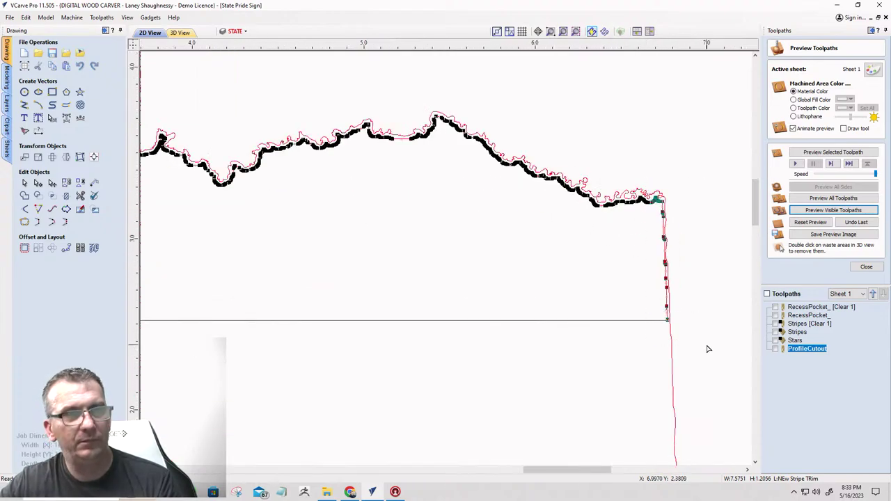
- Raise the top stripe-edge nodes above the northern border, then deselect the wavy curve
scroll(579, 218, down, 2)
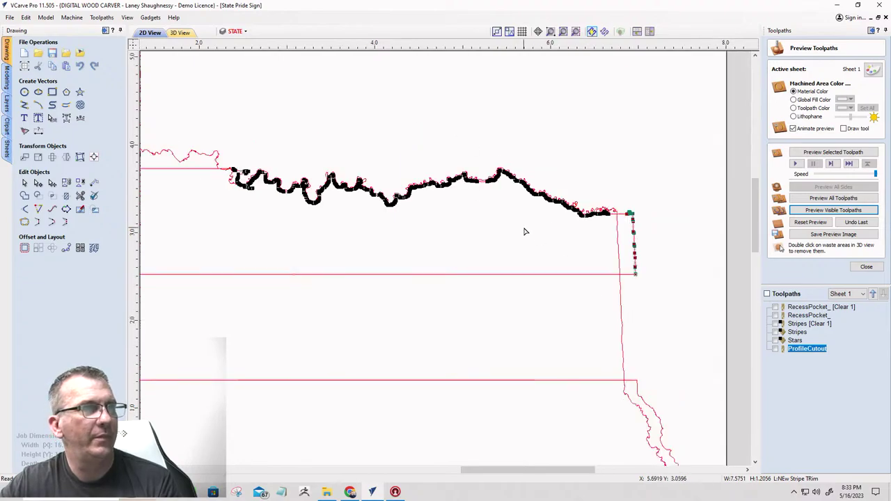
drag(215, 155, 624, 237)
scroll(294, 221, up, 5)
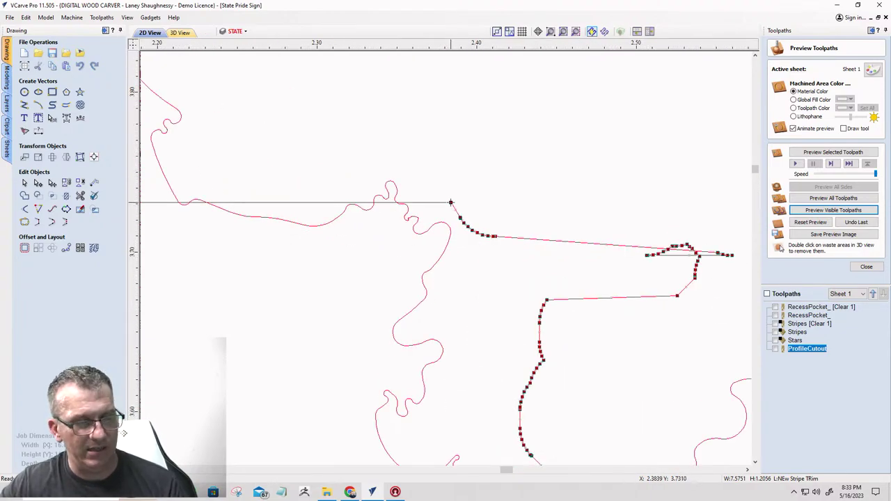
scroll(290, 175, down, 5)
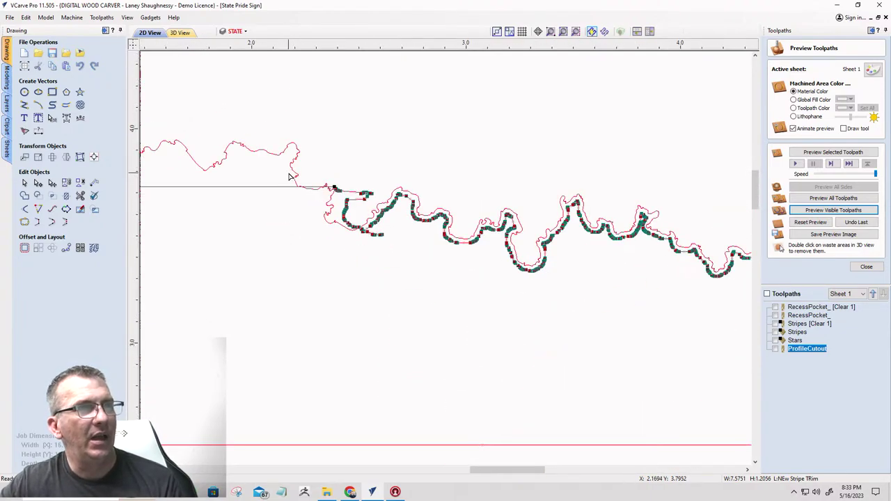
scroll(291, 176, down, 3)
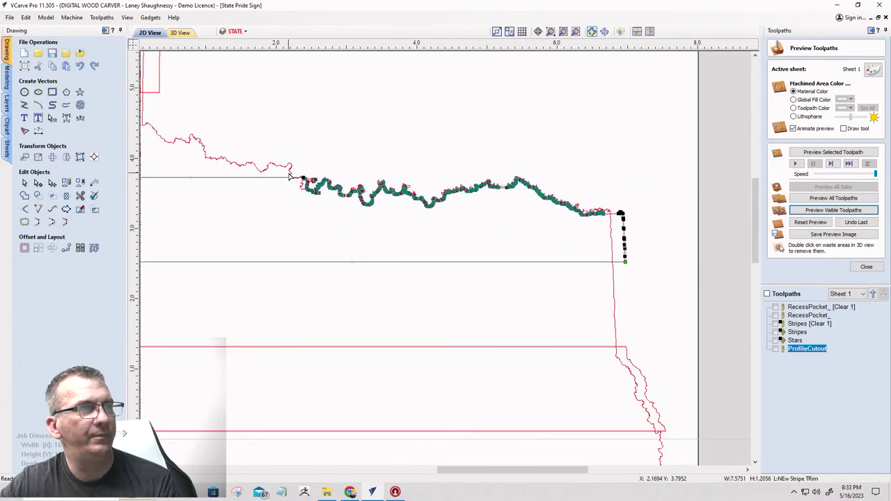
key(Up)
key(Up)
key(Up)
key(Up)
key(Up)
key(Up)
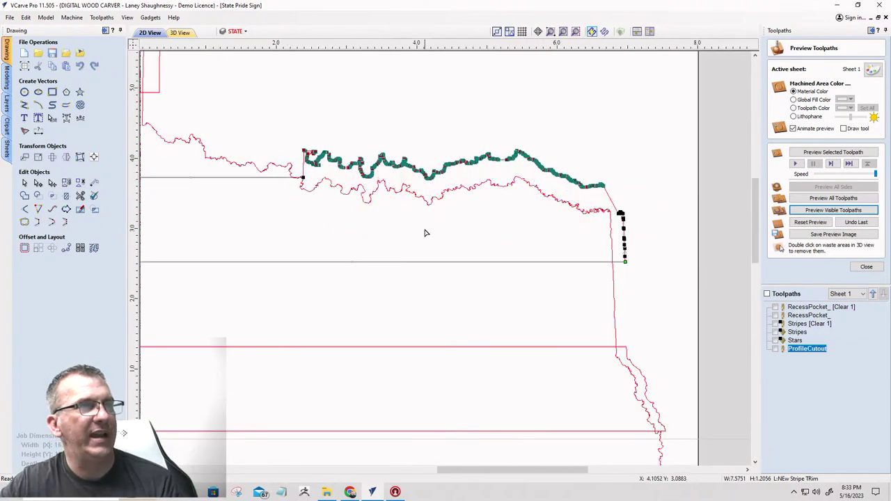
click(424, 233)
scroll(321, 240, down, 1)
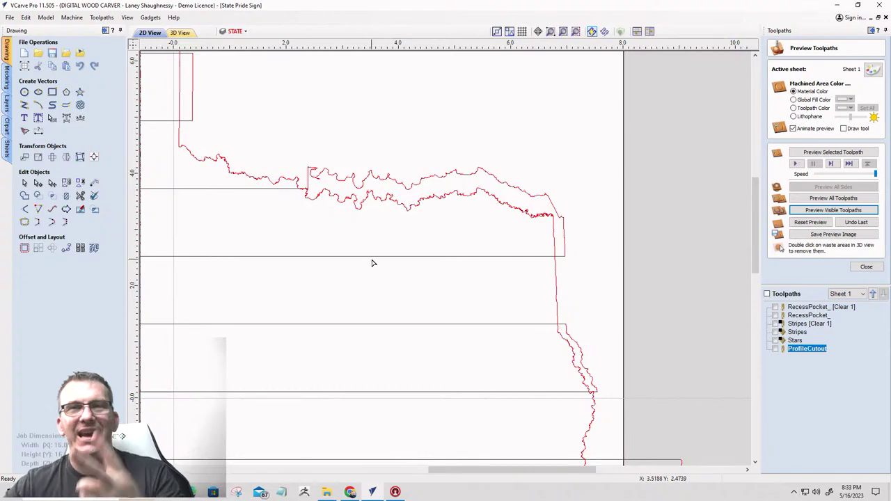
scroll(195, 249, down, 3)
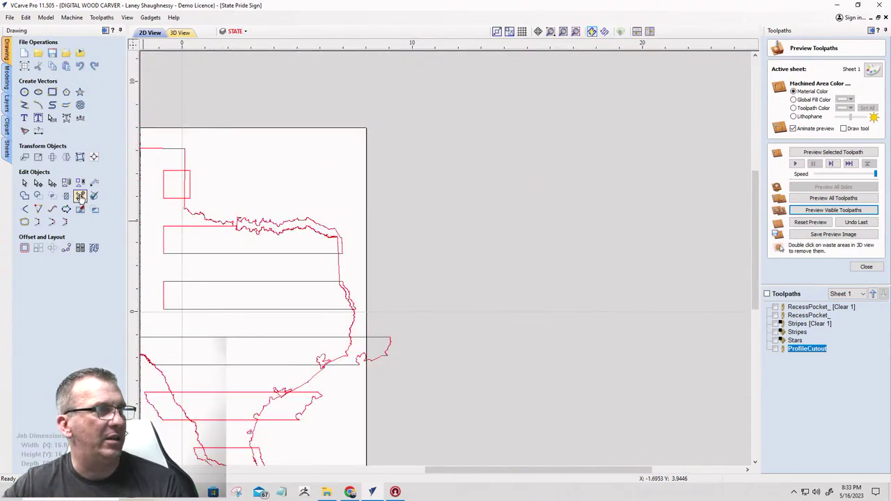
- Trim the rectangle's overhanging right portion and the start of the wavy border line
click(80, 198)
scroll(267, 199, down, 2)
scroll(314, 213, up, 5)
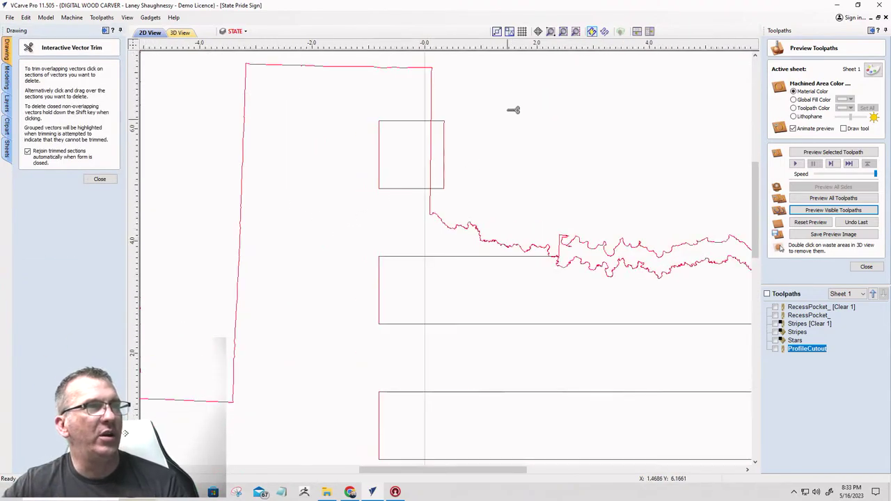
click(446, 144)
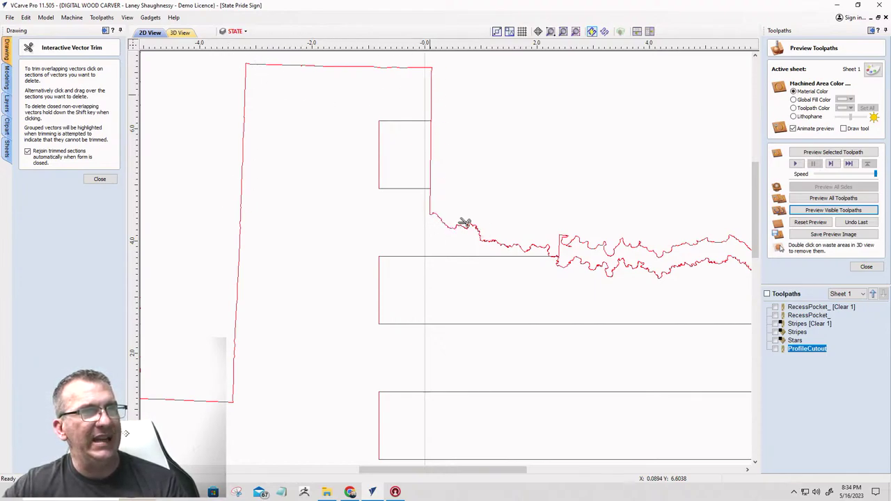
click(433, 212)
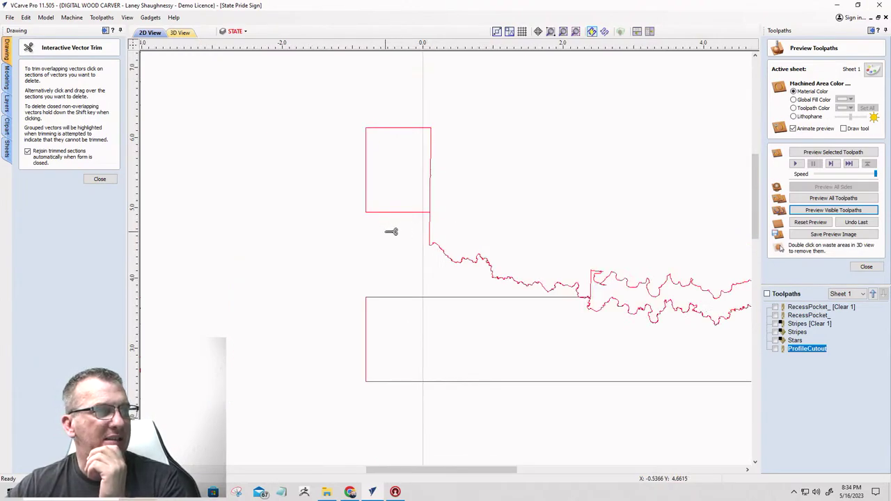
scroll(401, 226, down, 5)
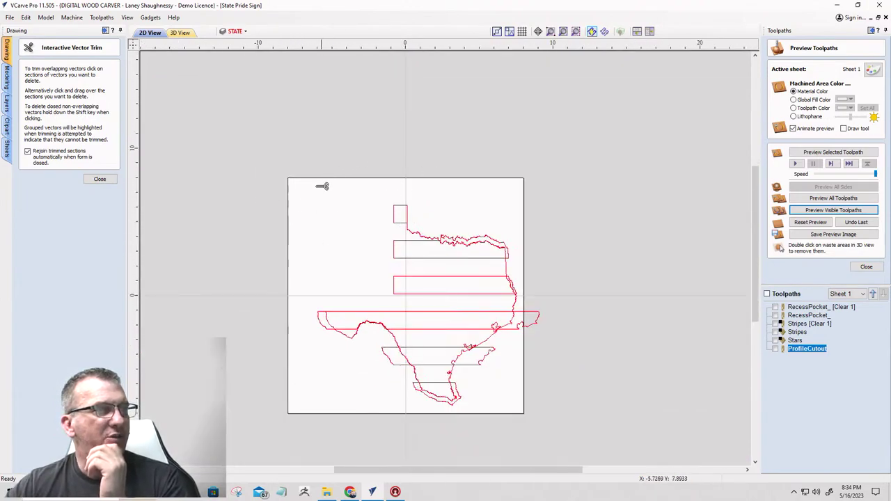
click(97, 181)
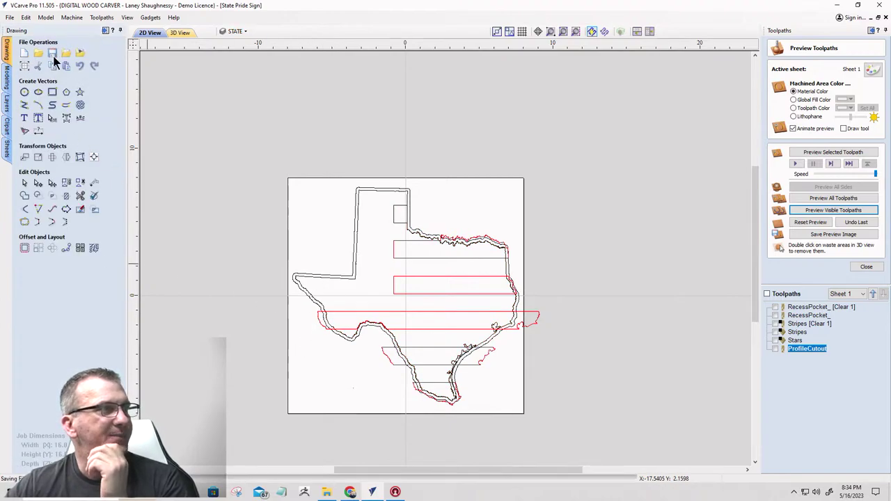
- Toggle the STATE layer's visibility off and on, then check the Texas outline's context menu
click(235, 32)
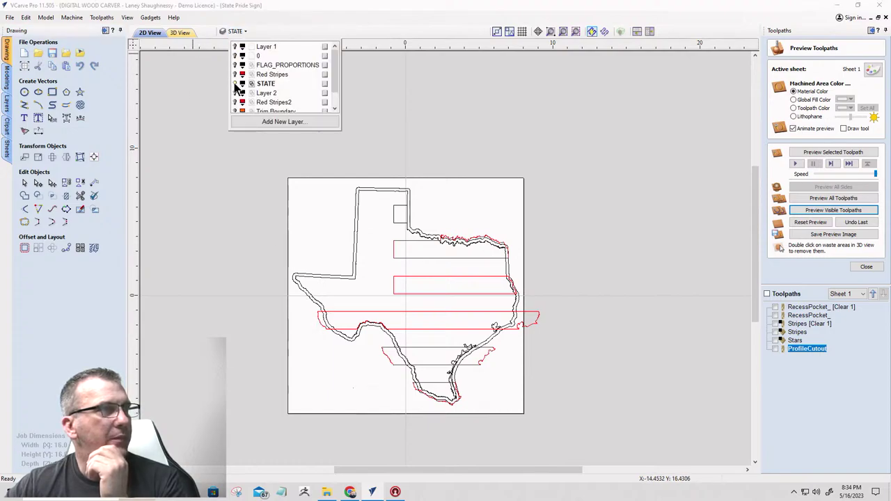
click(235, 84)
click(235, 84)
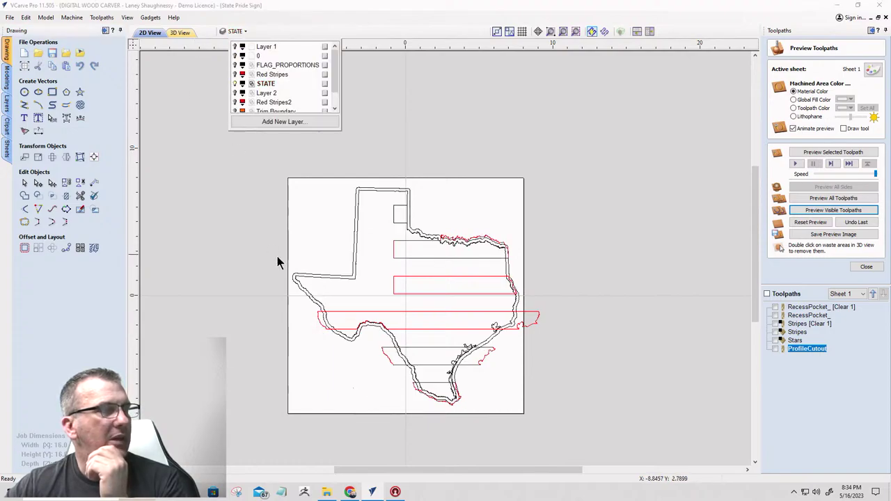
scroll(338, 334, up, 2)
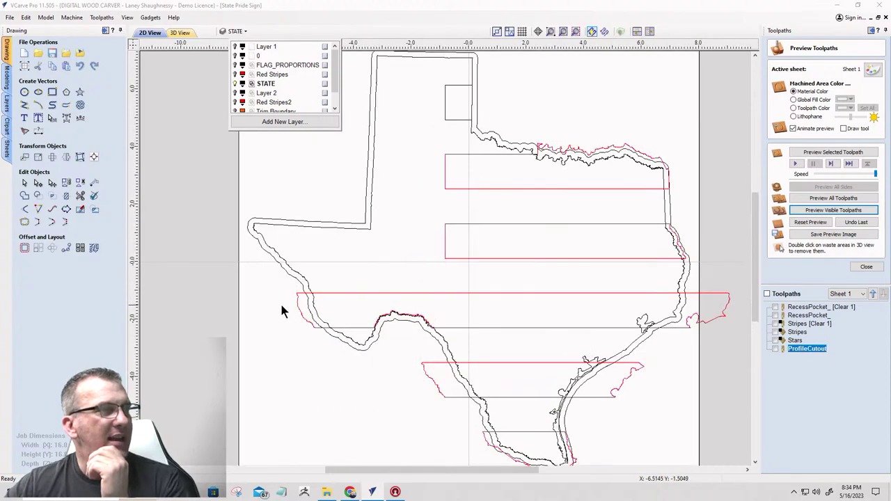
scroll(283, 308, up, 1)
click(299, 275)
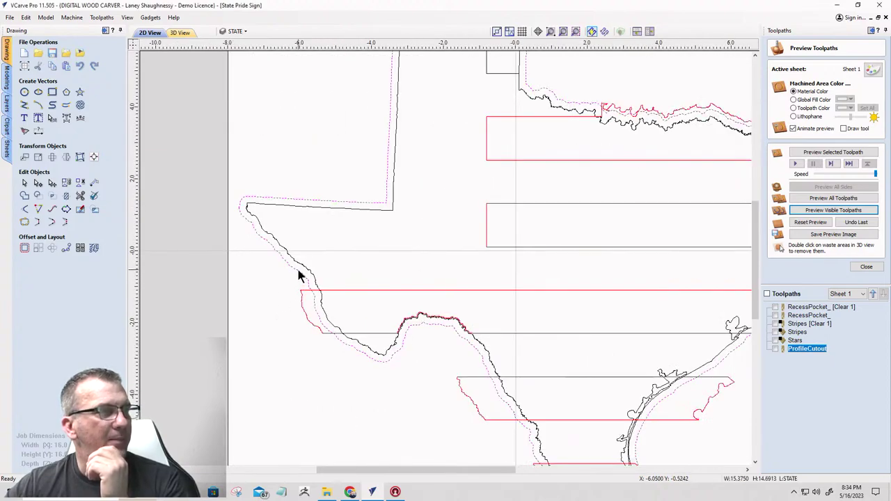
right_click(299, 276)
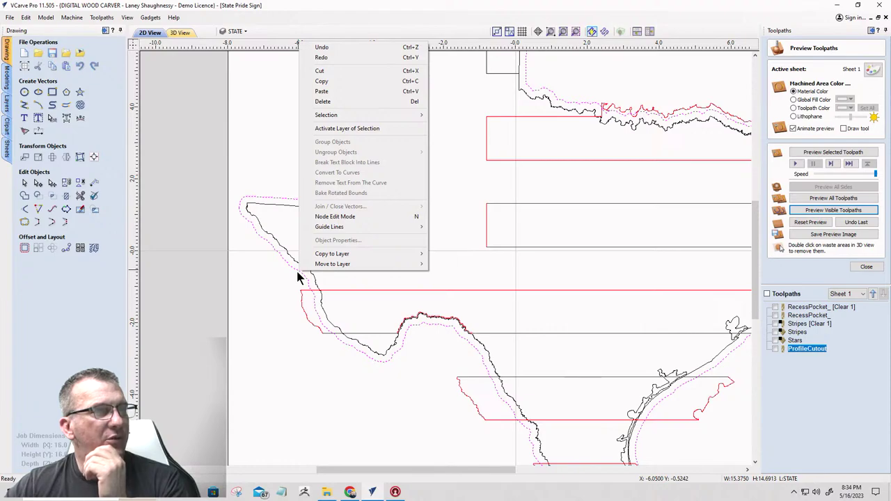
click(271, 210)
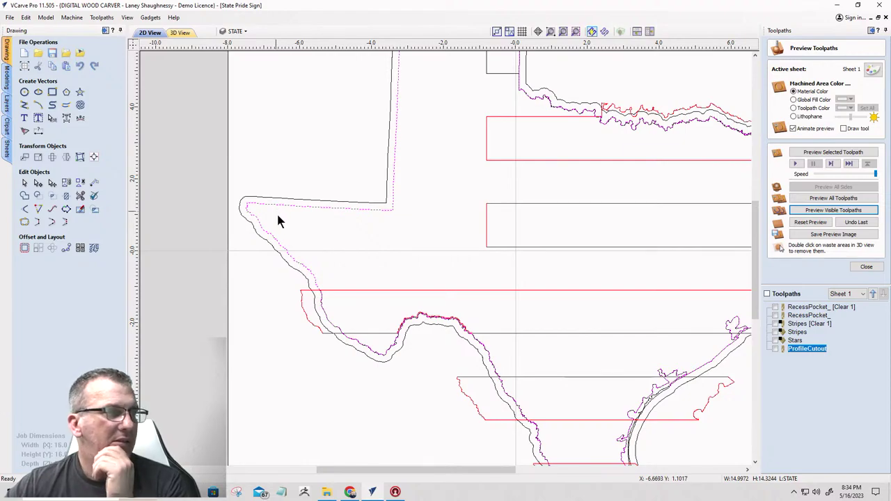
- Move the border curve onto the NEw Stripe TRim layer
scroll(315, 315, up, 5)
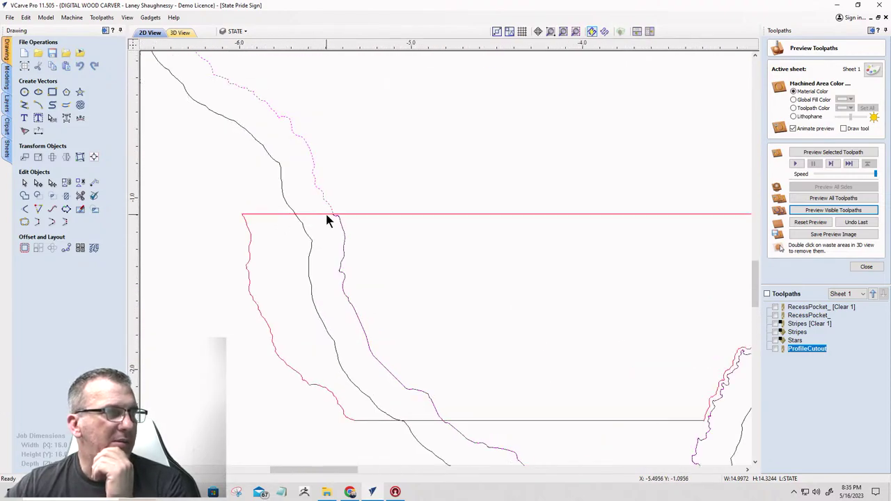
click(328, 237)
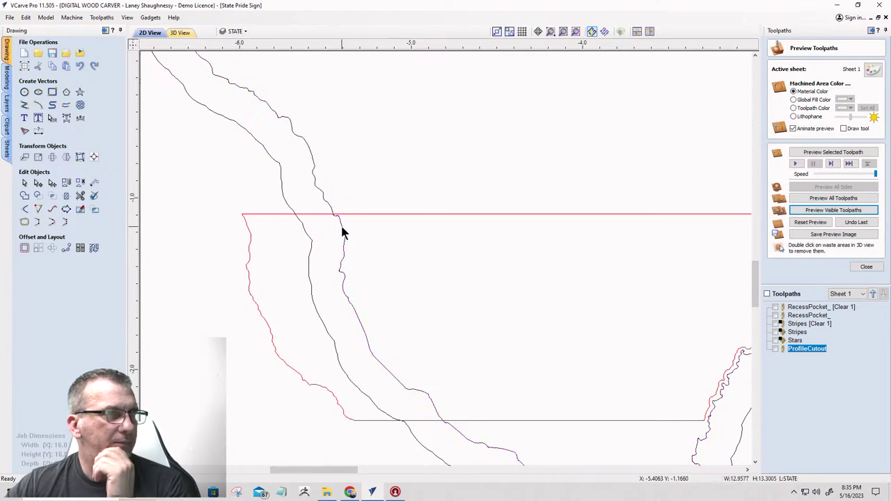
right_click(342, 234)
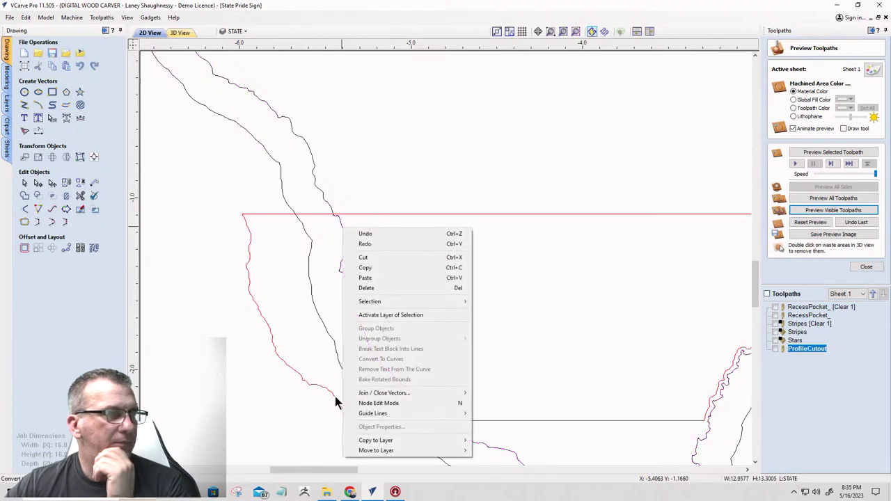
mouse_move(426, 459)
click(506, 436)
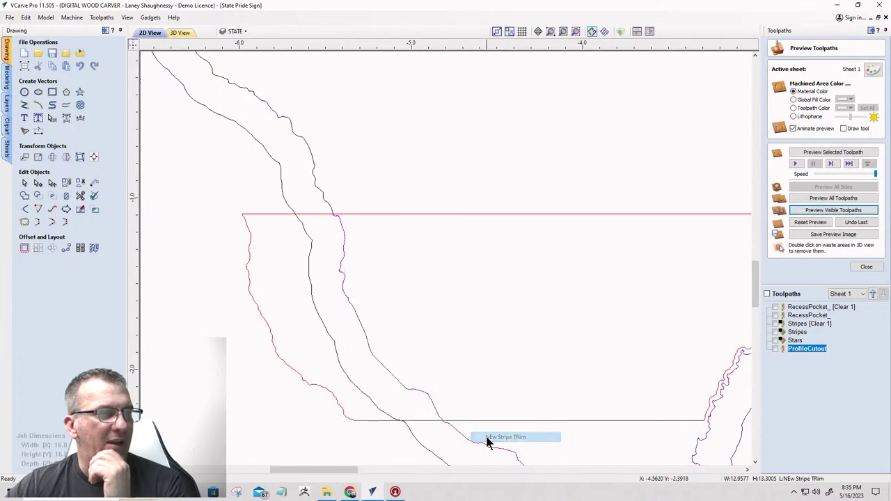
- Make NEw Stripe TRim the active layer
click(243, 33)
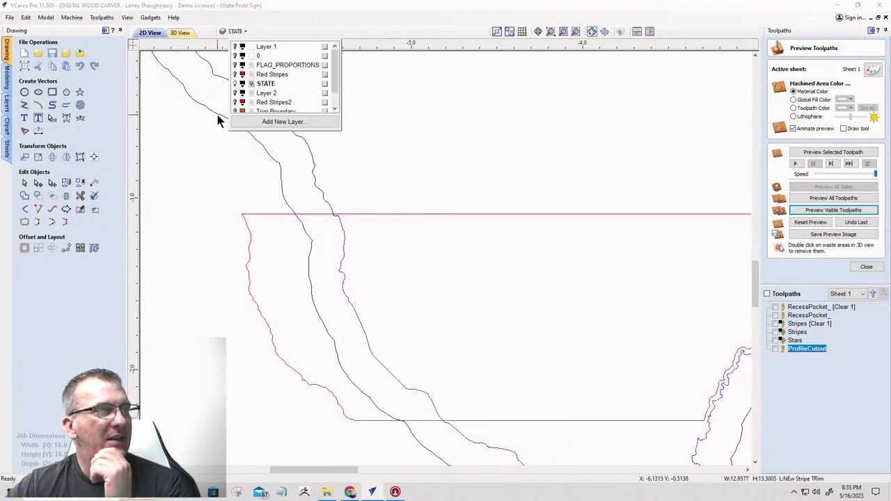
scroll(239, 103, down, 1)
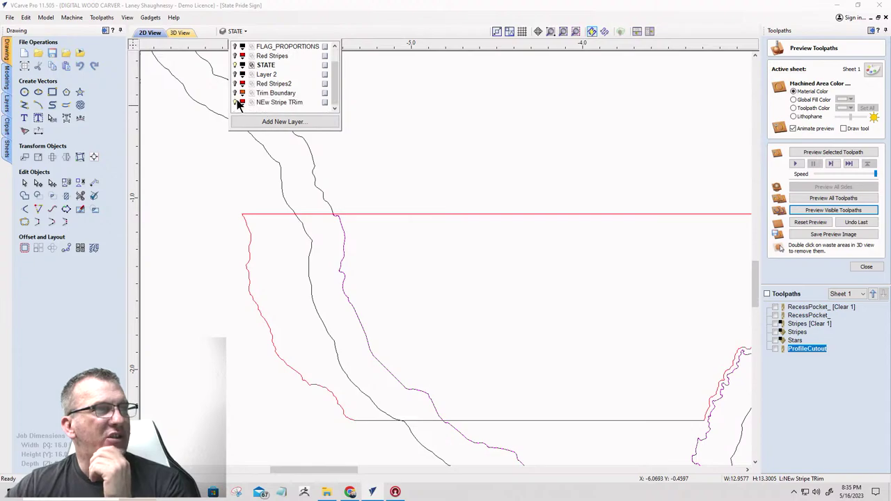
click(277, 102)
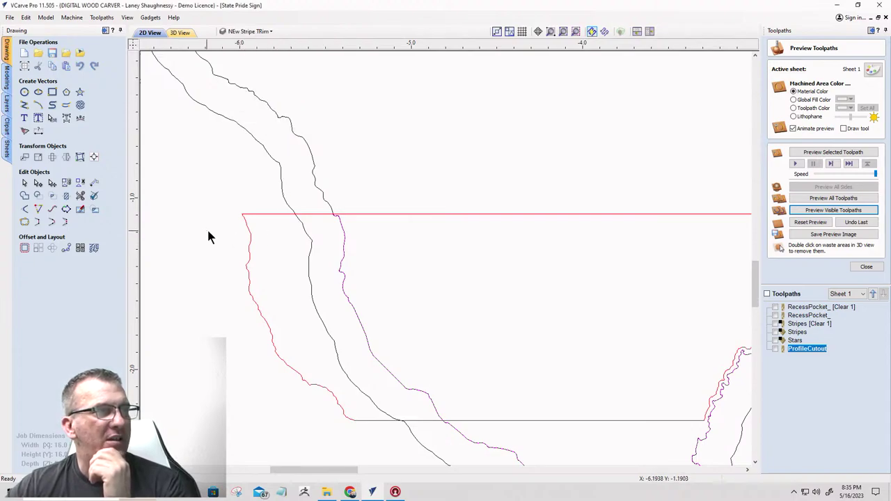
- Hide the STATE layer's outlines
click(250, 31)
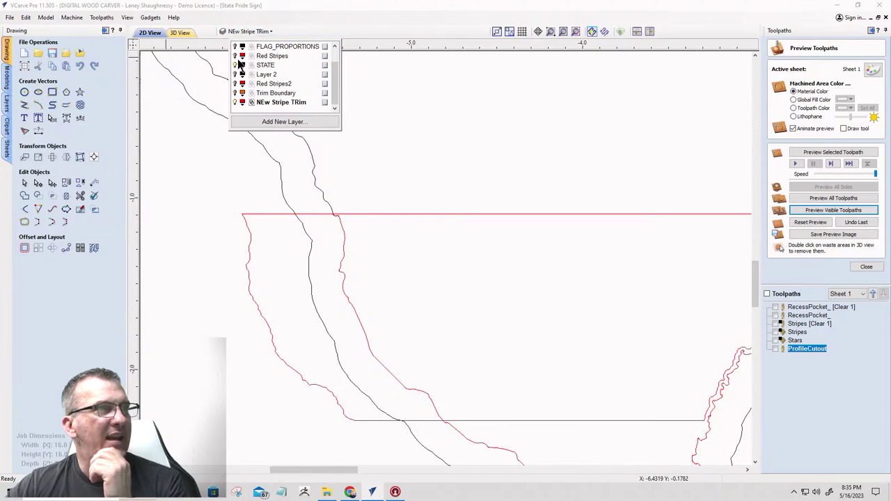
click(234, 65)
scroll(261, 161, down, 3)
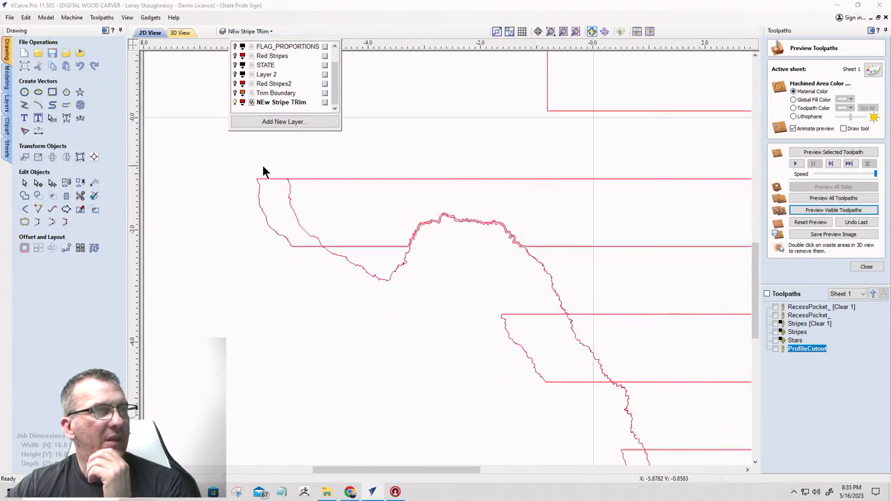
scroll(278, 189, down, 3)
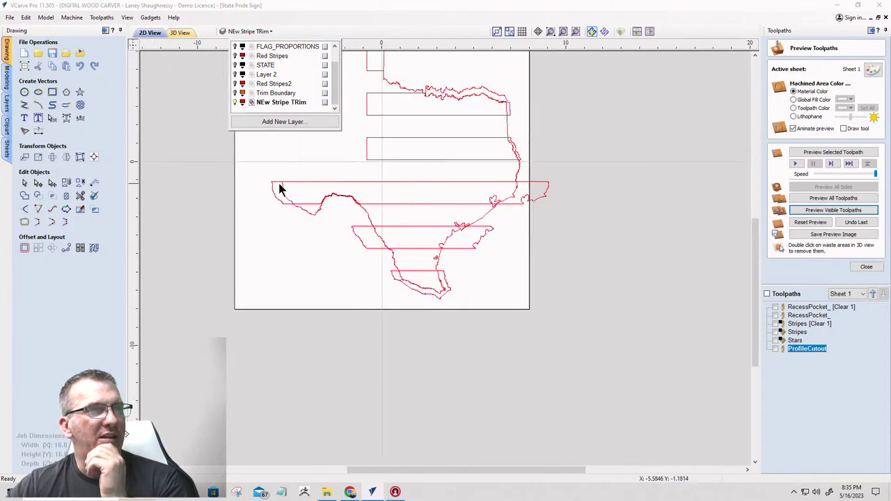
scroll(263, 185, up, 3)
scroll(274, 198, down, 2)
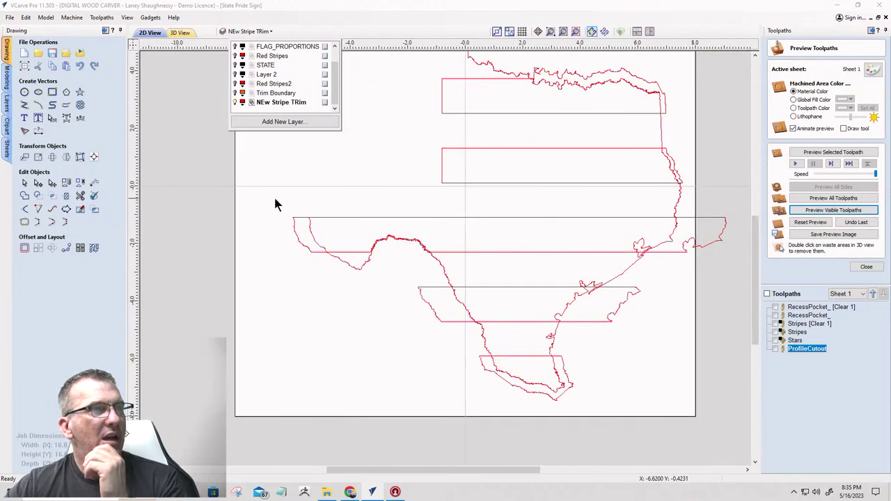
scroll(275, 202, up, 2)
scroll(317, 230, down, 3)
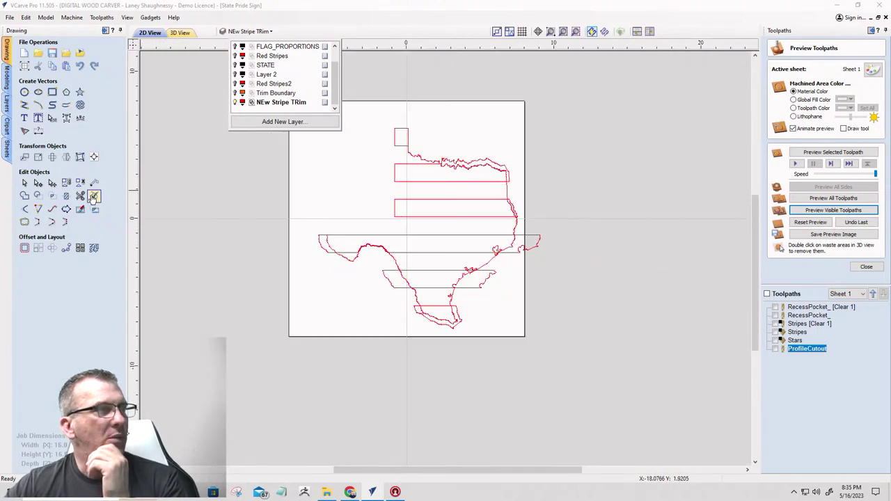
- Trim away the jagged border piece and the flag shape's vertical and top lines
click(80, 198)
scroll(498, 159, up, 1)
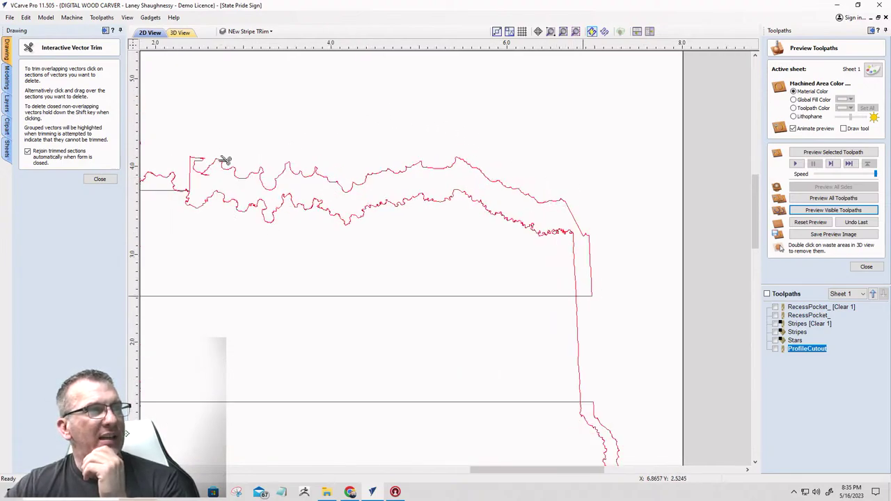
click(591, 299)
scroll(623, 250, down, 2)
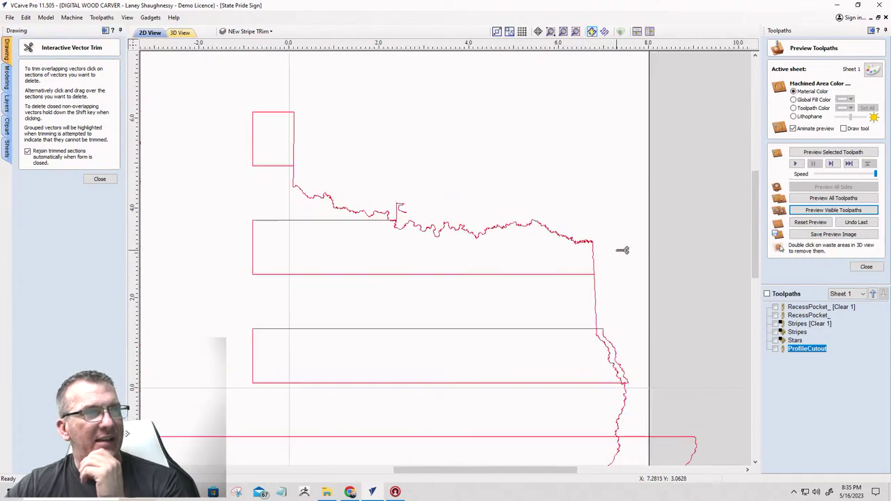
scroll(394, 196, up, 4)
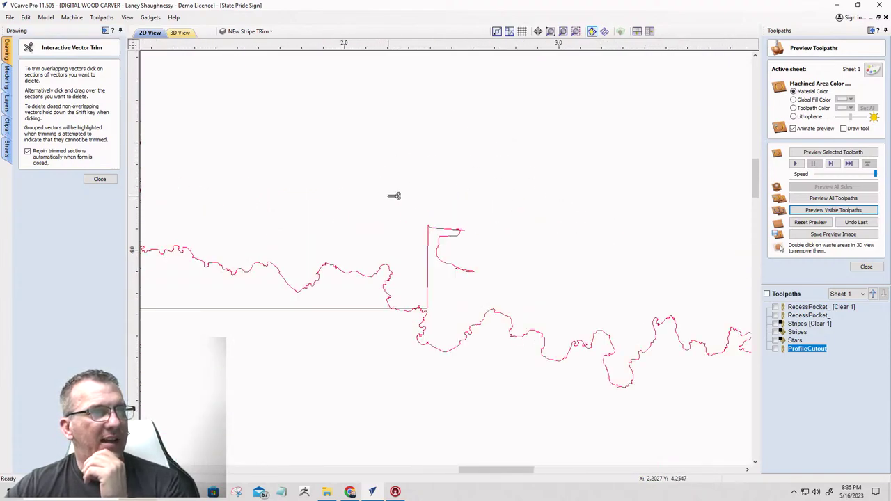
click(429, 278)
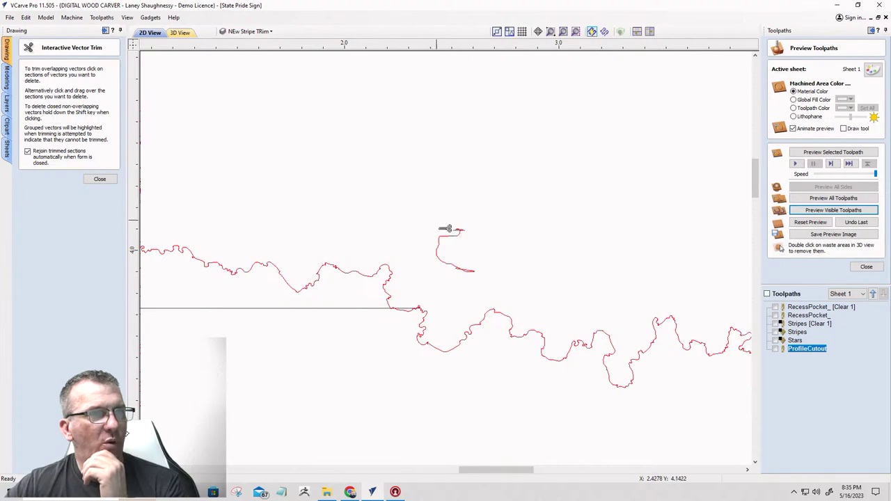
- Trim the stripe line past the border crossing and the jagged border above the stripe
scroll(526, 277, up, 2)
scroll(497, 282, up, 2)
scroll(502, 280, up, 3)
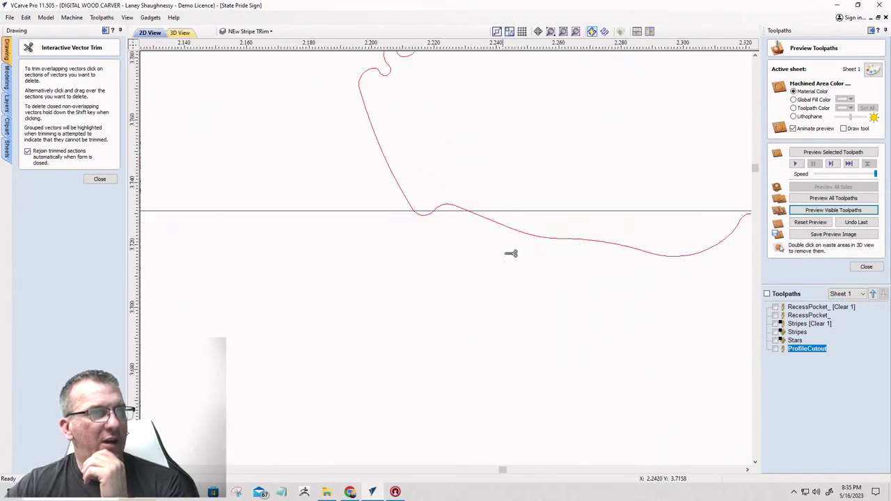
click(518, 209)
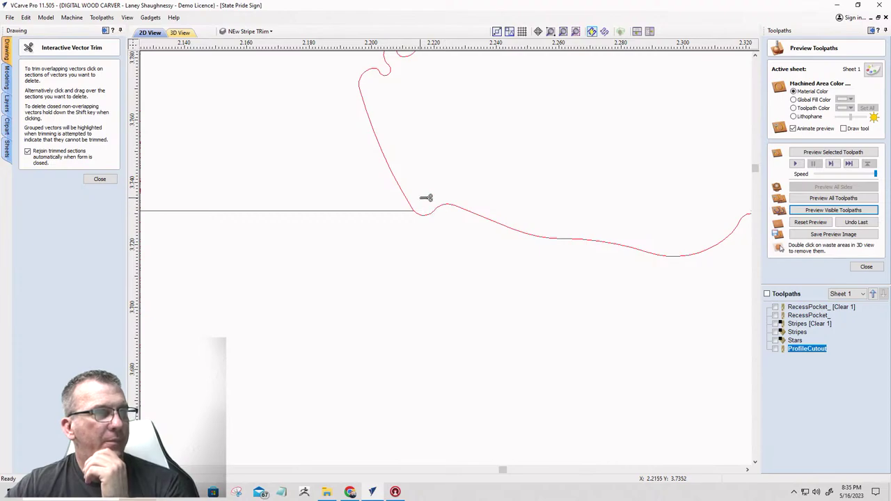
scroll(431, 209, down, 7)
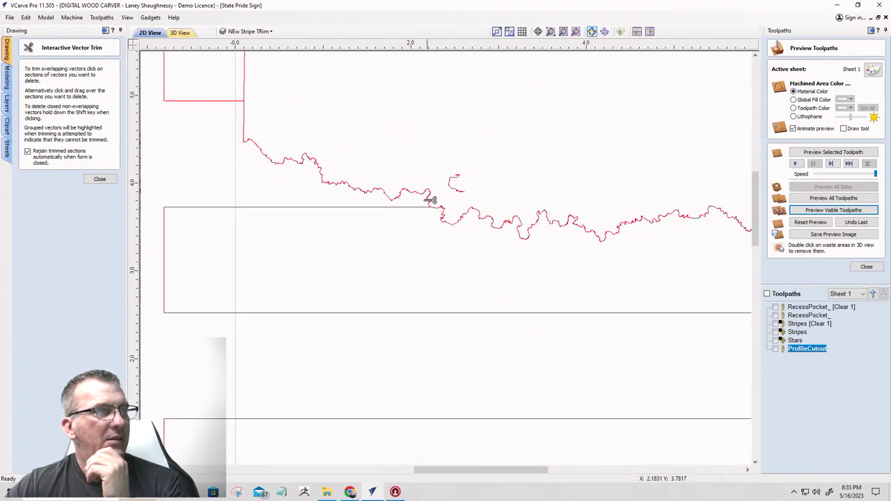
click(245, 129)
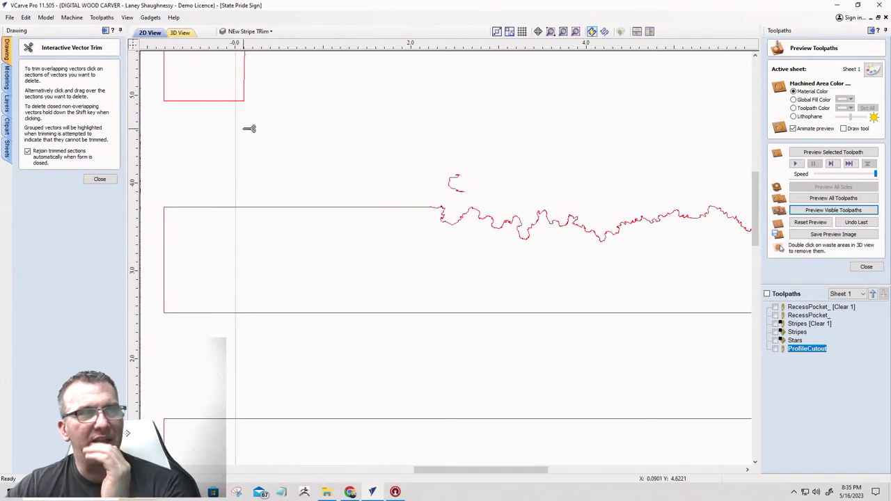
- Leave trimming and delete the small leftover squiggle
click(101, 179)
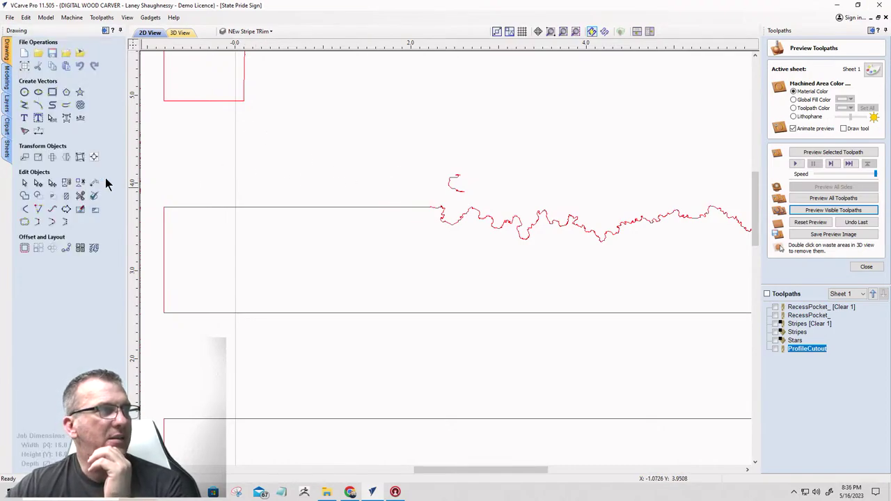
drag(411, 165, 481, 206)
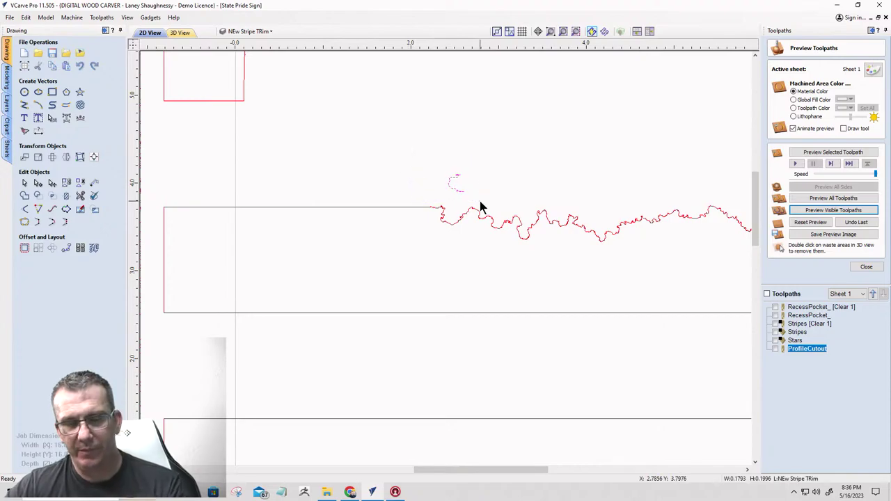
key(Delete)
scroll(480, 206, down, 3)
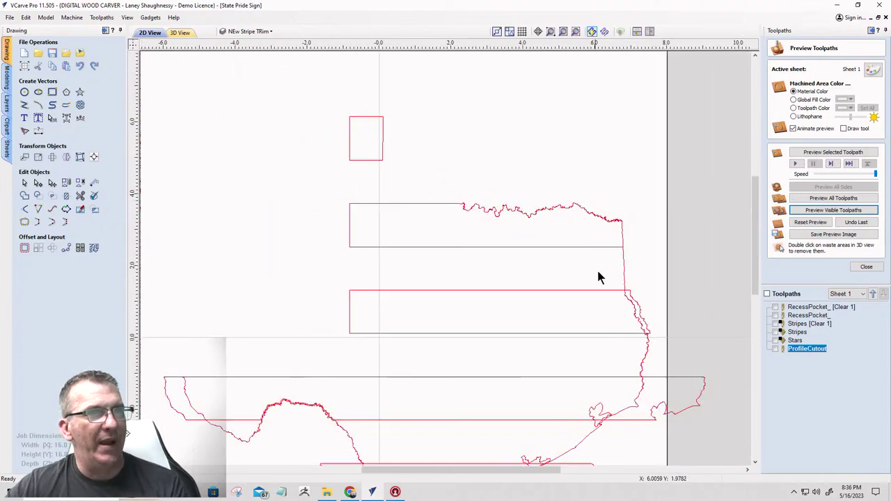
- Trim the duplicate wavy border, the inner stripe line, and the border dip and curve
click(81, 196)
scroll(657, 285, up, 4)
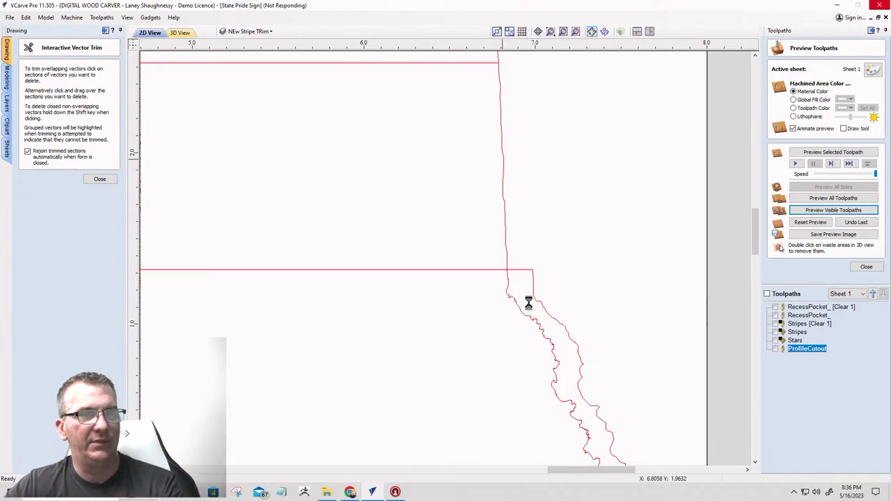
click(530, 251)
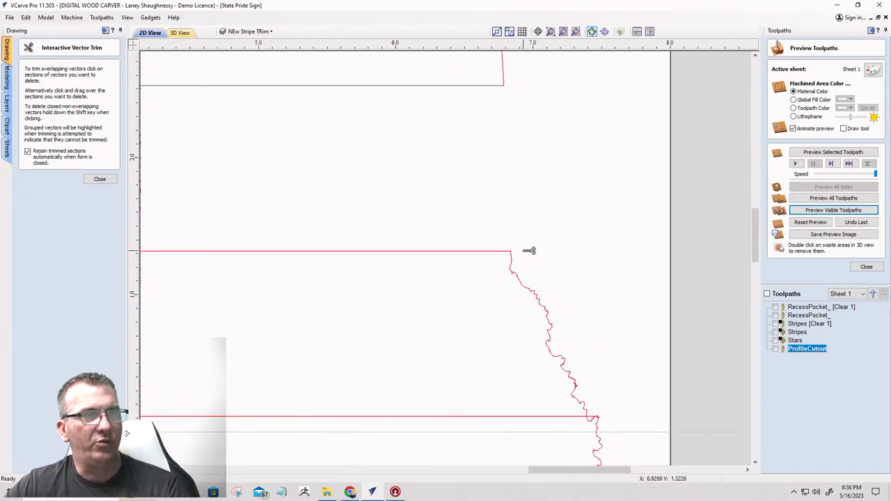
scroll(526, 255, down, 3)
scroll(550, 335, up, 3)
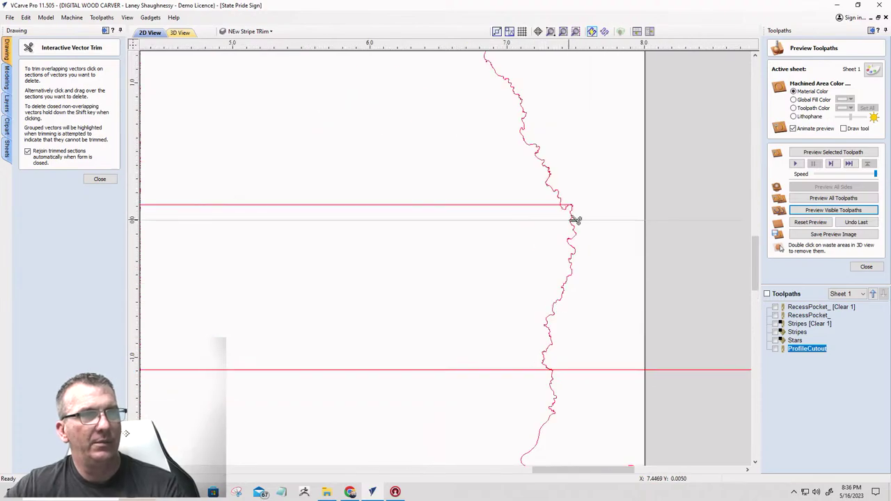
scroll(567, 211, up, 4)
click(572, 163)
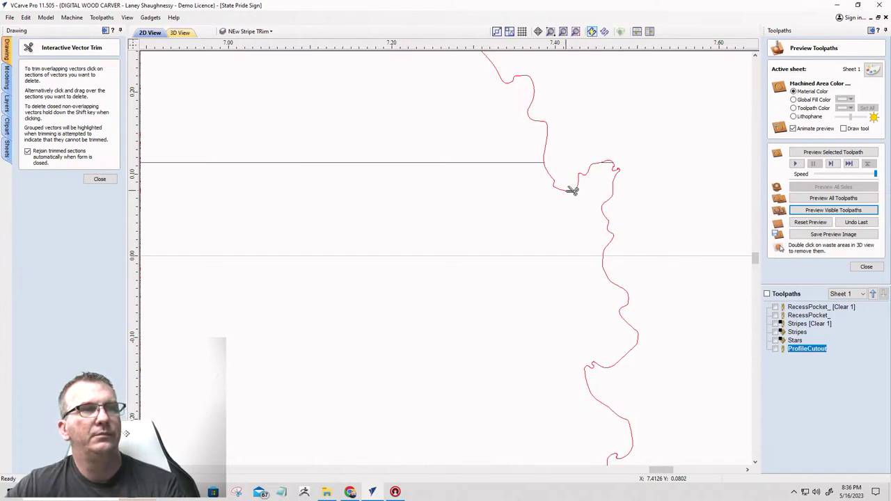
click(572, 191)
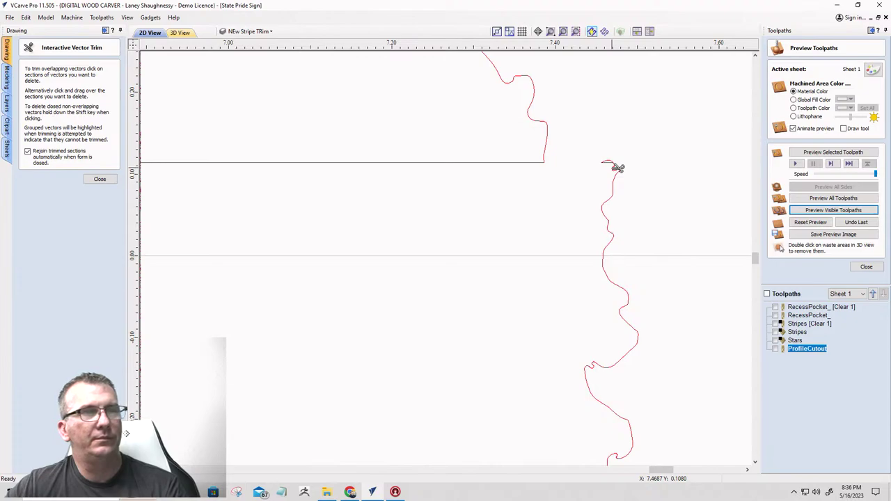
click(617, 171)
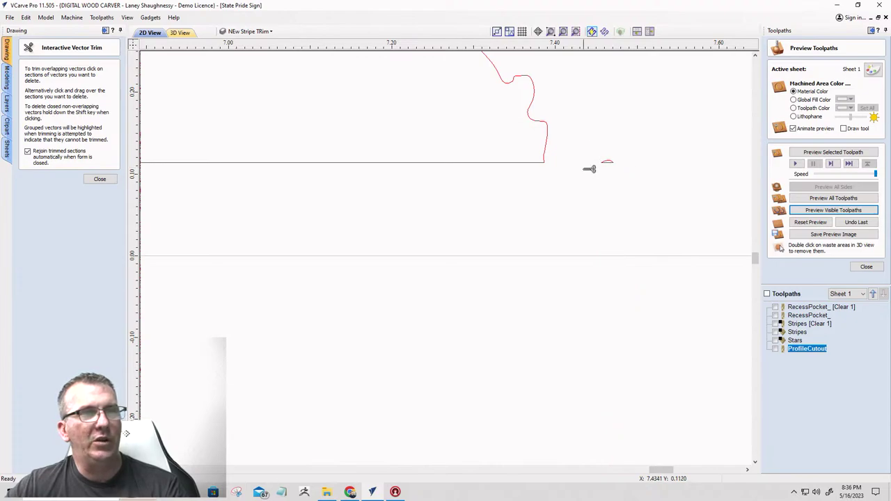
click(97, 180)
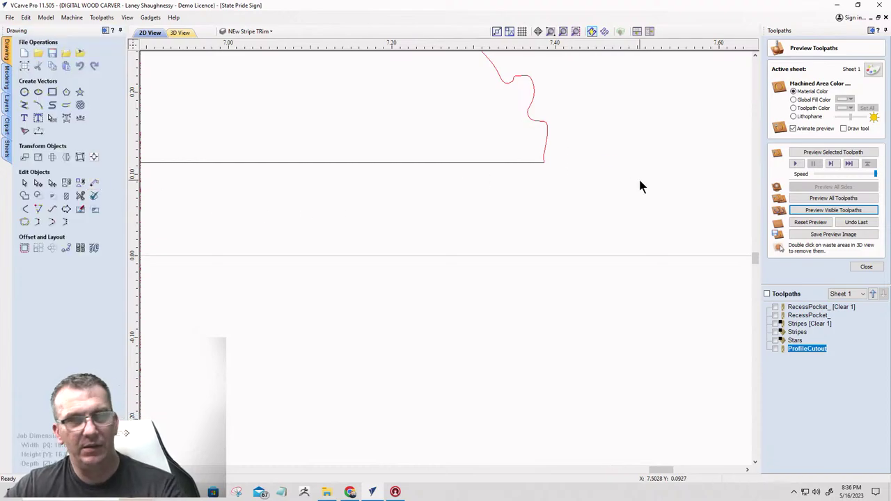
- Trim the section past the sheet edge, the coastline loop, the bay stripe and lower coast
scroll(639, 177, down, 10)
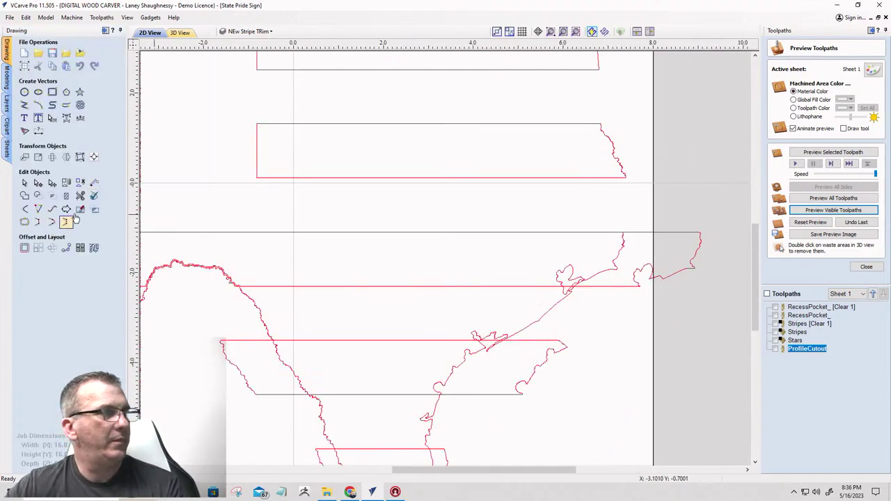
click(80, 196)
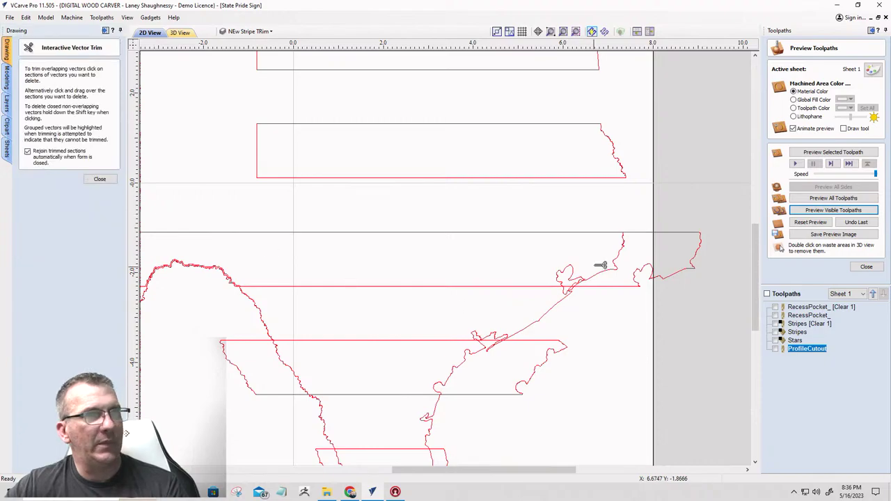
click(648, 234)
scroll(580, 338, down, 2)
scroll(574, 342, up, 3)
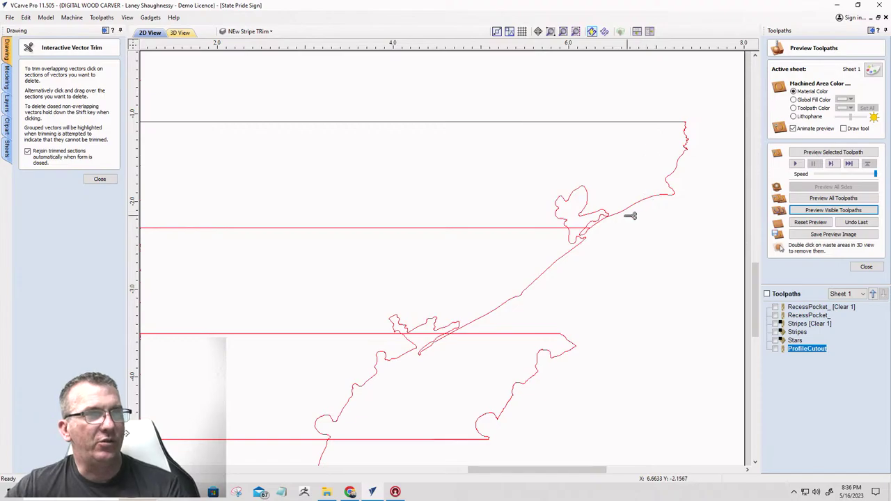
scroll(603, 229, up, 4)
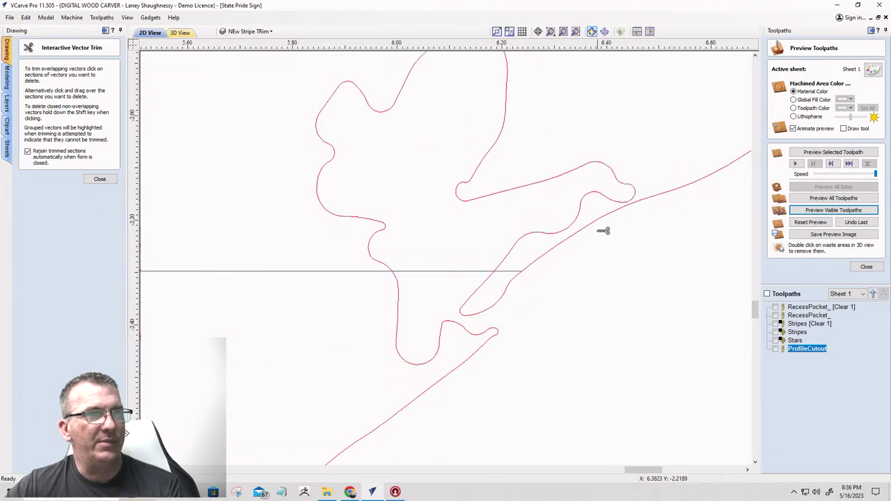
click(507, 301)
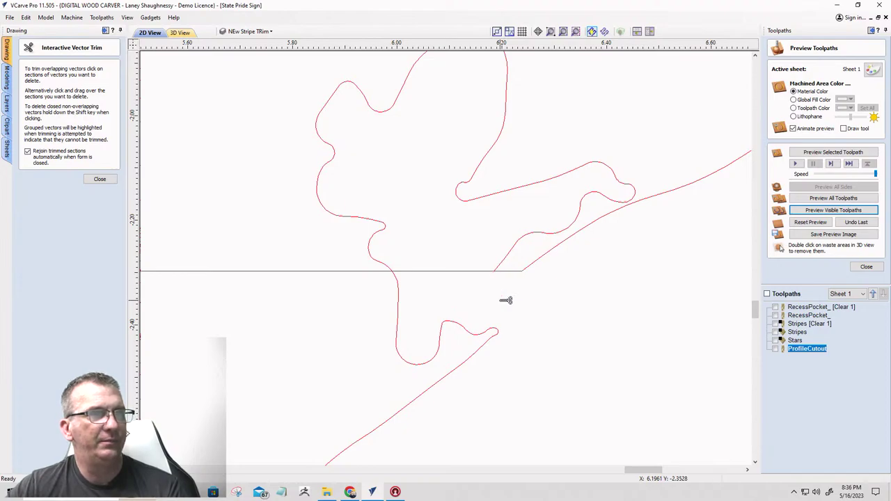
click(451, 271)
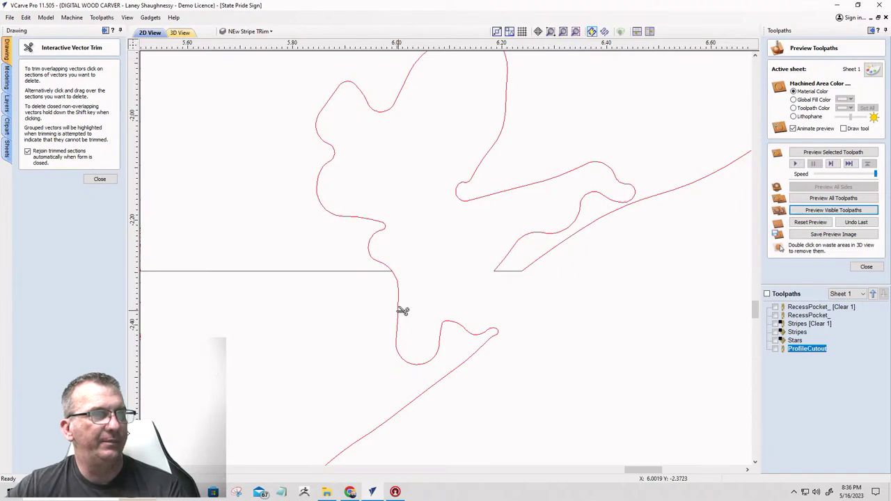
click(403, 311)
- Trim the diagonal coastline segment and the stripe ends overshooting the coastline
scroll(644, 344, down, 8)
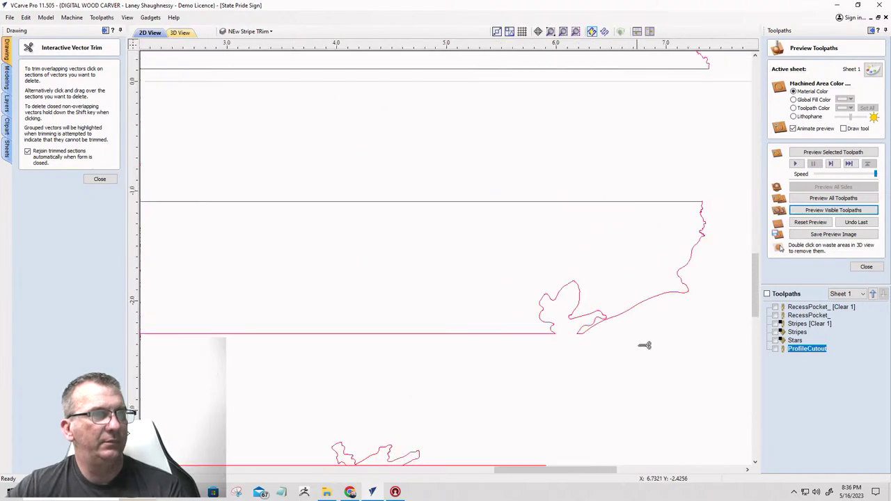
scroll(592, 390, up, 5)
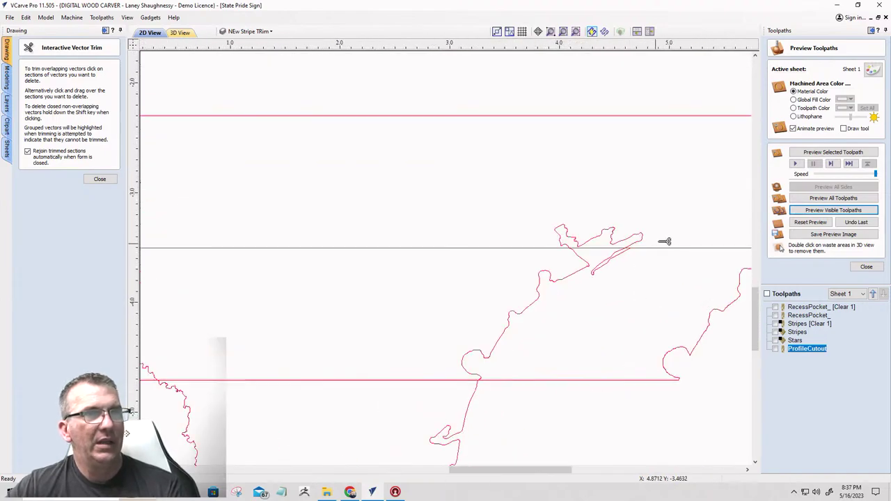
scroll(619, 279, up, 3)
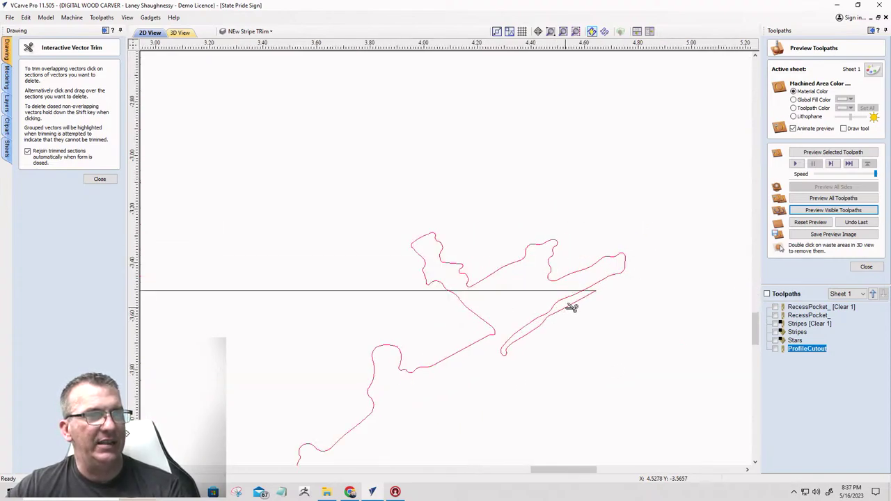
click(571, 308)
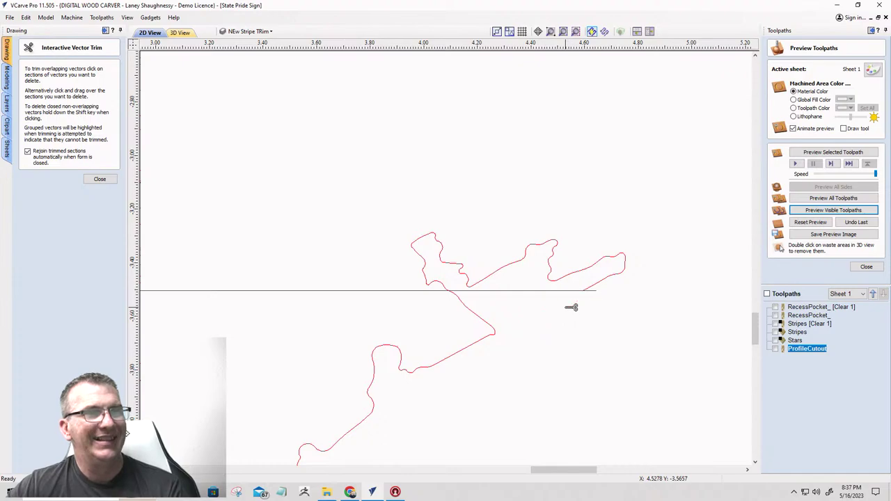
scroll(597, 298, up, 6)
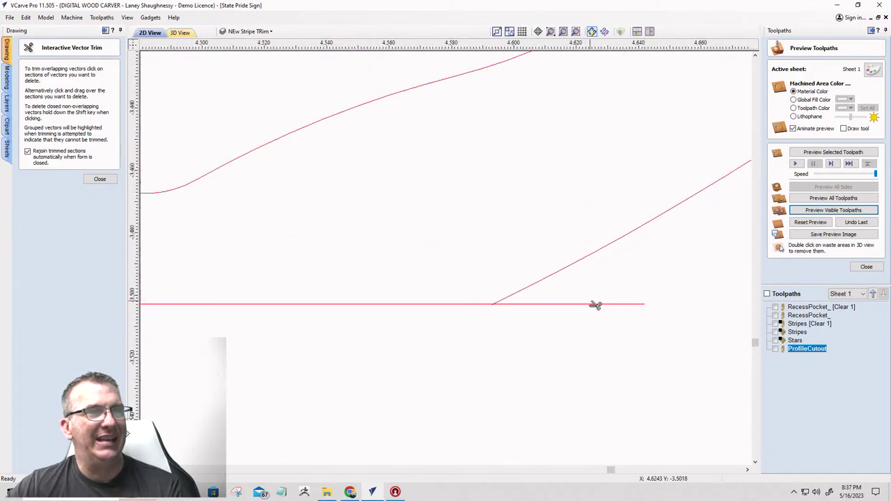
click(591, 304)
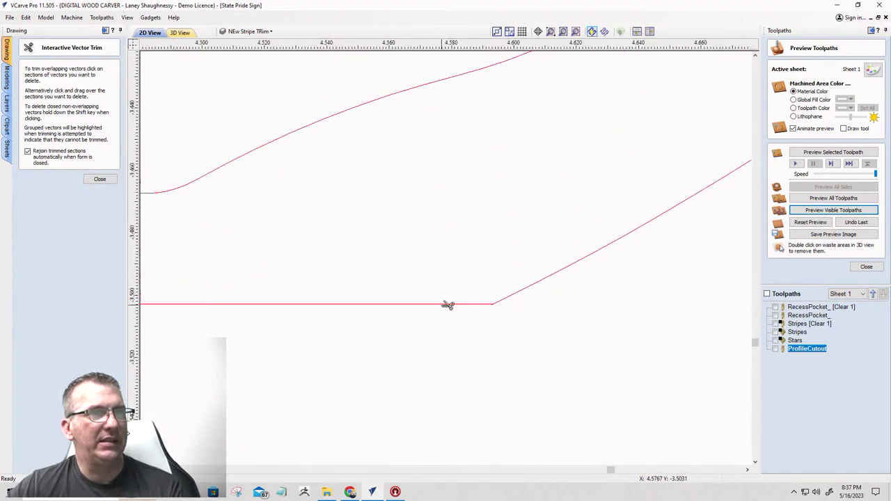
scroll(447, 305, down, 5)
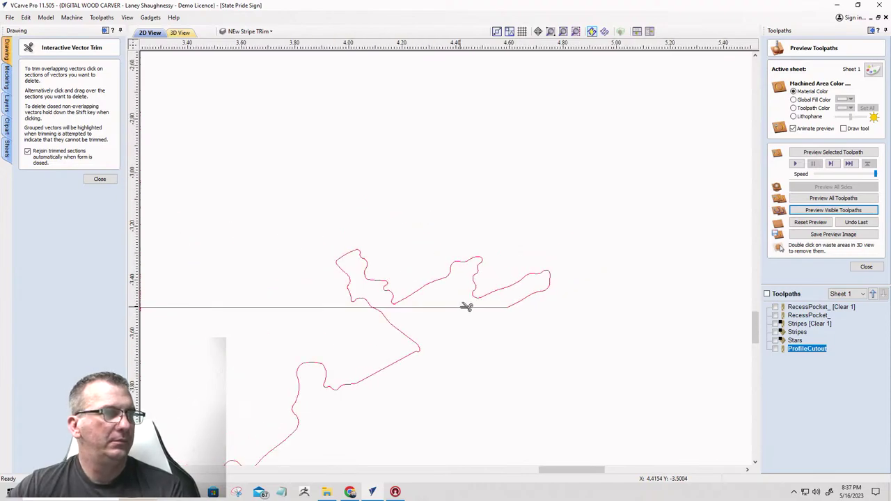
scroll(467, 306, down, 4)
scroll(480, 307, up, 3)
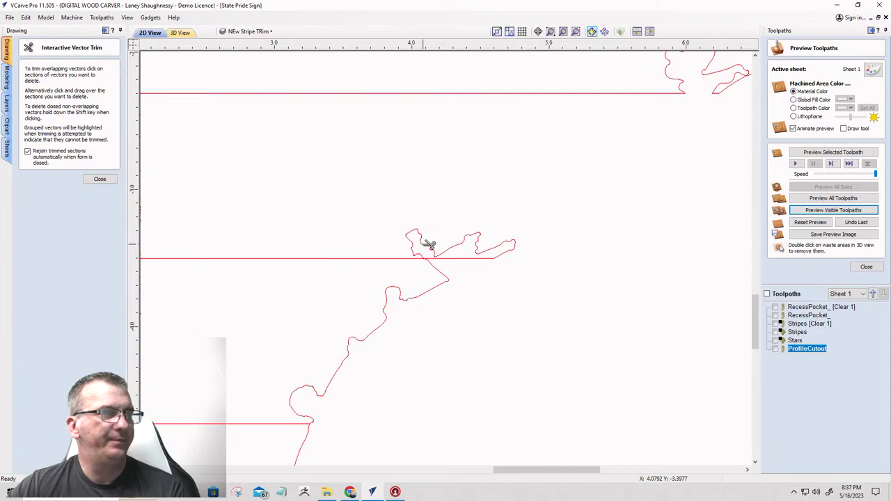
scroll(428, 248, down, 2)
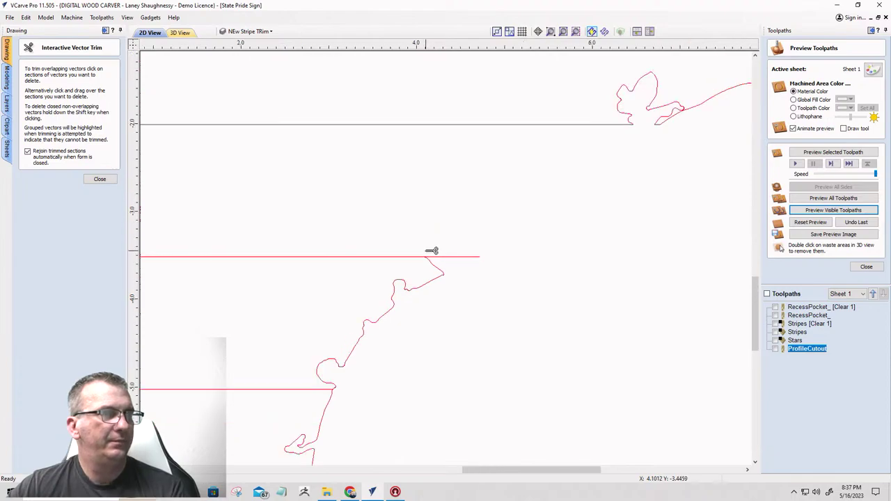
scroll(366, 286, down, 1)
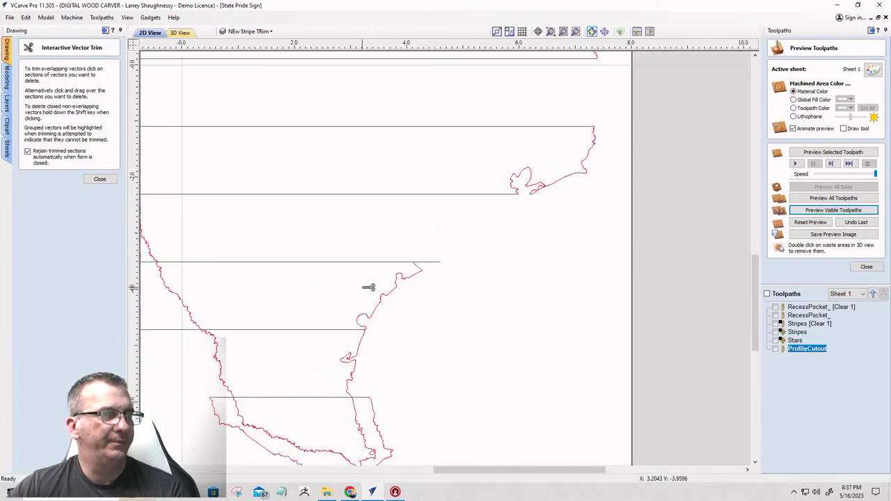
scroll(418, 271, up, 3)
click(485, 227)
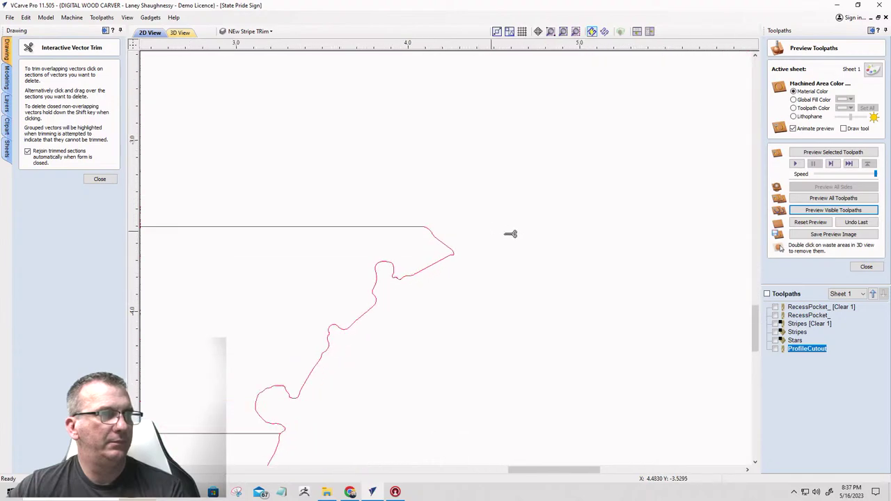
scroll(509, 233, down, 5)
scroll(418, 253, up, 1)
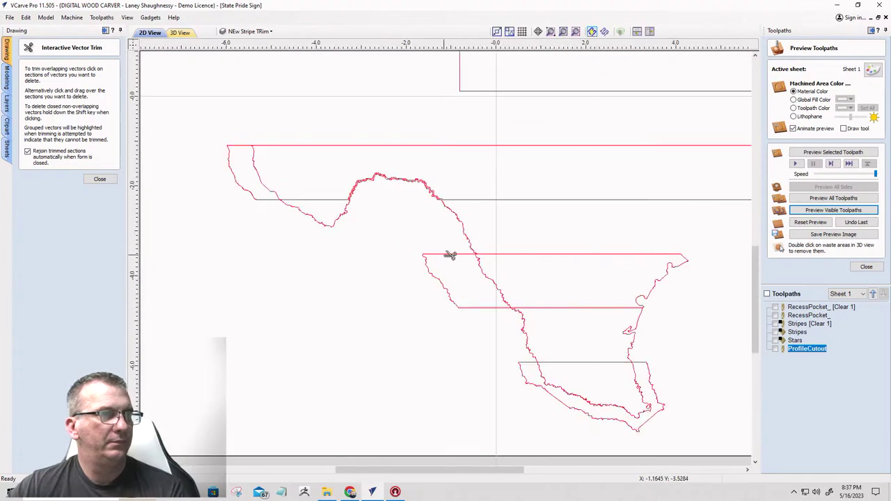
- Trim a leftover vector piece and the stray lower outline pieces
click(451, 256)
scroll(436, 253, down, 2)
scroll(529, 360, up, 4)
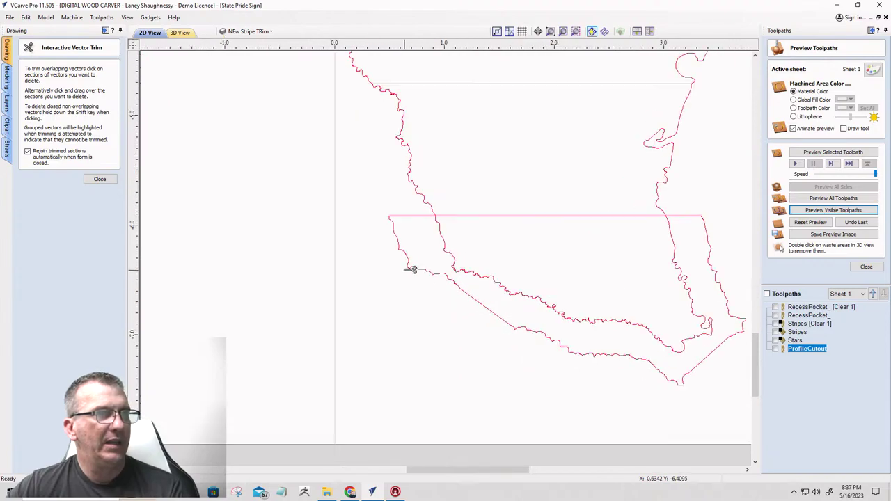
click(413, 264)
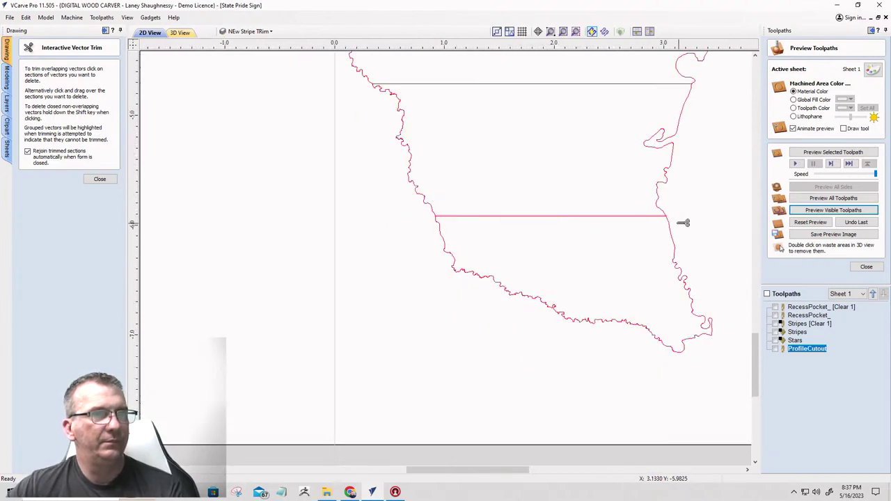
scroll(443, 256, down, 3)
scroll(380, 249, up, 1)
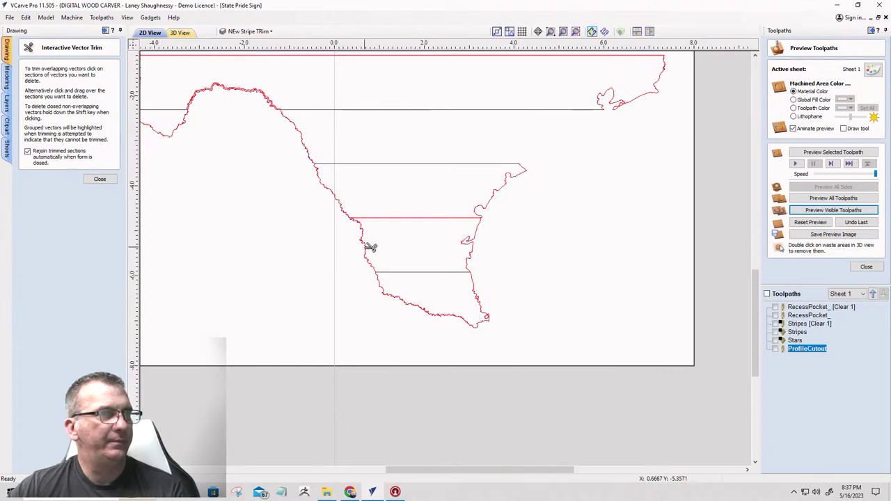
- Remove the coast pieces between the stripes and the upper coast curve, then close trimming
click(479, 229)
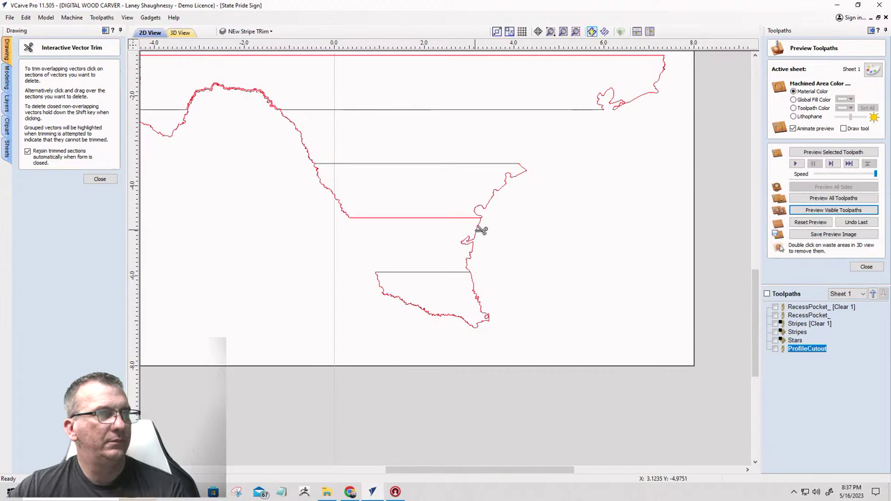
click(481, 230)
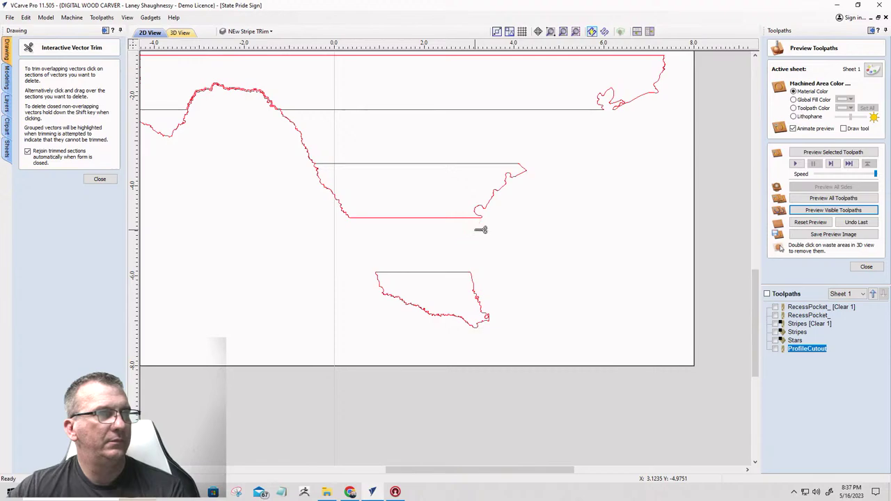
click(307, 135)
scroll(307, 135, down, 2)
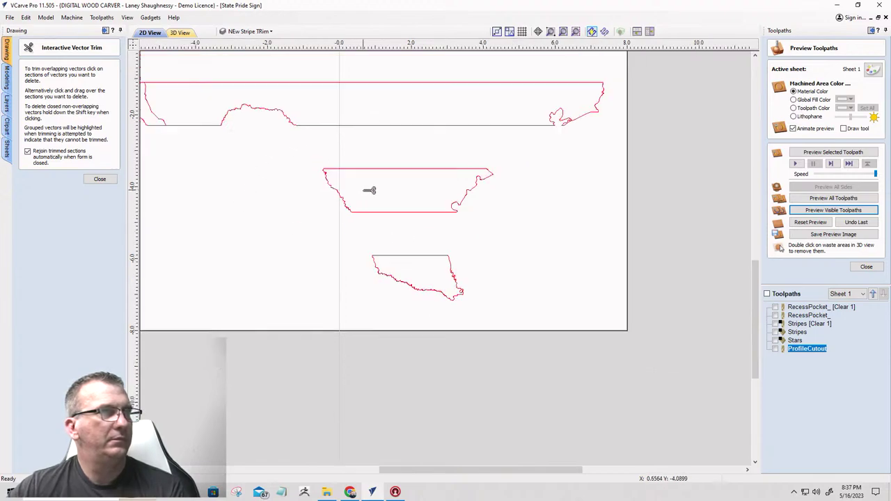
scroll(254, 146, up, 4)
scroll(257, 147, up, 2)
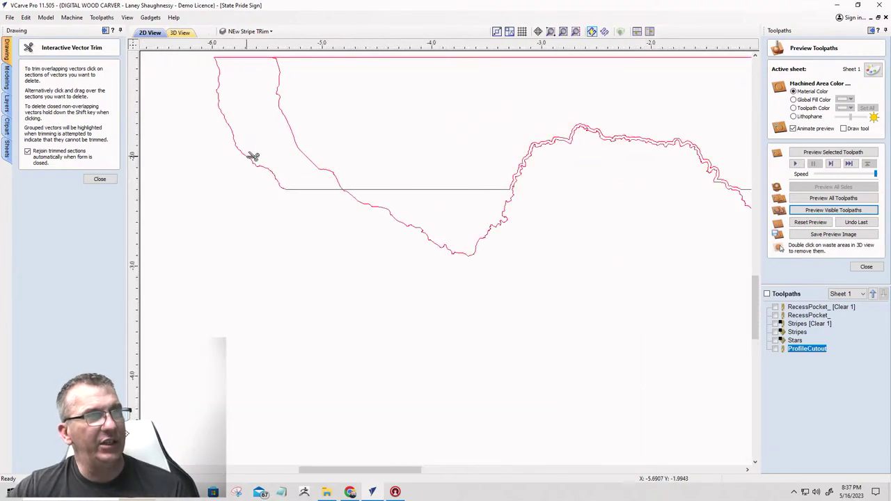
scroll(478, 231, down, 3)
scroll(561, 245, up, 5)
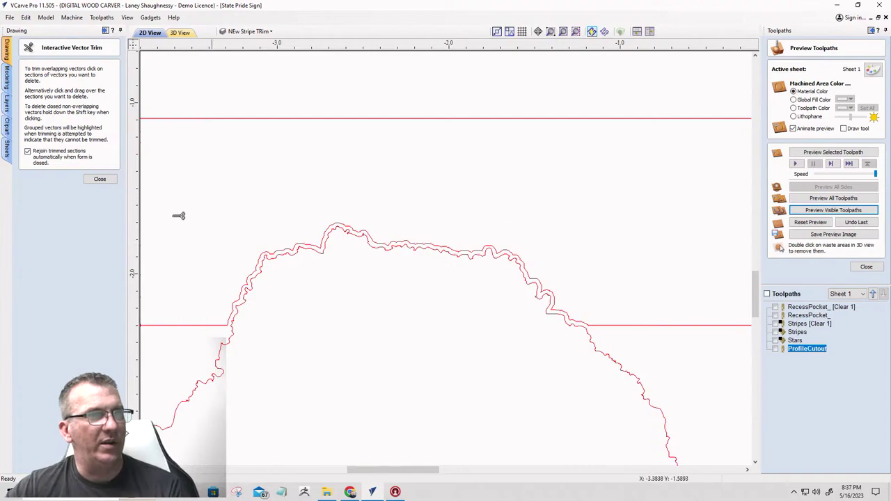
click(99, 179)
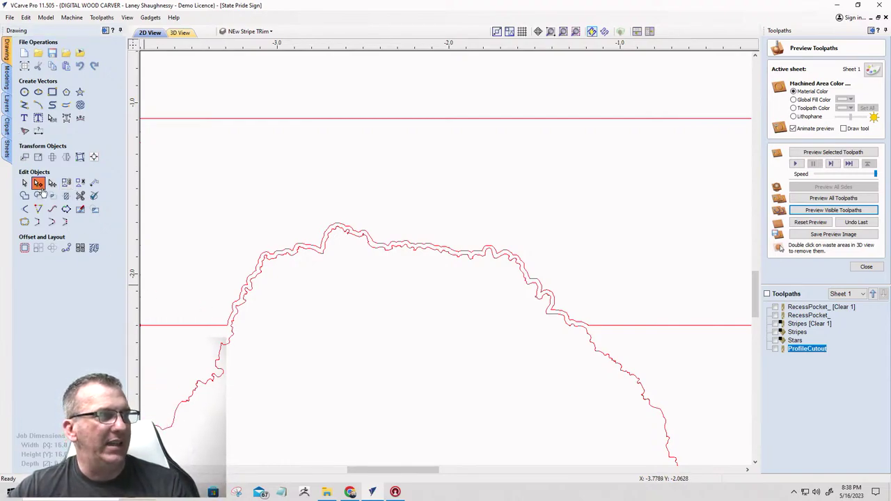
- Select the inner offset contour and nudge its left-edge nodes two steps right
click(218, 327)
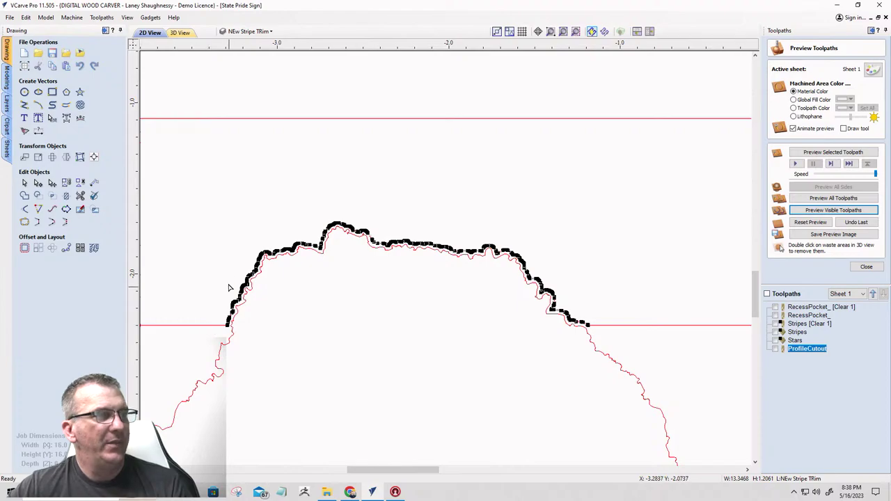
scroll(224, 334, up, 8)
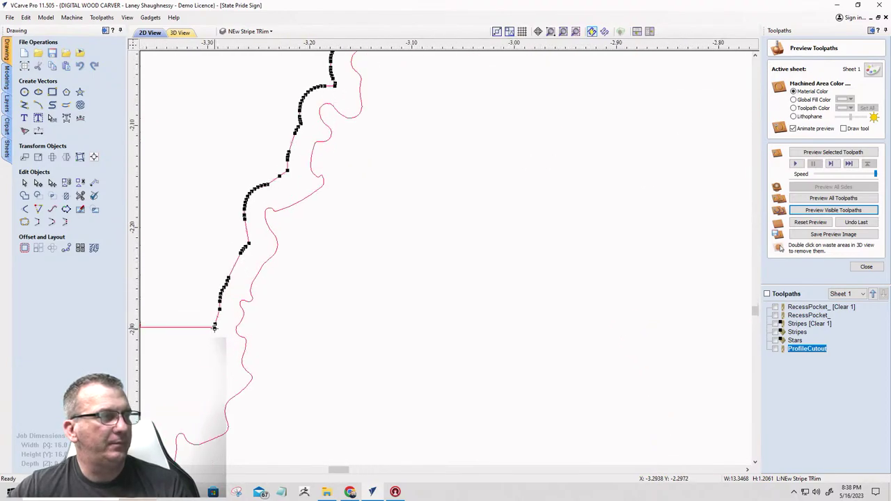
drag(190, 152, 314, 358)
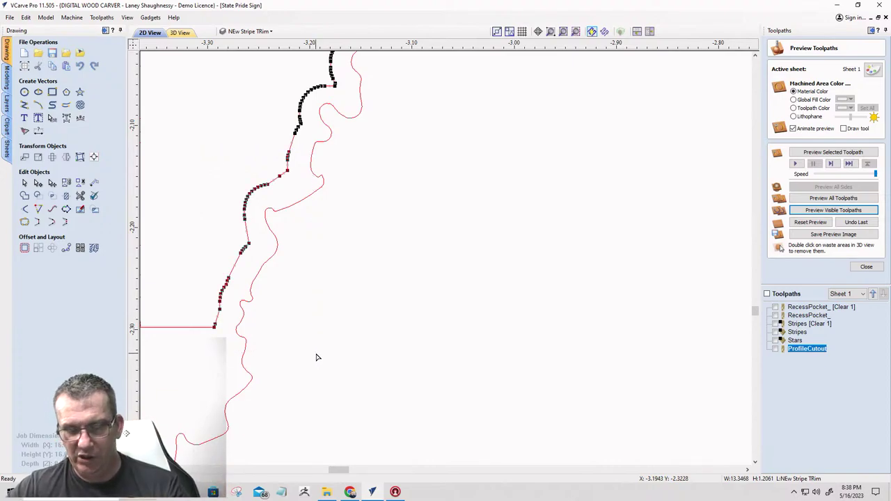
key(Right)
key(Right)
key(Right)
key(Right)
key(Right)
key(Right)
key(Right)
key(Right)
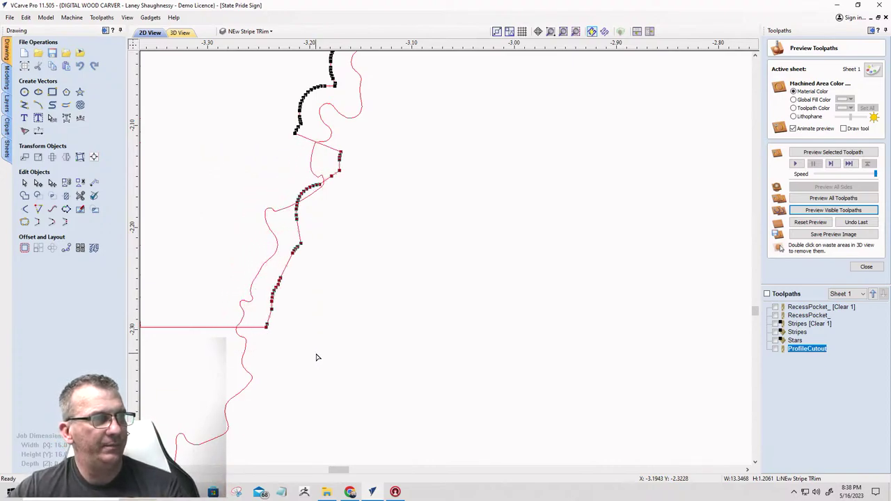
key(Right)
key(Right)
key(Right)
key(Right)
key(Right)
key(Right)
key(Right)
key(Right)
scroll(320, 355, down, 3)
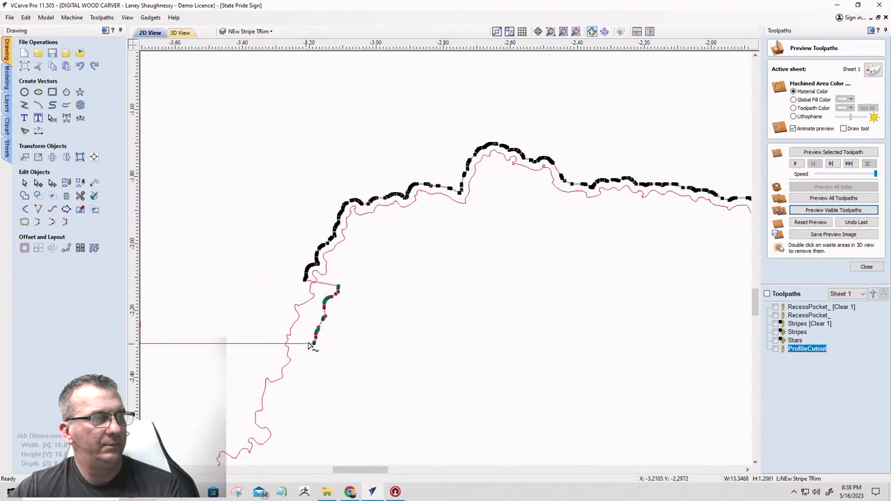
scroll(315, 330, down, 2)
scroll(292, 257, up, 3)
- Nudge the upper contour nodes two steps to the right
drag(241, 203, 457, 359)
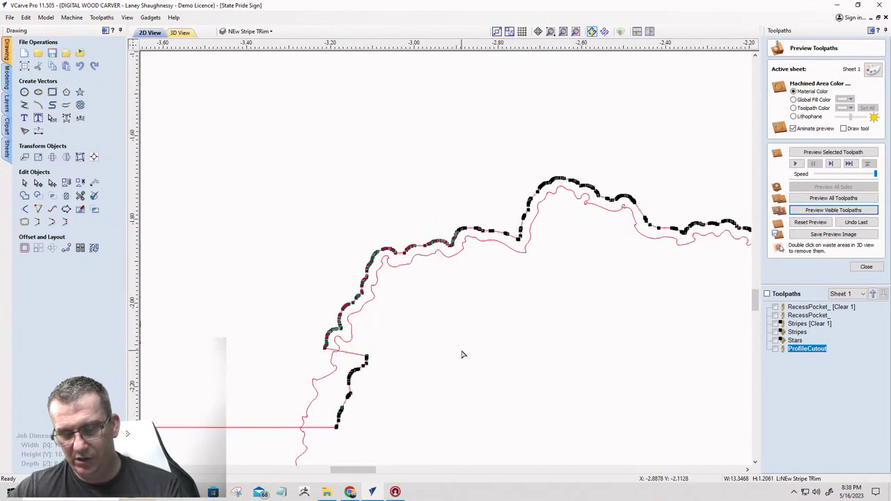
key(Right)
key(Right)
key(Right)
key(Right)
key(Right)
key(Right)
key(Right)
key(Right)
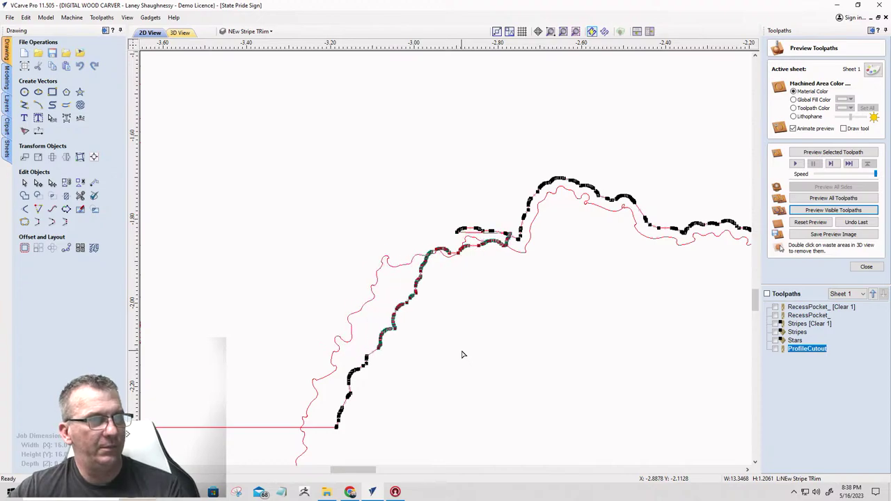
key(Right)
key(Right)
key(Right)
key(Right)
key(Right)
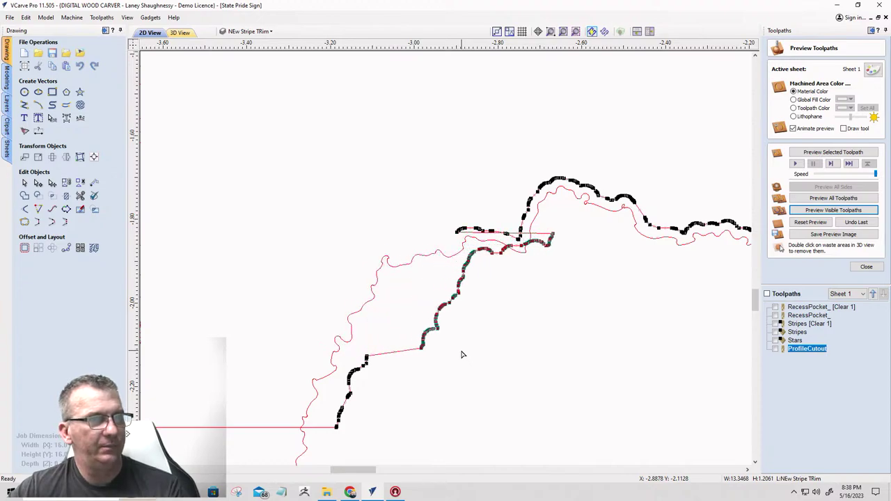
scroll(445, 335, up, 3)
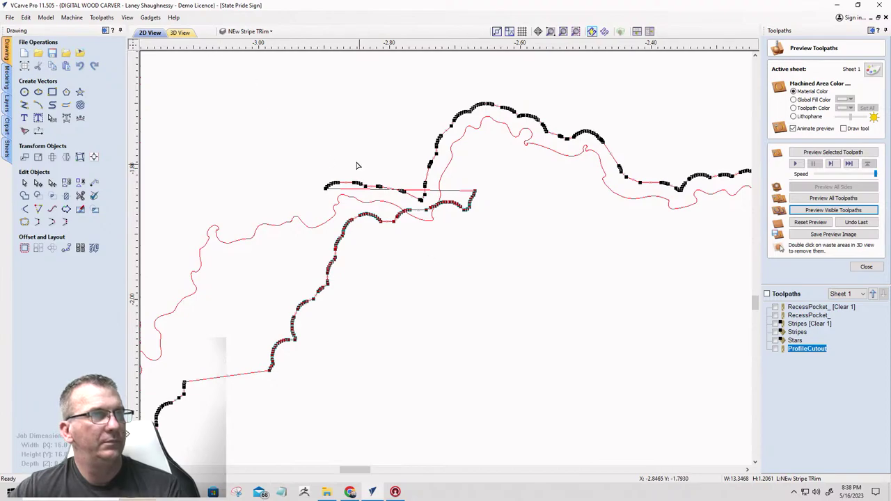
- Shift a long section of the upper contour nodes two steps down
drag(268, 73, 697, 234)
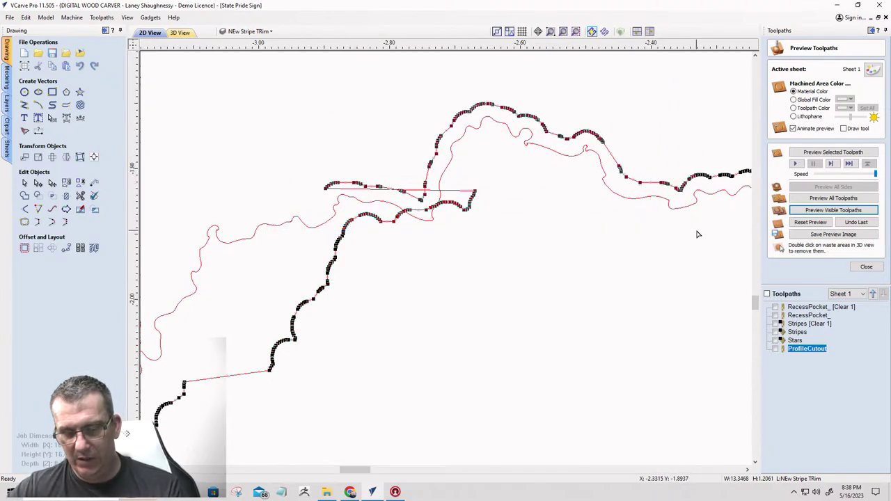
key(Down)
key(Down)
key(Down)
key(Down)
key(Down)
key(Down)
key(Down)
key(Down)
key(Down)
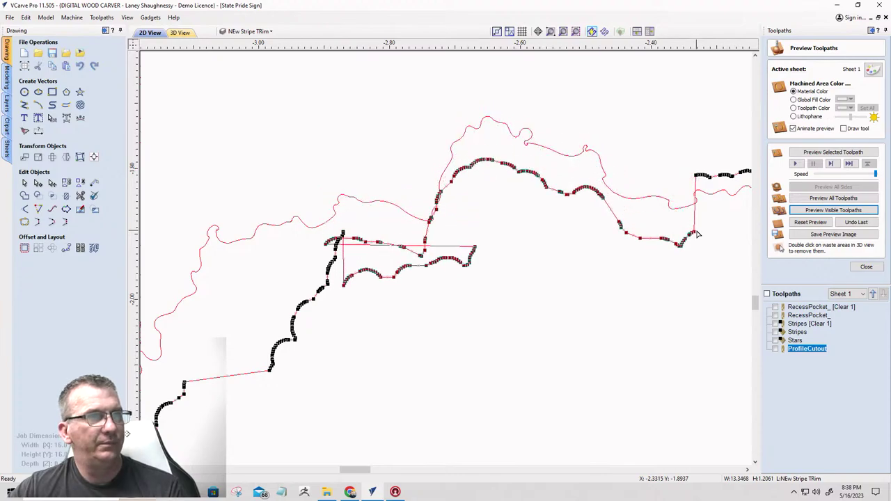
key(Down)
key(Down)
key(Down)
key(Down)
scroll(275, 216, down, 4)
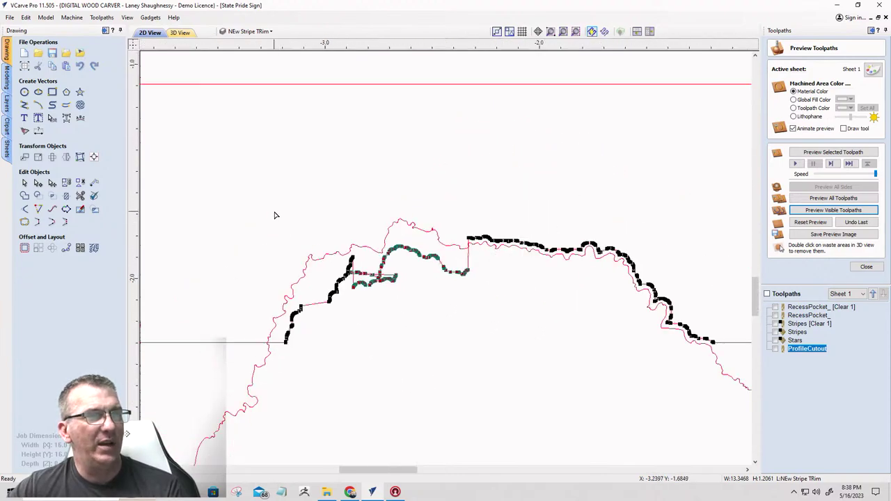
- Nudge the contour's right part down twice and the small right piece left
drag(441, 202, 685, 327)
key(Down)
key(Down)
key(Down)
key(Down)
key(Down)
key(Down)
key(Down)
key(Down)
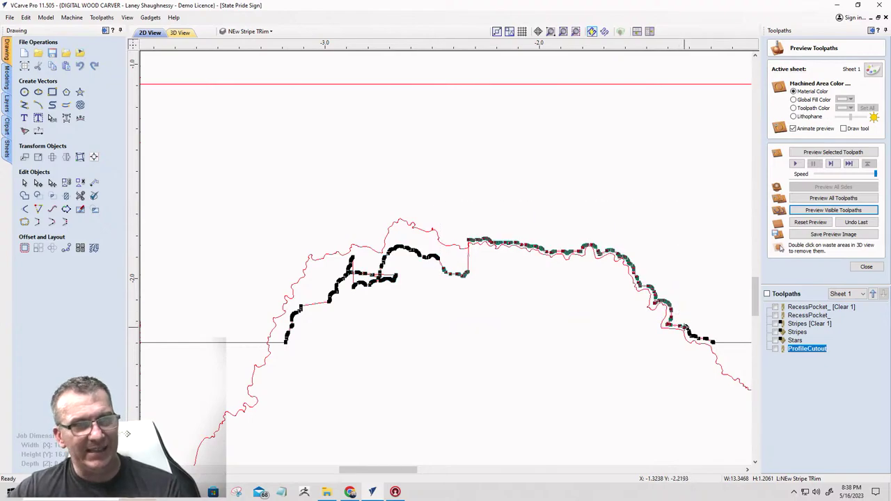
key(Down)
key(Down)
key(Down)
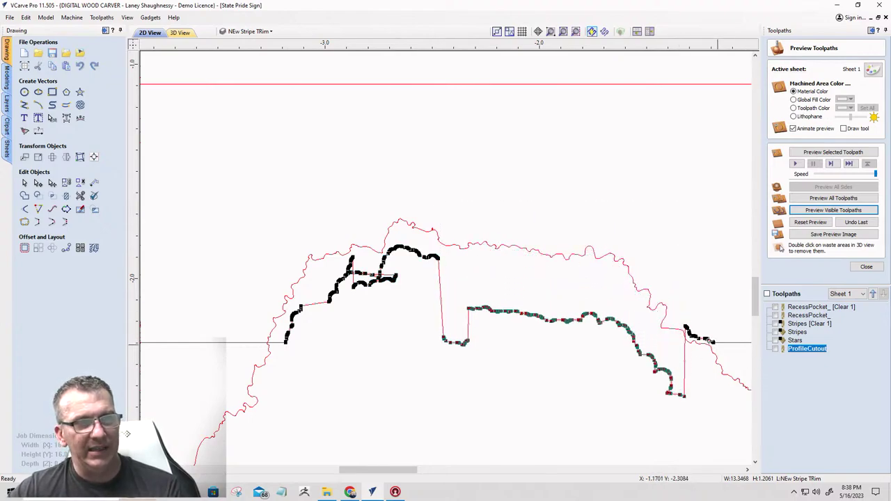
click(724, 364)
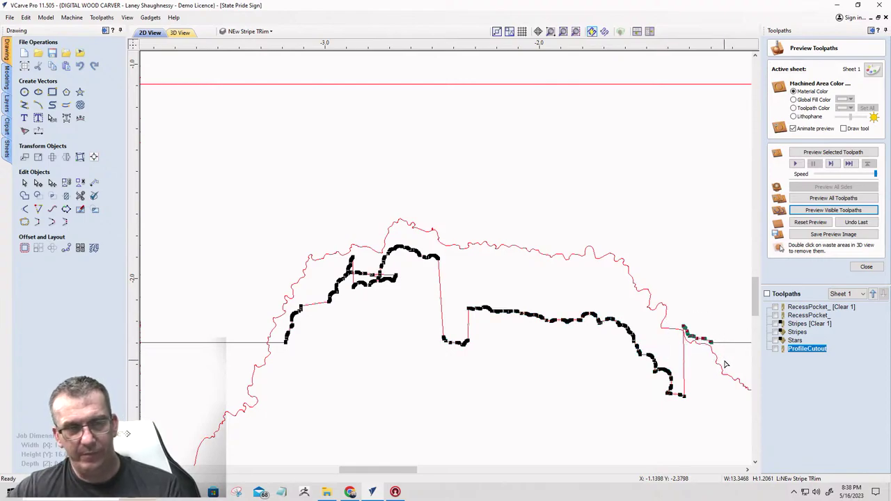
key(Left)
key(Left)
key(Left)
key(Left)
key(Left)
key(Left)
key(Left)
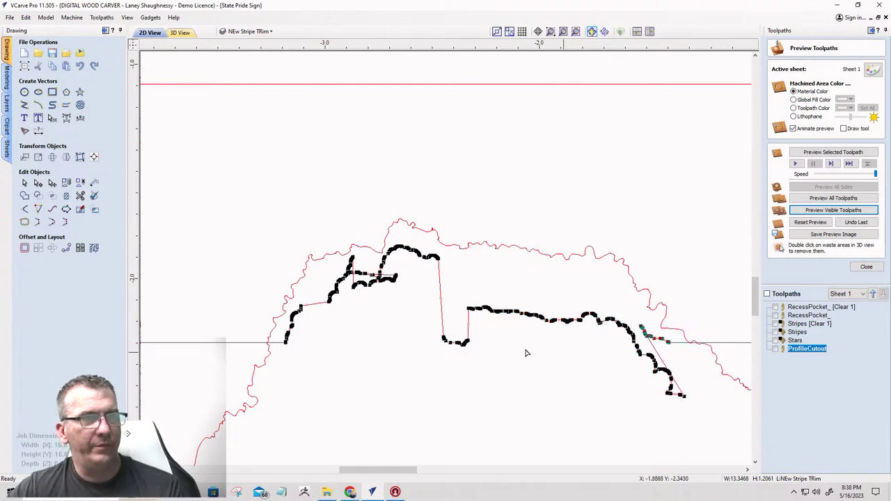
- Trim the straight stripe pieces that cross the coastline curve
click(80, 197)
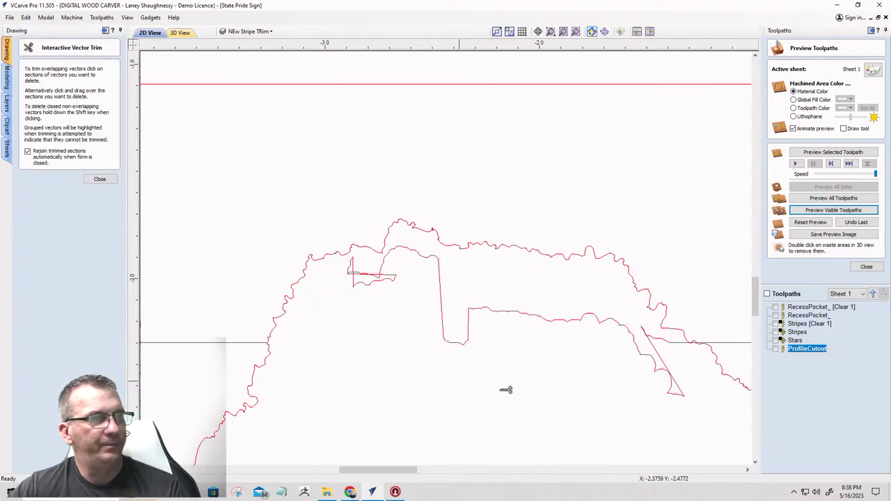
scroll(687, 344, up, 5)
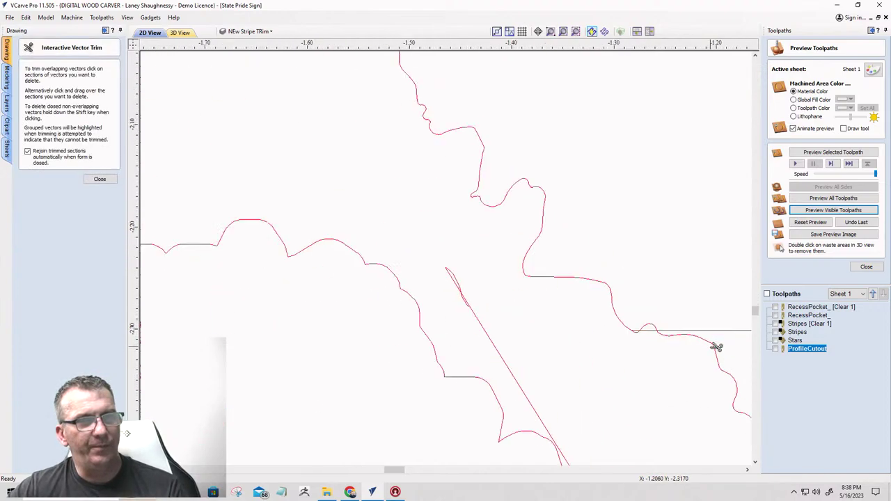
click(626, 353)
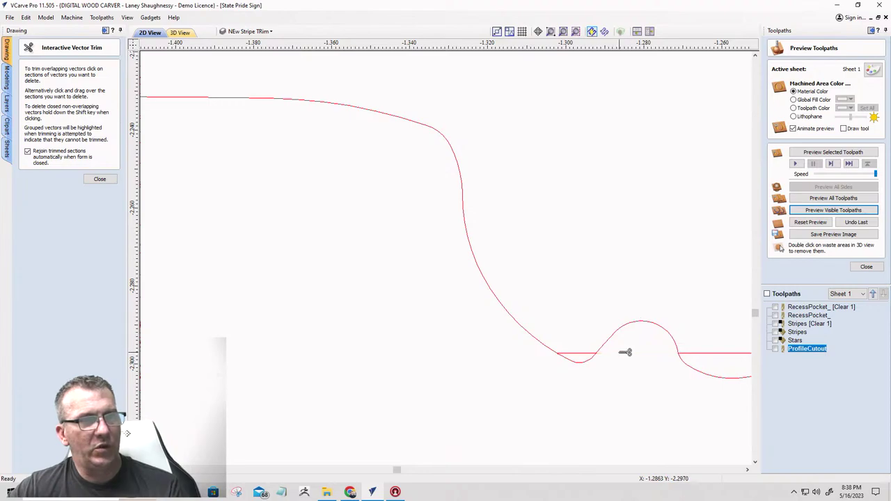
click(588, 357)
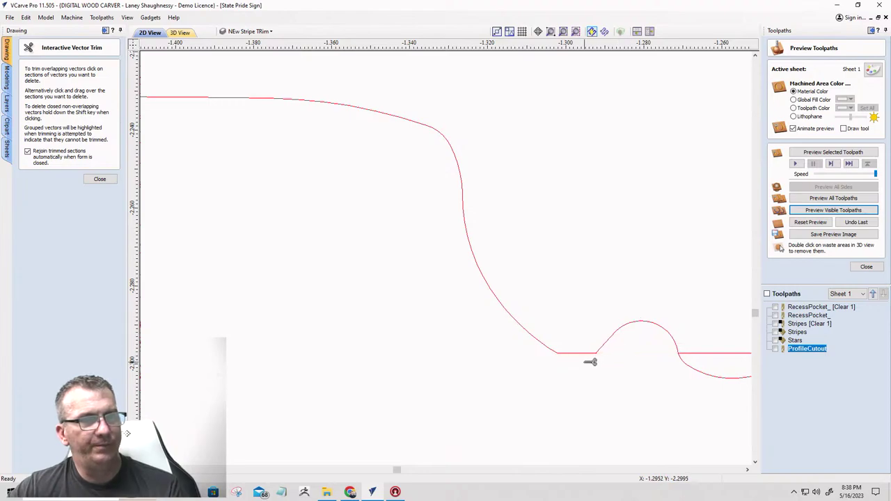
scroll(592, 362, down, 6)
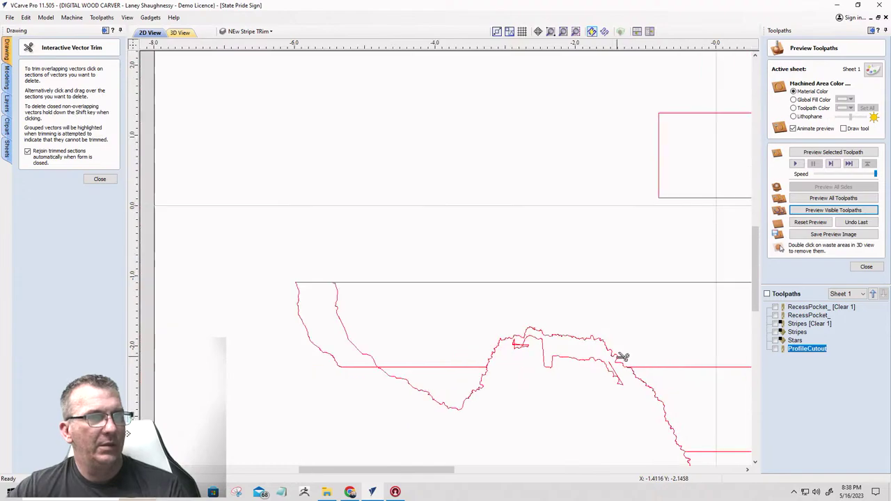
scroll(624, 359, down, 1)
scroll(592, 364, down, 5)
scroll(606, 372, up, 2)
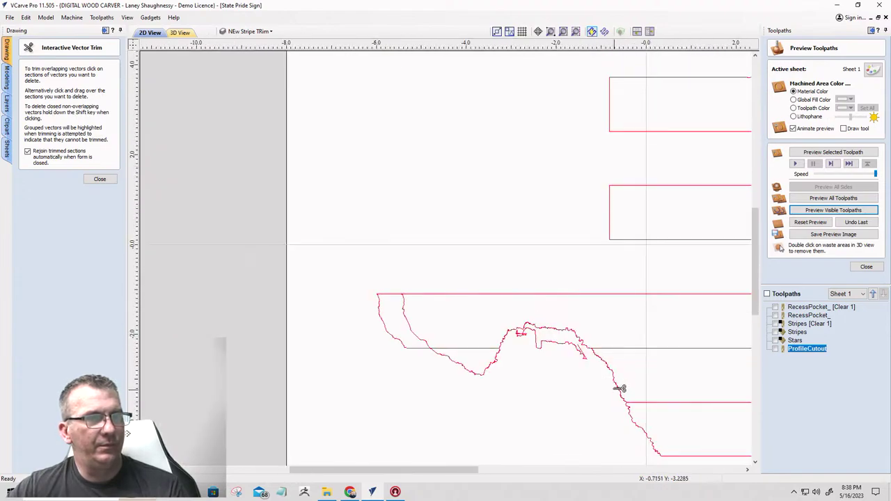
scroll(561, 352, up, 3)
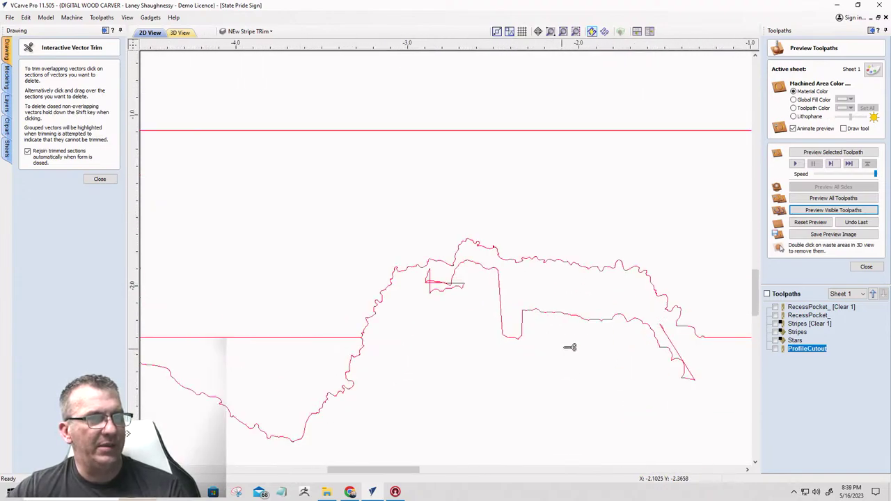
- Trim the inner loop, the stray artifact loop and the dipping curve piece, then close the trim tool
click(582, 317)
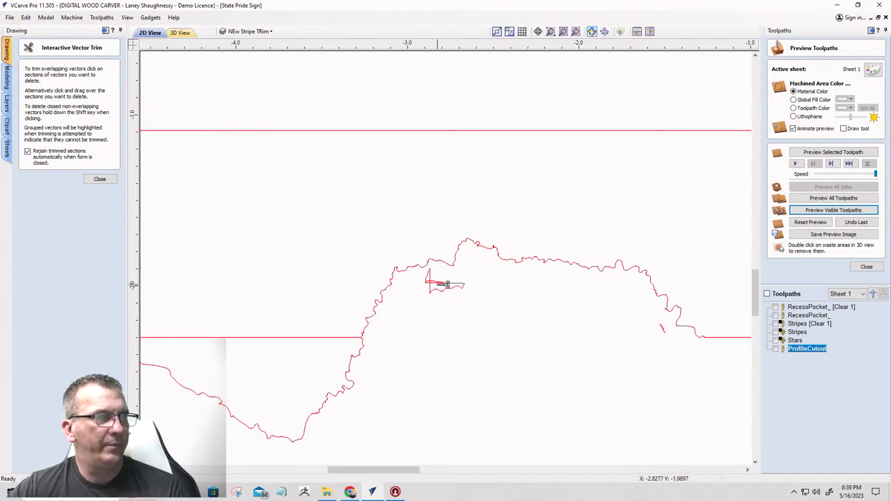
click(447, 285)
click(430, 285)
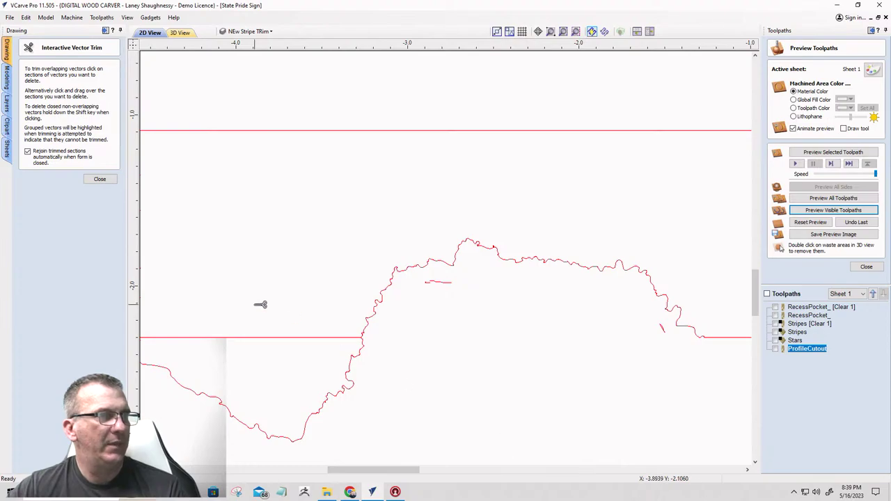
scroll(369, 369, down, 4)
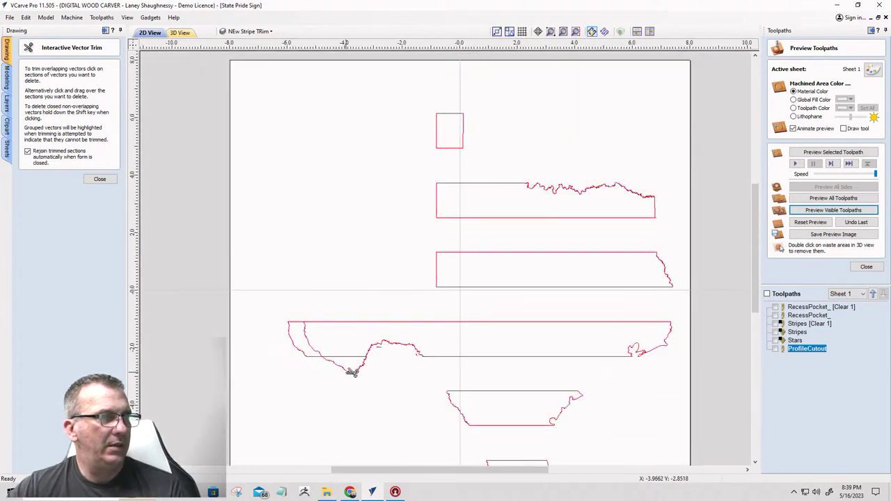
click(353, 371)
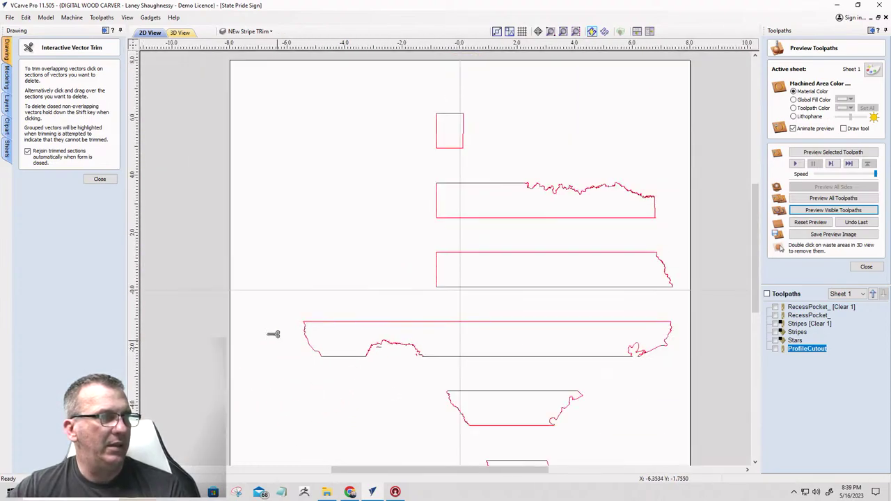
click(99, 179)
- Marquee-select the three tiny stray vectors and delete them
scroll(469, 408, up, 5)
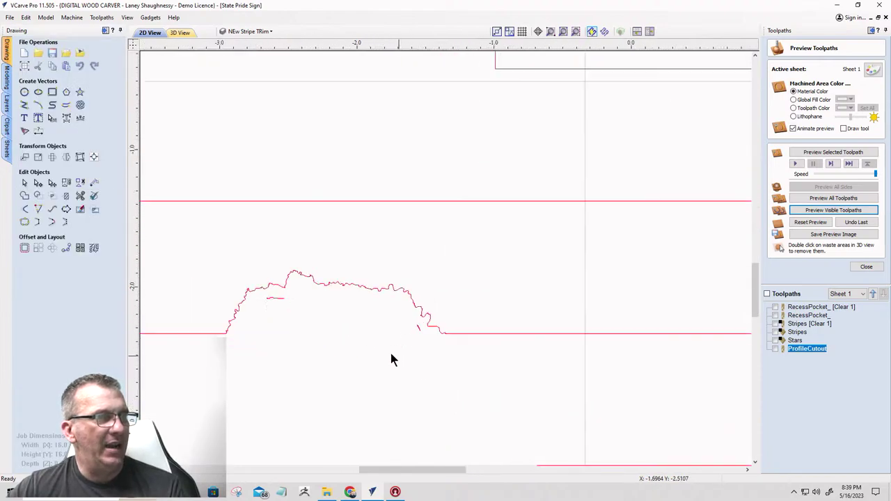
drag(199, 270, 444, 347)
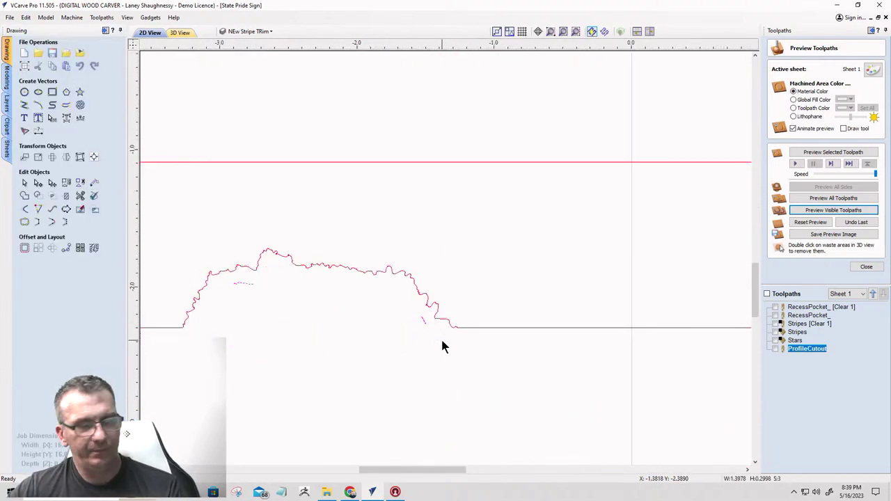
key(Delete)
scroll(441, 337, down, 8)
scroll(460, 363, up, 5)
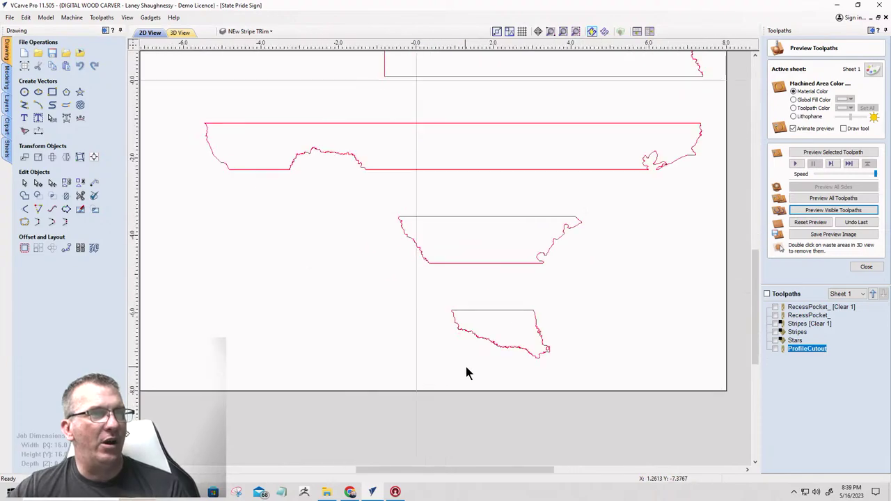
scroll(467, 374, up, 2)
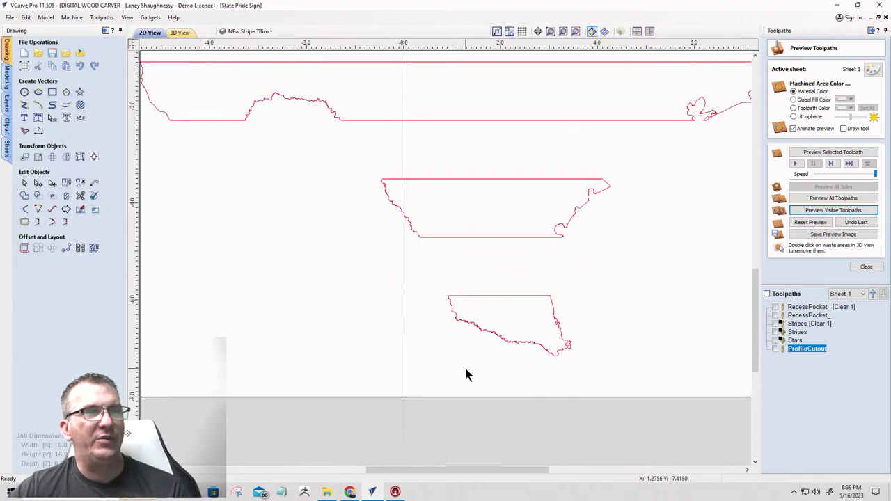
- Unpin the Drawing panel and turn on the STATE layer to show the Texas outline
click(105, 31)
scroll(404, 282, down, 4)
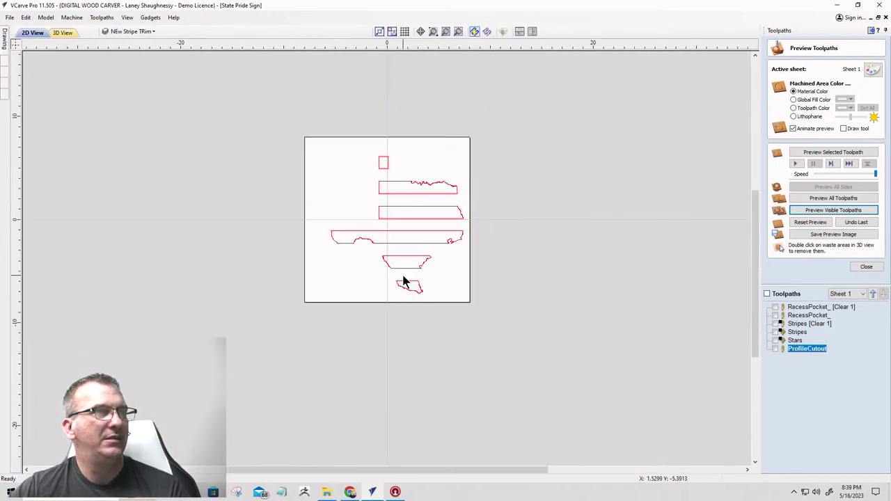
click(126, 32)
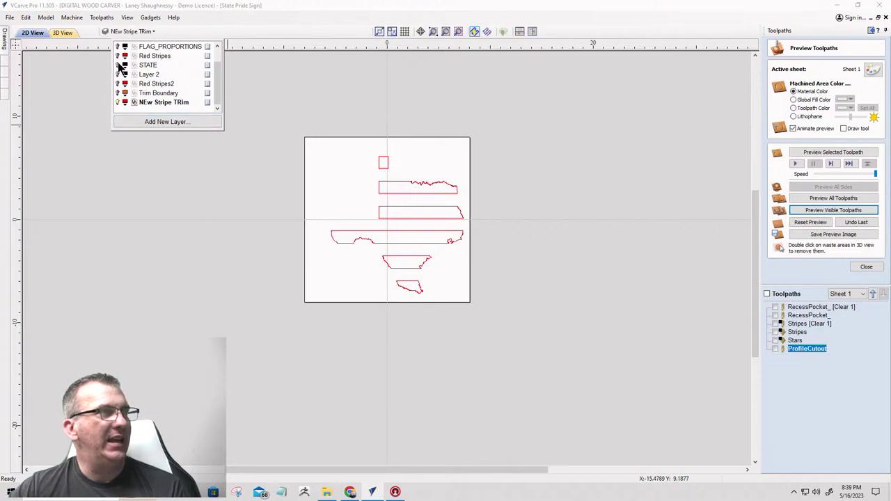
click(119, 65)
scroll(438, 254, up, 5)
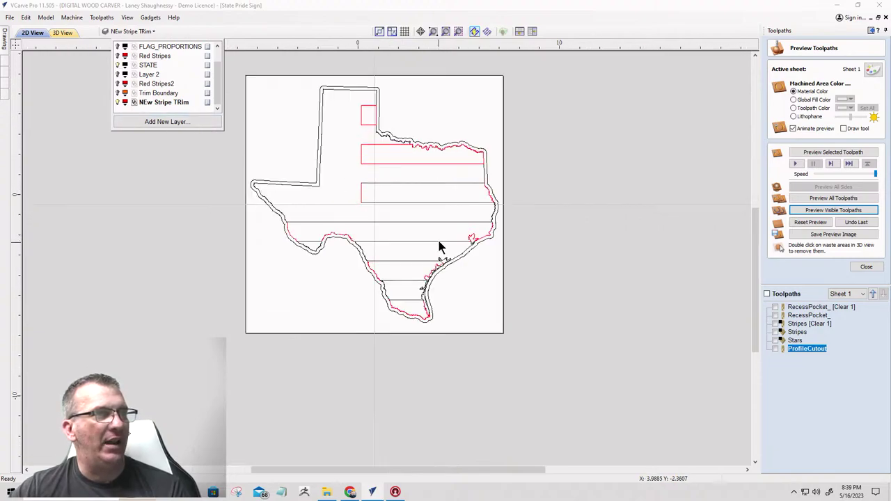
scroll(450, 244, down, 4)
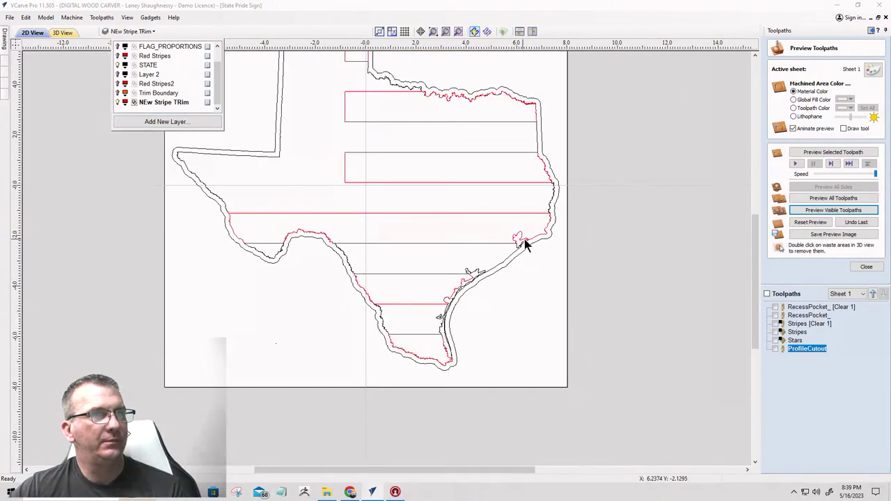
scroll(523, 243, up, 6)
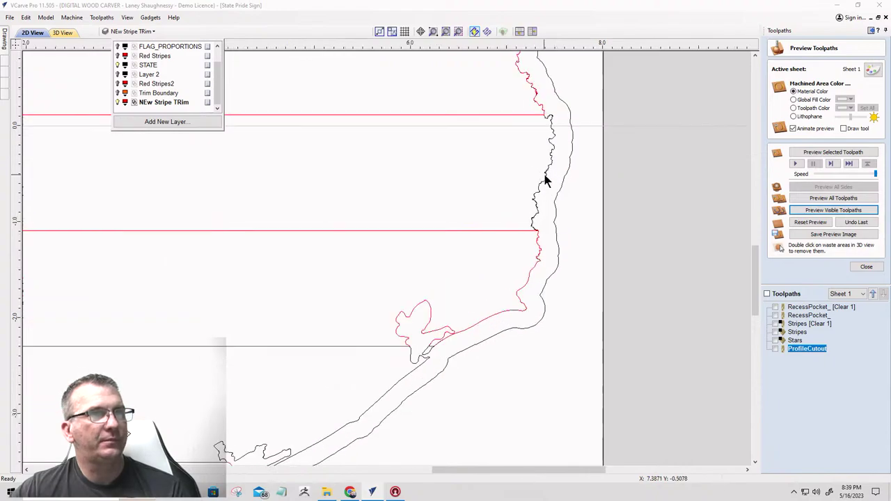
- Select the Texas state outline and inspect how the trimmed stripes fit inside it
click(541, 172)
scroll(564, 218, down, 5)
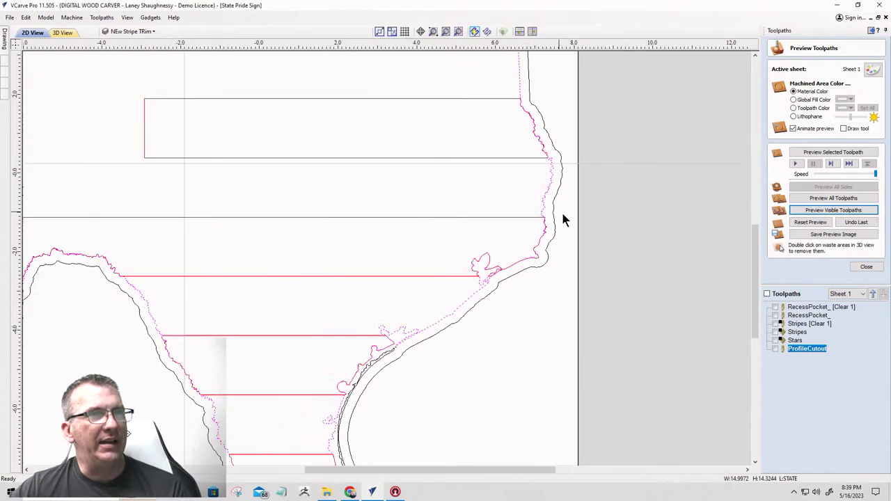
scroll(508, 160, up, 4)
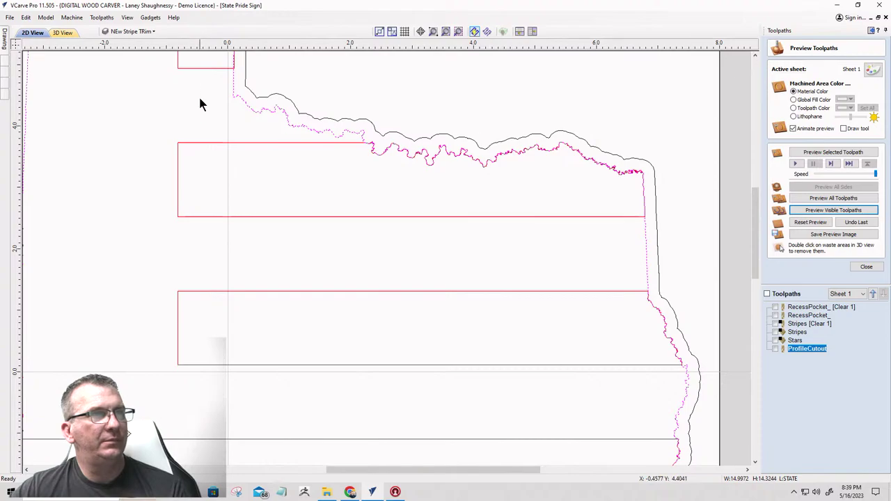
scroll(358, 155, down, 4)
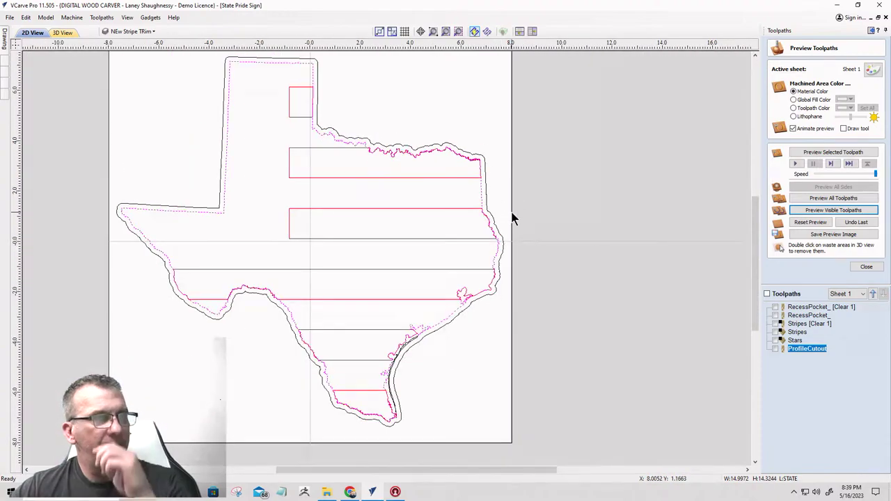
scroll(479, 194, up, 4)
scroll(481, 193, down, 3)
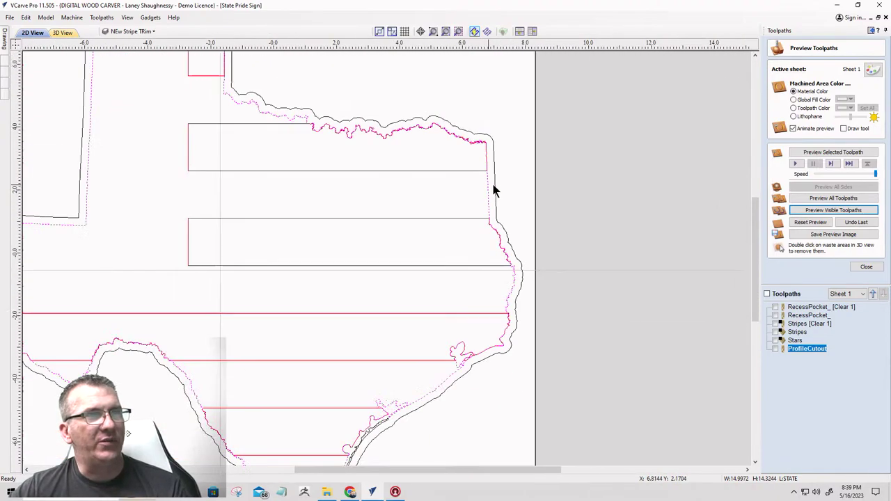
scroll(448, 209, down, 4)
scroll(424, 225, up, 4)
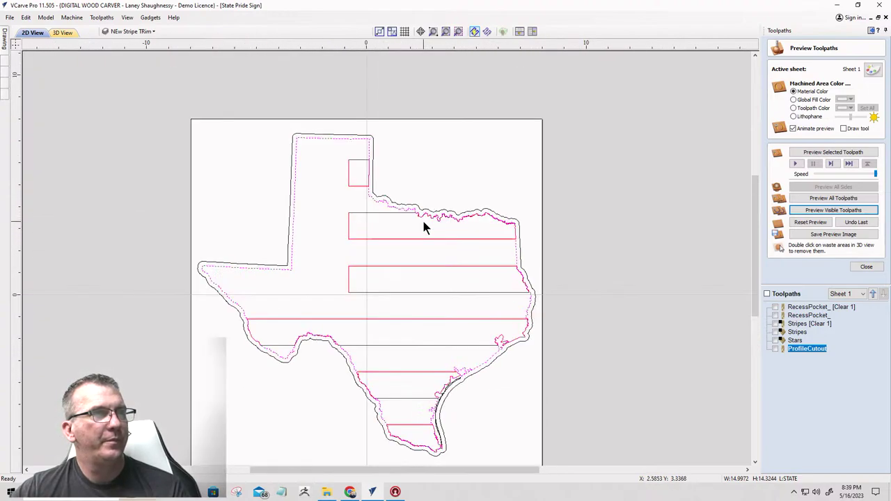
scroll(432, 220, down, 4)
scroll(432, 220, down, 1)
scroll(382, 244, up, 4)
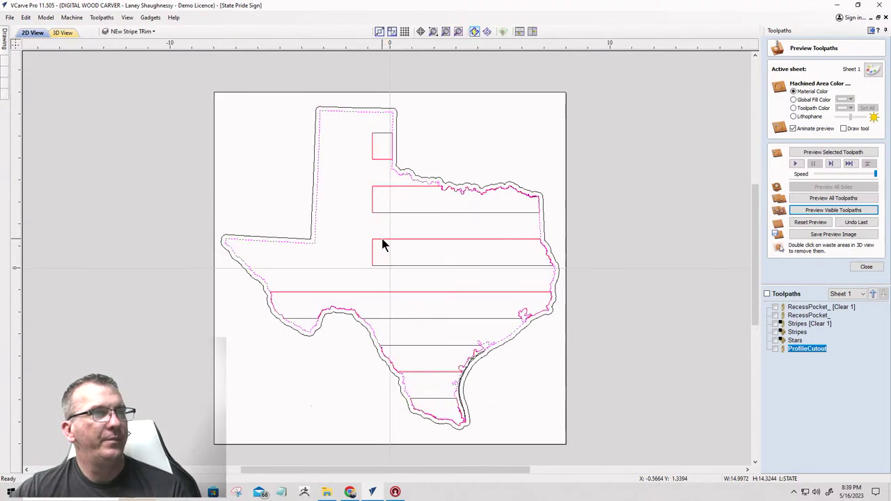
scroll(418, 166, down, 1)
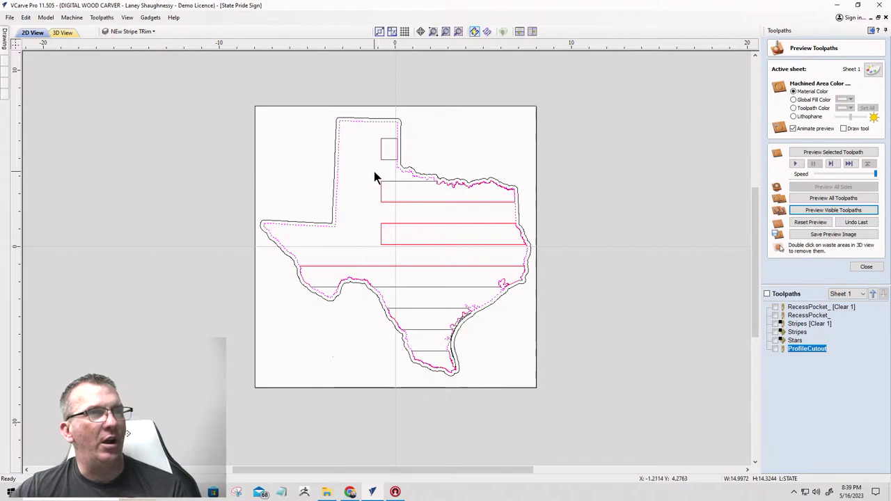
- Edit the Stripes toolpath, selecting the stripe vectors without the western Texas outline
double_click(794, 333)
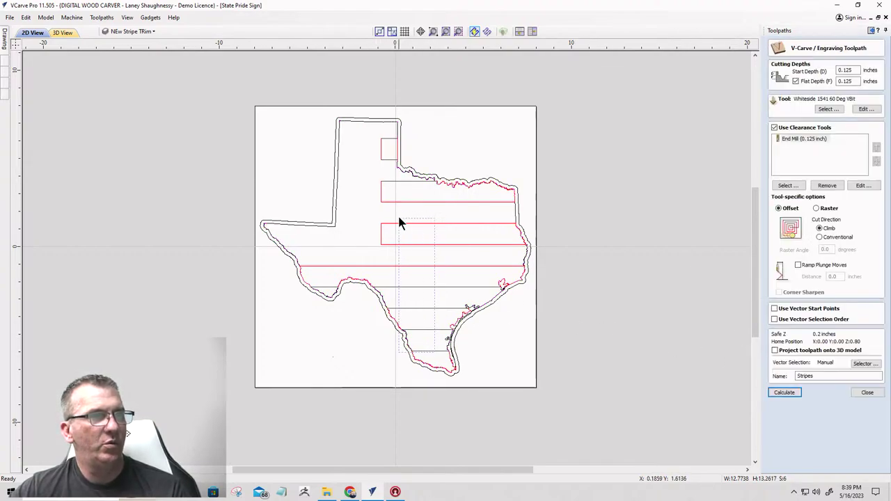
click(410, 181)
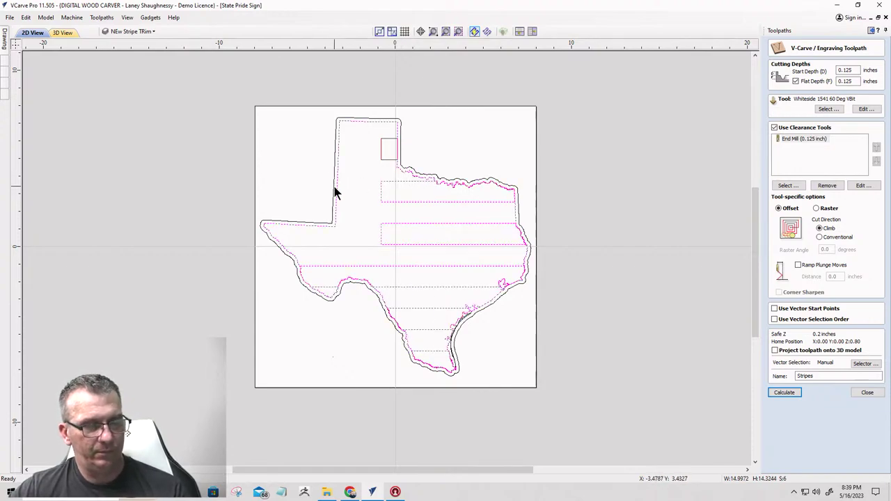
ctrl+click(338, 194)
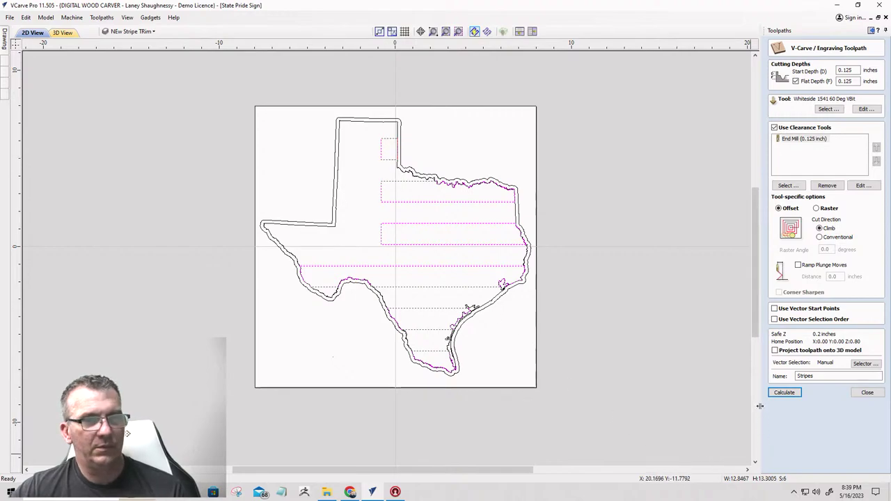
- Calculate the Stripes V-carve toolpath, dismiss the open-vectors warning, and select all open vectors
click(777, 392)
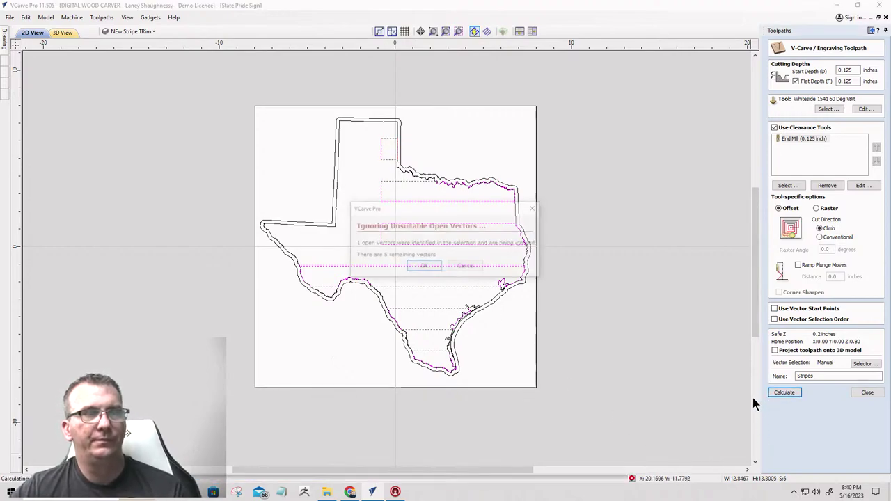
click(464, 268)
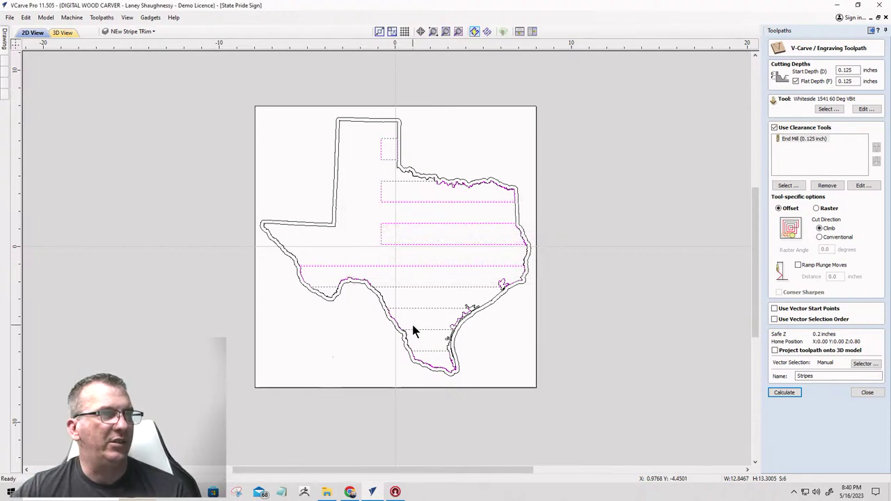
right_click(421, 259)
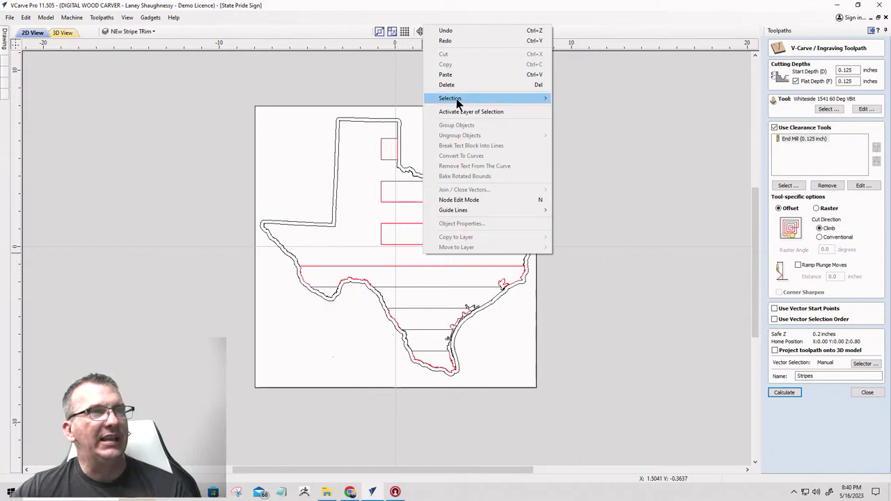
mouse_move(460, 102)
click(572, 110)
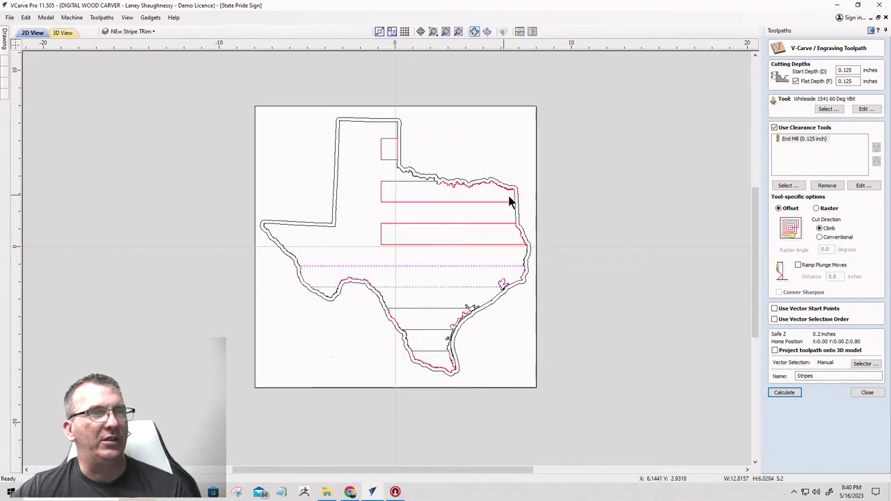
scroll(462, 272, up, 2)
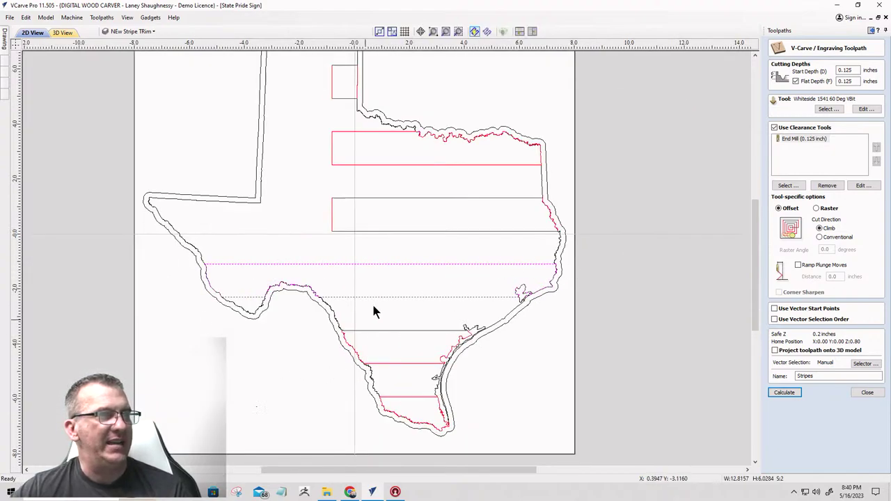
- Open Join Vectors and hide the STATE layer's Texas outline
mouse_move(2, 50)
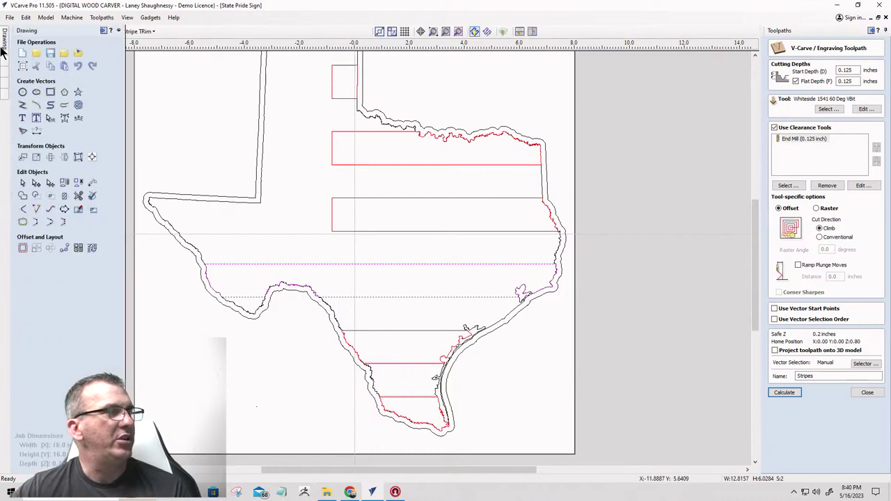
click(22, 209)
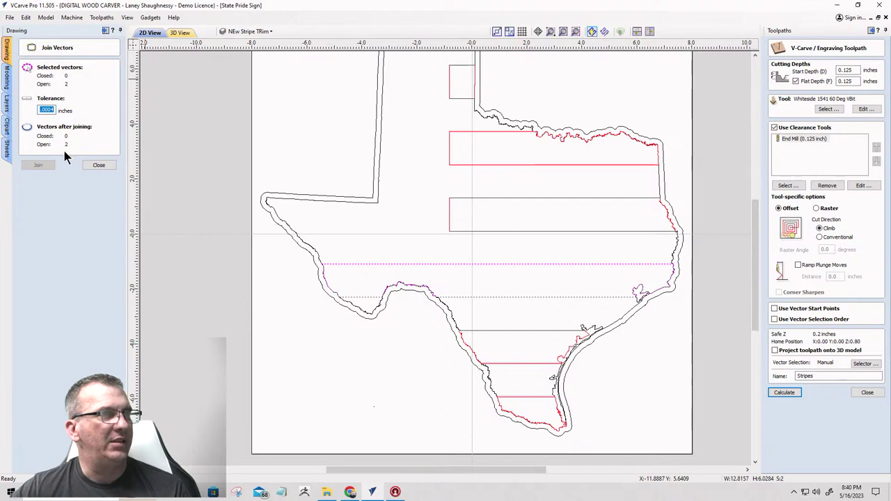
click(242, 32)
click(235, 65)
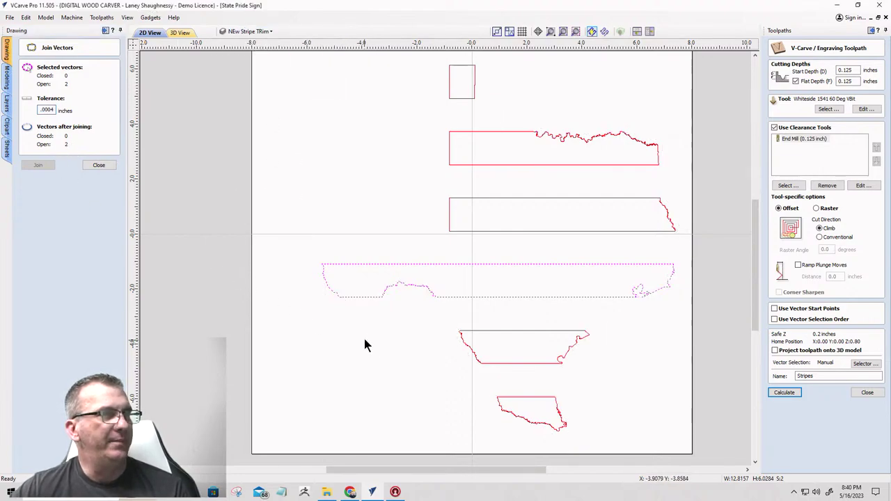
- Select the open middle red stripe curve, then close the Join Vectors form
scroll(363, 336, up, 4)
scroll(435, 232, up, 10)
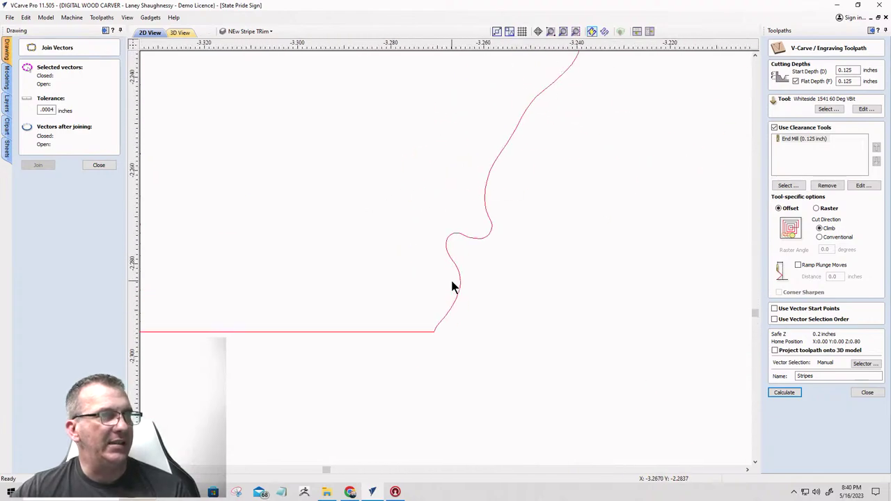
scroll(395, 369, down, 3)
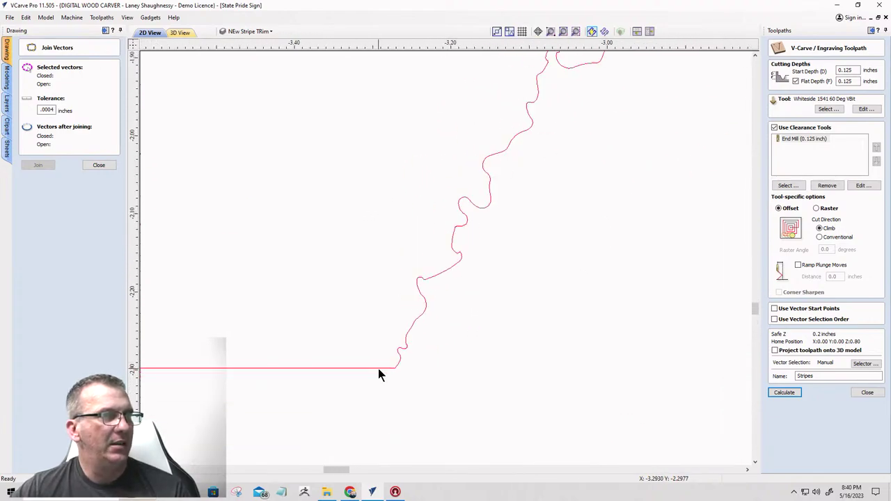
click(378, 368)
scroll(379, 368, down, 12)
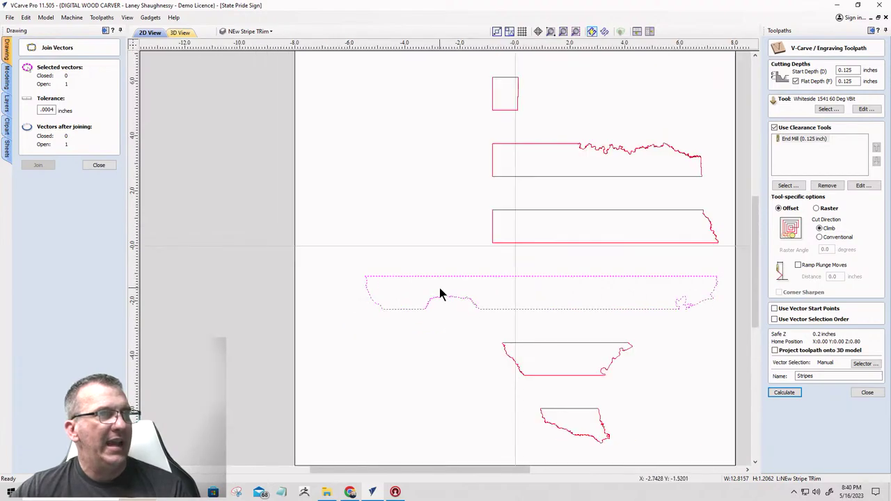
scroll(362, 287, up, 8)
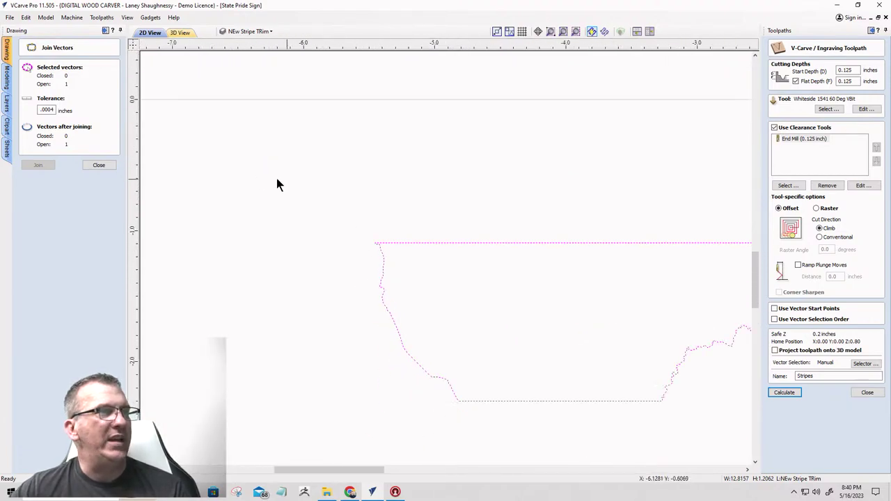
click(99, 166)
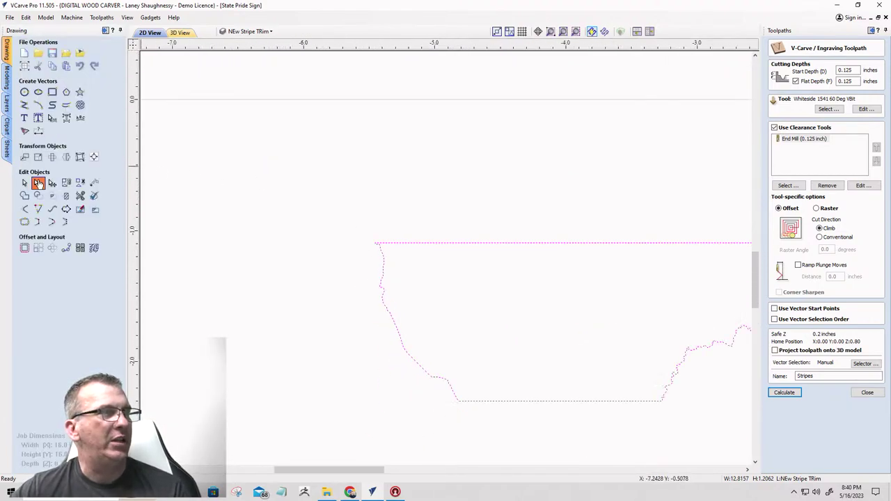
- Show the middle stripe curve's editable nodes in Node Edit
click(38, 182)
scroll(418, 423, down, 6)
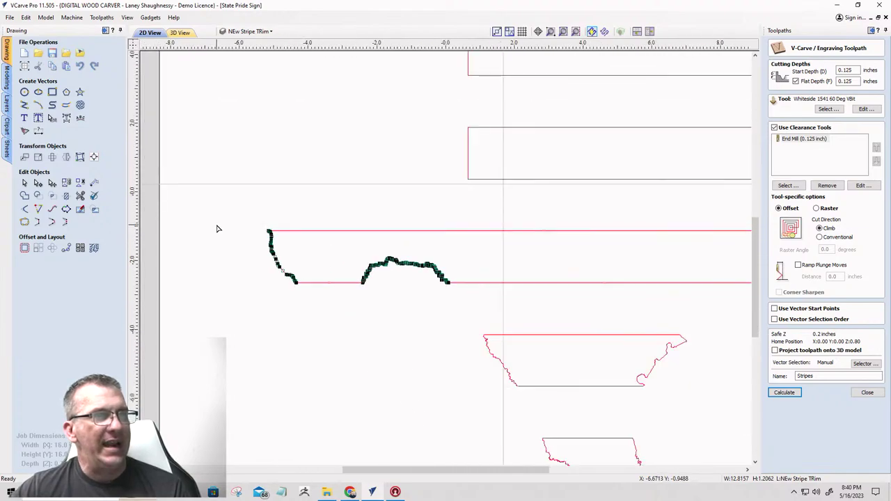
scroll(706, 271, up, 6)
scroll(673, 137, down, 2)
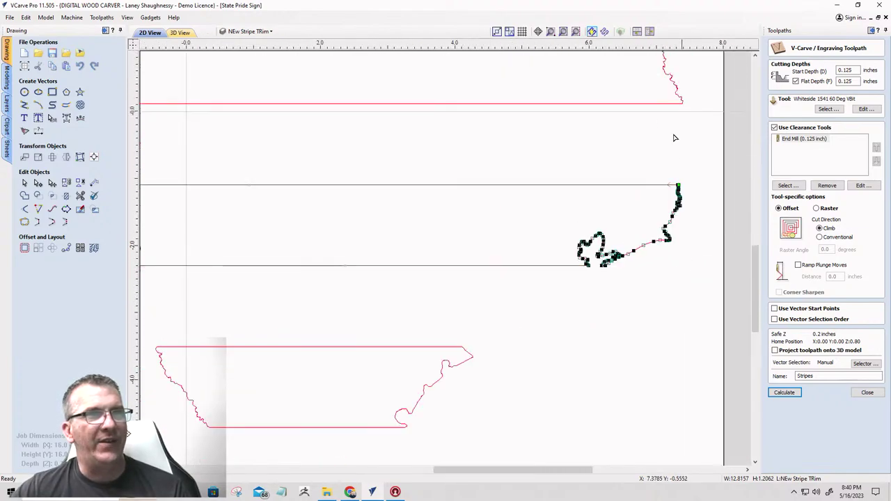
scroll(679, 184, up, 8)
scroll(655, 225, up, 10)
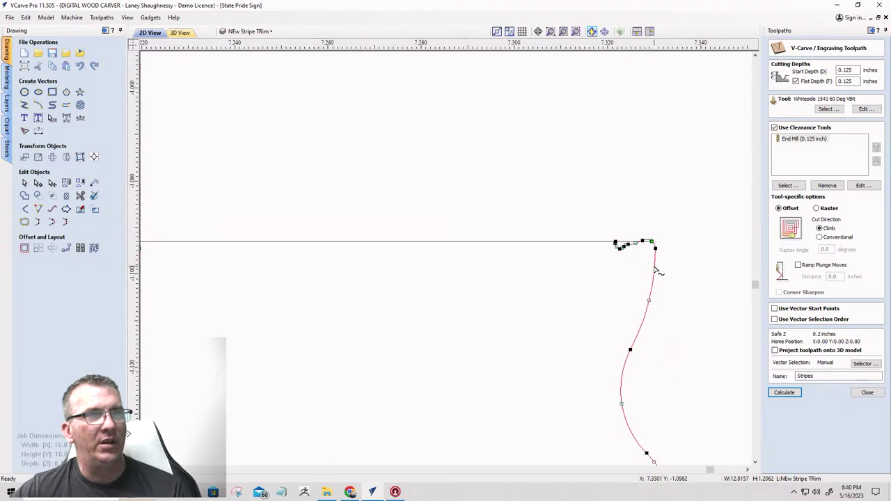
scroll(437, 249, down, 2)
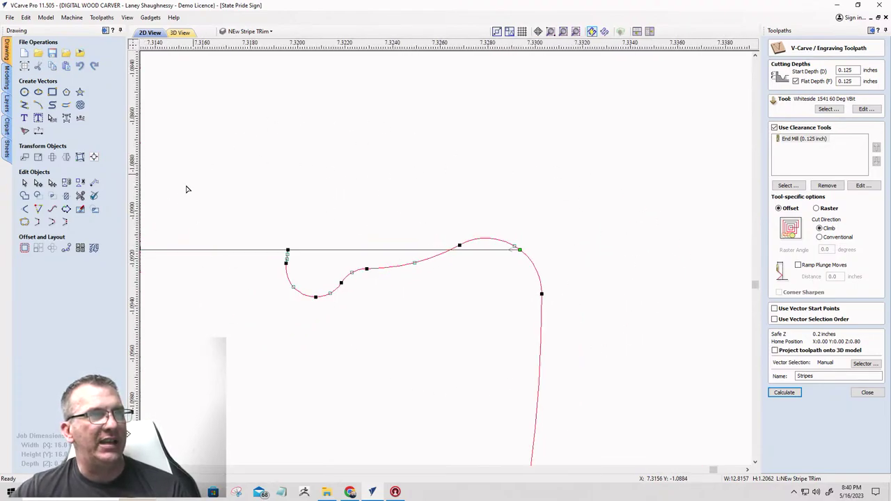
- Trim the stray line and overlapping coastline loop, undoing one wrong trim
click(80, 196)
click(502, 251)
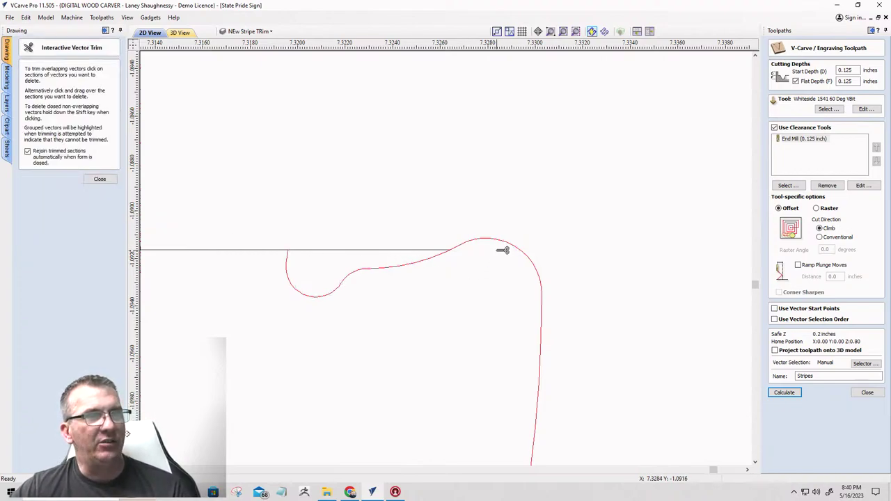
click(391, 250)
key(ctrl+z)
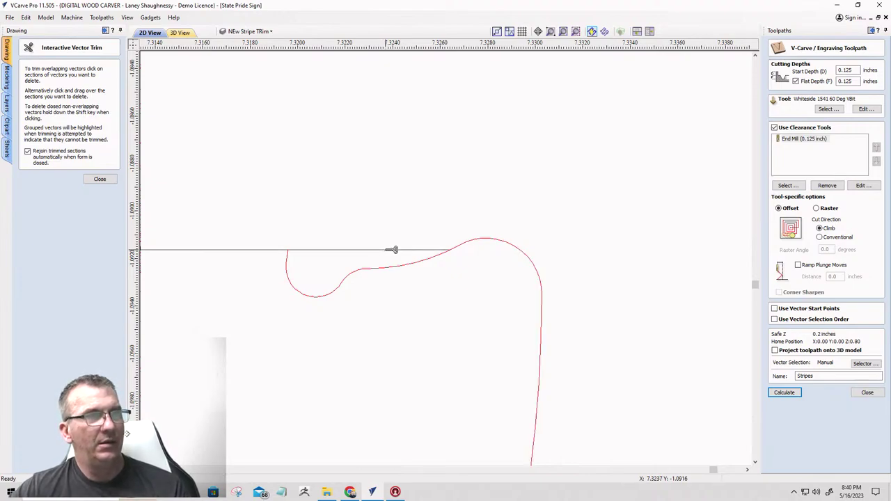
click(395, 268)
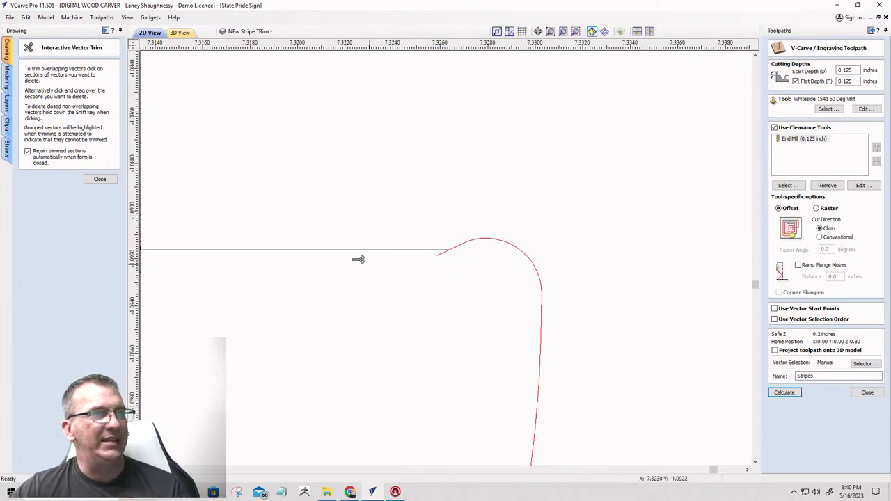
click(97, 180)
- Select all remaining open vectors and zoom in on the one still open
scroll(606, 225, down, 10)
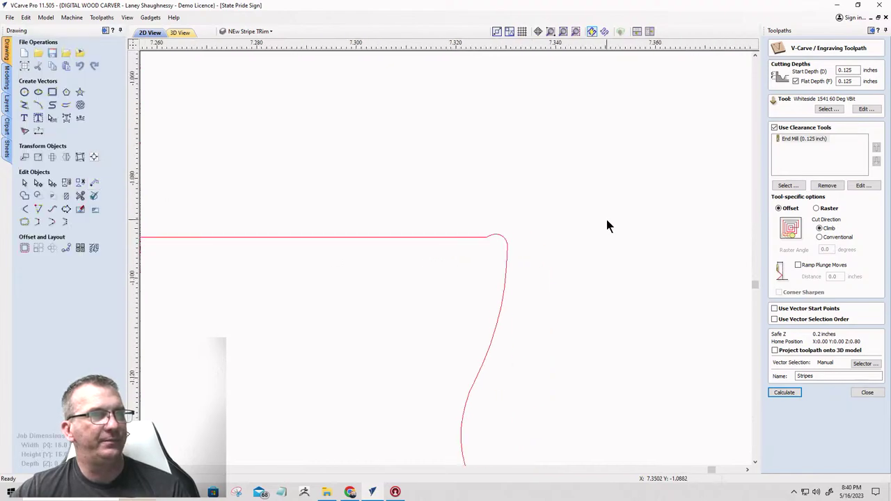
right_click(322, 189)
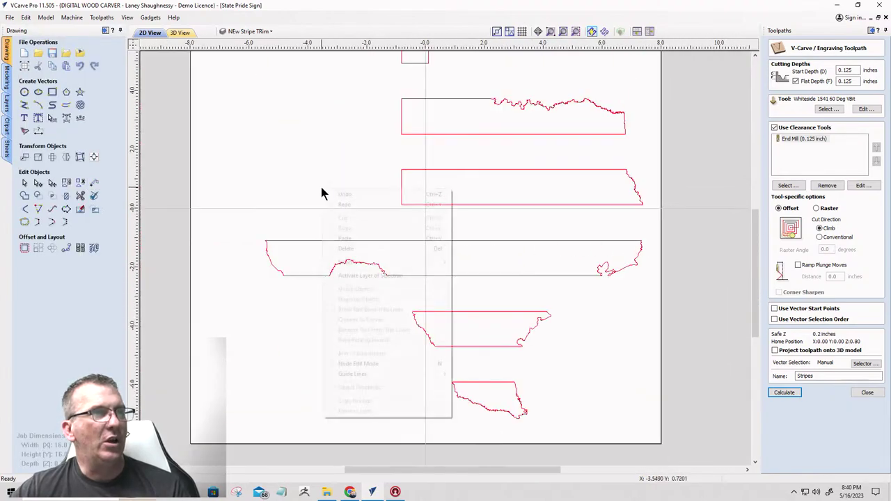
mouse_move(345, 262)
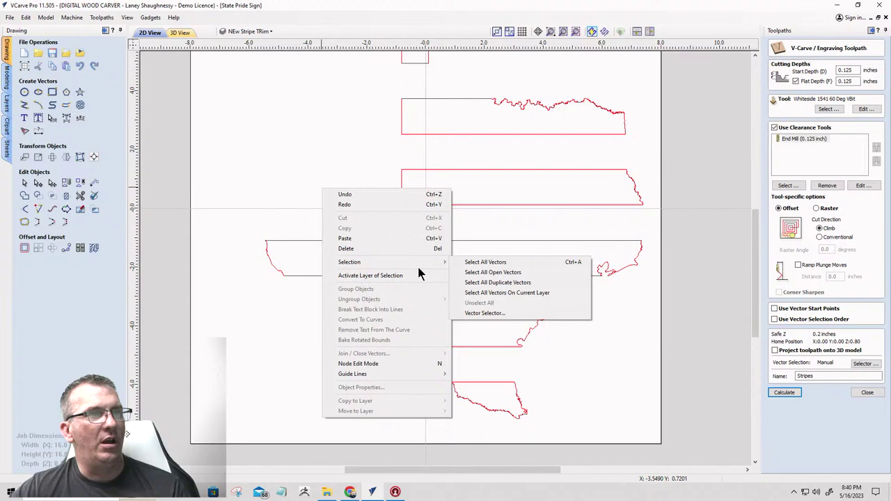
click(472, 272)
scroll(465, 273, down, 6)
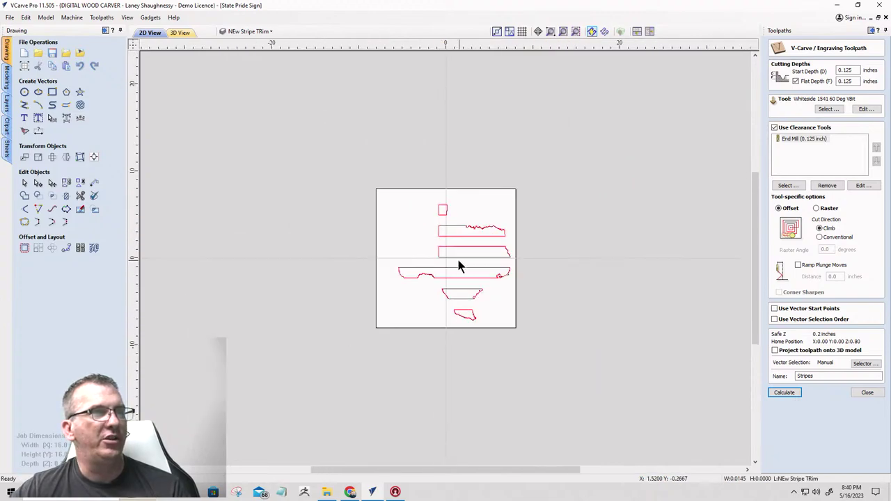
scroll(422, 257, up, 6)
scroll(353, 330, up, 5)
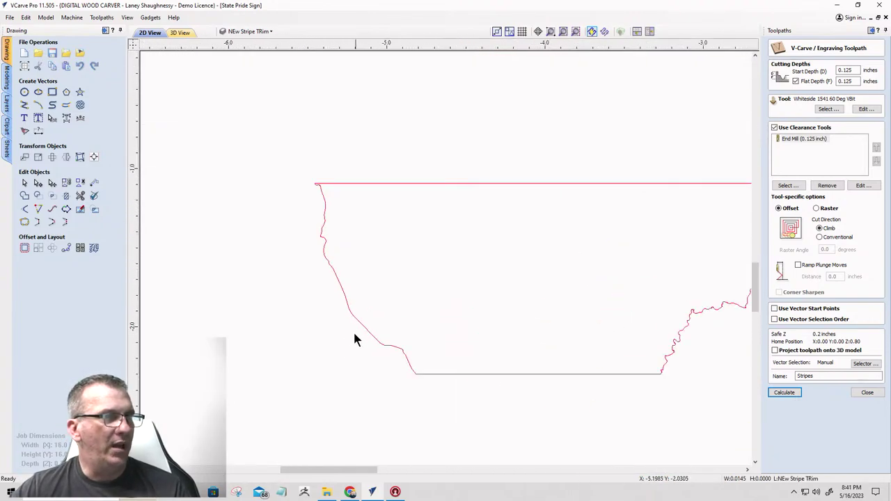
scroll(278, 183, down, 2)
scroll(280, 174, down, 1)
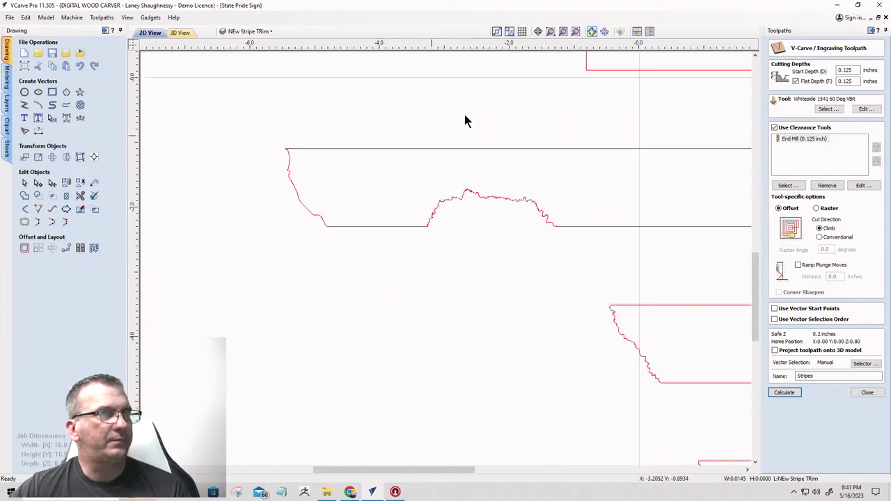
click(577, 33)
scroll(488, 105, down, 2)
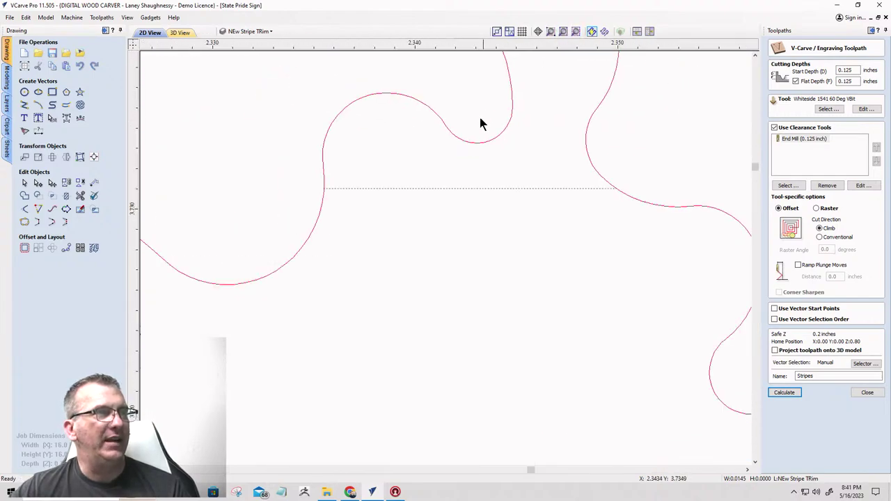
scroll(453, 202, down, 12)
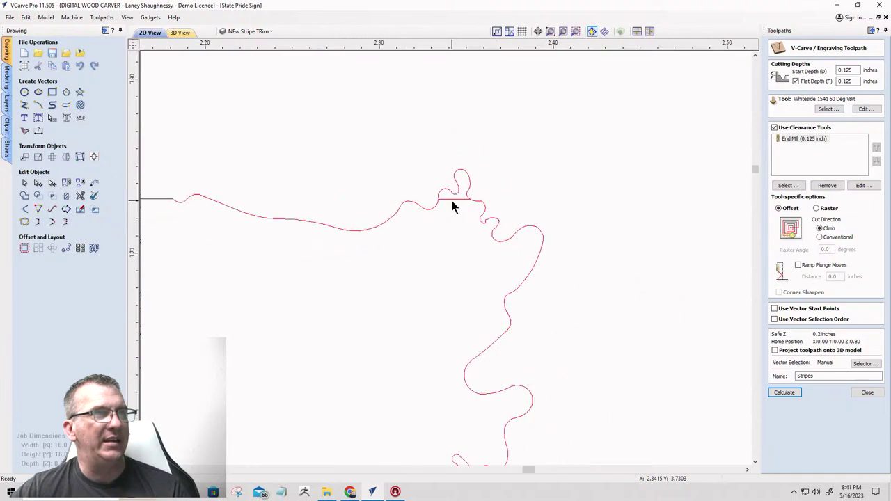
scroll(454, 204, down, 2)
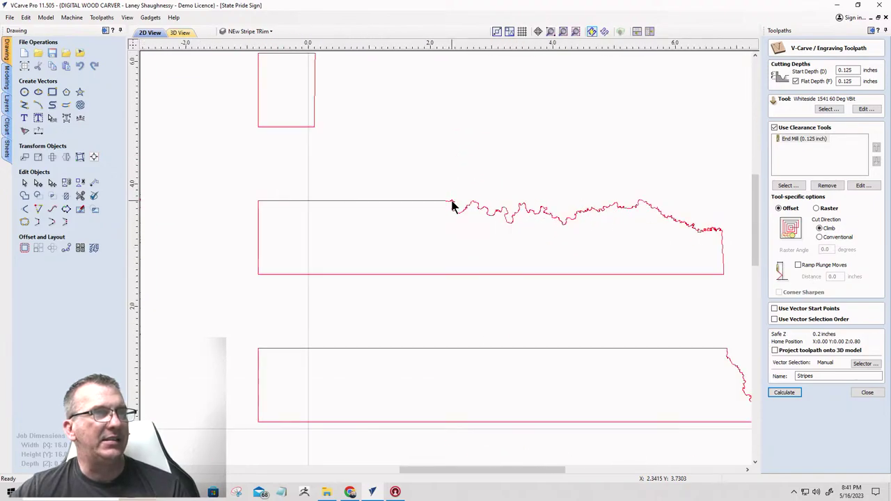
scroll(457, 202, up, 15)
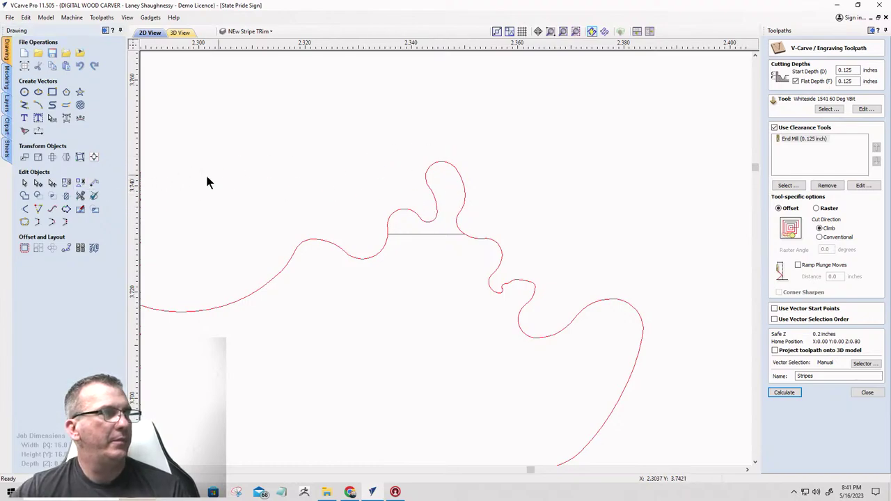
- Trim the small top loop off the middle stripe, then open the layer list
click(80, 196)
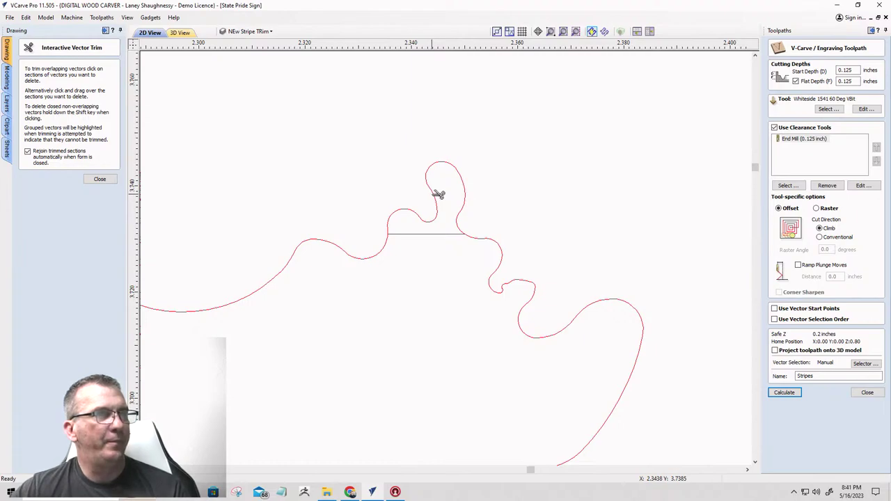
click(438, 195)
click(99, 179)
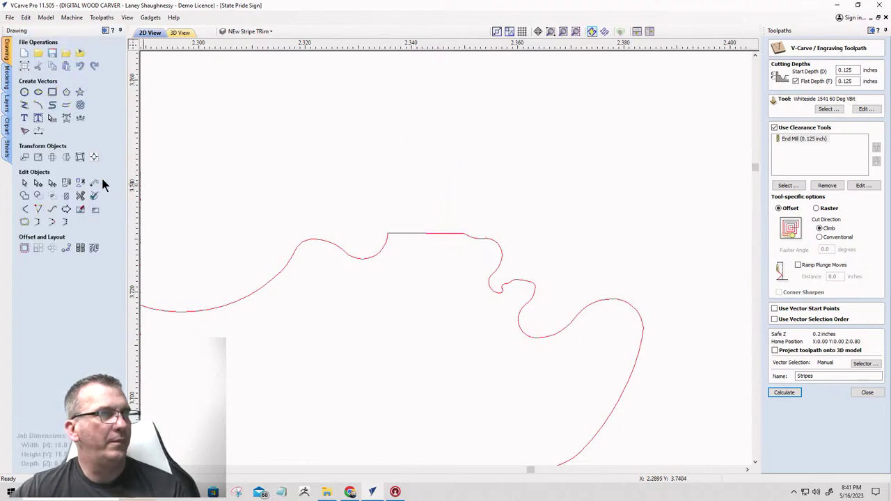
scroll(394, 213, down, 10)
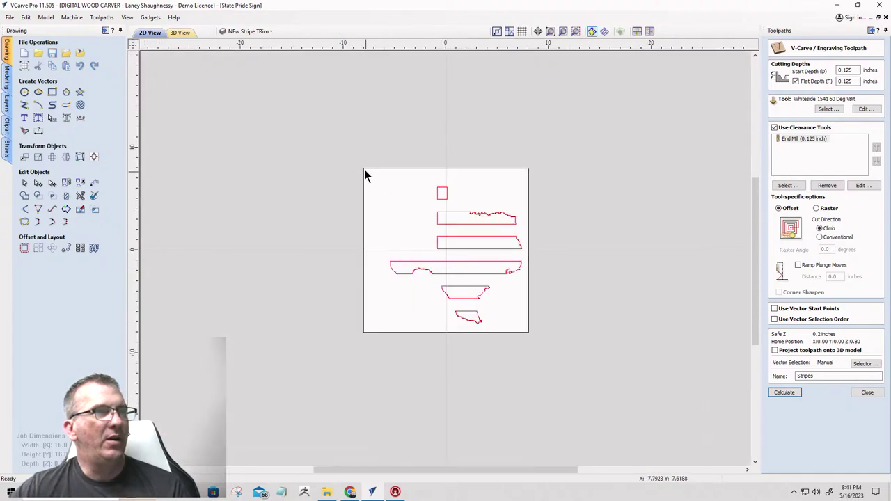
click(237, 32)
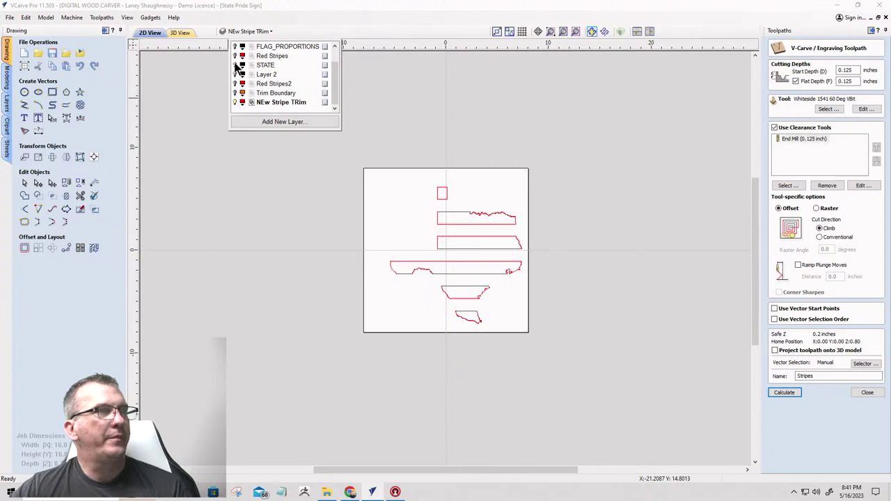
- Turn the STATE layer back on, select the trimmed stripe vectors, and calculate the Stripes toolpath
click(234, 64)
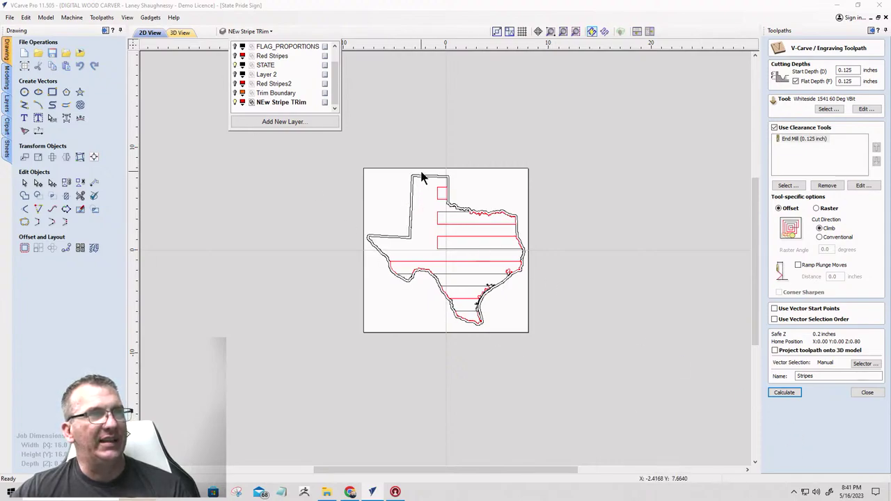
drag(421, 176, 533, 342)
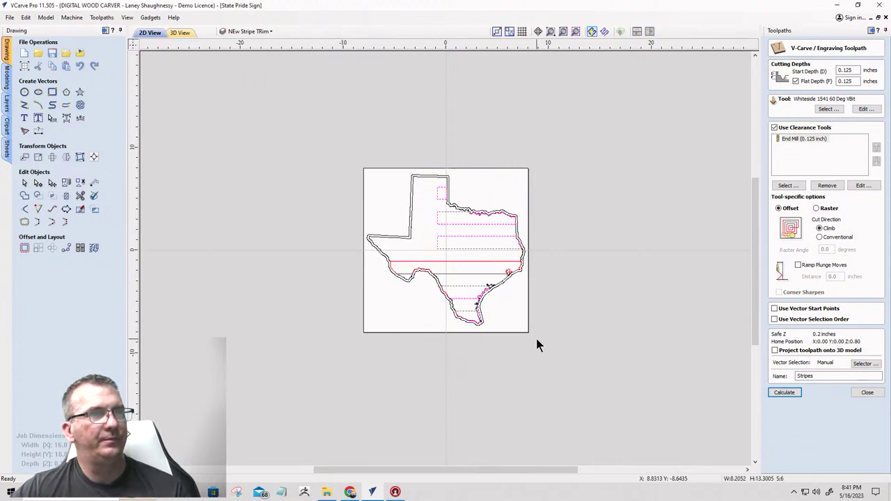
shift+click(404, 263)
scroll(483, 311, up, 5)
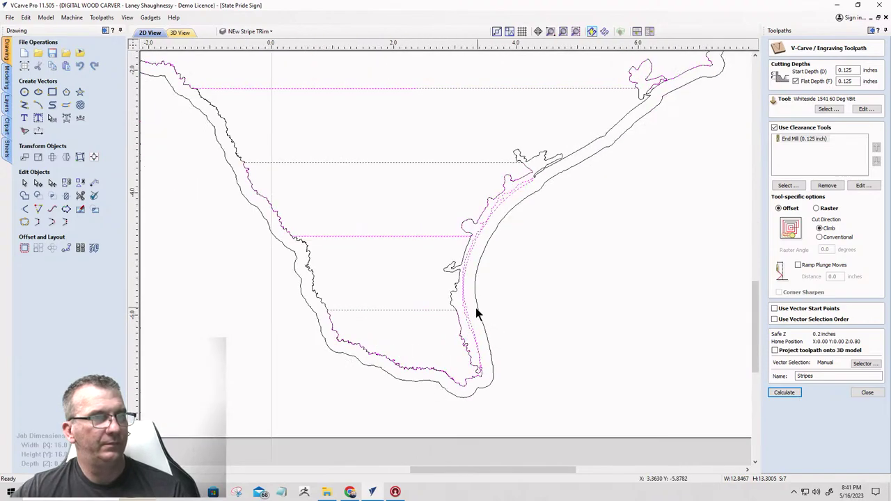
shift+click(464, 306)
scroll(478, 313, down, 2)
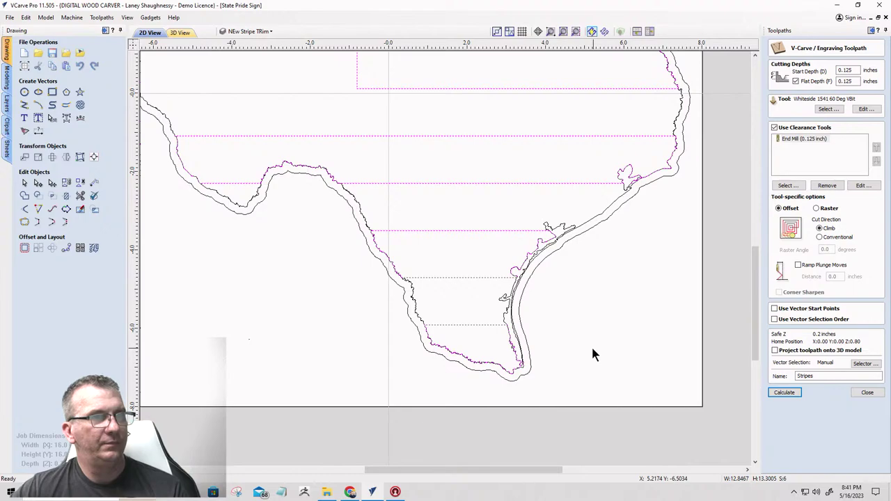
click(791, 395)
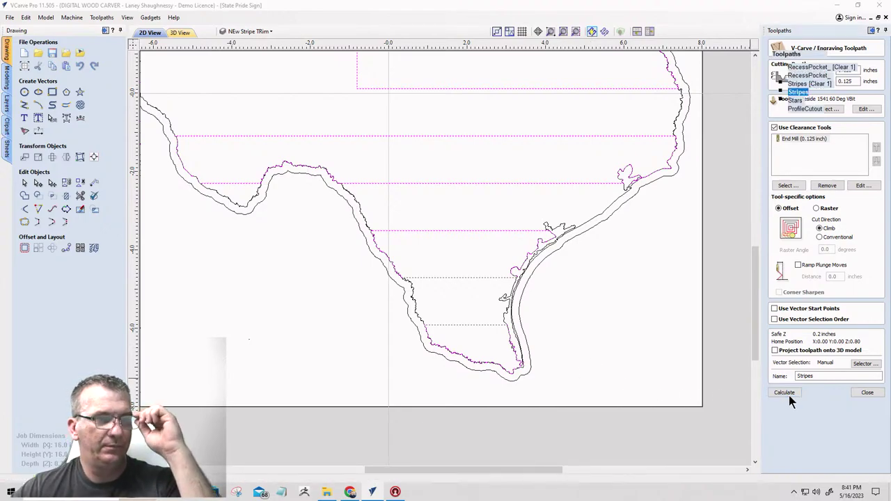
- Preview the visible toolpaths in 3D, orbit around the carved stripes, then return to 2D View
scroll(632, 248, up, 5)
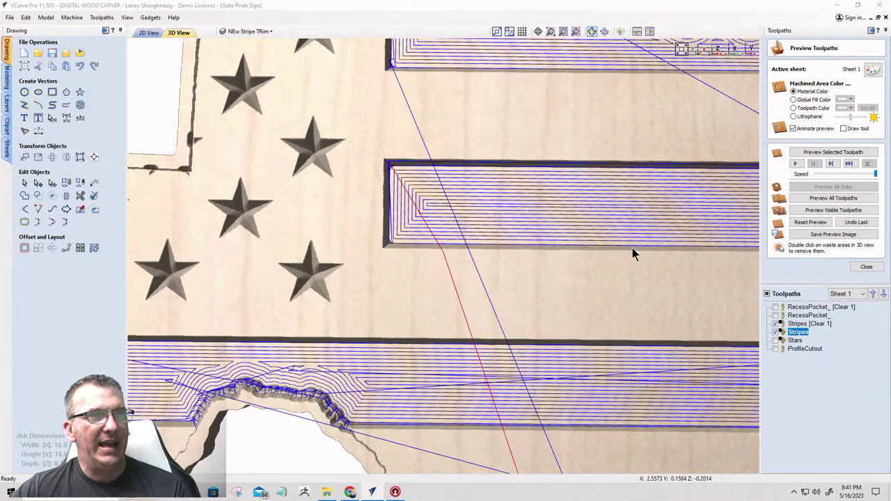
middle_drag(633, 253, 265, 325)
drag(477, 312, 453, 311)
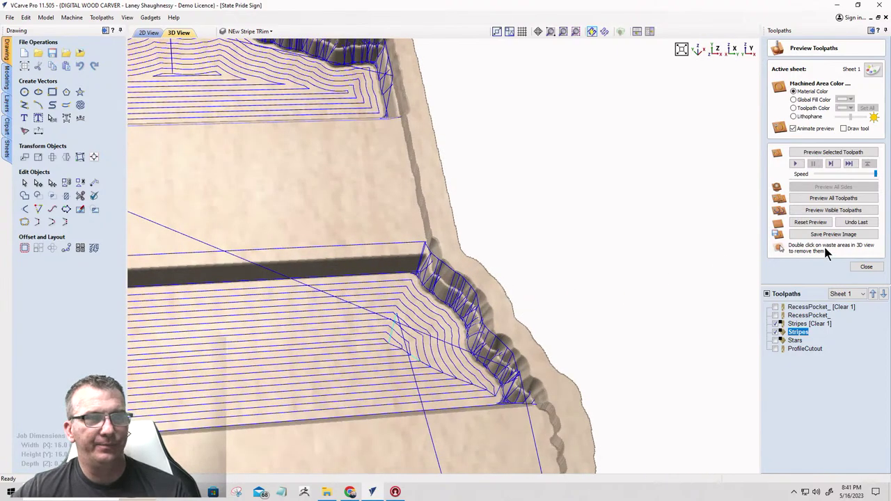
click(828, 211)
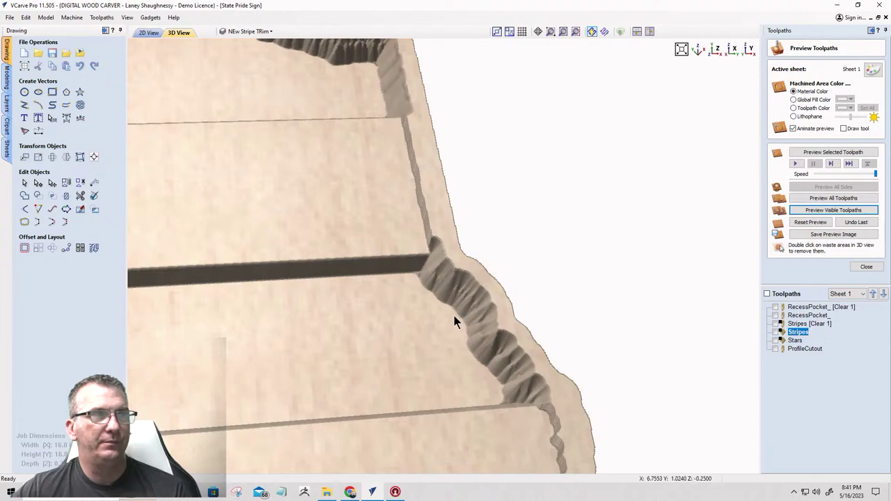
drag(454, 316, 461, 285)
drag(419, 167, 368, 139)
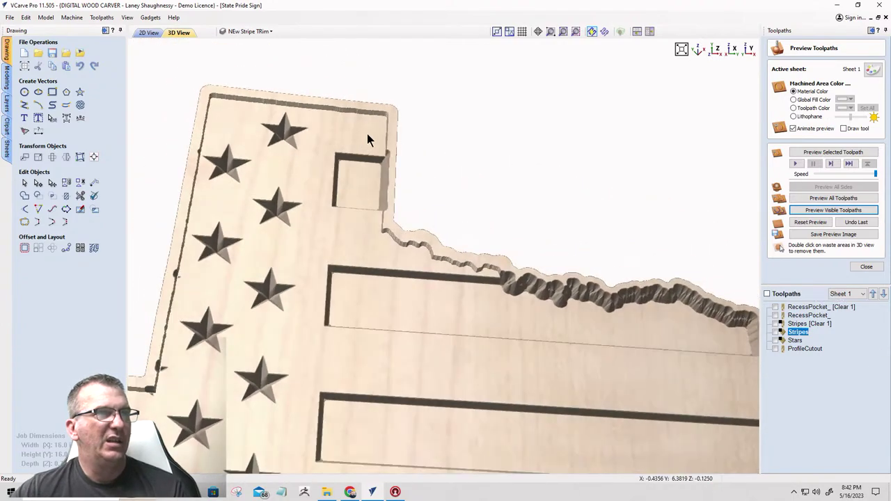
click(149, 32)
scroll(472, 189, down, 4)
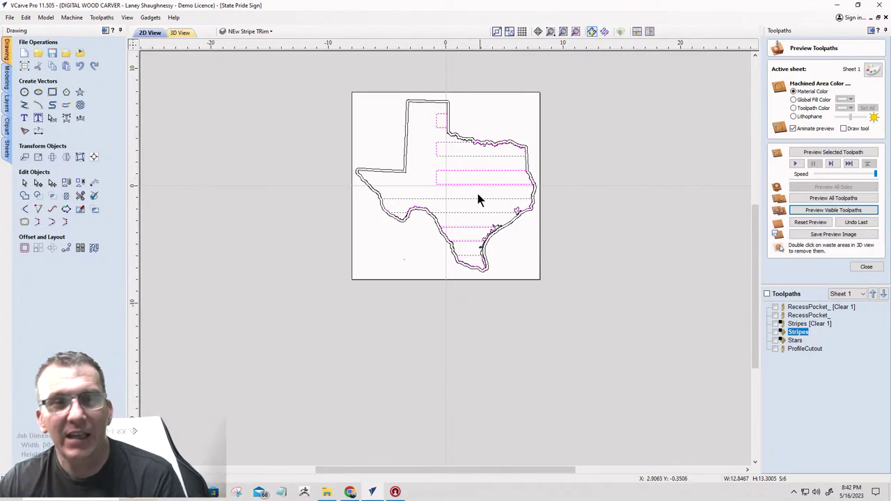
- Inspect the stripe ends at the coastline, select the Texas coastline, and switch to 3D View
scroll(500, 222, up, 5)
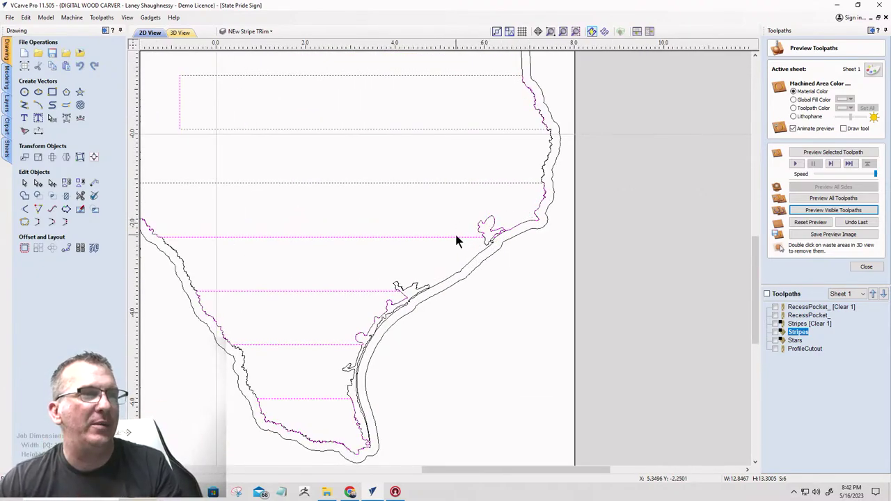
scroll(502, 228, up, 5)
scroll(503, 230, up, 3)
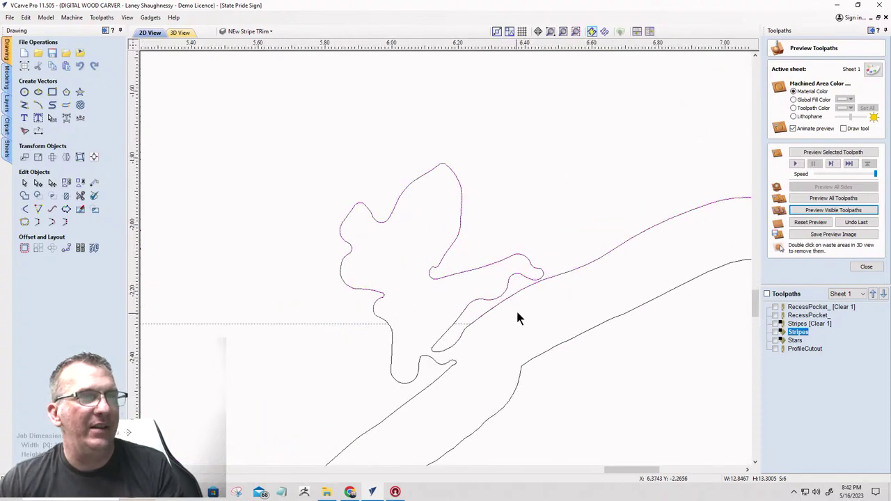
scroll(594, 259, down, 5)
scroll(522, 240, up, 5)
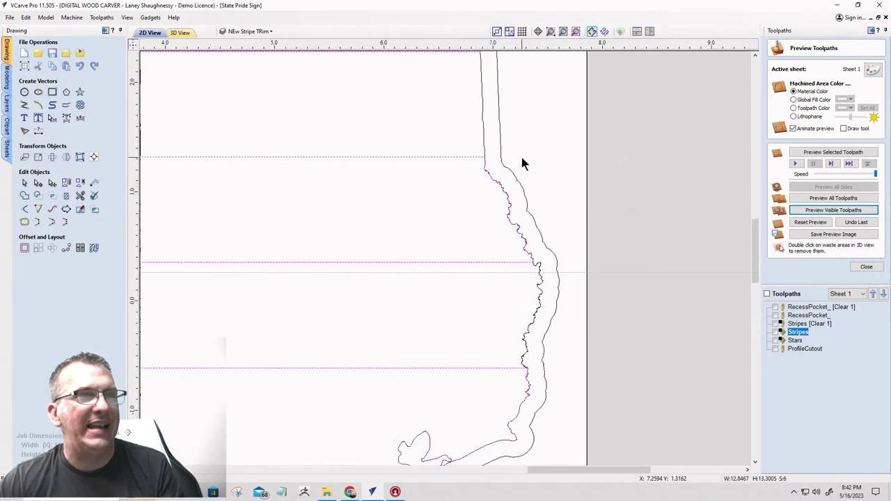
scroll(472, 179, down, 1)
scroll(509, 340, down, 2)
scroll(361, 188, down, 3)
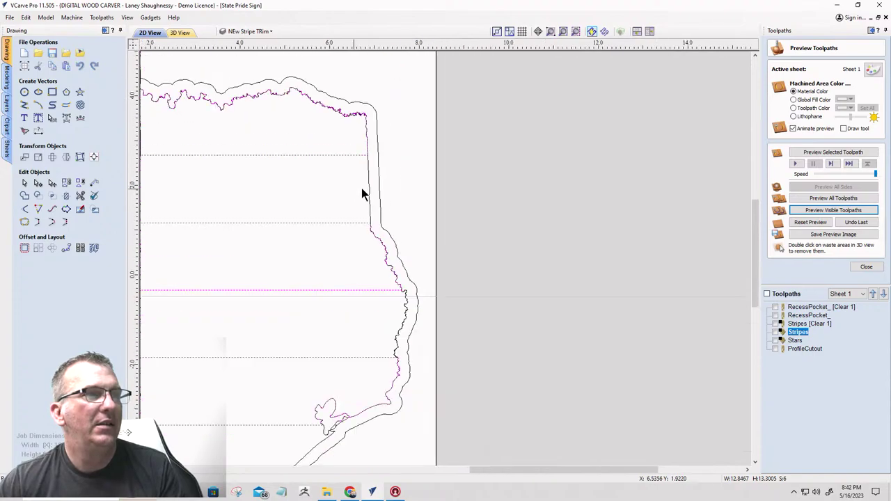
click(369, 194)
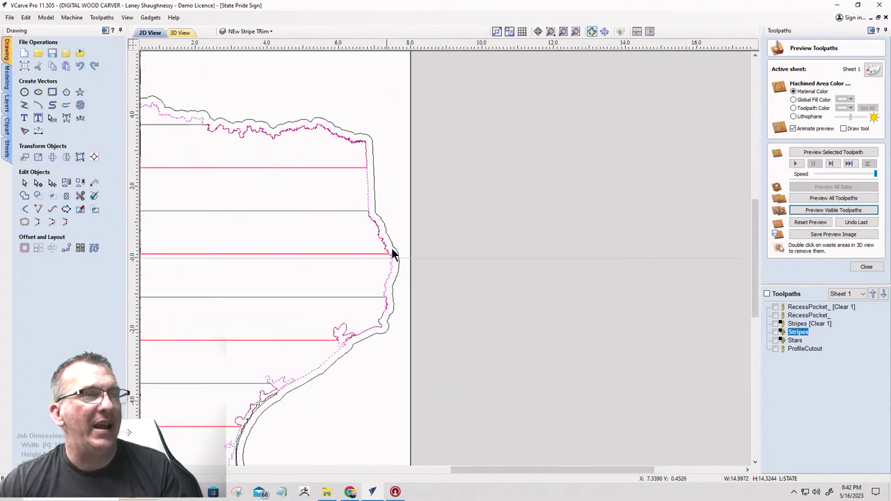
scroll(432, 328, down, 3)
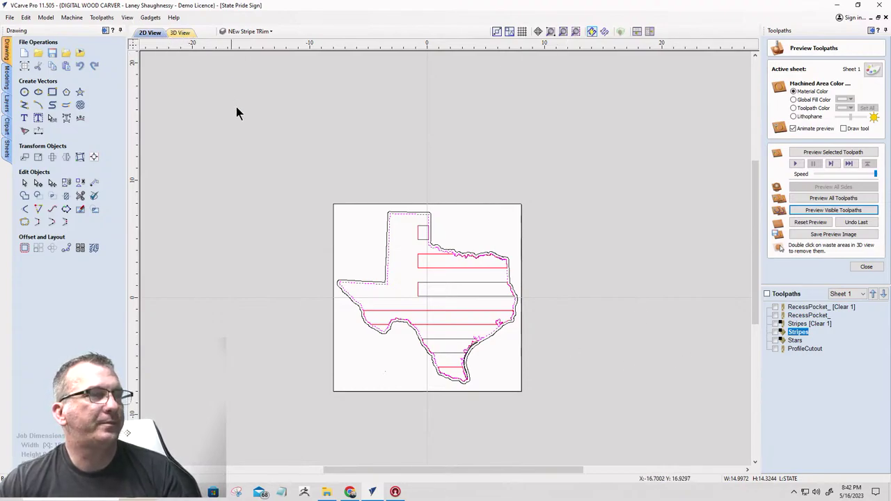
click(179, 32)
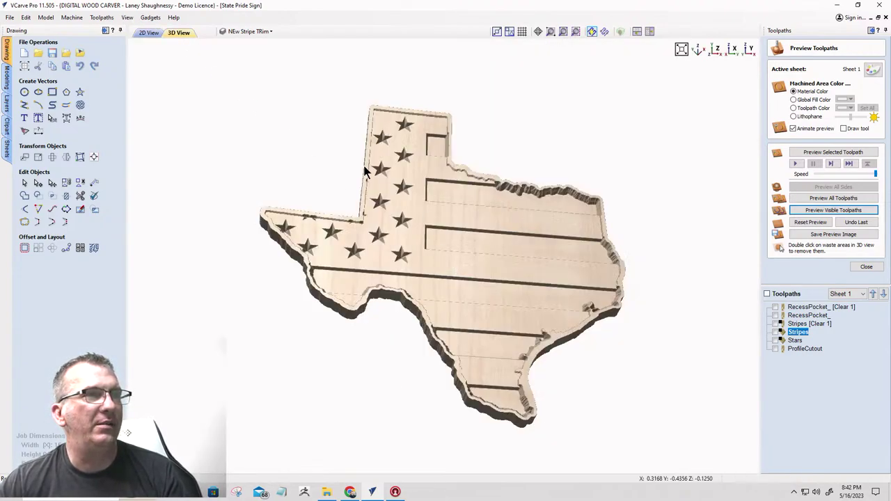
- Rotate the 3D sign, then reset the preview to a blank wooden board
drag(338, 171, 184, 416)
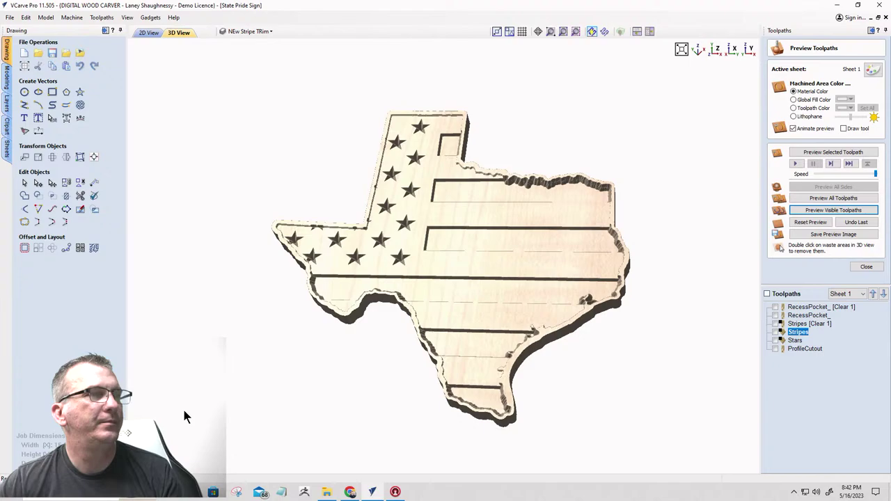
click(809, 222)
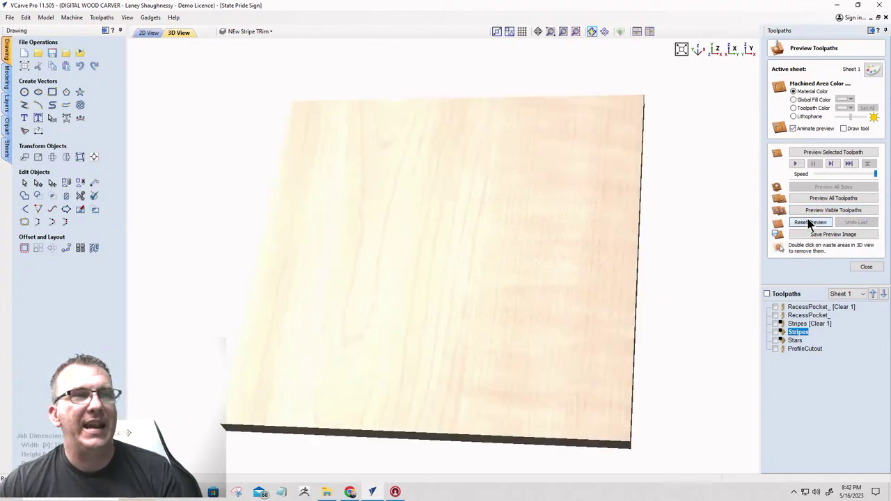
- Show the RecessPocket, Stripes, Stars and ProfileCutout toolpaths and preview all six together
click(775, 307)
click(775, 316)
click(776, 325)
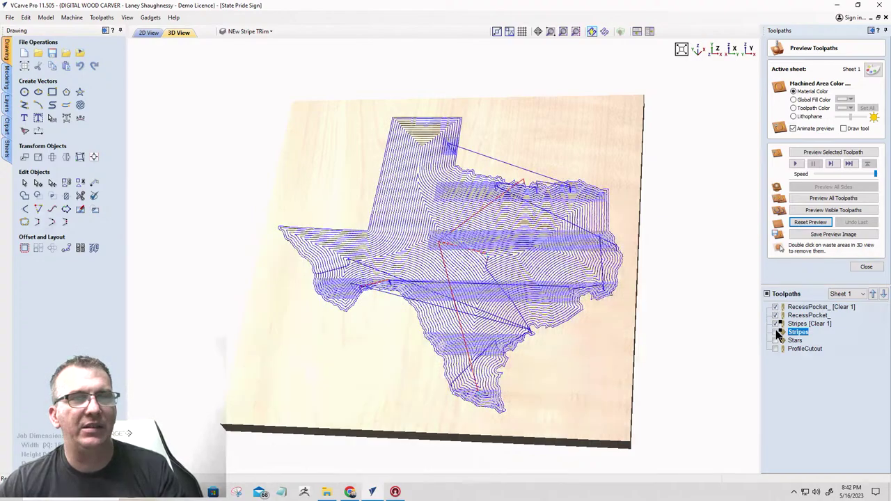
click(775, 332)
click(775, 340)
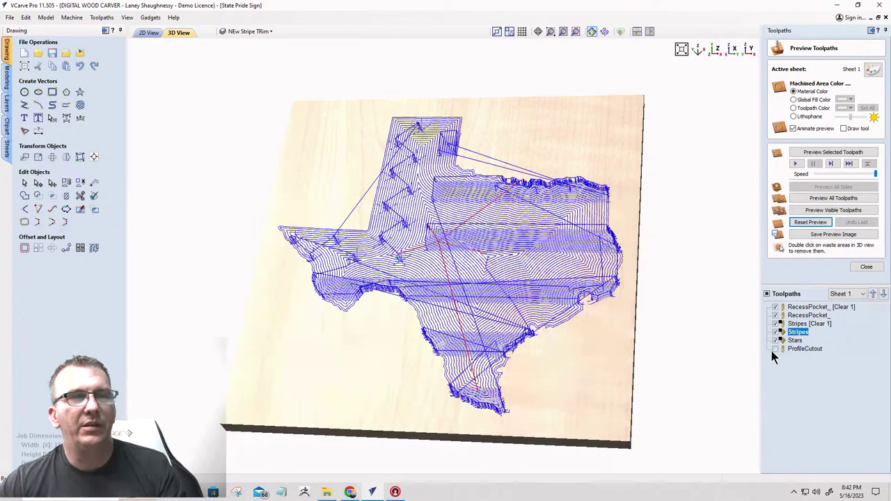
click(775, 349)
click(819, 210)
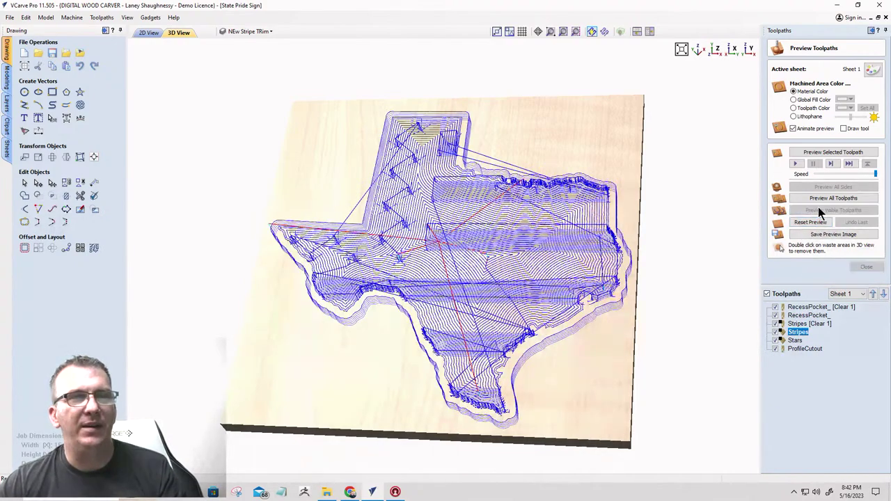
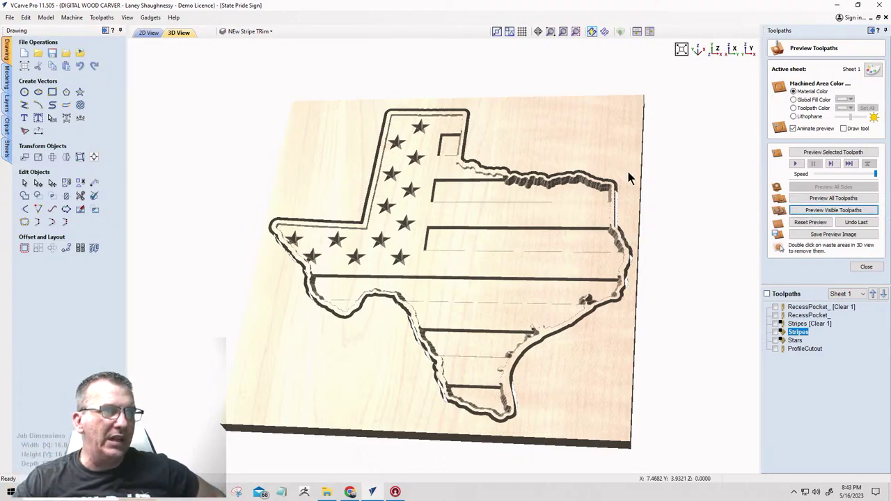
- Inspect the carved sign preview from oblique angles, then reset the simulation to a blank board
drag(484, 198, 442, 116)
scroll(518, 194, up, 5)
scroll(513, 190, down, 3)
scroll(495, 188, down, 5)
scroll(442, 113, up, 5)
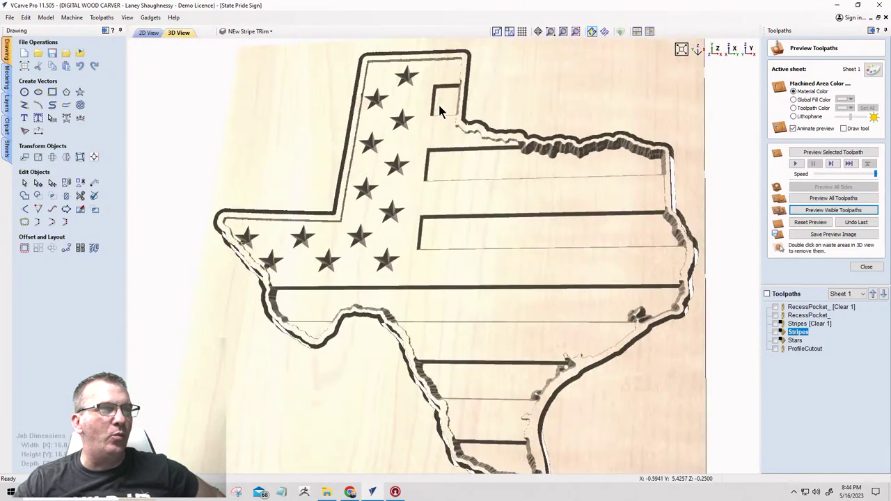
scroll(427, 182, down, 2)
scroll(427, 182, down, 3)
drag(493, 272, 456, 144)
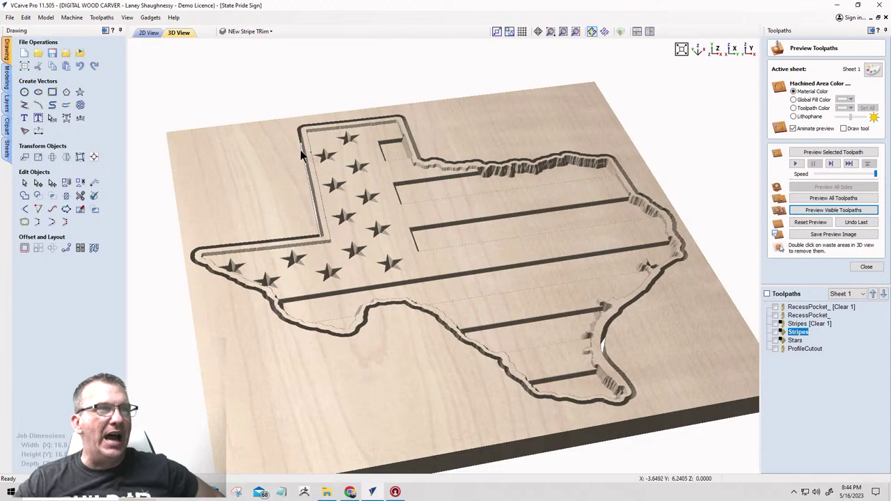
mouse_move(807, 315)
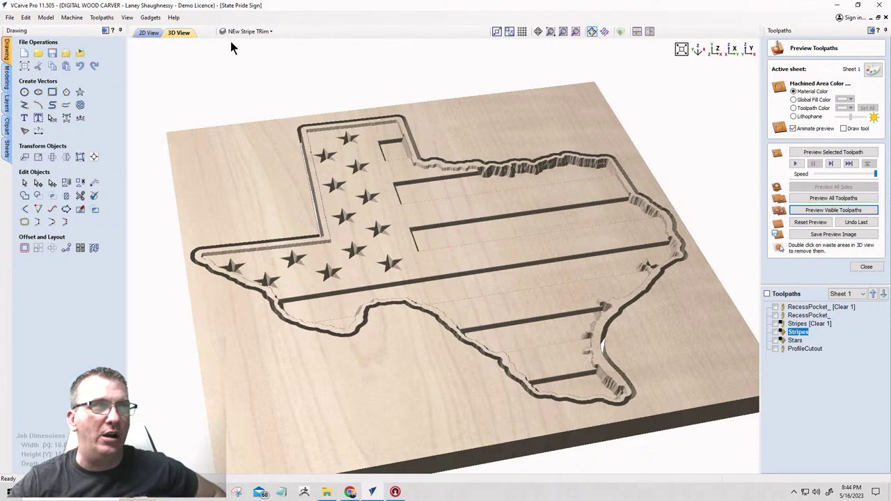
click(810, 222)
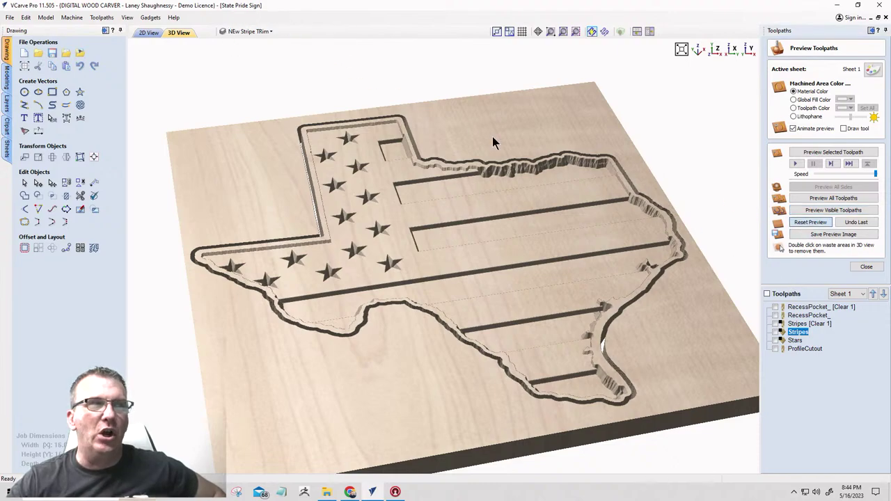
- Return to the 2D view and select the outer state outline
click(146, 33)
scroll(397, 227, up, 3)
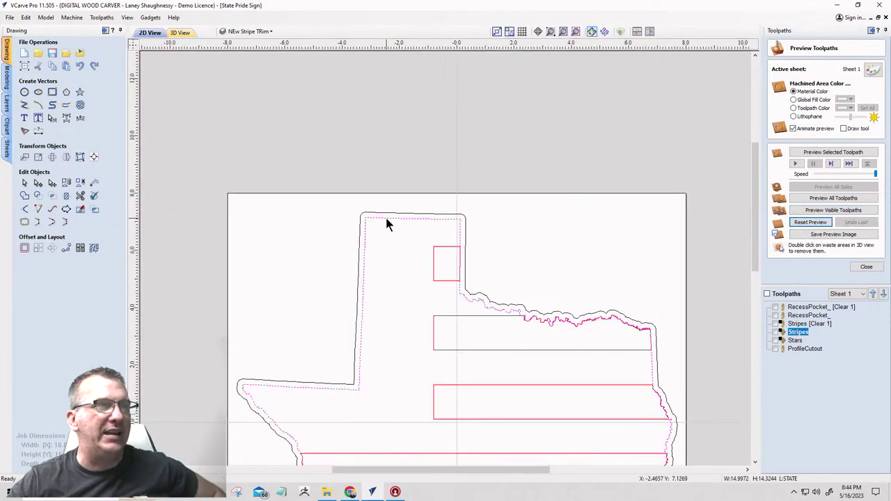
click(385, 215)
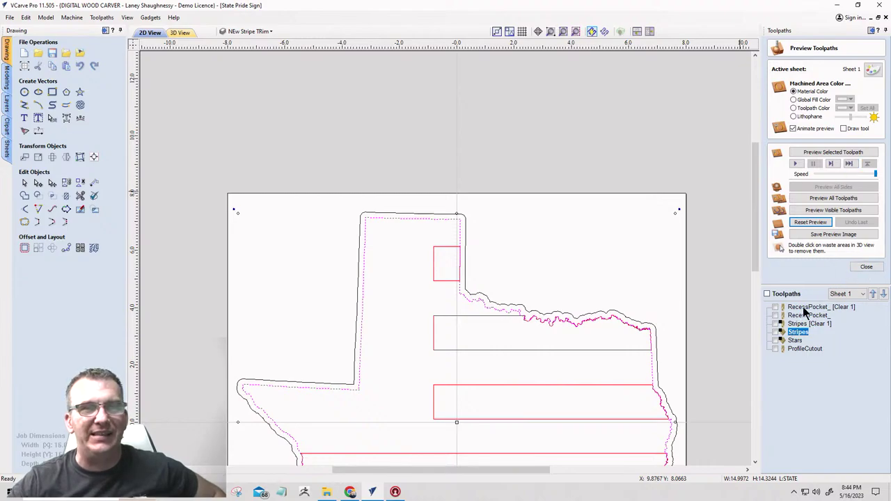
click(867, 267)
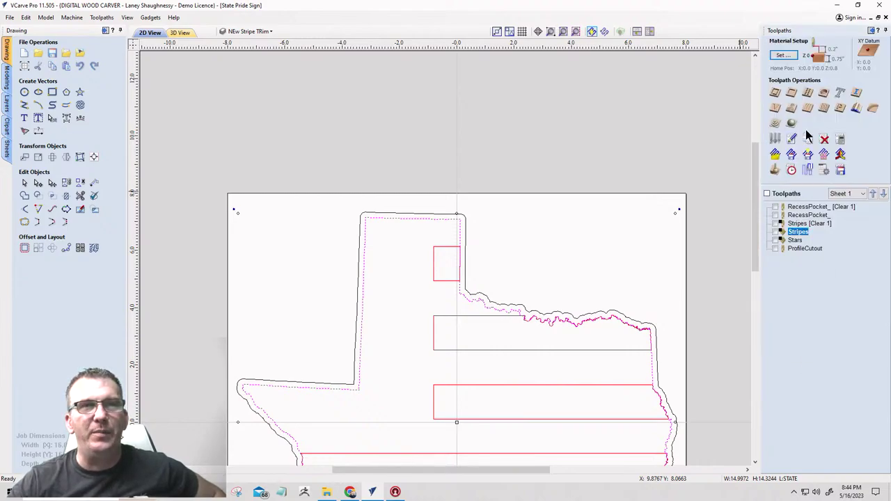
- Start a V-Carve toolpath with a 0.25 inch end mill clearance tool using raster clearance
click(775, 108)
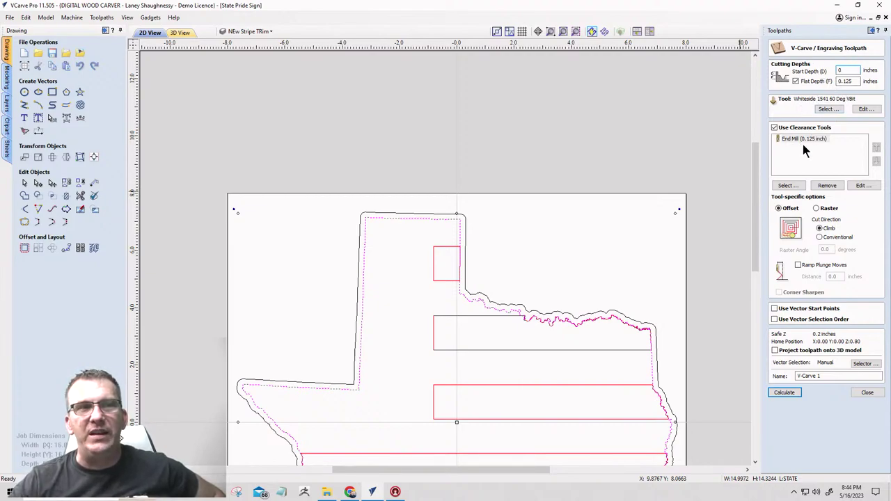
click(787, 186)
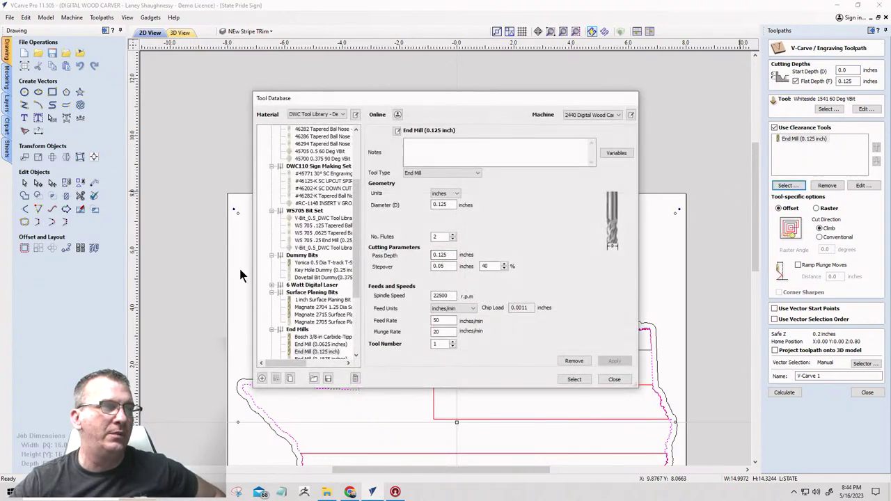
scroll(306, 329, down, 2)
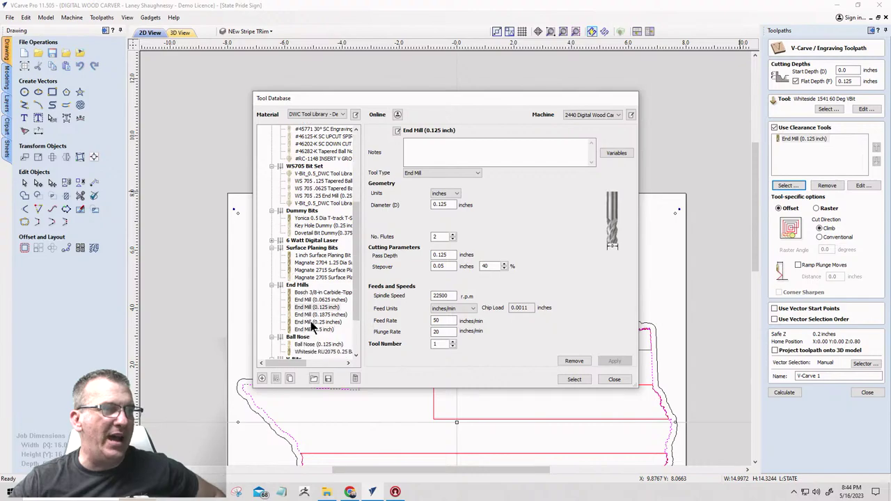
click(310, 322)
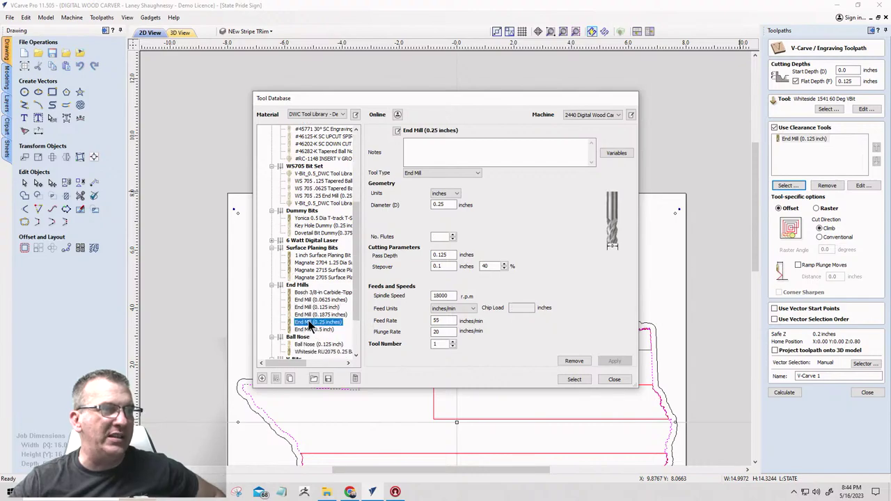
click(575, 380)
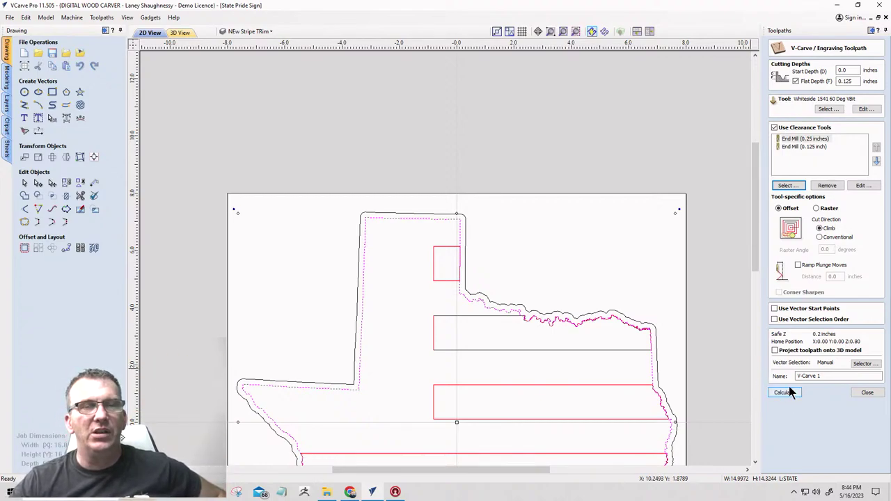
click(817, 209)
- Calculate V-Carve 1 and simulate it, inspecting the groove along the Texas outline
click(774, 390)
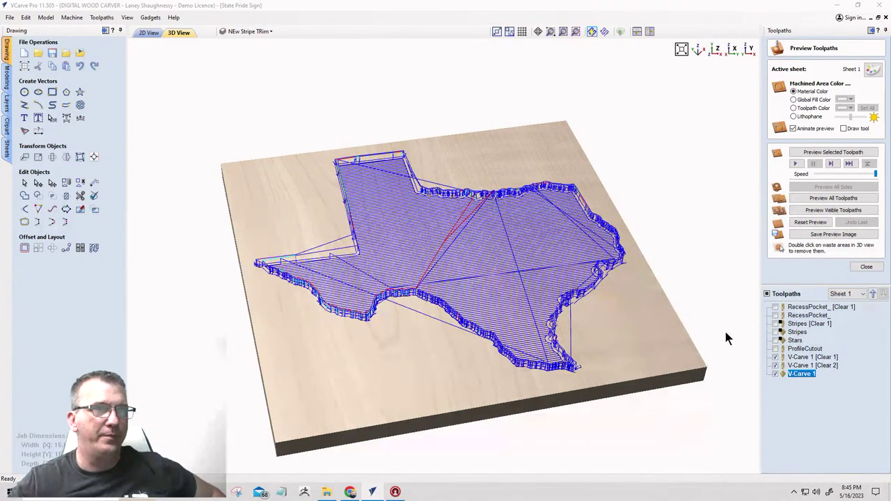
click(826, 210)
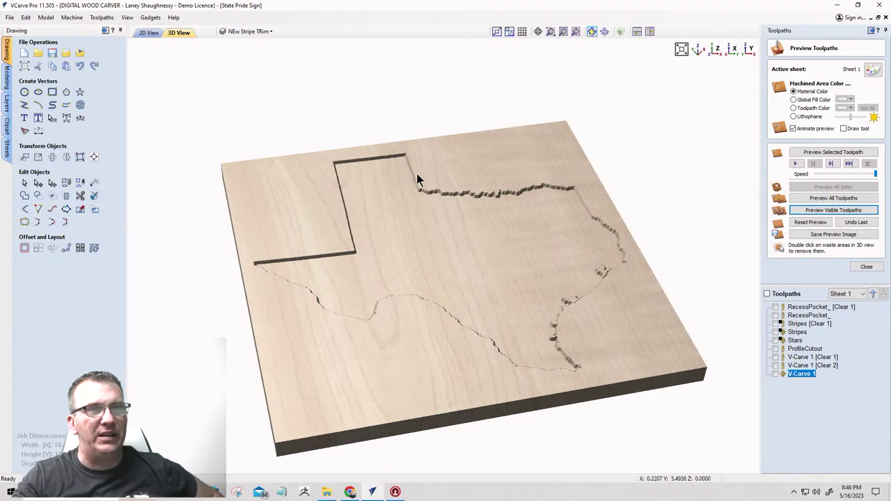
scroll(418, 174, up, 5)
scroll(418, 174, down, 3)
scroll(404, 175, up, 5)
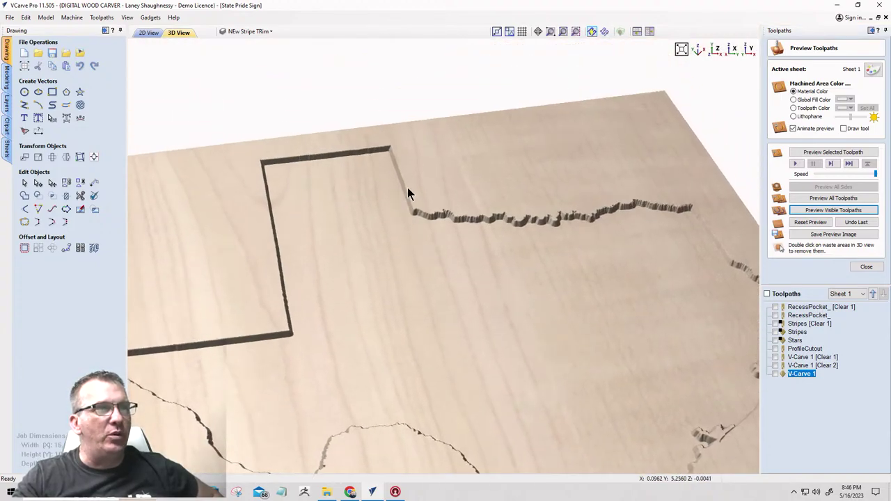
scroll(407, 188, down, 2)
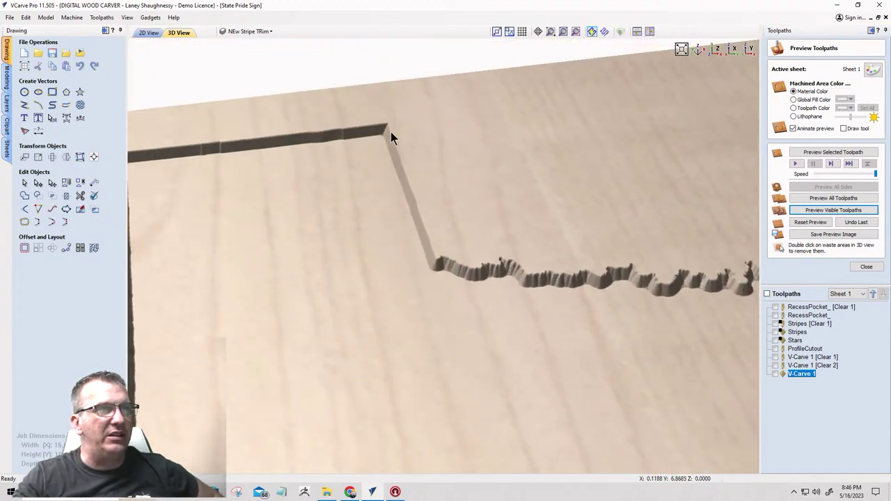
scroll(411, 254, down, 3)
scroll(411, 250, down, 5)
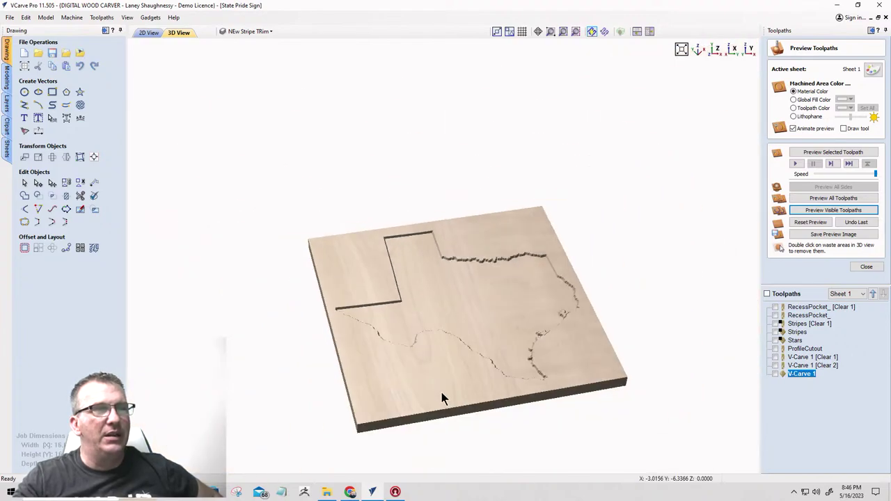
drag(442, 397, 696, 348)
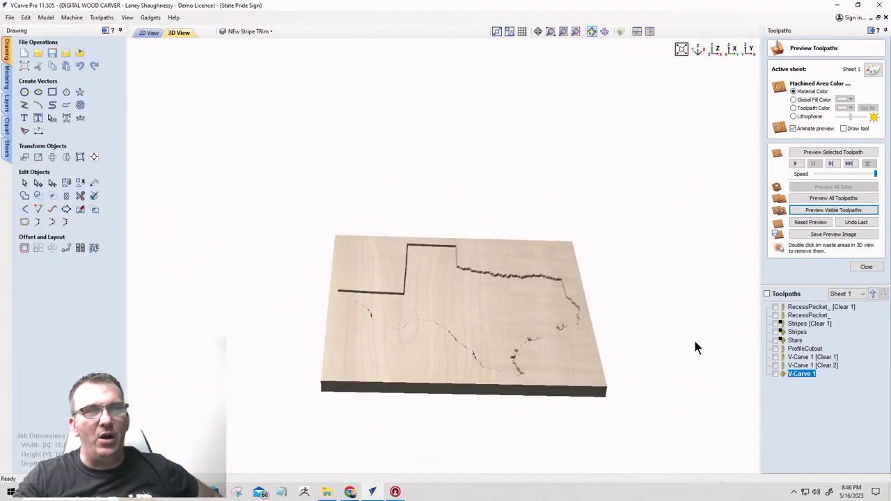
- Show the Stripes [Clear 1], Stripes and Stars toolpaths and simulate them, viewing from above
click(775, 324)
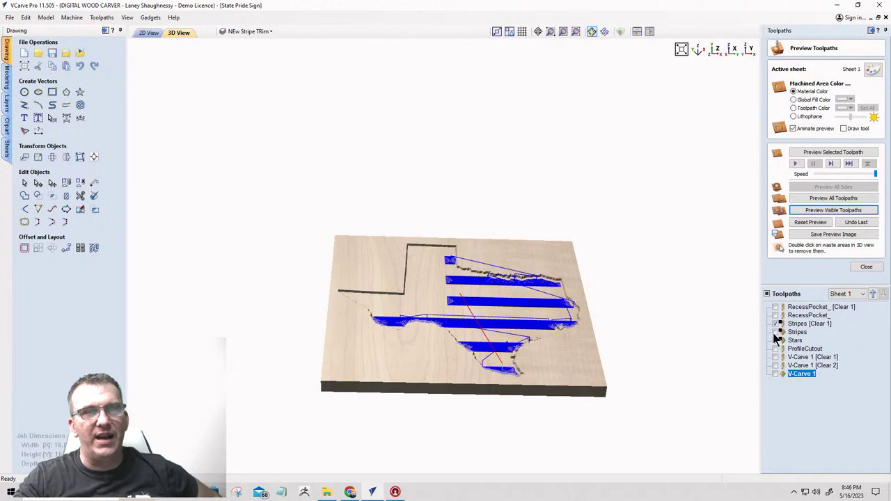
click(776, 332)
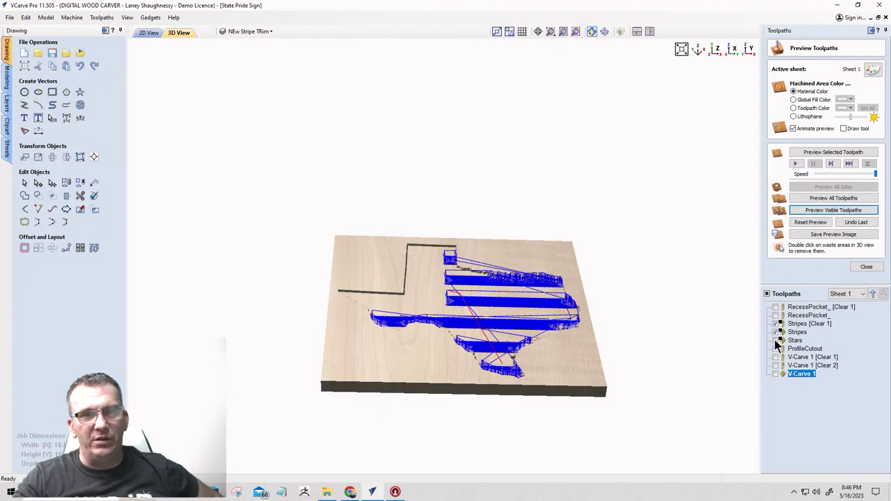
click(776, 341)
click(830, 210)
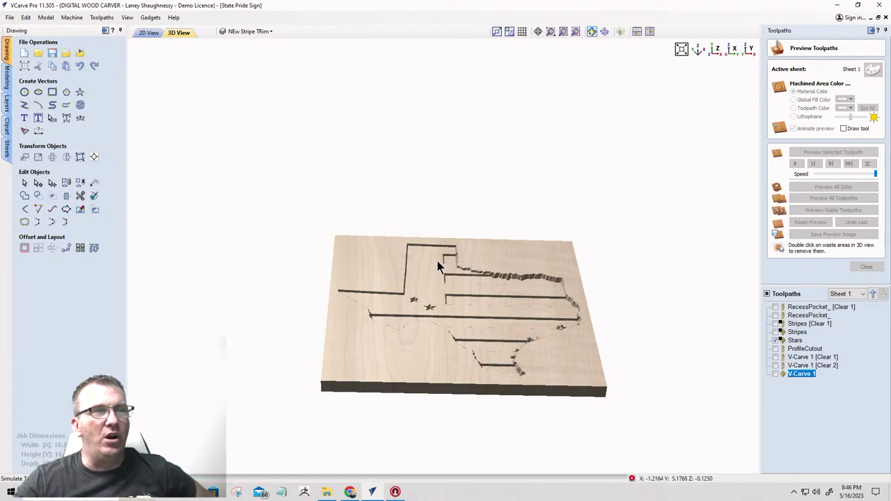
scroll(568, 289, up, 2)
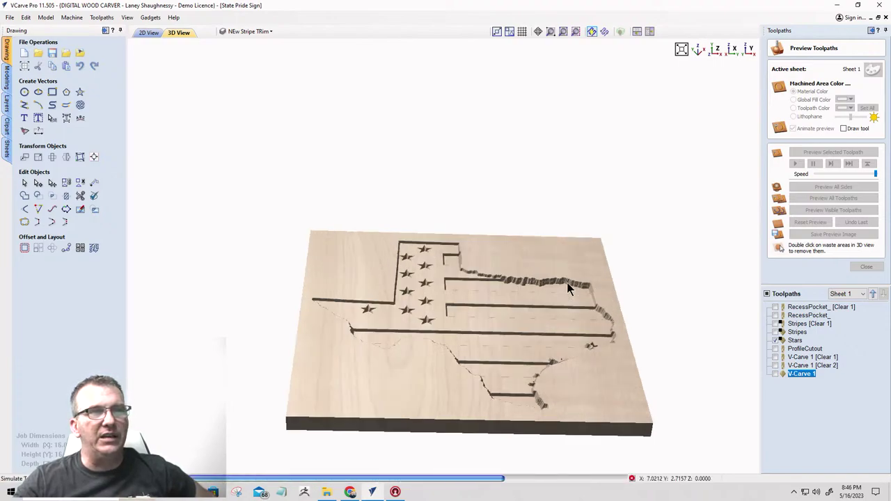
scroll(568, 289, up, 2)
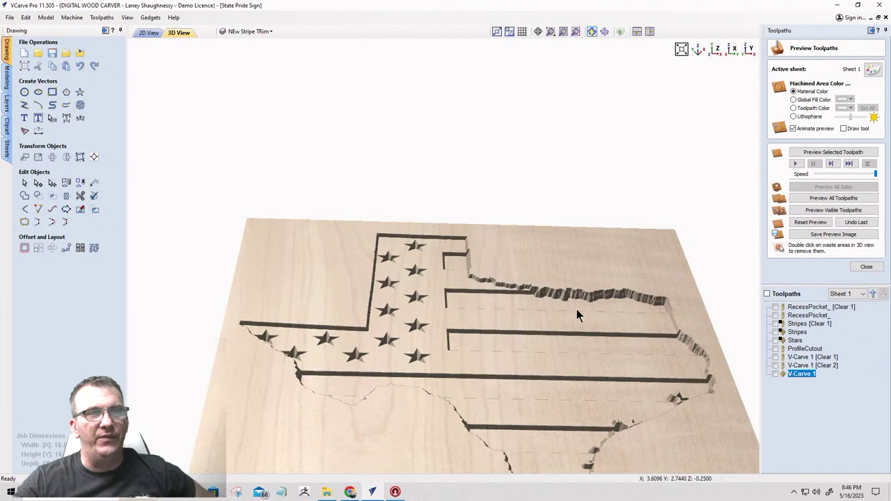
drag(479, 321, 496, 213)
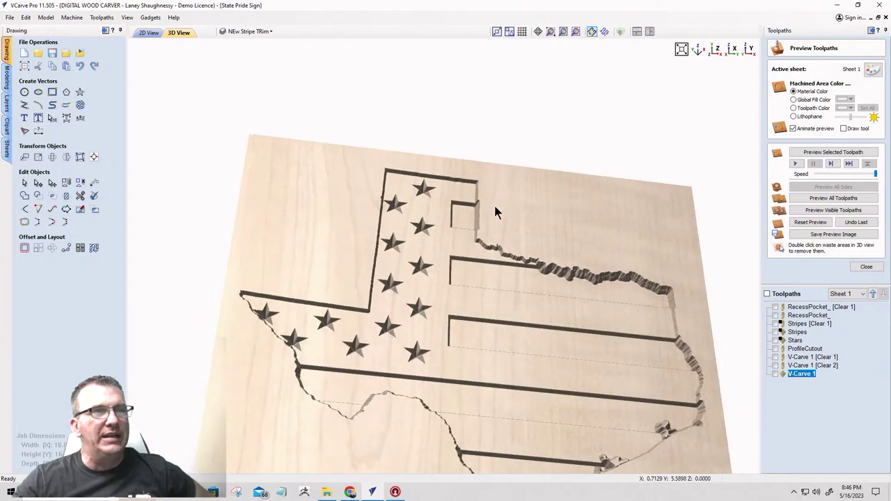
scroll(477, 203, up, 2)
scroll(422, 305, down, 2)
scroll(455, 260, up, 4)
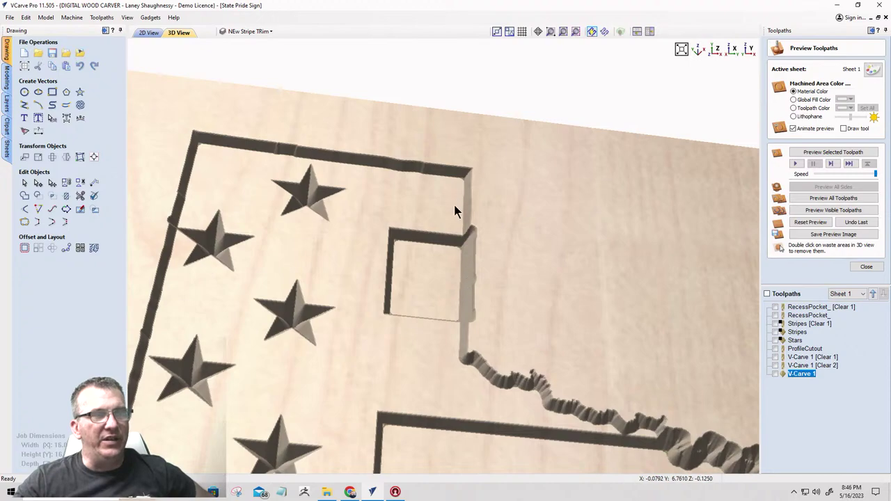
click(149, 33)
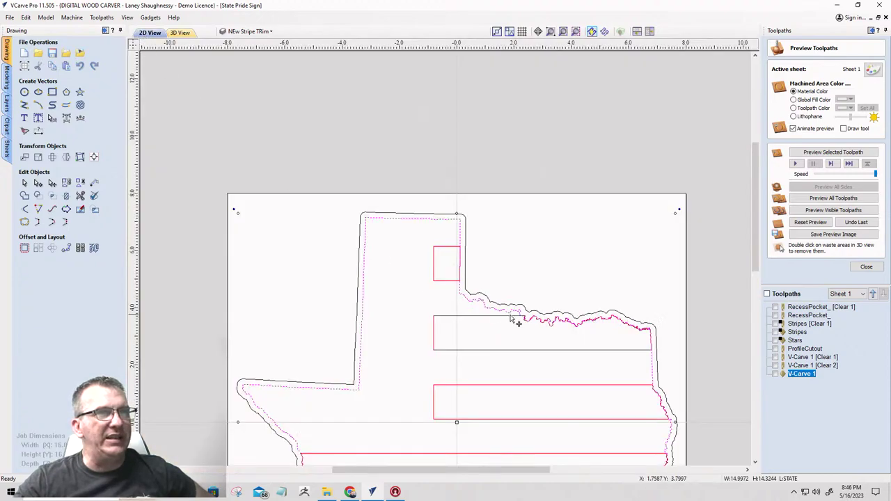
scroll(513, 318, up, 6)
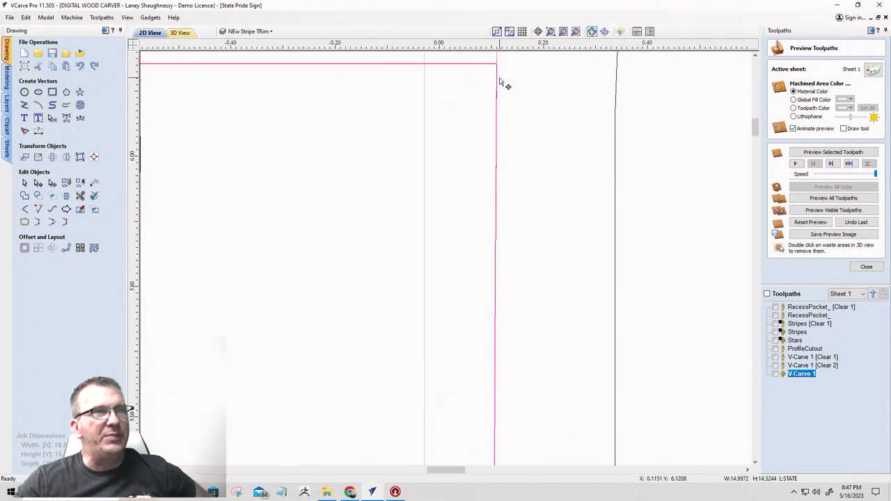
scroll(501, 83, down, 3)
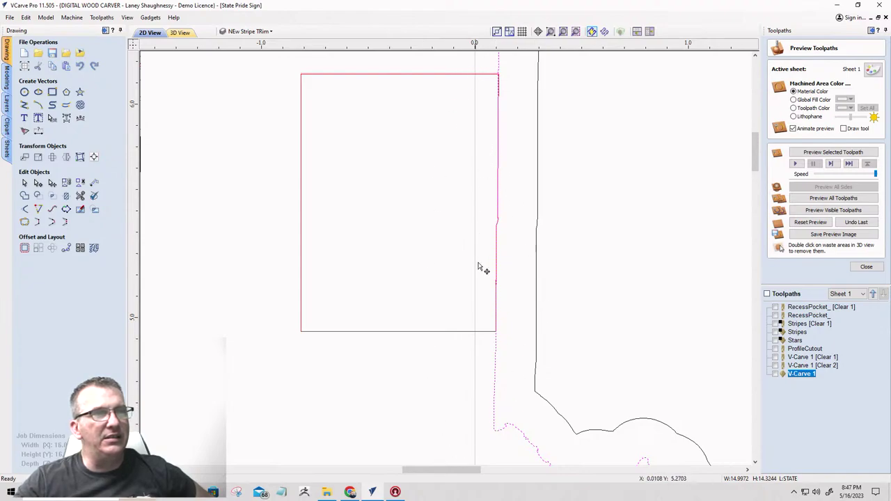
scroll(503, 74, up, 3)
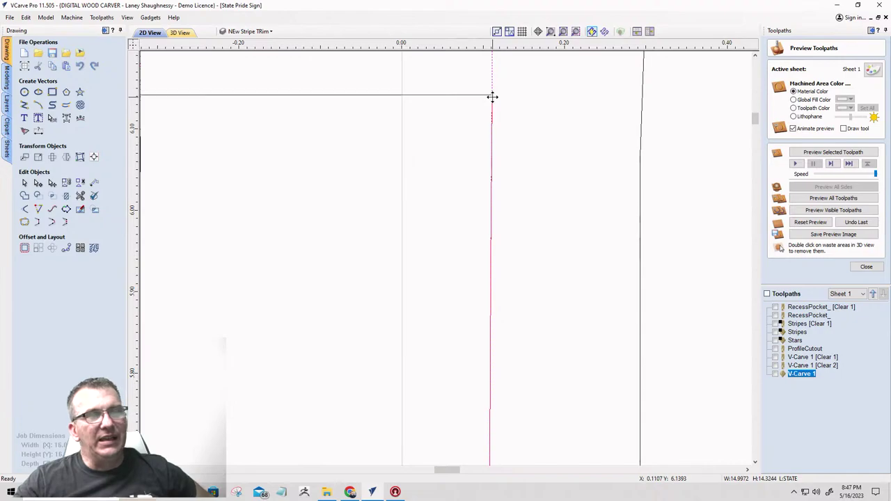
scroll(496, 136, down, 3)
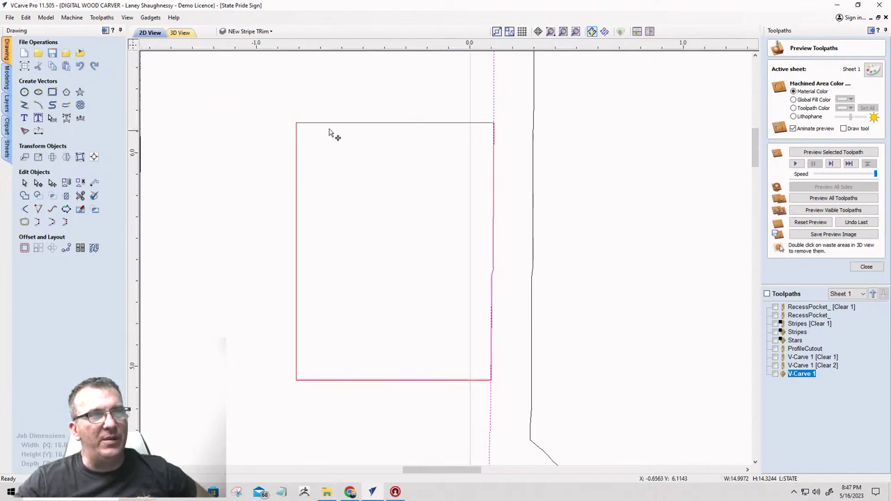
scroll(504, 110, down, 3)
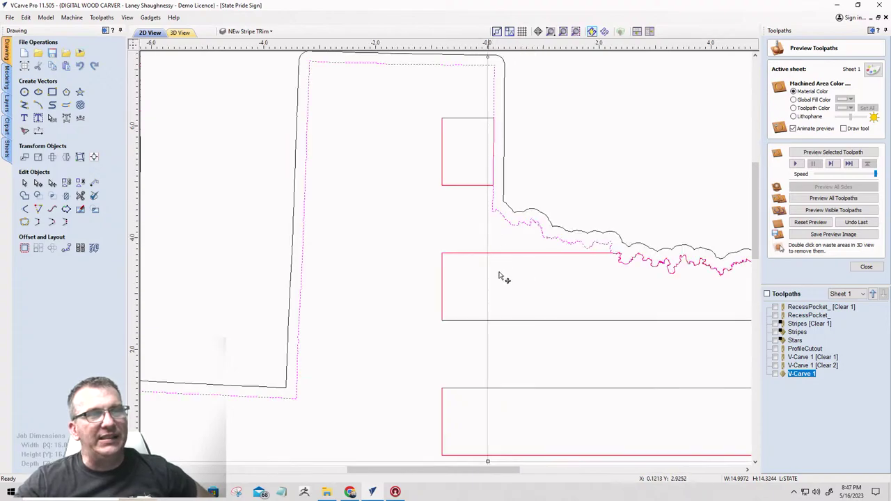
scroll(627, 255, up, 3)
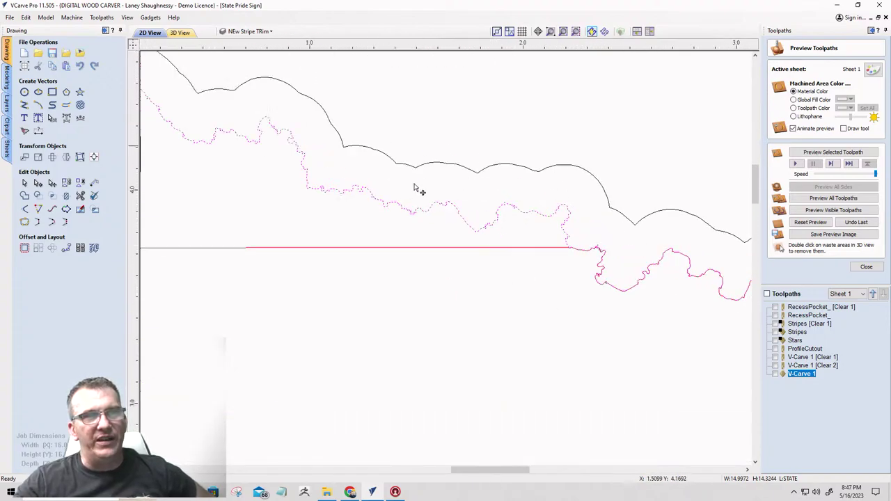
scroll(627, 223, down, 6)
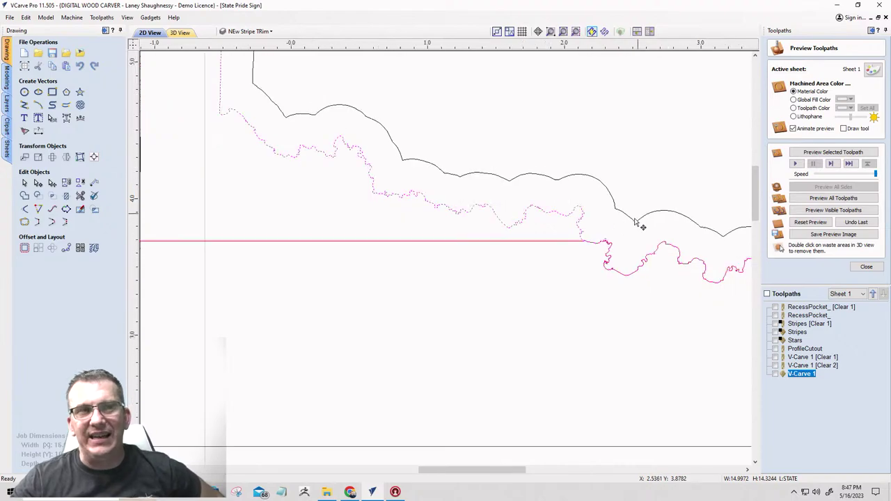
- Simulate all toolpaths including ProfileCutout in 3D, remove the waste, then return to 2D
click(181, 34)
drag(498, 171, 603, 367)
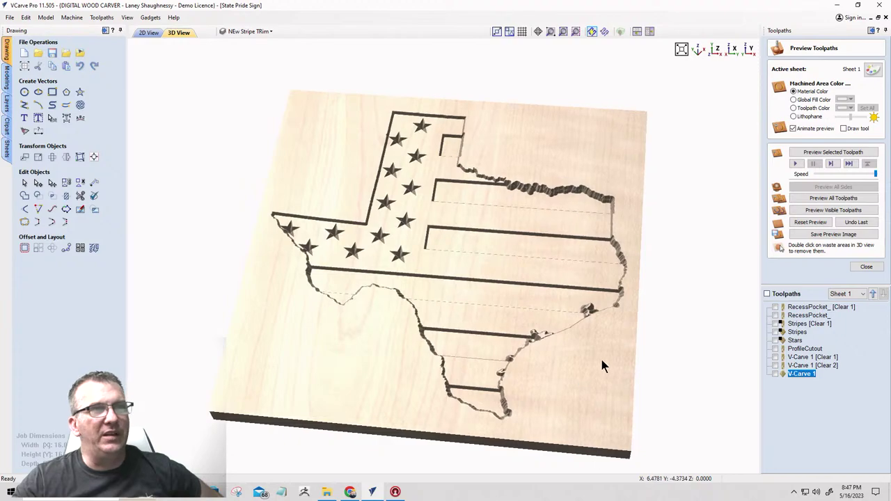
click(776, 349)
click(811, 212)
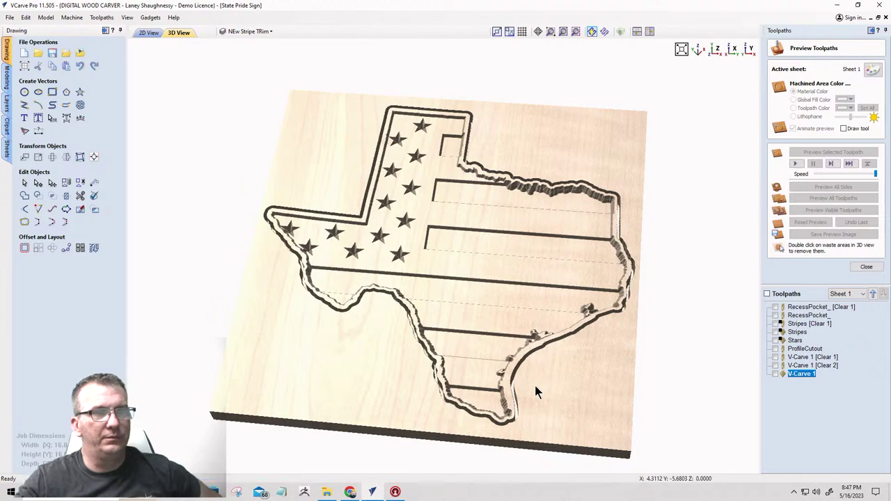
double_click(535, 384)
drag(427, 284, 501, 325)
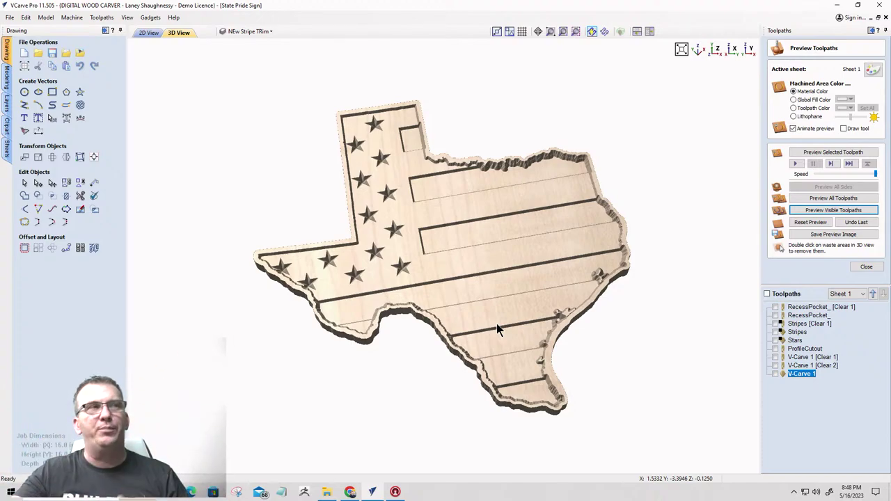
click(148, 33)
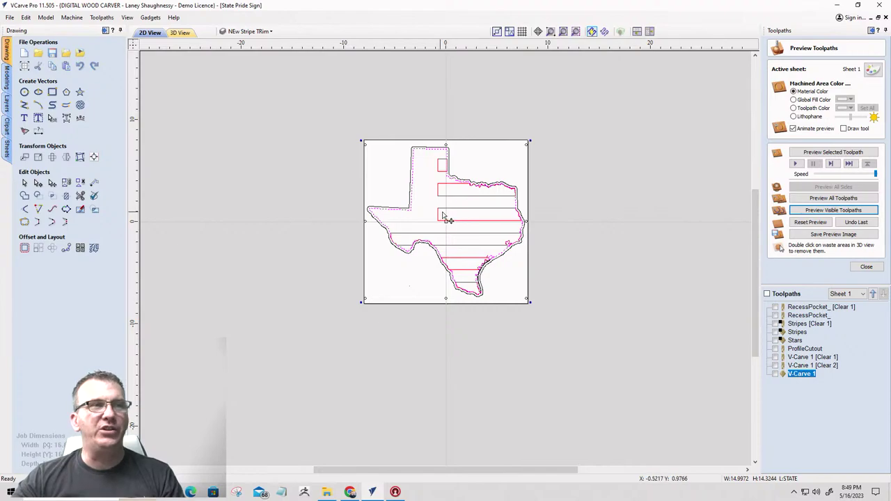
click(179, 33)
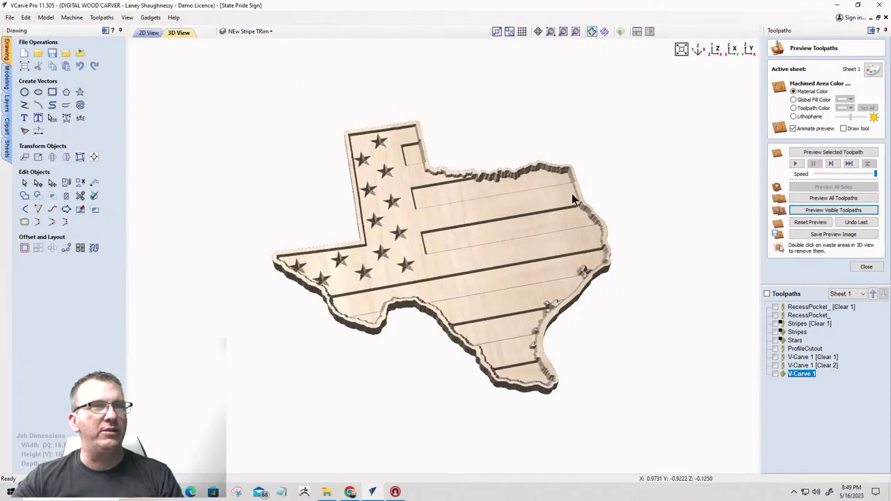
drag(577, 199, 427, 262)
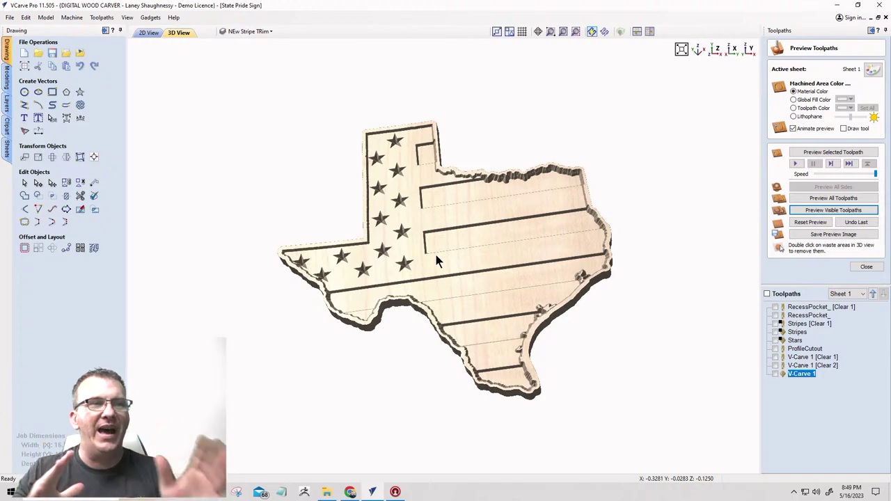
scroll(545, 179, up, 2)
scroll(481, 160, up, 3)
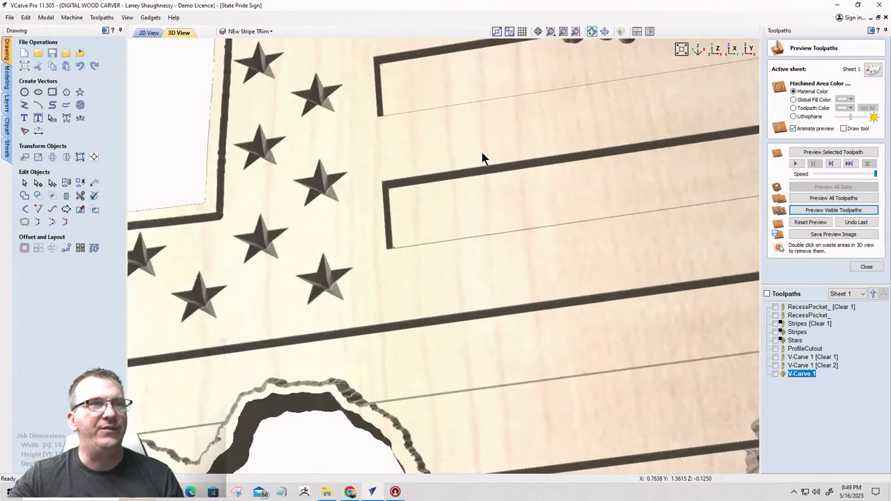
scroll(464, 204, down, 4)
scroll(380, 300, up, 3)
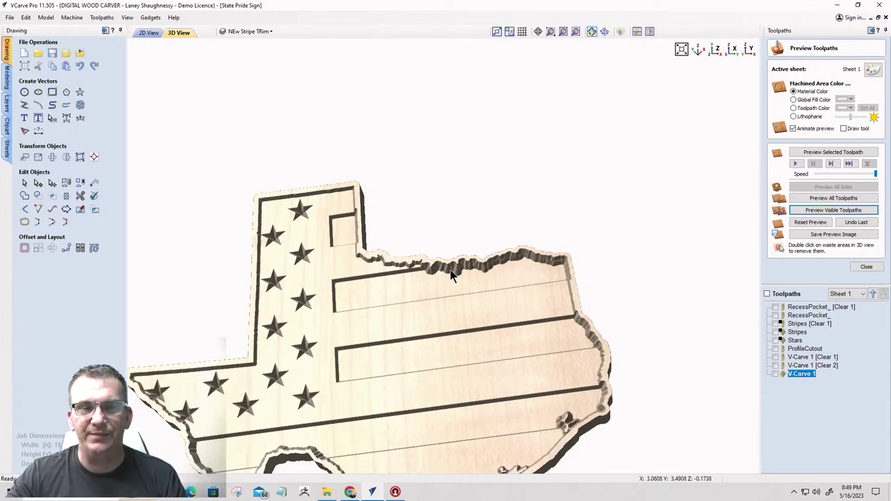
click(148, 32)
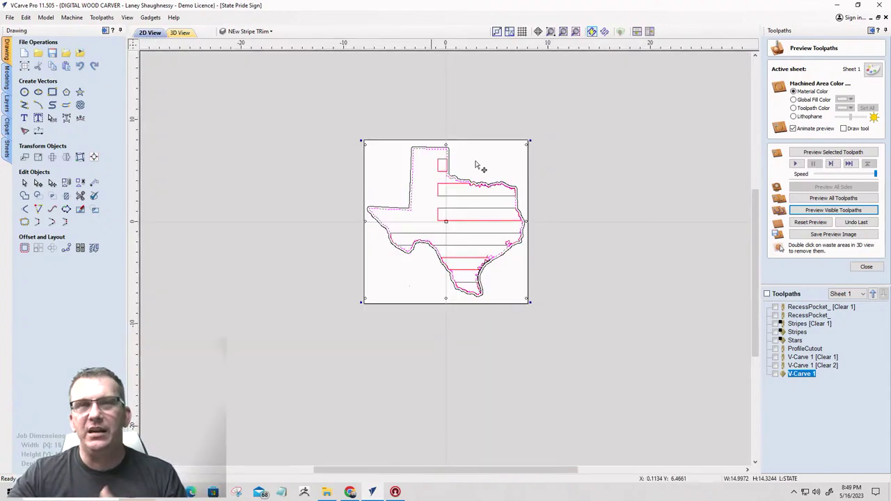
scroll(492, 179, down, 1)
- Add a new layer named 'New Boundary' to the design
drag(297, 125, 580, 344)
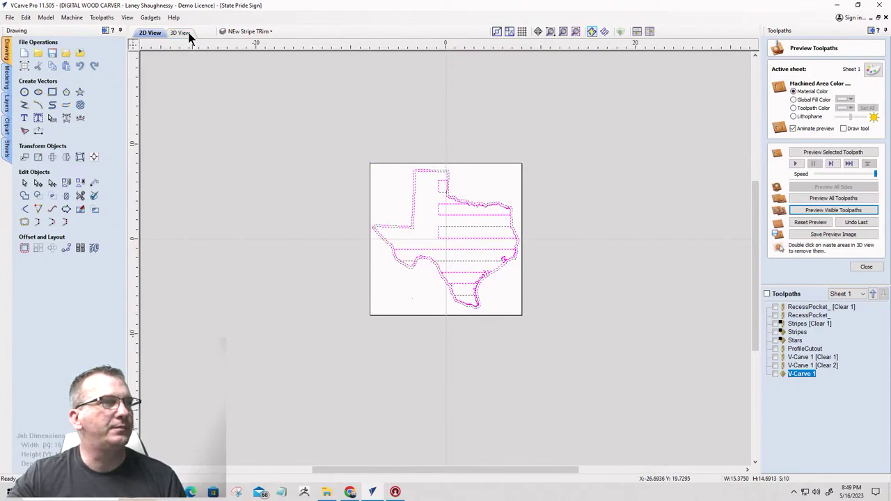
click(249, 32)
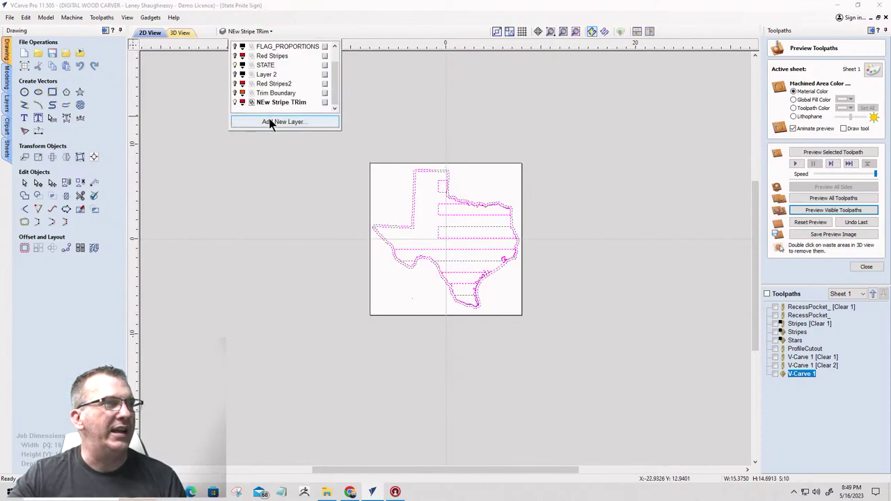
click(270, 122)
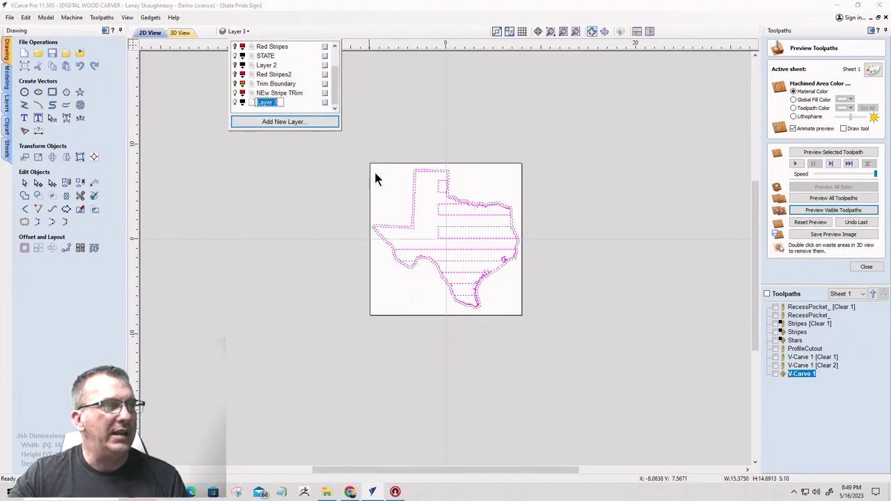
text(New)
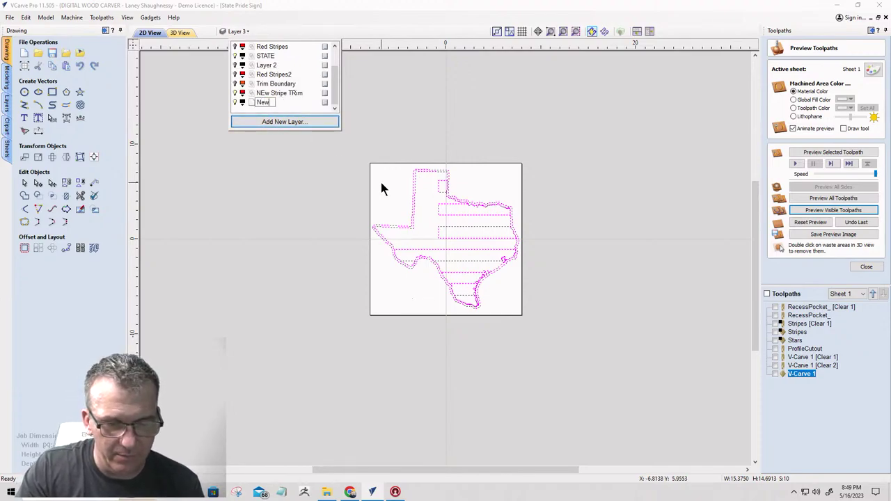
text( Boundary)
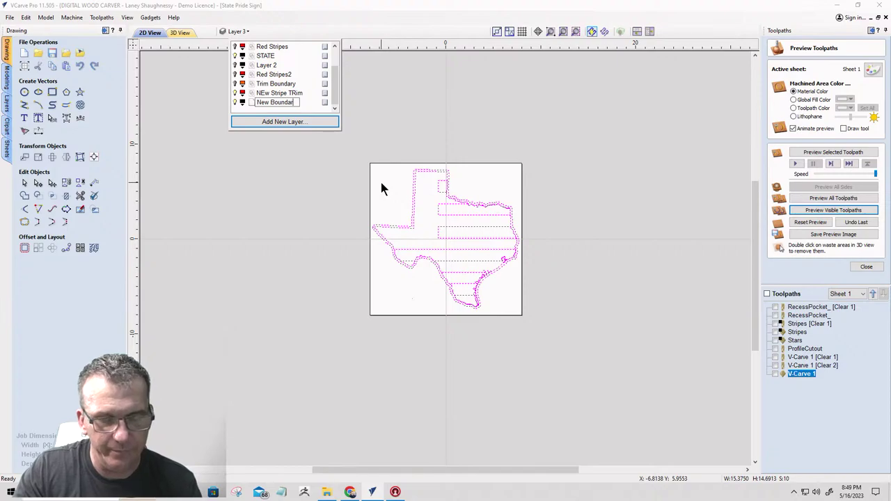
click(360, 199)
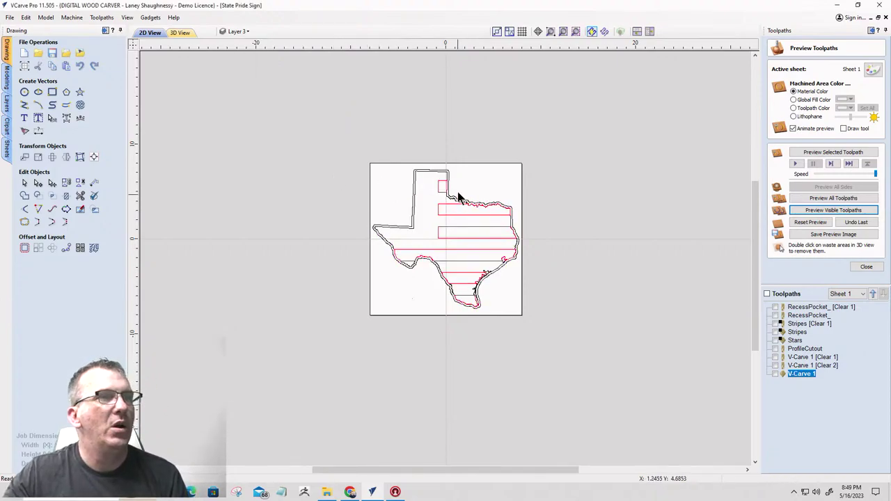
- Select the inner Texas outline at its top edge
scroll(453, 185, up, 5)
click(416, 133)
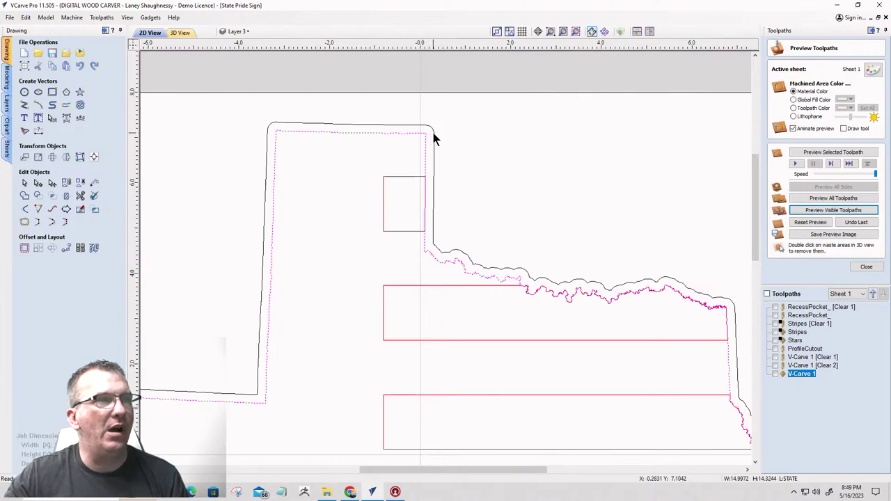
click(432, 139)
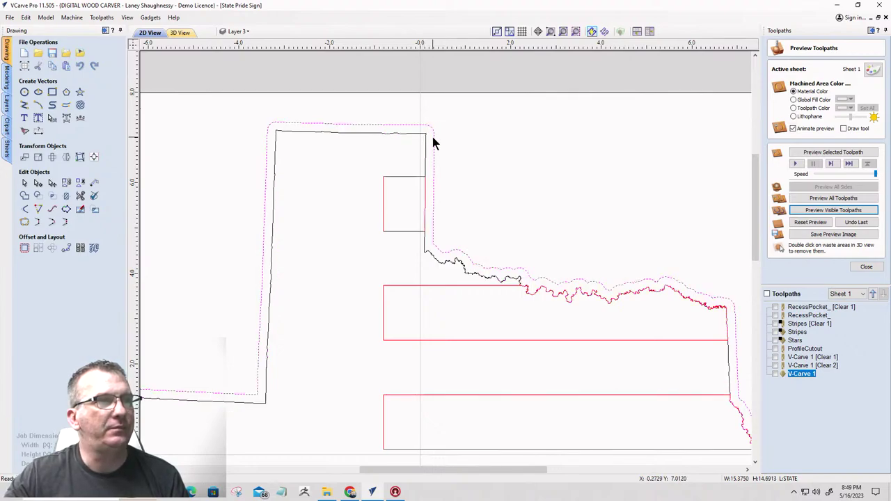
scroll(433, 141, down, 5)
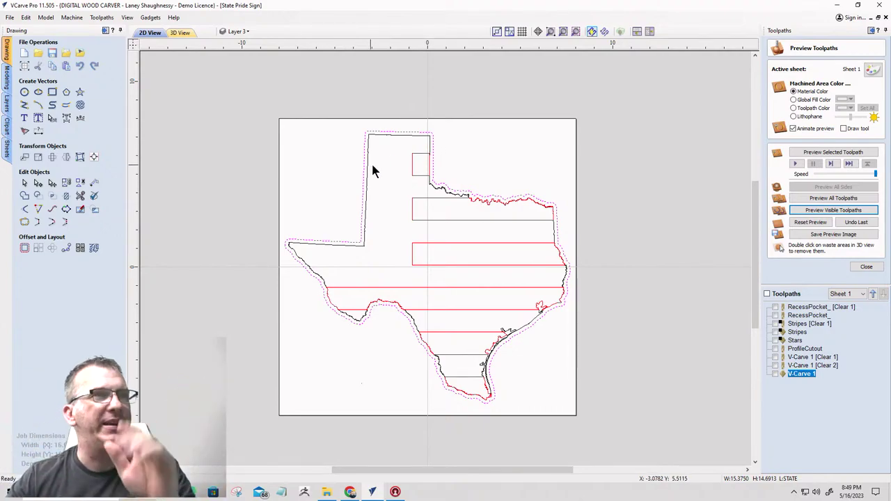
click(406, 134)
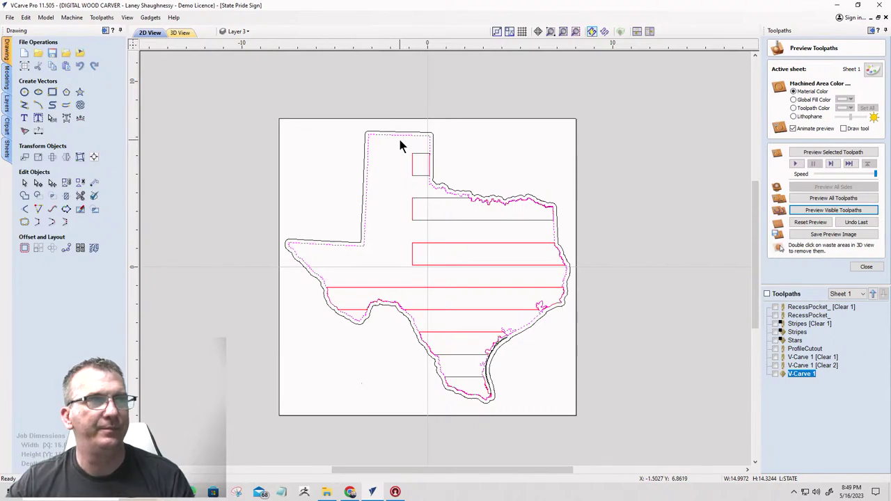
- Copy the Texas outline onto the NEw Stripe TRim layer, then hide that layer
right_click(400, 136)
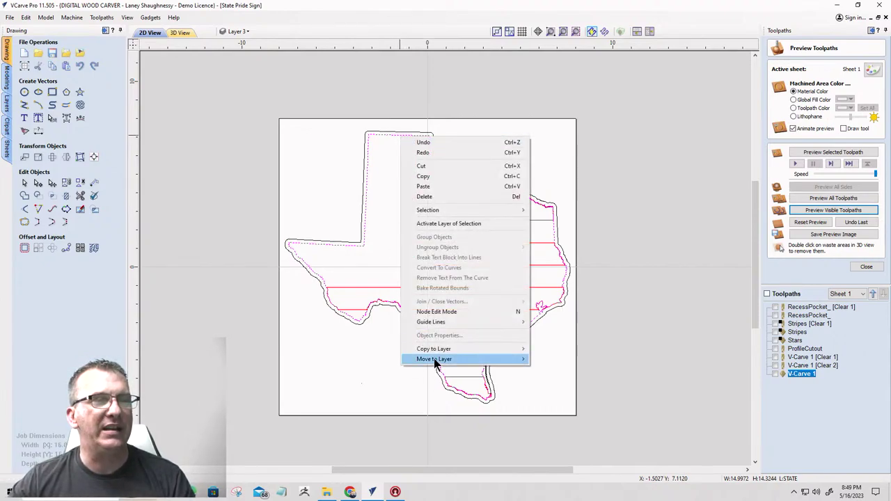
mouse_move(439, 350)
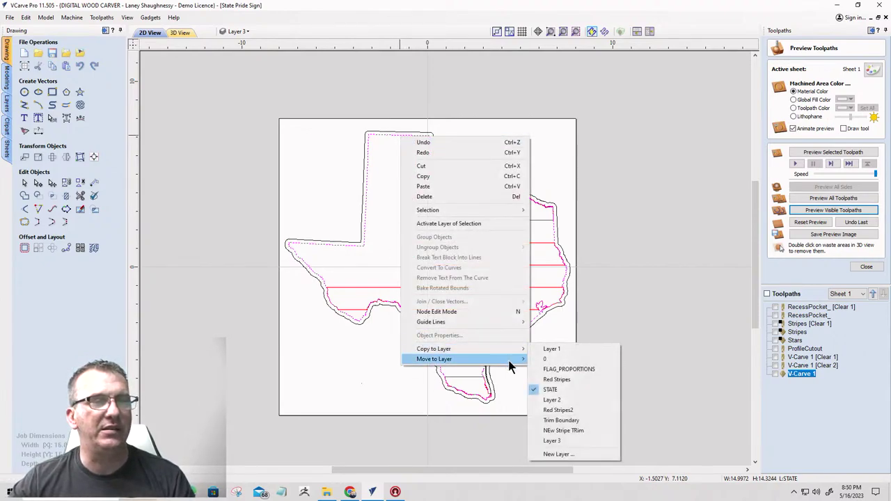
click(547, 431)
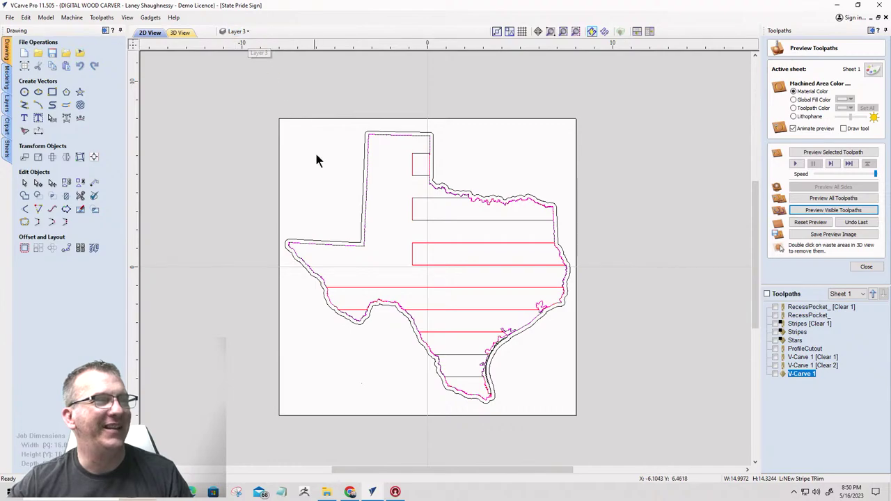
click(239, 33)
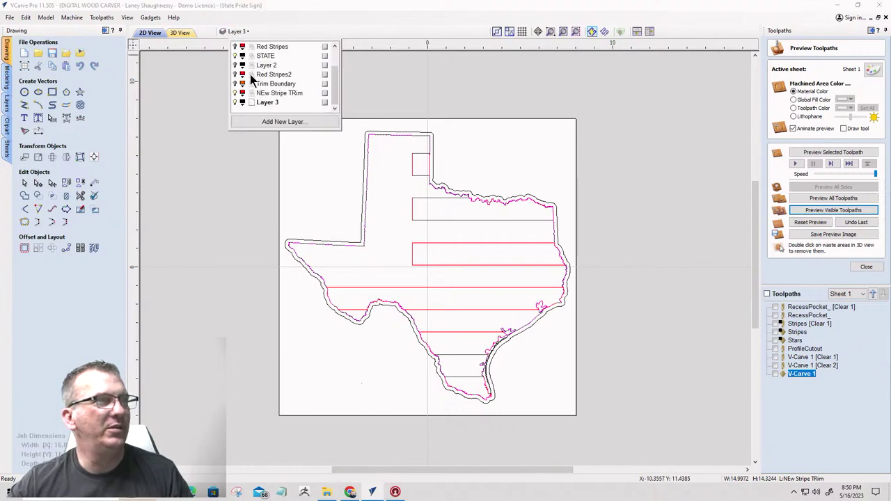
click(236, 93)
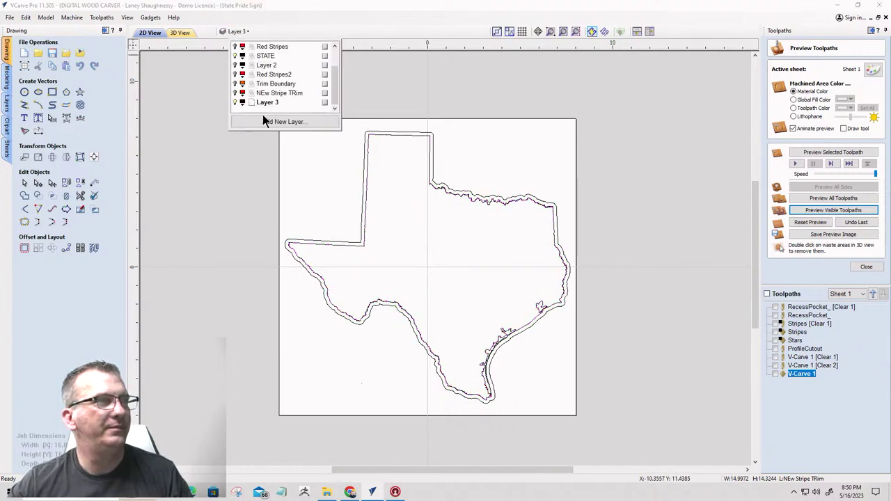
click(430, 171)
- Copy the outline onto a new blue layer named 'New State Outline'
right_click(430, 170)
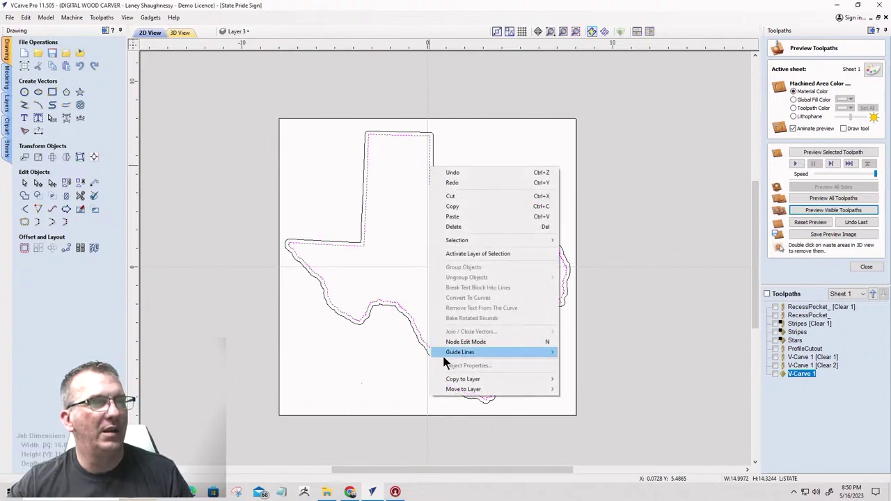
mouse_move(454, 382)
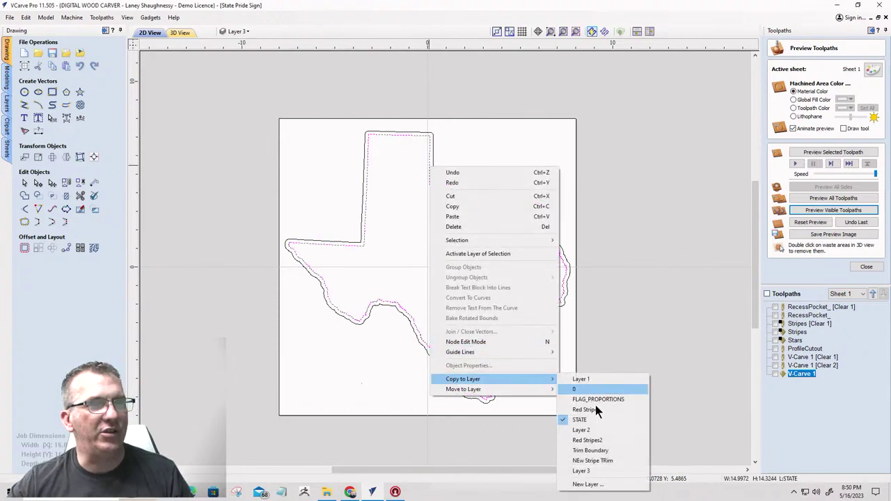
click(583, 485)
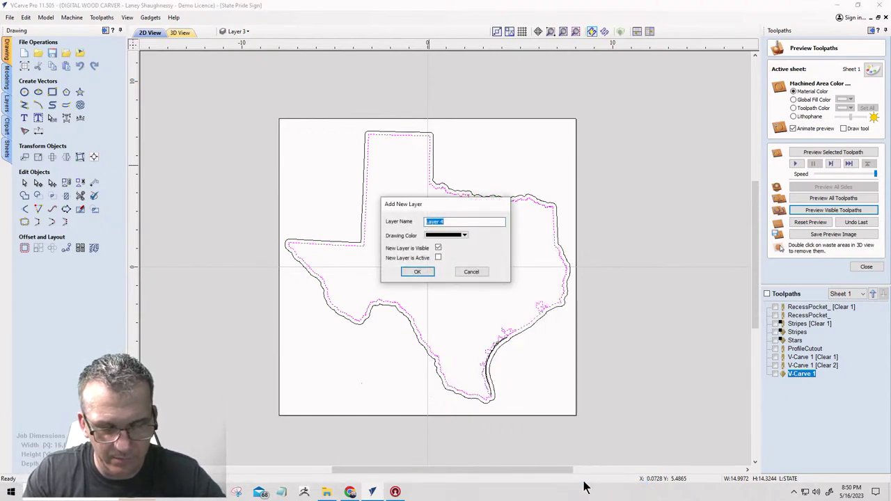
text(New Stat)
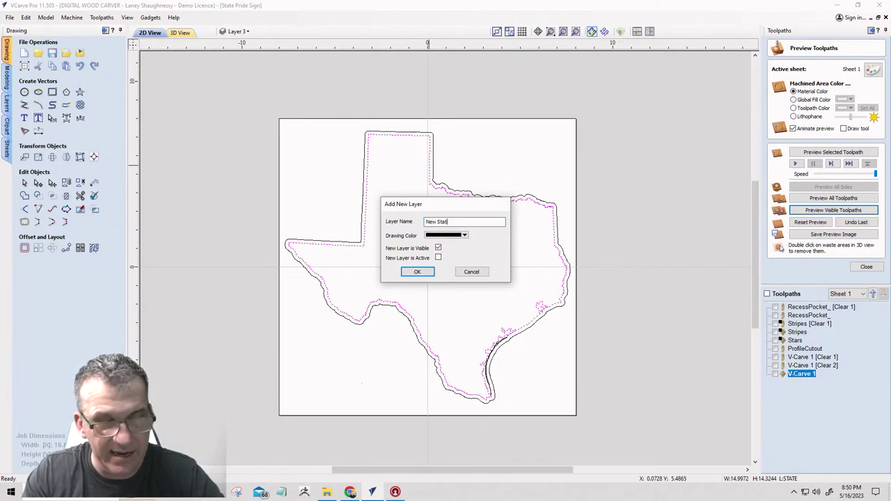
text(e O)
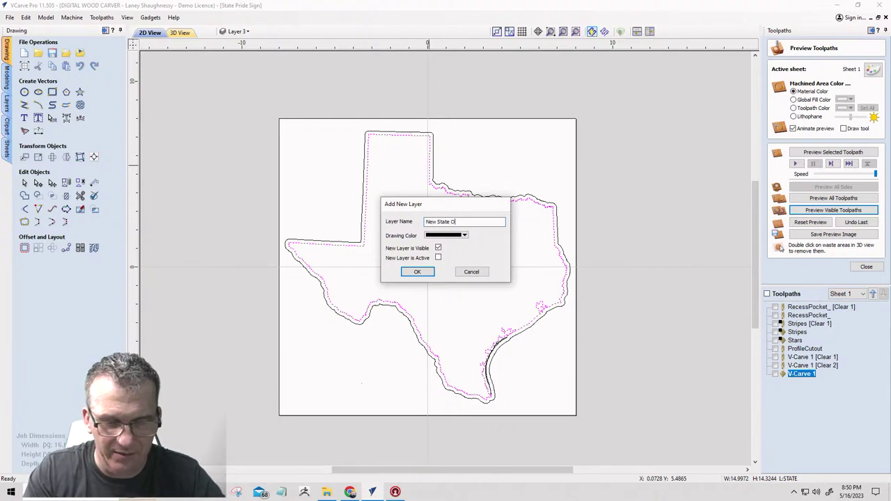
text(utline)
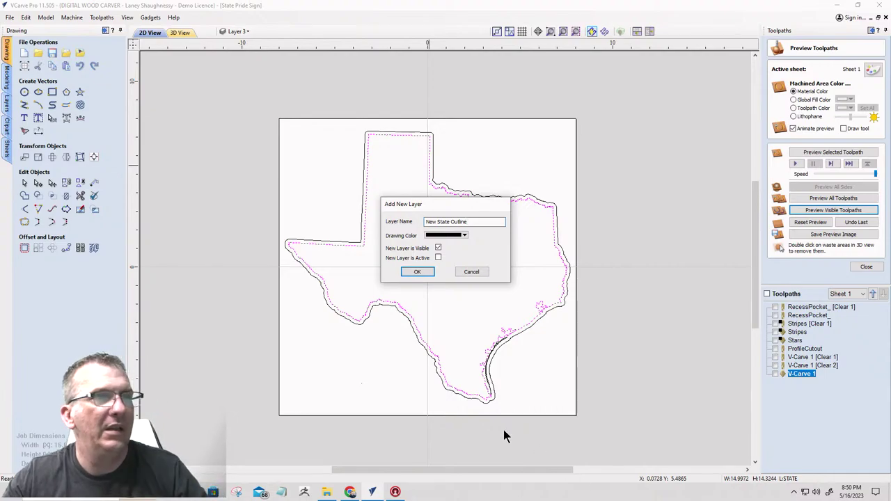
click(464, 235)
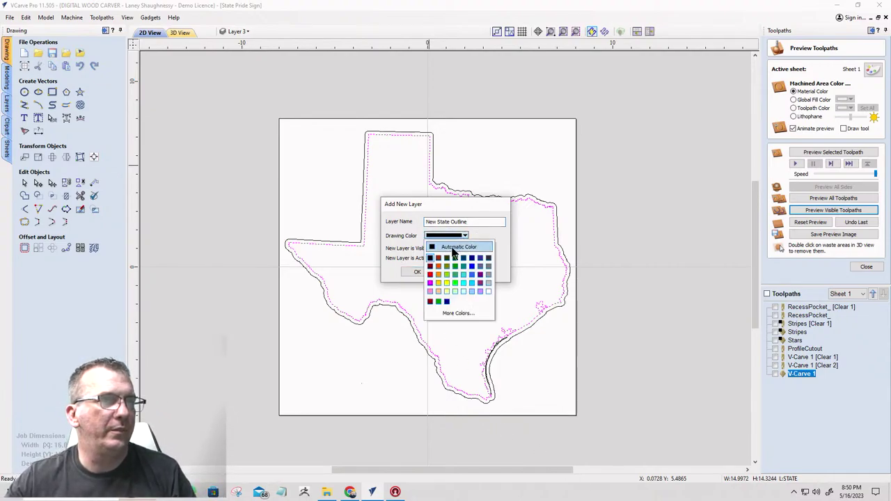
click(472, 275)
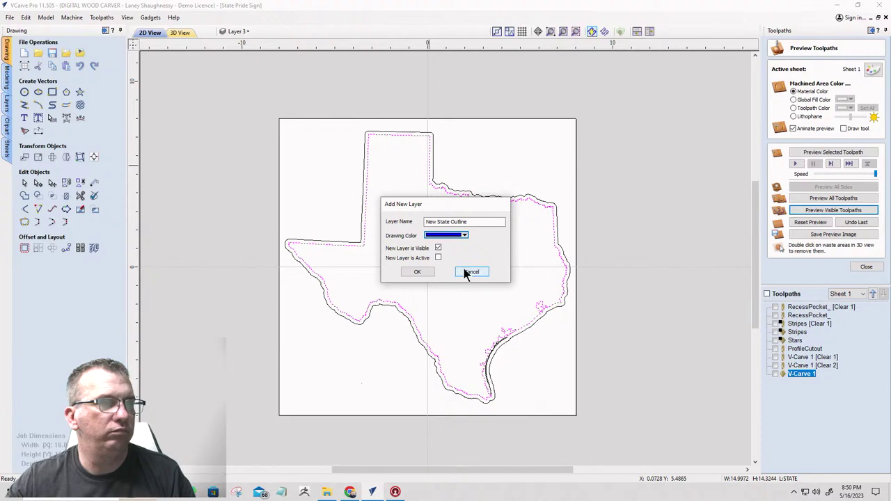
click(427, 273)
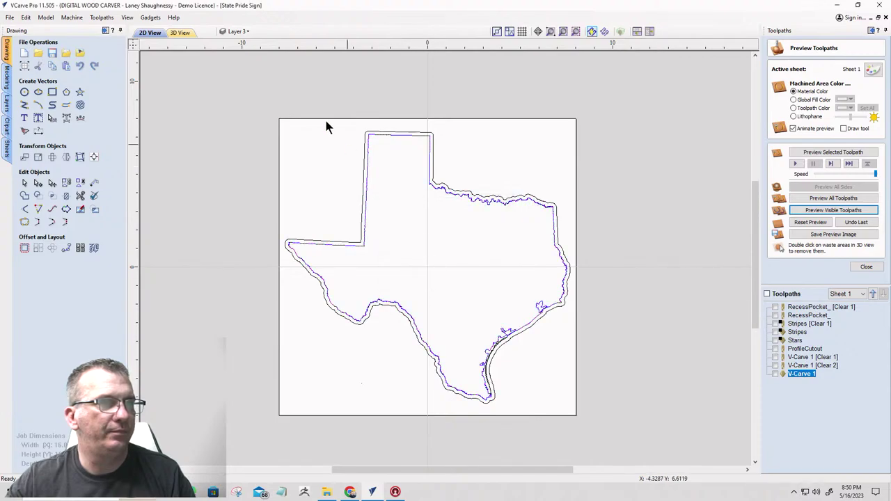
- Hide the STATE layer and select the blue state outline
click(235, 31)
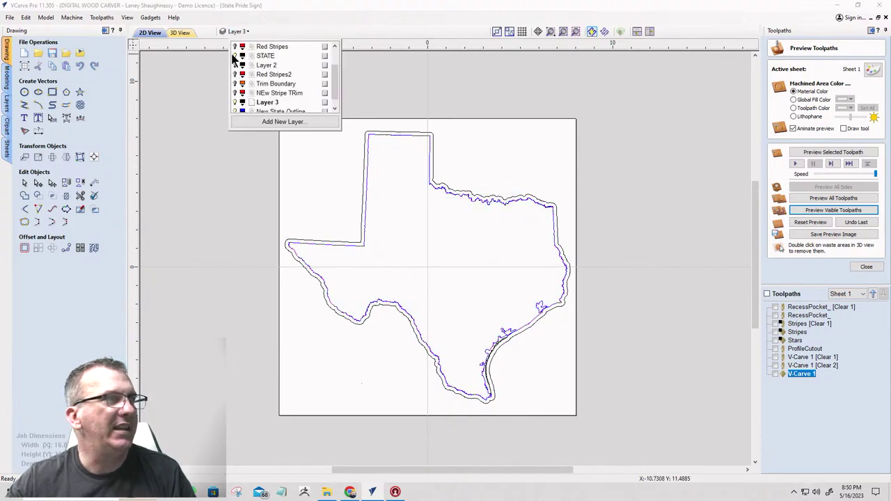
click(235, 64)
scroll(240, 82, down, 1)
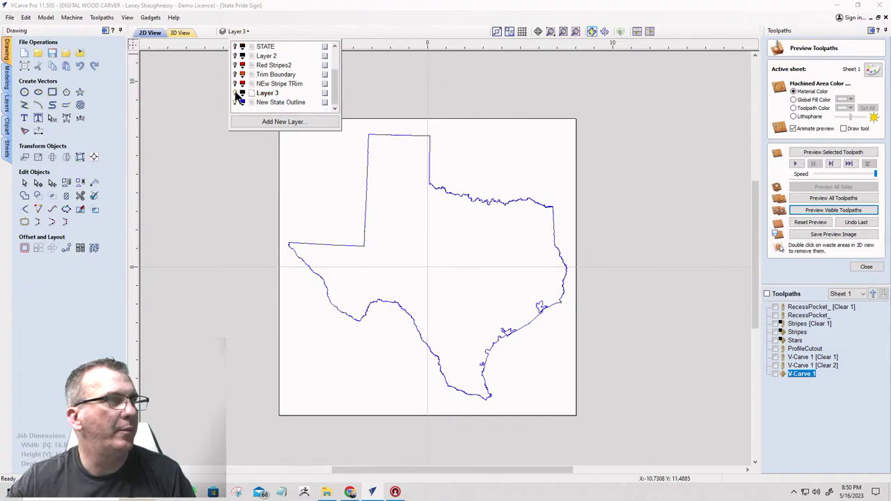
click(436, 190)
scroll(435, 209, up, 2)
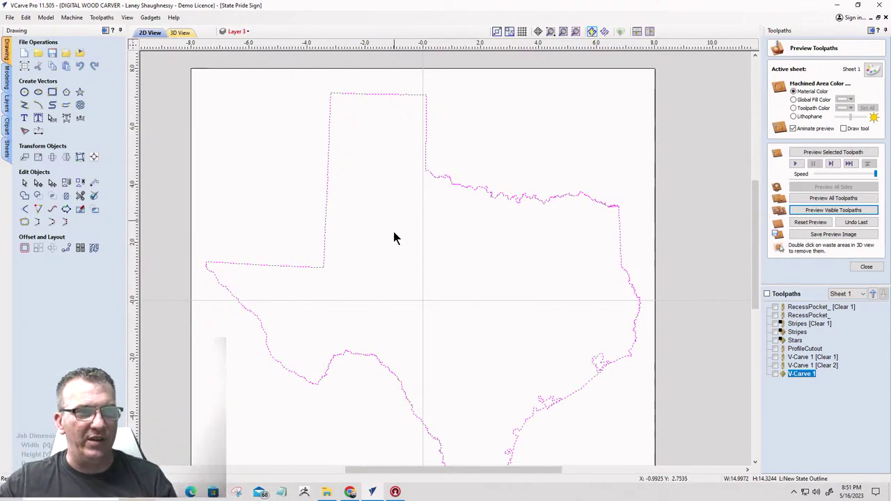
scroll(412, 225, down, 2)
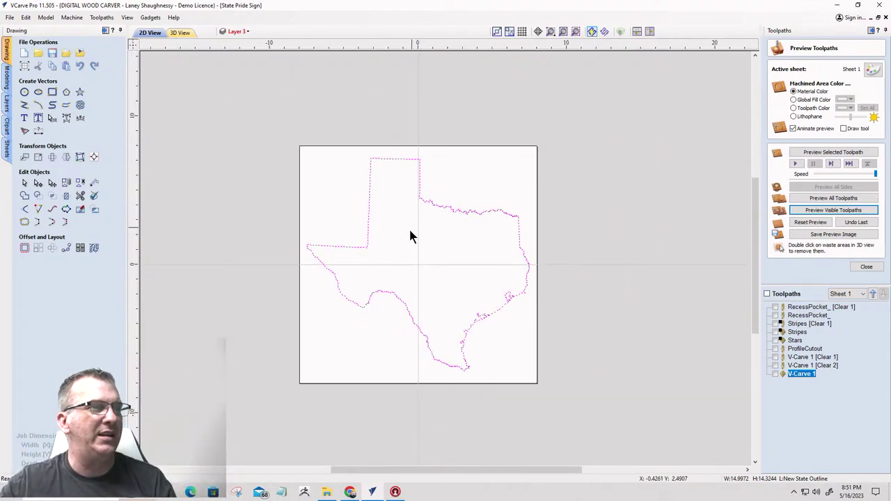
scroll(400, 241, up, 1)
- Offset the state outline 0.1875 inches outward, deleting the original, and fit it in view
click(25, 248)
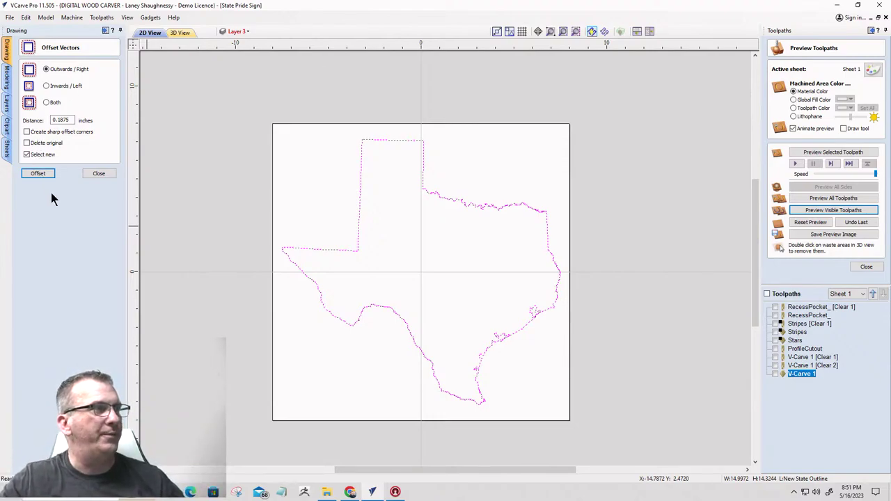
click(31, 175)
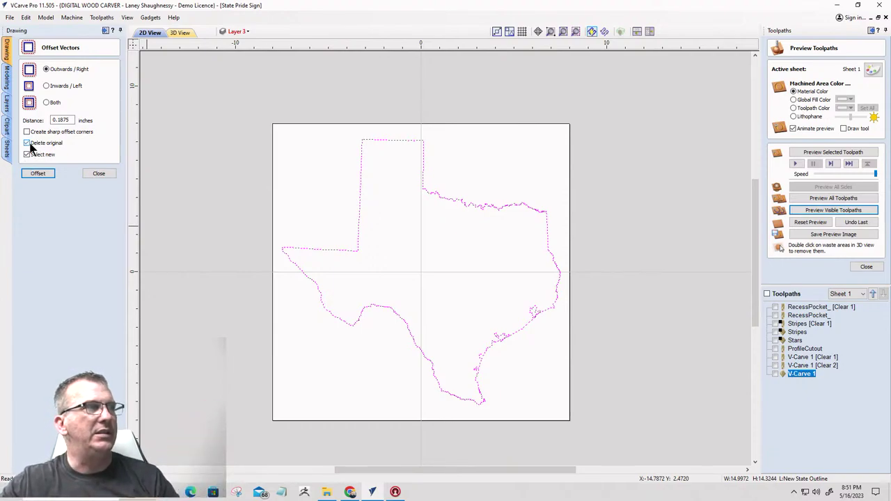
click(31, 175)
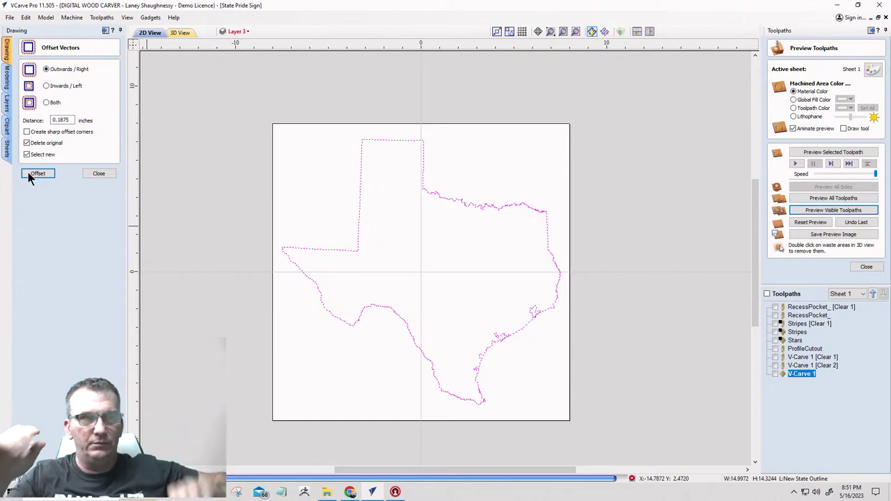
scroll(502, 209, up, 3)
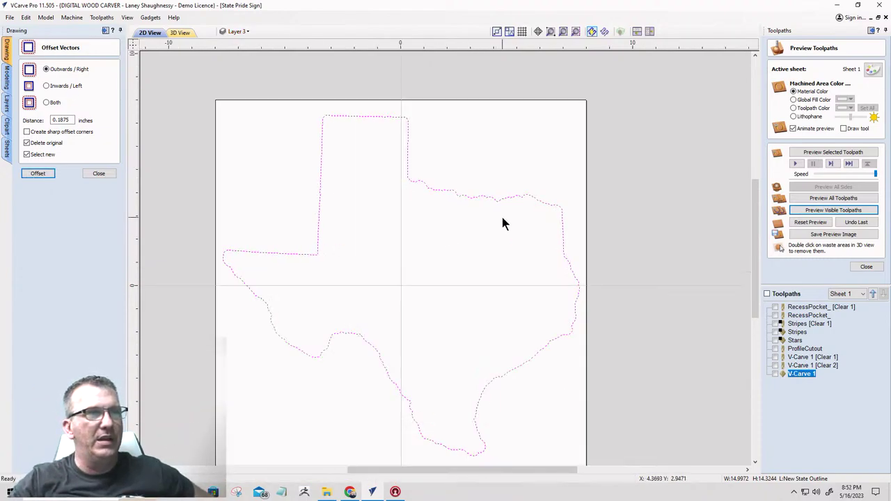
key(F6)
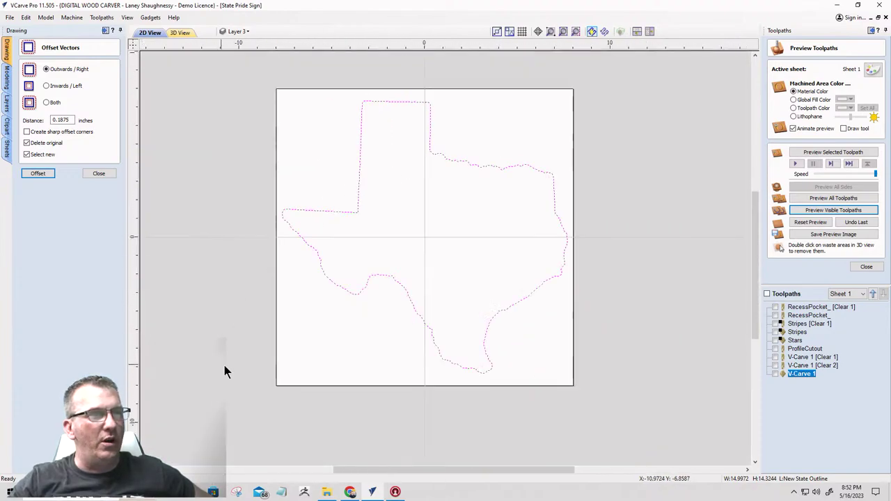
scroll(507, 310, up, 4)
scroll(508, 299, down, 4)
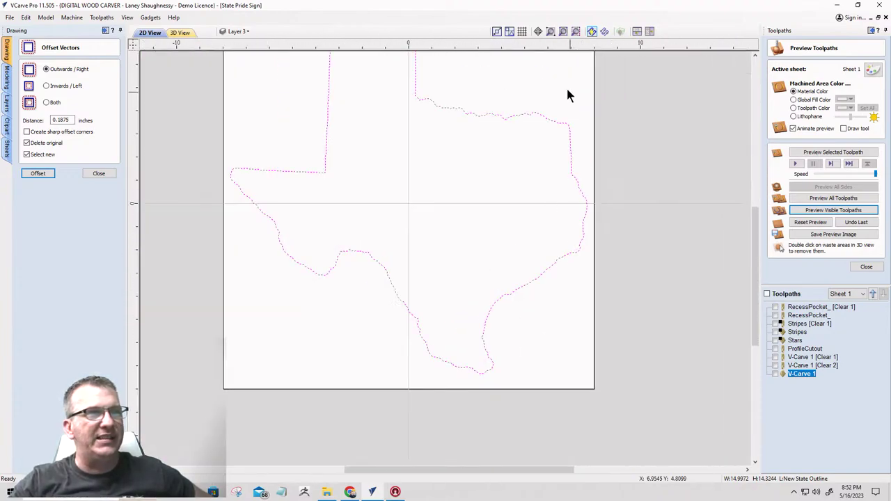
scroll(543, 91, up, 4)
scroll(589, 154, down, 1)
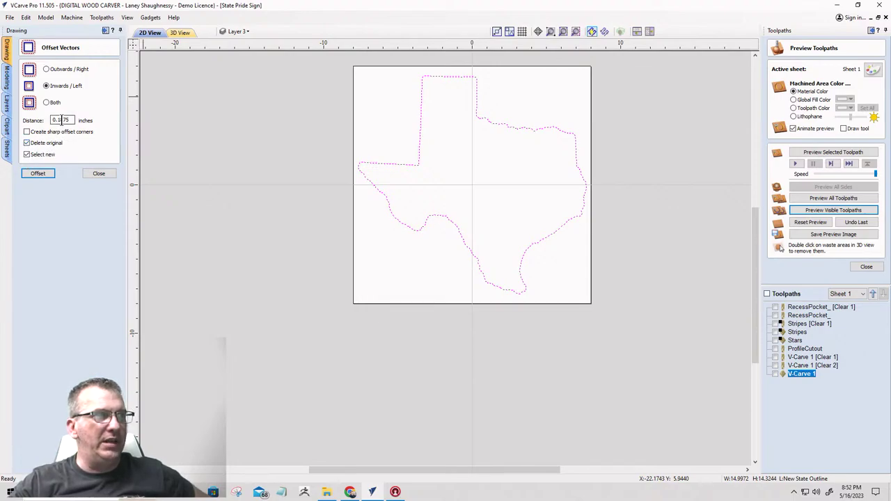
- Offset the smoothed outline 0.1875 inches inward
click(37, 175)
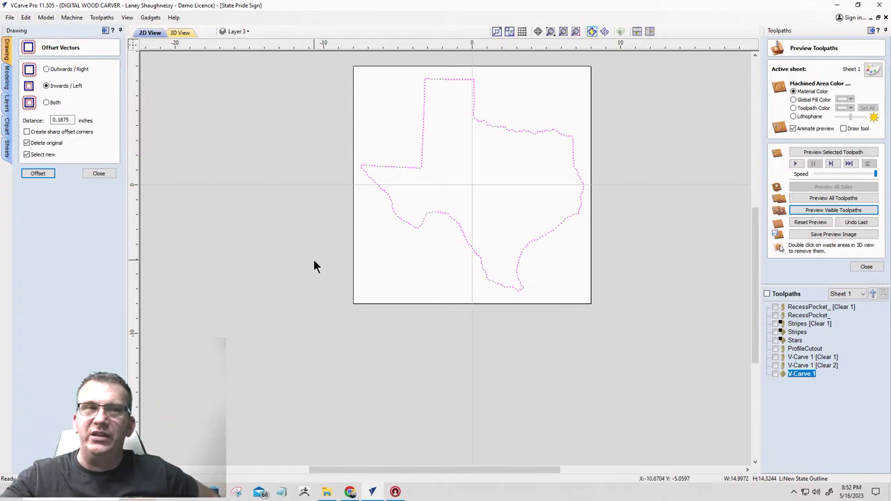
scroll(564, 120, up, 5)
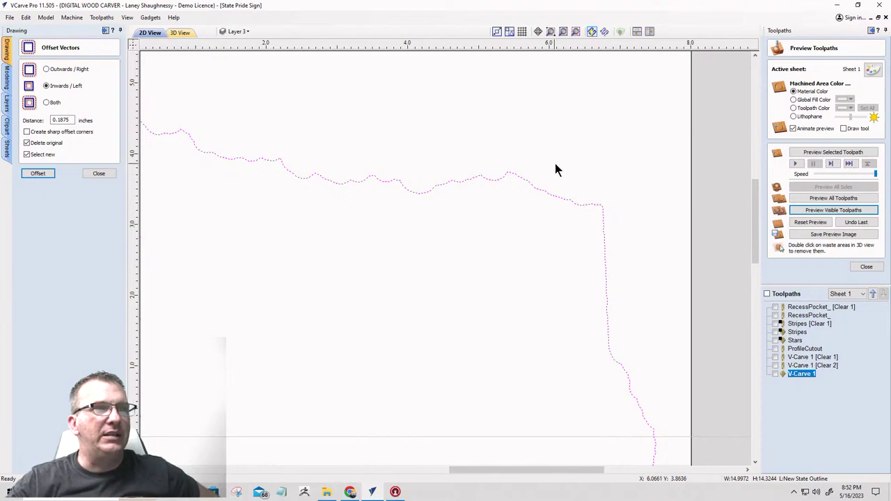
scroll(606, 243, down, 3)
scroll(551, 383, up, 5)
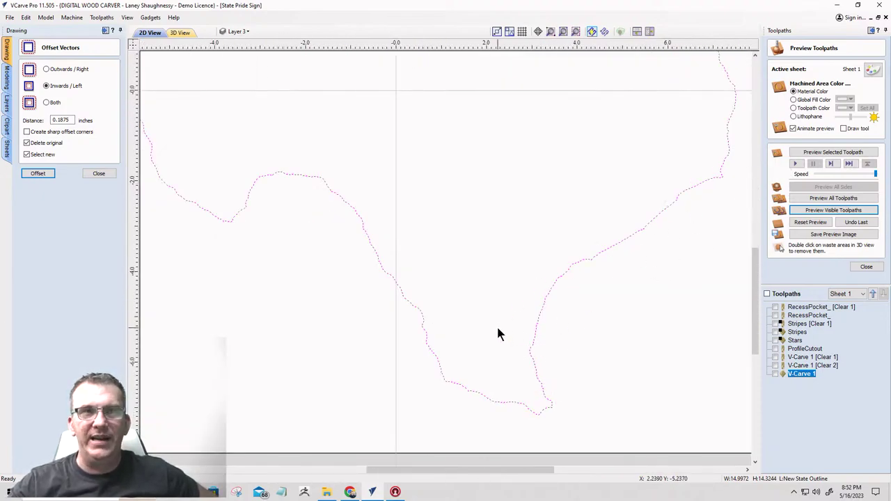
scroll(489, 302, down, 4)
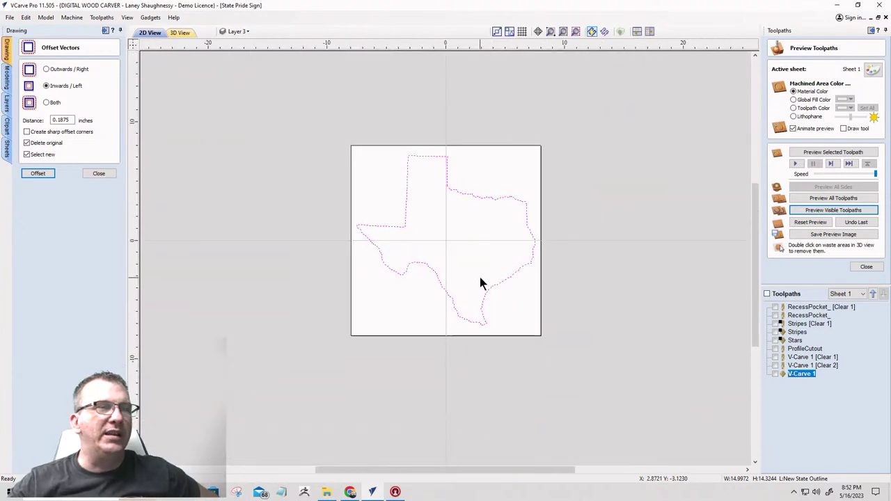
- Make the STATE layer visible again and select its larger outline
click(235, 32)
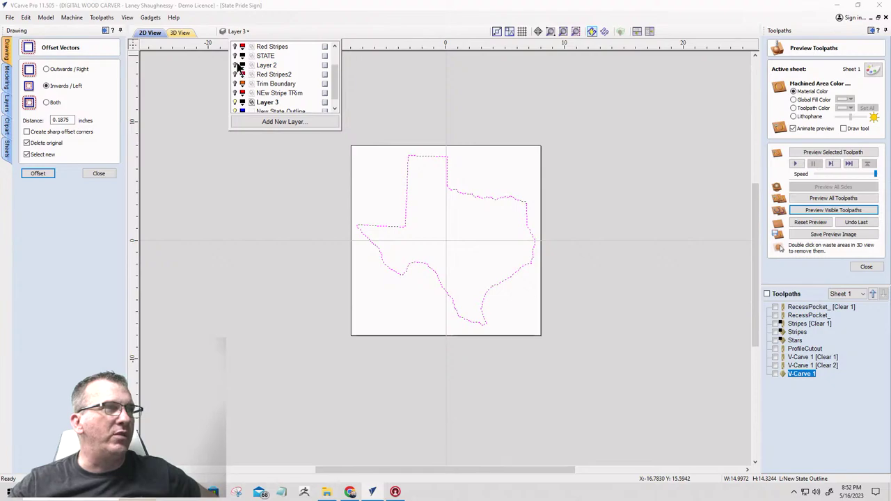
click(235, 55)
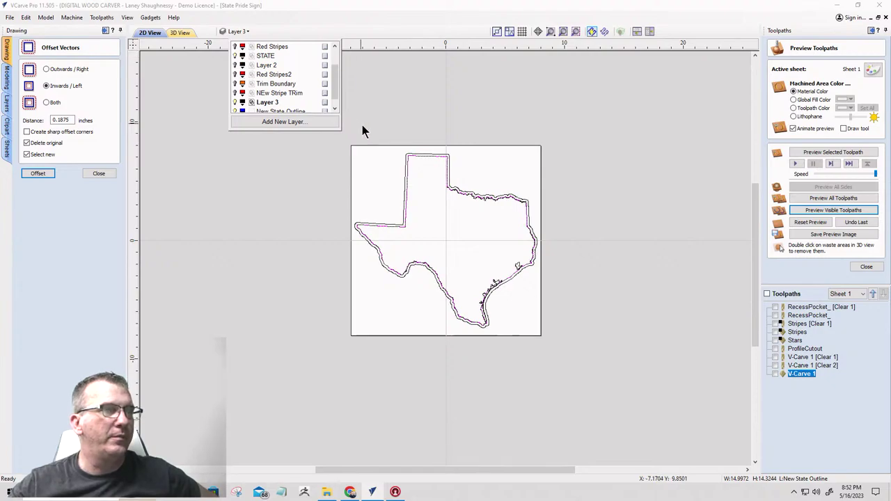
scroll(454, 177, up, 1)
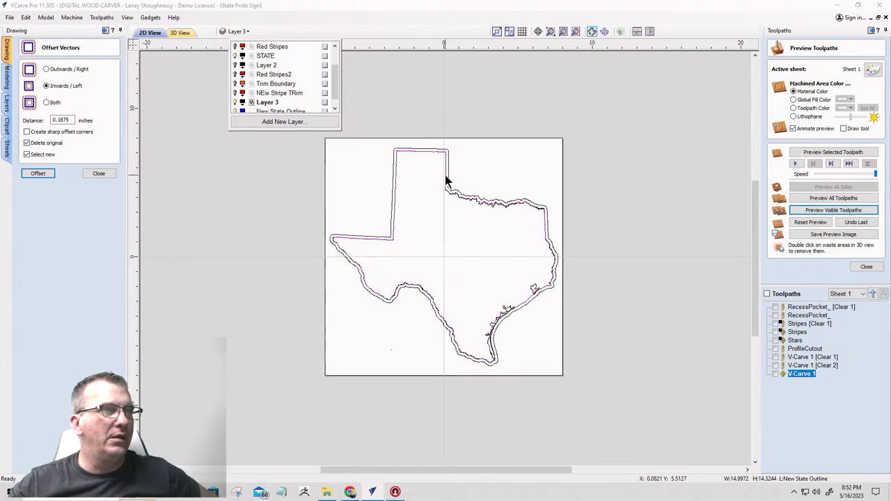
click(449, 181)
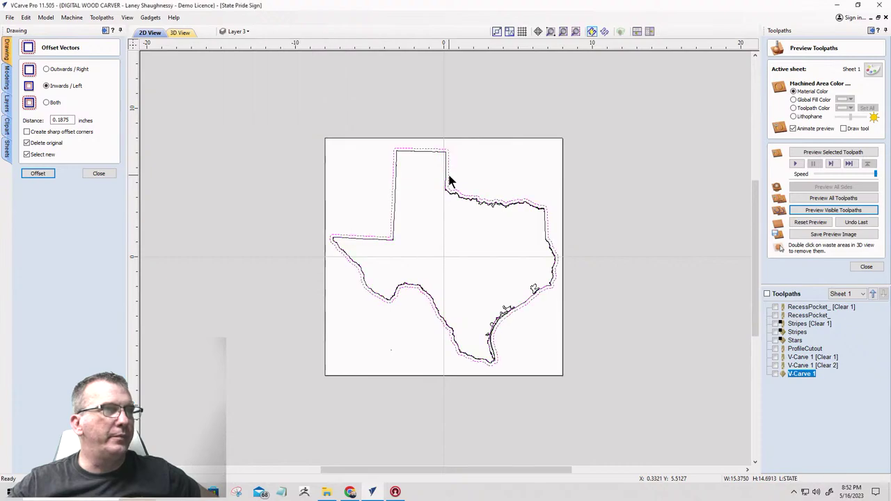
scroll(449, 179, up, 3)
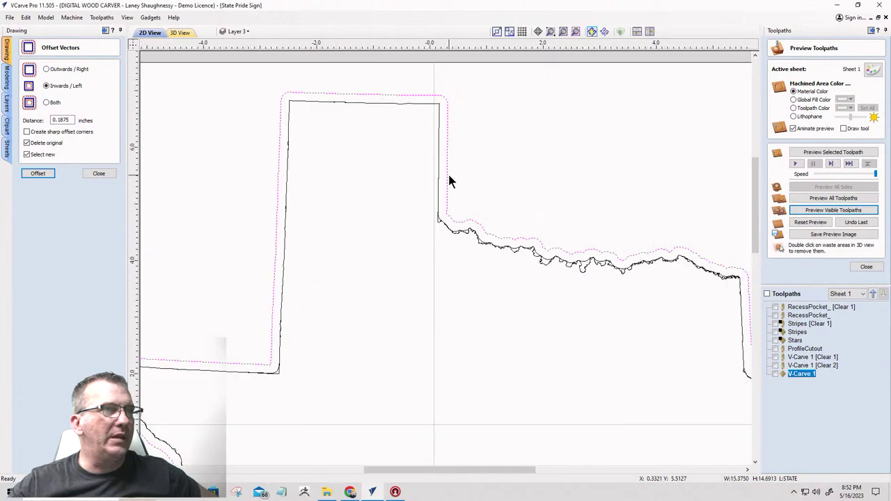
- Move the selected outline onto a new layer named 'original'
right_click(470, 246)
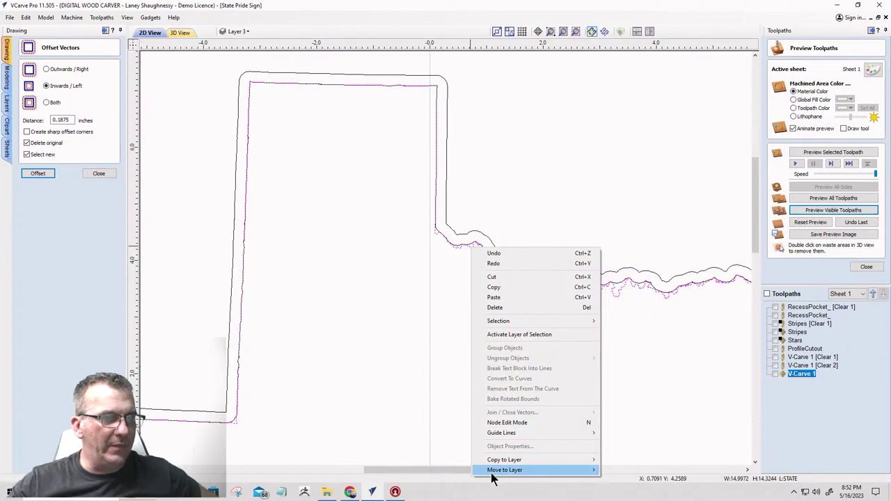
mouse_move(498, 474)
click(627, 470)
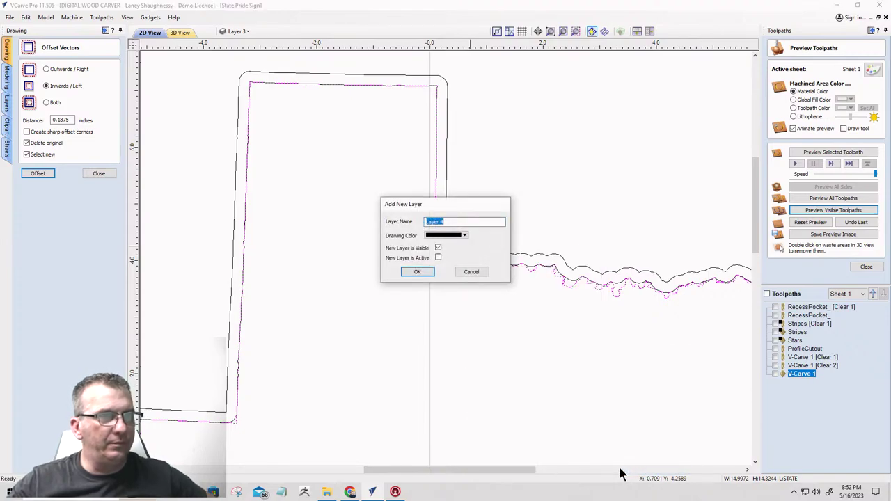
text(original)
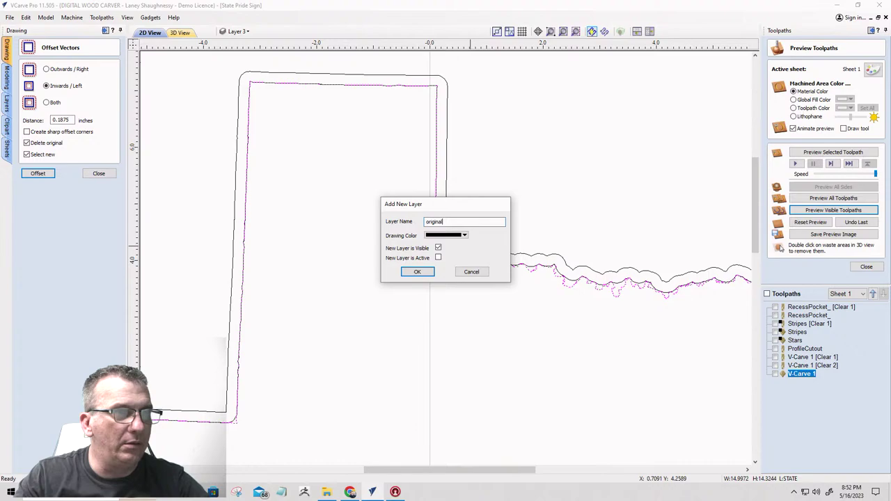
click(415, 270)
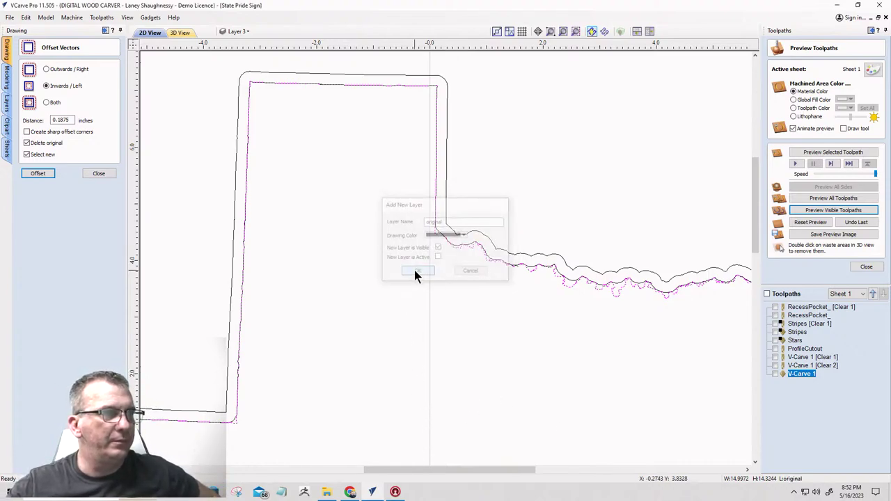
- Hide the STATE layer, leaving Layer 3's outline visible
click(236, 34)
click(234, 56)
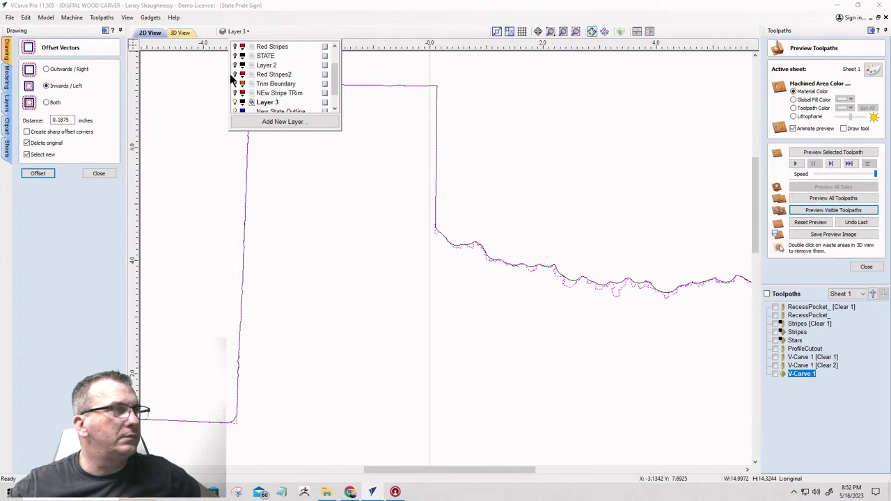
click(236, 103)
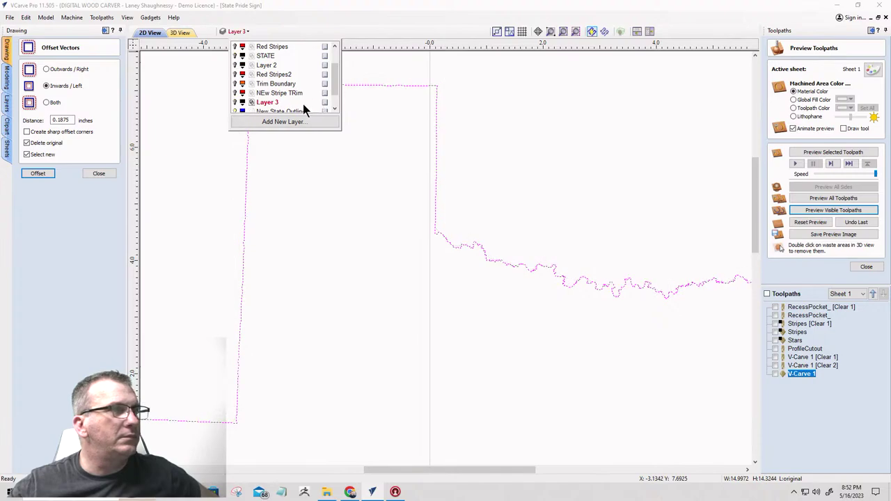
scroll(244, 96, down, 1)
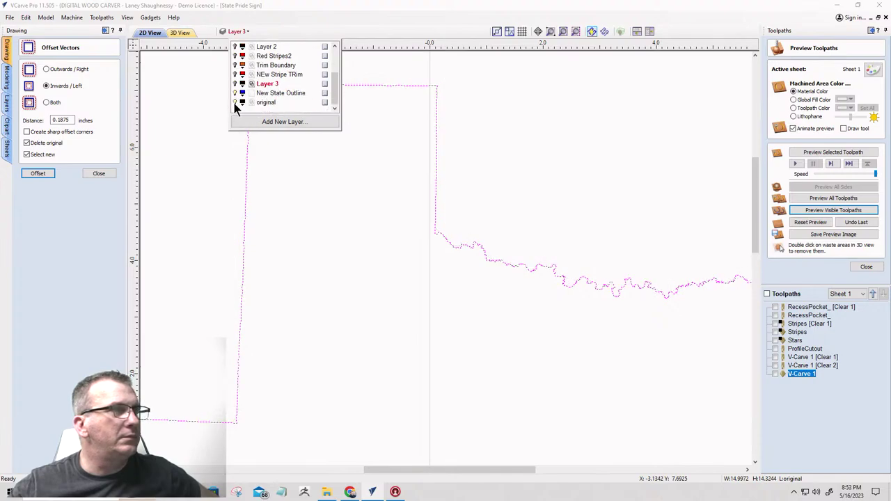
click(236, 83)
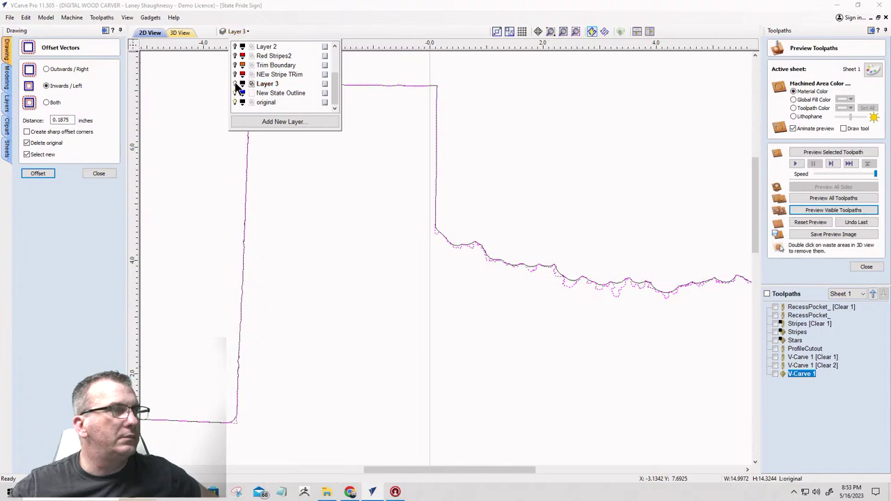
click(432, 270)
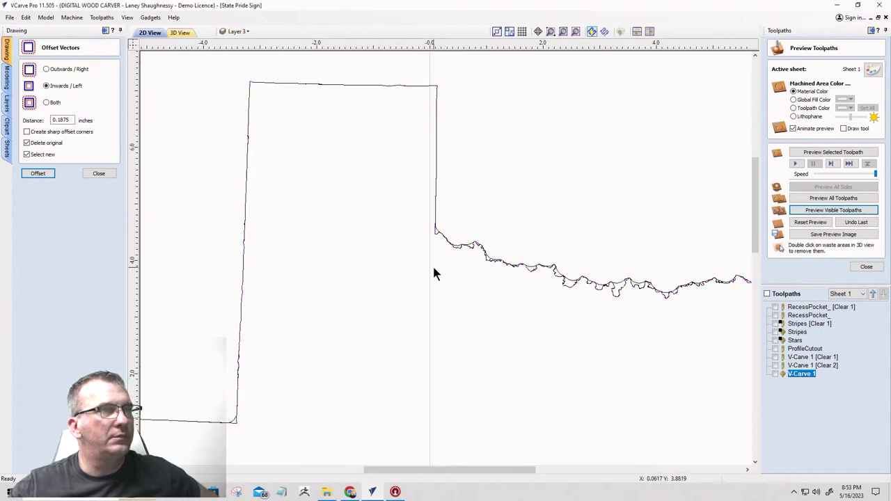
- Set Layer 3's drawing colour to red
click(324, 86)
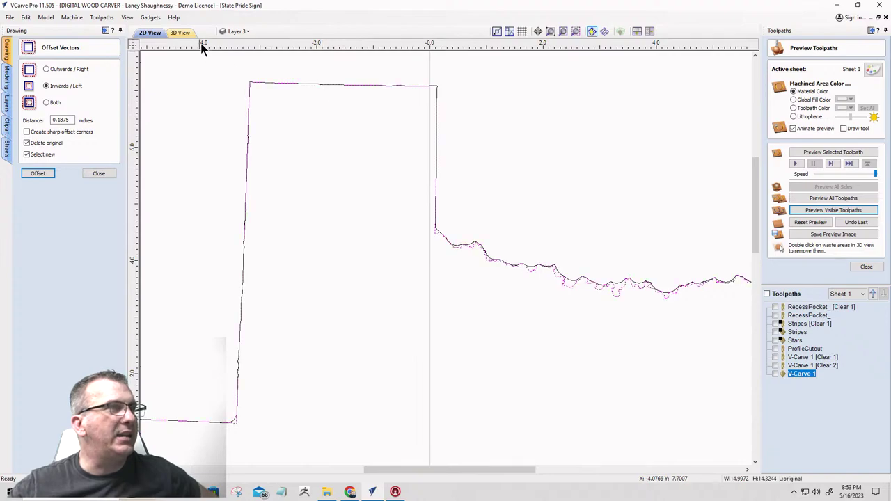
click(236, 31)
click(243, 105)
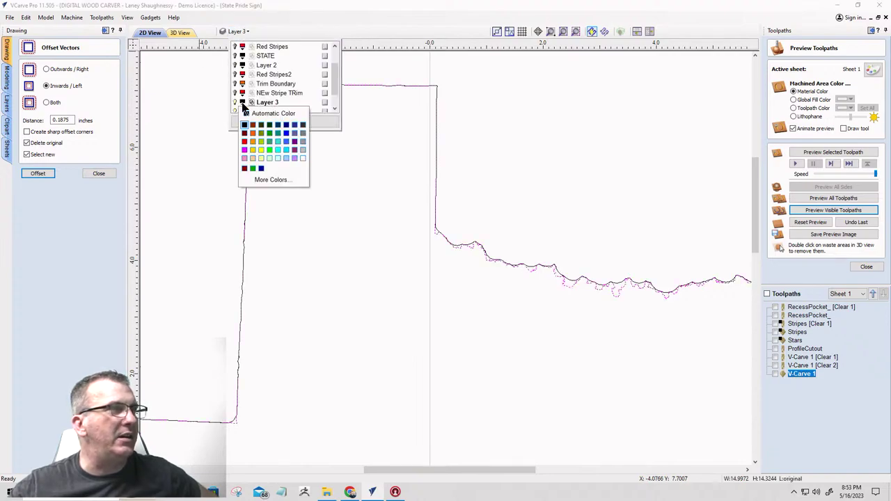
click(245, 147)
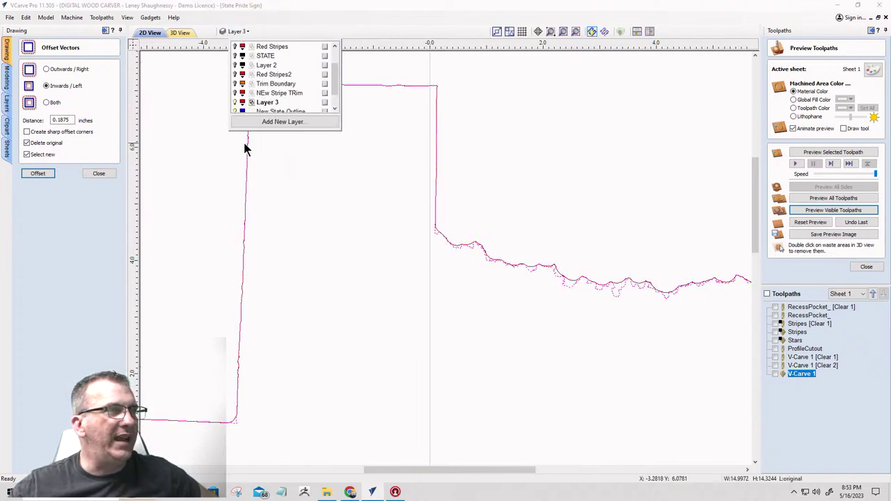
click(329, 183)
- Zoom and pan along the Texas border, comparing the red Layer 3 vectors with the original
scroll(553, 306, up, 10)
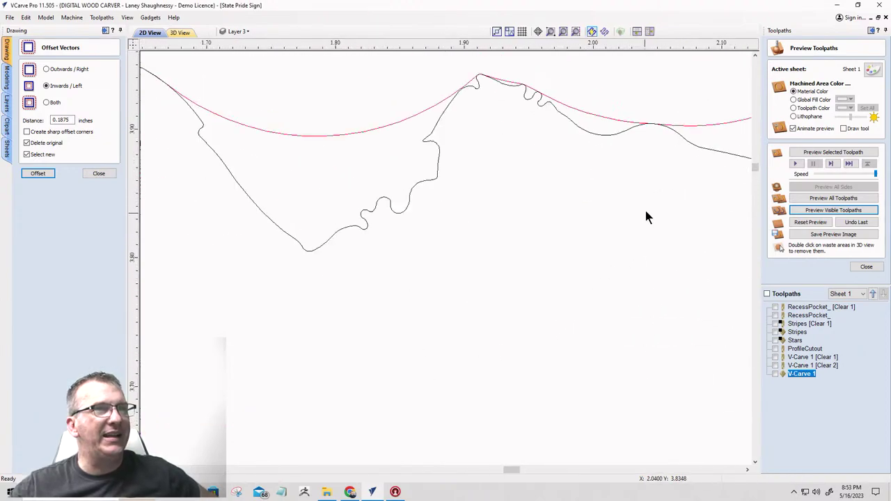
scroll(644, 217, down, 6)
scroll(564, 346, up, 5)
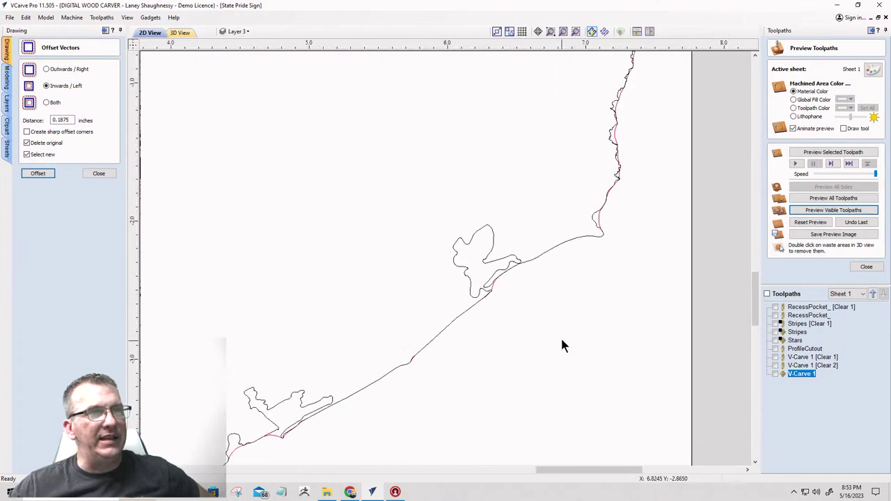
scroll(564, 346, up, 1)
scroll(496, 243, down, 6)
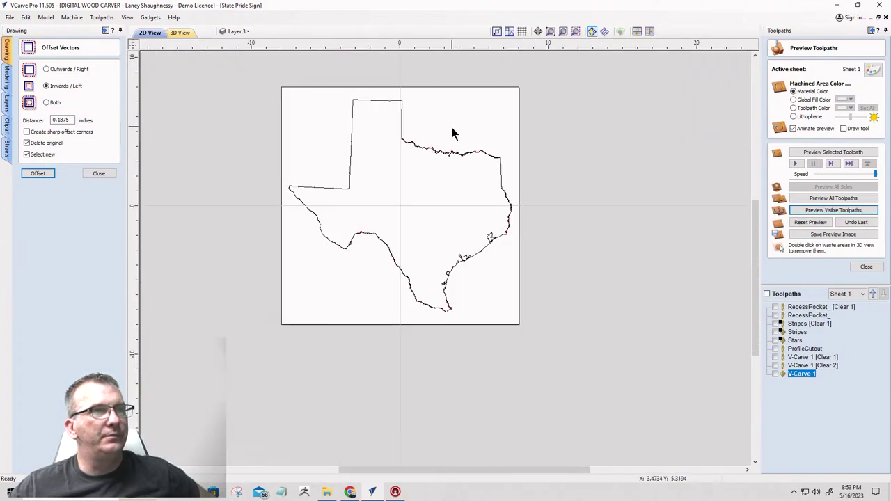
scroll(453, 133, up, 7)
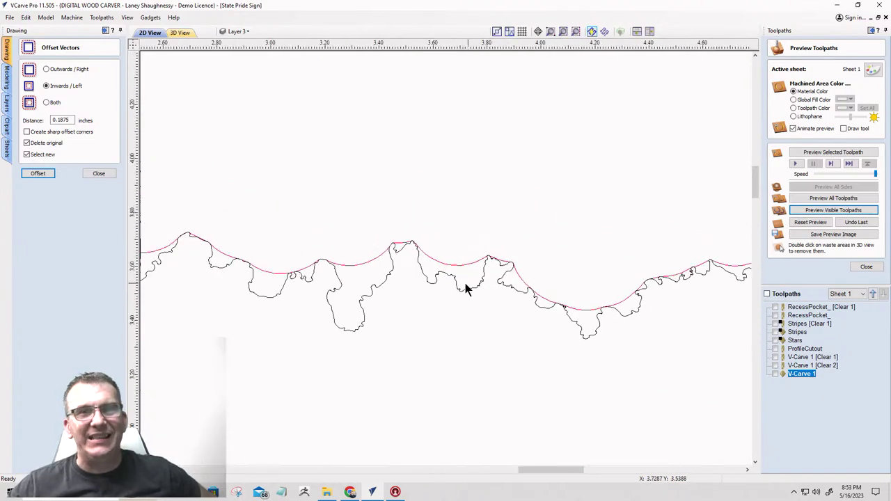
scroll(433, 246, down, 5)
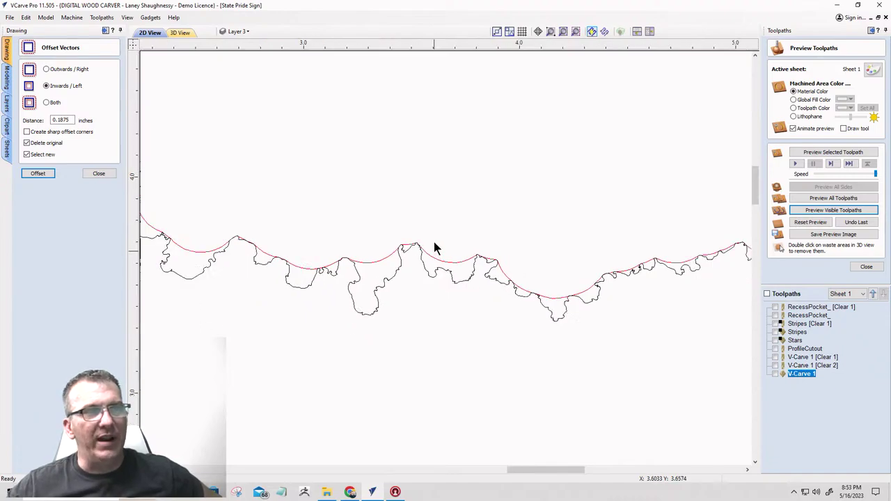
scroll(656, 296, up, 8)
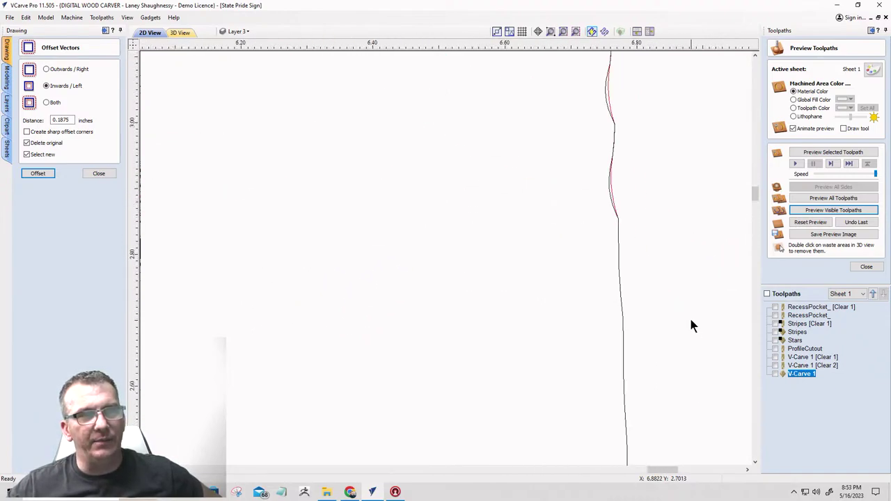
scroll(605, 140, down, 8)
scroll(634, 264, up, 3)
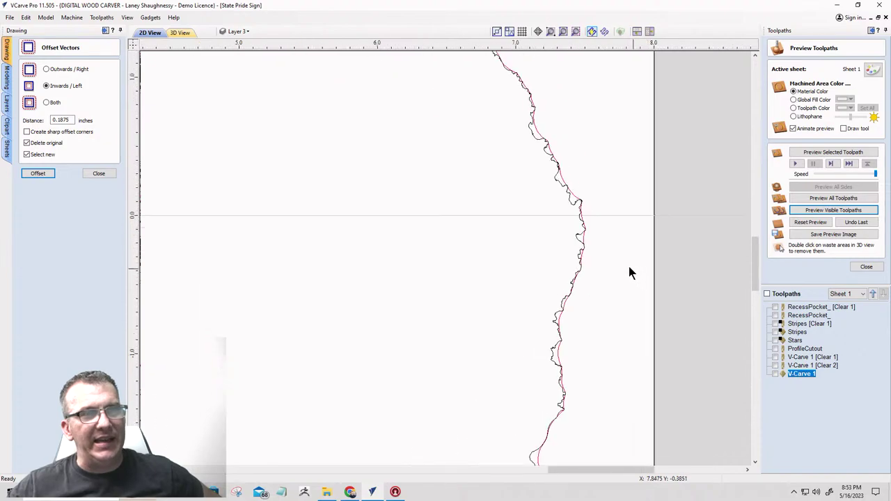
scroll(513, 312, up, 4)
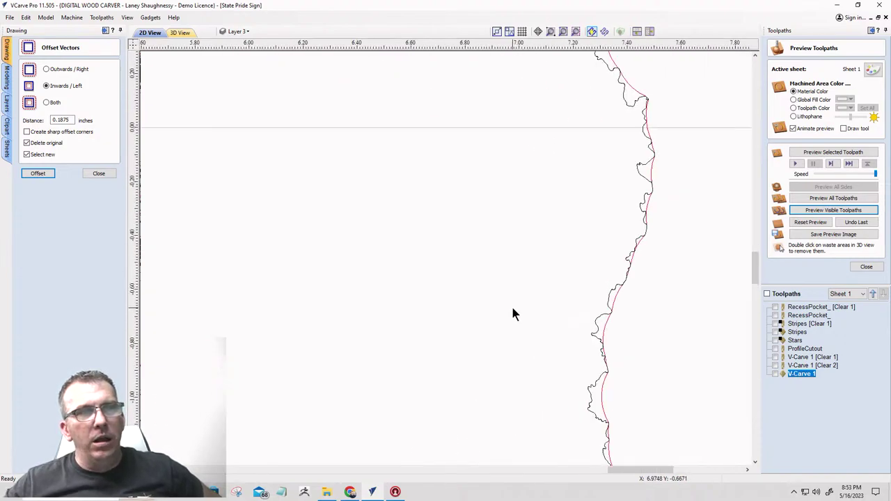
scroll(752, 359, down, 4)
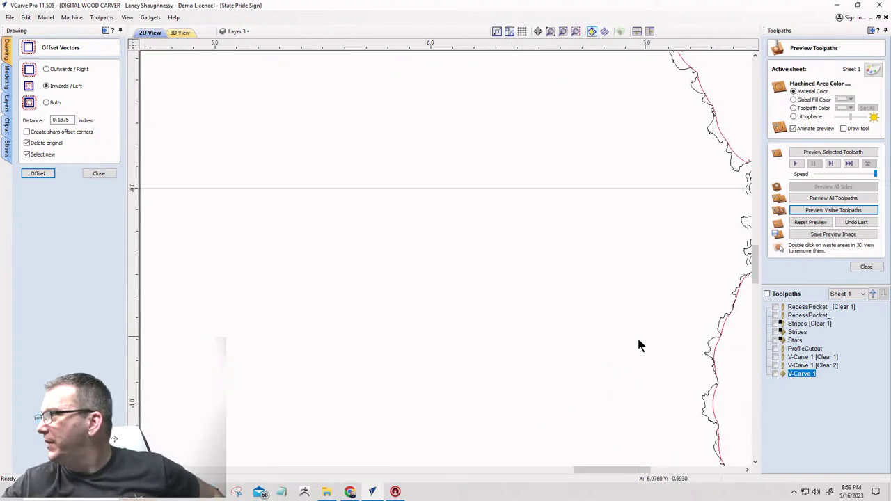
middle_drag(638, 344, 296, 257)
scroll(375, 302, up, 6)
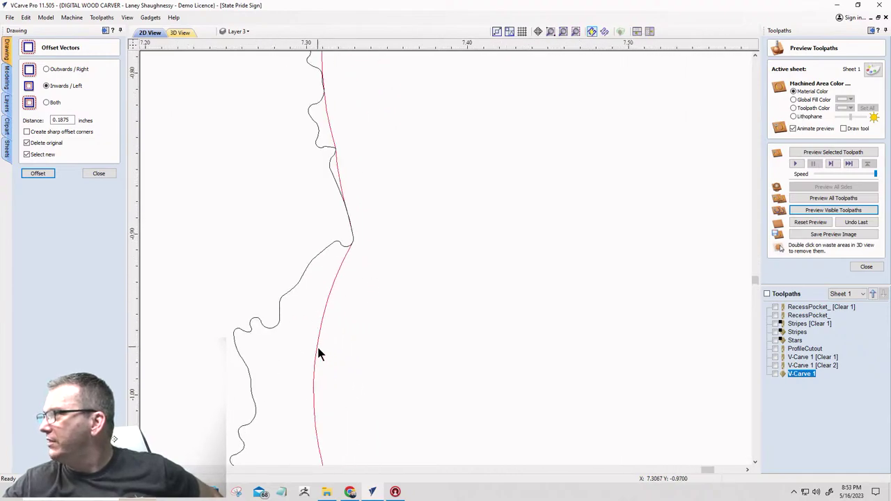
scroll(320, 348, down, 4)
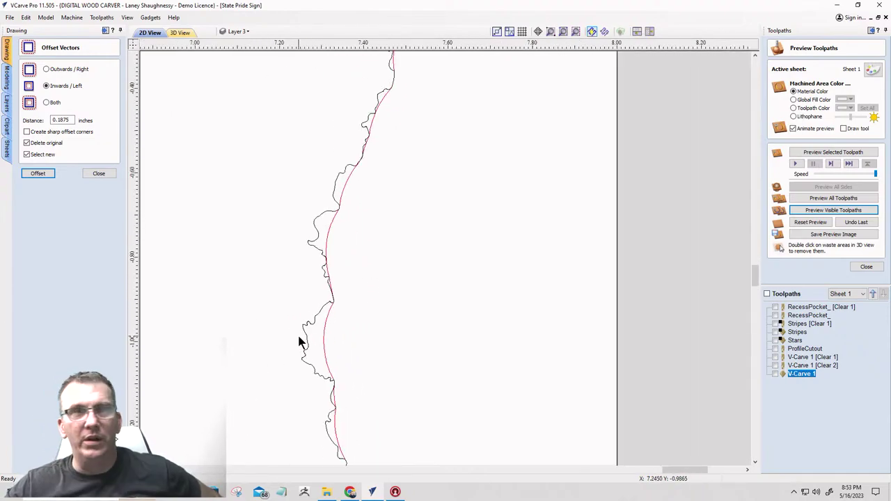
scroll(461, 276, down, 6)
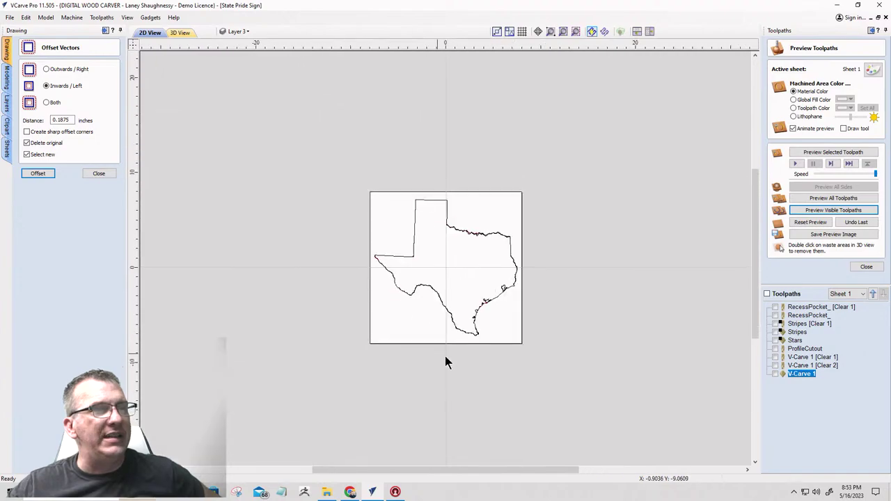
scroll(481, 299, up, 5)
click(240, 32)
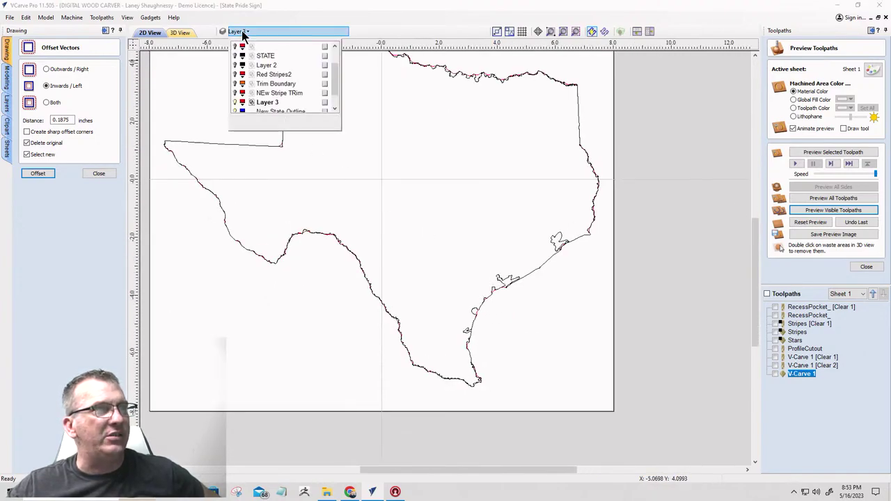
scroll(237, 108, down, 1)
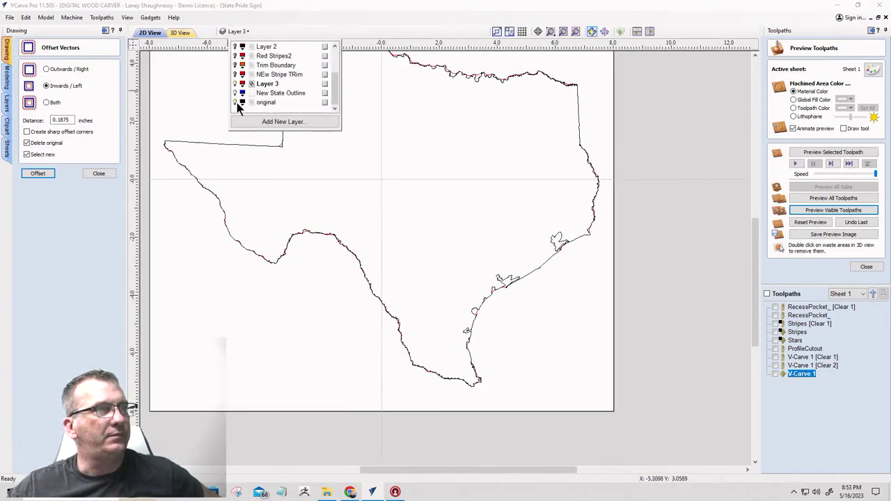
click(235, 103)
scroll(470, 279, down, 3)
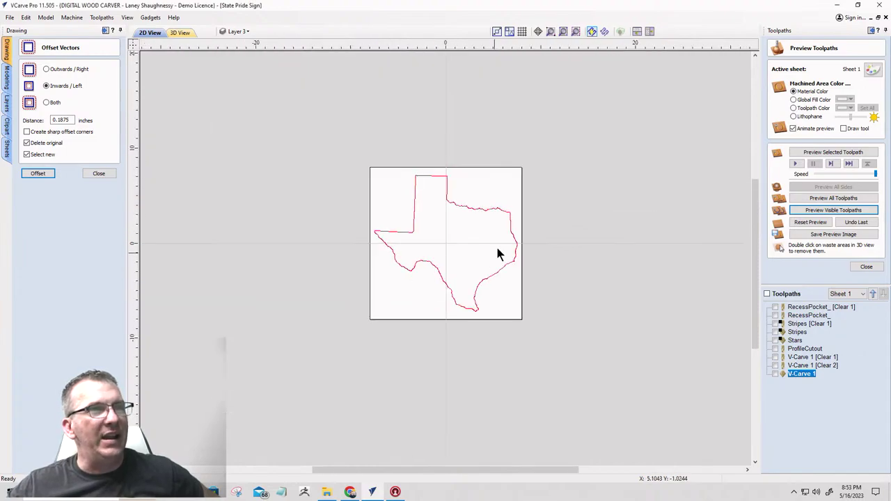
scroll(491, 202, up, 6)
click(237, 31)
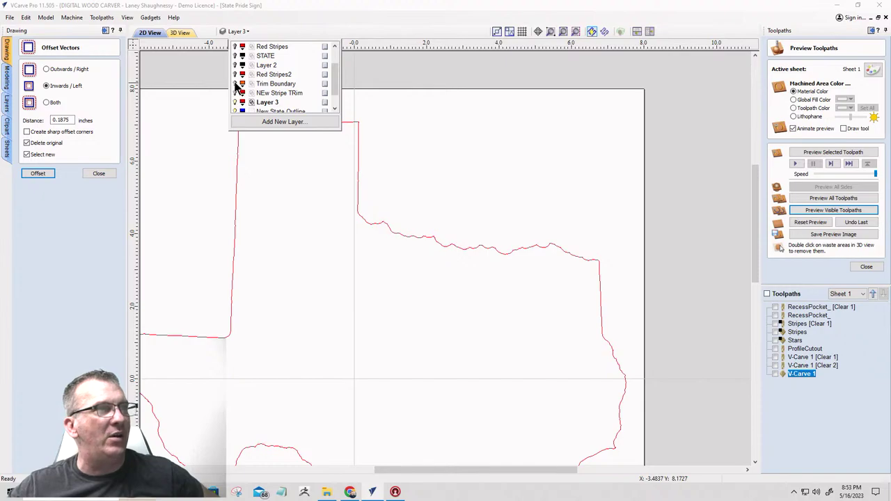
scroll(233, 88, down, 1)
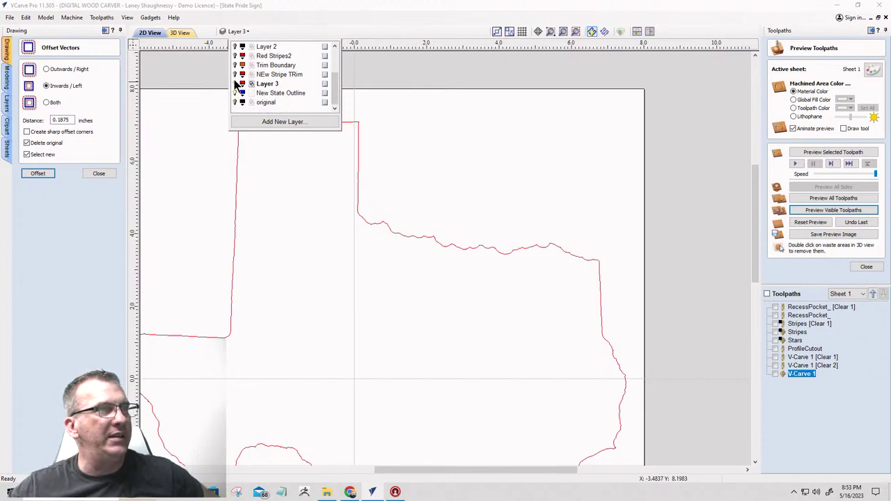
scroll(236, 69, up, 2)
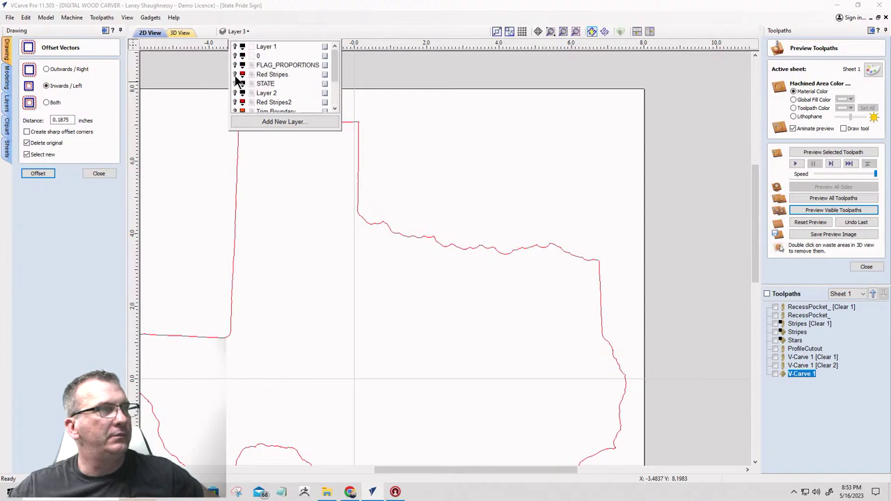
click(235, 83)
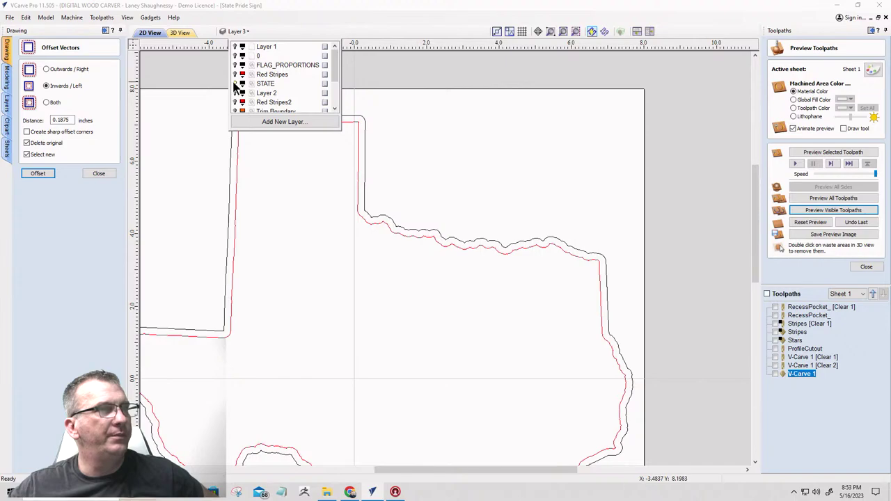
scroll(366, 219, up, 3)
scroll(398, 264, down, 2)
click(372, 259)
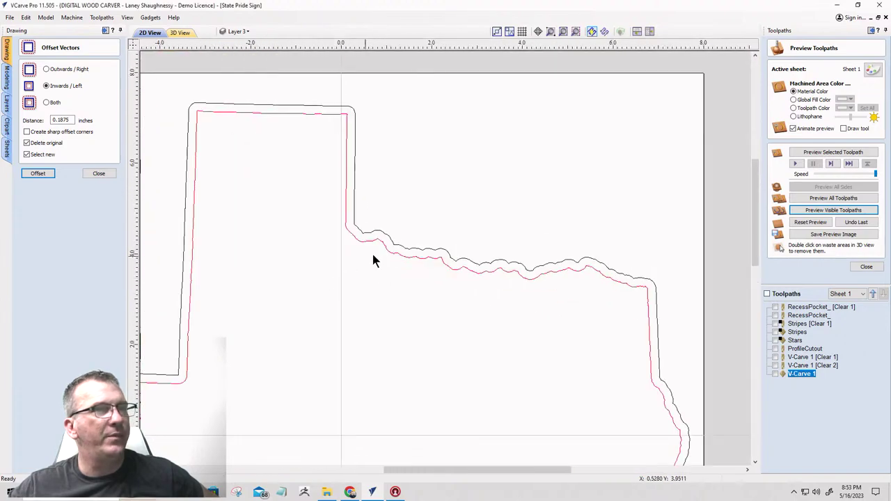
scroll(372, 260, down, 2)
scroll(571, 427, up, 4)
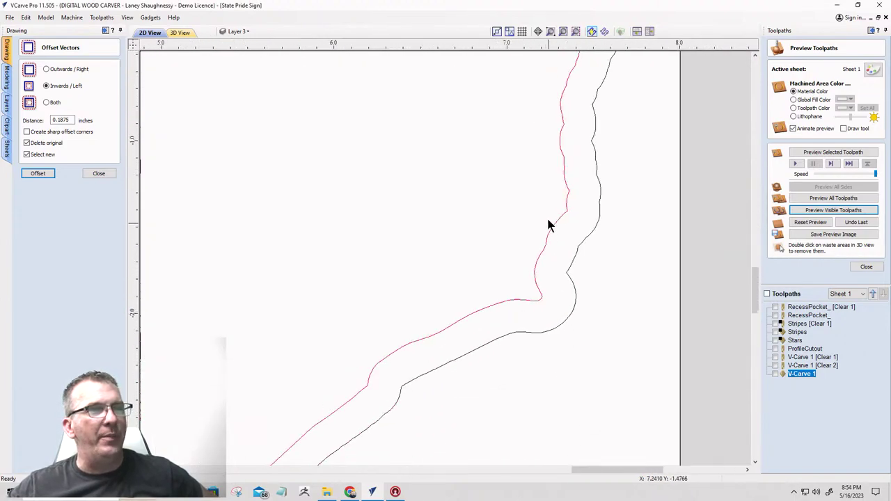
scroll(557, 233, down, 3)
scroll(427, 324, up, 2)
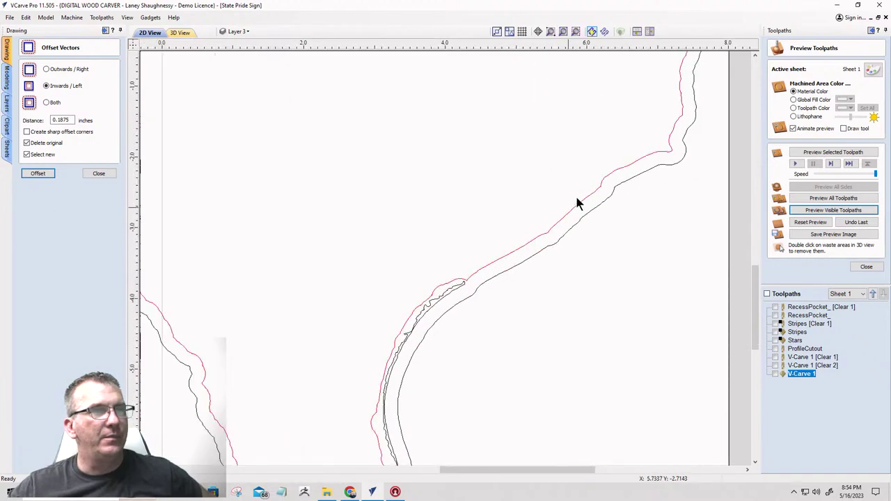
scroll(578, 209, down, 2)
scroll(460, 333, up, 3)
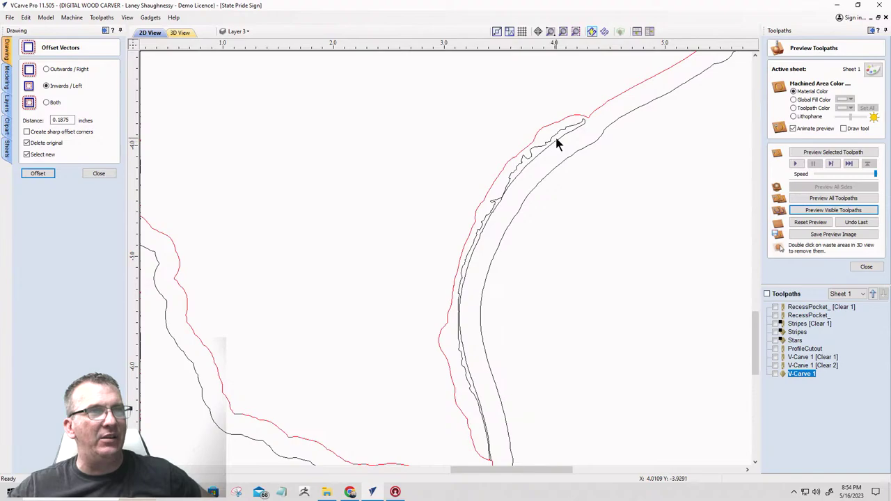
scroll(459, 285, down, 2)
scroll(485, 342, up, 3)
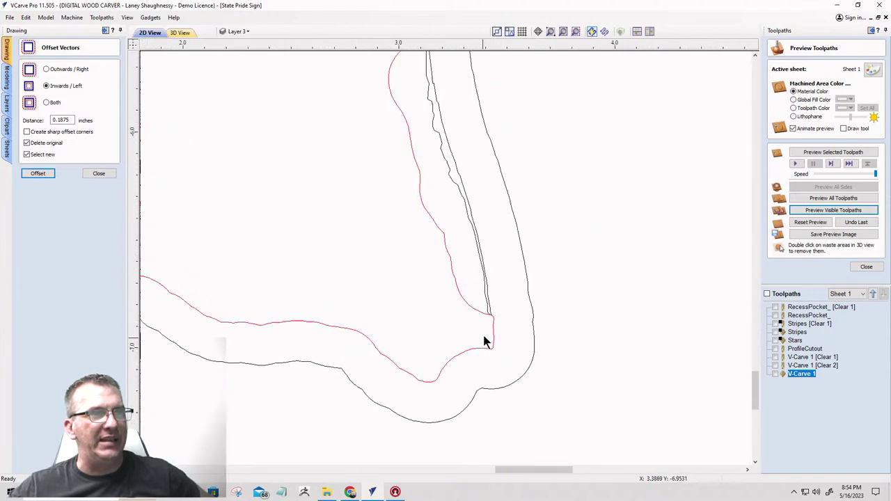
- Select the stray inner line along the coastline and close the Offset Vectors form
click(486, 283)
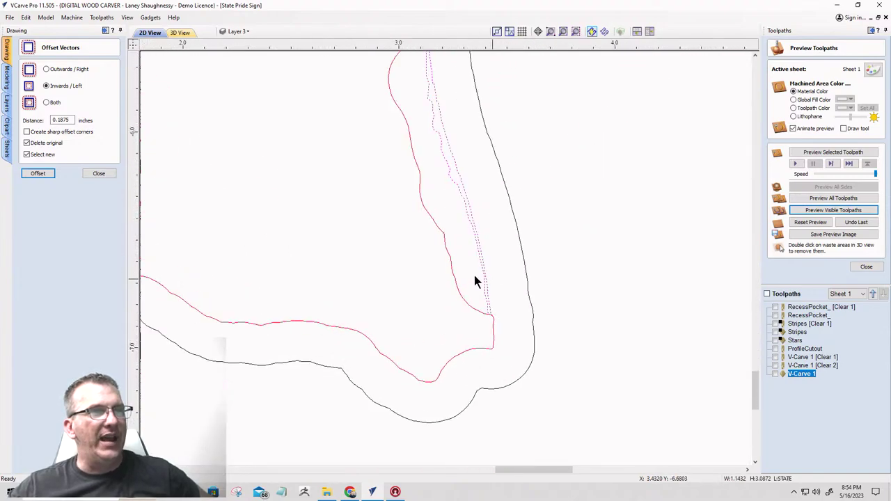
click(99, 174)
scroll(509, 360, down, 3)
scroll(512, 340, up, 2)
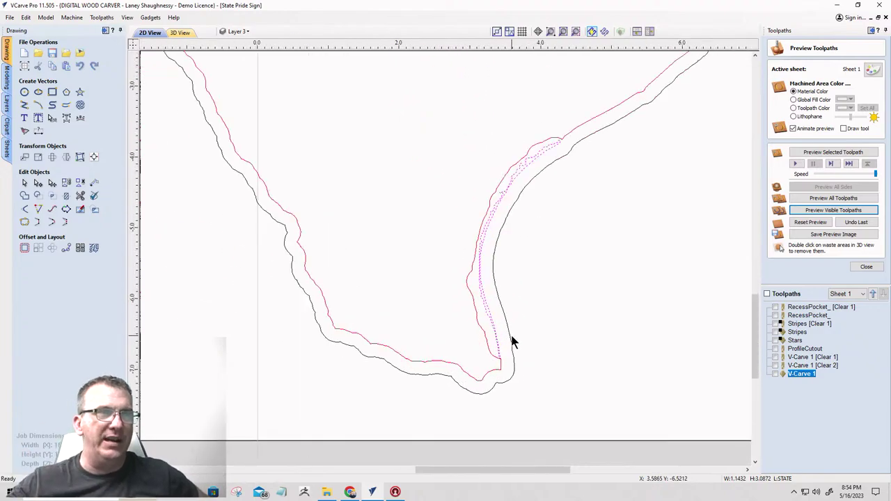
- Delete the stray coastline line via right-click, then zoom out to the full outline
right_click(490, 321)
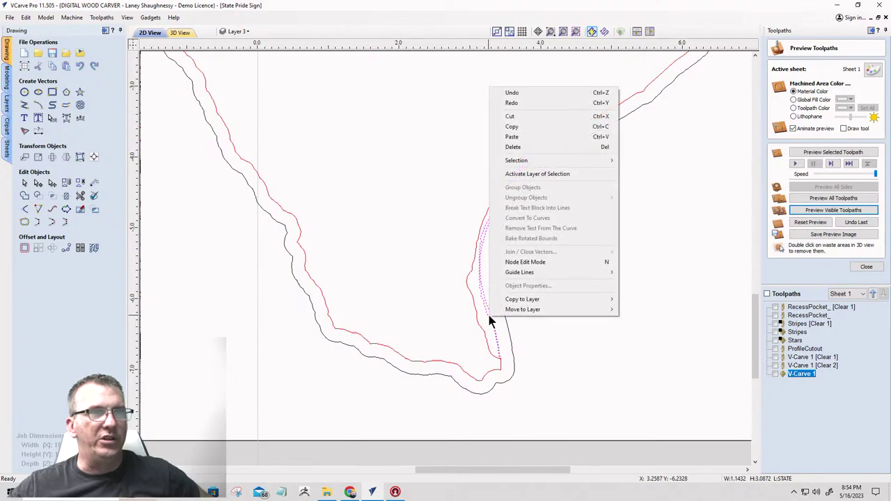
click(516, 147)
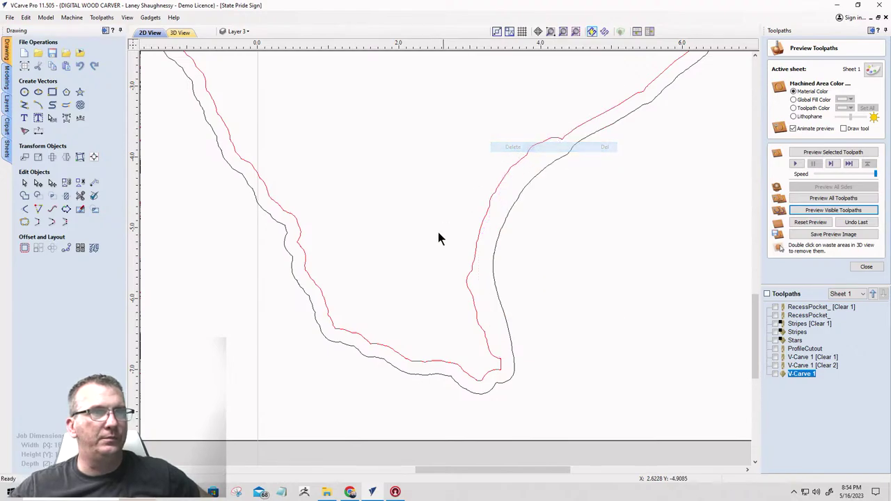
scroll(539, 288, down, 5)
scroll(480, 253, up, 5)
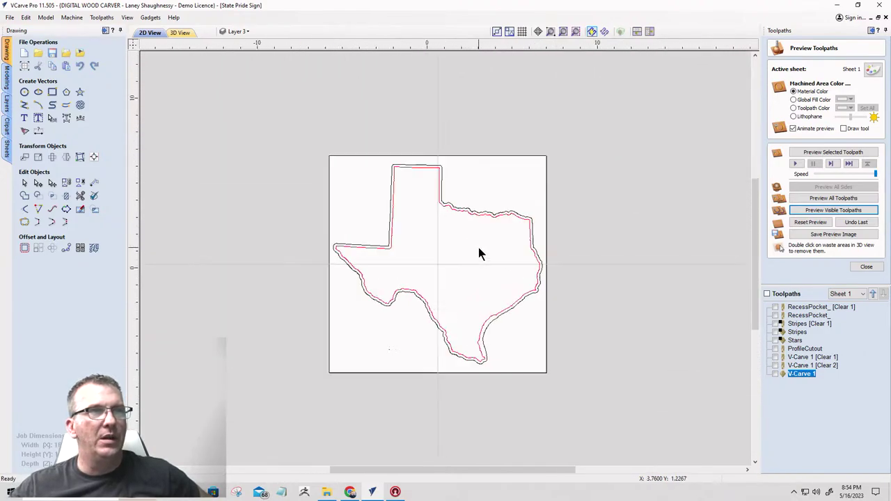
scroll(516, 214, up, 1)
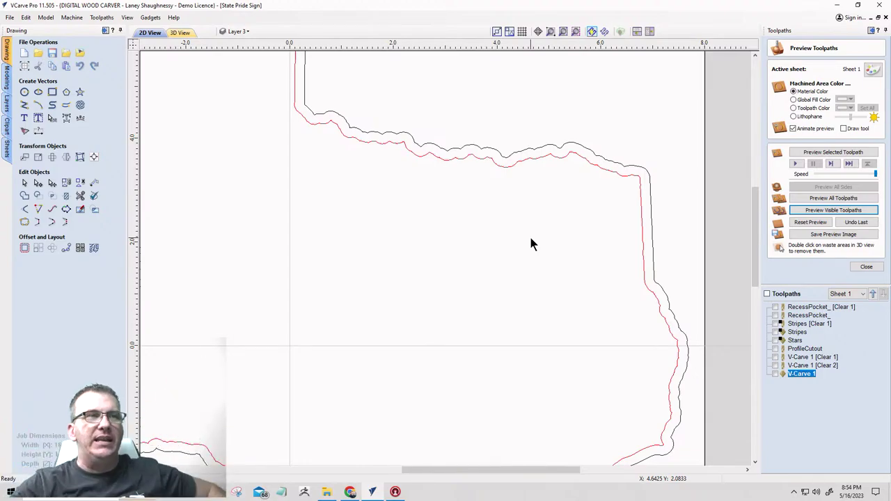
scroll(394, 169, down, 2)
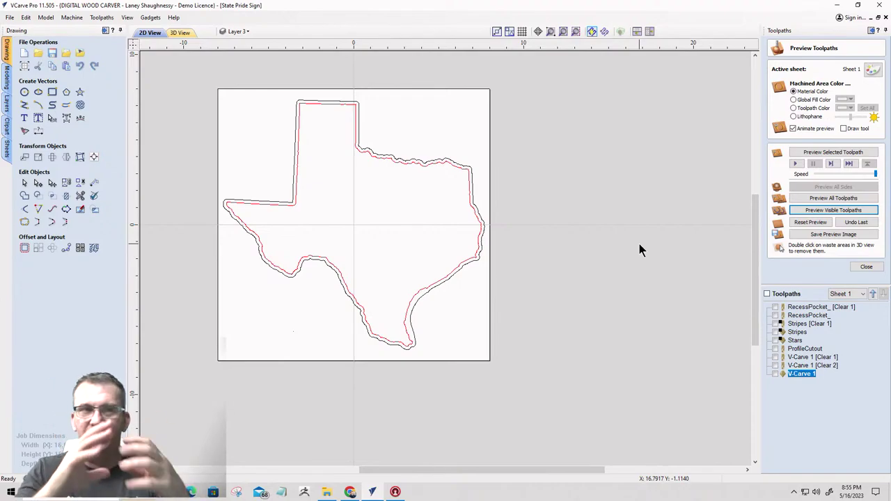
- Close the Preview Toolpaths panel to get back to Toolpath Operations and the toolpath list
click(866, 266)
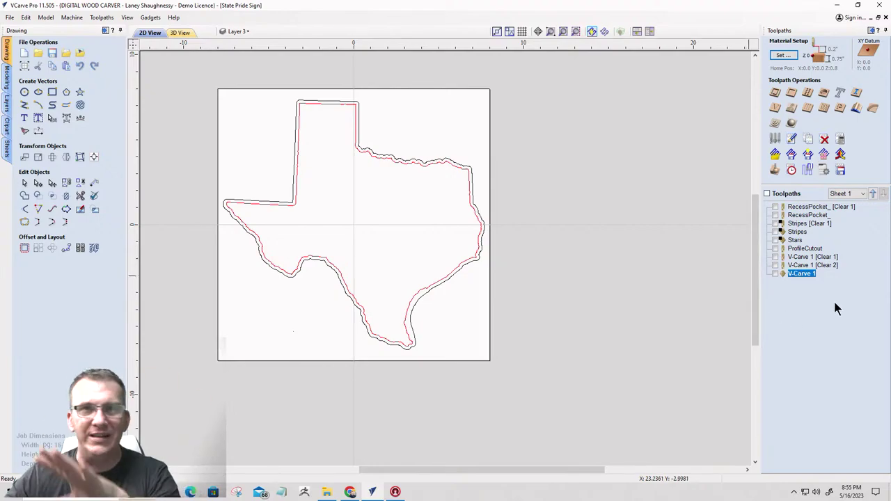
- Switch to the 3D view, open Preview Toolpaths and reset the preview to uncut material
click(180, 32)
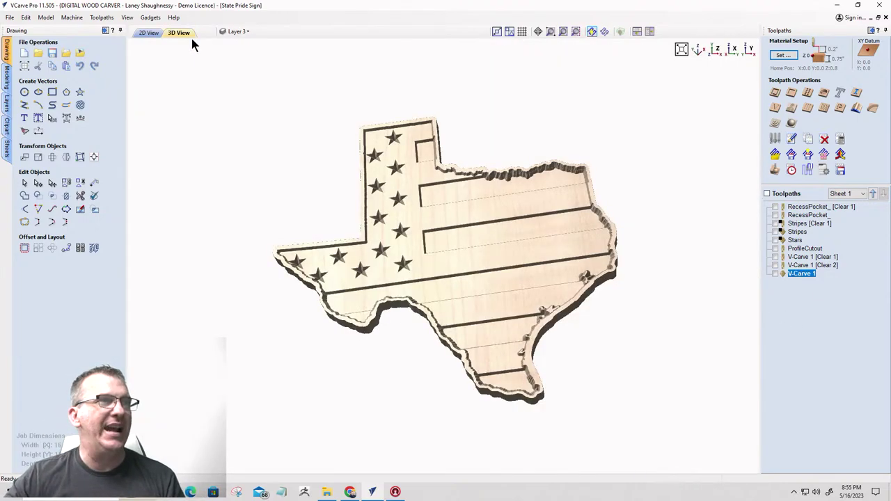
click(775, 170)
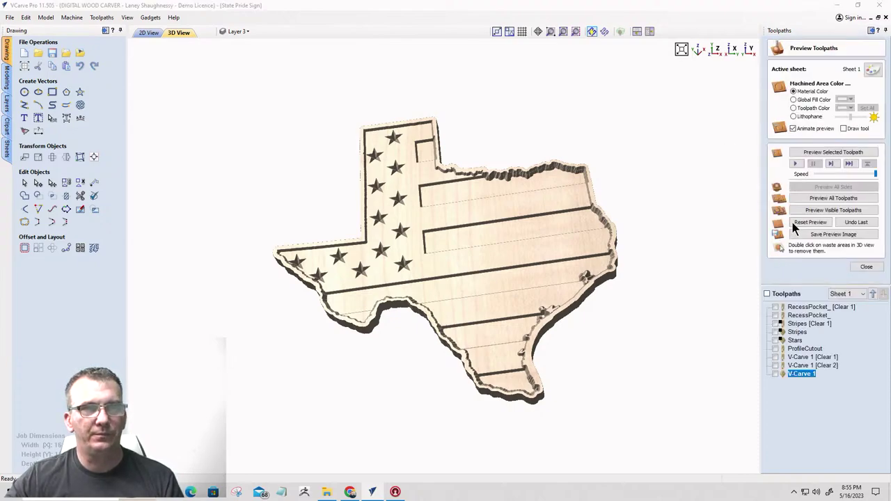
click(795, 226)
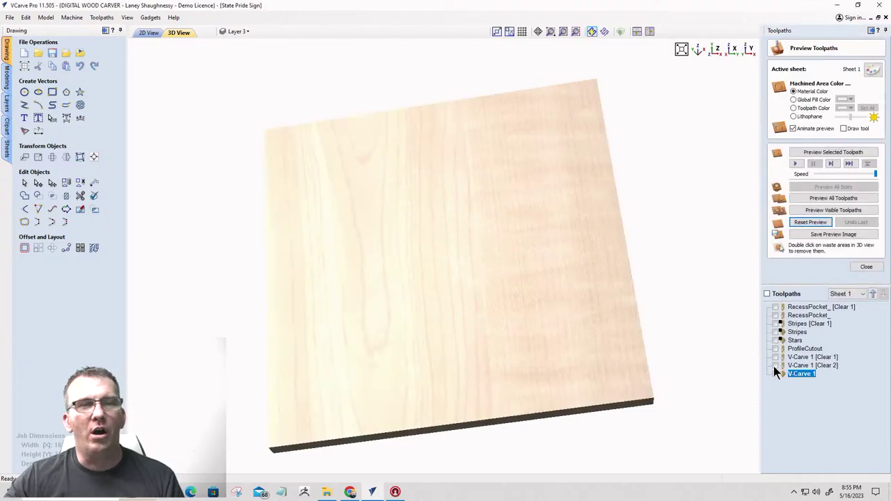
- Move V-Carve 1 [Clear 1] up four places so it comes before Stripes [Clear 1]
click(807, 358)
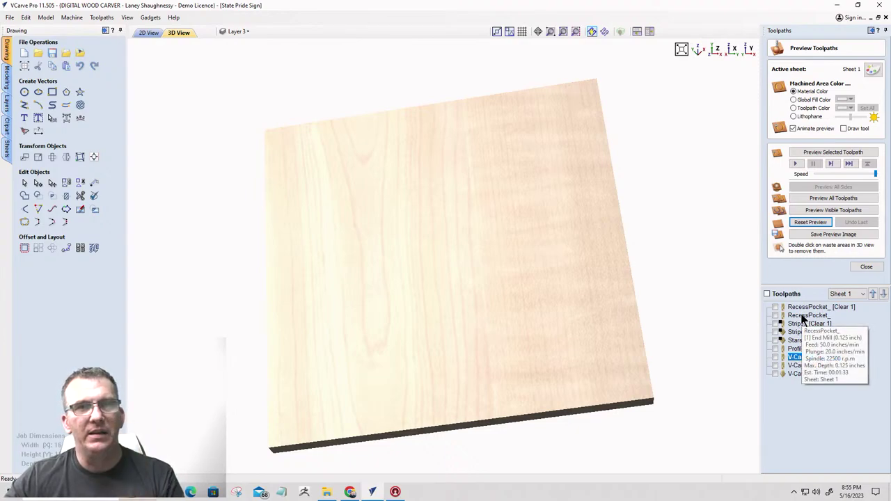
click(873, 294)
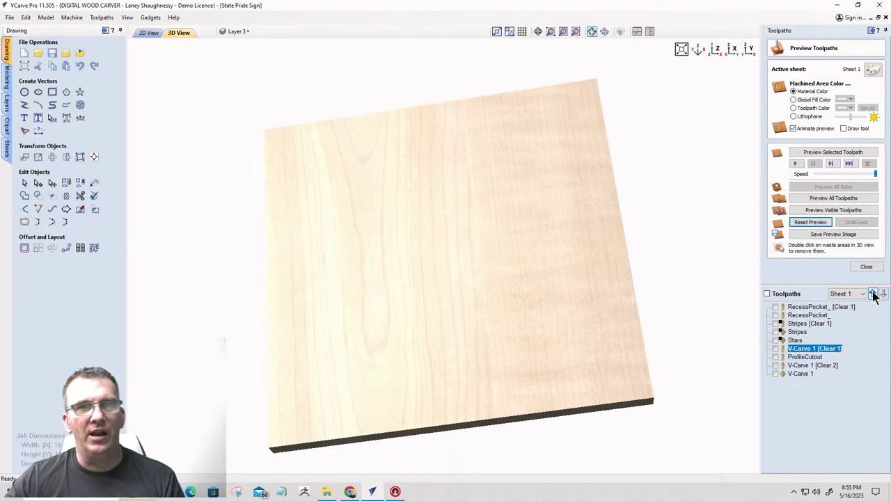
click(873, 294)
click(873, 293)
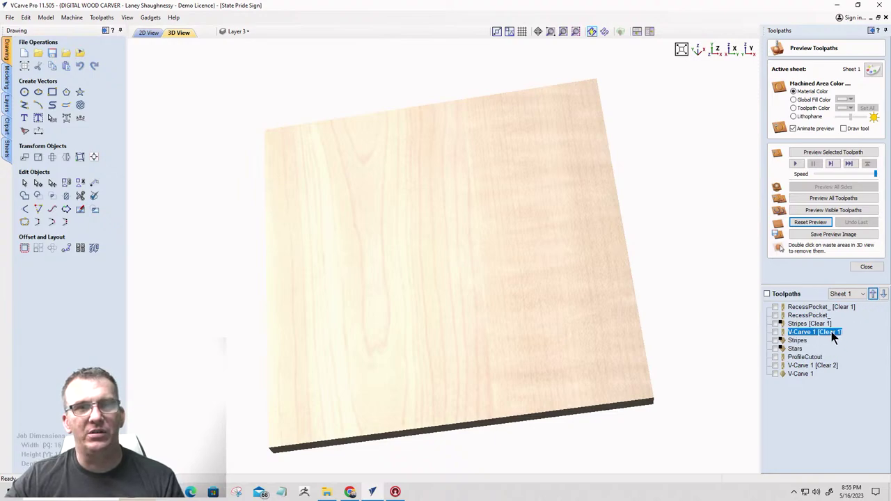
click(873, 293)
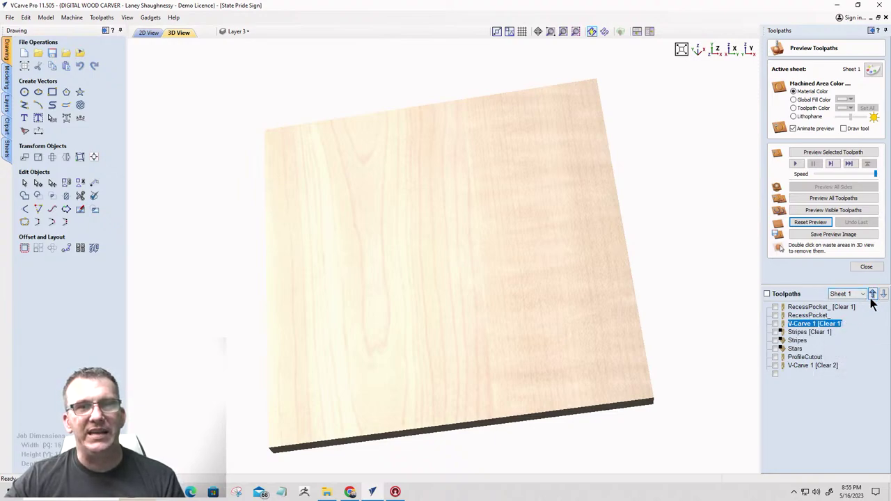
- Move V-Carve 1 [Clear 2] up three places to follow Stripes [Clear 1], then review the order
click(820, 365)
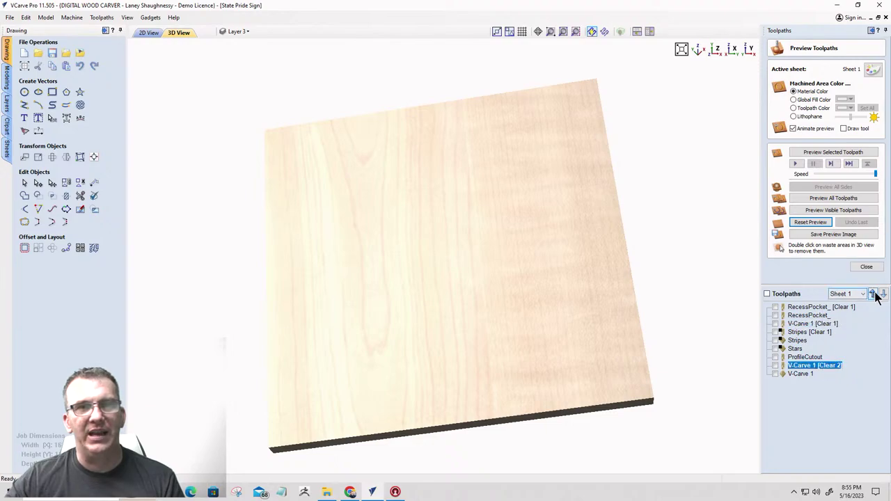
click(873, 294)
click(873, 294)
click(873, 294)
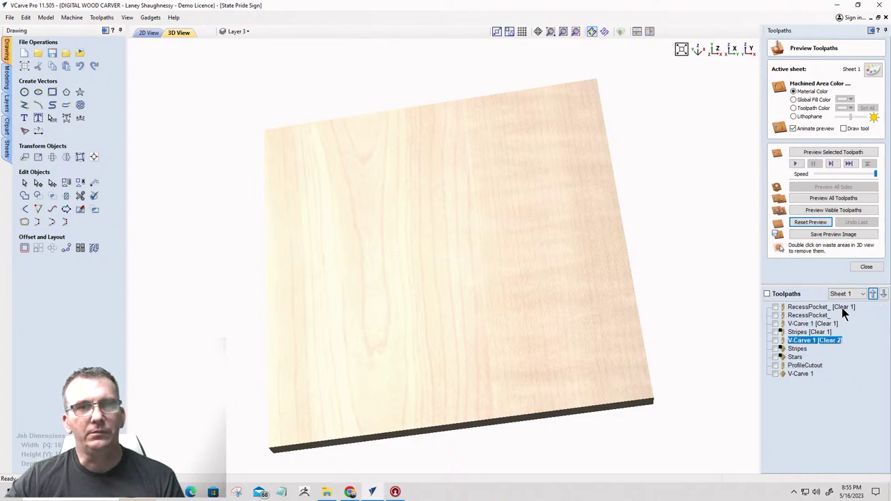
click(816, 325)
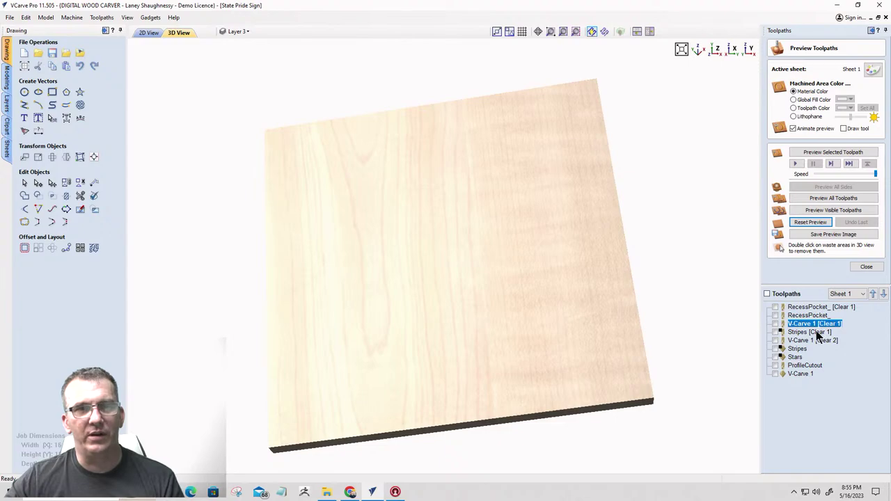
click(818, 333)
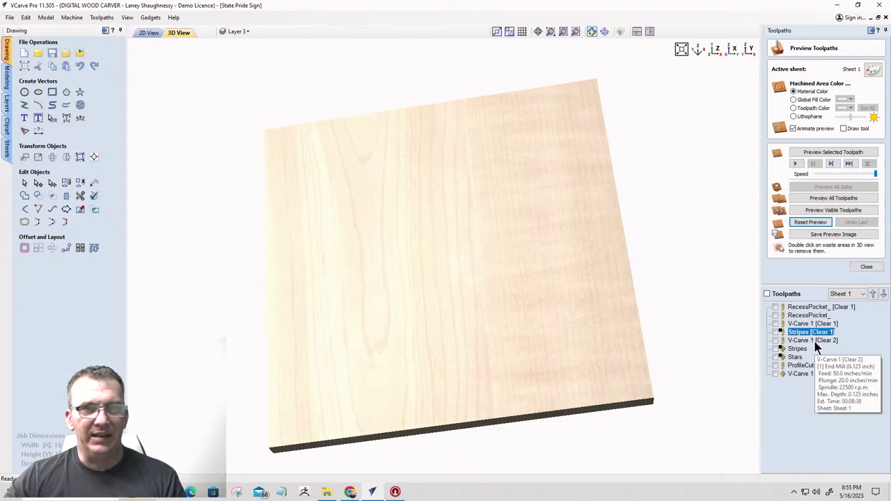
click(800, 375)
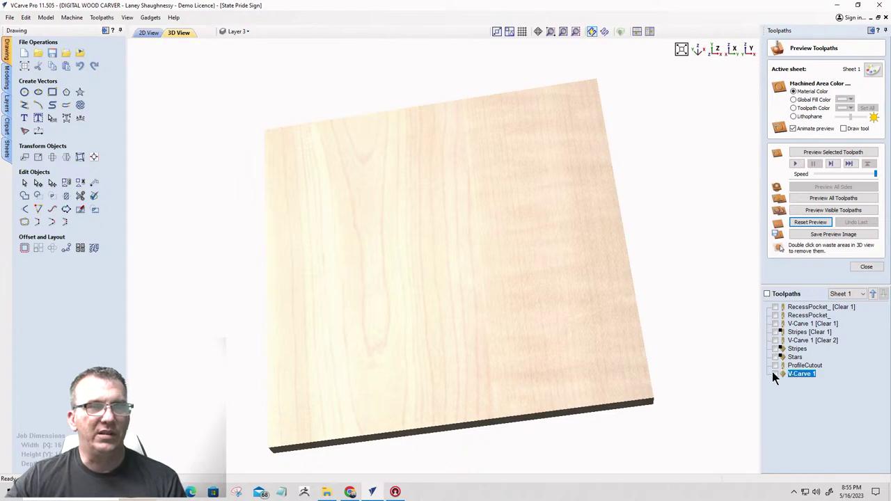
- Reorder V-Carve 1 above Stars, then move Stars back above V-Carve 1
click(774, 374)
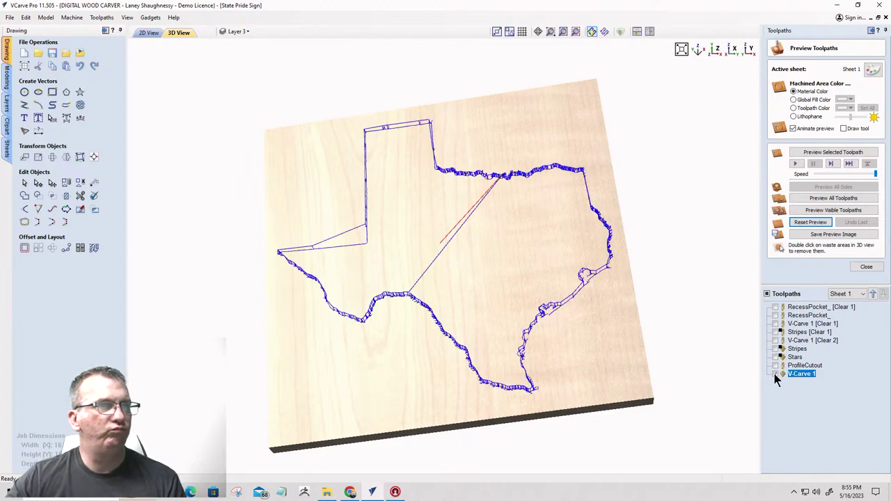
click(775, 374)
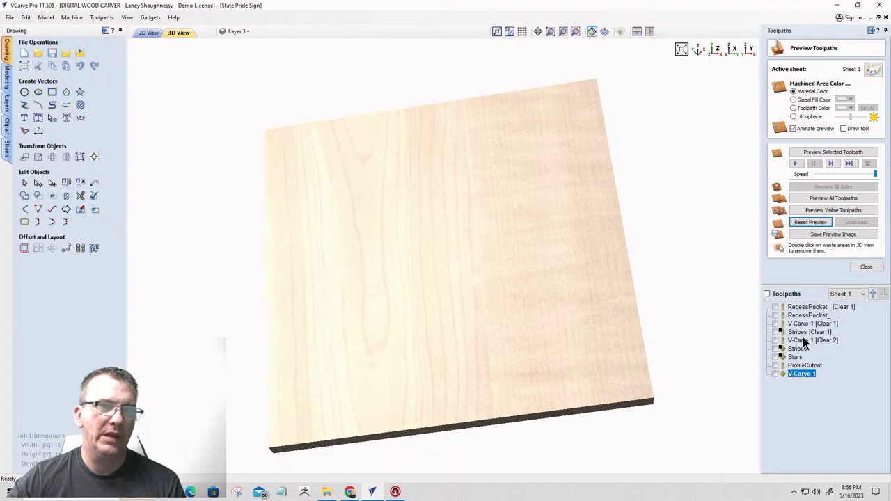
click(873, 294)
click(873, 293)
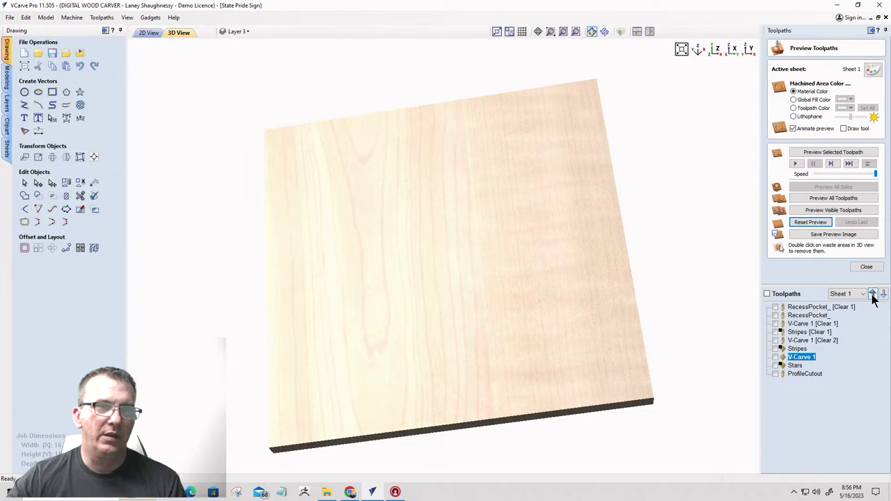
click(795, 367)
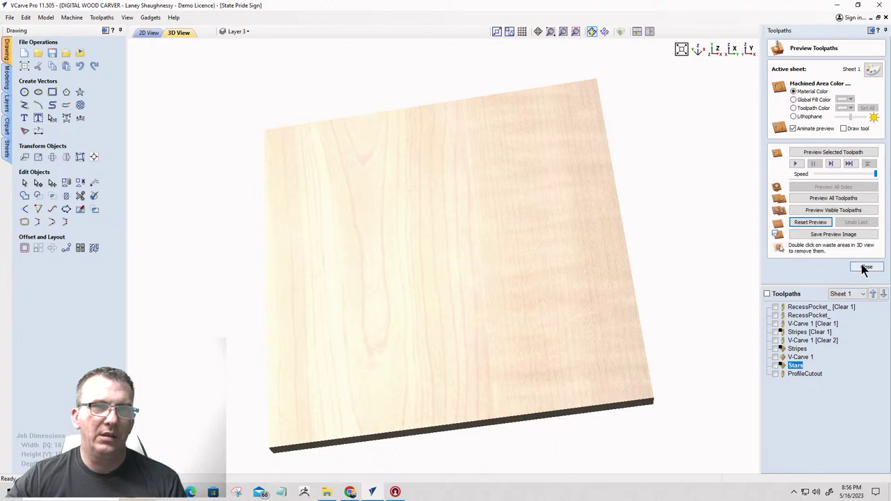
click(873, 295)
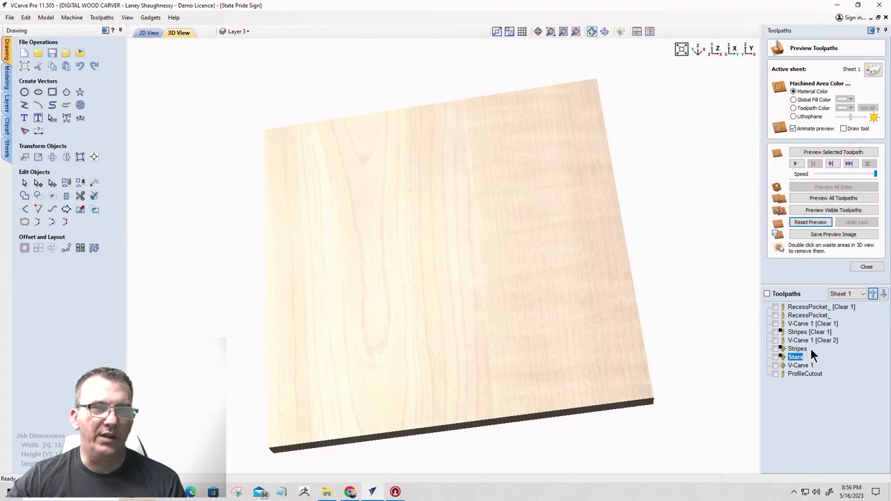
- Make V-Carve 1 [Clear 1] visible and simulate it with Preview Visible Toolpaths
click(780, 324)
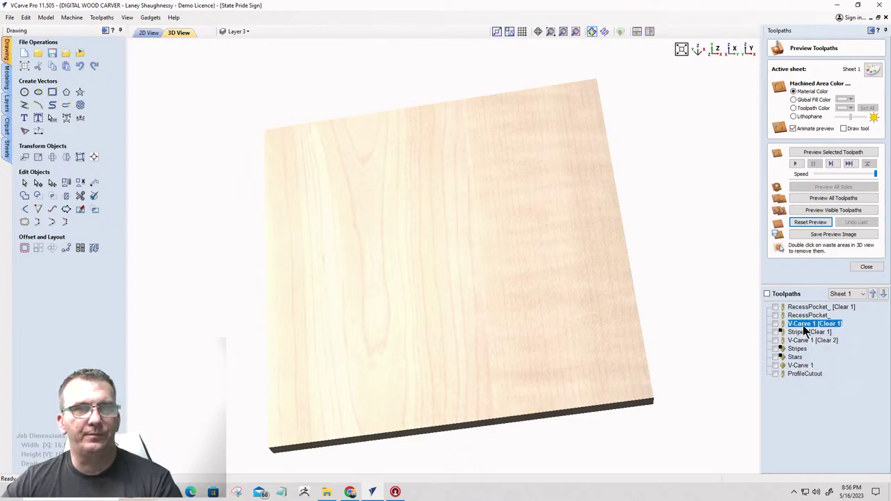
mouse_move(798, 330)
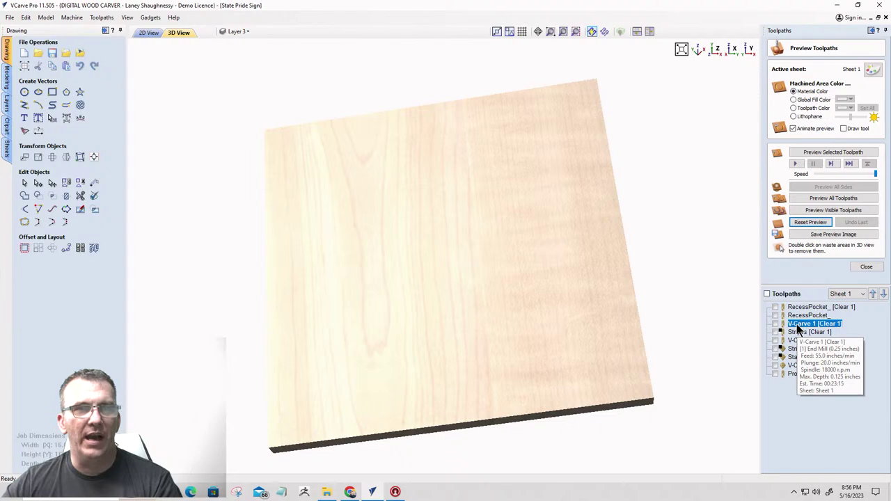
click(776, 325)
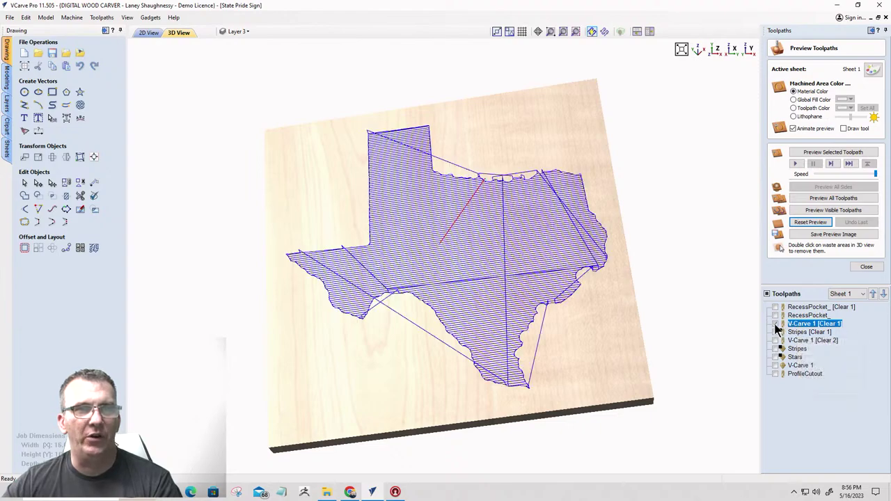
click(829, 210)
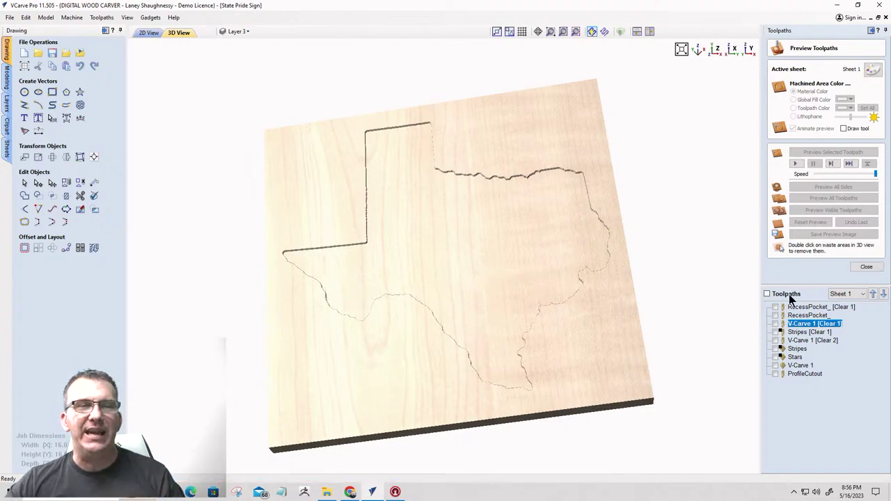
- Show the stripe clearing and V-Carve Clear 2 toolpaths and simulate them
click(775, 332)
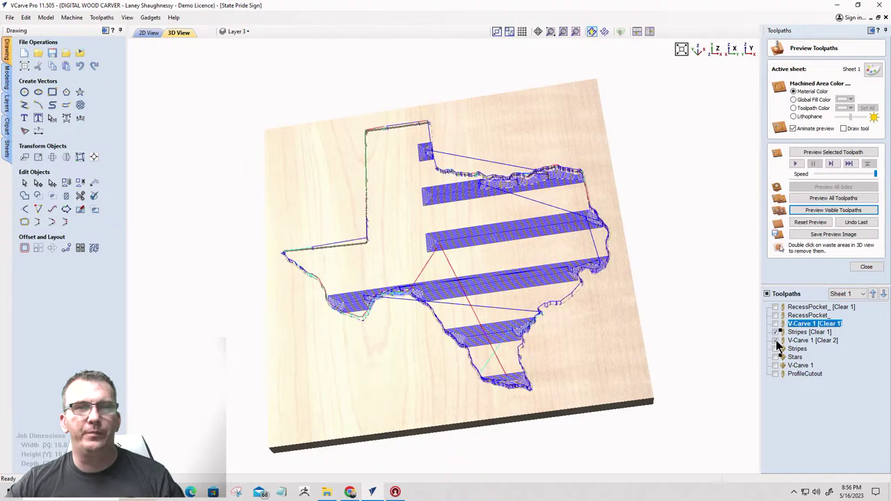
click(776, 341)
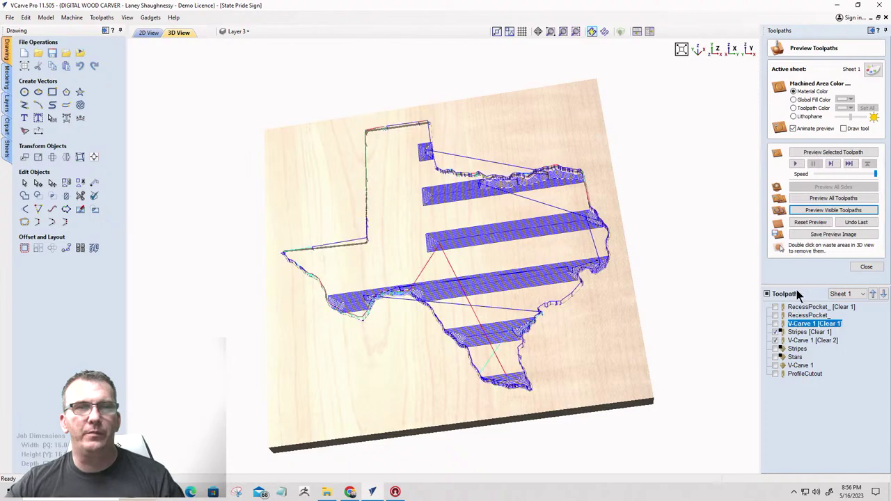
click(827, 212)
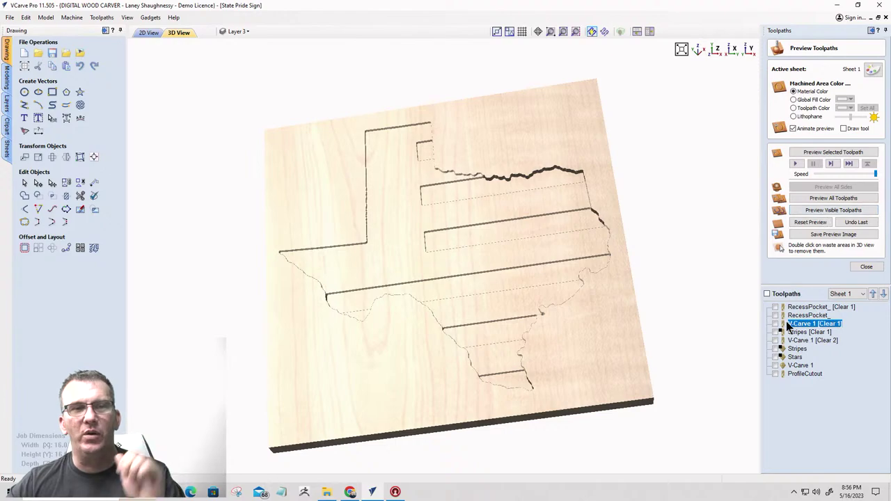
- Add Stripes, Stars and V-Carve 1, simulate, then add and simulate ProfileCutout
click(776, 349)
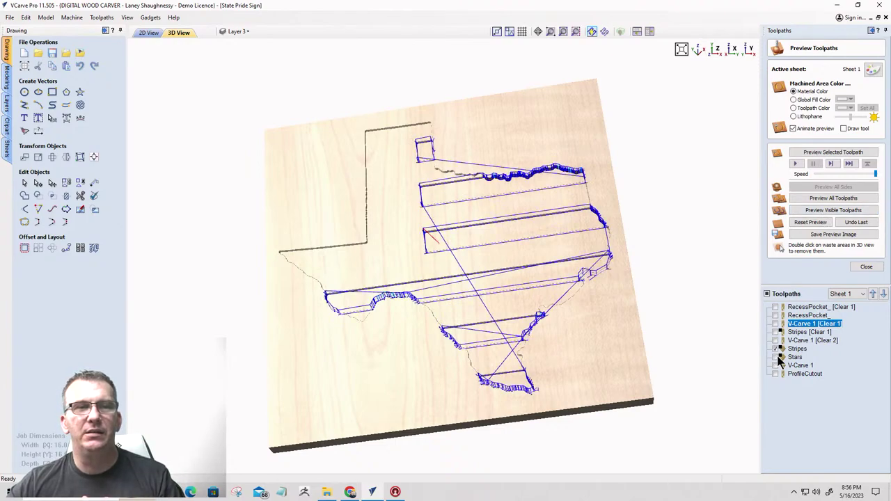
click(776, 357)
click(778, 367)
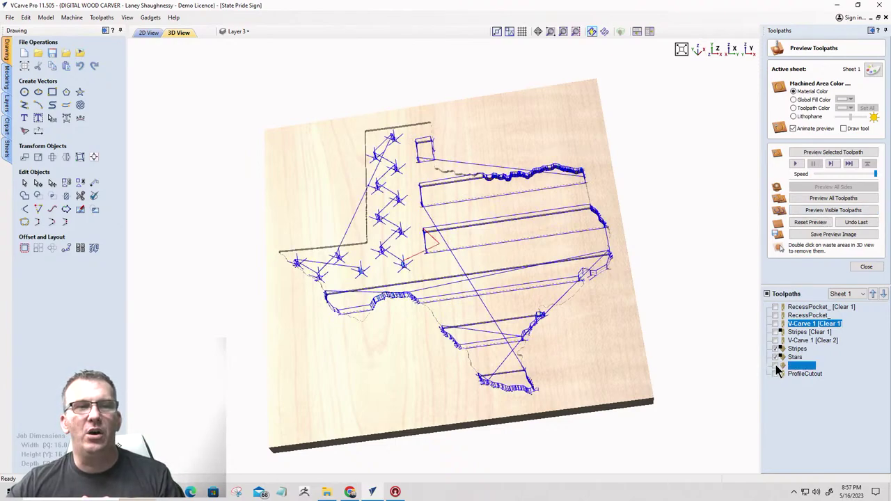
click(832, 210)
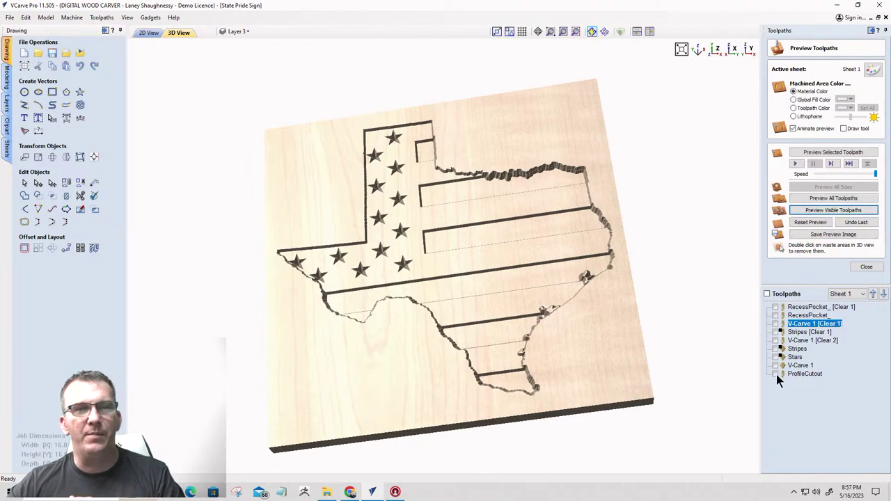
click(776, 373)
click(836, 212)
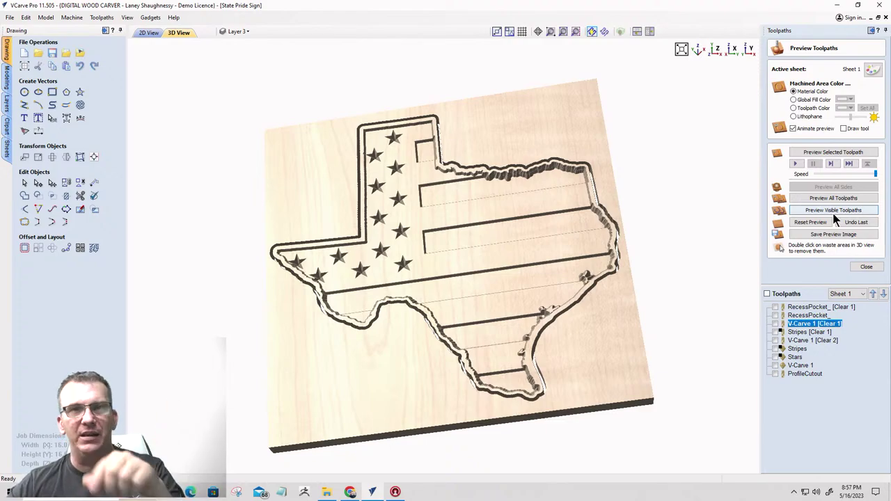
- Remove the waste around the Texas piece, orbit the cut-out, then show the 'wood state signs' search
double_click(484, 412)
drag(536, 248, 404, 233)
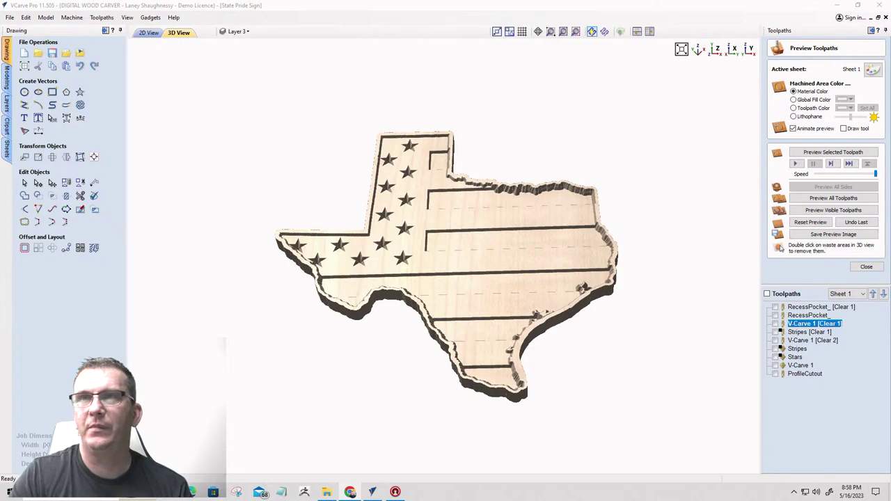
drag(890, 62, 67, 1)
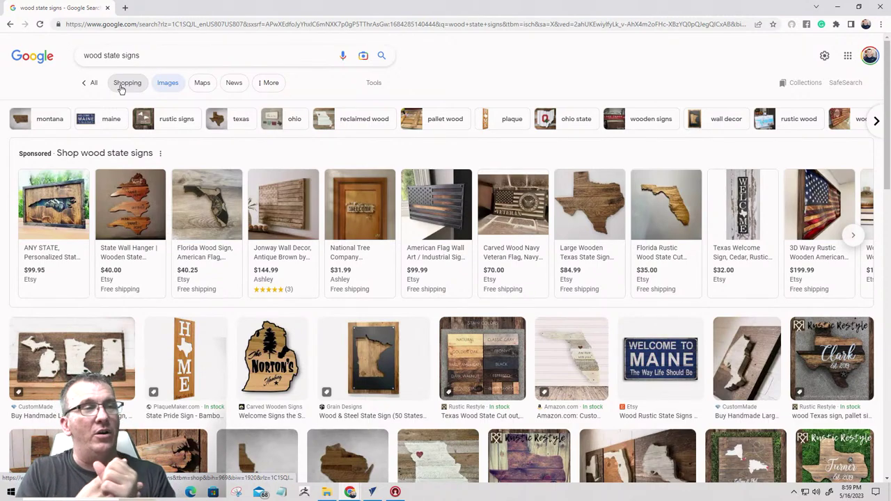
- Browse previews of mixed wood wall art, the Peru cutout and Texas rustic wood signs
scroll(267, 236, down, 2)
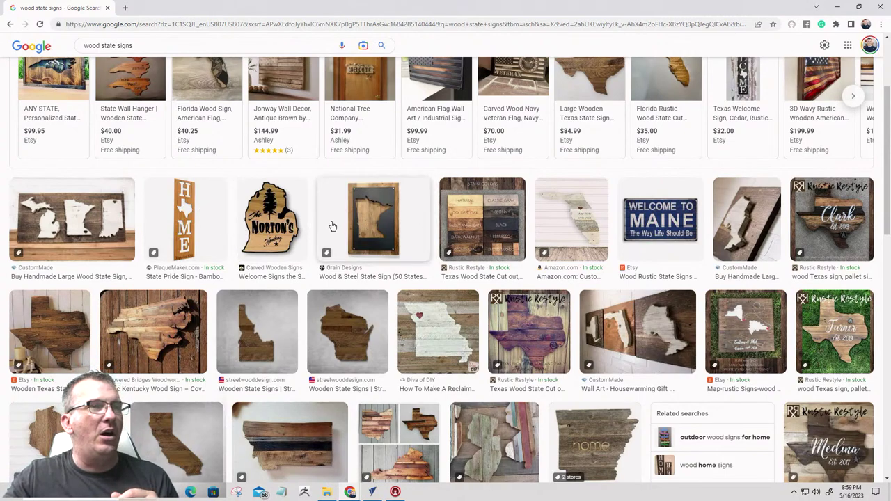
scroll(596, 232, down, 1)
scroll(597, 232, down, 1)
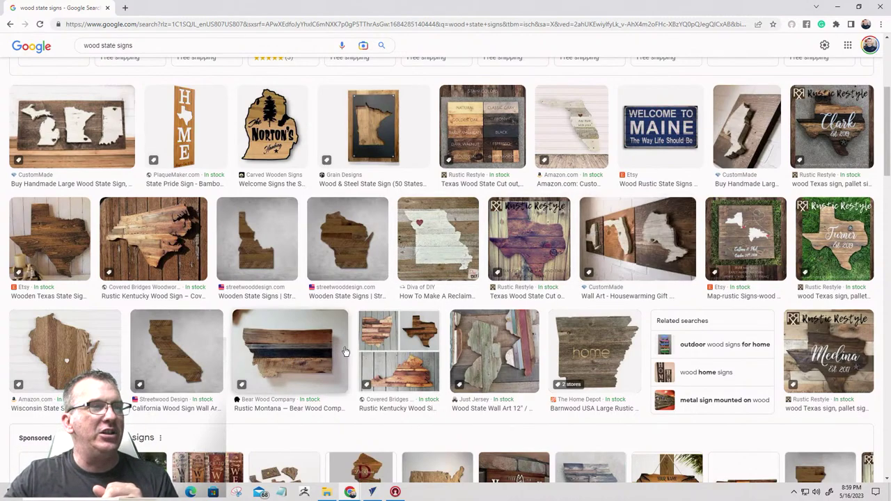
click(509, 344)
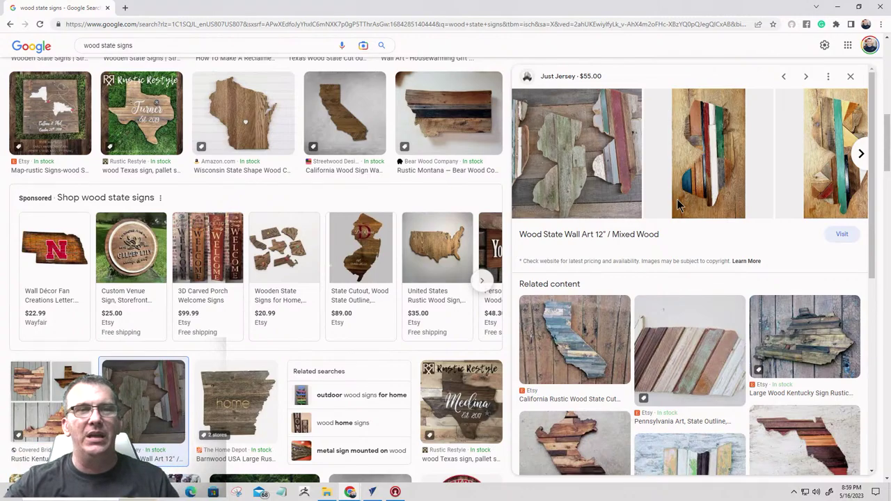
scroll(637, 296, down, 2)
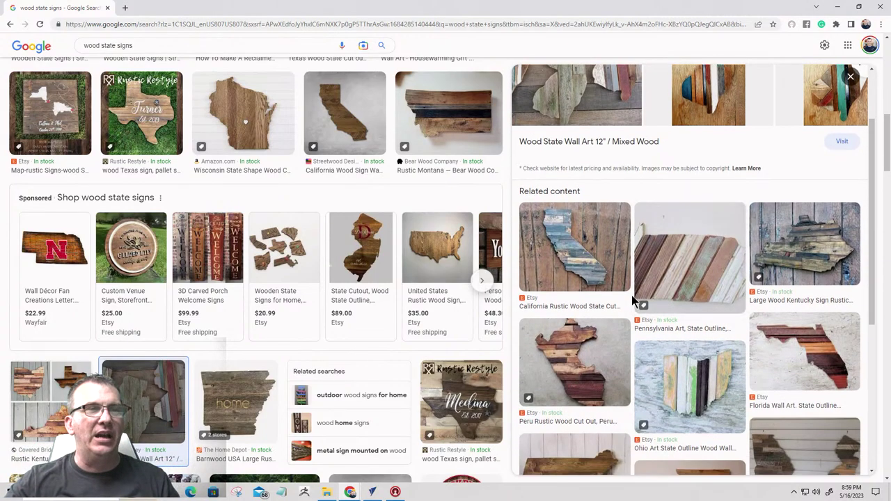
click(580, 368)
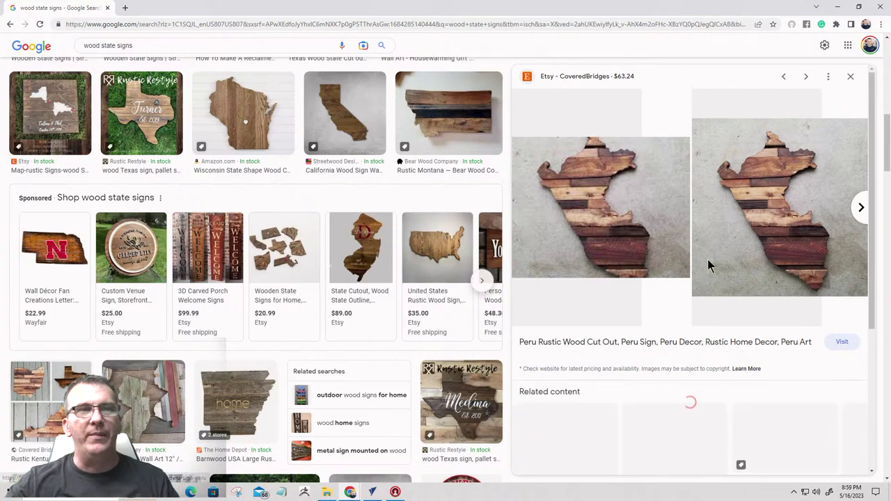
scroll(708, 261, down, 5)
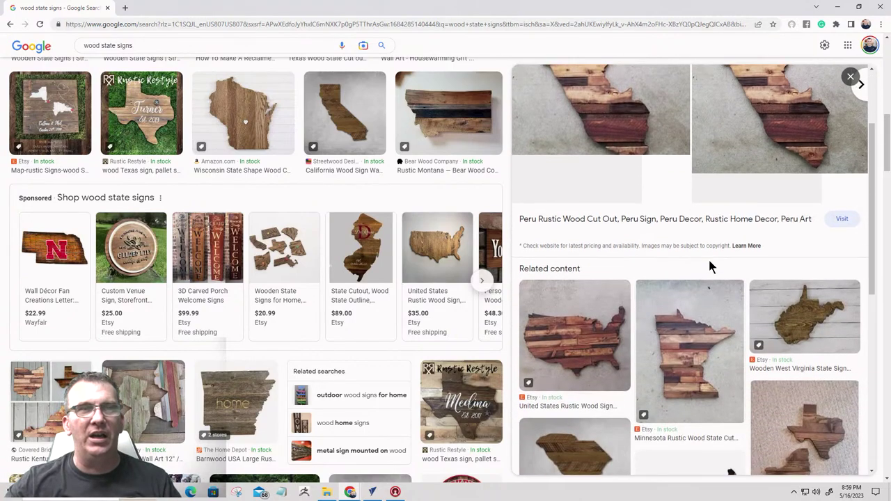
scroll(710, 269, down, 2)
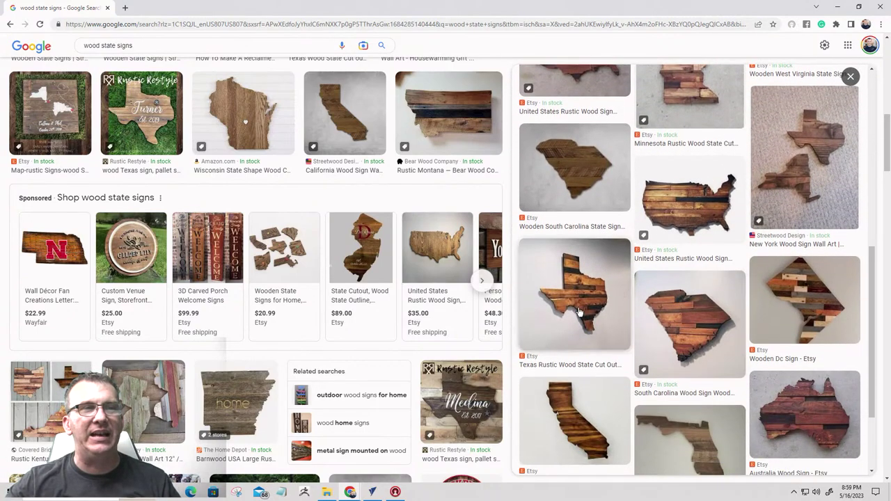
click(580, 312)
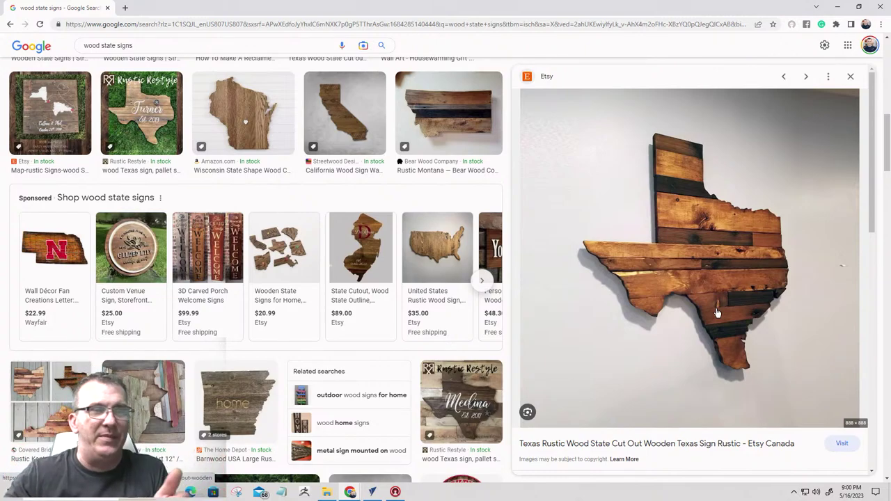
scroll(696, 296, down, 3)
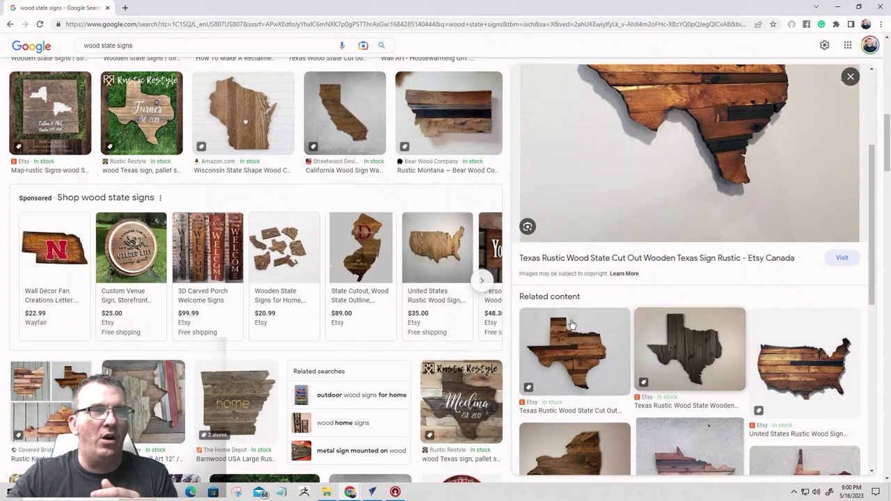
click(578, 346)
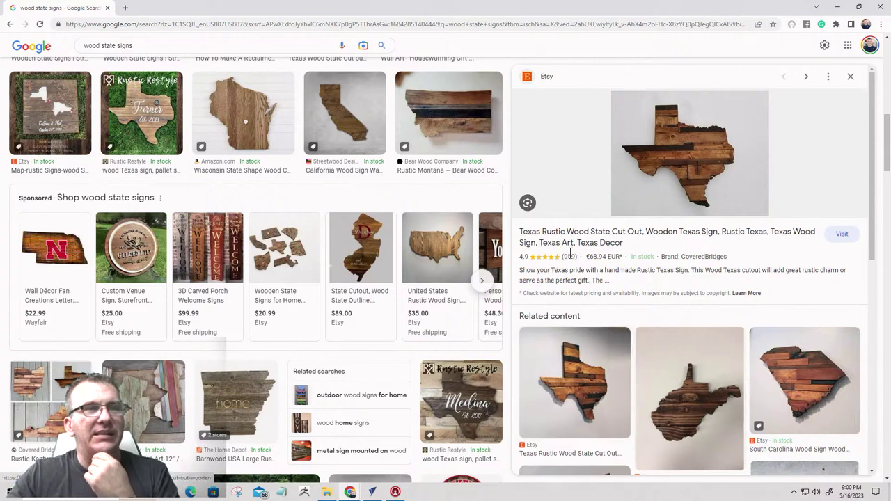
scroll(613, 268, down, 3)
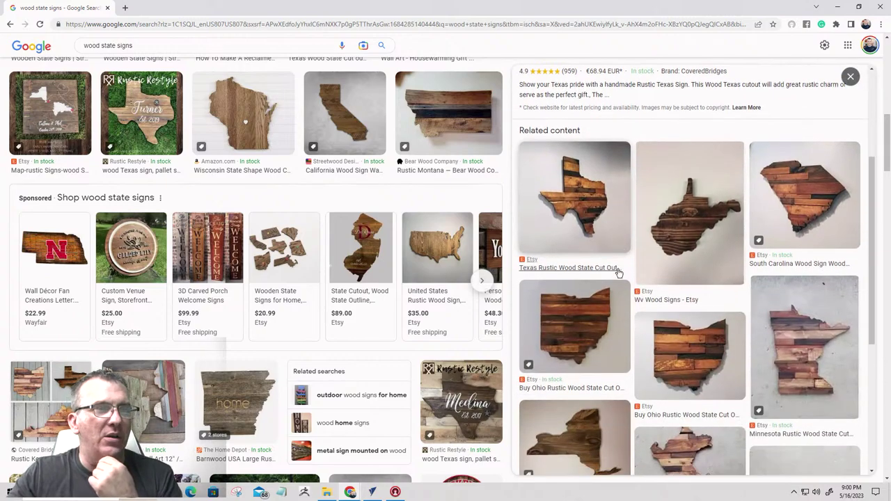
click(617, 268)
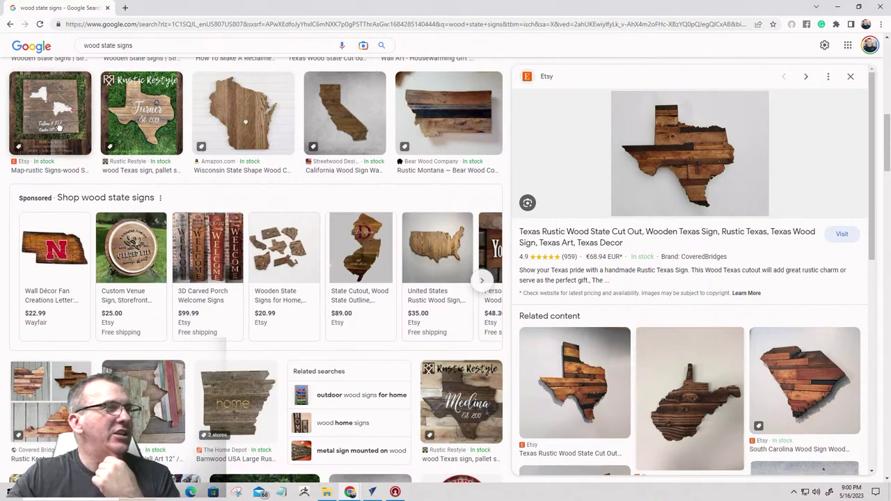
- Open the Nebraska wall sign Wayfair page, close it, and close the image preview panel
mouse_move(49, 242)
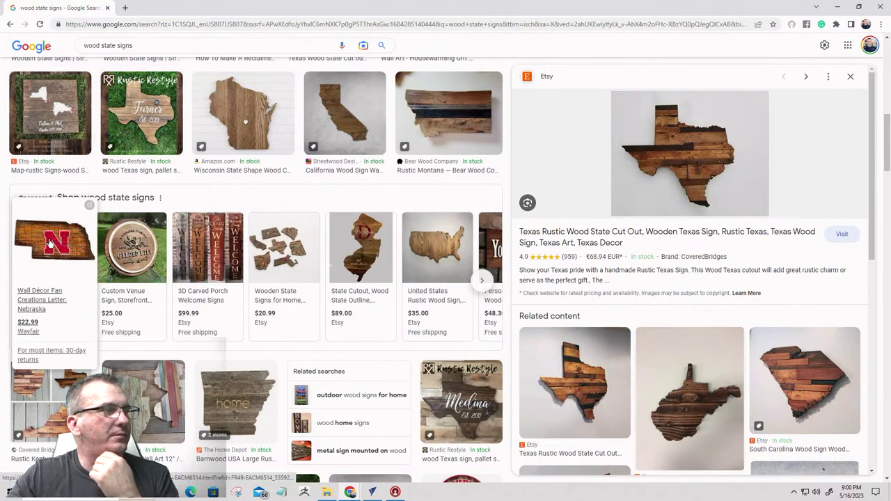
click(49, 242)
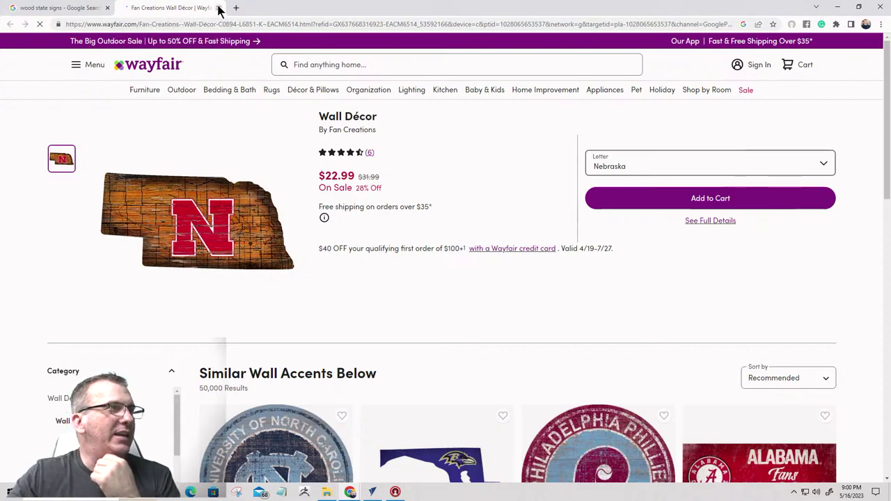
key(ctrl+w)
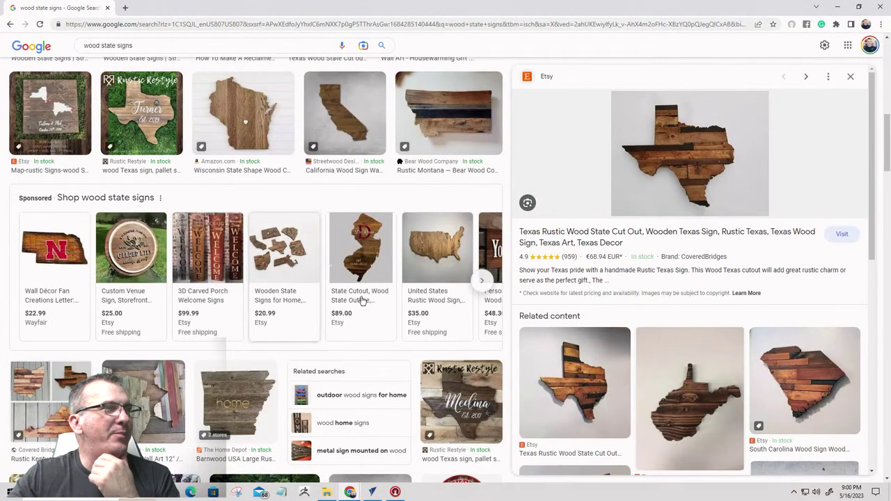
scroll(872, 112, down, 4)
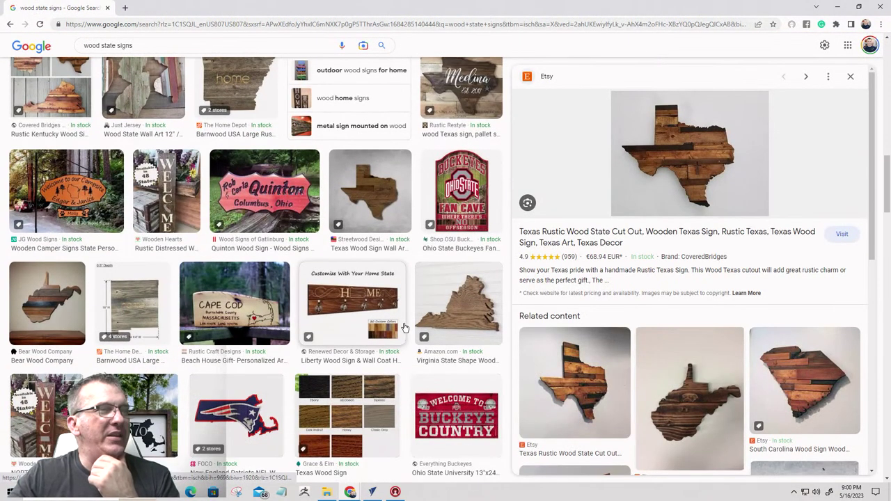
click(849, 77)
- Scroll the results, preview the State Pride HOME sign's related content, and close it
scroll(778, 341, down, 3)
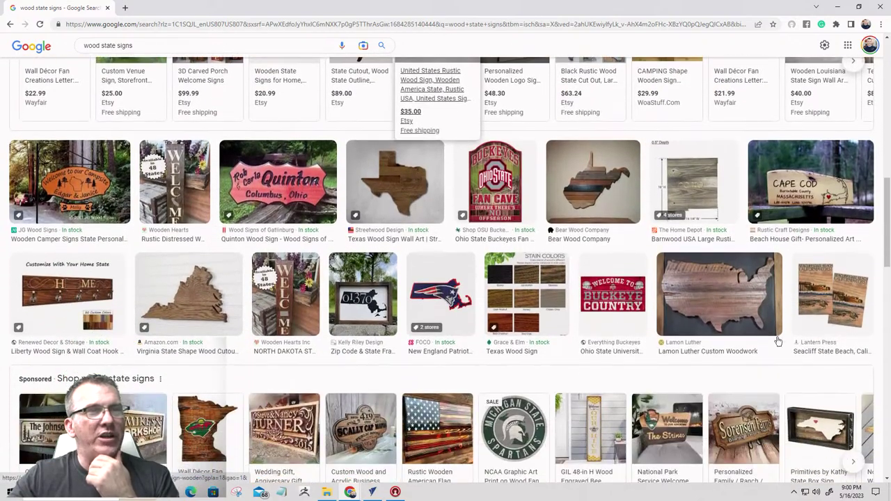
scroll(778, 341, down, 2)
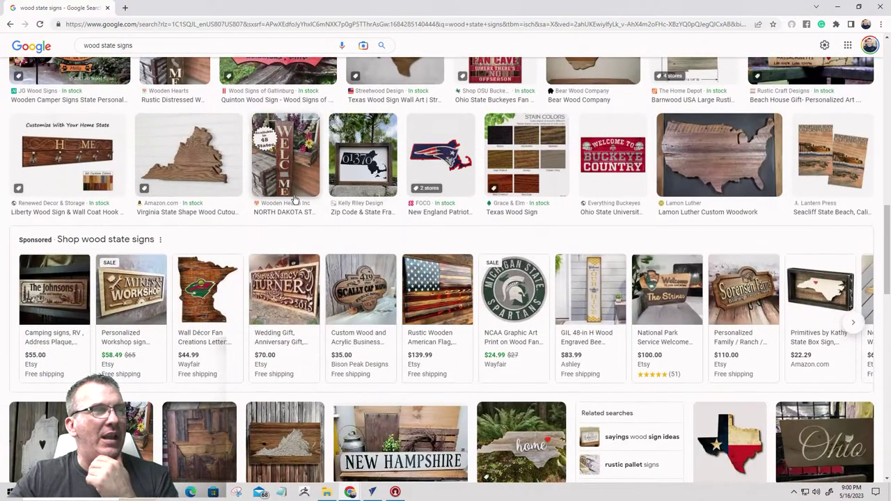
scroll(295, 200, down, 10)
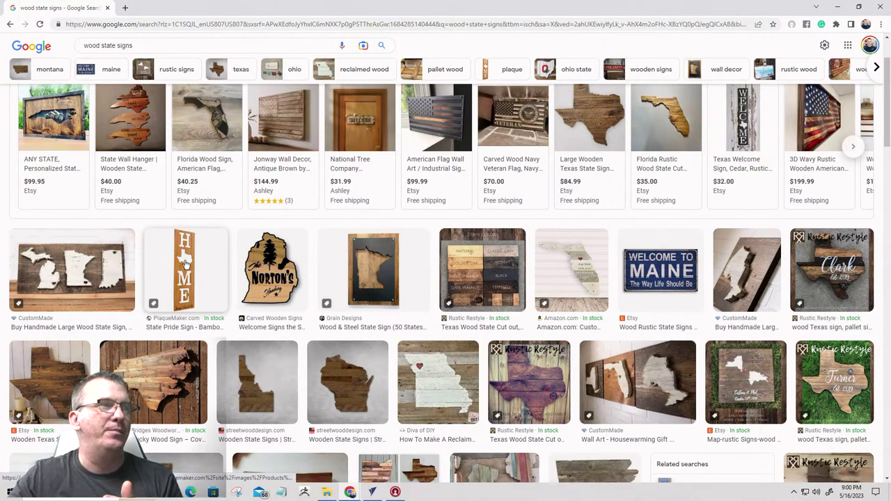
click(185, 264)
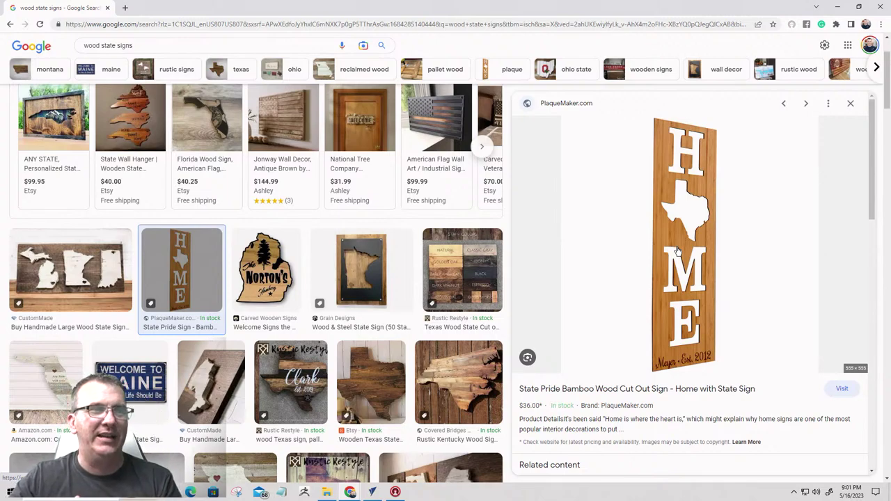
scroll(678, 251, down, 4)
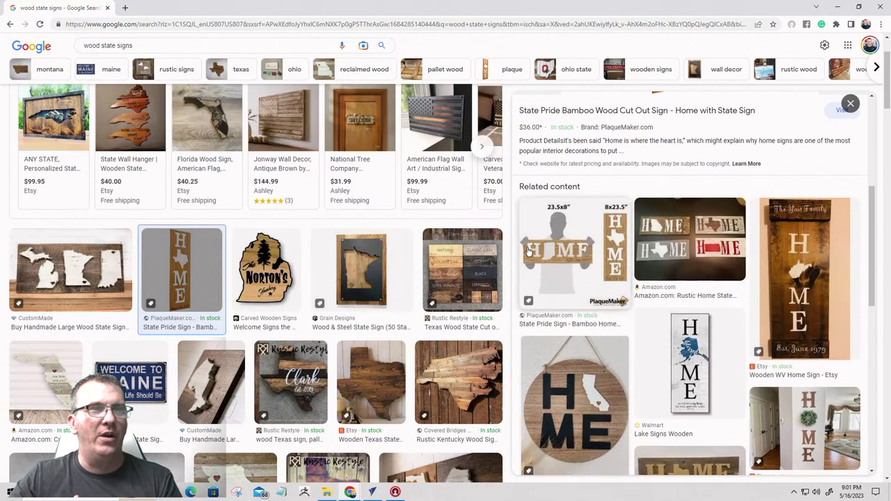
scroll(571, 256, down, 2)
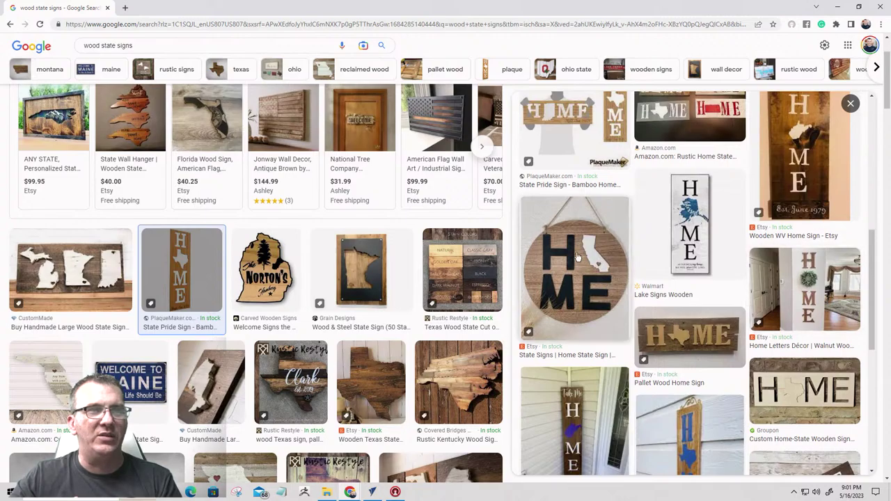
scroll(585, 262, down, 2)
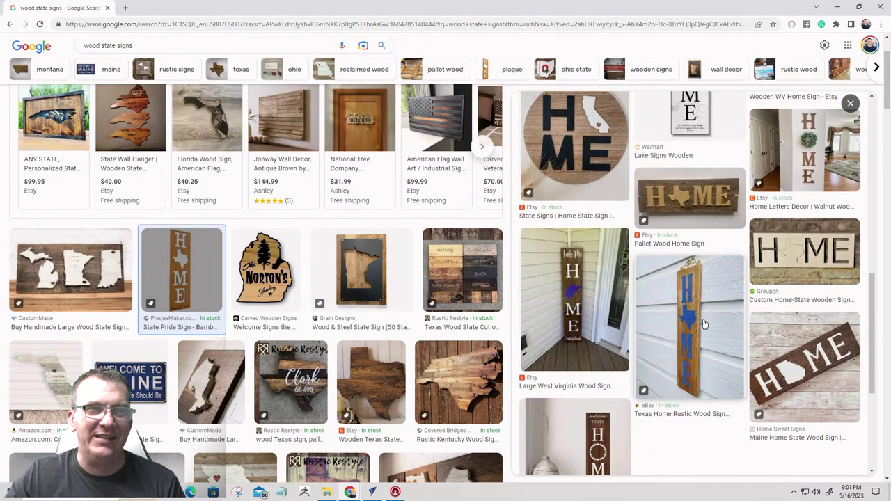
scroll(672, 328, down, 2)
scroll(664, 307, up, 6)
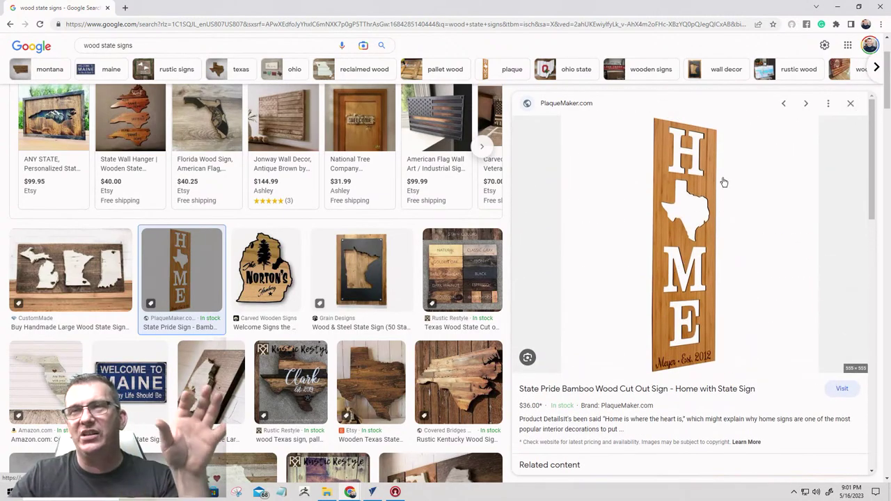
click(853, 104)
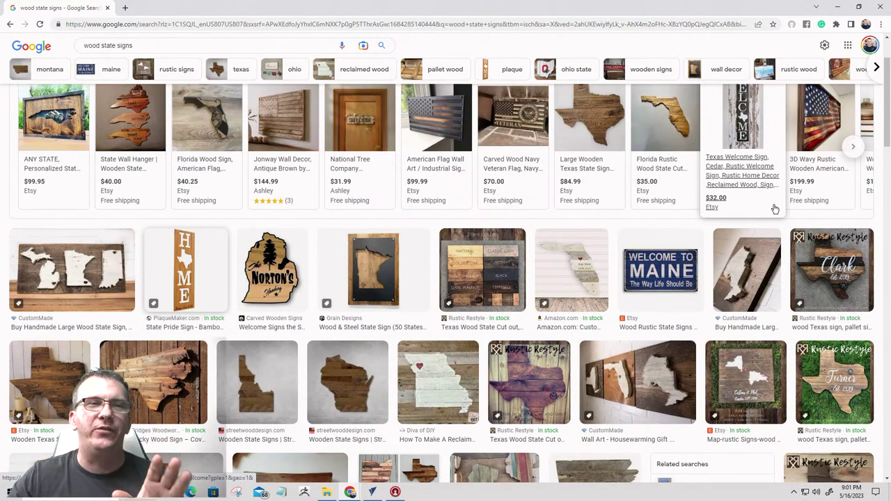
click(373, 264)
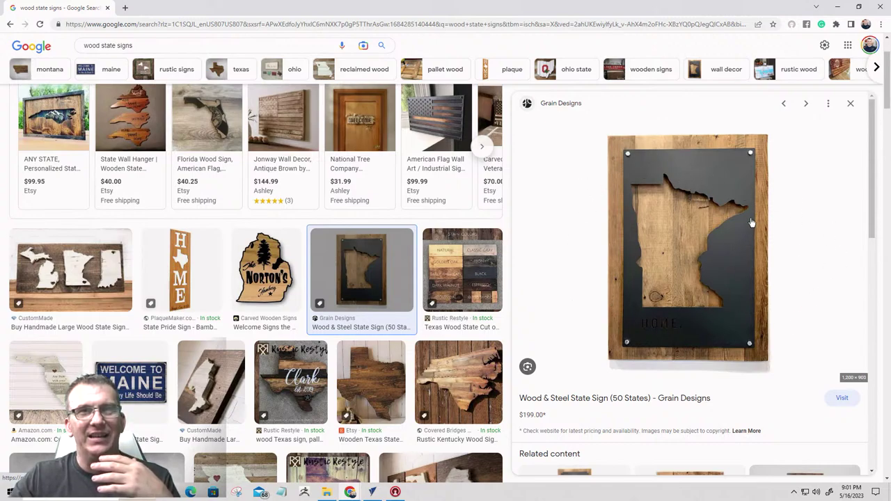
scroll(671, 251, down, 1)
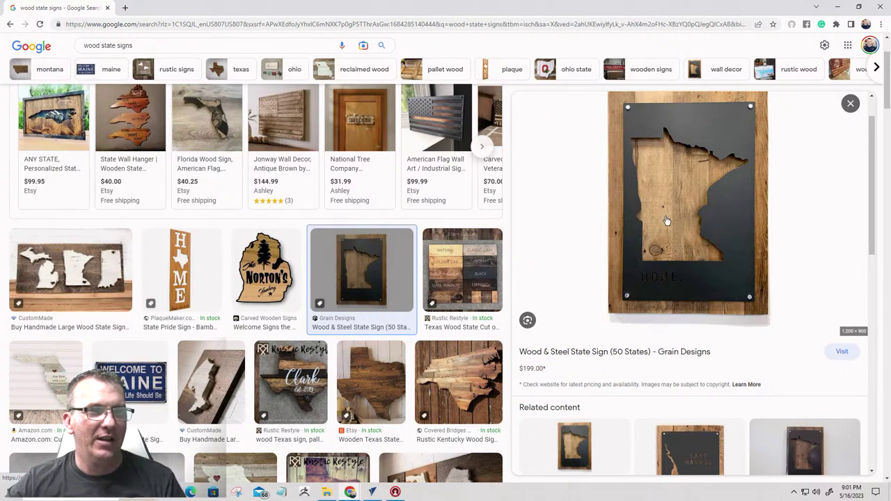
click(851, 104)
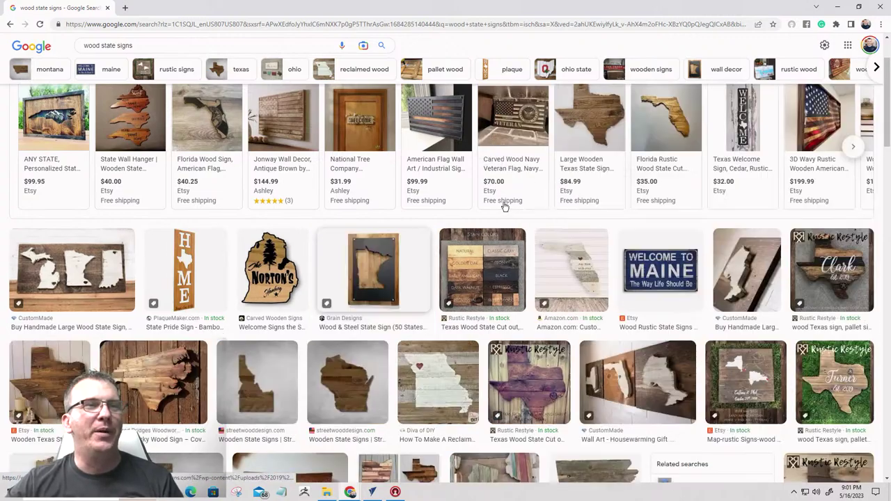
scroll(410, 247, down, 3)
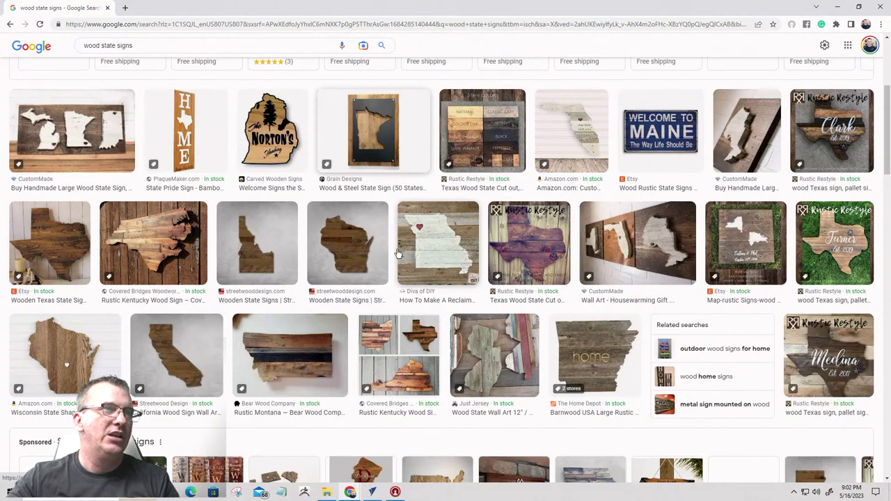
scroll(400, 250, down, 5)
scroll(362, 266, down, 2)
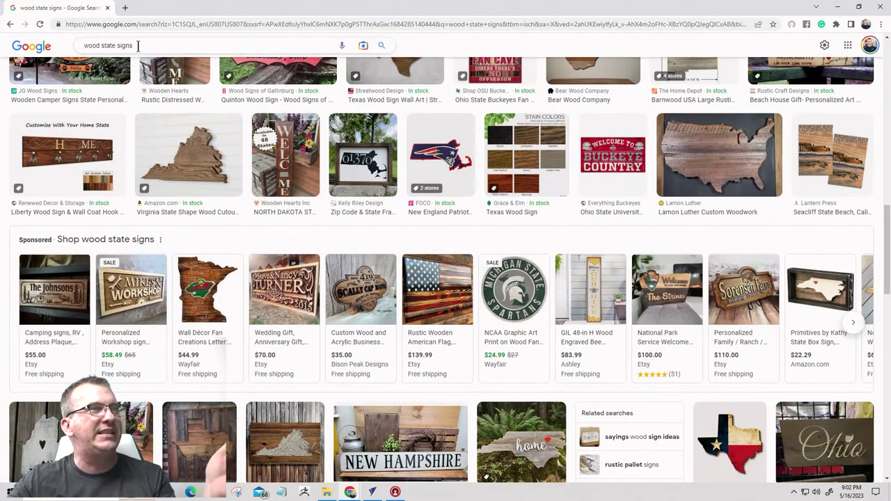
scroll(259, 286, down, 1)
scroll(259, 286, down, 4)
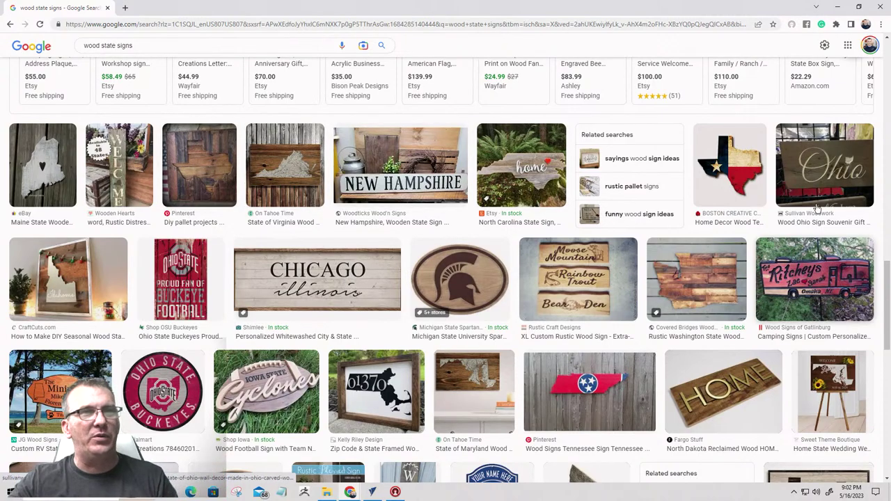
scroll(659, 307, down, 4)
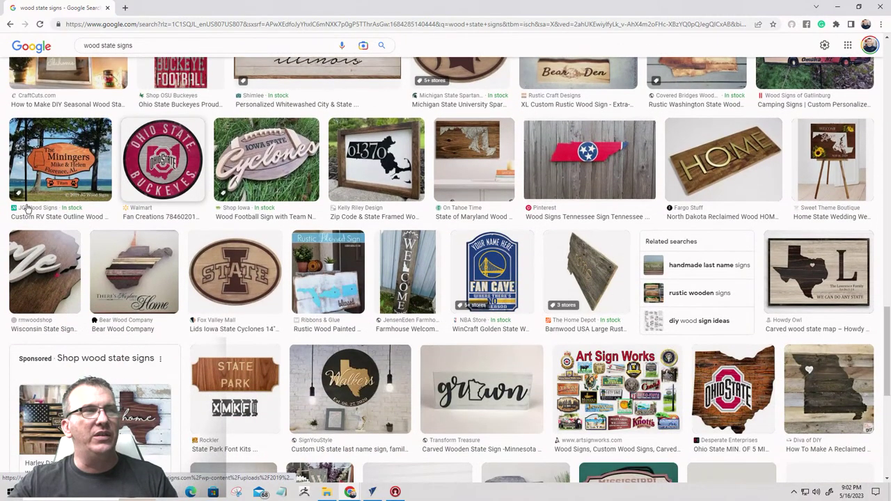
scroll(285, 331, down, 4)
scroll(285, 331, down, 3)
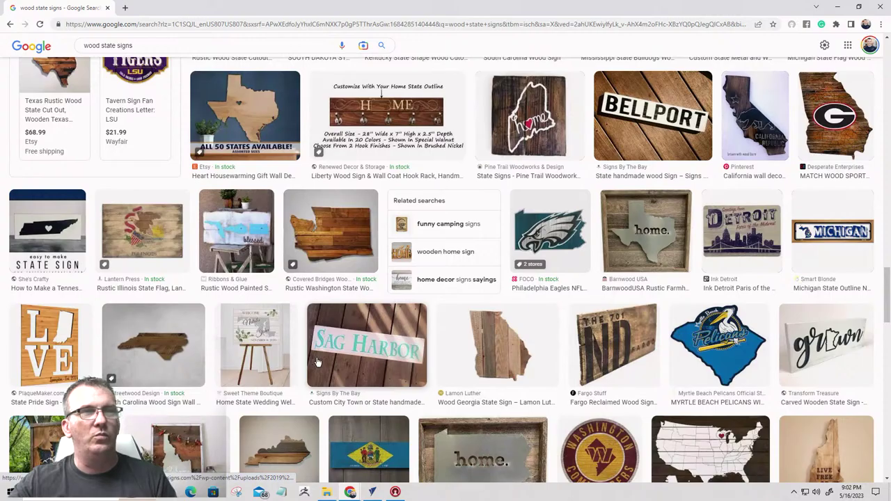
scroll(317, 361, up, 8)
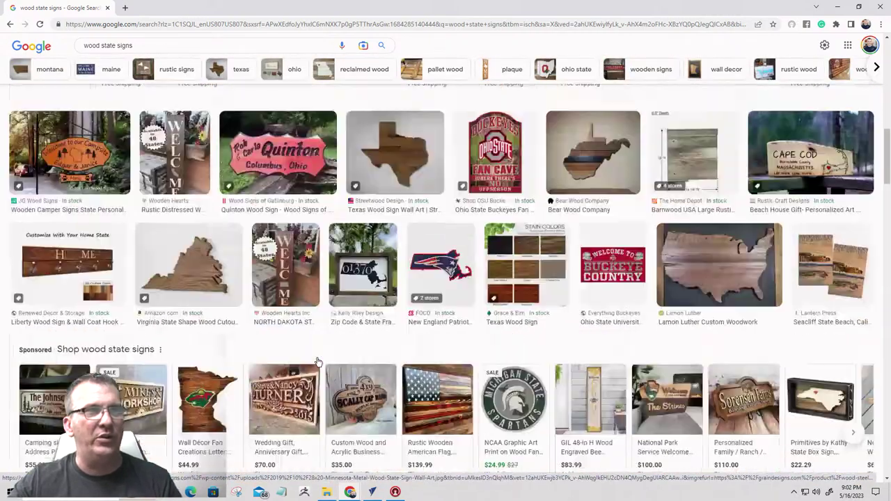
scroll(317, 362, up, 5)
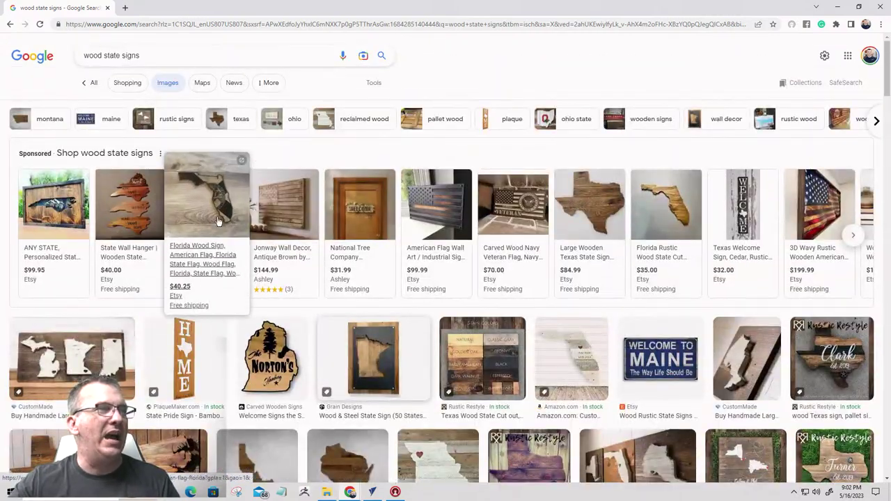
click(218, 208)
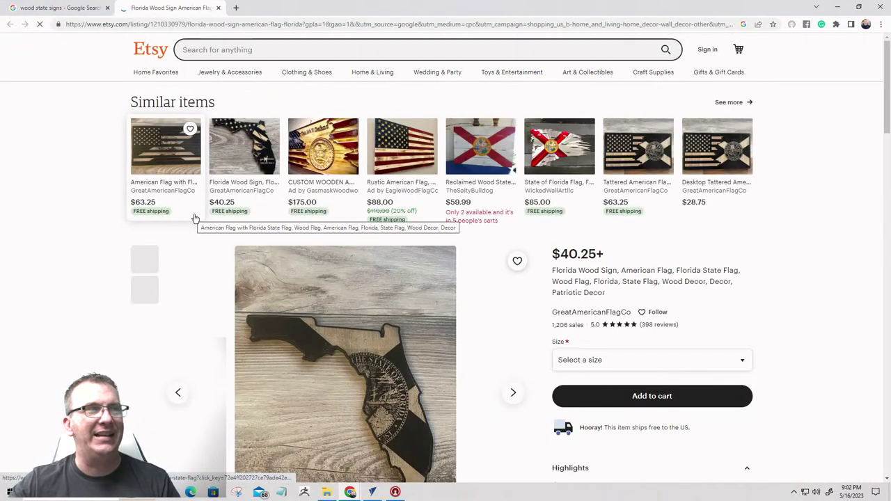
scroll(318, 252, down, 1)
scroll(318, 251, down, 2)
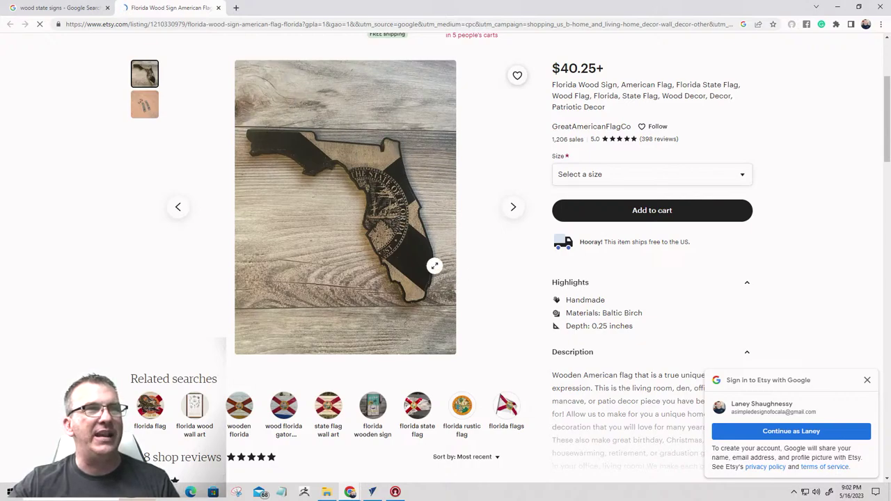
click(219, 9)
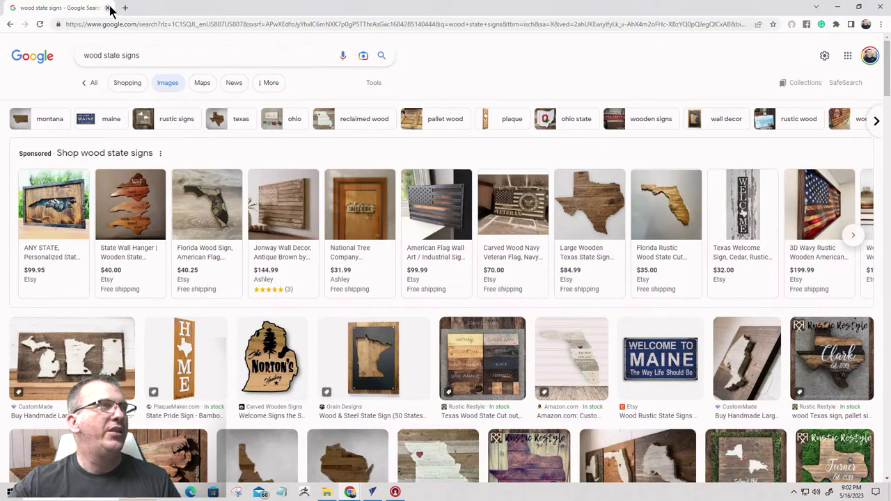
key(alt+Tab)
- Orbit the 3D Texas flag preview, switch to 2D View and close Preview Toolpaths
drag(424, 275, 486, 328)
scroll(484, 323, up, 2)
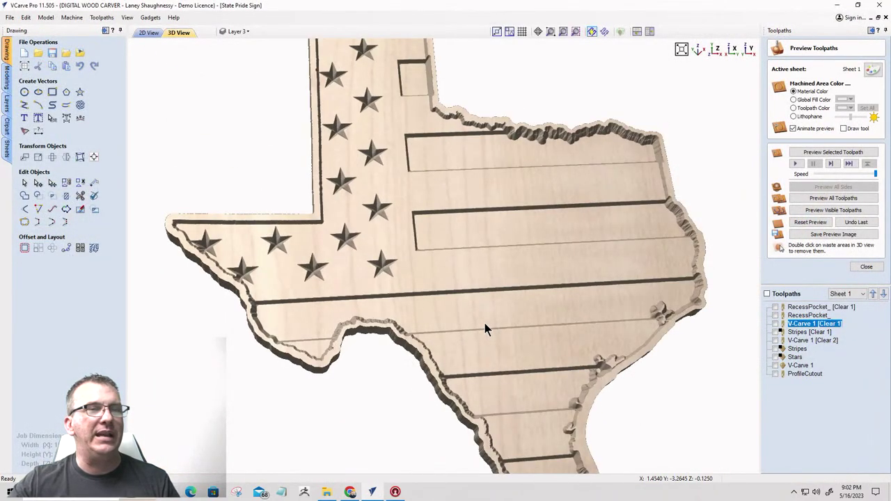
scroll(485, 323, down, 1)
scroll(485, 323, up, 1)
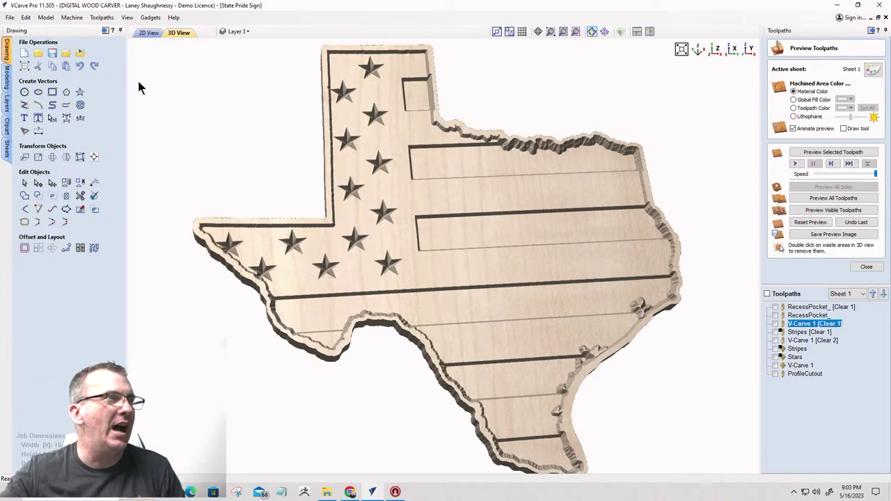
click(149, 33)
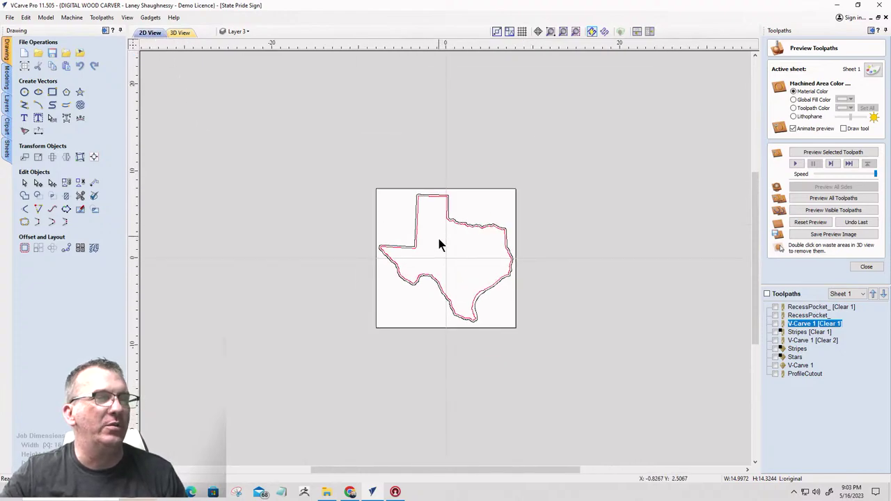
scroll(430, 255, up, 1)
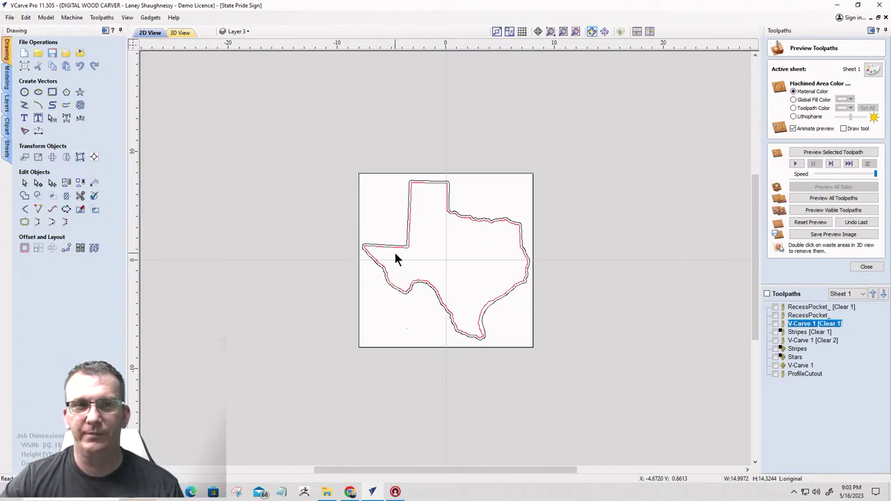
click(863, 268)
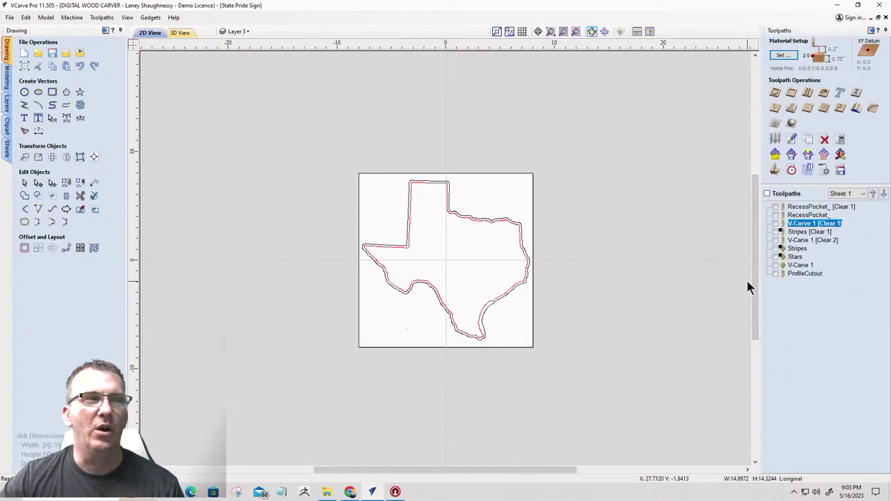
- Save the State Pride Sign and create a new 38.0 x 20.3125 x 0.75 inch job
click(25, 53)
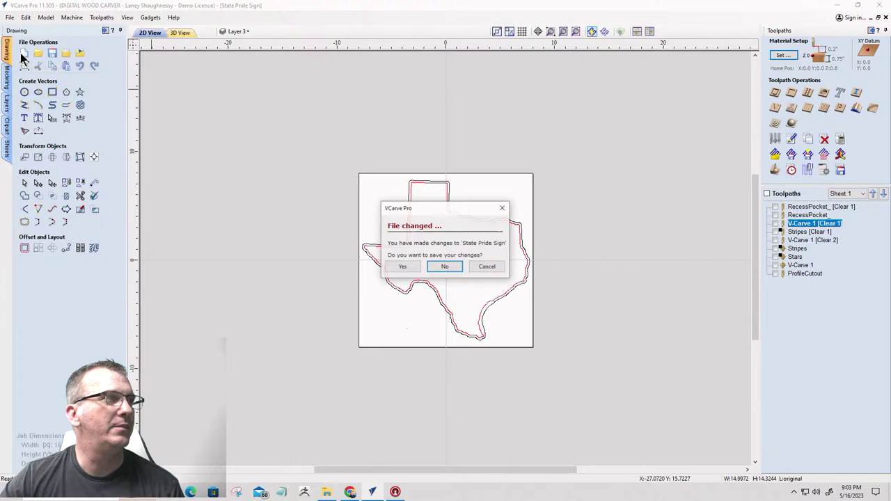
click(391, 266)
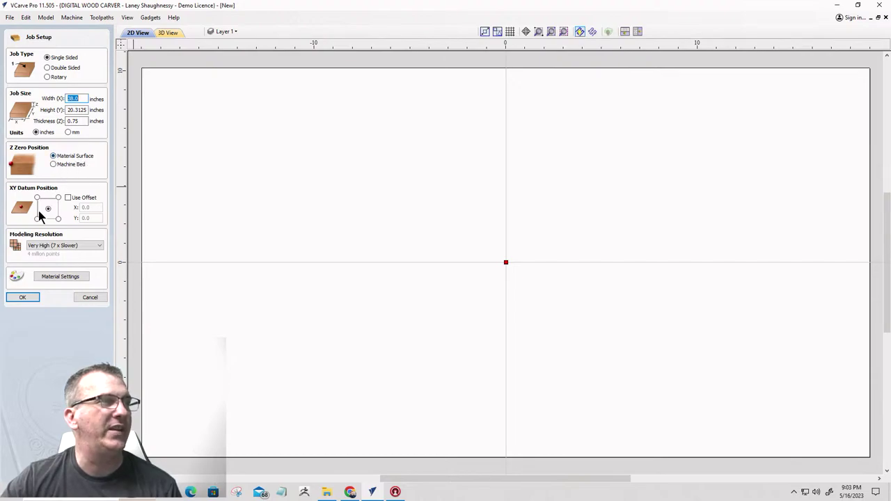
click(28, 296)
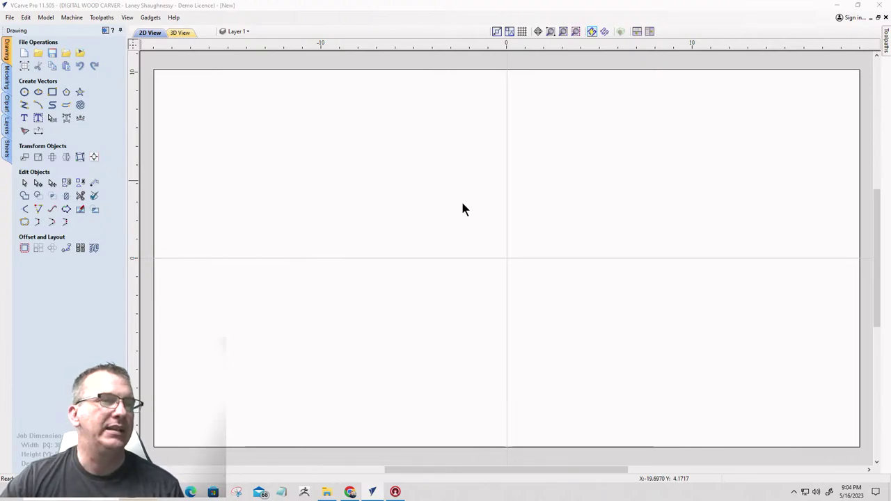
- Delete the duplicate lower flag, leaving one flag in the job
click(482, 203)
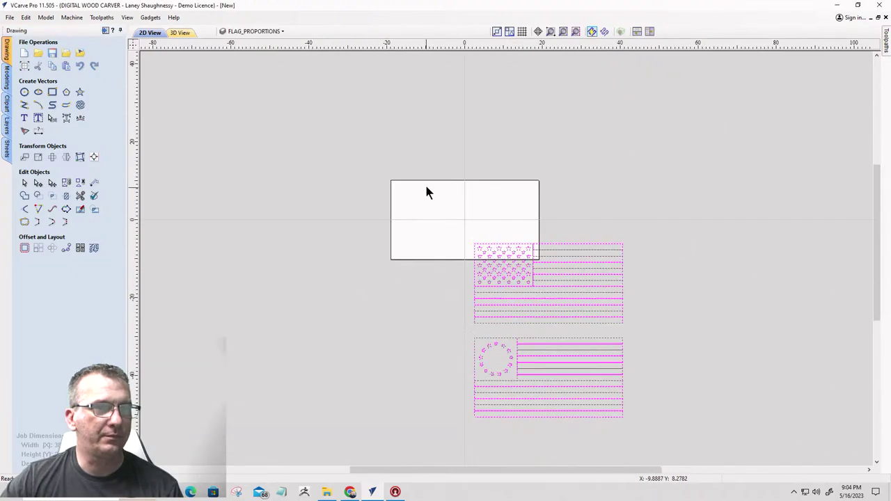
click(599, 362)
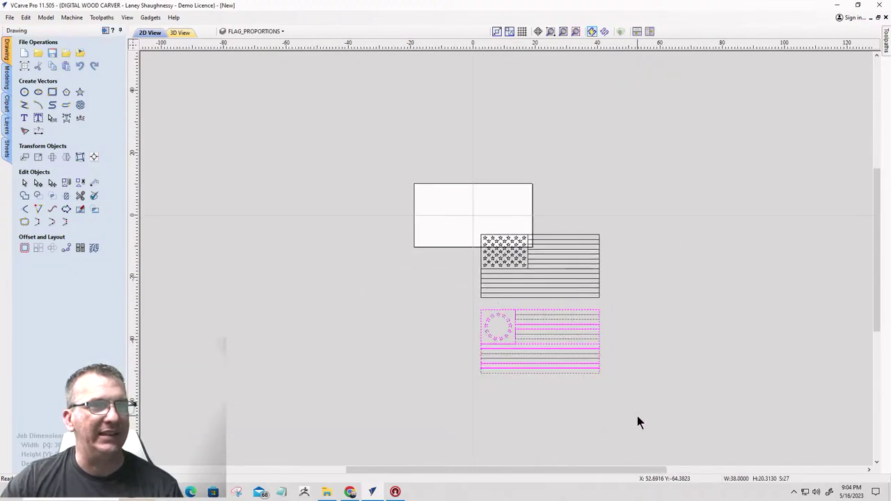
key(Delete)
- Center the remaining flag group on the material using Alignment Tools
click(599, 291)
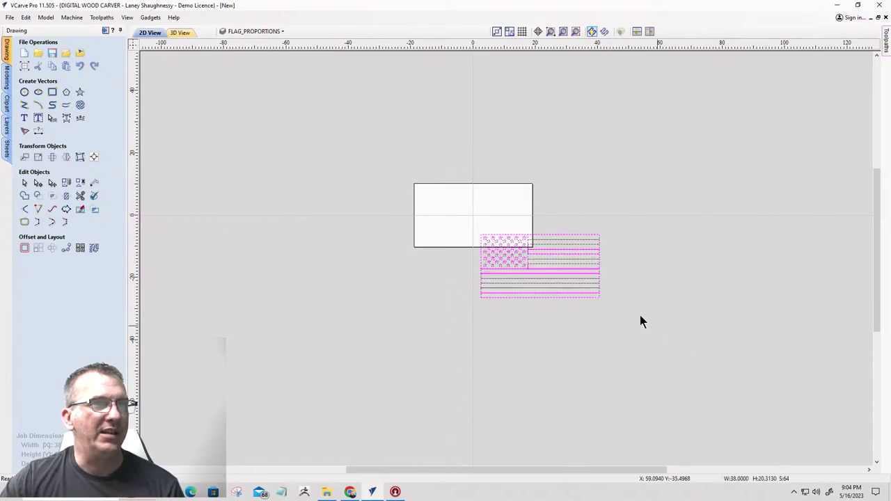
click(85, 158)
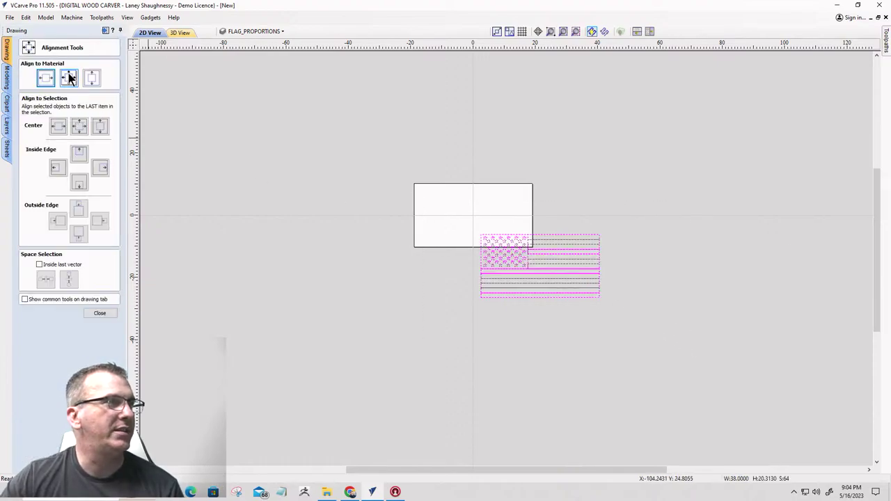
click(68, 77)
scroll(470, 216, up, 4)
scroll(470, 215, down, 4)
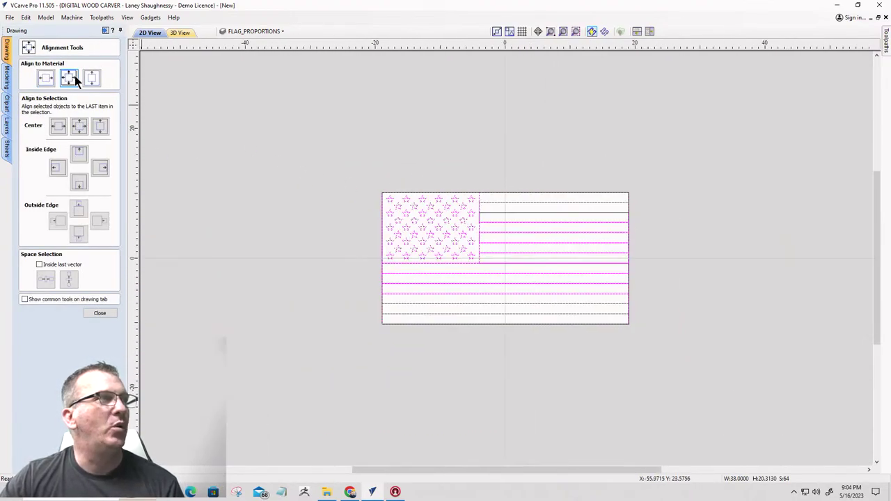
click(100, 313)
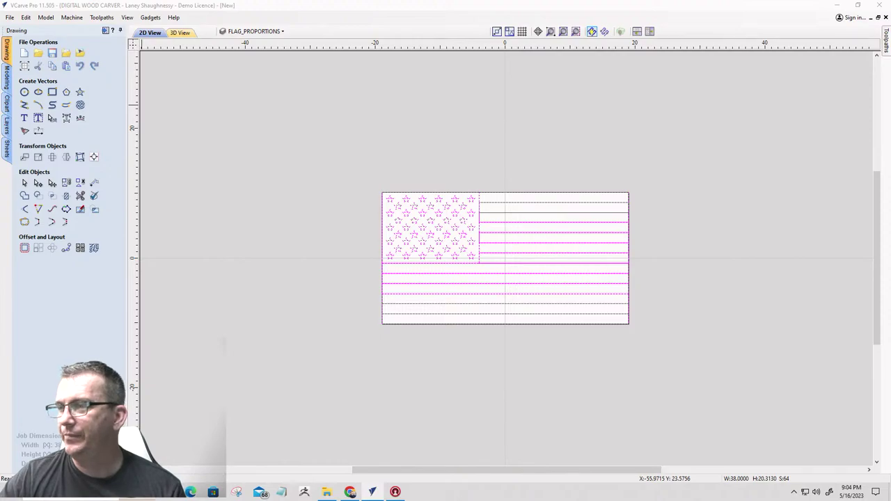
- Paste in the Kentucky state outline and select it for transforming
key(ctrl+v)
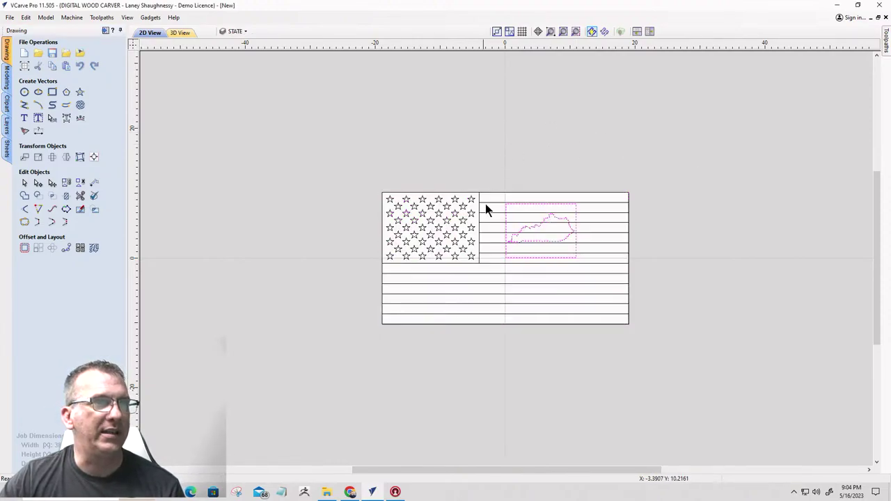
scroll(486, 206, up, 3)
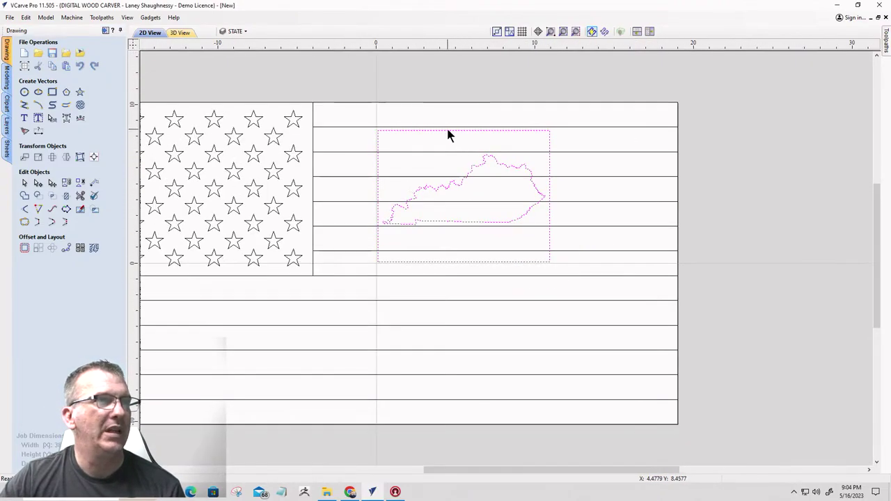
click(418, 138)
- Scale the Kentucky outline up across the flag, then fit it to the flag height
click(388, 139)
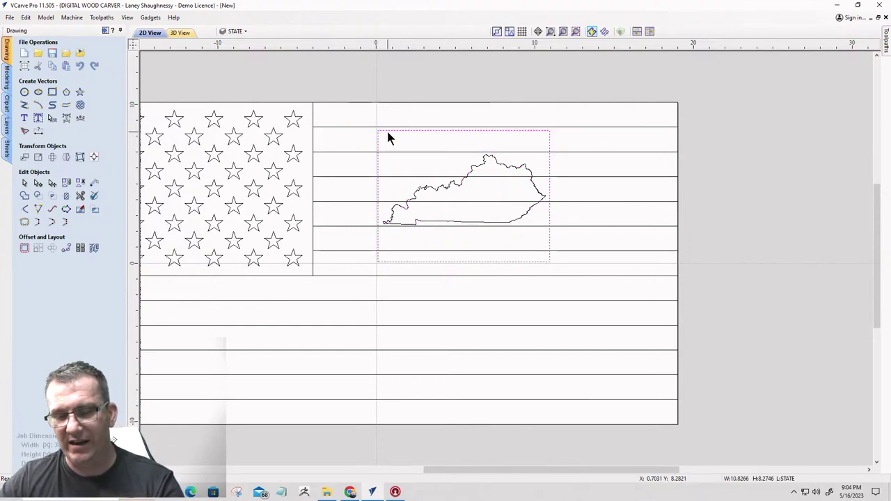
click(457, 188)
scroll(352, 230, up, 10)
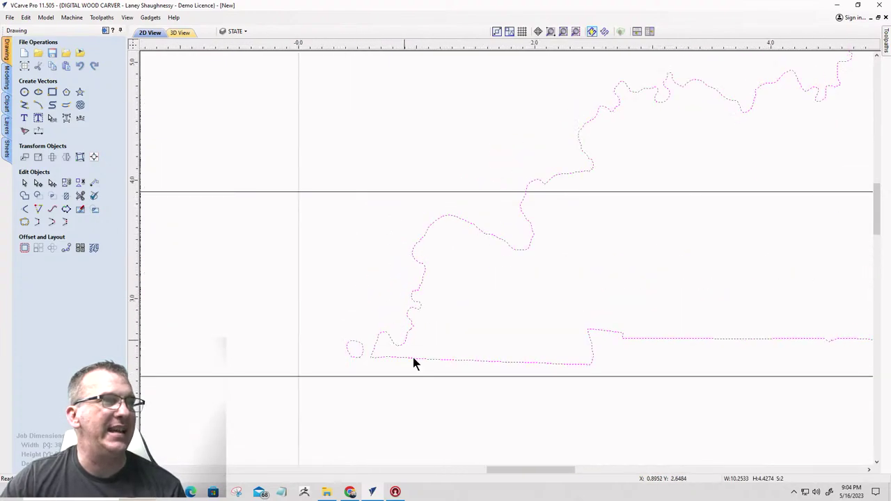
scroll(346, 216, down, 4)
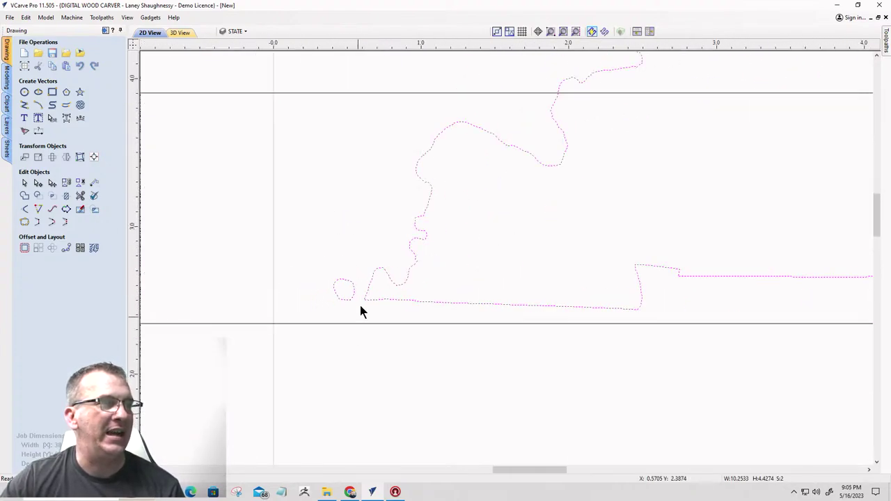
scroll(342, 262, down, 8)
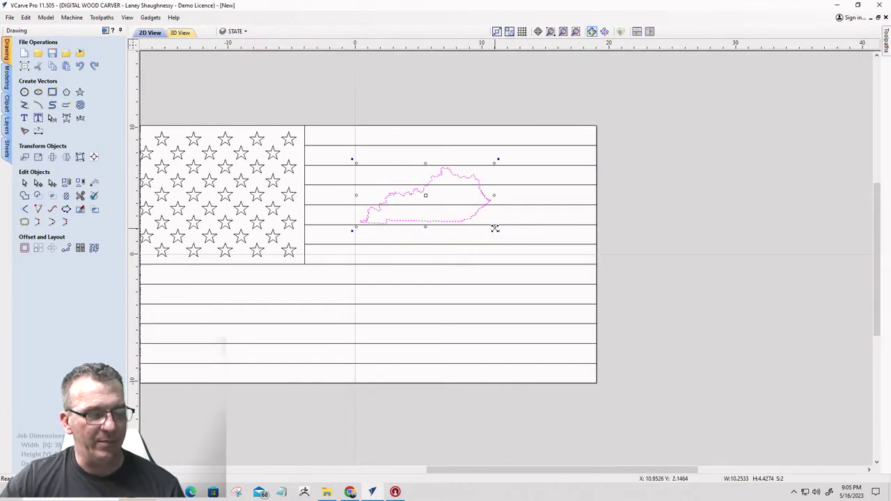
drag(494, 227, 541, 309)
scroll(643, 306, down, 3)
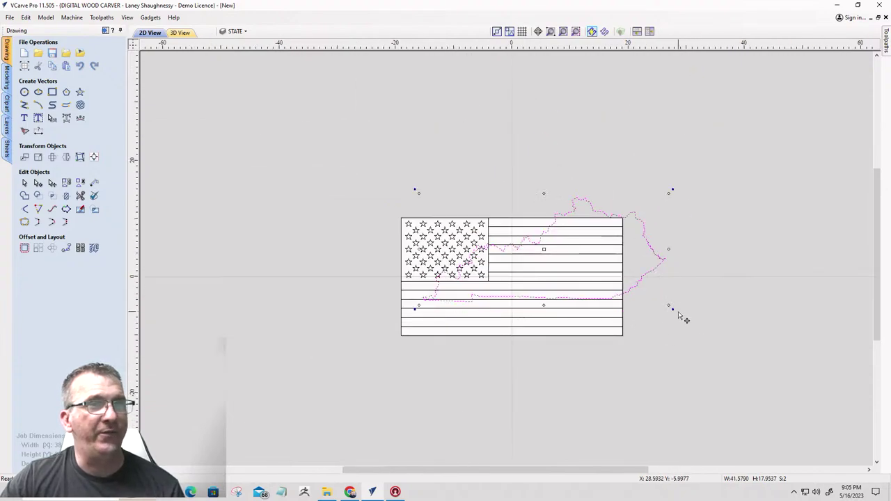
drag(668, 306, 650, 297)
- Nudge the outline into place over the flag and tilt it until its southern border is level
key(Left)
key(Left)
key(Left)
key(Left)
key(Left)
key(Left)
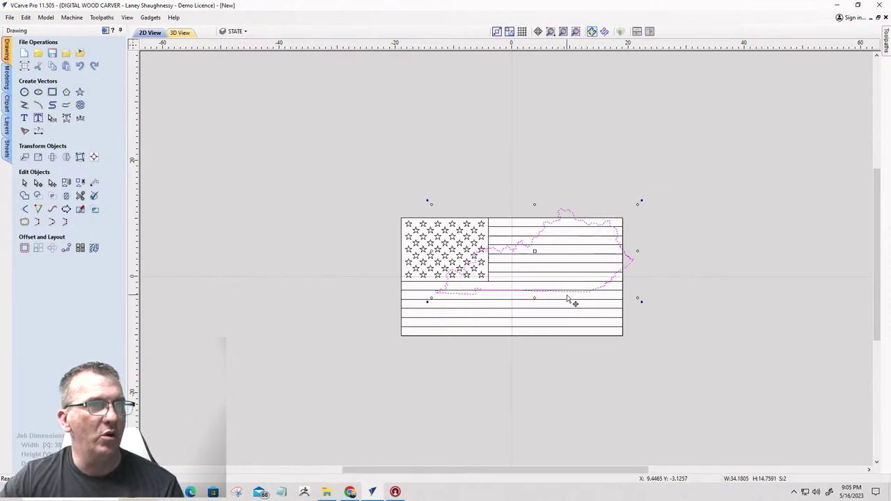
key(Down)
key(Down)
key(Down)
key(Down)
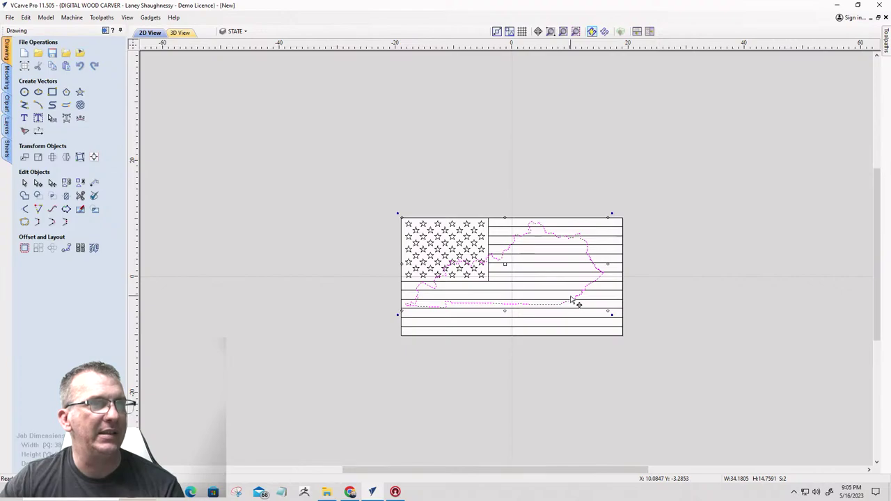
scroll(571, 300, up, 2)
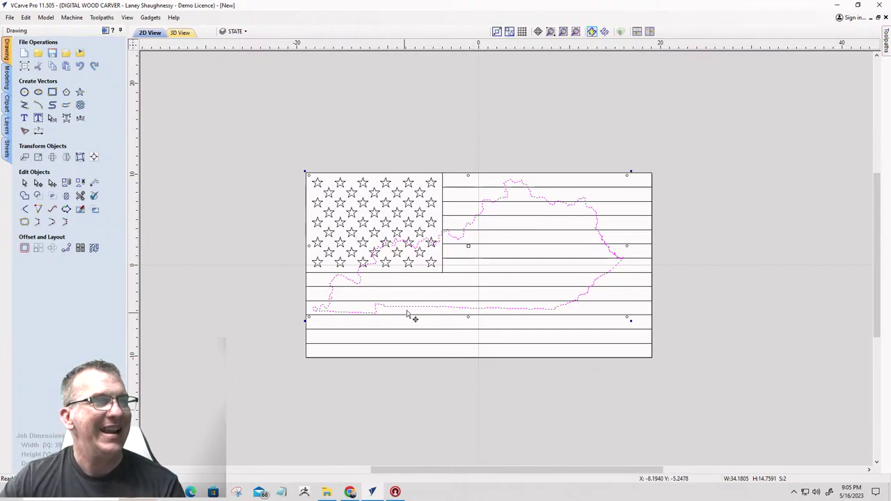
scroll(498, 261, up, 1)
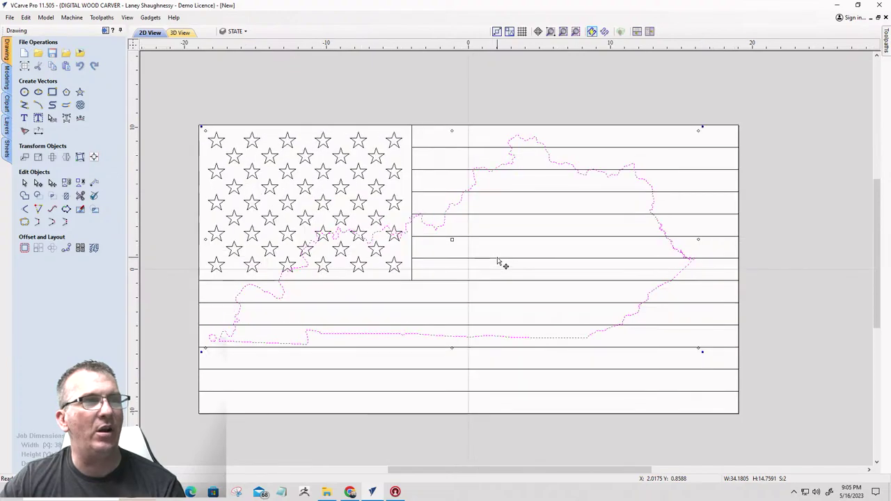
key(Left)
key(Left)
key(Left)
key(Left)
key(Up)
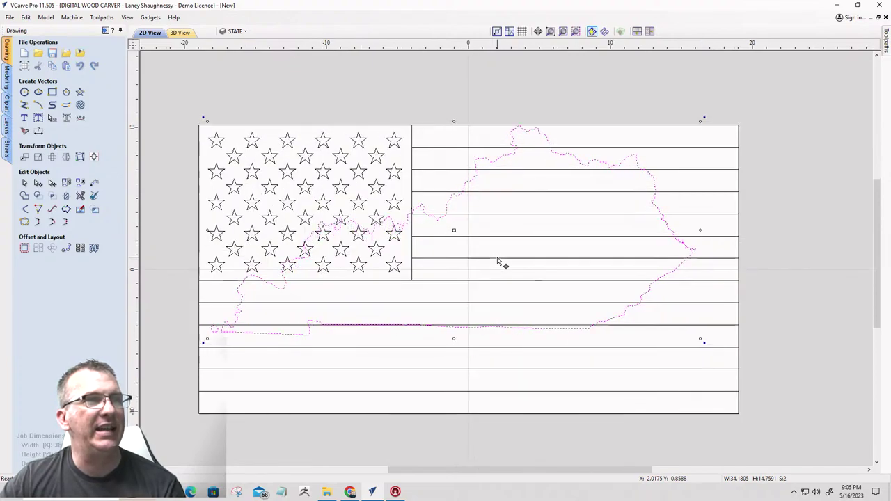
key(Left)
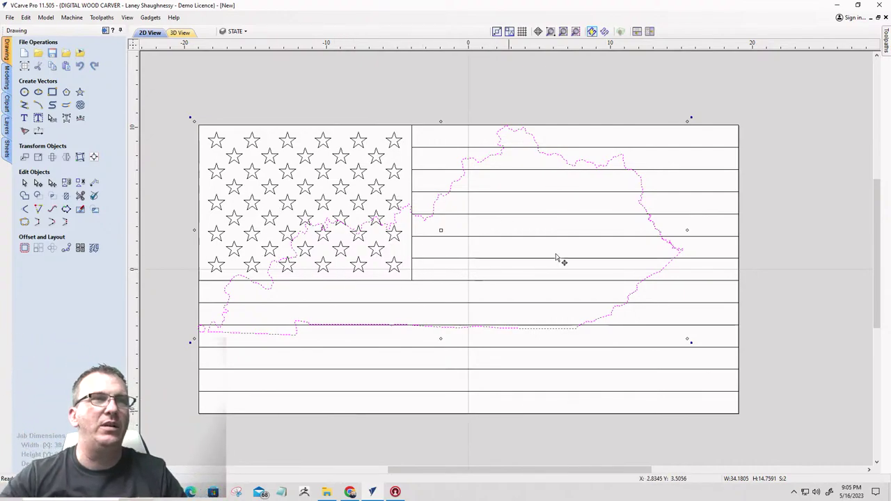
drag(689, 118, 708, 161)
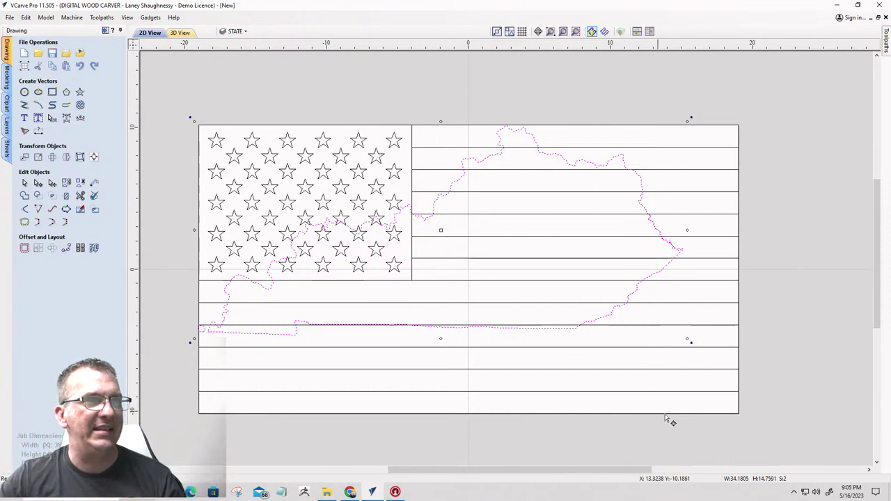
drag(714, 398, 716, 159)
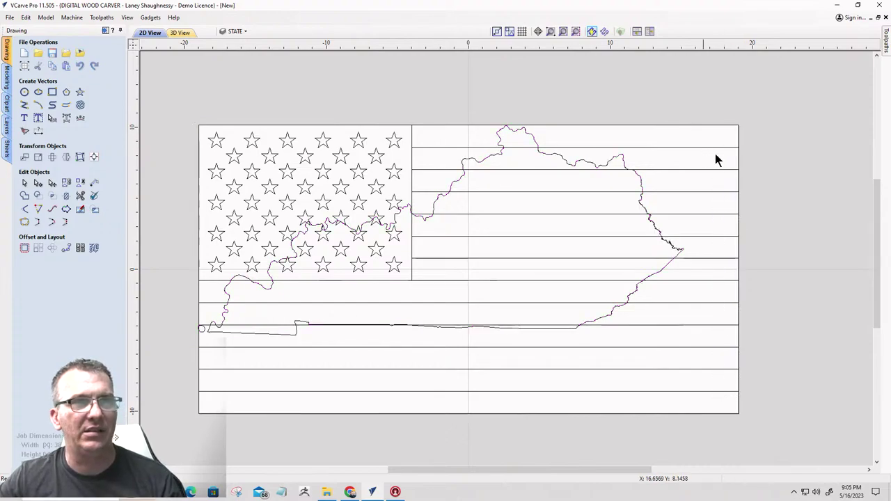
- Select the flag's seven red stripes together
drag(732, 388, 705, 136)
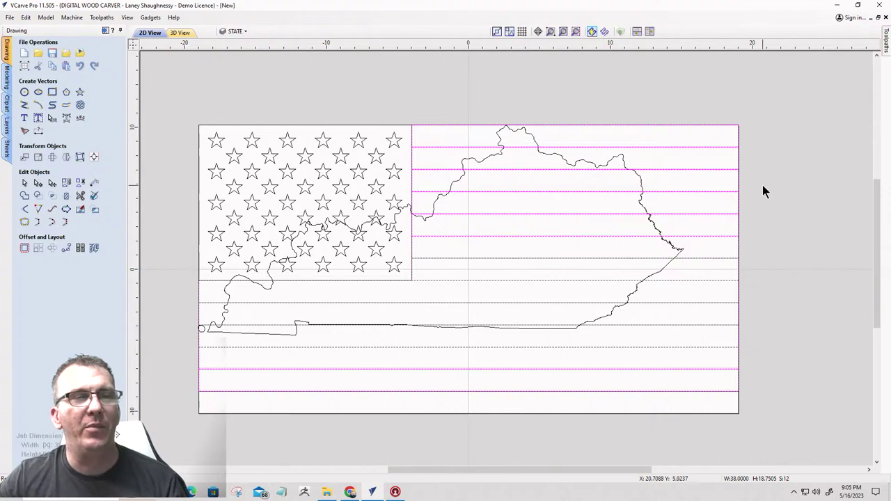
click(762, 185)
click(740, 136)
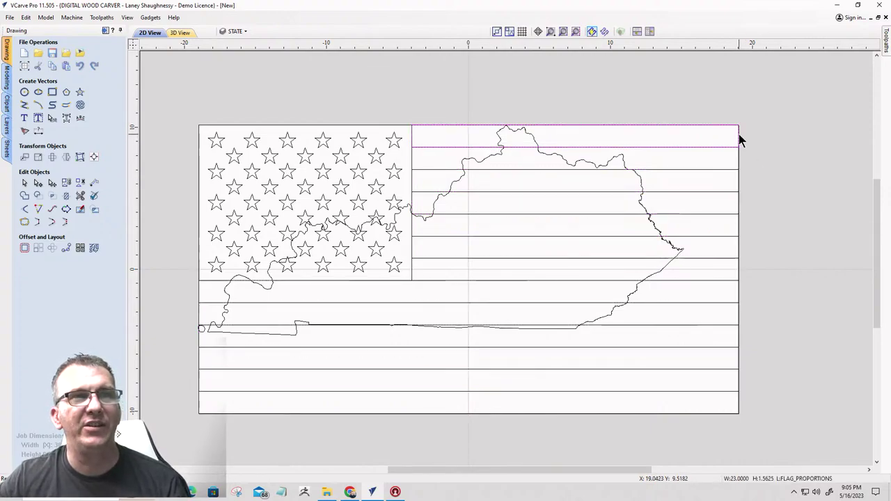
shift+click(740, 183)
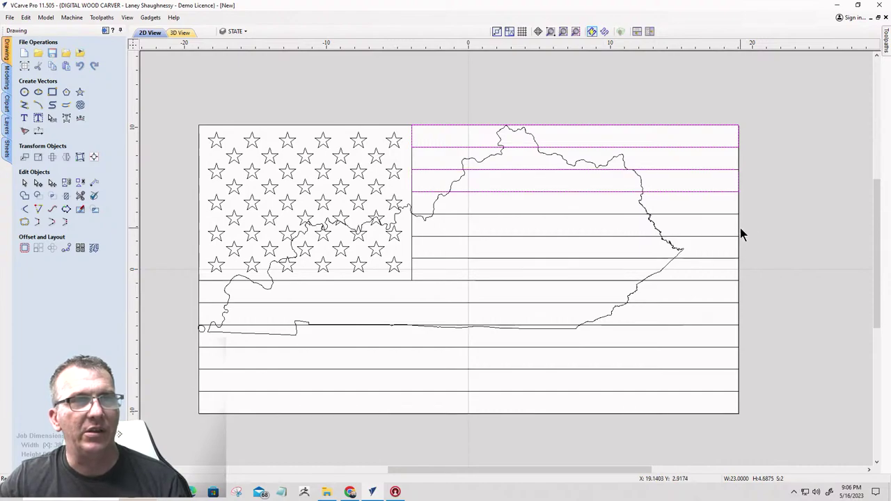
shift+click(739, 276)
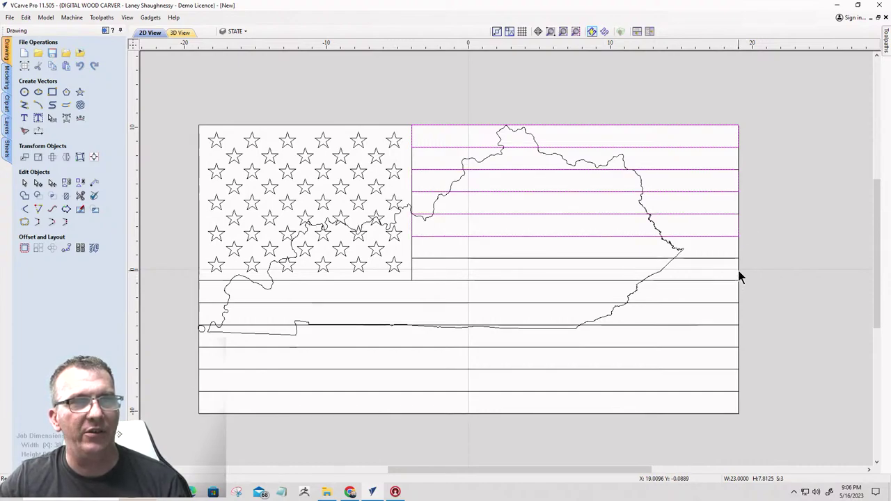
shift+click(739, 320)
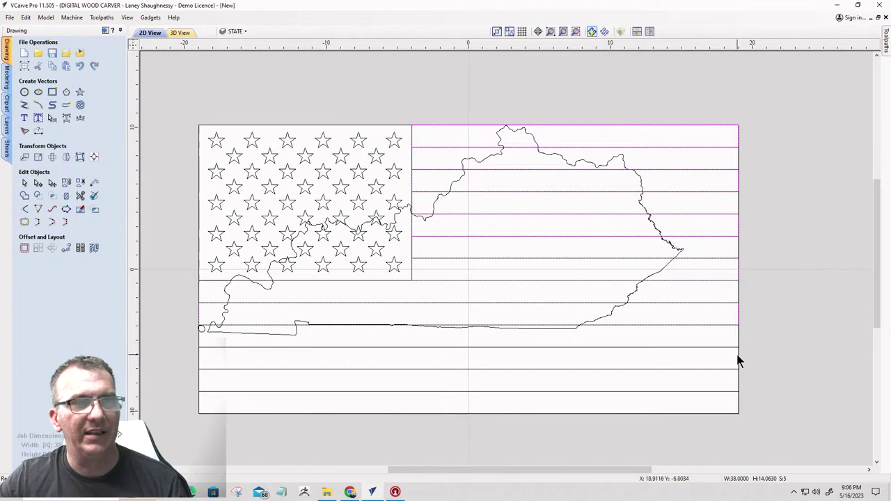
shift+click(738, 357)
shift+click(739, 408)
- Move the selected stripes to a new layer named 'Red Stripes'
right_click(739, 406)
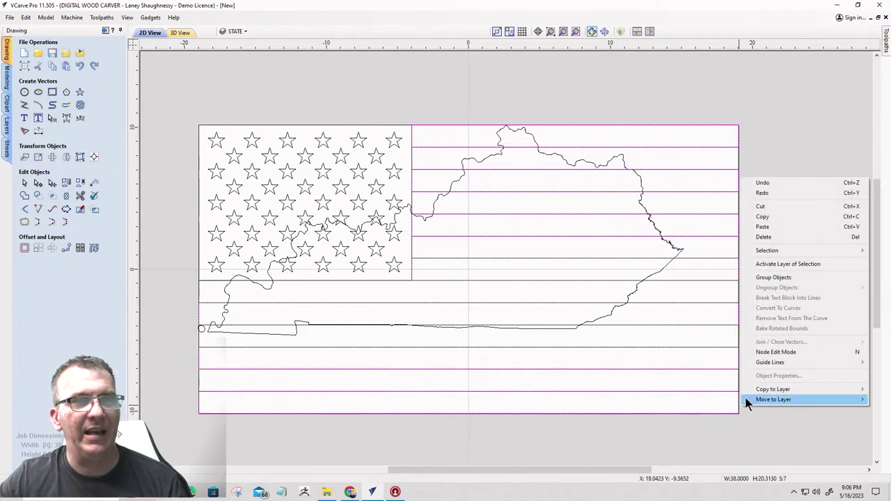
mouse_move(745, 399)
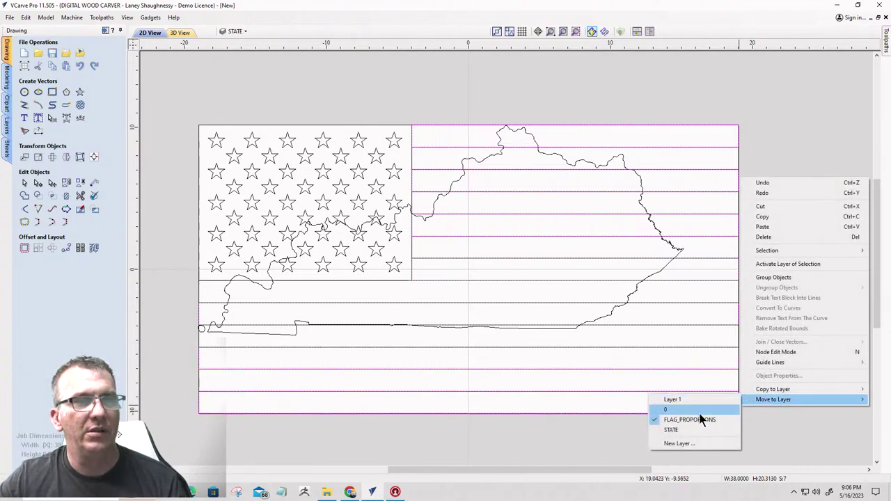
click(687, 443)
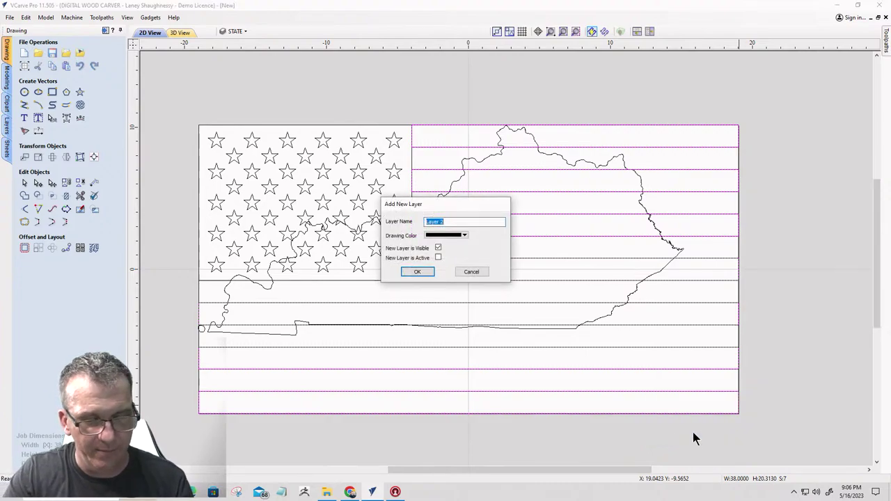
text(Red S)
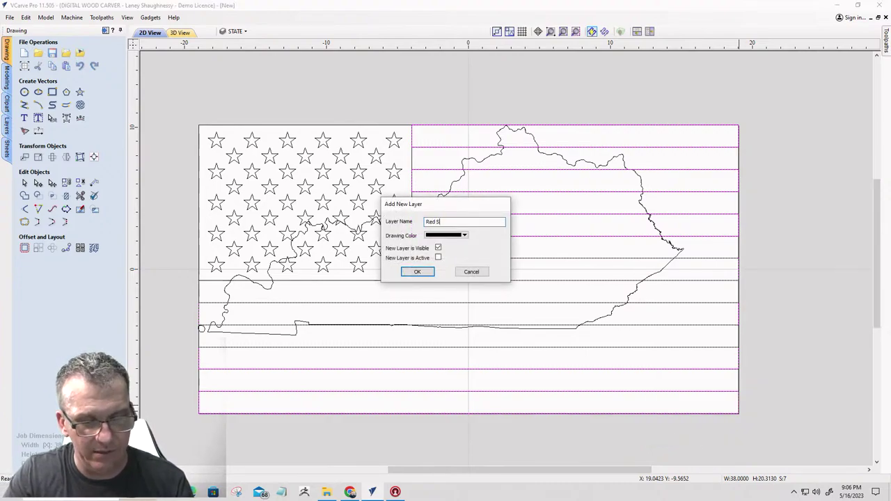
text(tripes)
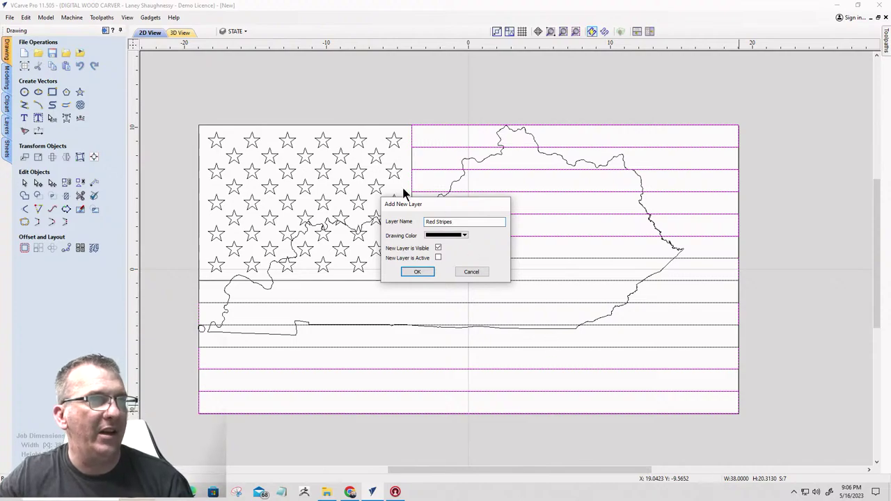
click(418, 272)
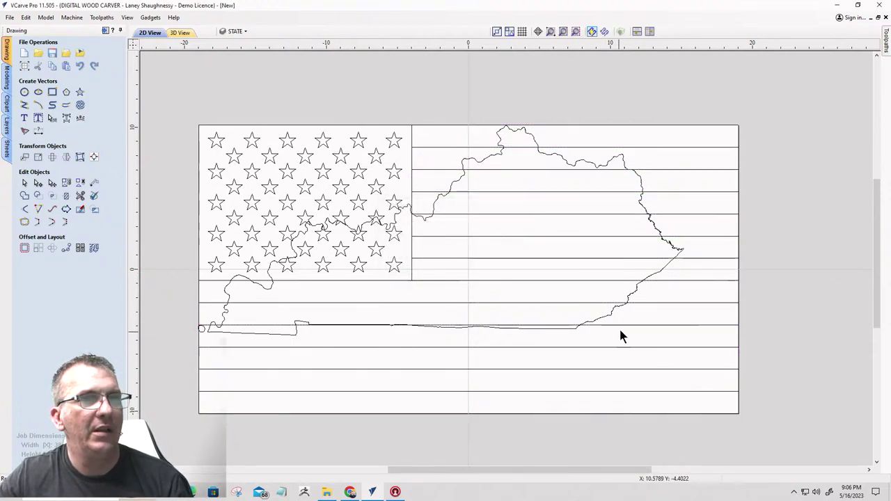
drag(728, 403, 629, 195)
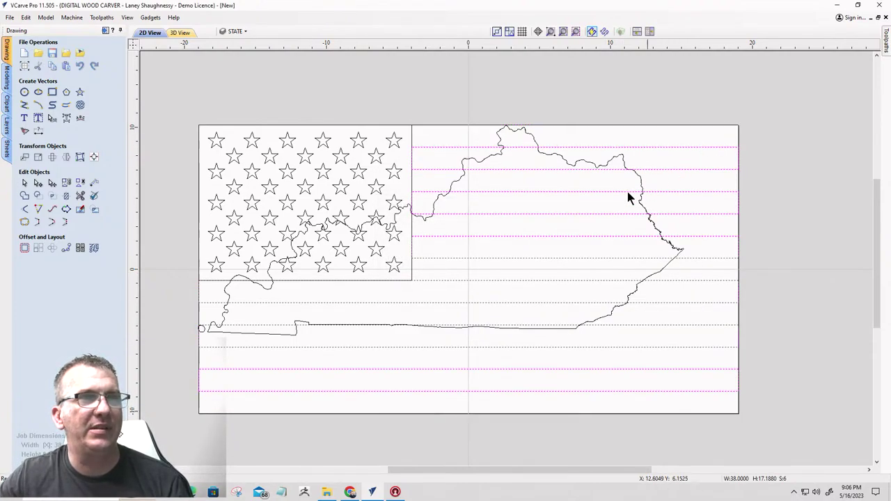
scroll(263, 242, up, 2)
scroll(263, 241, up, 1)
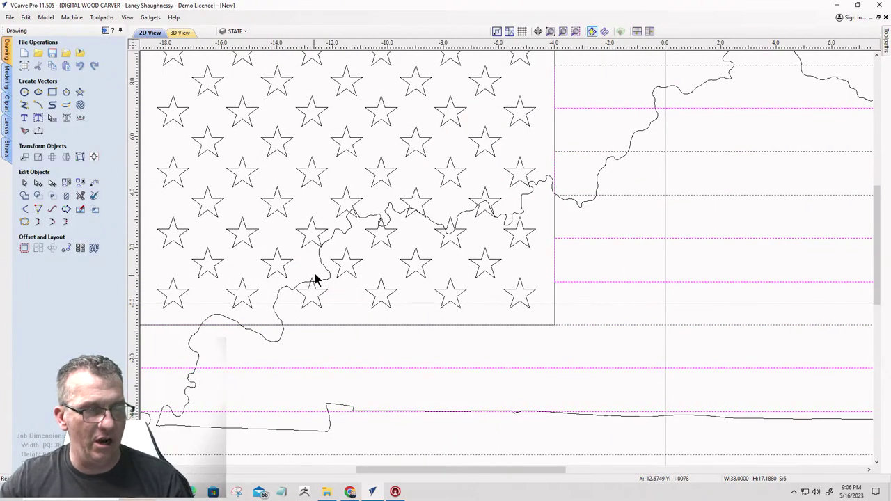
drag(245, 140, 580, 353)
scroll(509, 261, up, 3)
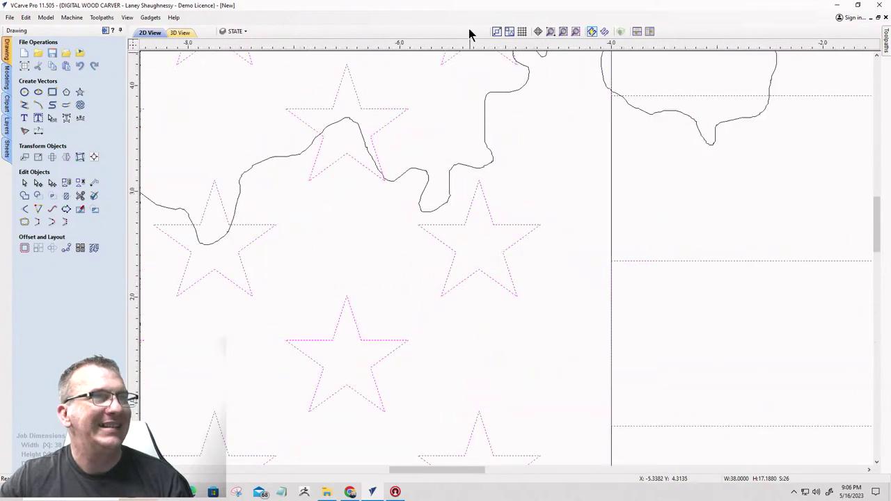
scroll(478, 199, down, 3)
scroll(478, 199, up, 3)
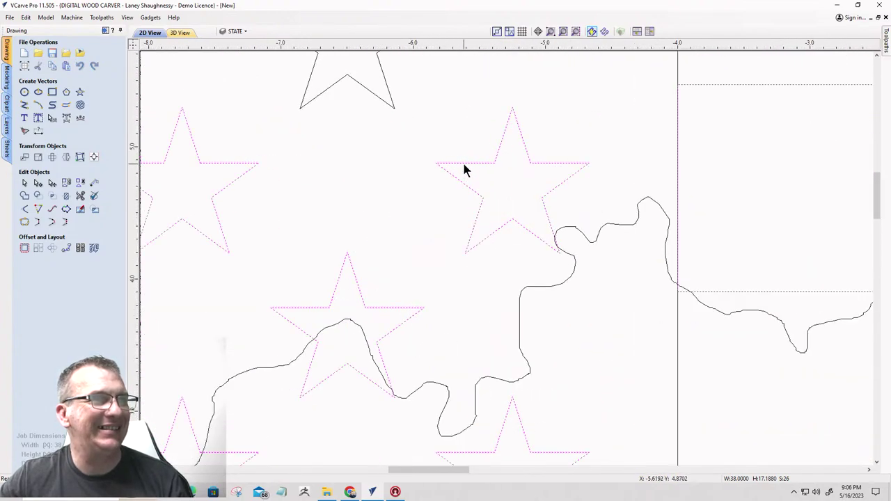
ctrl+click(465, 171)
scroll(466, 171, down, 5)
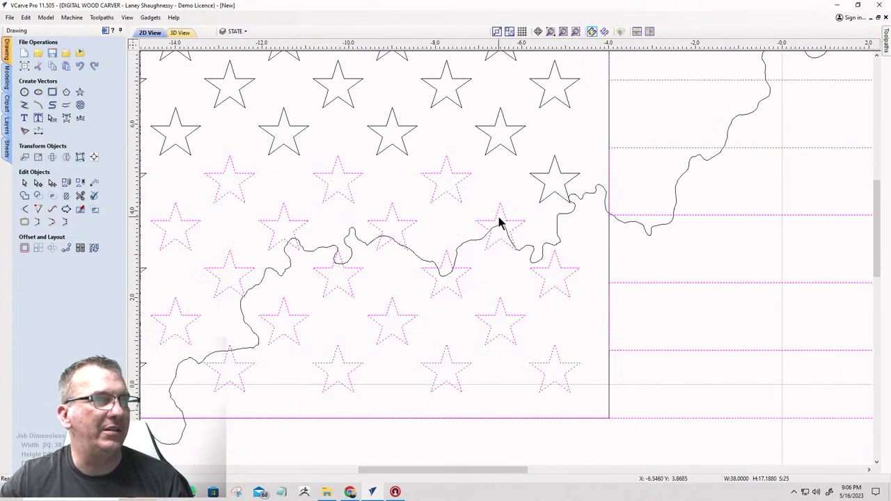
ctrl+click(385, 225)
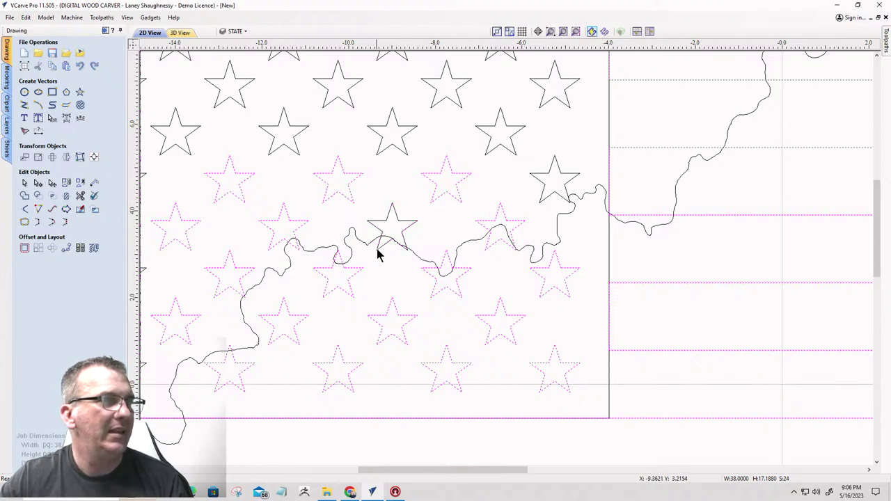
ctrl+click(273, 225)
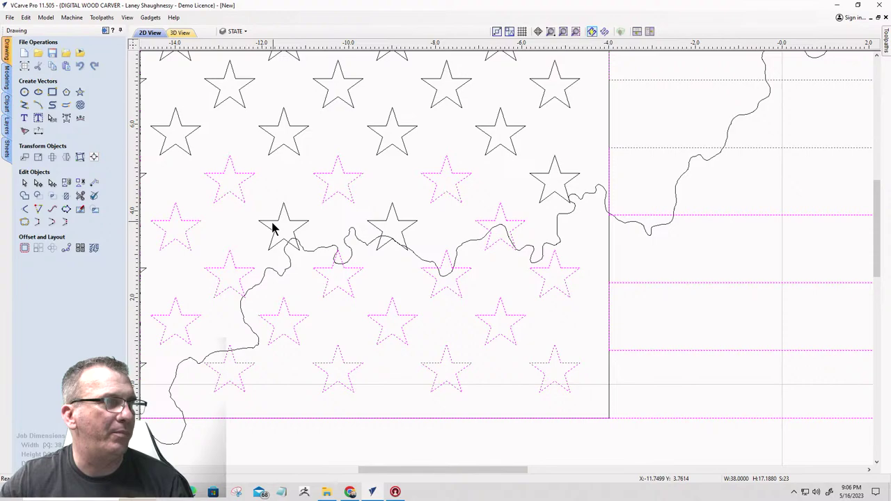
ctrl+click(209, 273)
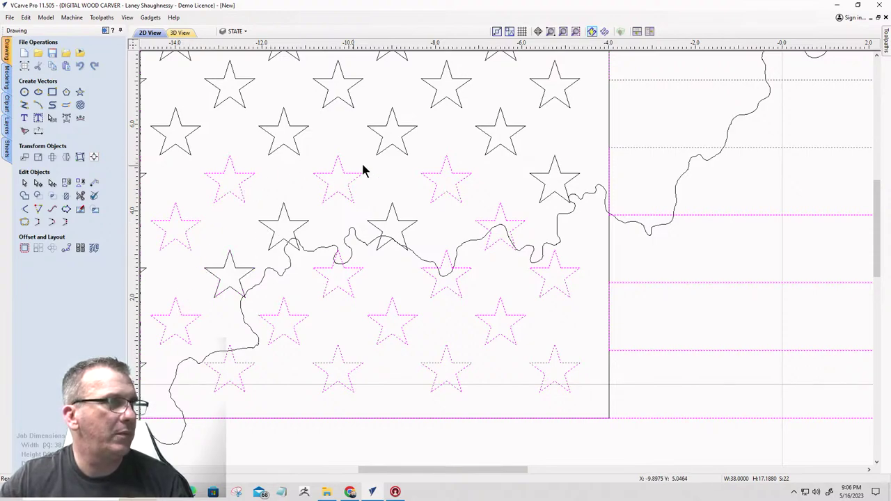
drag(453, 179, 292, 186)
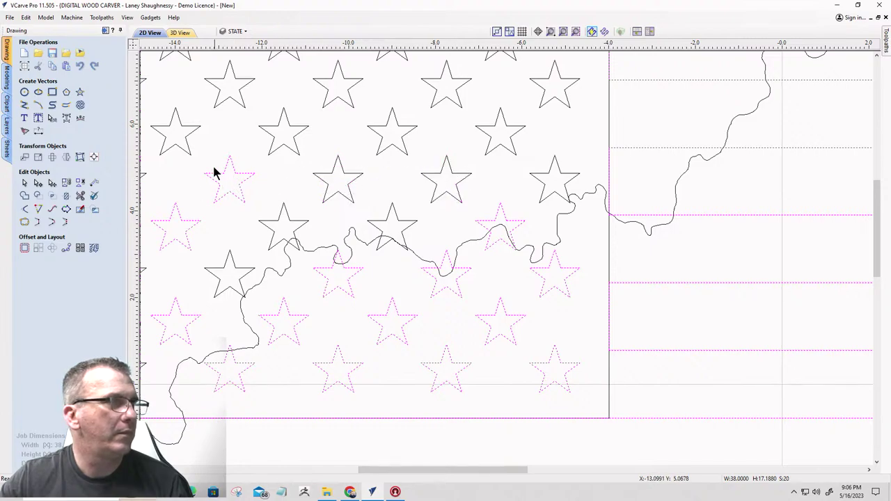
ctrl+drag(213, 171, 179, 232)
scroll(320, 216, down, 4)
scroll(265, 252, up, 3)
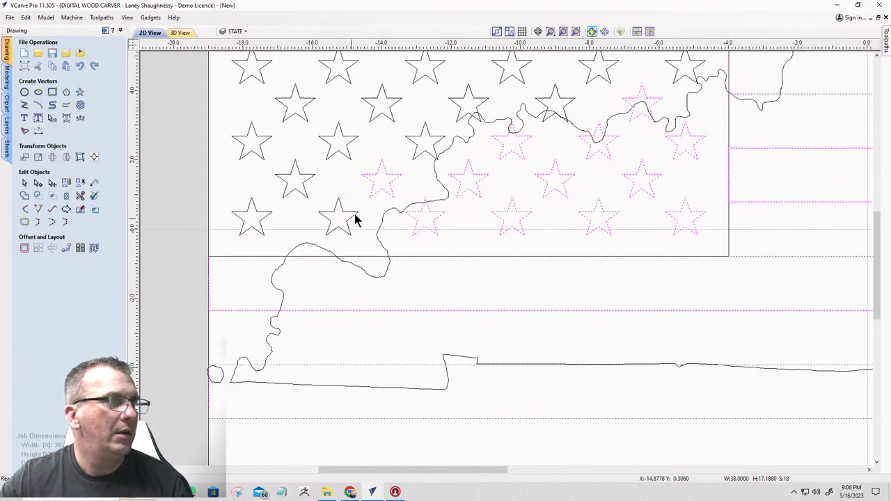
scroll(323, 188, down, 3)
scroll(350, 196, up, 2)
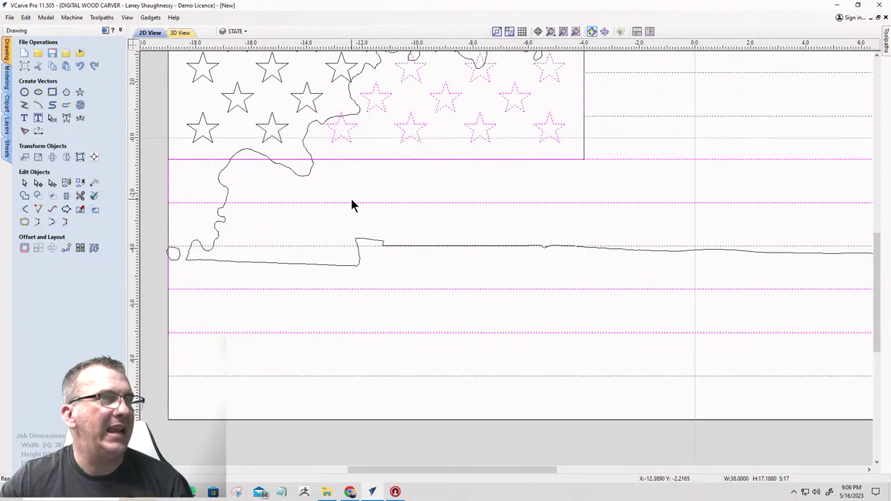
scroll(351, 199, down, 3)
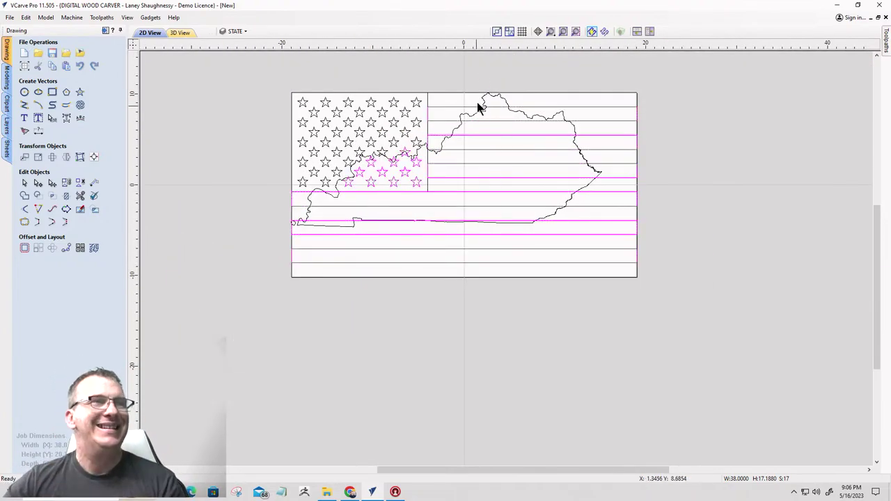
scroll(477, 74, up, 5)
- Clear the star selection and select the Kentucky outline
click(508, 182)
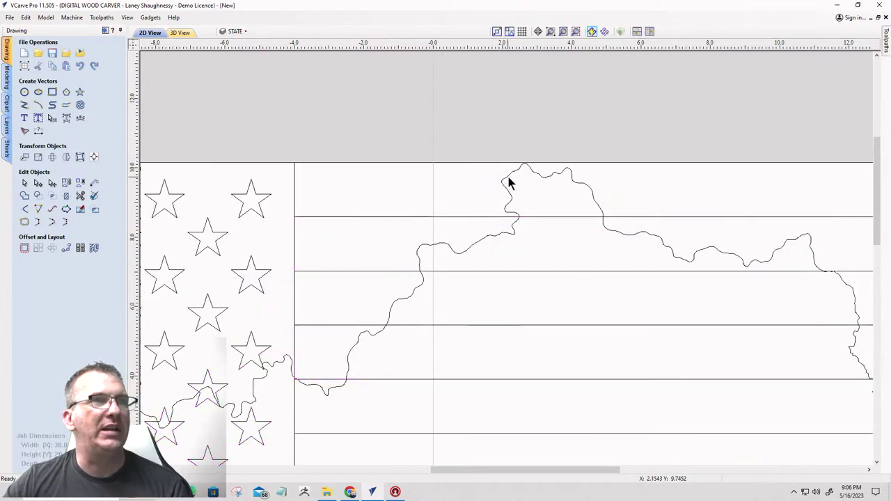
scroll(442, 151, down, 7)
scroll(421, 213, up, 4)
scroll(428, 220, down, 2)
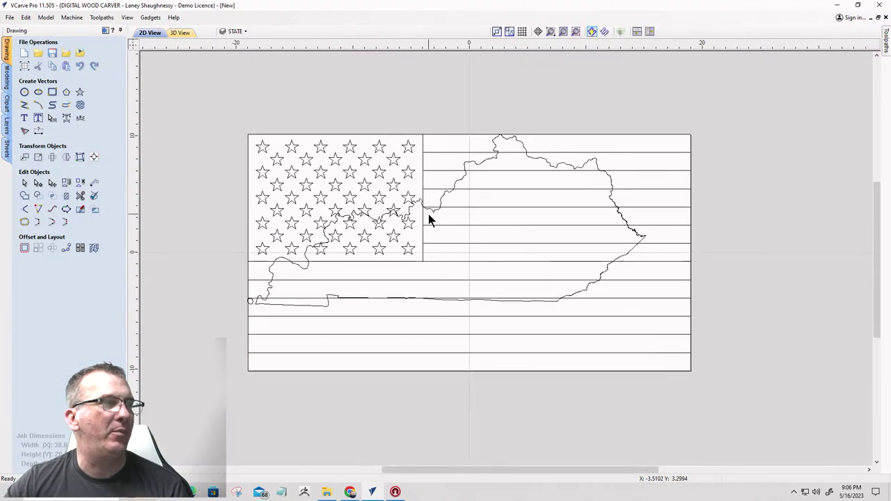
scroll(259, 306, up, 1)
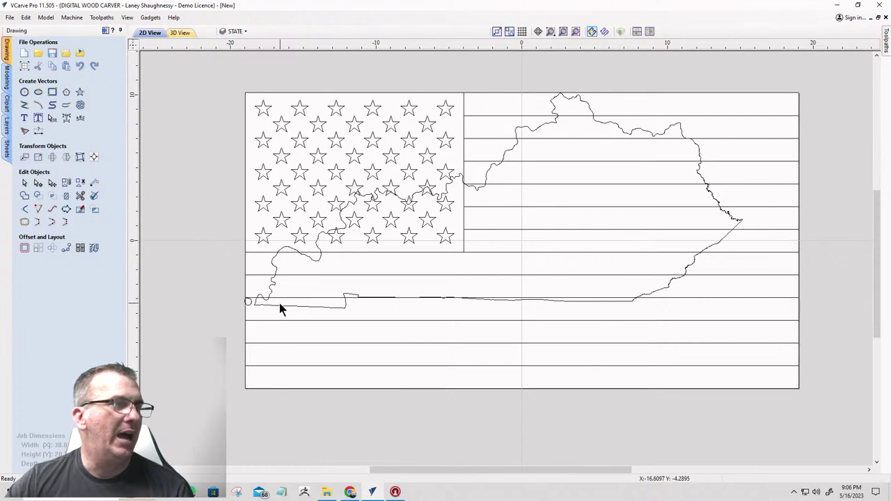
click(258, 303)
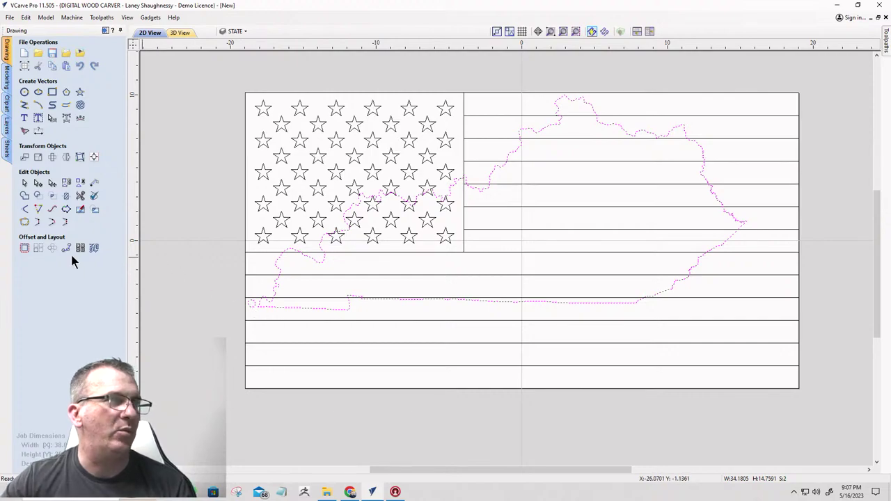
- Offset the outline outward 0.1875 in, deleting the original, then back inward 0.1875 in
click(24, 248)
click(46, 69)
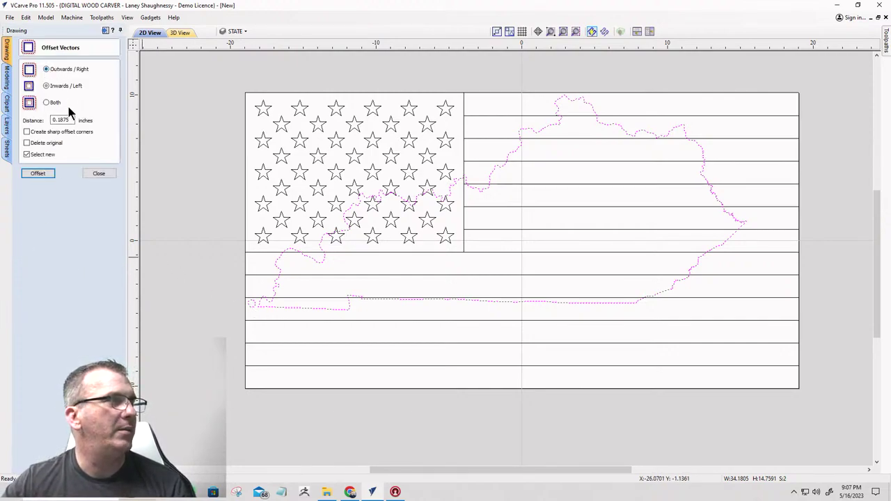
click(27, 143)
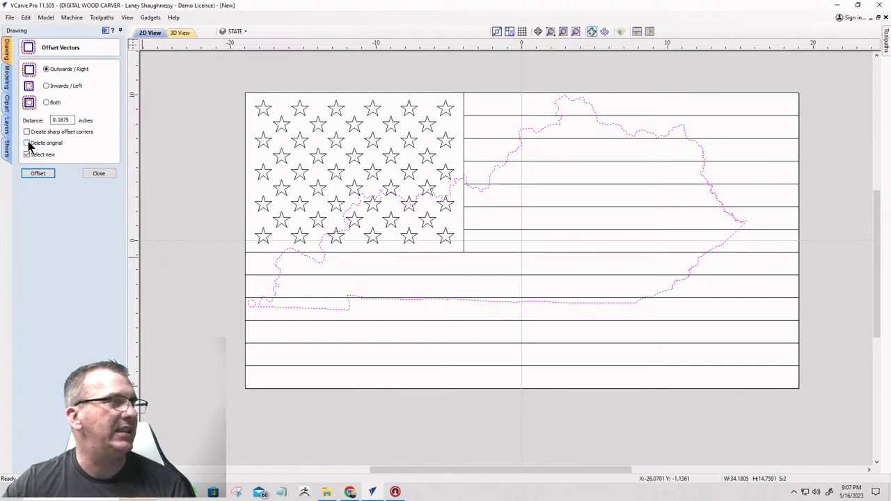
click(37, 174)
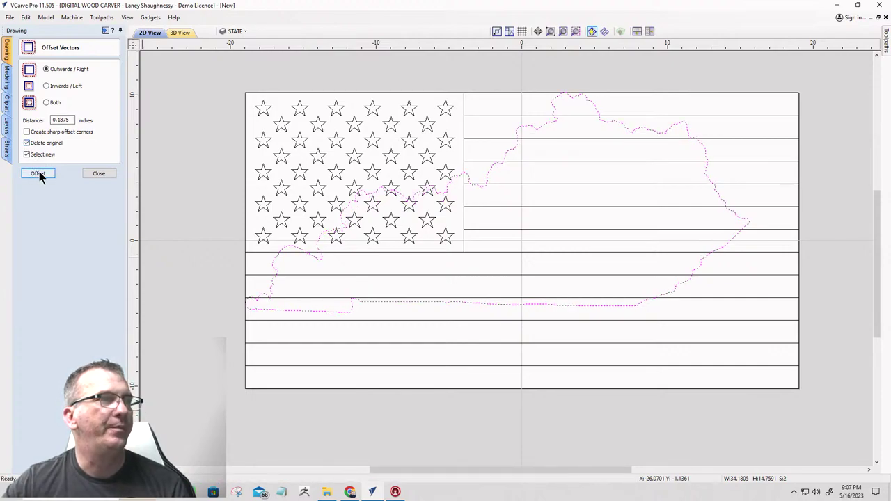
click(46, 85)
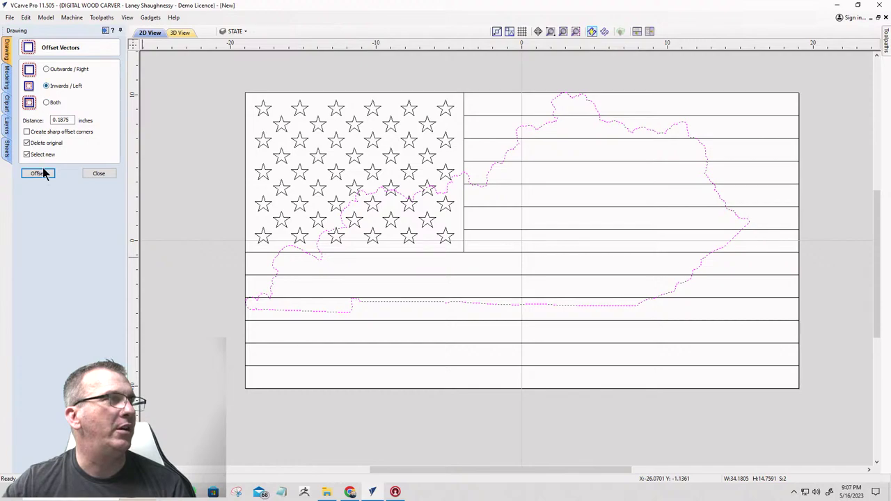
click(37, 174)
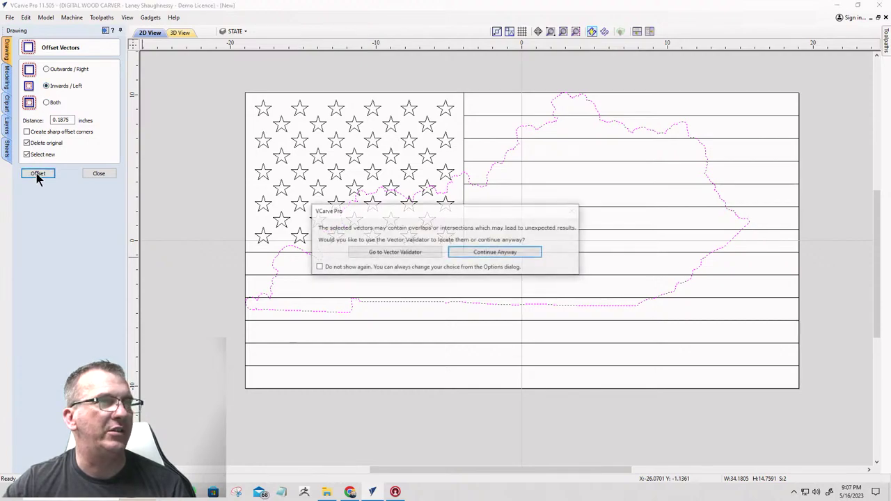
click(493, 255)
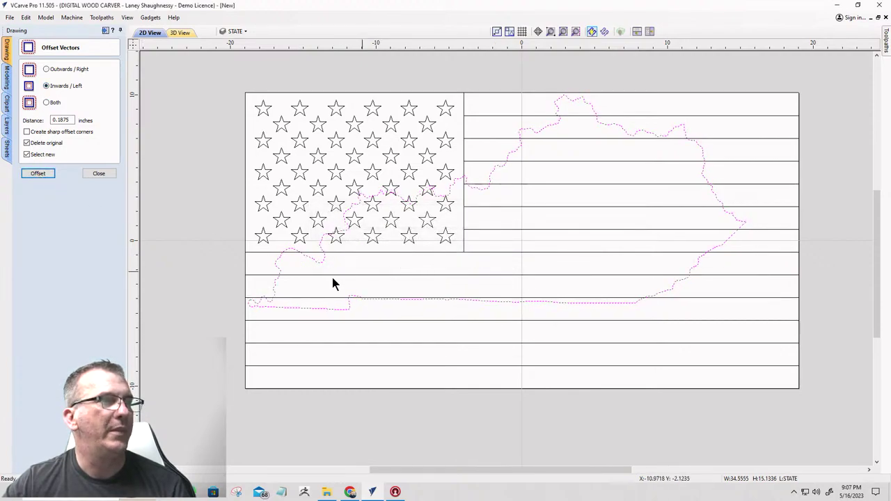
click(99, 173)
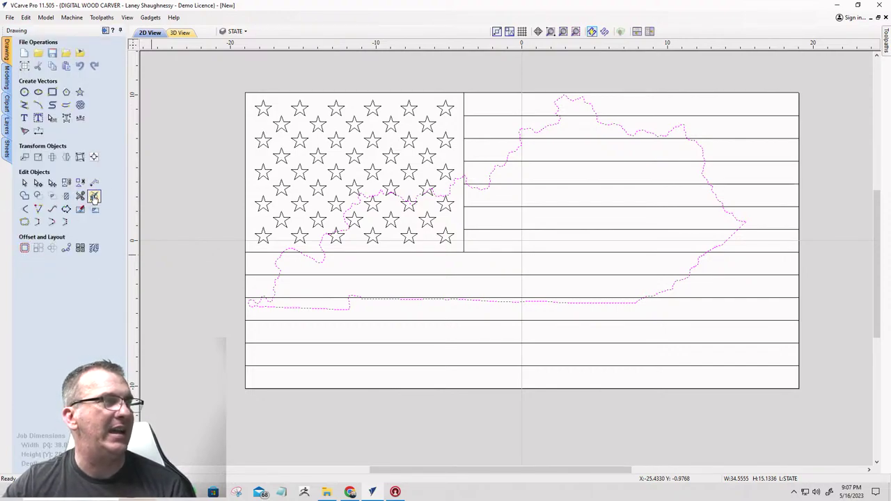
- Run the Vector Validator on the outline to confirm no overlaps or intersections
click(81, 209)
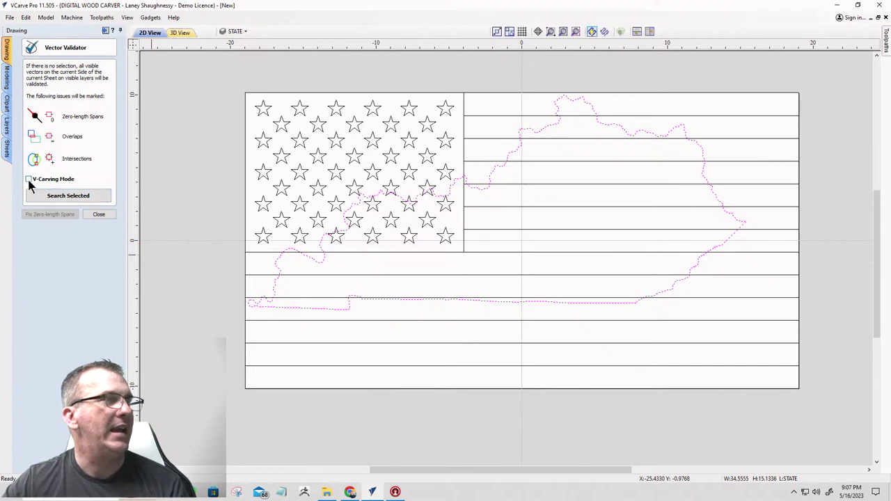
click(46, 199)
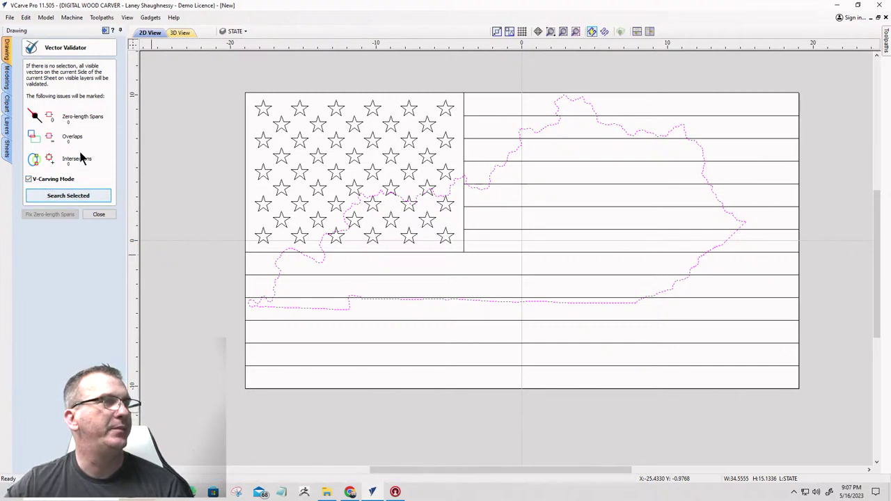
click(99, 214)
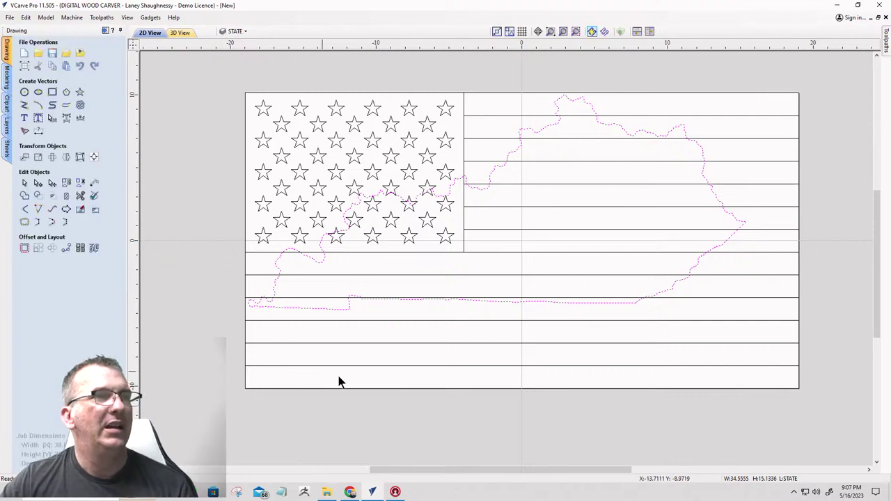
click(568, 401)
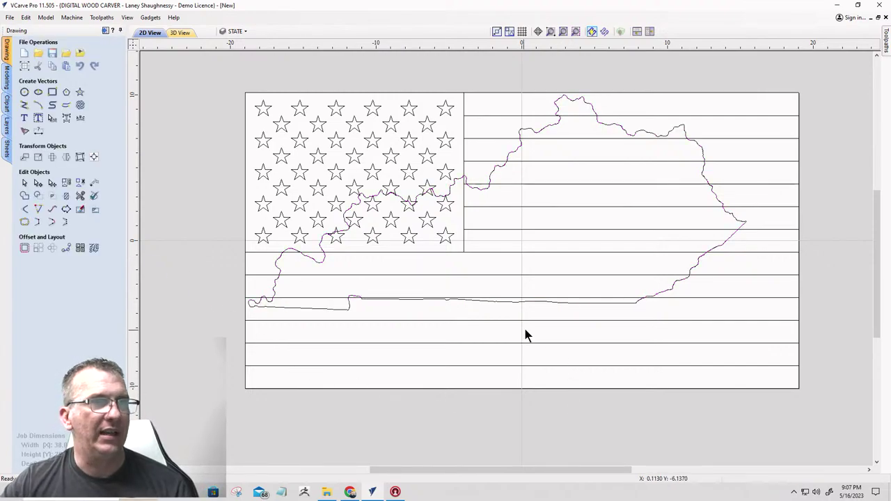
- Select the stripes, stars and Kentucky outline and trim the flag to the outline
click(367, 215)
scroll(368, 221, up, 3)
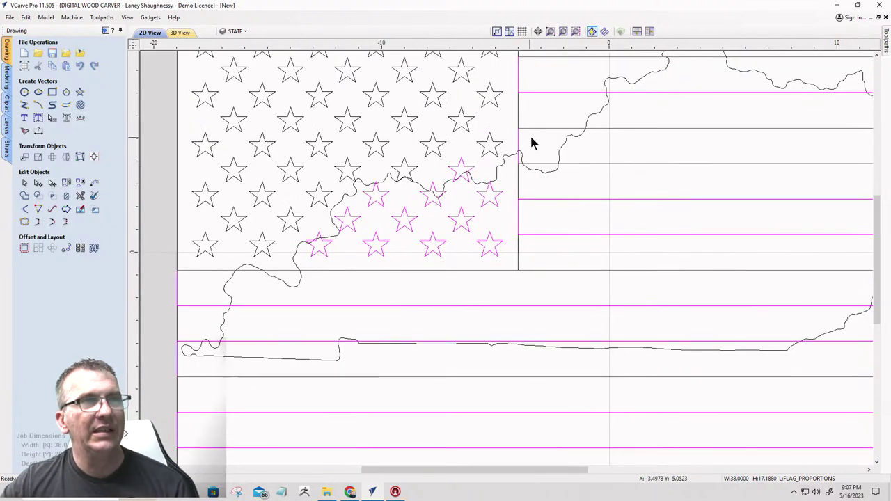
click(416, 183)
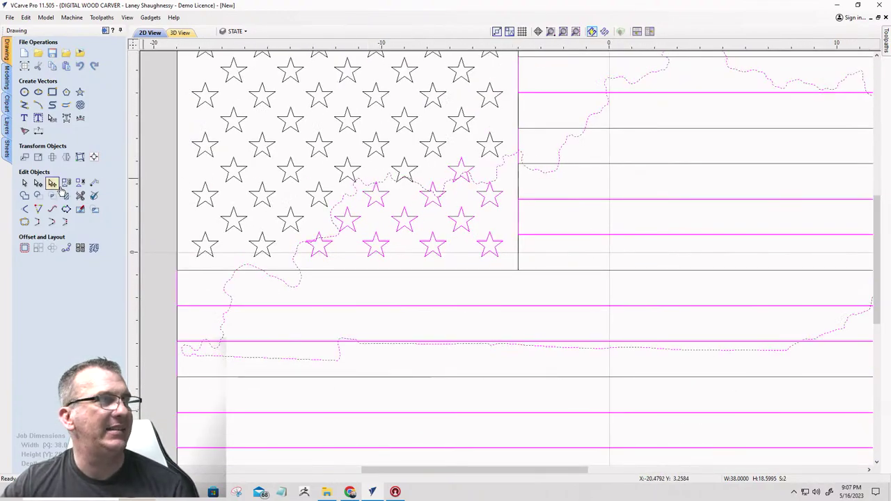
click(66, 196)
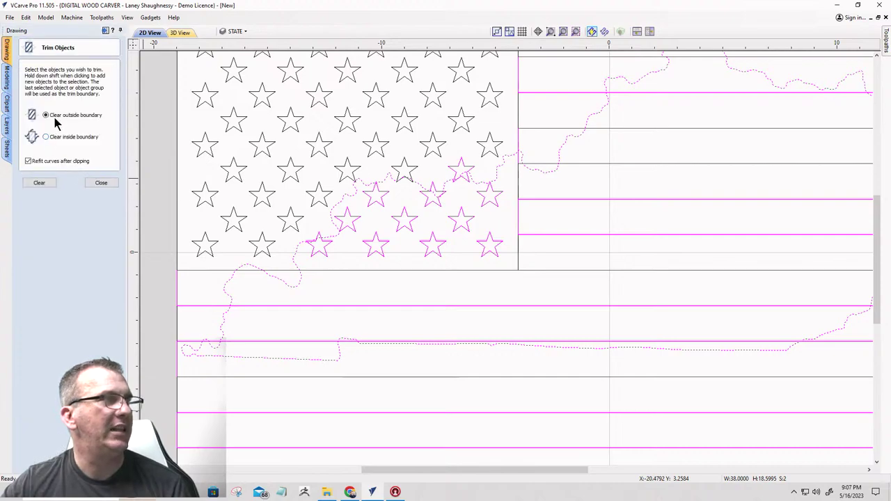
click(39, 183)
key(F3)
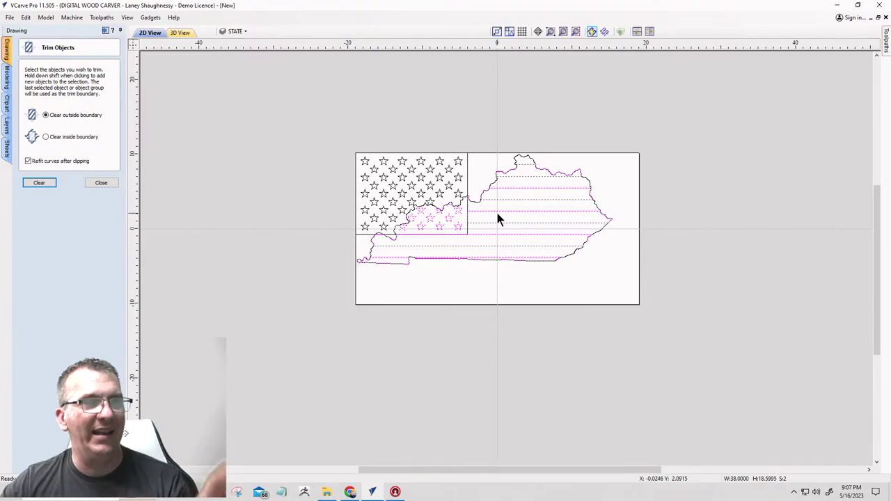
- Reselect only the Kentucky outline curve and leave Trim Objects
scroll(492, 217, up, 5)
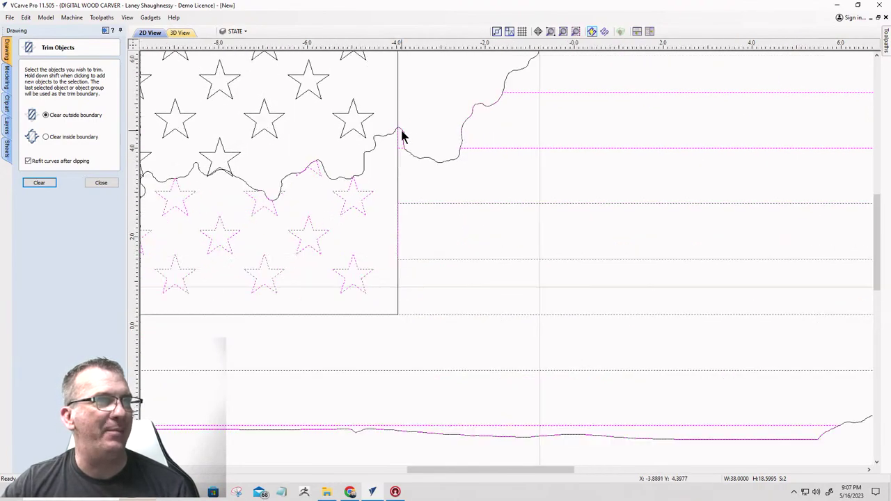
scroll(402, 137, up, 1)
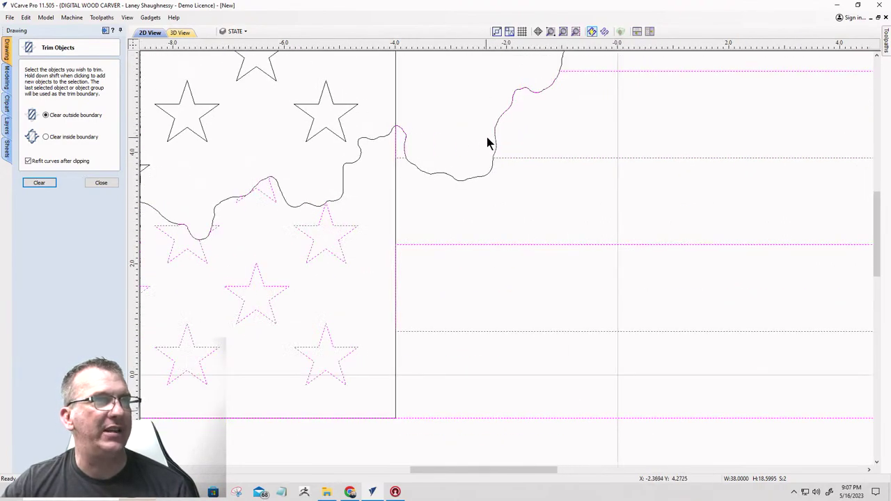
shift+click(484, 173)
scroll(485, 173, down, 2)
scroll(485, 173, down, 1)
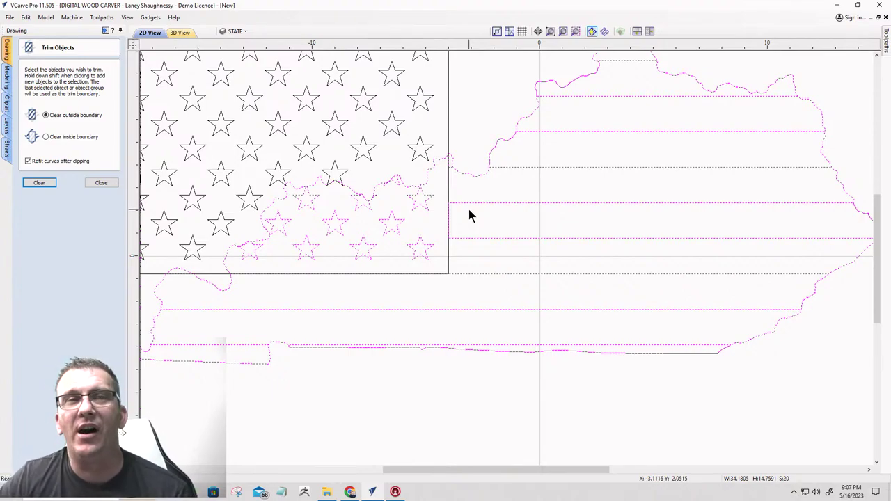
scroll(468, 206, down, 3)
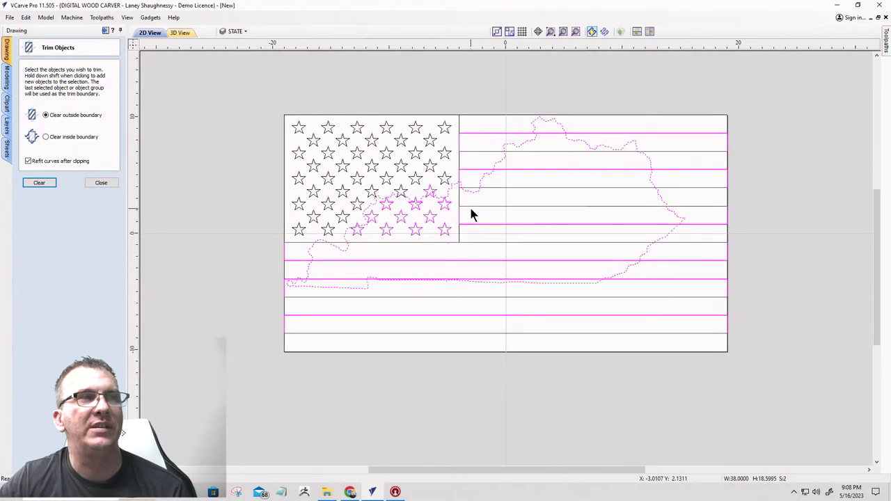
click(454, 171)
scroll(461, 168, up, 3)
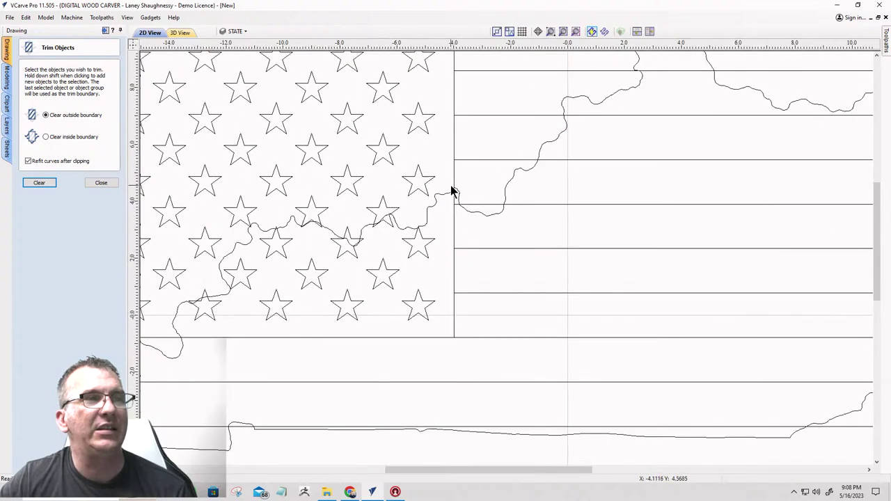
click(461, 197)
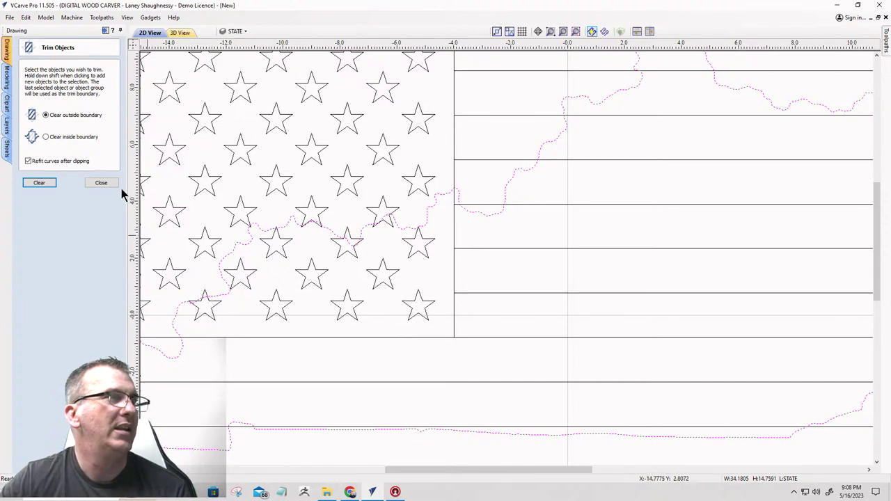
click(101, 183)
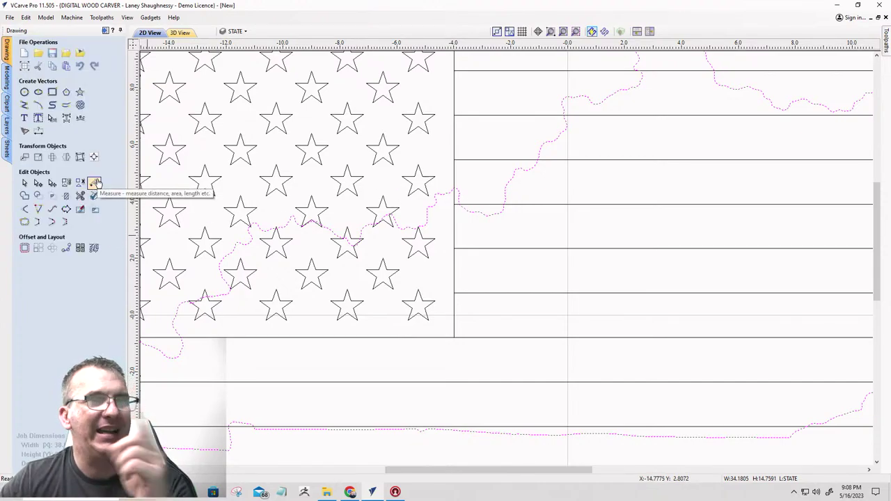
- Make an inward 0.03125-inch offset copy of the Kentucky outline and fit the job in view
click(25, 248)
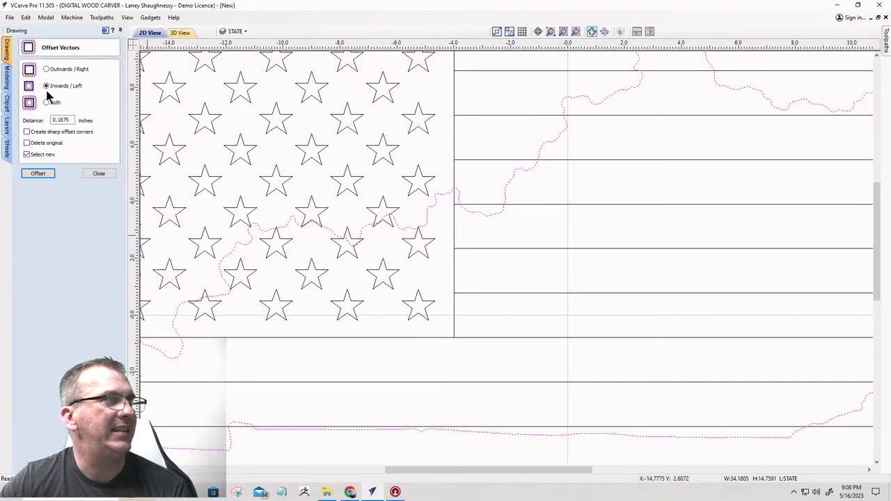
drag(73, 120, 33, 107)
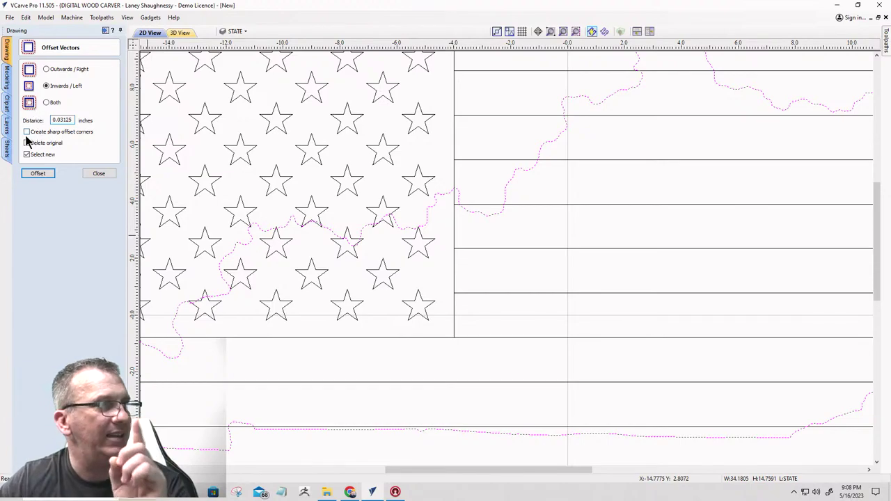
click(37, 174)
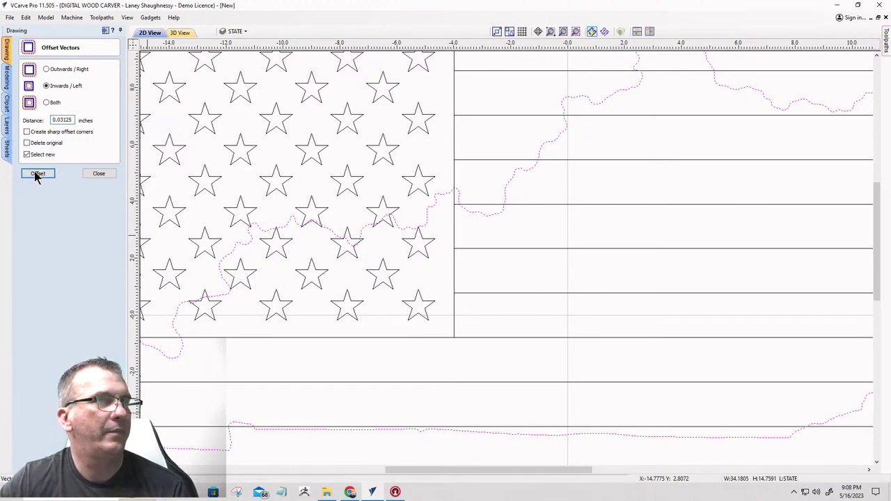
click(98, 174)
key(F3)
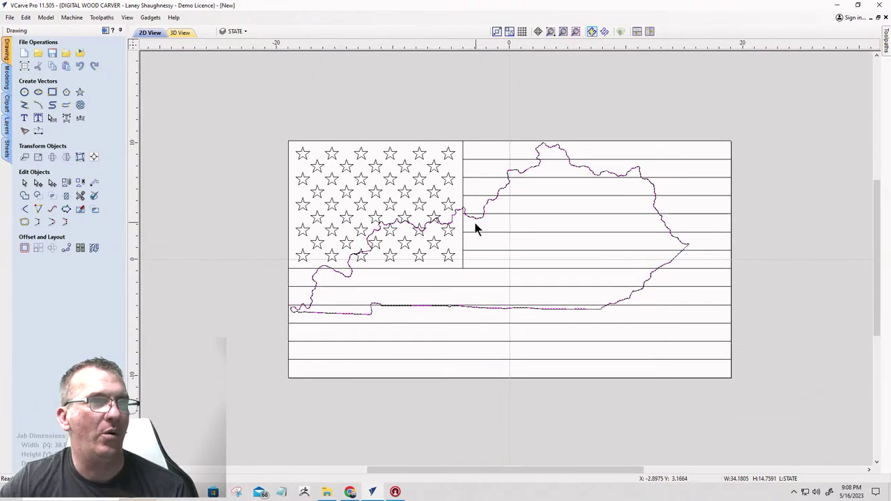
- Trim the flag's stripes and stars to the offset Kentucky boundary curve
click(454, 241)
scroll(451, 244, up, 3)
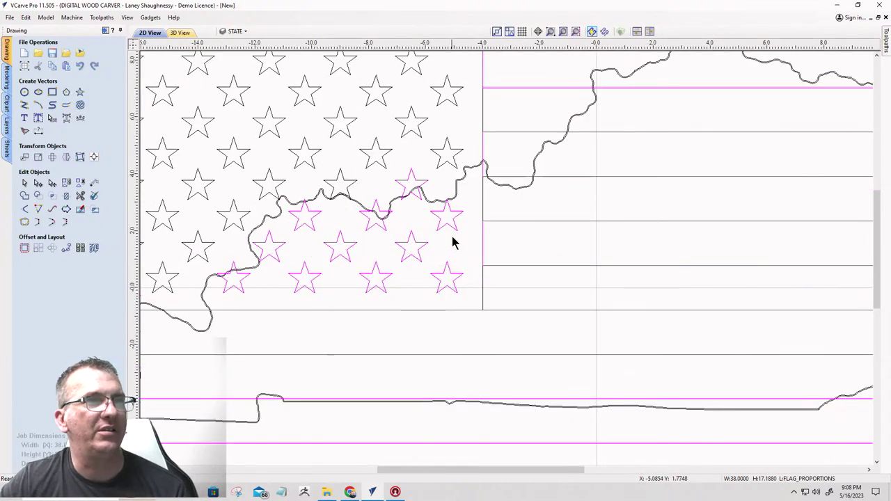
scroll(452, 239, up, 8)
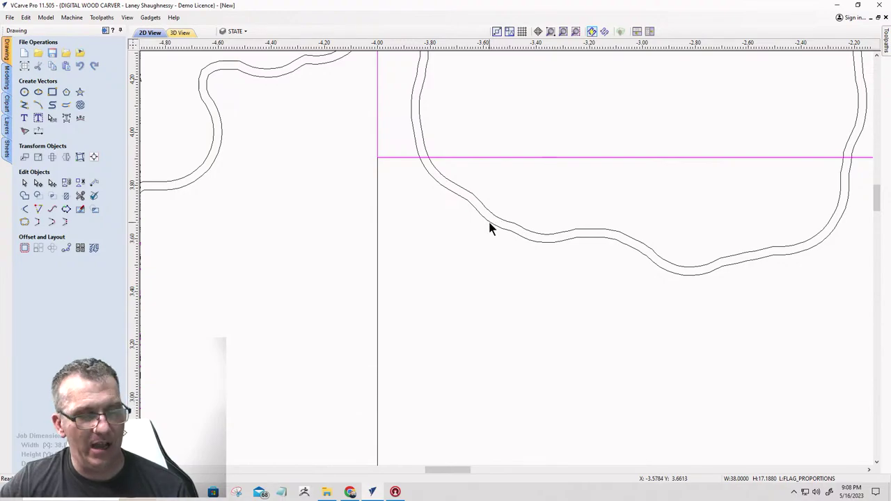
click(489, 222)
scroll(489, 221, down, 8)
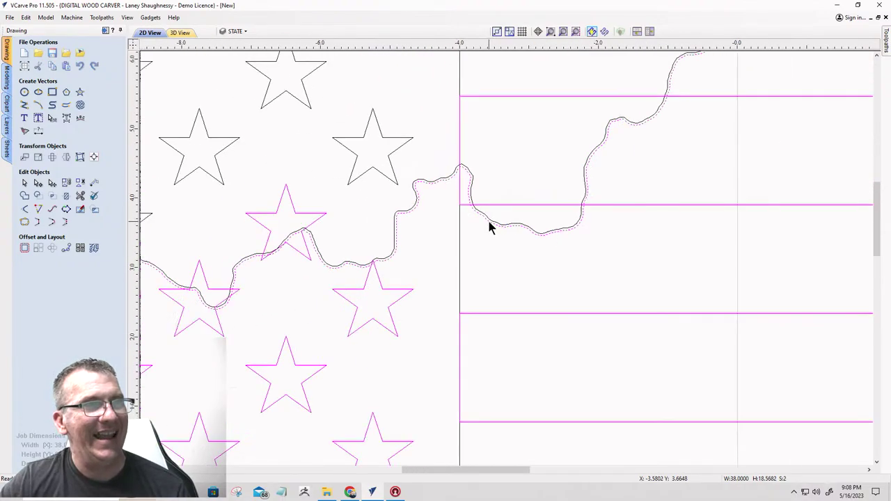
click(66, 195)
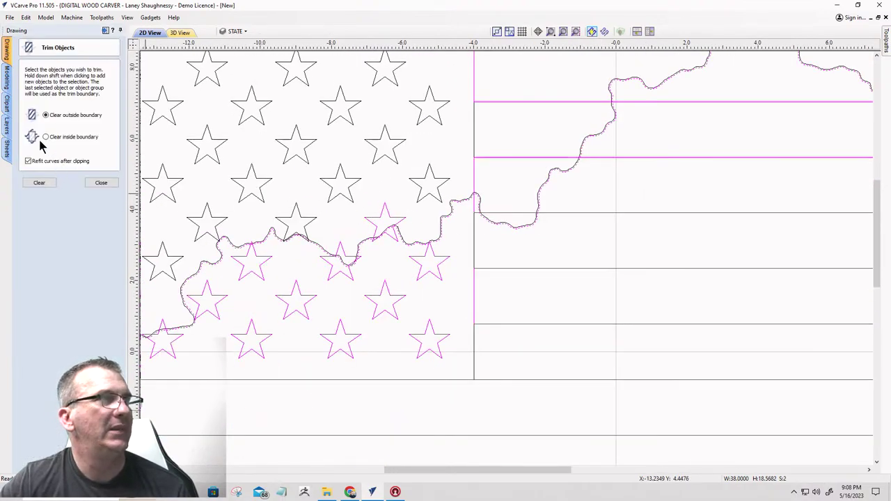
click(39, 182)
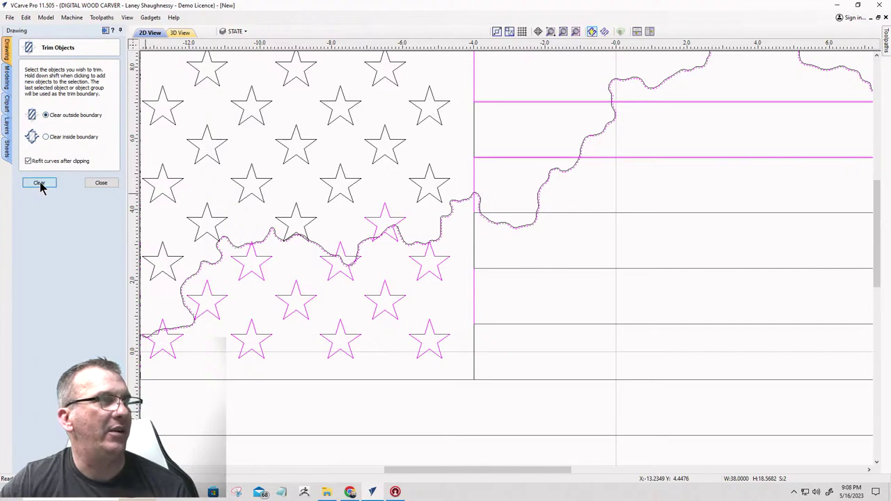
scroll(596, 238, down, 5)
scroll(591, 235, up, 5)
scroll(566, 232, up, 3)
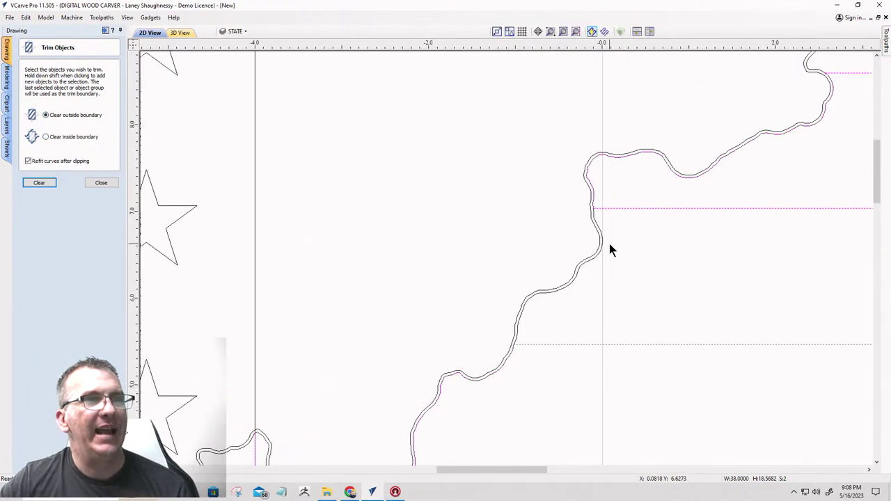
- Nudge the Kentucky outline right, delete the leftover star-field block, and select the whole design
click(573, 235)
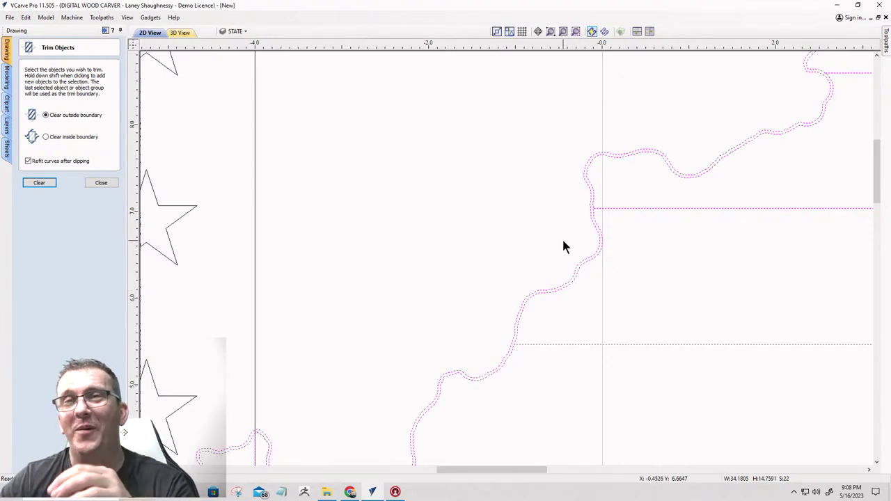
scroll(563, 246, down, 6)
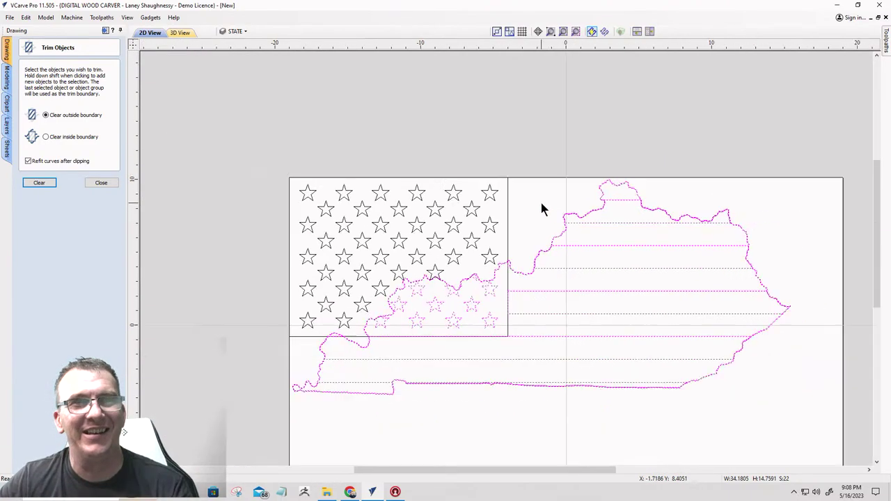
key(Right)
key(Right)
key(Right)
key(Right)
key(Right)
key(Right)
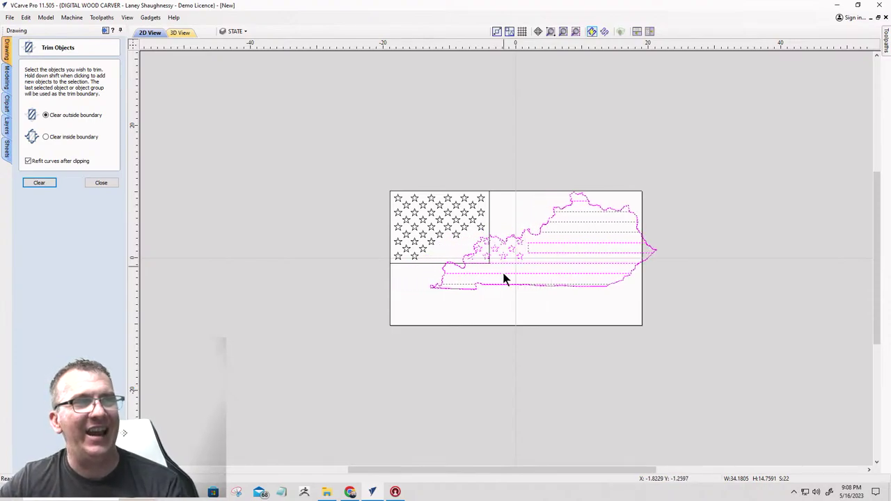
key(Right)
key(Right)
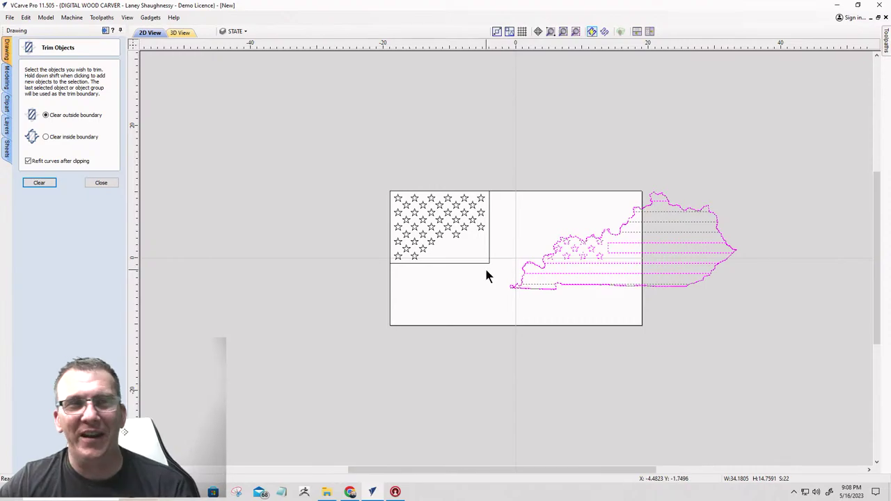
click(495, 282)
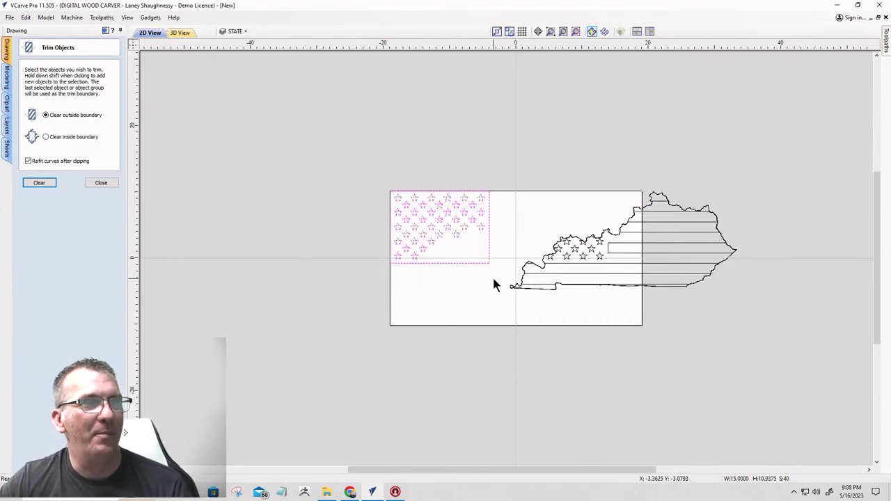
key(Delete)
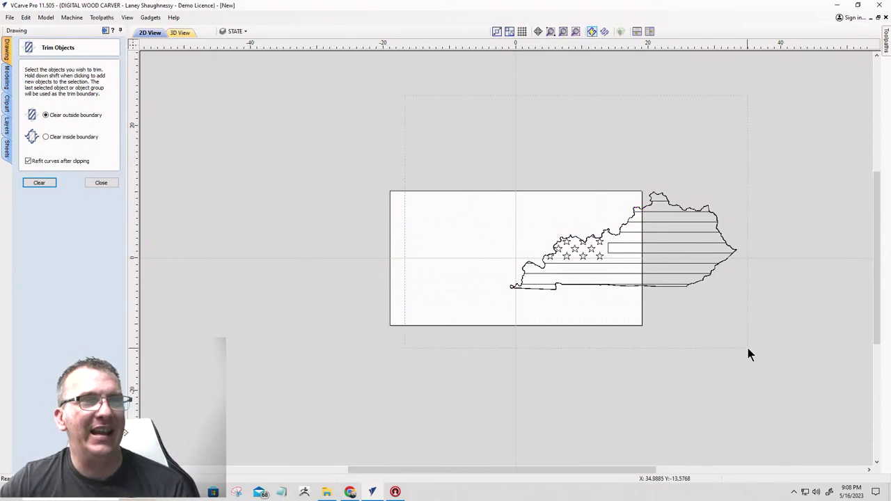
drag(748, 352, 155, 207)
click(102, 183)
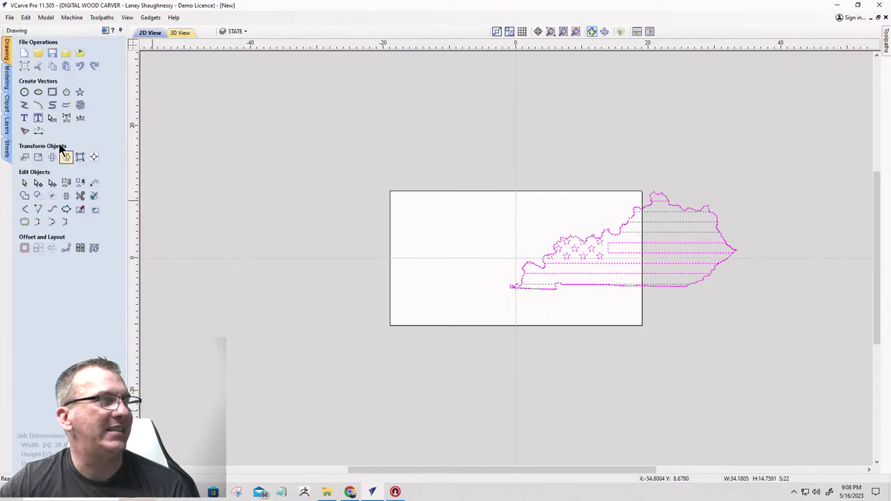
- Center the Kentucky flag design on the 38x20 material and deselect it
click(94, 157)
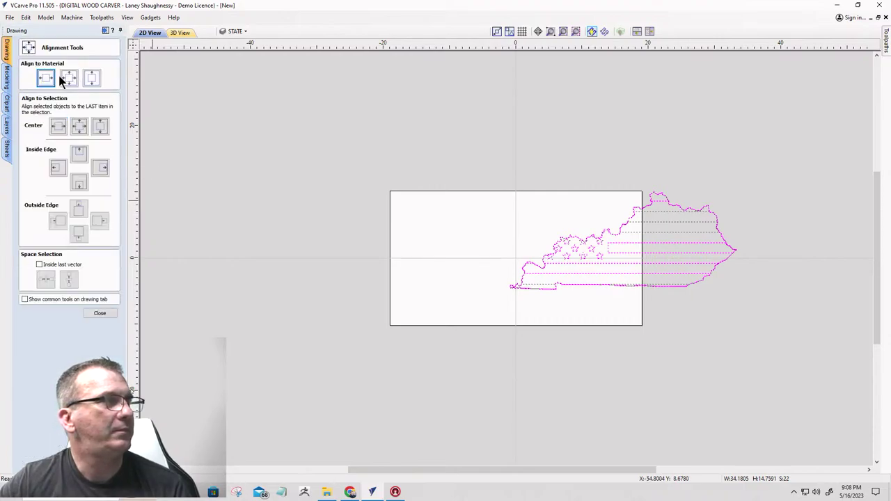
click(70, 80)
click(416, 255)
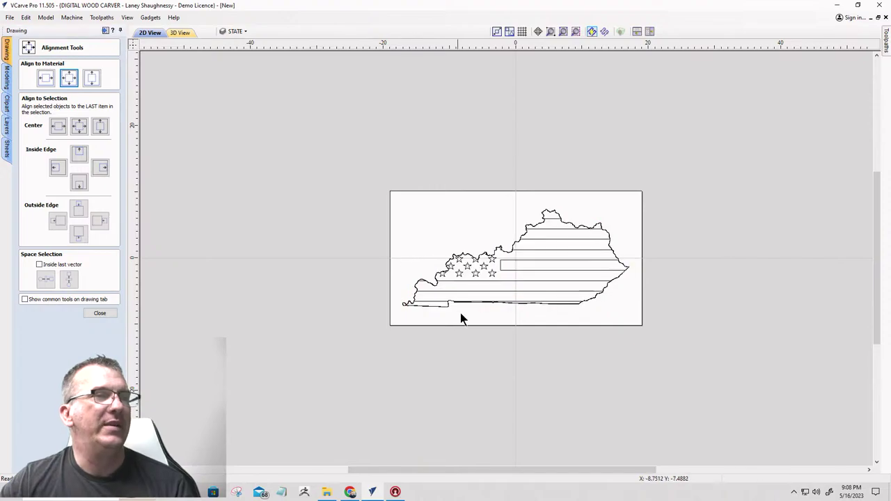
scroll(461, 314, up, 3)
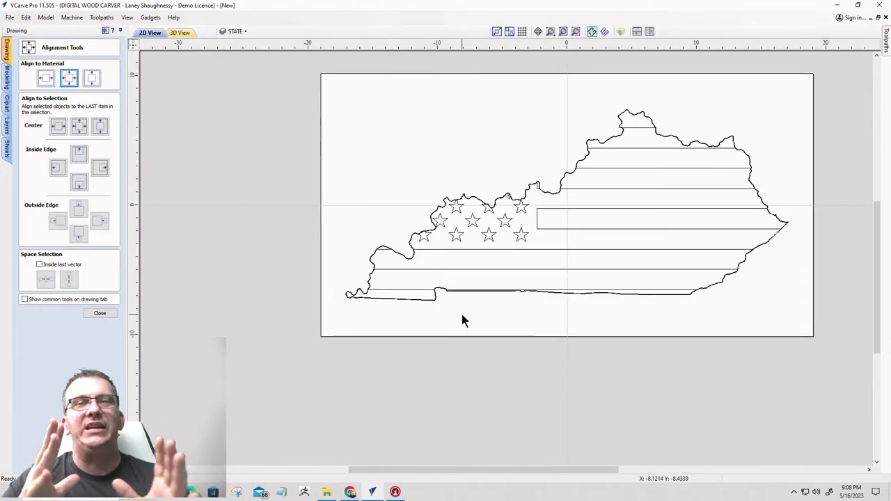
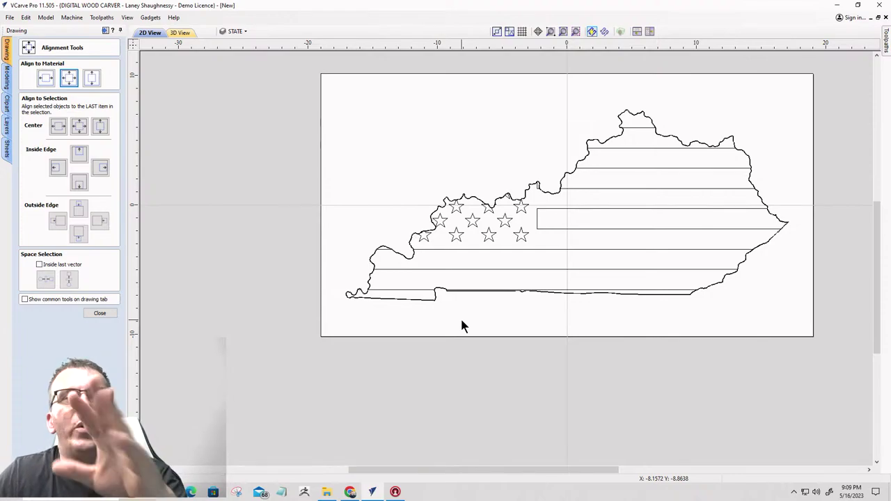
- Close the alignment options and set the Job Setup material to 22 in wide by 11.25 in high
click(98, 313)
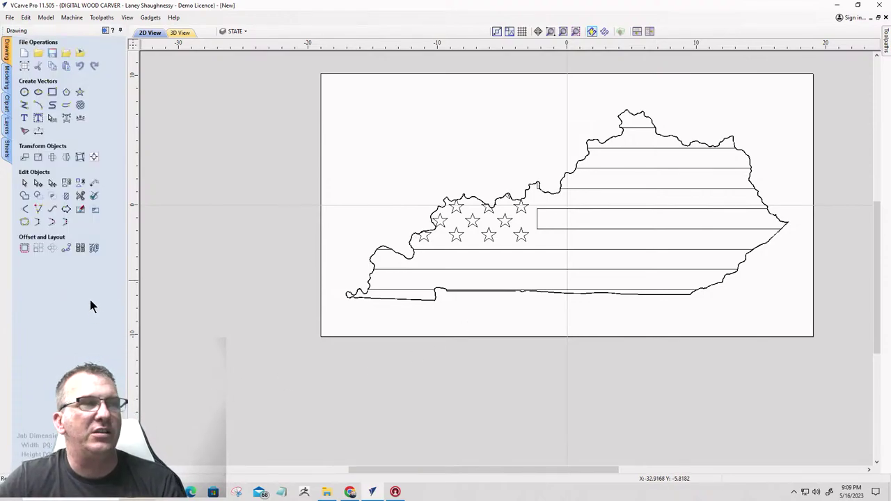
click(25, 66)
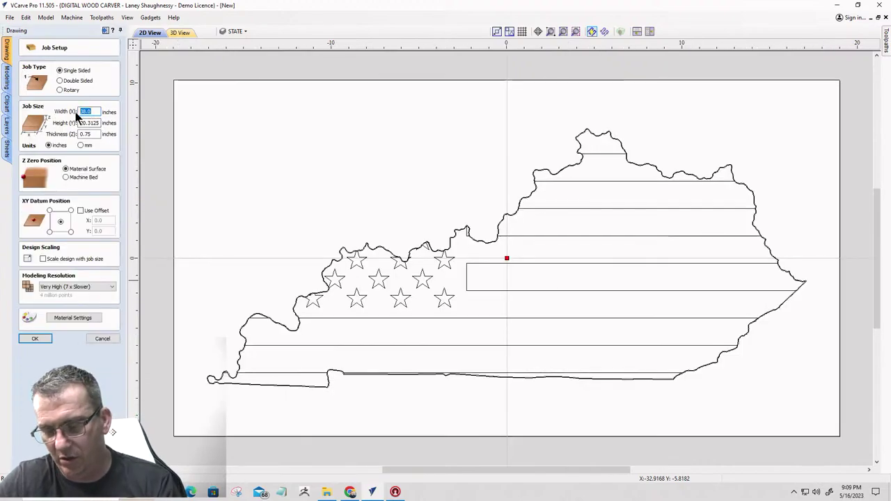
text(22)
click(98, 122)
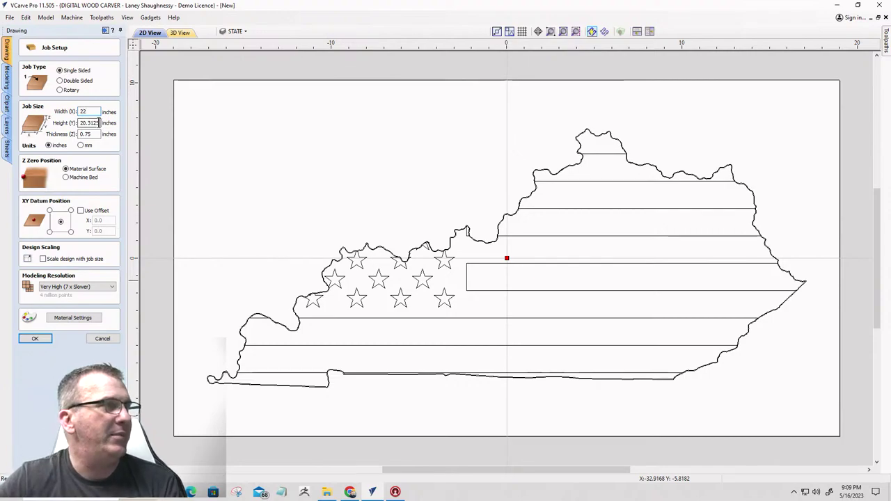
key(Tab)
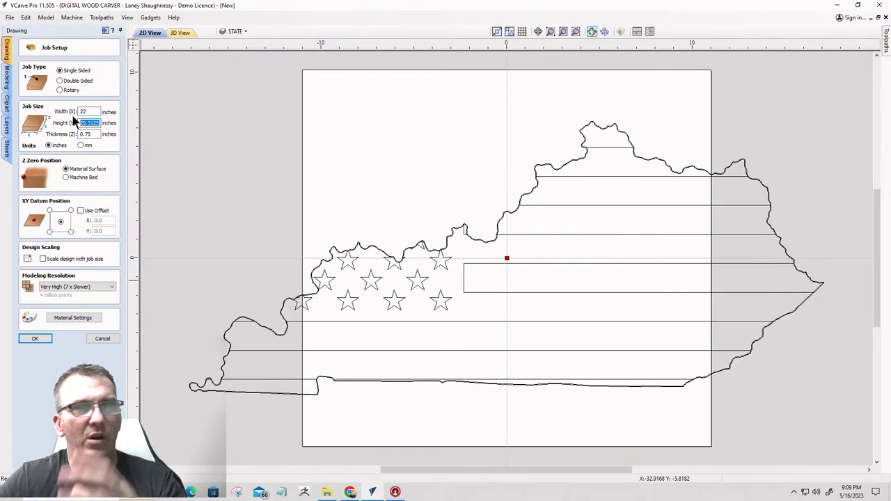
text(11.25)
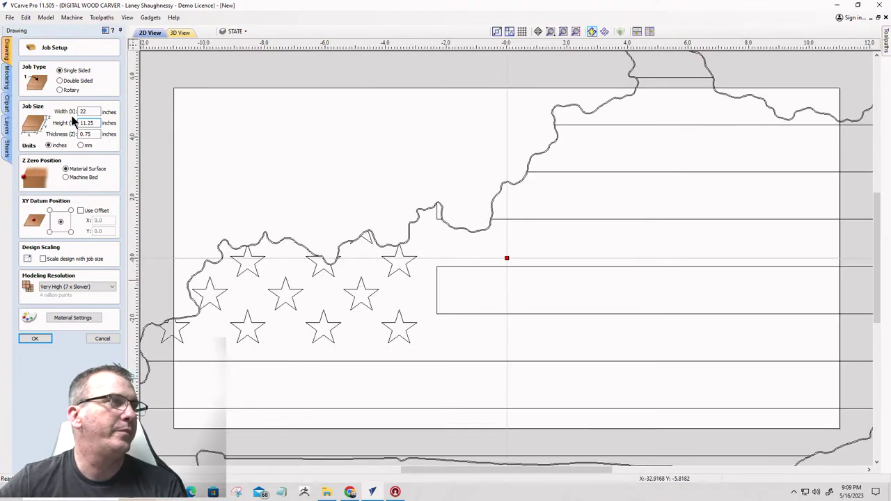
click(29, 340)
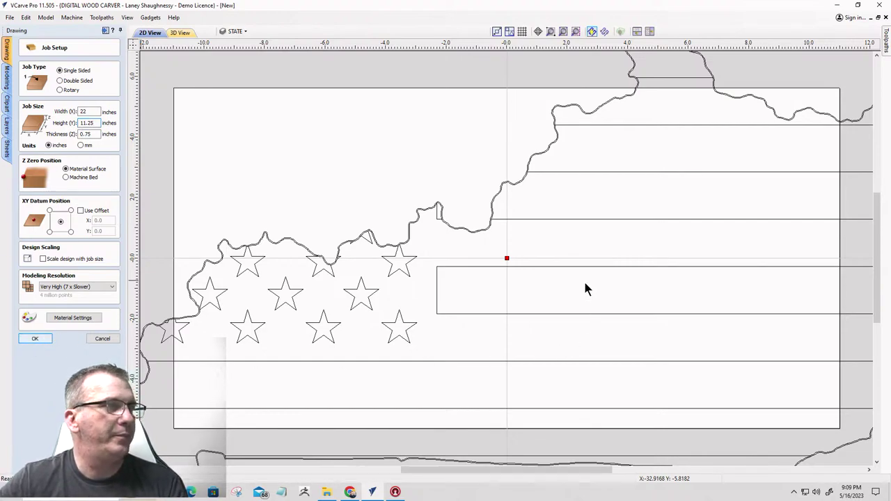
- Select all vectors and scale the flag design down to about 21.66 x 9.35 inches
key(ctrl+a)
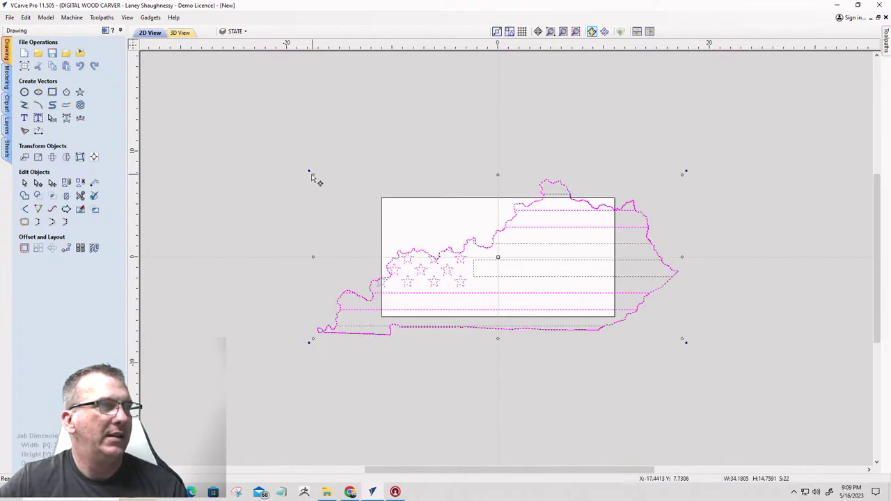
drag(313, 177, 357, 208)
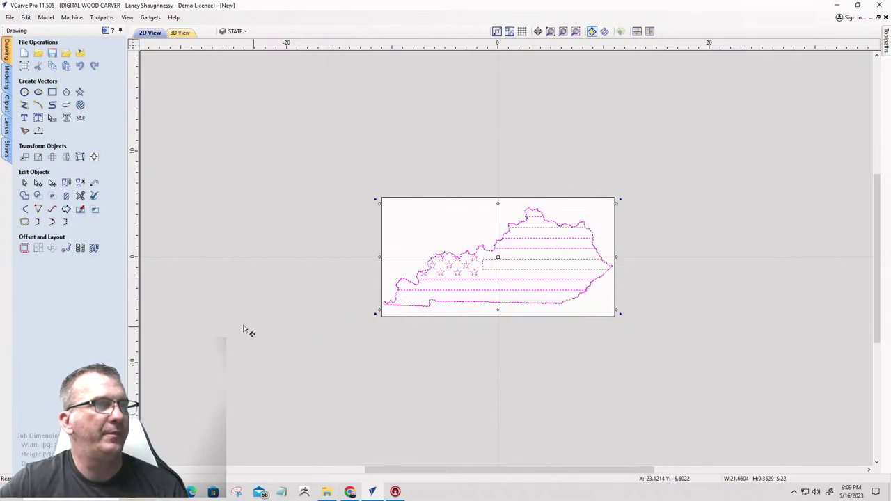
scroll(382, 304, up, 5)
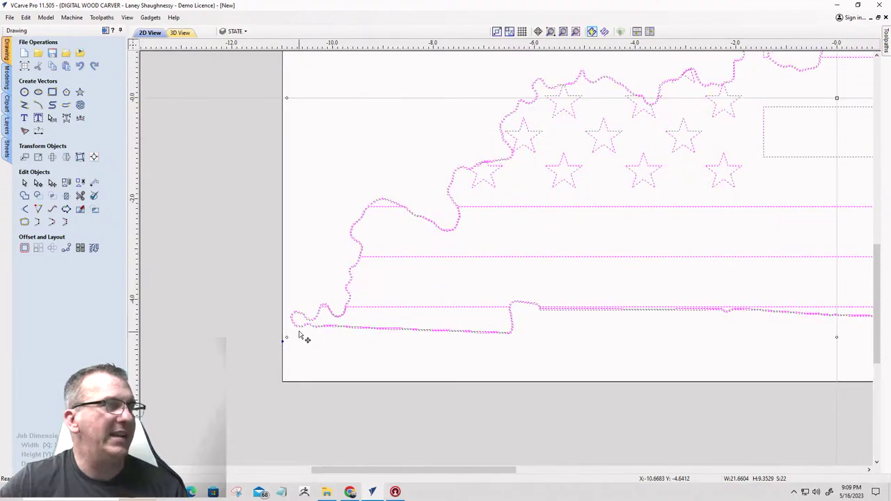
scroll(311, 265, down, 2)
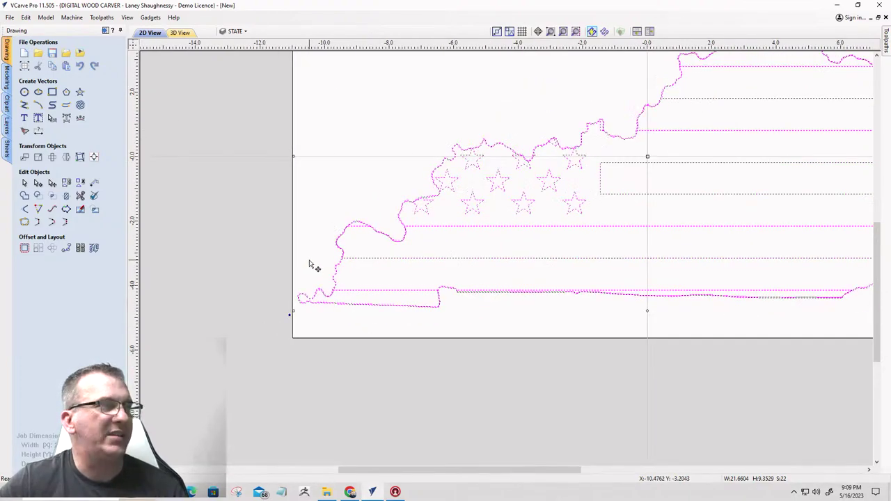
- Clear the selection and select only the Kentucky state outline
click(319, 270)
scroll(320, 266, up, 4)
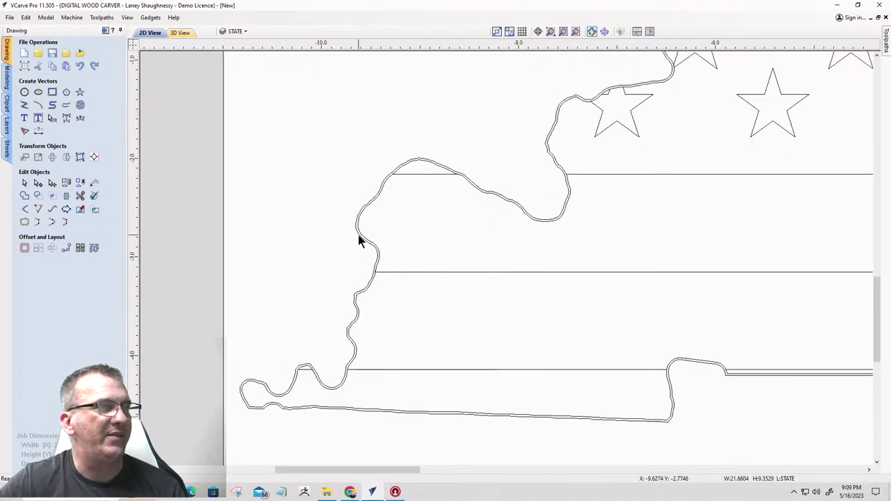
click(358, 240)
- Offset the Kentucky outline outwards by 0.1875 inches, continuing past the warning
click(25, 248)
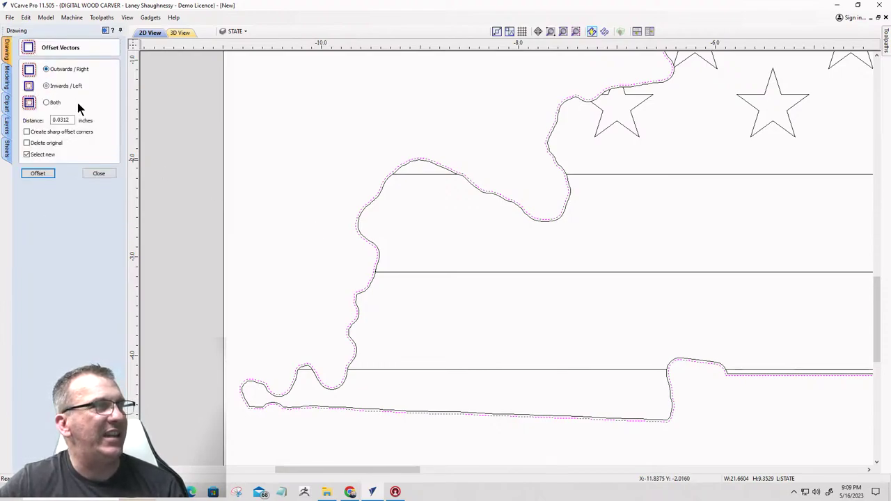
text(.)
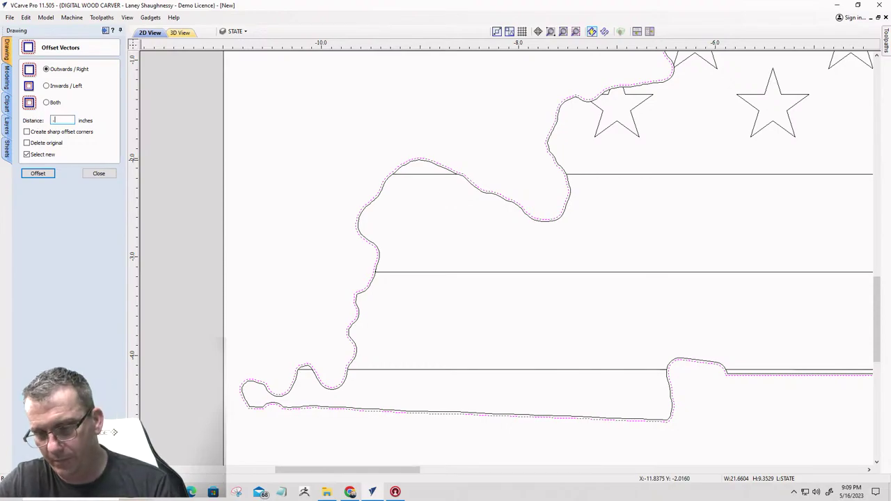
text(1875)
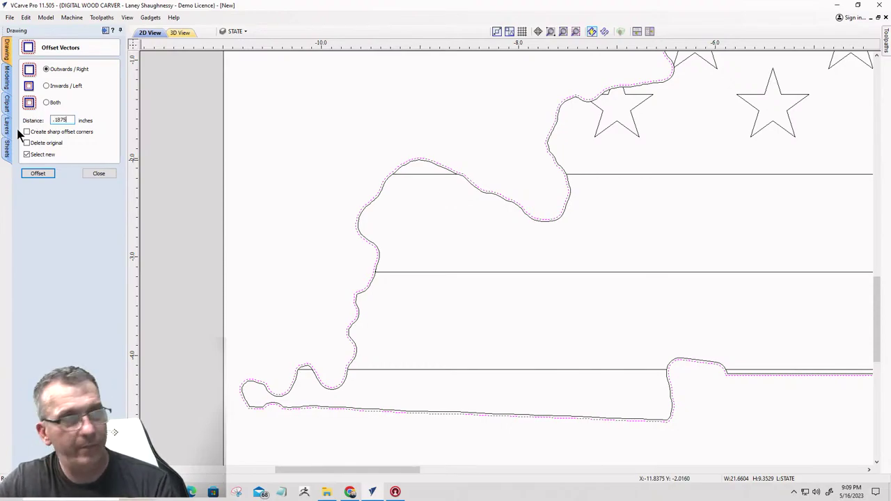
click(40, 175)
click(470, 256)
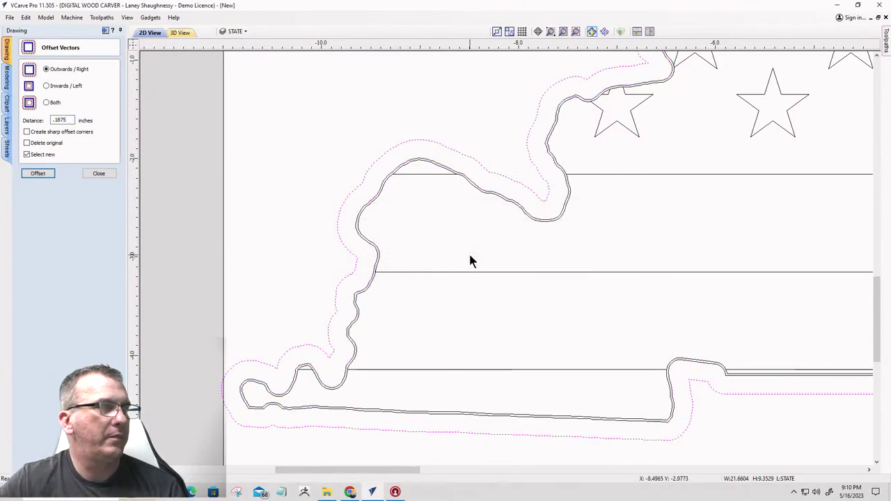
- Close the Offset Vectors form and select the new outer offset outline
scroll(441, 241, down, 8)
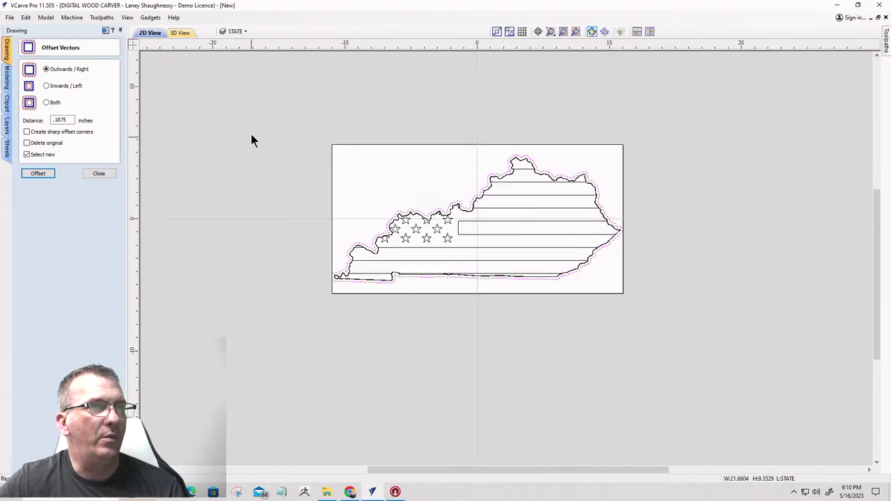
drag(251, 140, 619, 293)
scroll(349, 289, up, 5)
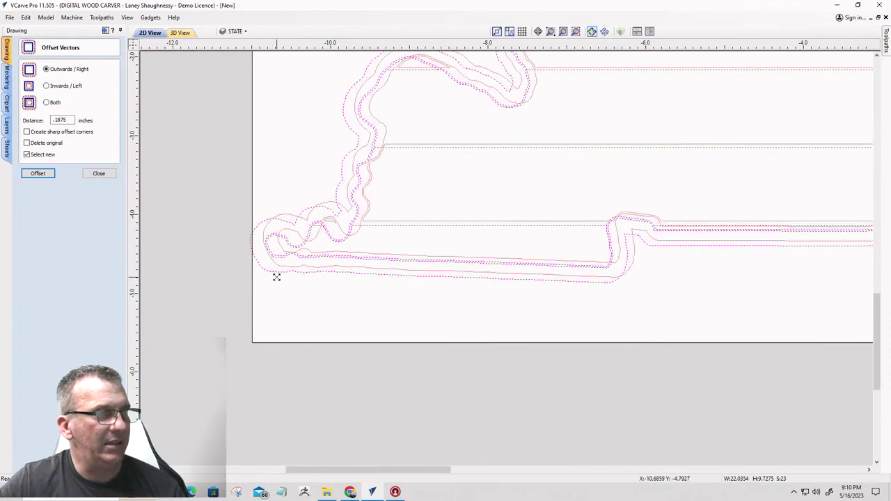
scroll(284, 286, down, 4)
scroll(284, 285, down, 5)
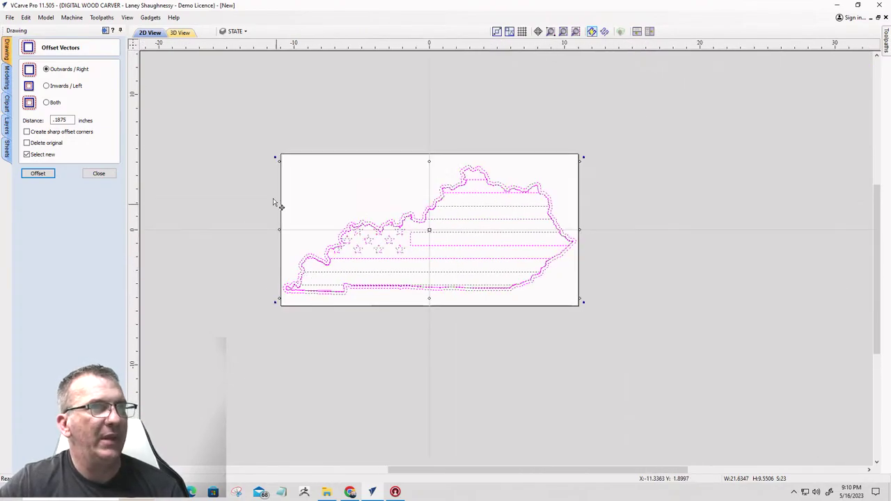
click(296, 218)
click(100, 174)
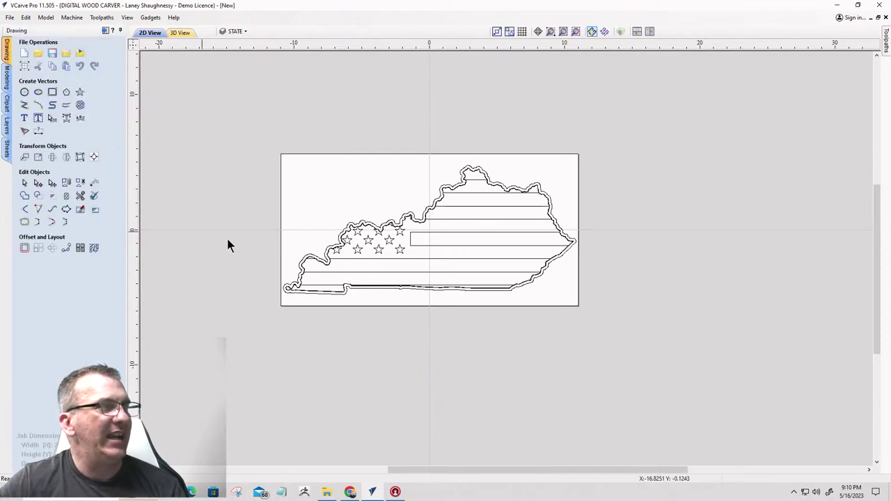
scroll(388, 193, up, 5)
click(368, 262)
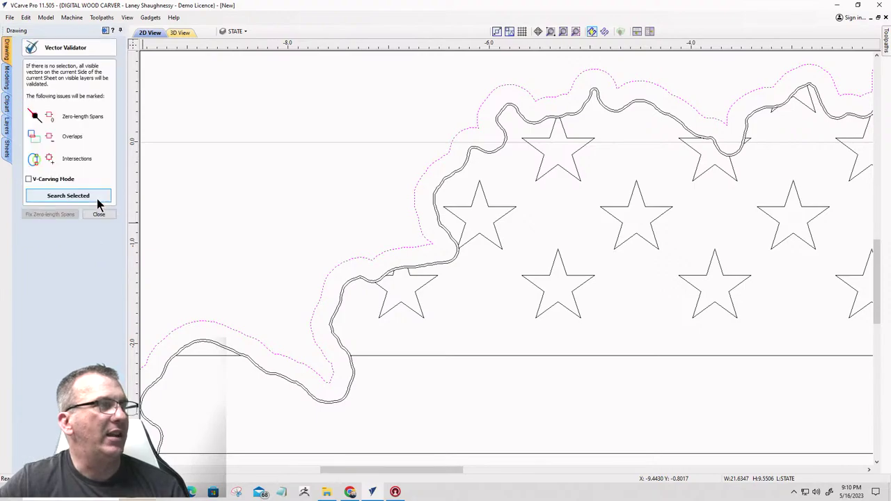
- Validate the outer outline in V-Carving mode and fix its one zero-length span
click(94, 195)
click(29, 181)
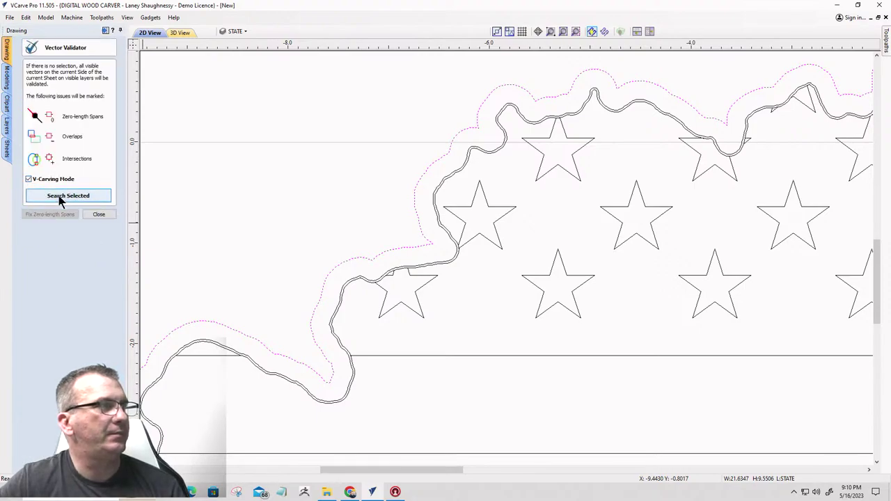
click(60, 196)
scroll(334, 183, down, 8)
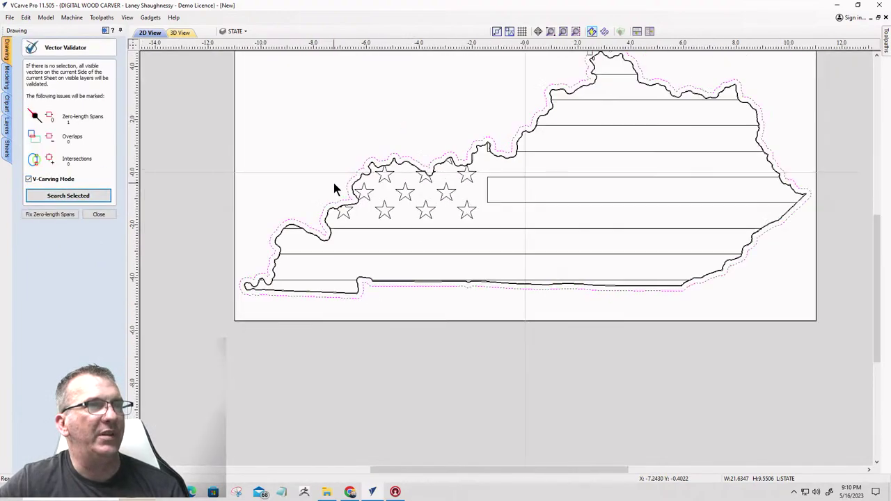
scroll(488, 111, up, 7)
scroll(504, 101, up, 3)
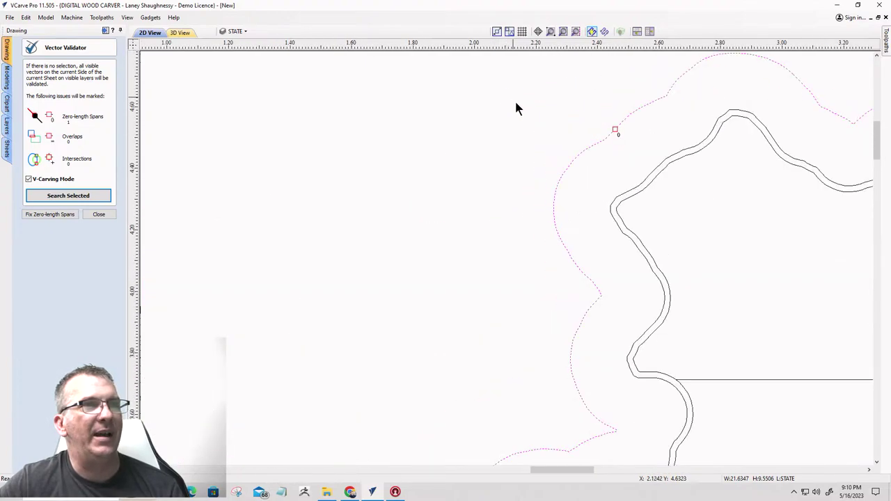
scroll(461, 195, down, 2)
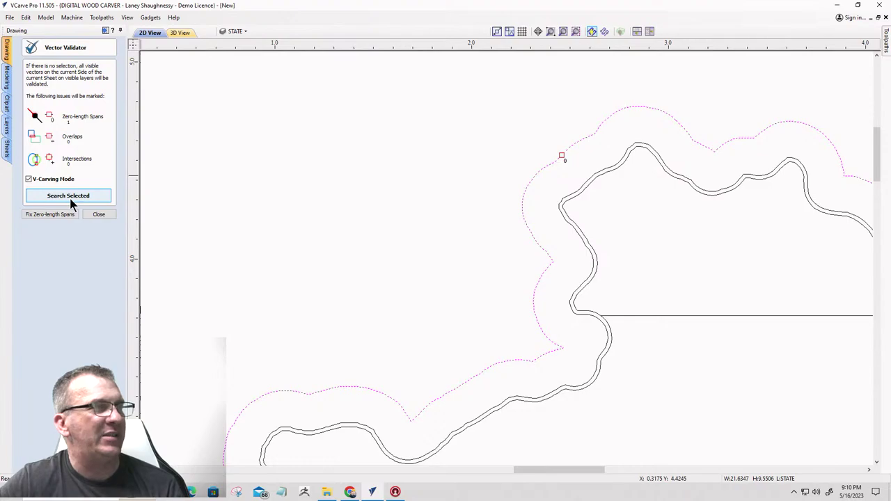
click(50, 215)
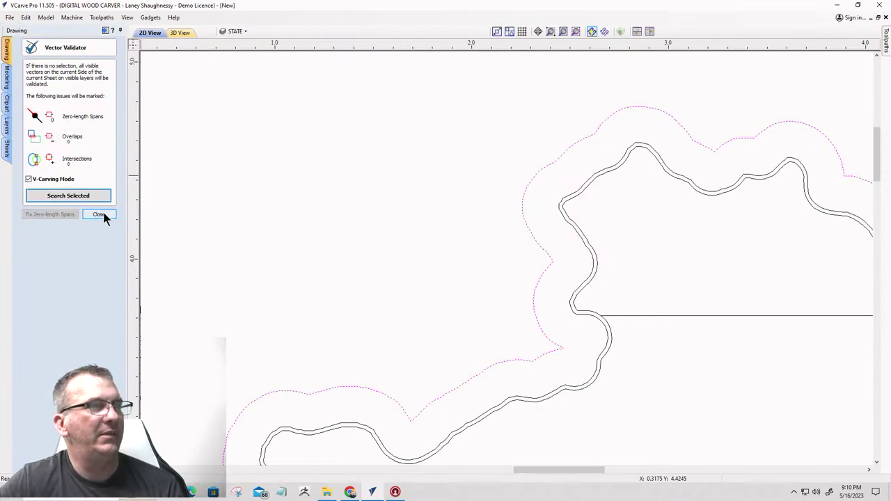
click(99, 214)
scroll(416, 209, down, 3)
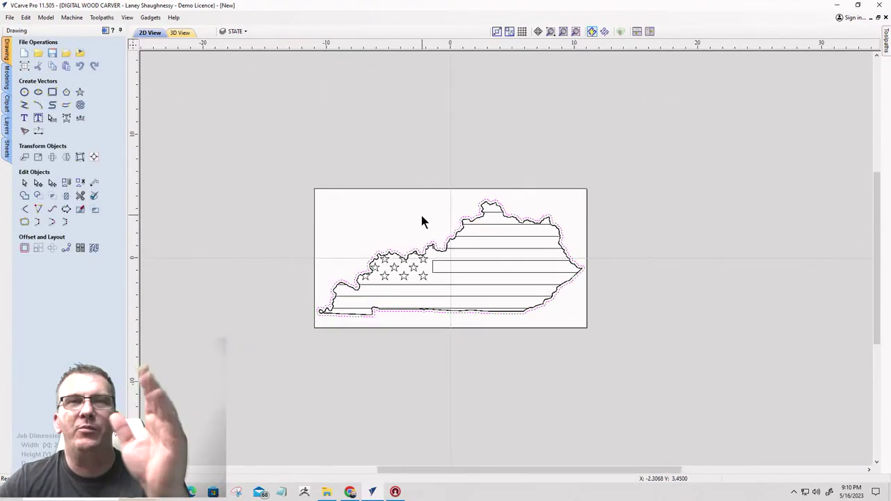
- Switch to the Toolpaths workspace and select the inner offset curve of the Kentucky outline
click(105, 31)
scroll(323, 229, down, 2)
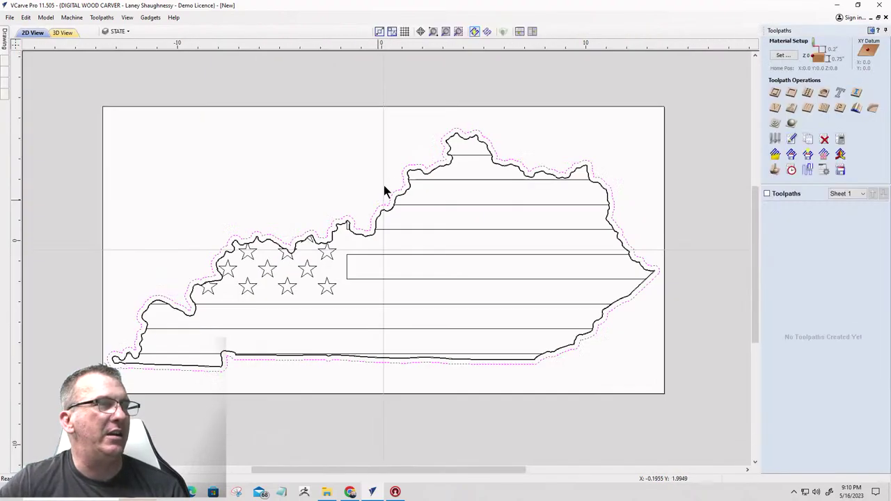
scroll(421, 204, up, 5)
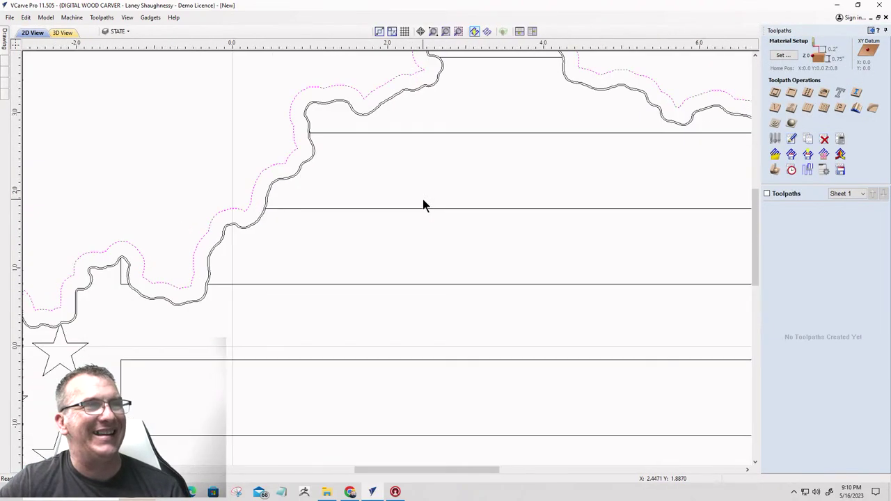
scroll(342, 86, down, 2)
scroll(331, 84, up, 4)
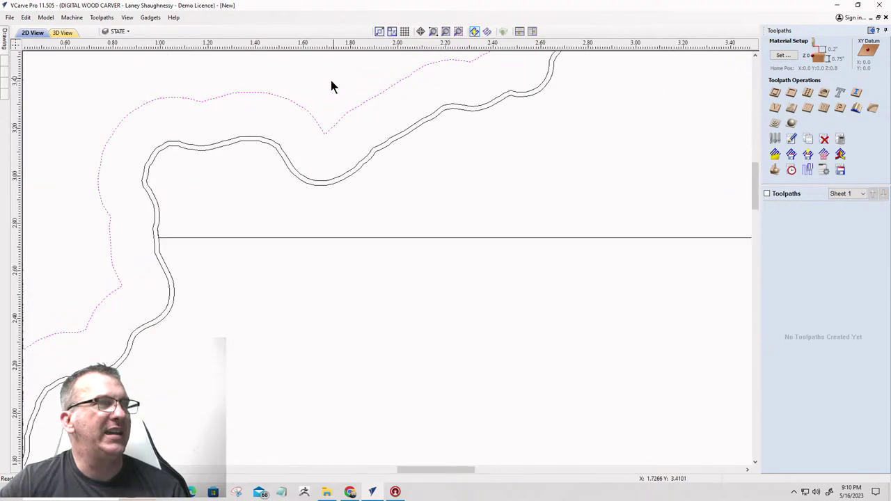
key(Escape)
click(290, 171)
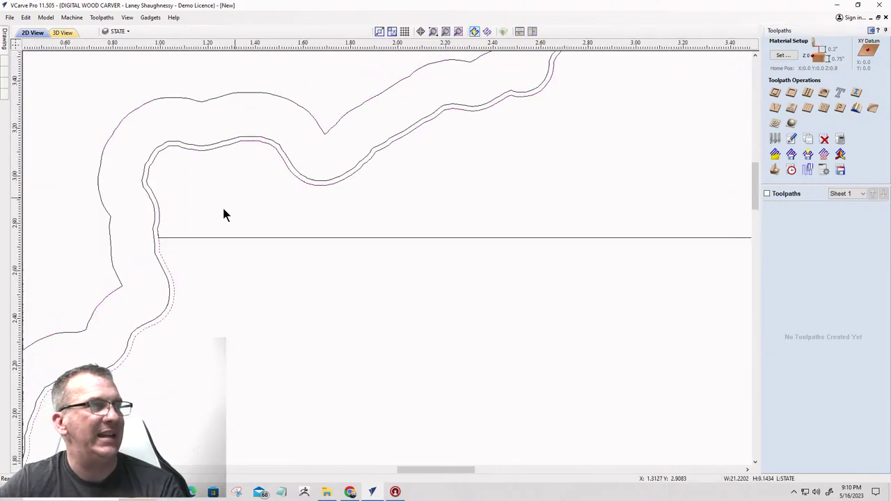
click(172, 264)
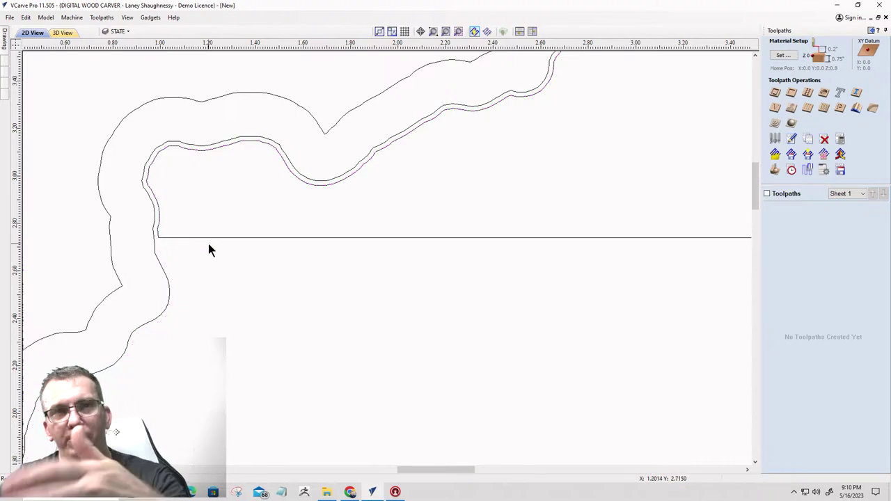
scroll(306, 148, down, 4)
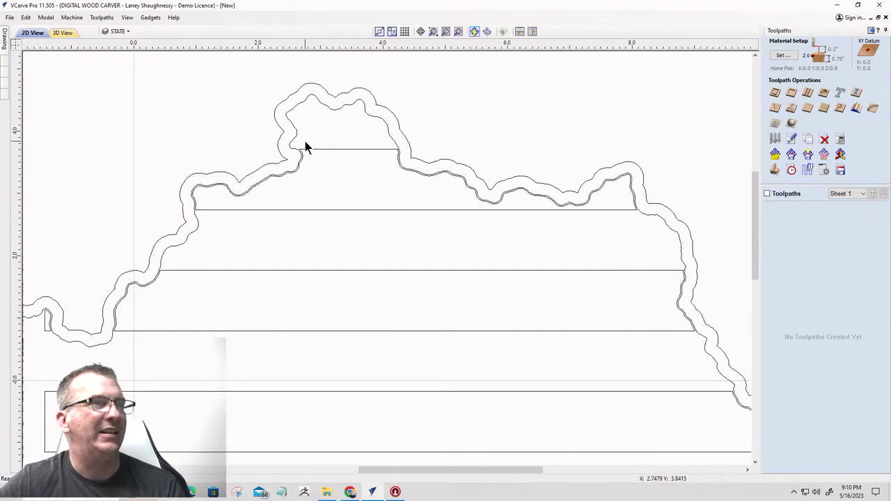
scroll(307, 148, down, 2)
scroll(255, 179, up, 6)
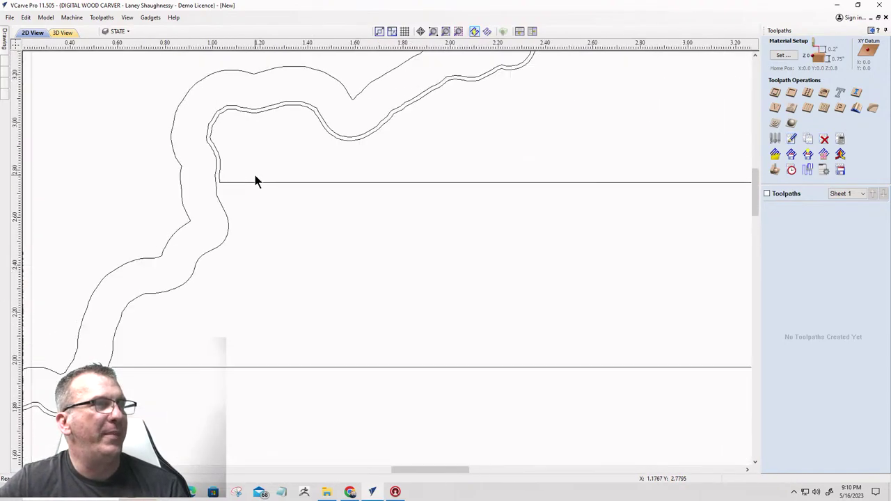
click(215, 217)
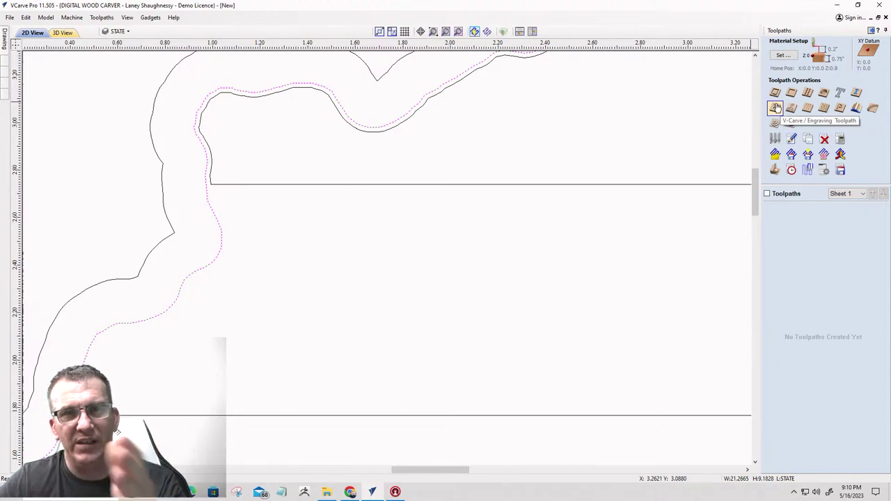
- Calculate the V-Carve 1 toolpath with the default V-bit and two clearance end mills, ignoring the overlap warning
click(774, 107)
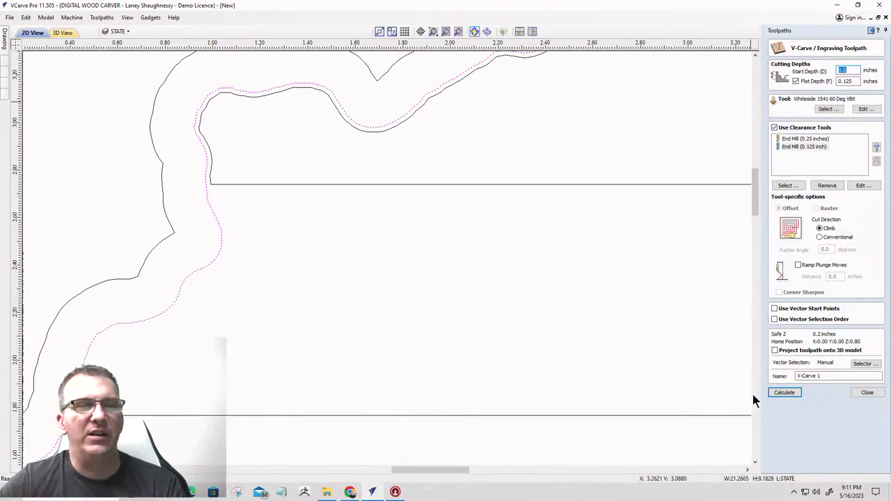
click(784, 393)
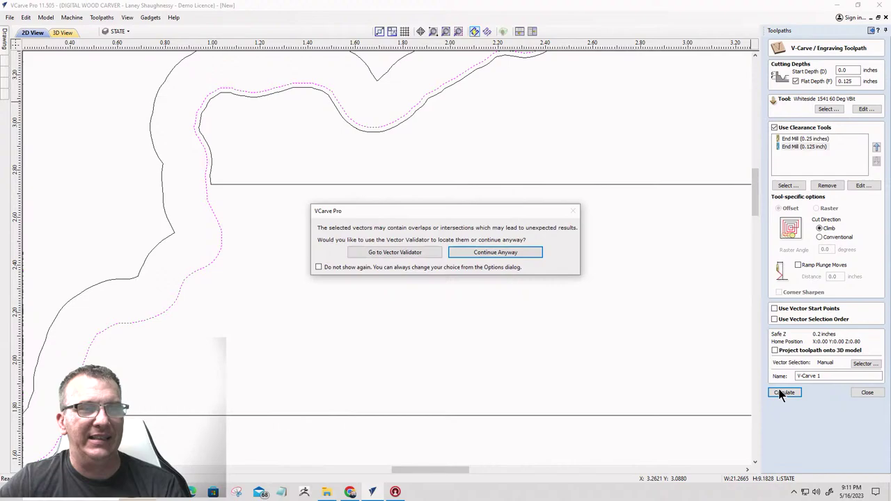
click(502, 256)
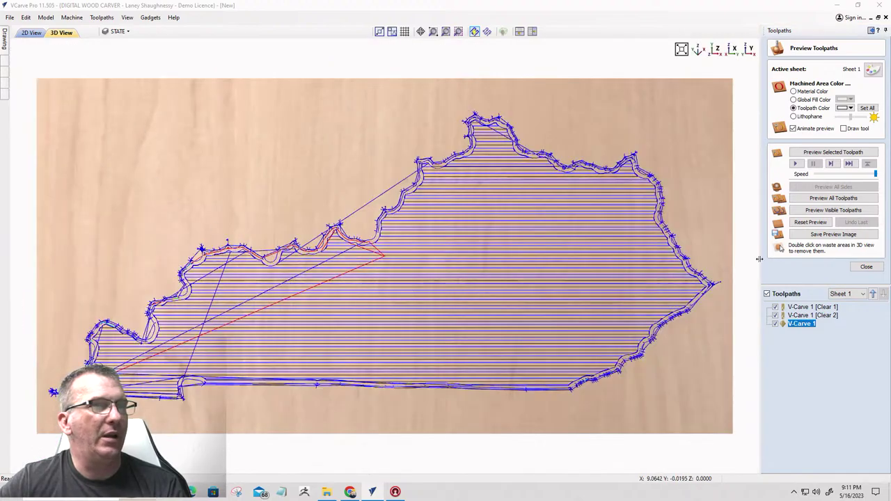
- Preview the V-Carve 1 outline carving on the board, then return to 2D View
click(812, 211)
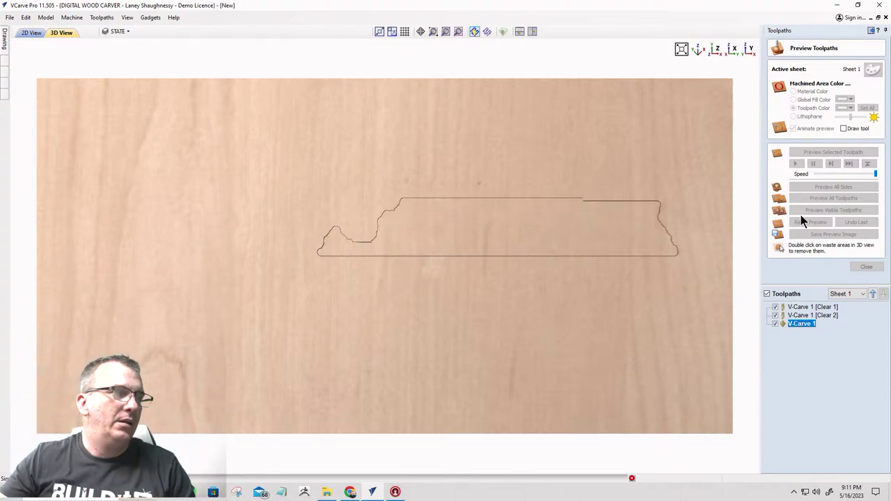
click(21, 33)
scroll(279, 299, down, 4)
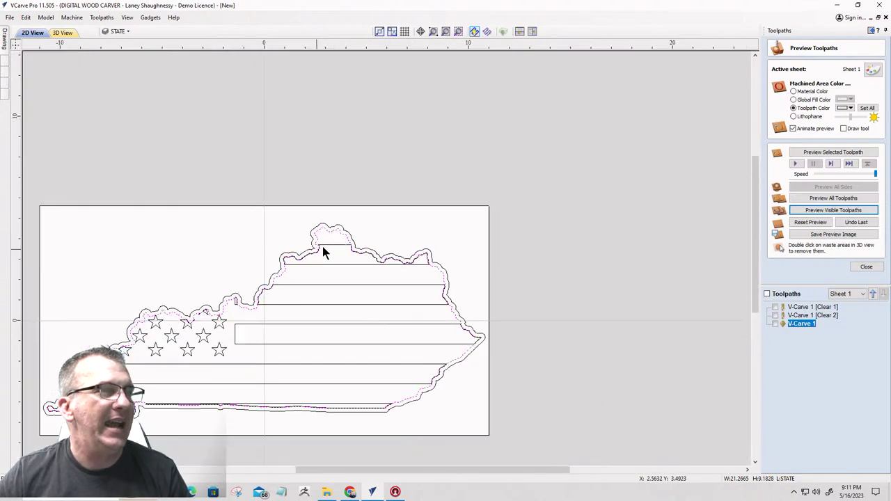
scroll(264, 424, up, 3)
scroll(422, 367, down, 1)
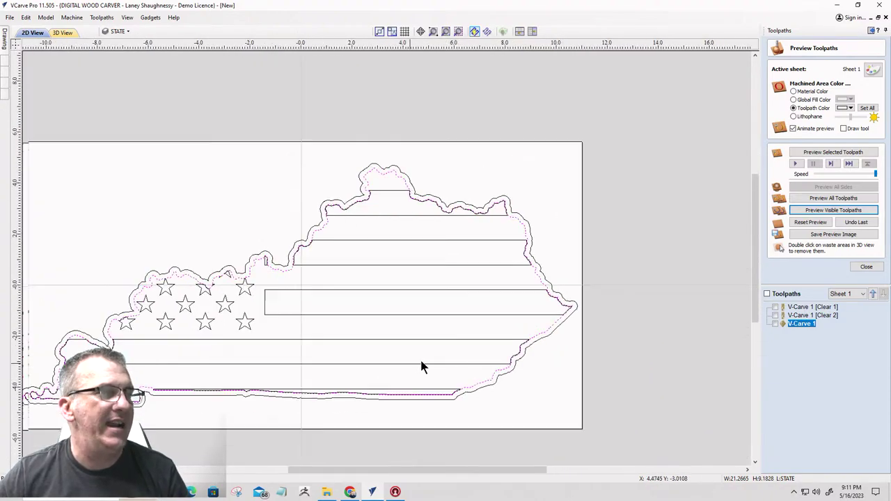
- Box-select the flag's stripe shapes and close the Preview panel
drag(453, 381, 413, 202)
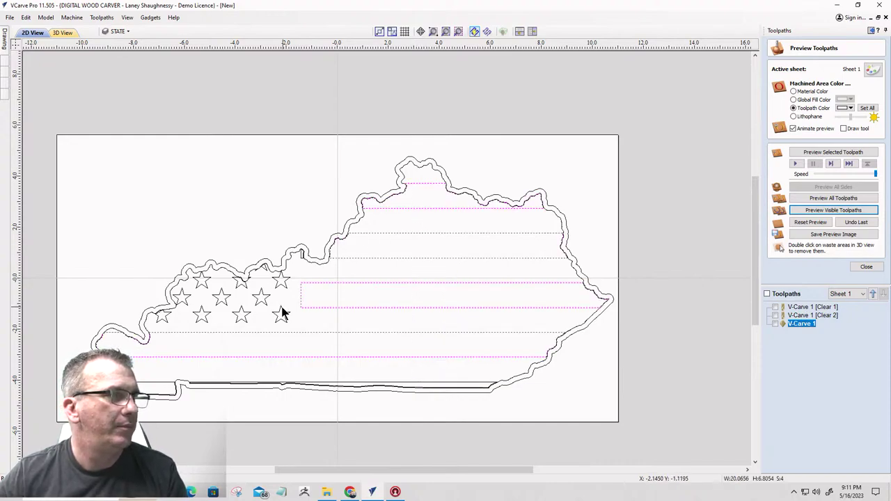
scroll(296, 261, up, 5)
scroll(319, 276, up, 3)
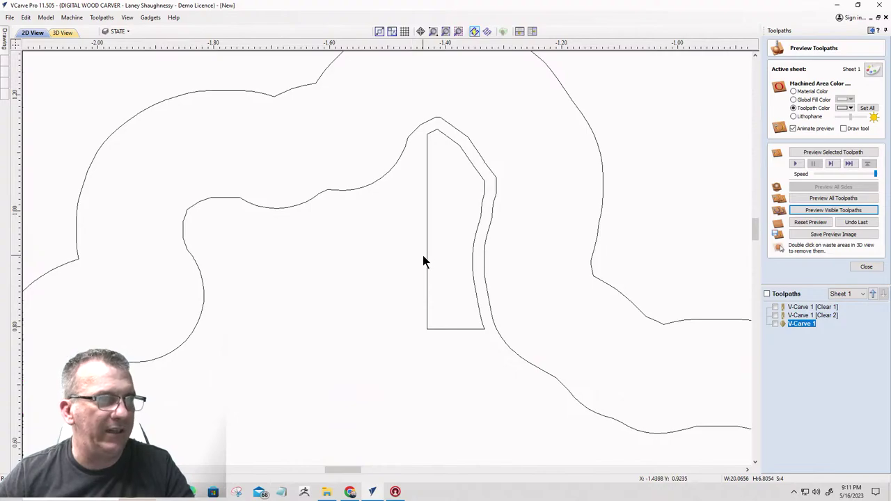
scroll(427, 261, down, 10)
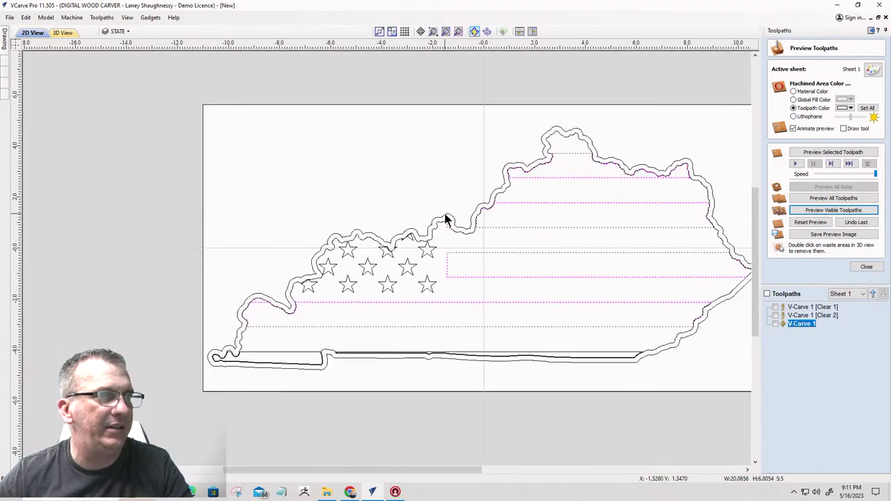
scroll(299, 342, up, 5)
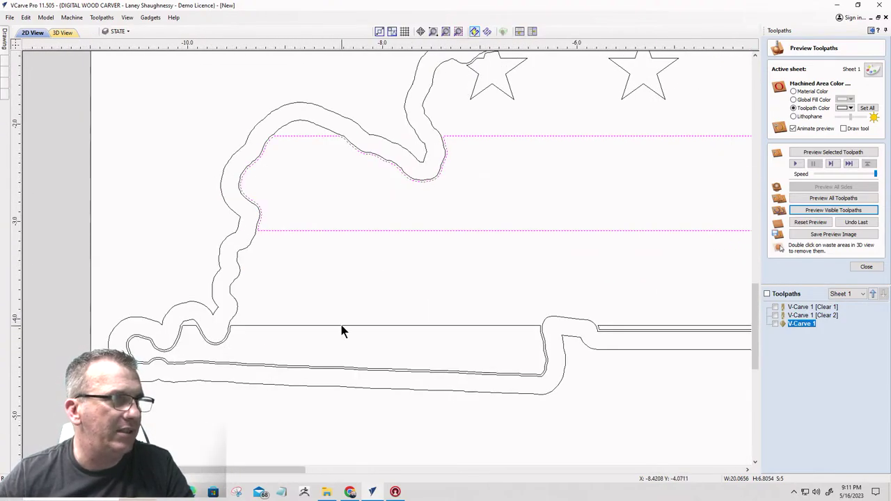
scroll(362, 351, down, 6)
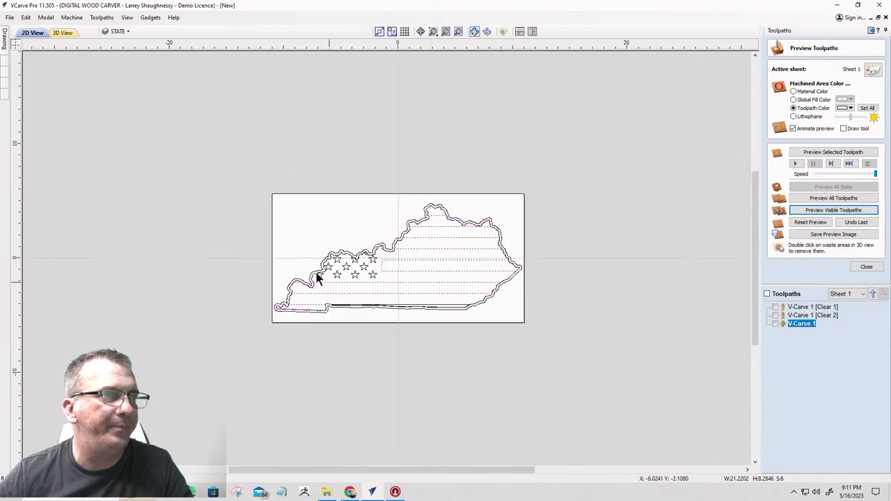
scroll(448, 278, up, 6)
scroll(348, 284, down, 2)
scroll(159, 250, up, 3)
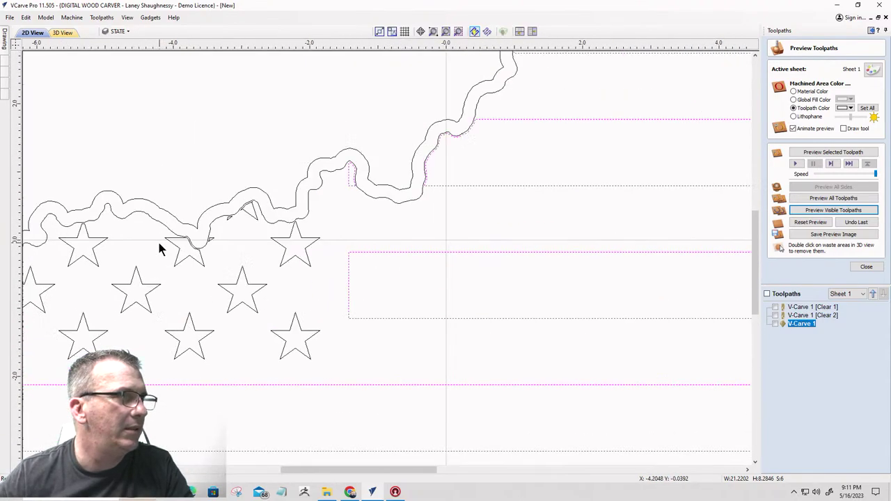
scroll(493, 255, down, 6)
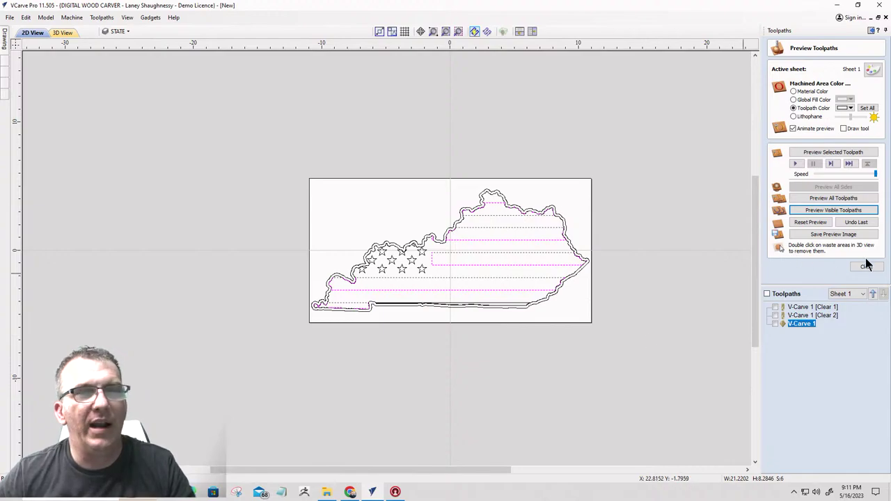
click(866, 268)
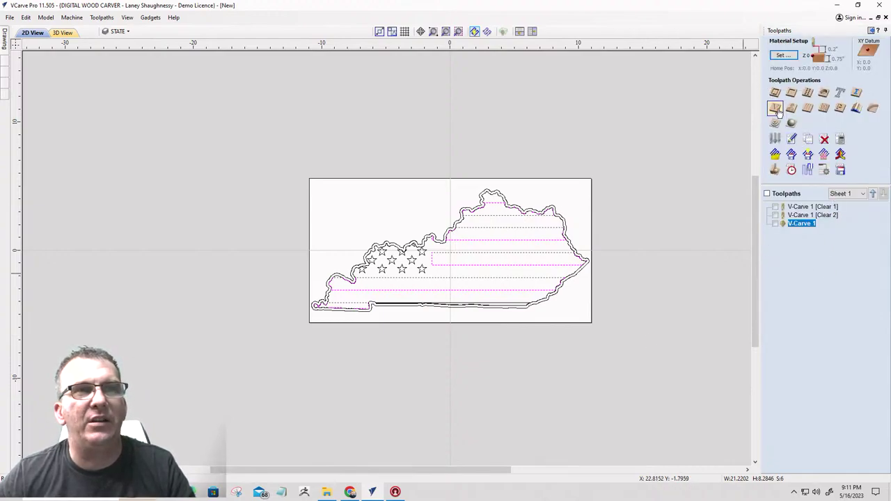
- Calculate a V-carve toolpath named 'Stripes' with a 0.125-inch start depth
click(791, 119)
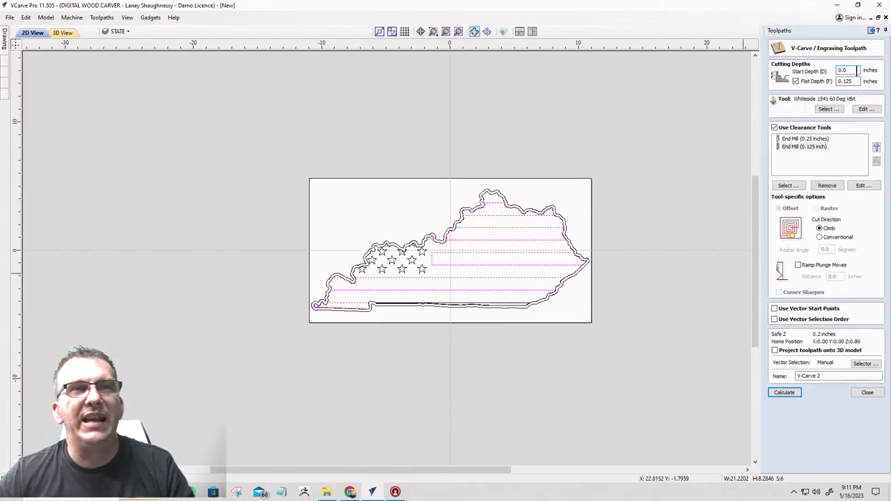
text(.125)
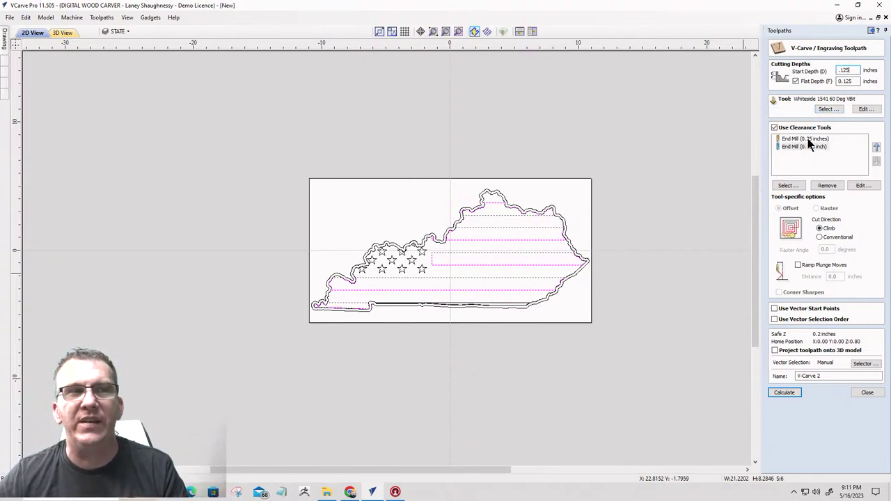
double_click(827, 377)
text(St)
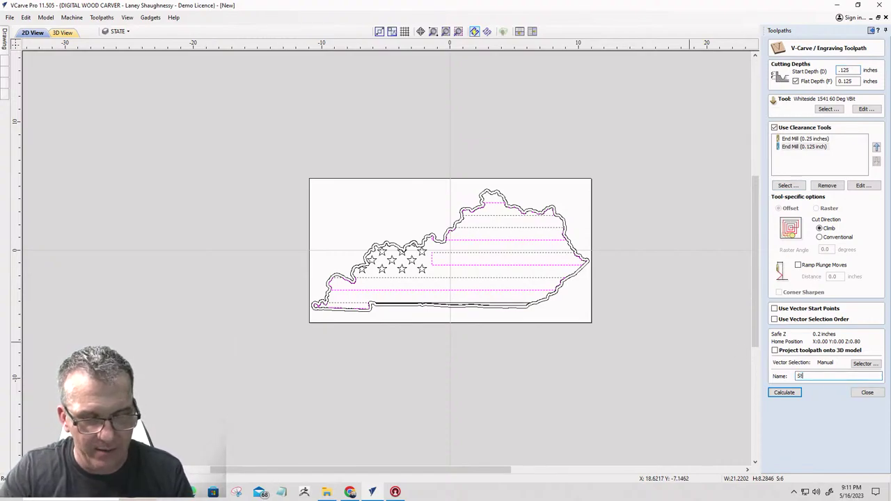
text(ripes)
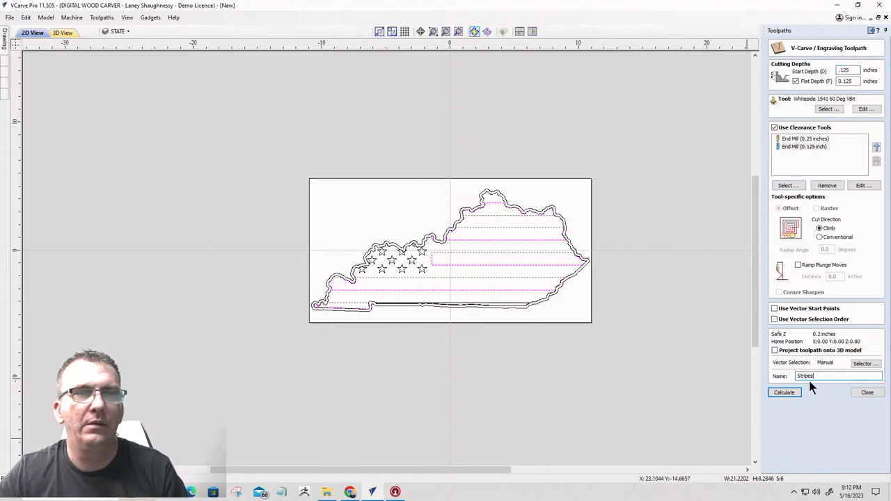
click(780, 392)
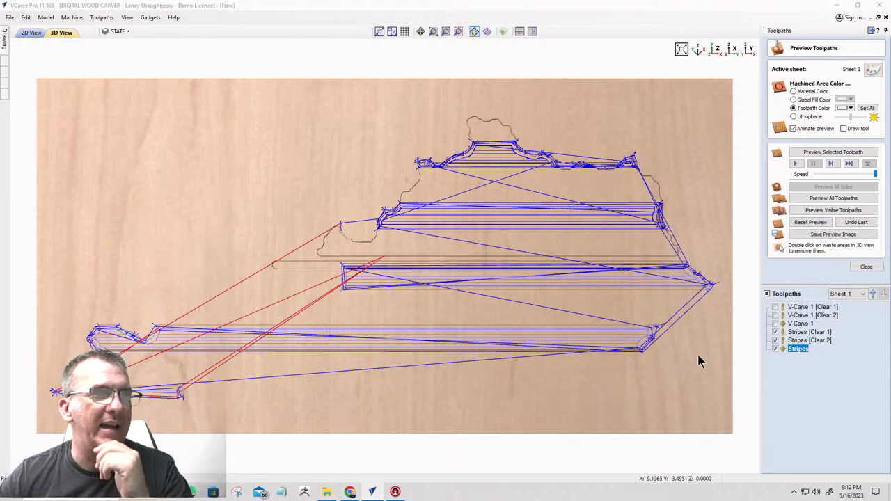
- Preview the visible toolpaths and tilt the carved board into a perspective view
click(823, 210)
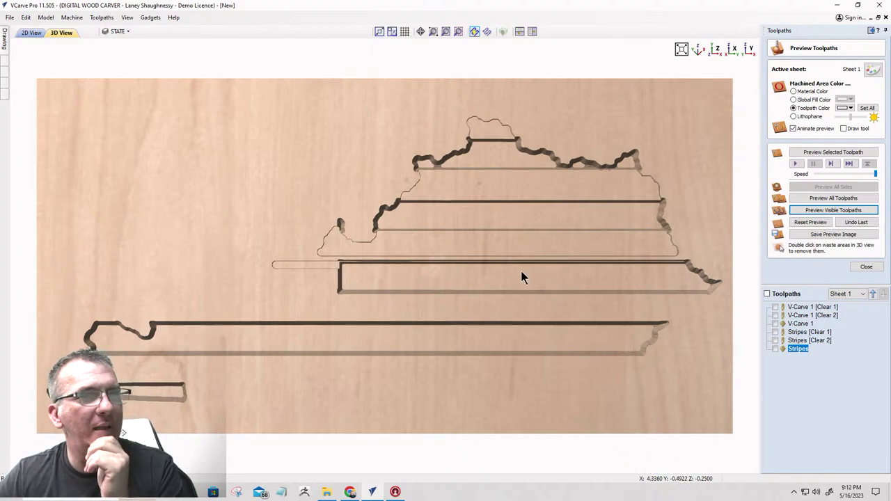
drag(372, 380, 363, 287)
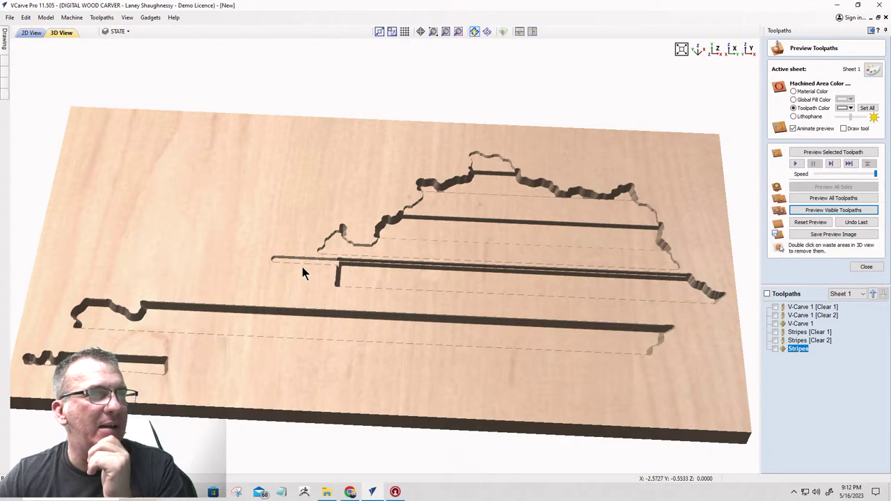
scroll(302, 271, up, 3)
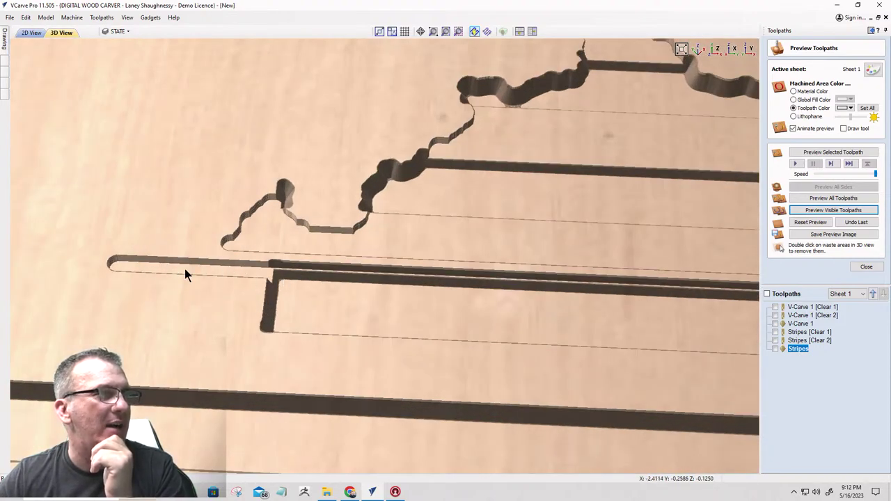
- Back in 2D View, reopen the Stripes [Clear 1] toolpath settings from the Toolpaths list
click(31, 33)
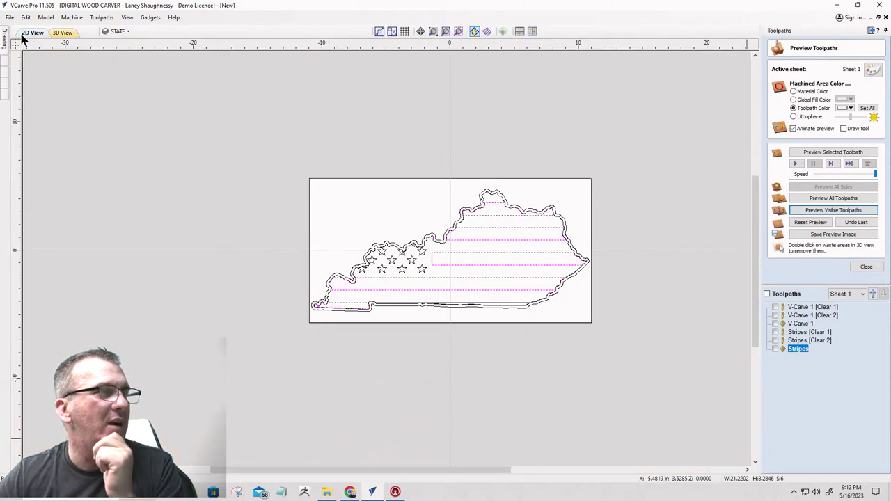
scroll(418, 274, up, 4)
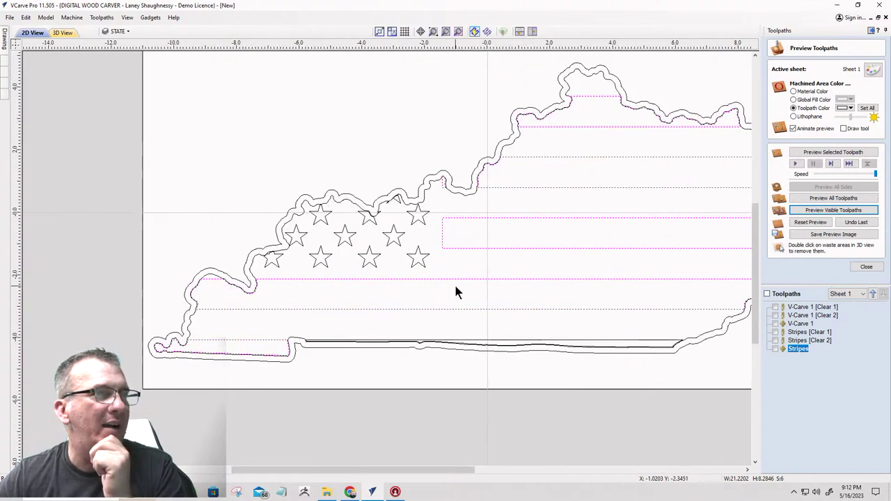
scroll(428, 263, down, 4)
scroll(470, 243, up, 5)
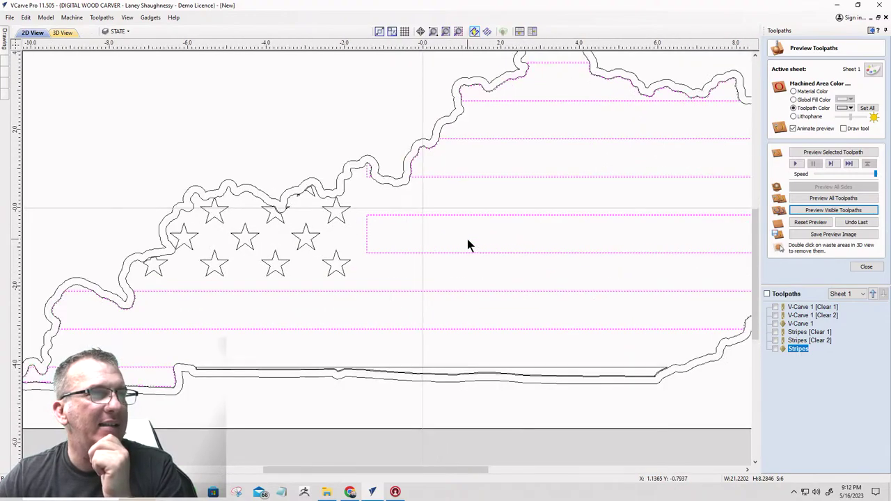
scroll(418, 216, down, 2)
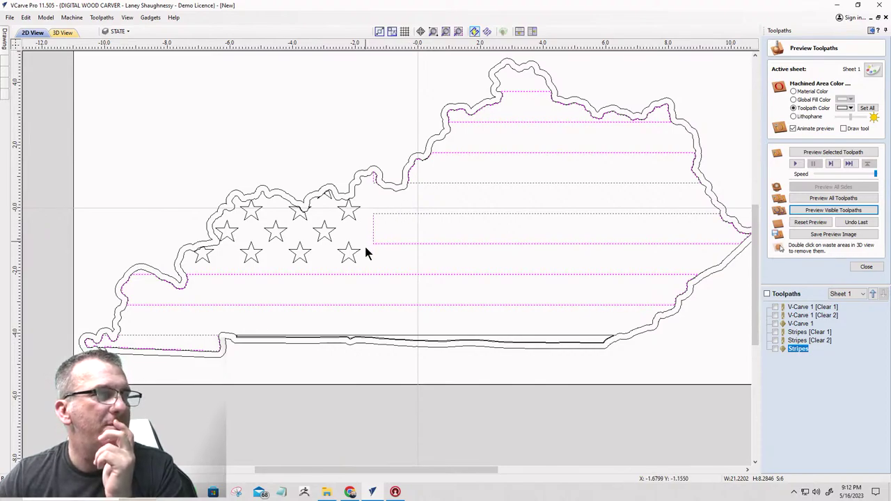
double_click(807, 332)
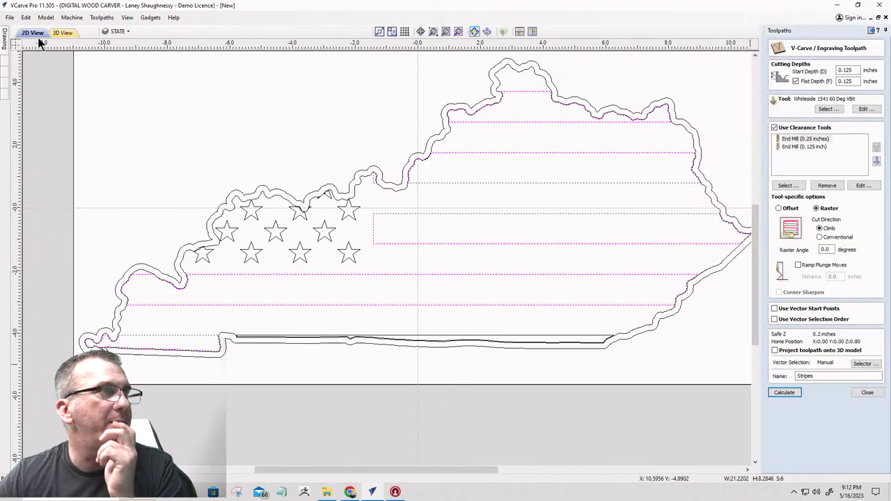
- Check the 3D carving, close the Stripes form unchanged, and return to 2D View
click(61, 33)
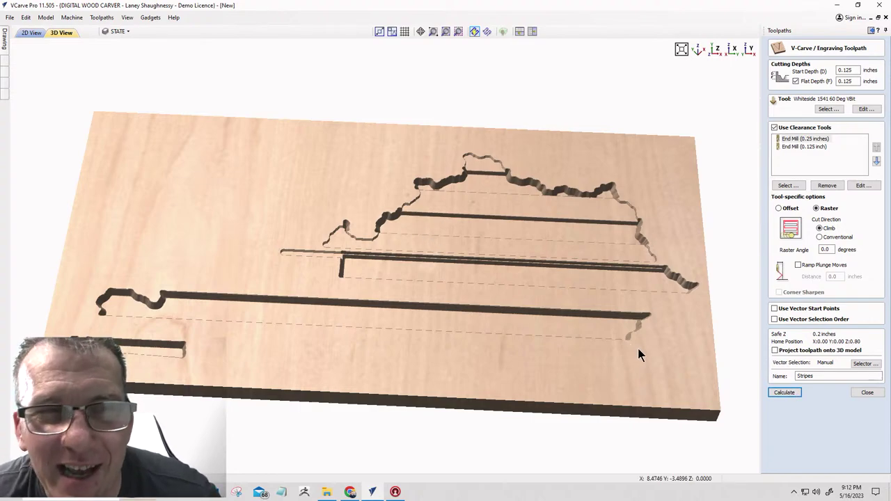
click(867, 393)
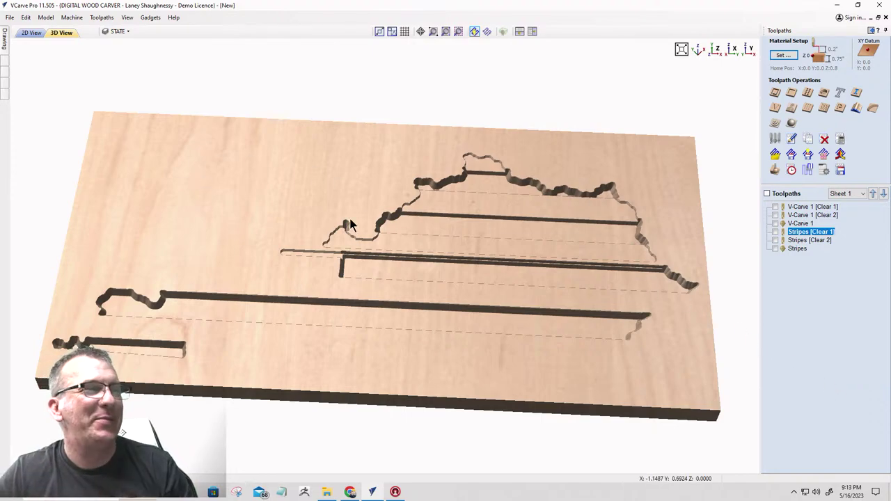
click(31, 34)
scroll(239, 213, down, 1)
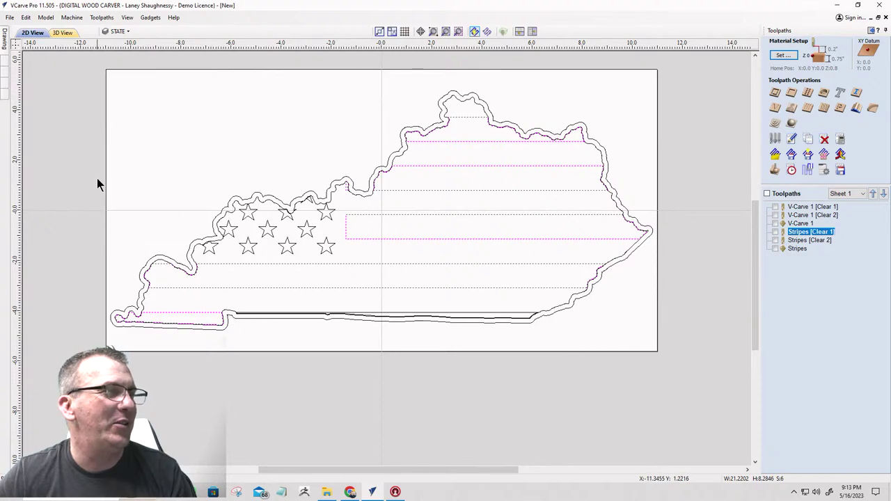
- Marquee-select all the star shapes in the flag's corner
drag(265, 203, 338, 270)
scroll(213, 239, up, 4)
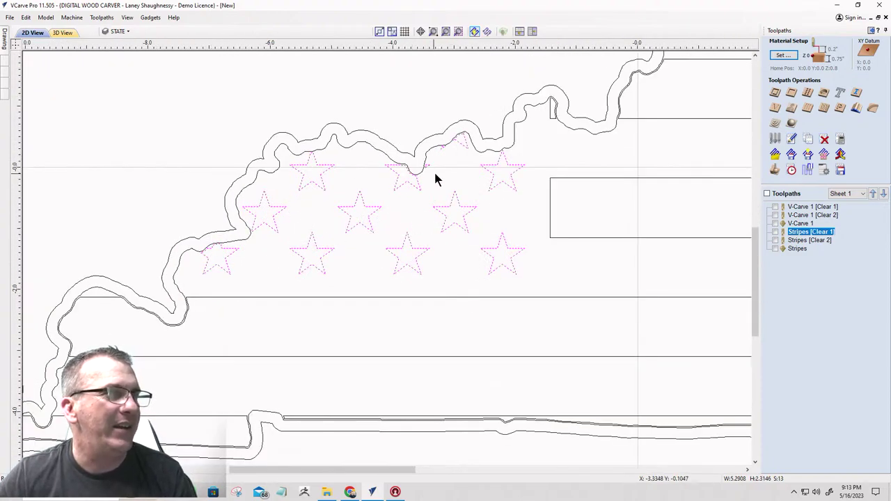
scroll(437, 156, up, 2)
scroll(438, 156, down, 6)
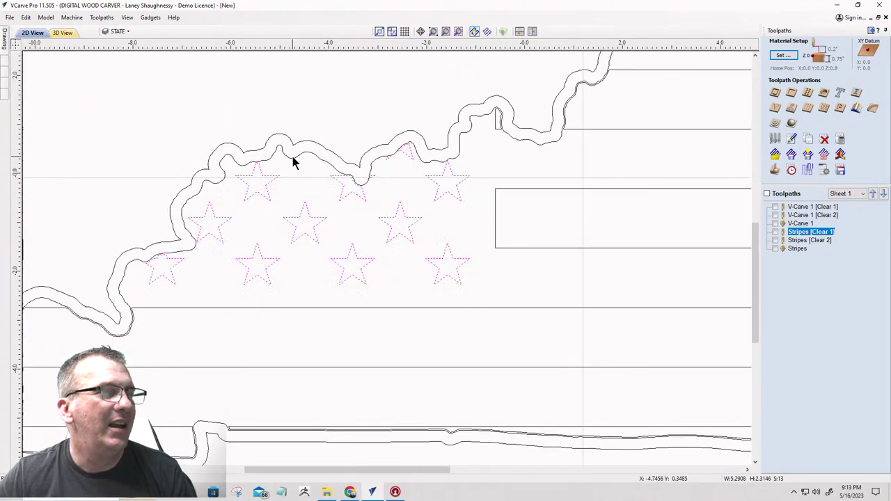
scroll(282, 156, up, 6)
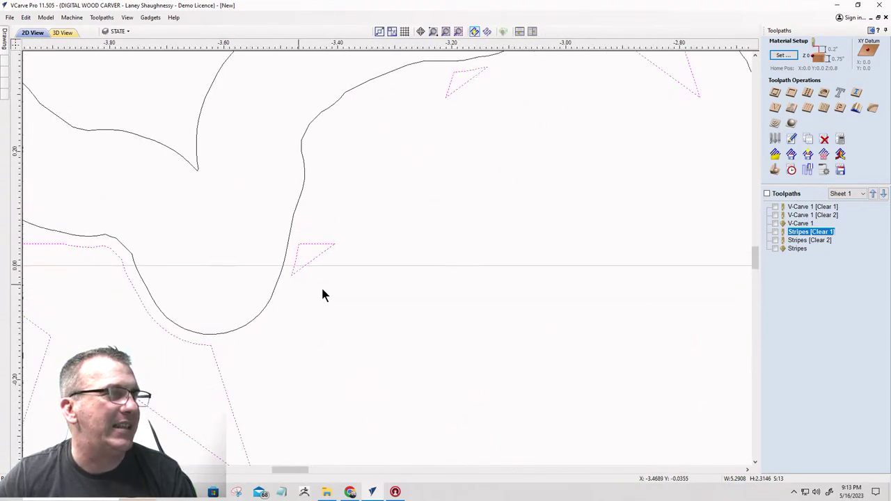
scroll(192, 307, down, 2)
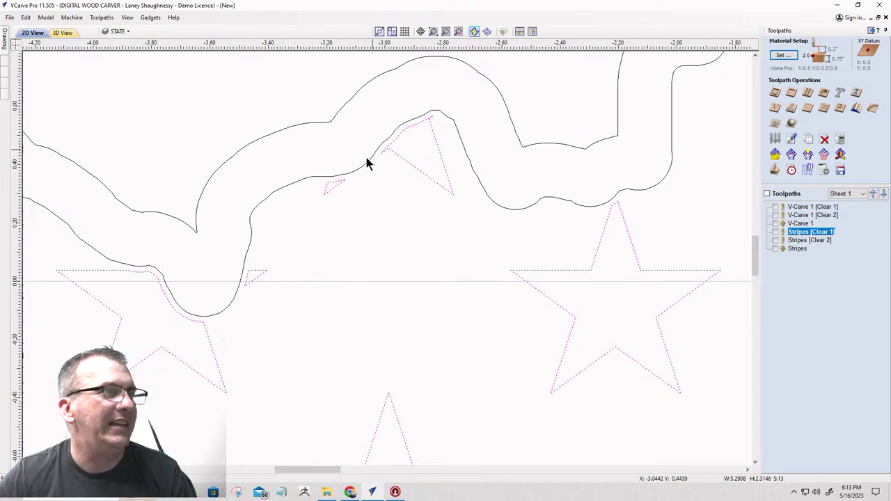
scroll(387, 159, down, 6)
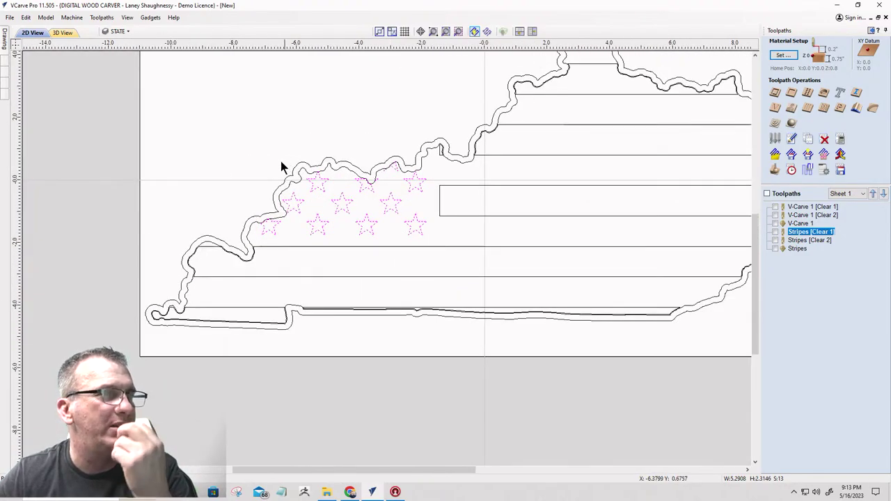
scroll(281, 169, down, 1)
- Create and calculate a V-carve toolpath named Stars, with Flat Depth and Clearance Tools off
click(775, 108)
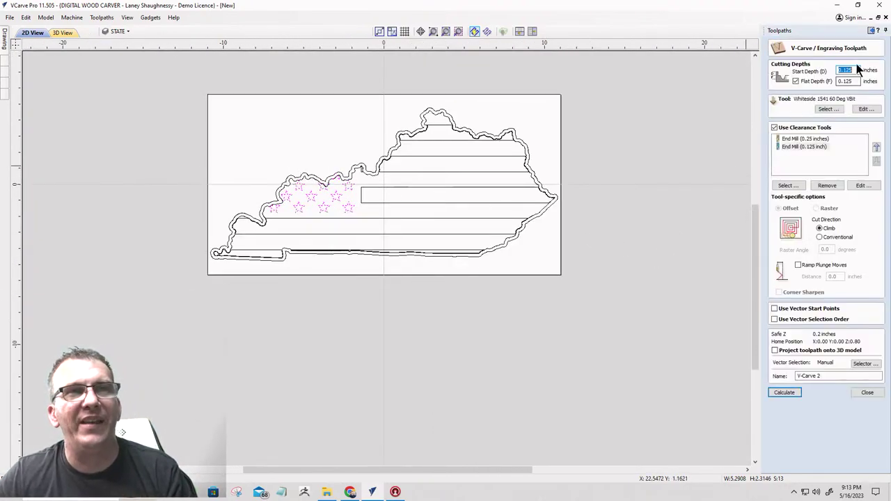
click(796, 82)
click(774, 128)
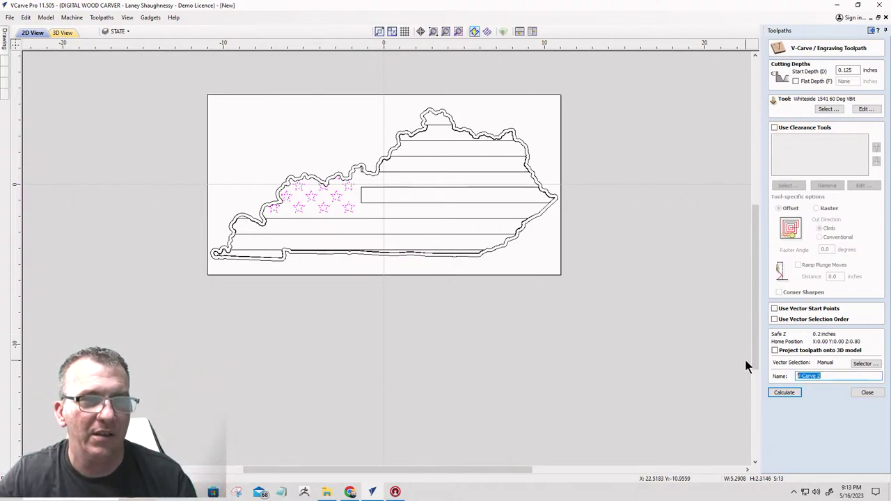
text(Stars)
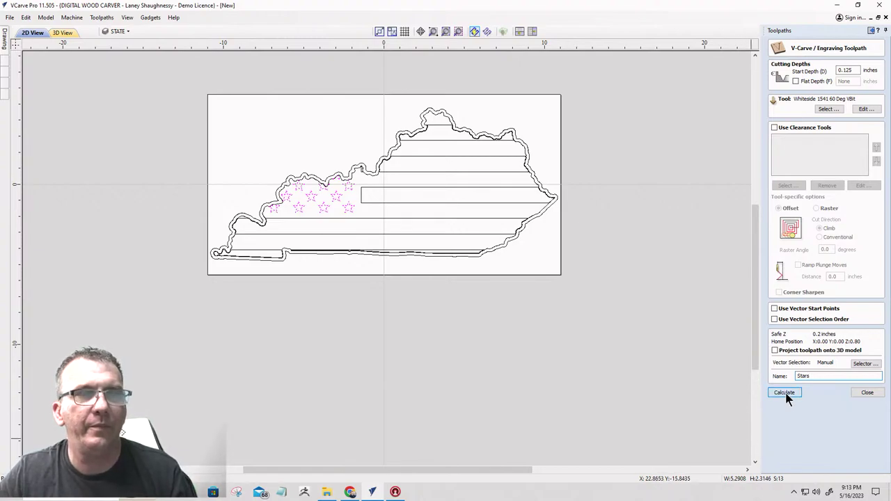
click(785, 392)
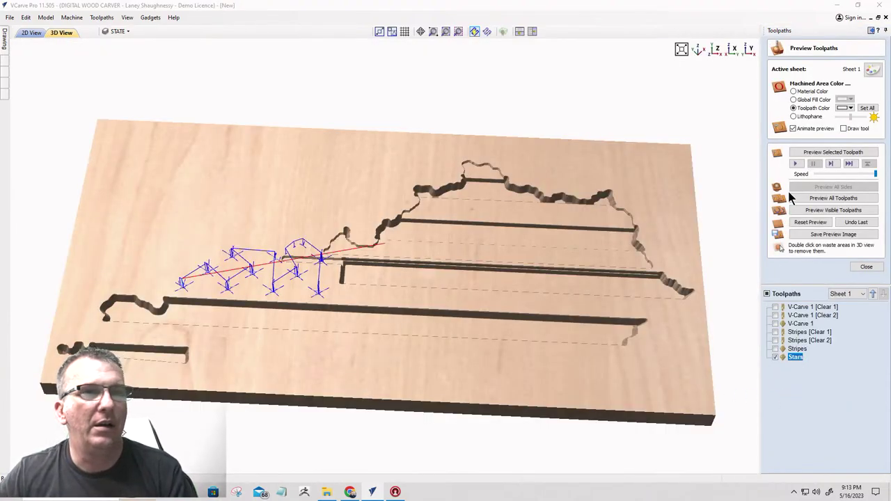
- Preview the Stars carving on the board, then close Preview Toolpaths
click(792, 210)
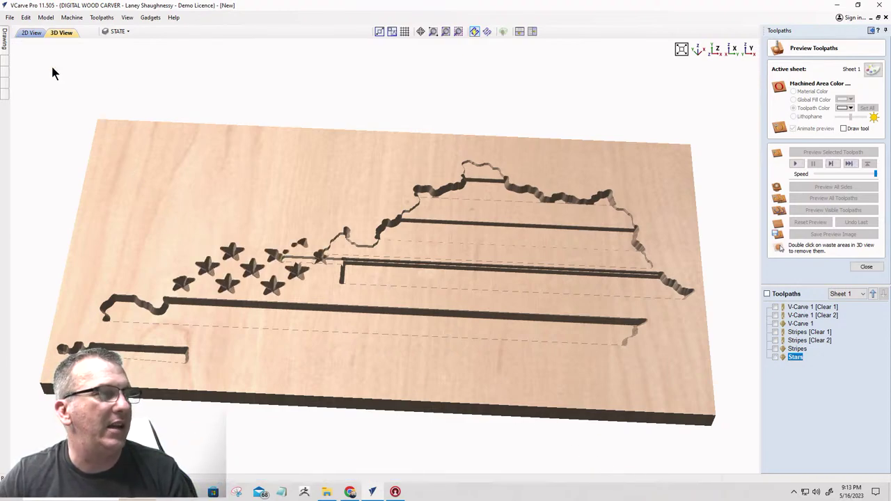
click(32, 33)
scroll(223, 256, up, 4)
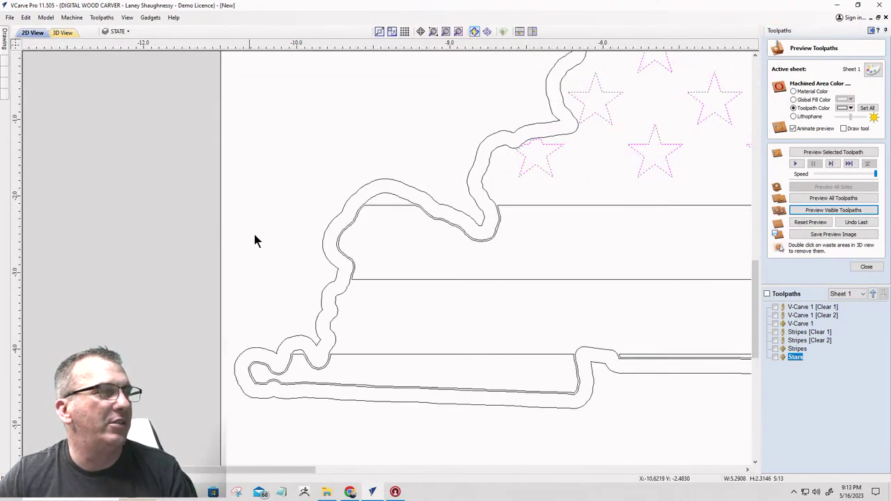
scroll(233, 177, down, 3)
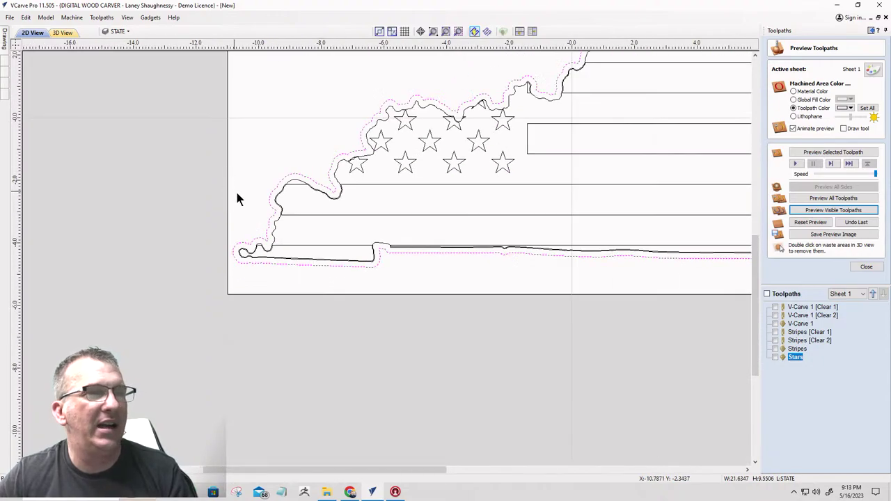
click(863, 266)
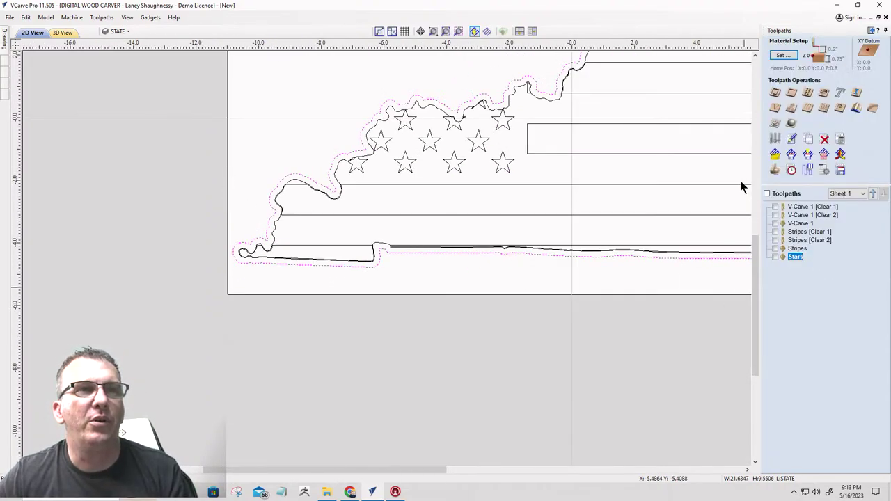
- Calculate Profile 2: 0.75-inch-deep outside cut with the 0.125 end mill, no ramps or tabs
click(790, 96)
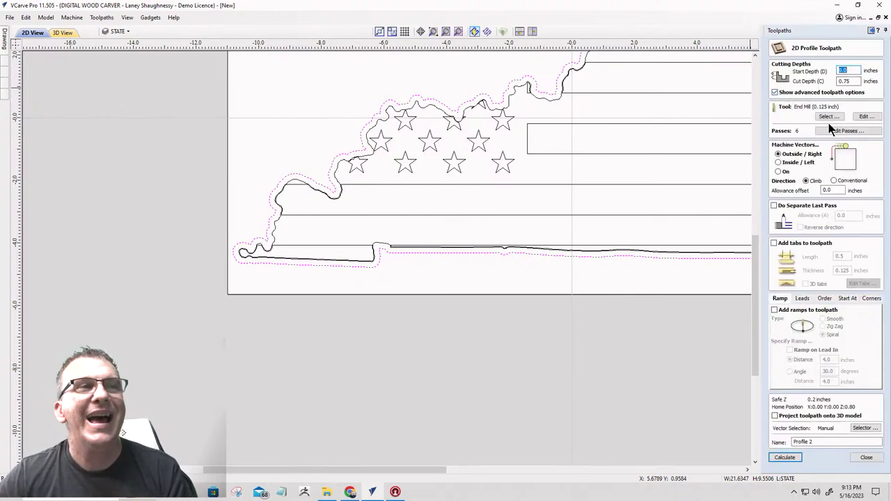
scroll(519, 65, up, 8)
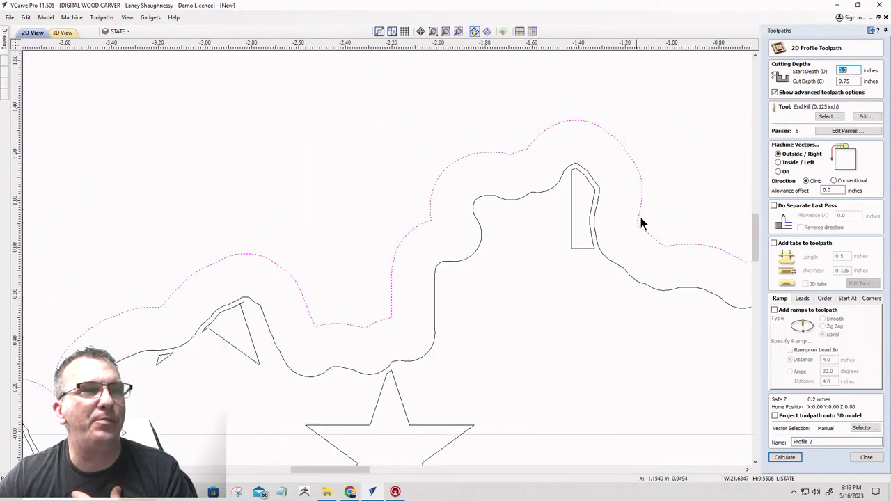
scroll(142, 250, down, 10)
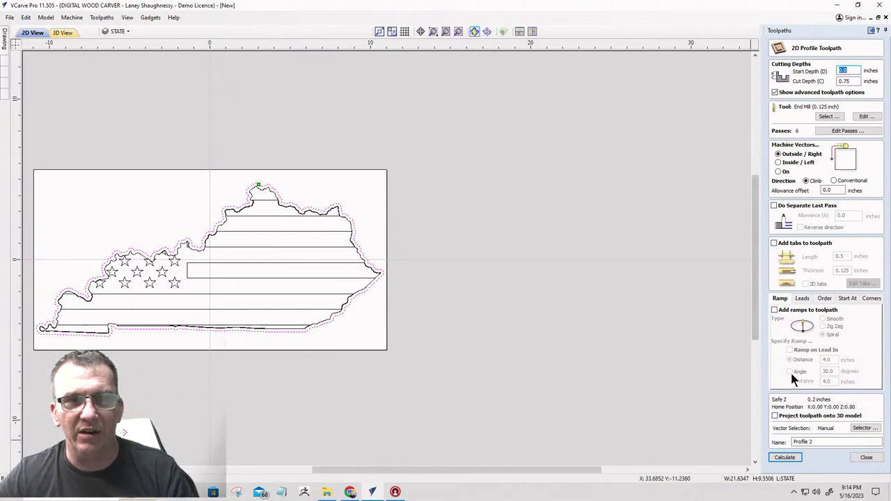
click(774, 310)
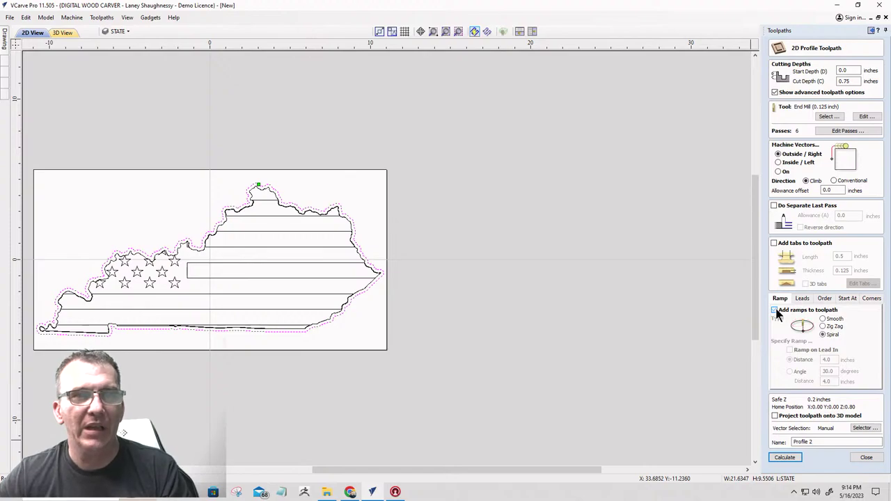
click(775, 244)
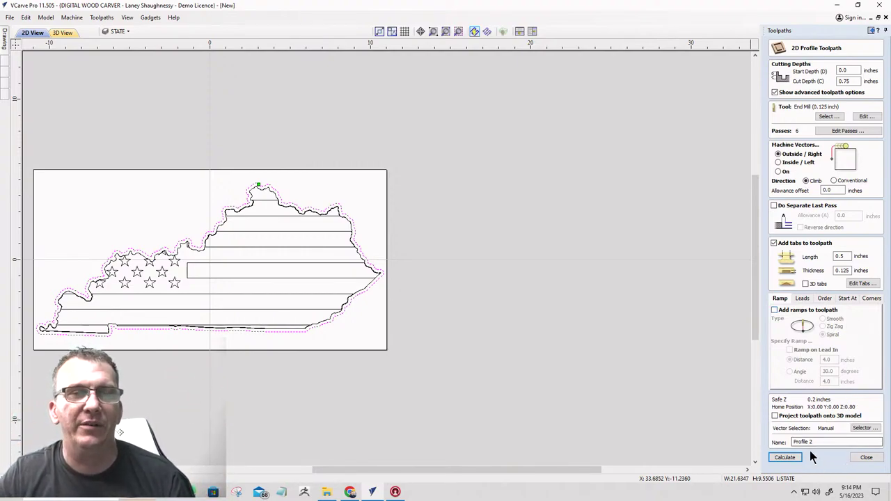
click(775, 243)
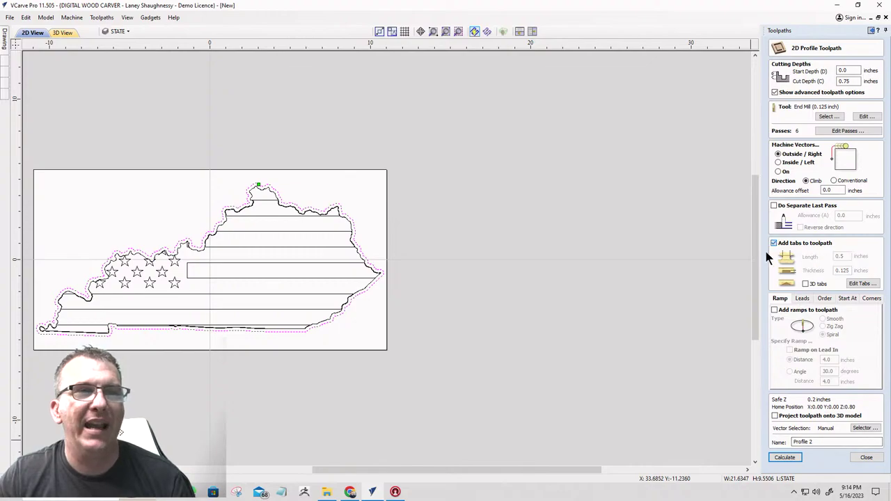
click(785, 457)
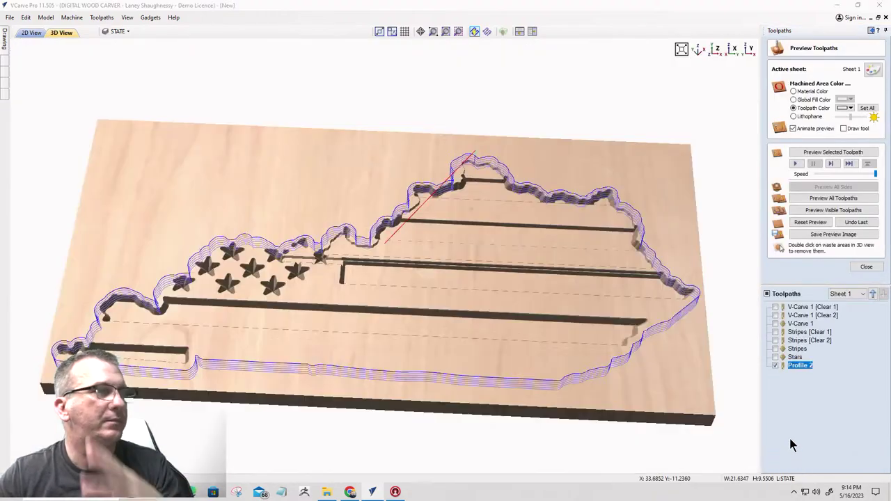
- Move Stripes [Clear 1] to second and Stripes [Clear 2] above V-Carve 1, then reset the preview
click(819, 197)
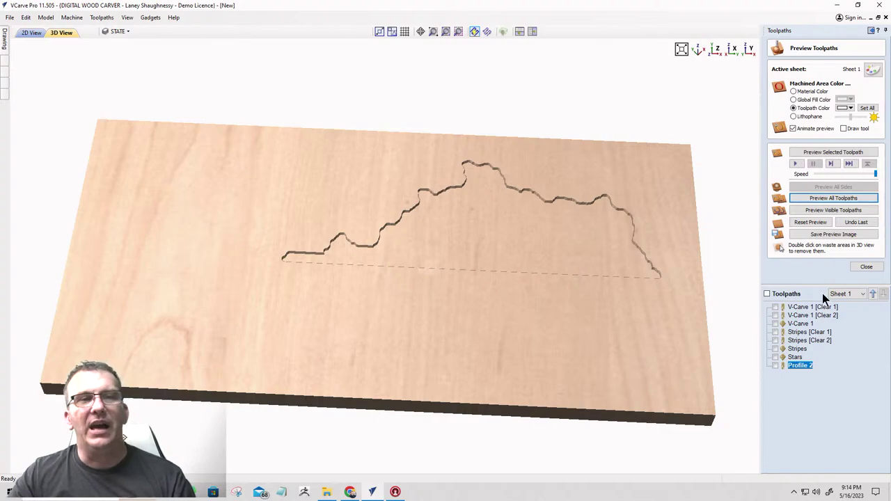
click(800, 333)
click(873, 294)
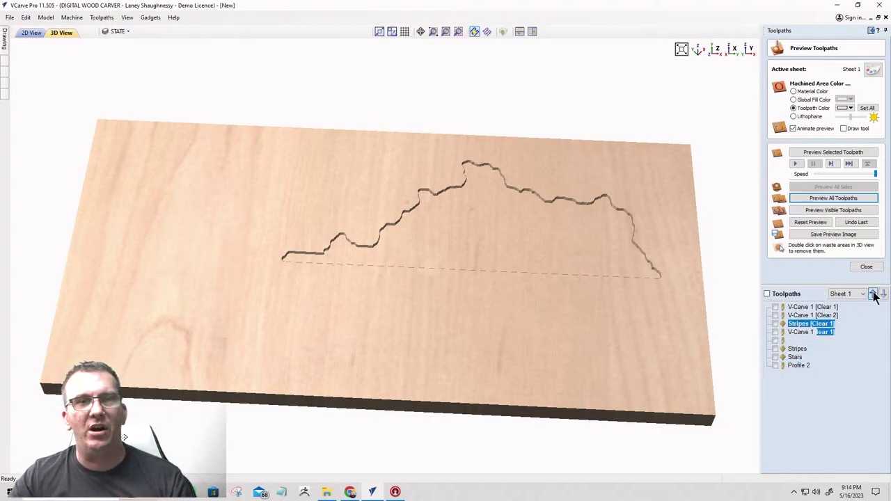
click(874, 294)
click(817, 341)
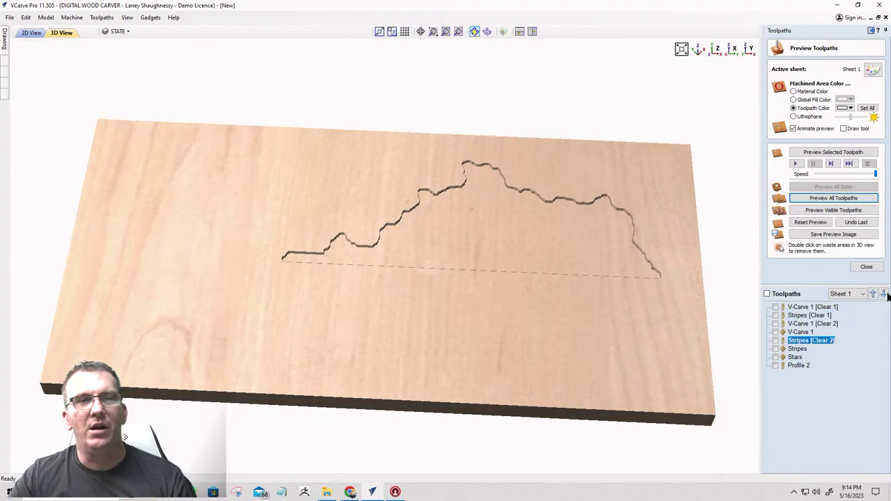
click(874, 294)
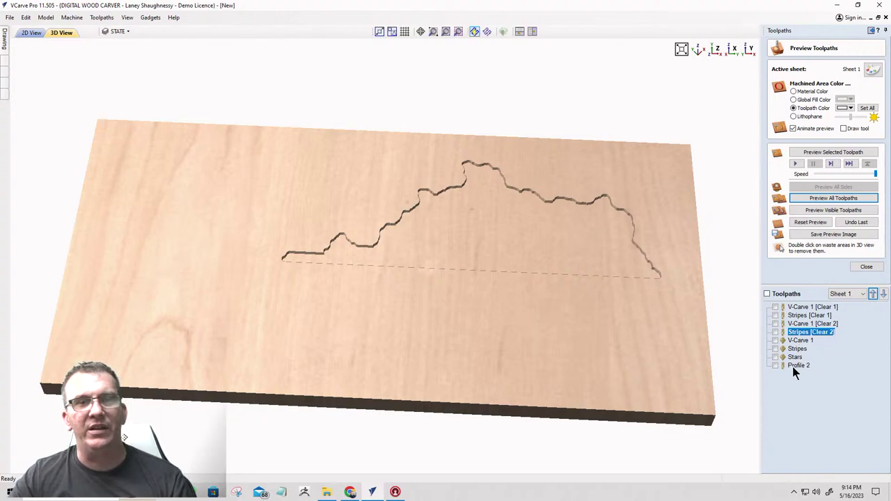
click(801, 223)
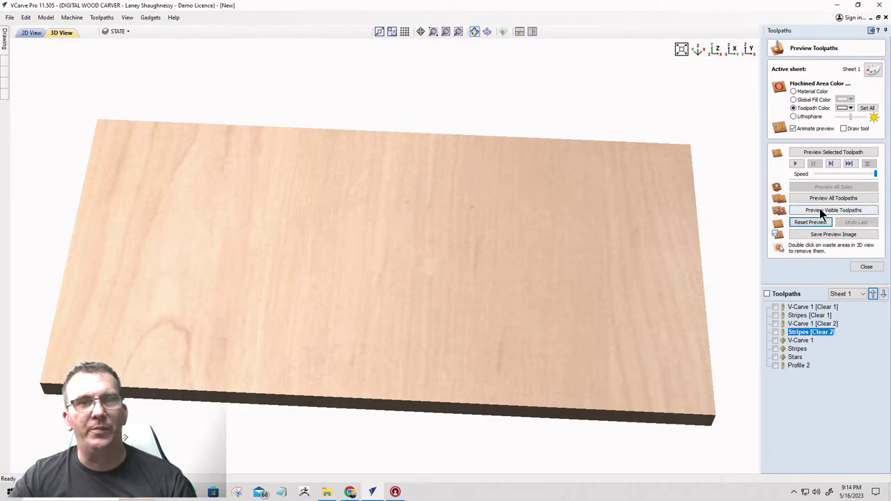
- Simulate all toolpaths, remove the waste board, and orbit the freed Kentucky cut-out
click(828, 200)
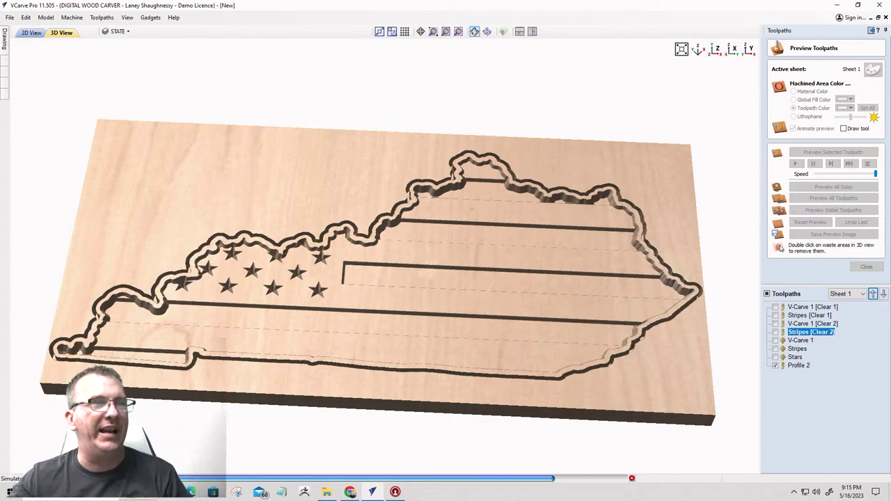
double_click(201, 205)
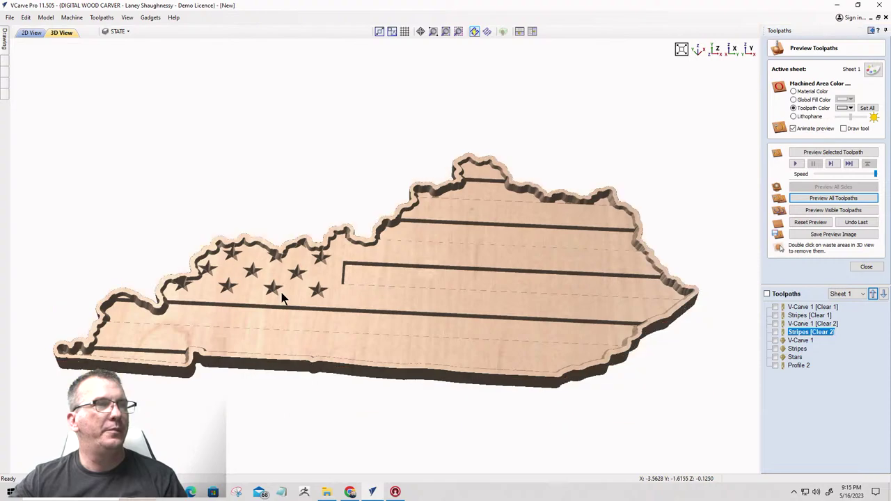
drag(471, 314, 530, 338)
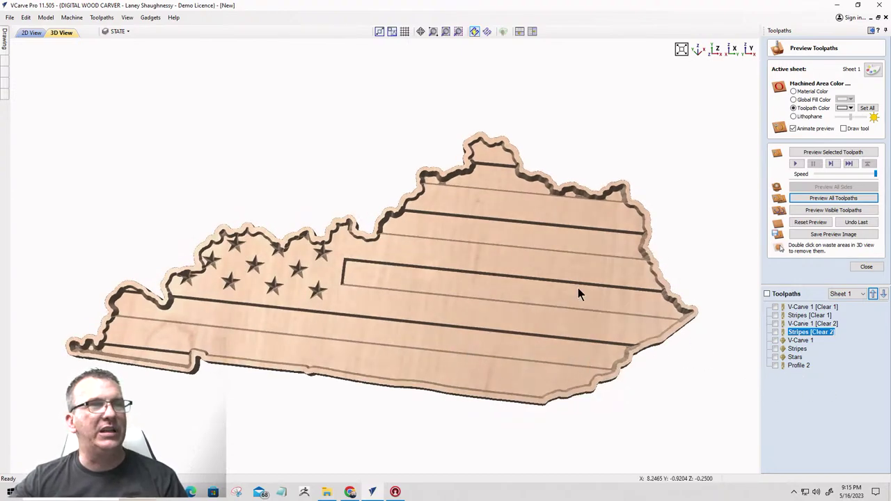
- Apply the Weathered-Pallet-Wall texture to the sheet and inspect it from several angles
drag(578, 288, 529, 253)
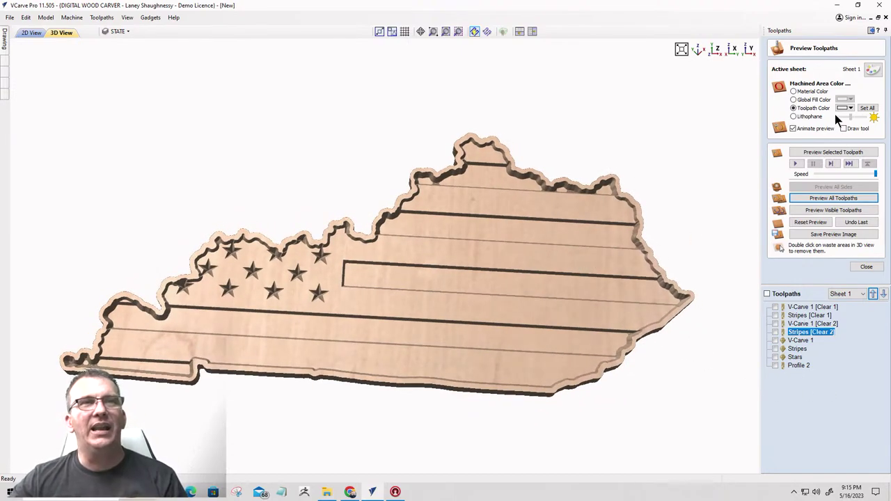
click(873, 69)
click(821, 89)
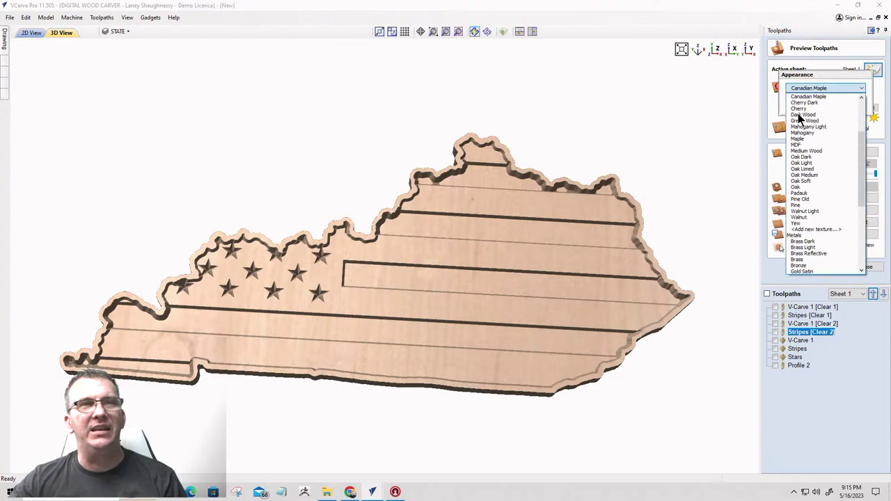
scroll(800, 118, up, 3)
click(801, 132)
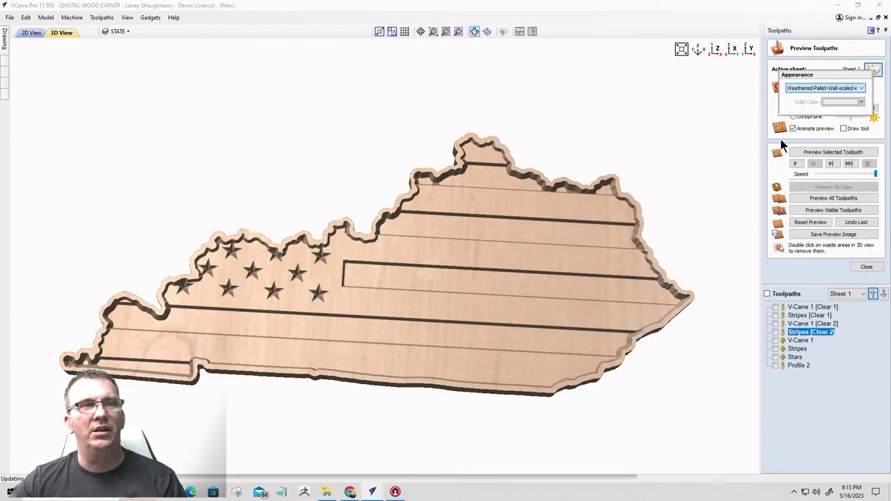
drag(369, 339, 195, 328)
drag(362, 333, 375, 237)
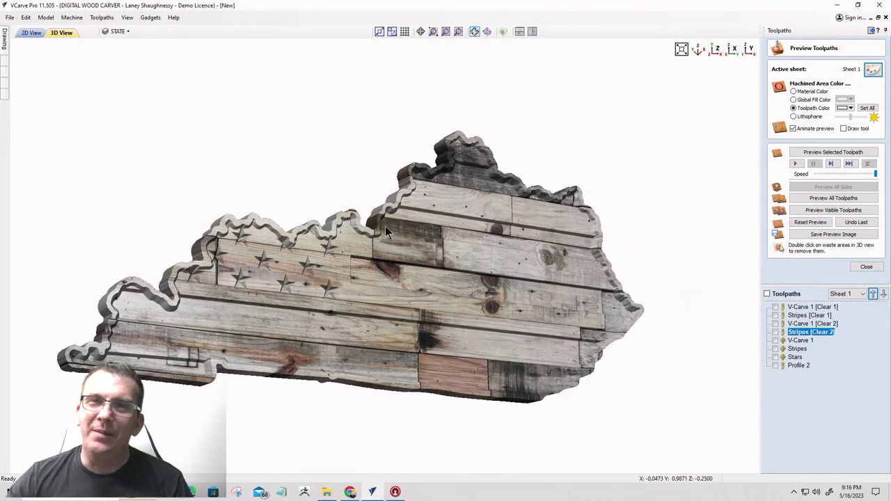
drag(415, 247, 237, 267)
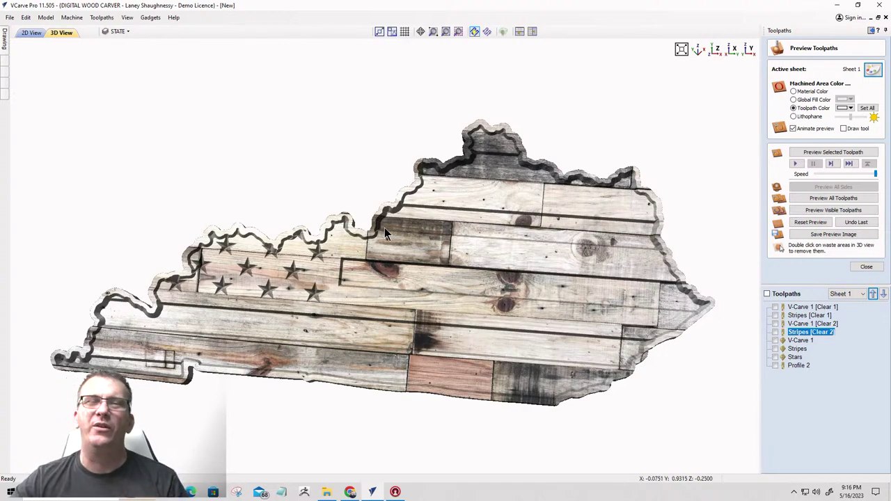
- Change the sheet material to Cherry
click(873, 69)
click(853, 89)
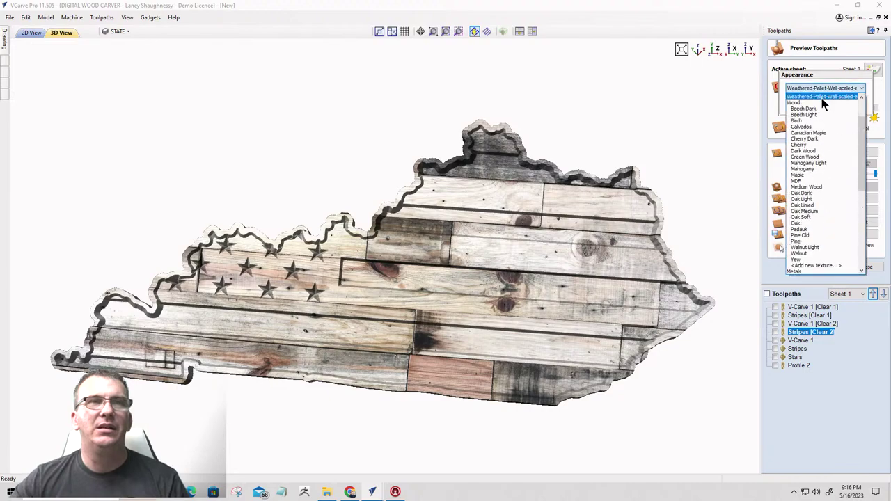
click(801, 146)
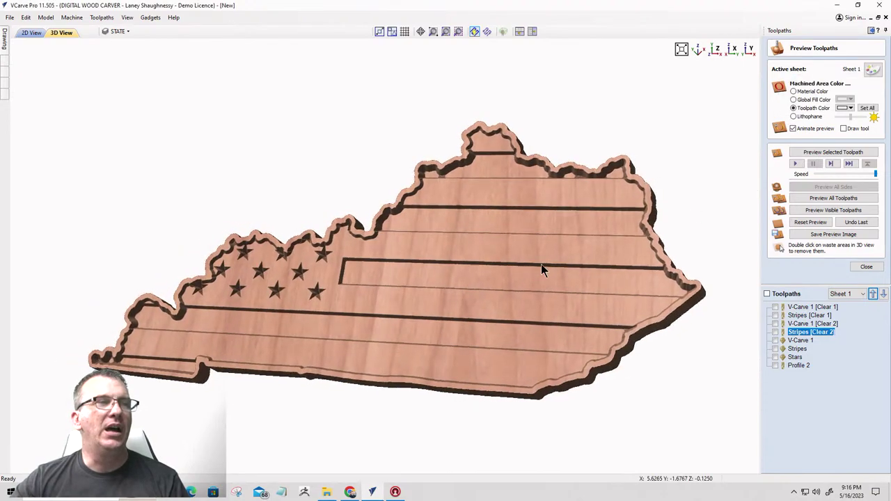
drag(542, 264, 570, 296)
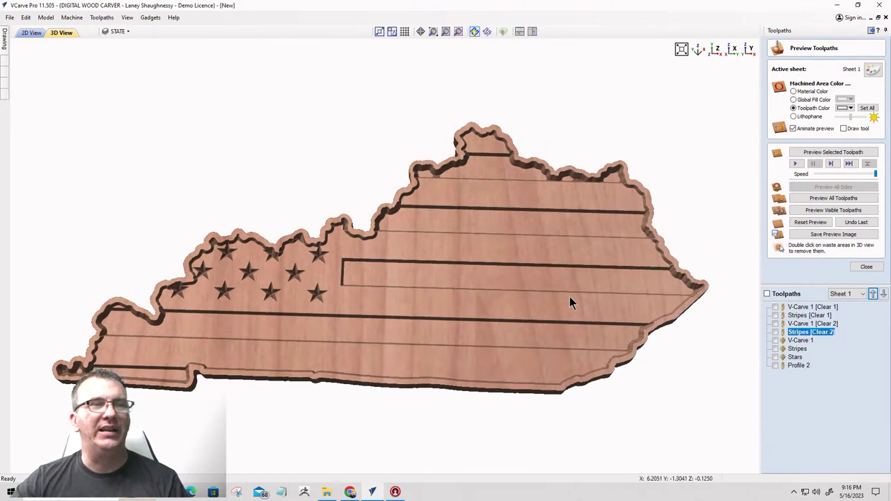
- Fill the V-Carve 1 [Clear 1] pockets black, then clear that fill colour again
click(783, 307)
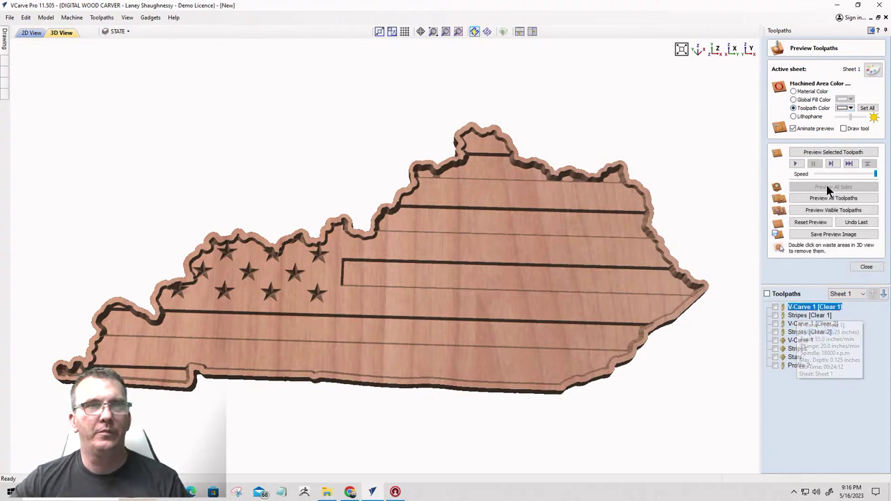
click(850, 108)
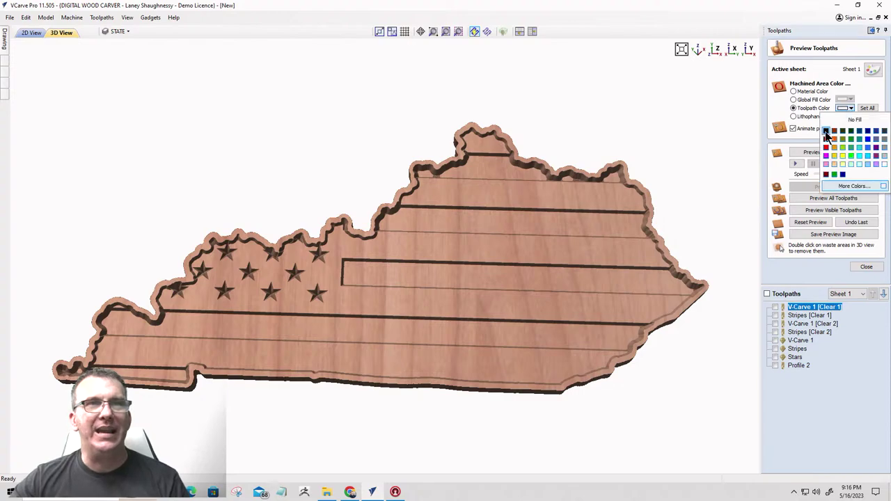
click(827, 131)
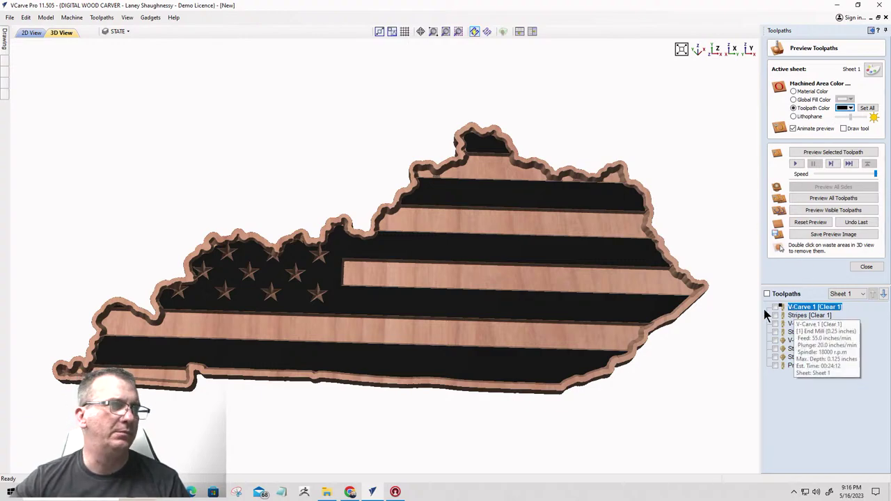
drag(557, 315, 703, 330)
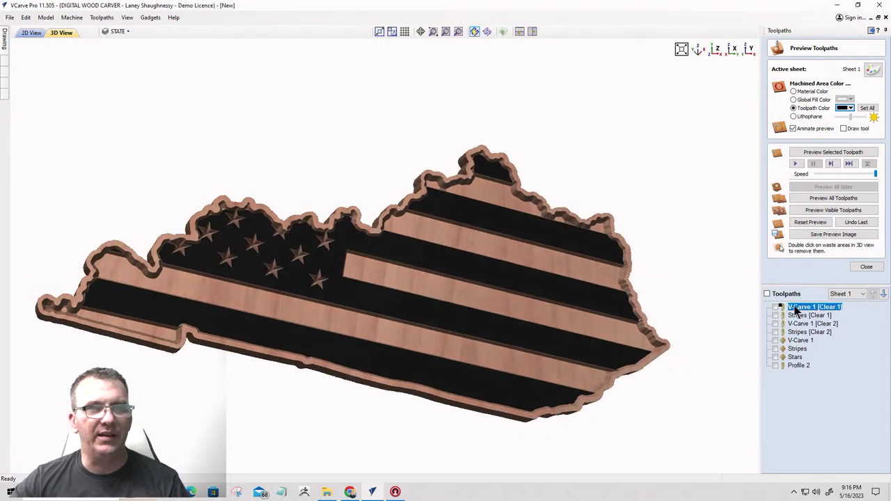
click(851, 109)
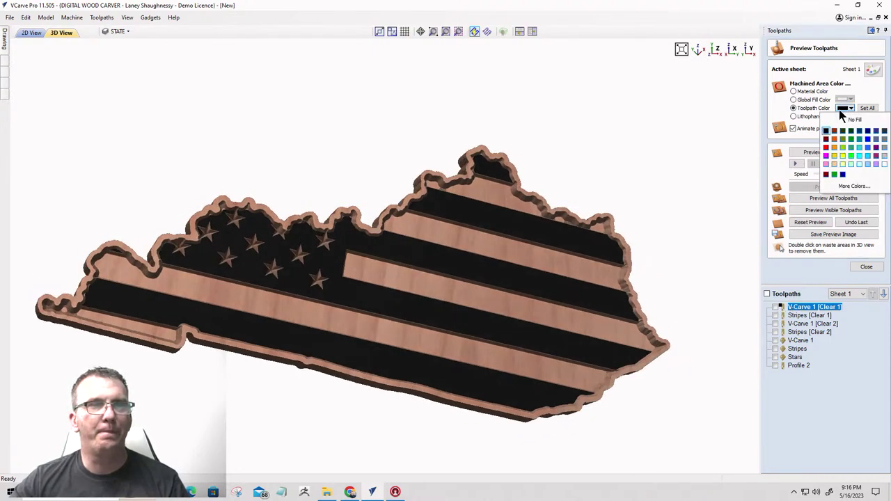
click(798, 111)
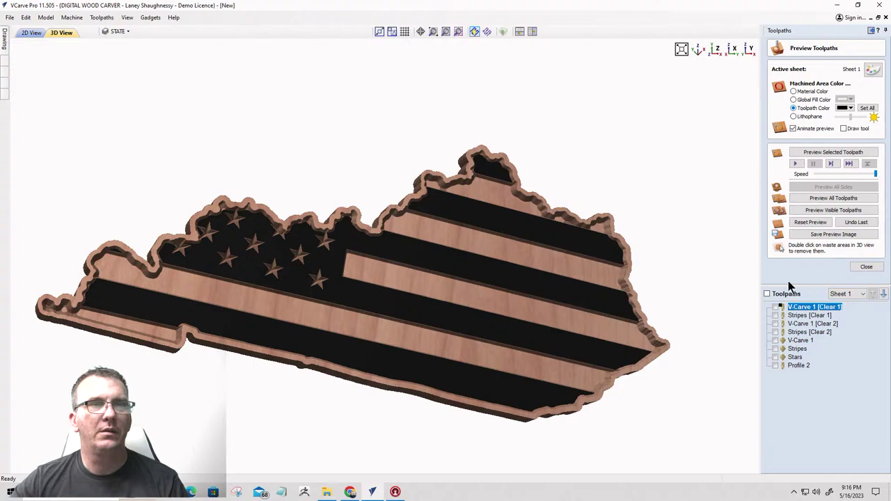
right_click(783, 316)
click(815, 117)
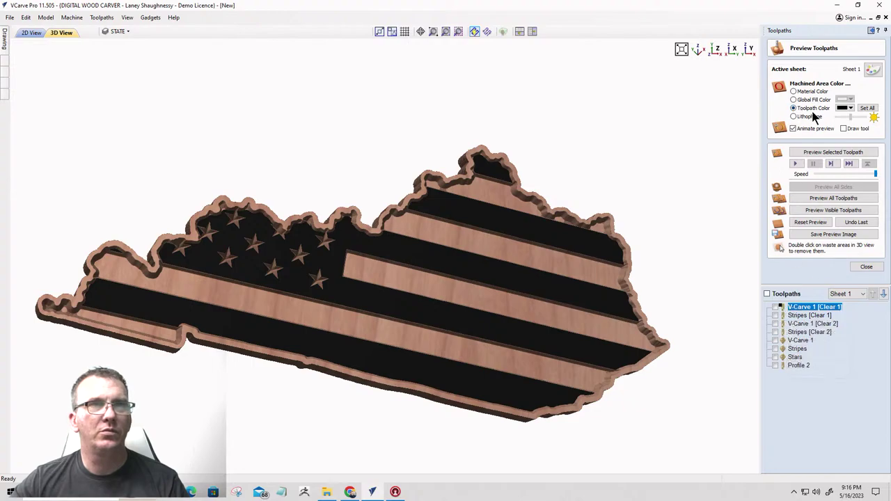
click(851, 109)
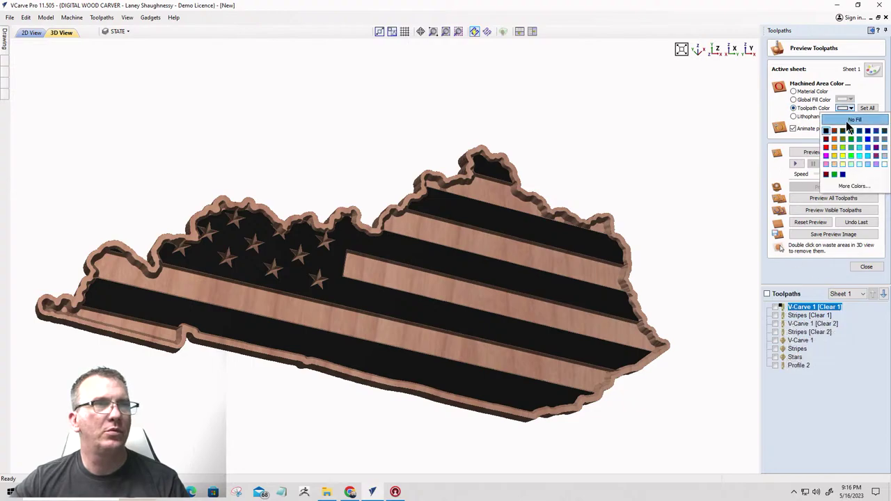
click(846, 121)
drag(316, 335, 189, 294)
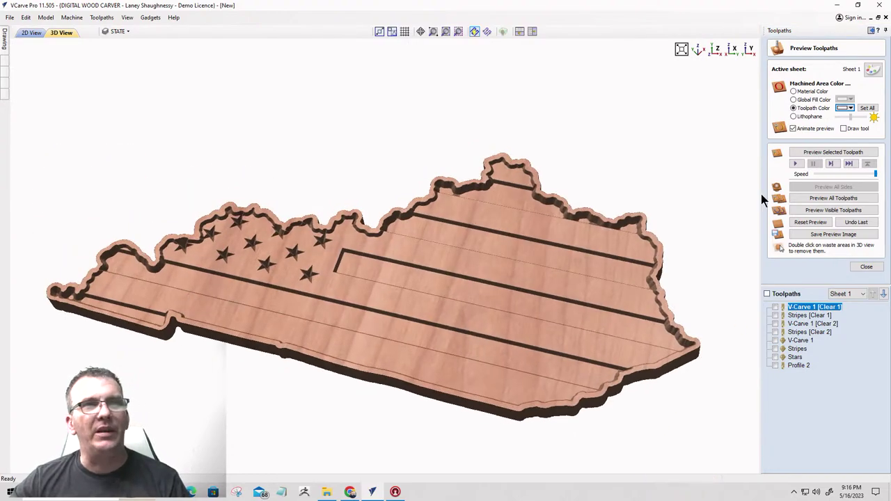
- Set Stripes [Clear 1], V-Carve 1 [Clear 2] and Stripes [Clear 2] preview colours to black
click(802, 316)
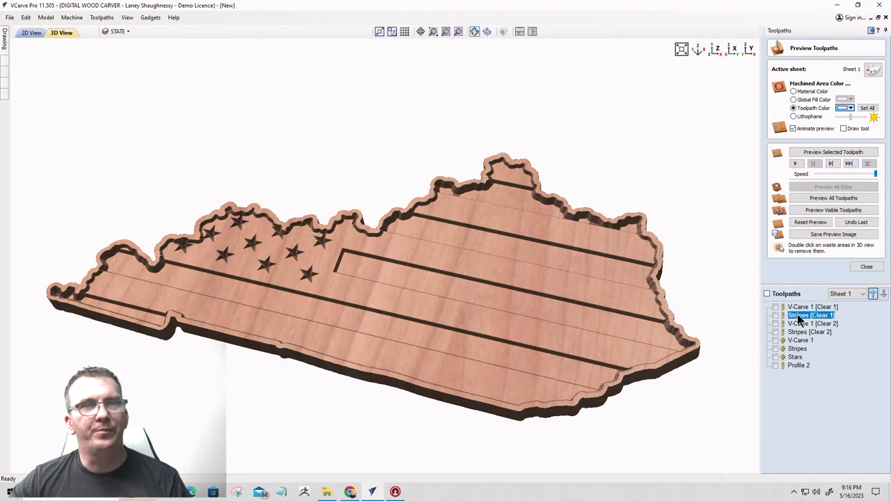
click(855, 106)
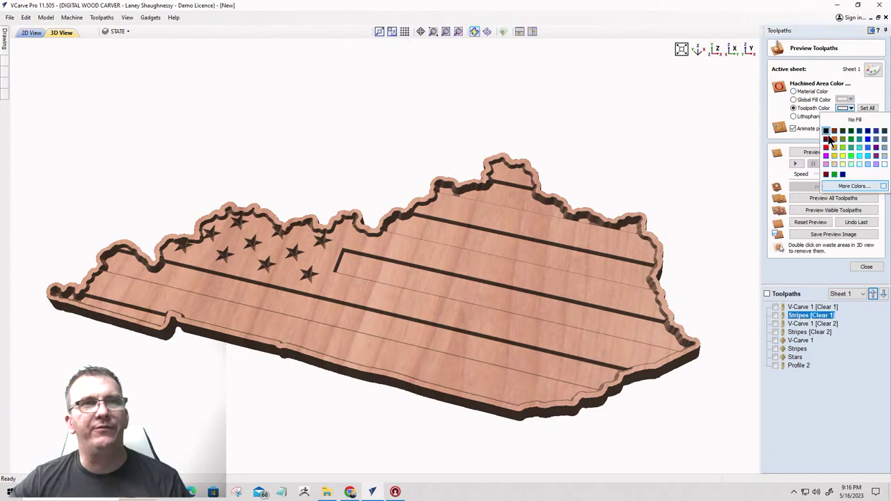
click(828, 140)
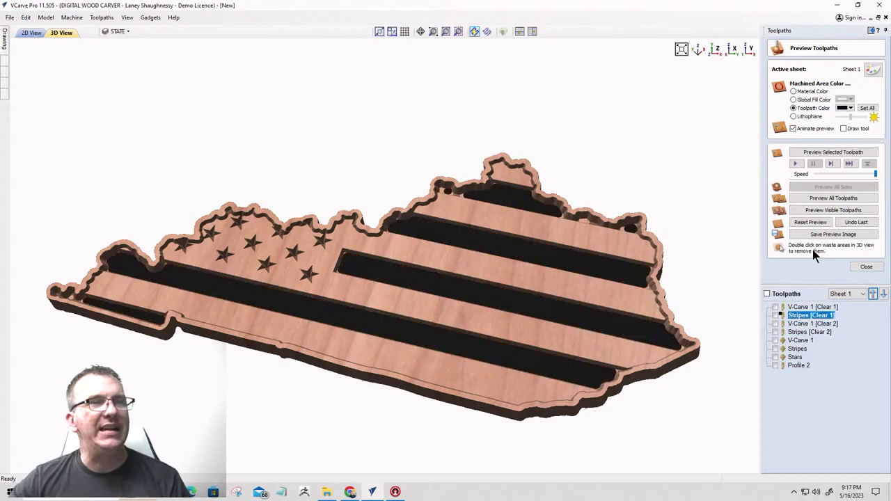
click(797, 325)
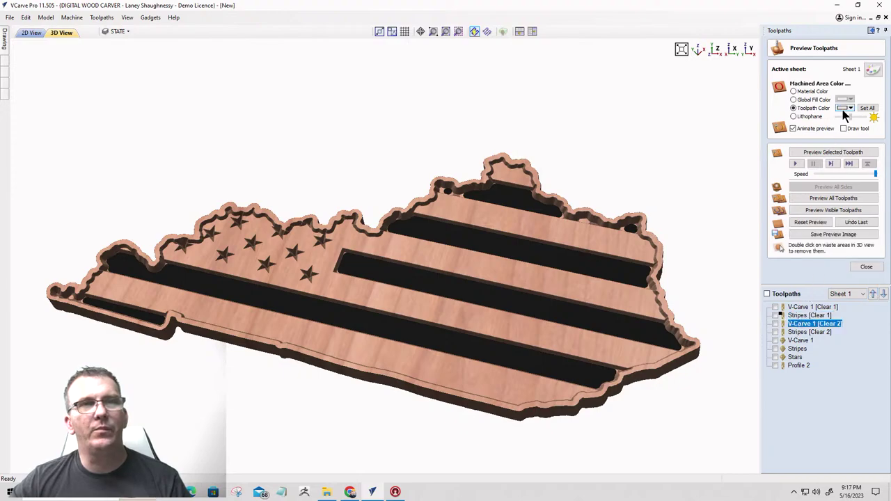
click(848, 108)
click(827, 132)
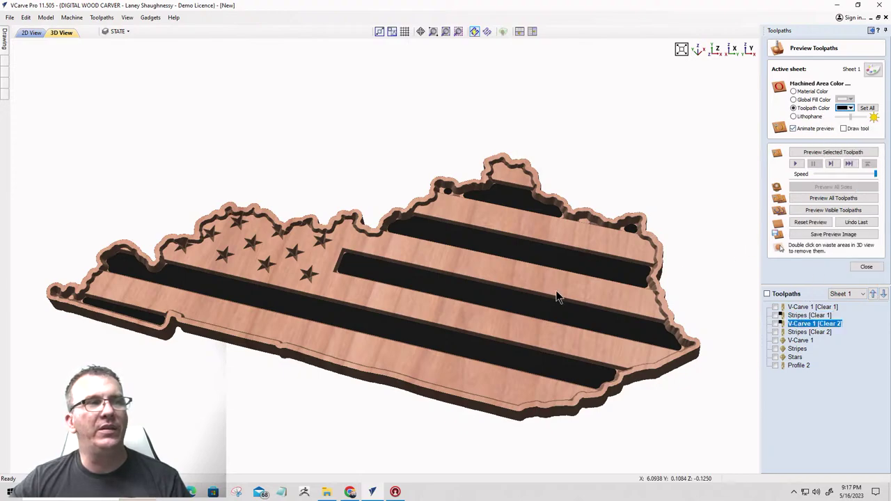
click(806, 332)
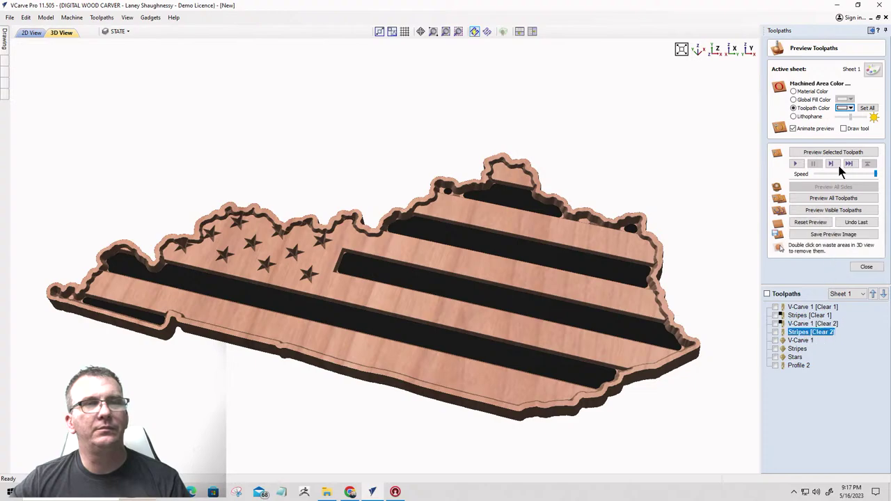
click(848, 108)
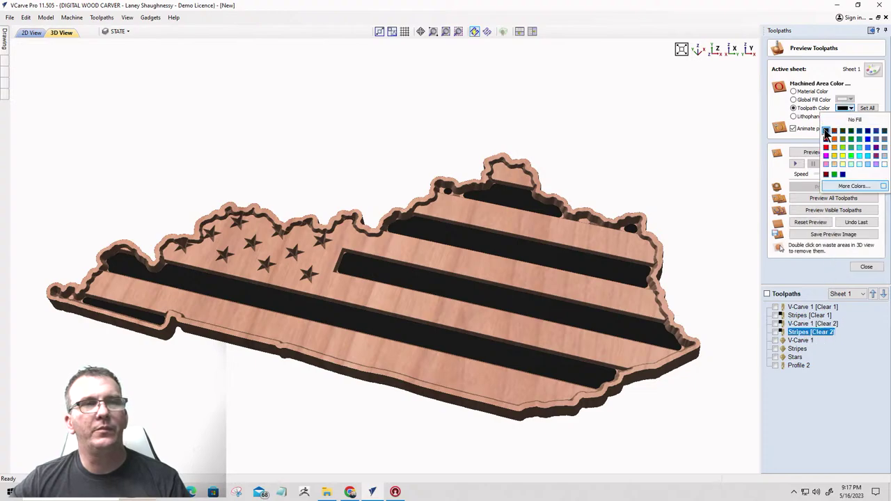
click(826, 132)
drag(460, 313, 684, 355)
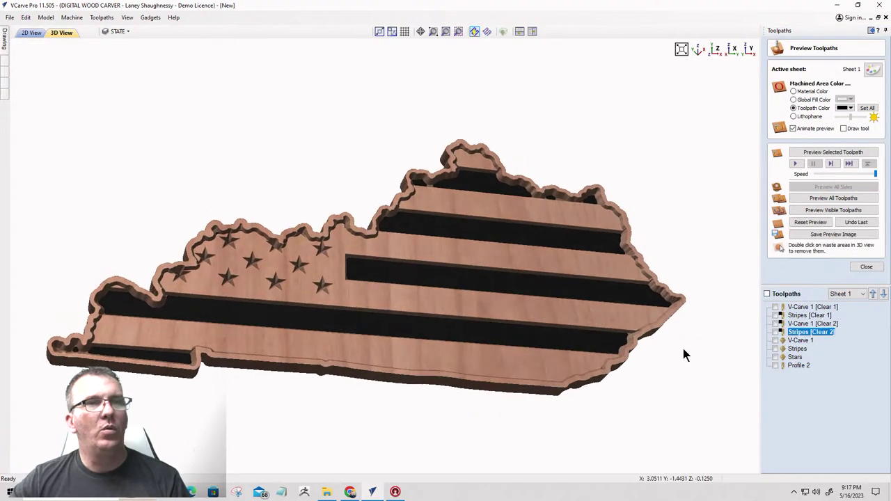
- Set the V-Carve 1, Stripes and Stars toolpath preview colours to black
mouse_move(780, 343)
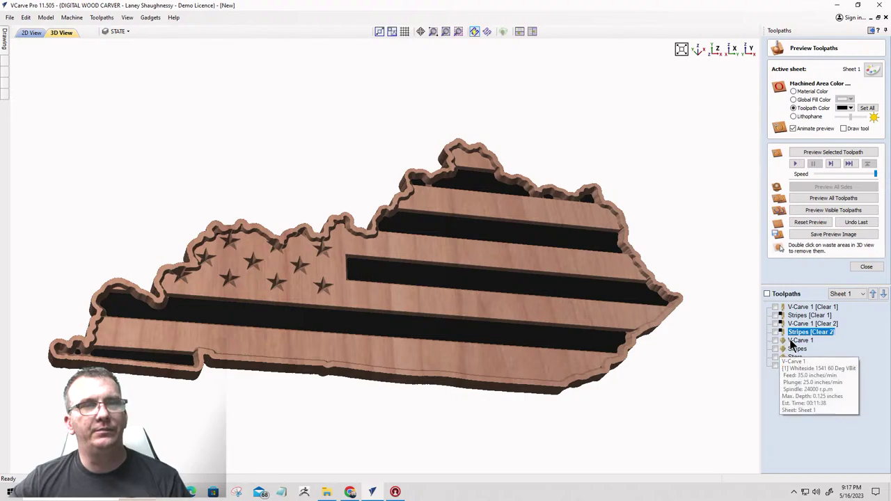
click(799, 341)
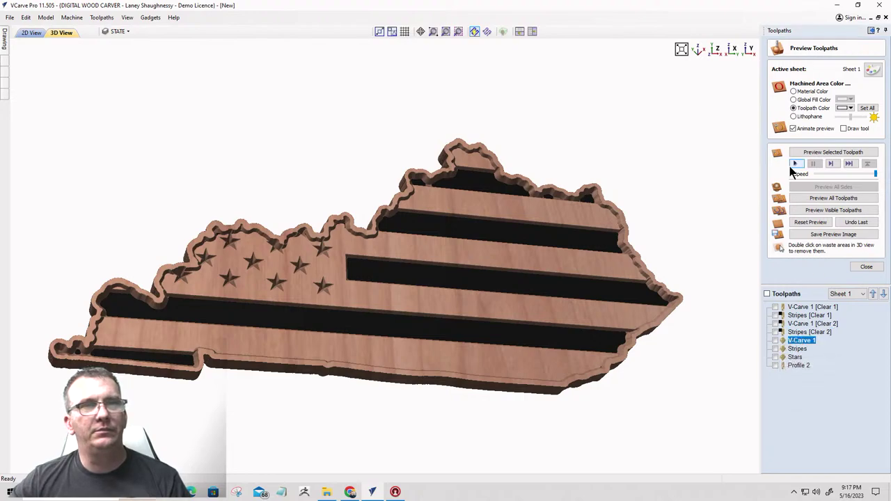
click(820, 152)
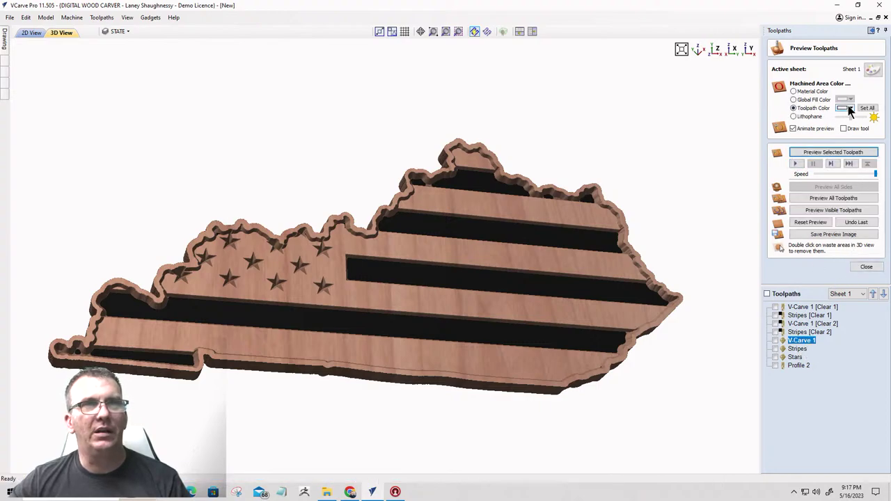
click(848, 108)
click(828, 129)
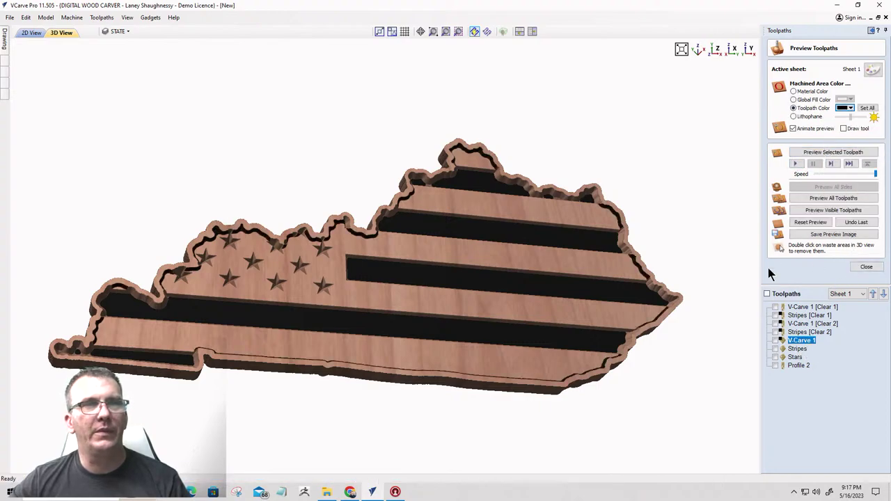
click(798, 349)
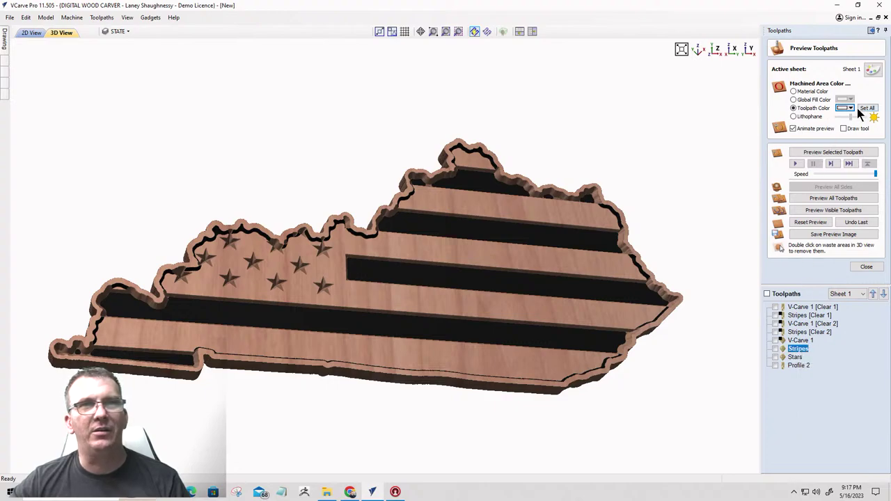
click(850, 109)
click(826, 131)
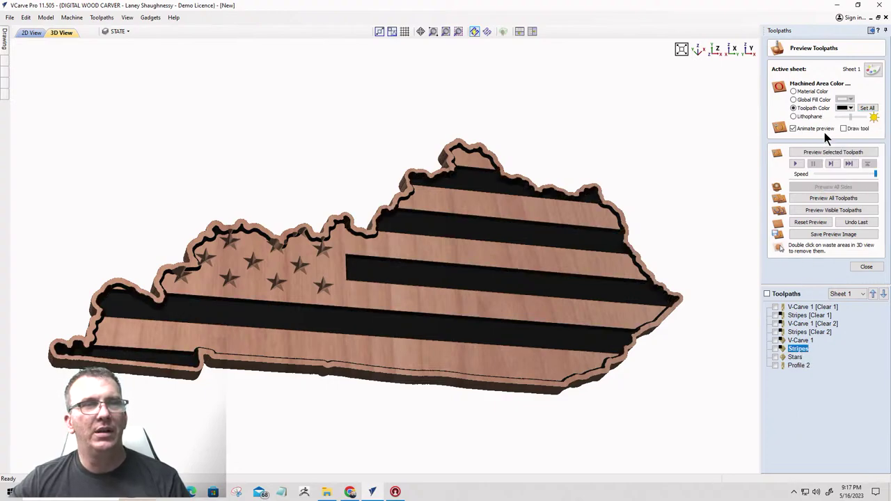
click(794, 357)
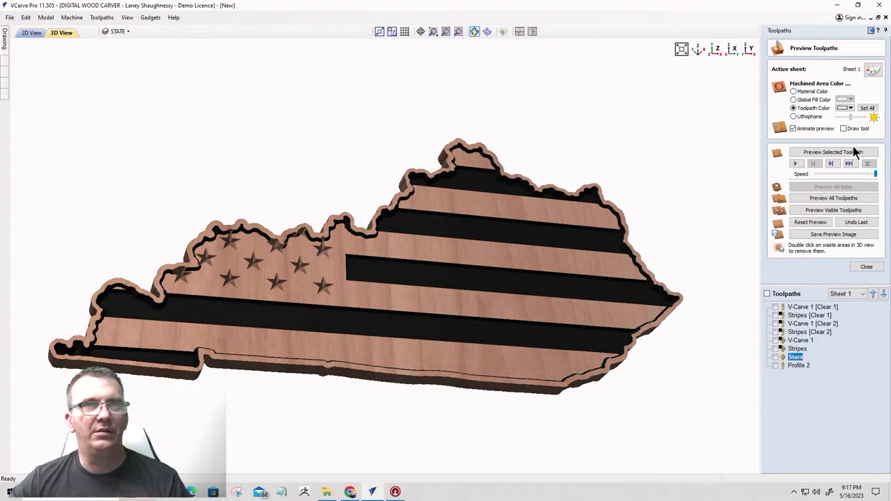
click(851, 109)
click(827, 131)
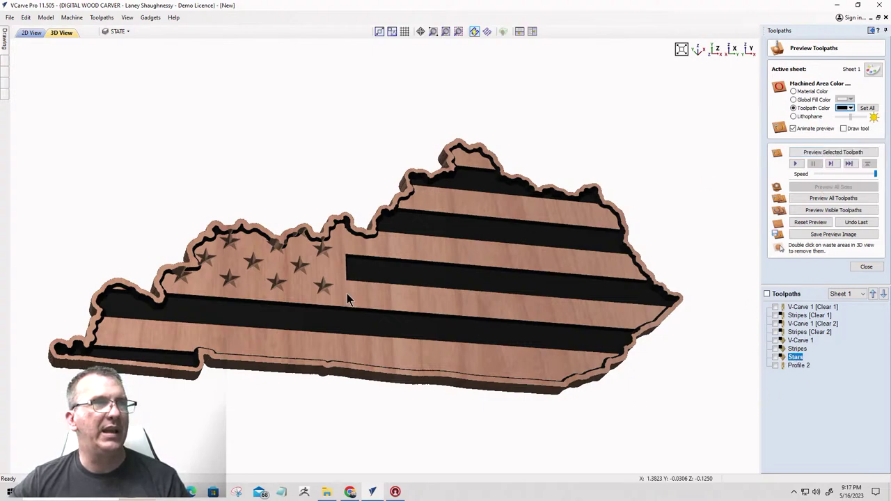
drag(348, 296, 550, 322)
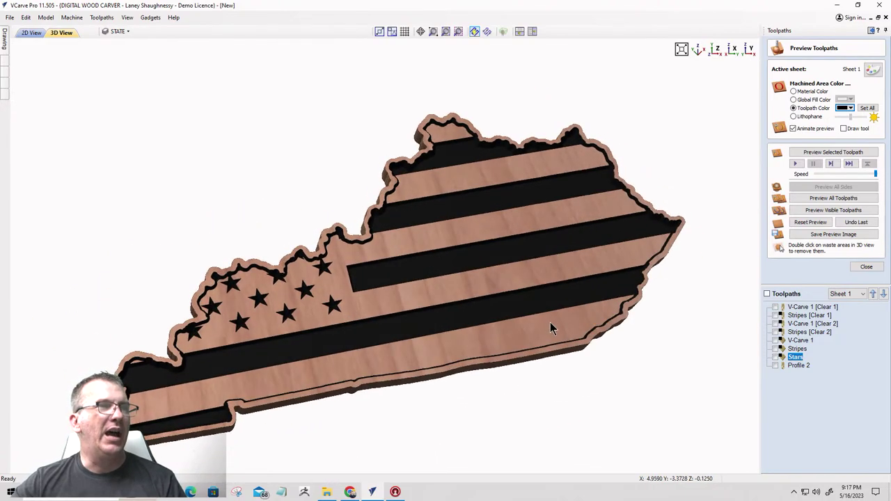
- Switch the material to Oak with machined areas shown in the material's own colour
click(871, 70)
click(804, 89)
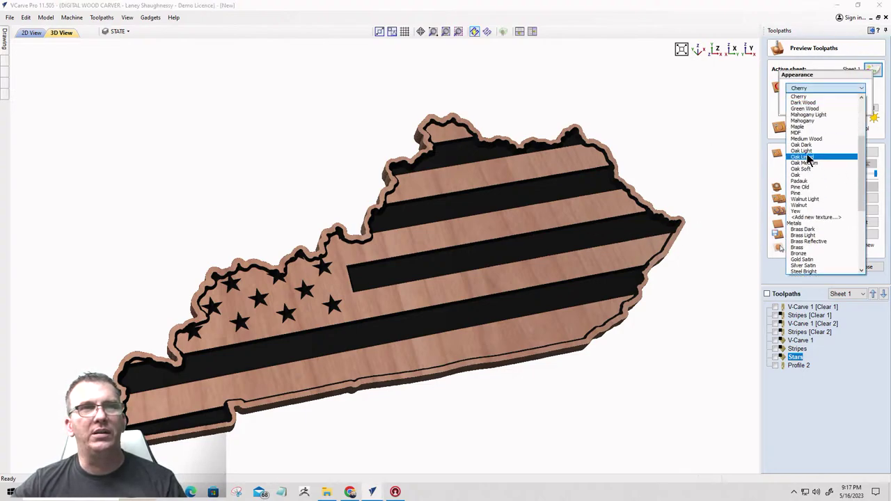
click(800, 175)
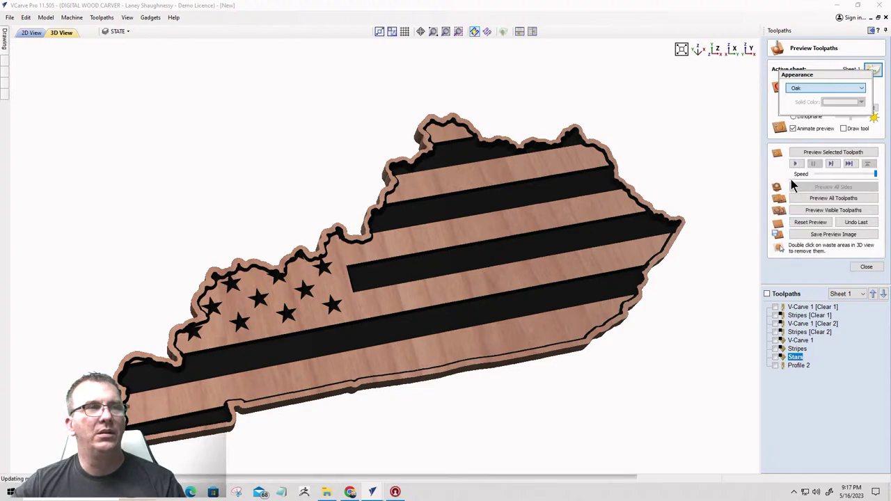
drag(576, 221, 393, 223)
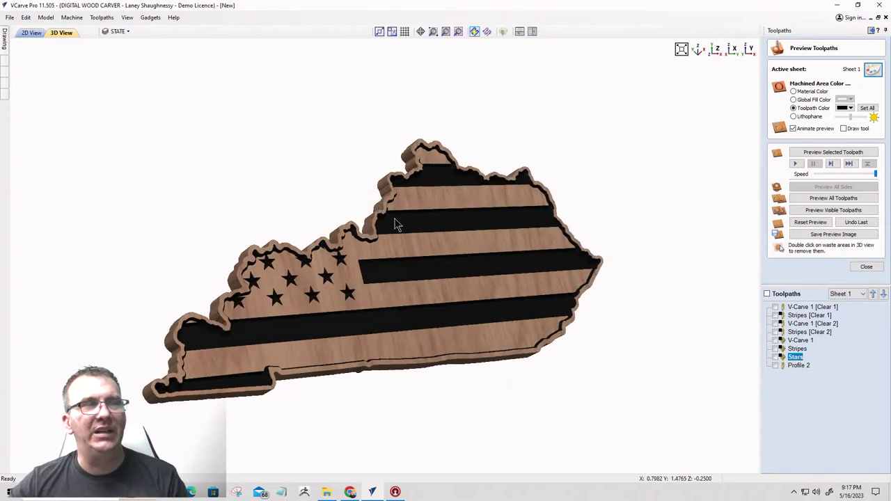
click(793, 91)
mouse_move(379, 284)
mouse_down()
mouse_move(201, 313)
mouse_move(297, 325)
mouse_up()
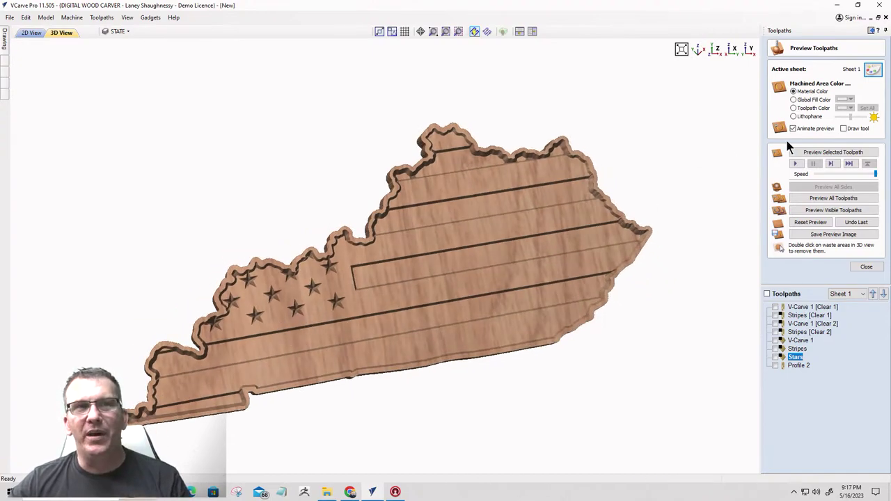
- Apply the Weathered Pallet Wall texture to the sheet
click(873, 70)
click(832, 89)
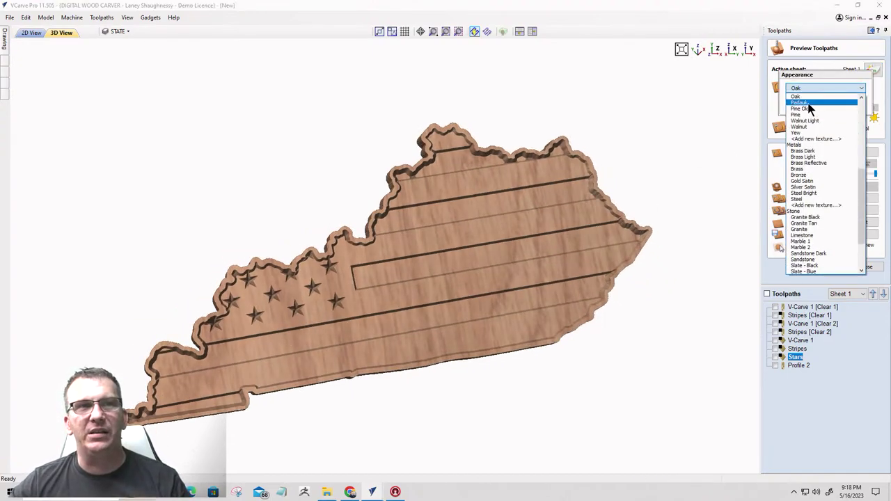
scroll(805, 119, up, 6)
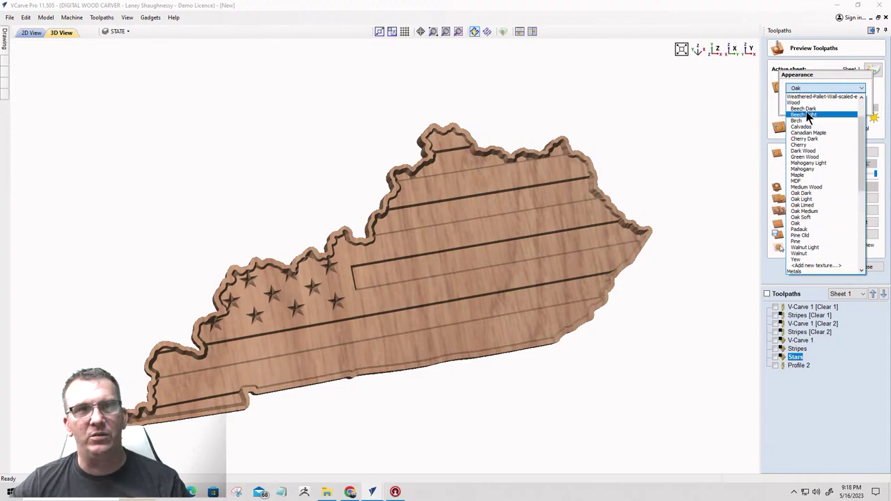
click(815, 97)
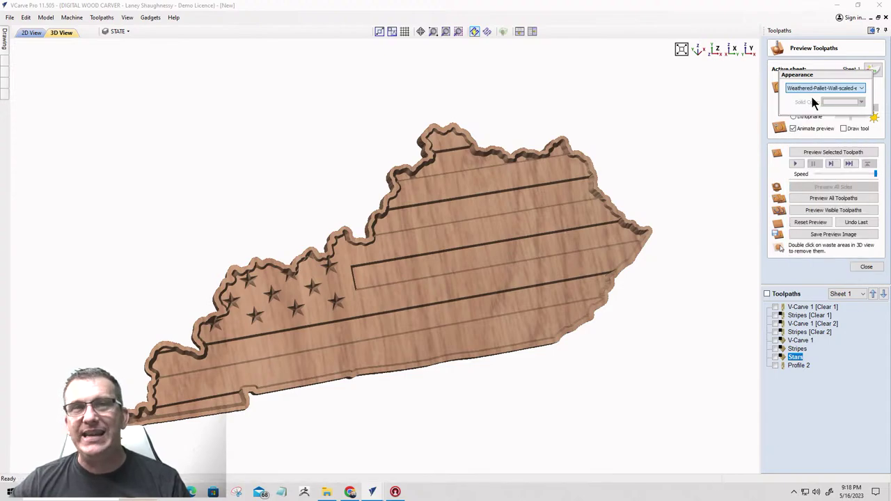
drag(504, 243, 303, 262)
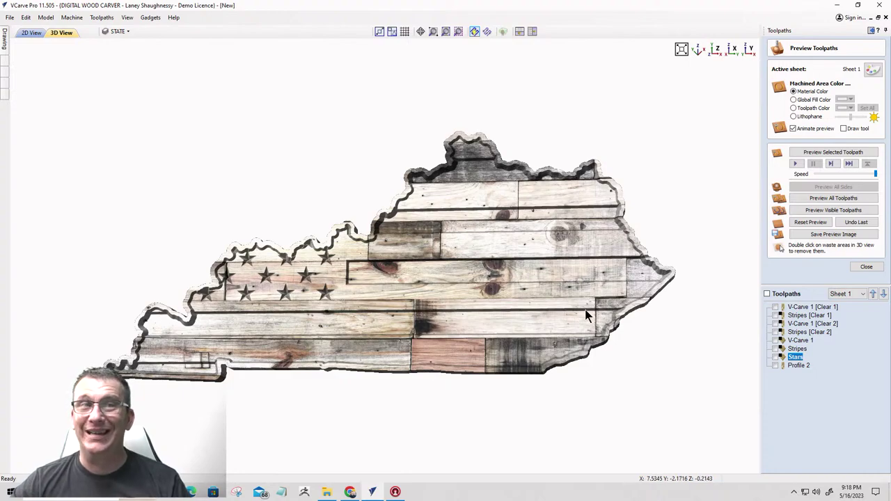
- Set Machined Area Color back to Toolpath Color and orbit the black-filled pallet-wood flag
click(793, 109)
drag(240, 292, 655, 213)
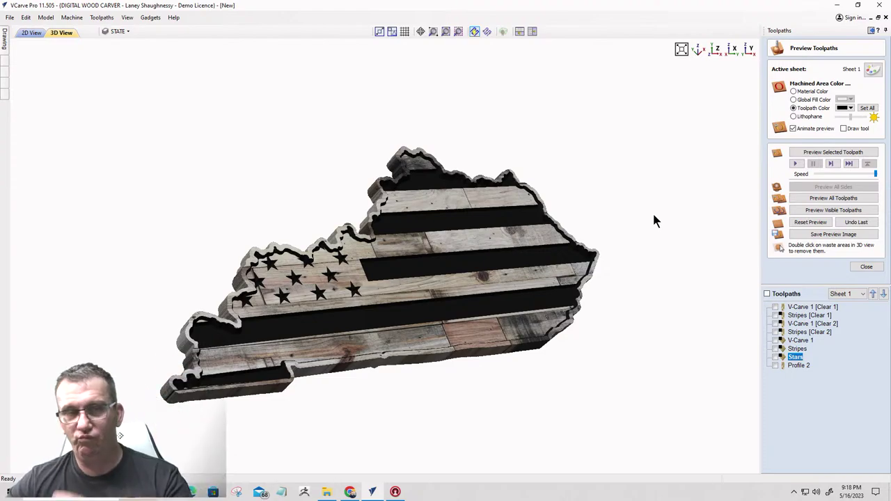
drag(654, 221, 426, 275)
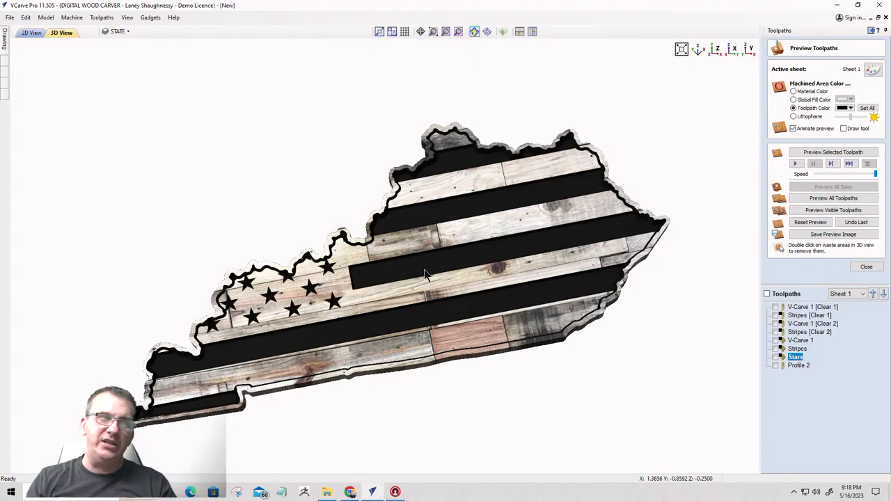
drag(424, 269, 523, 294)
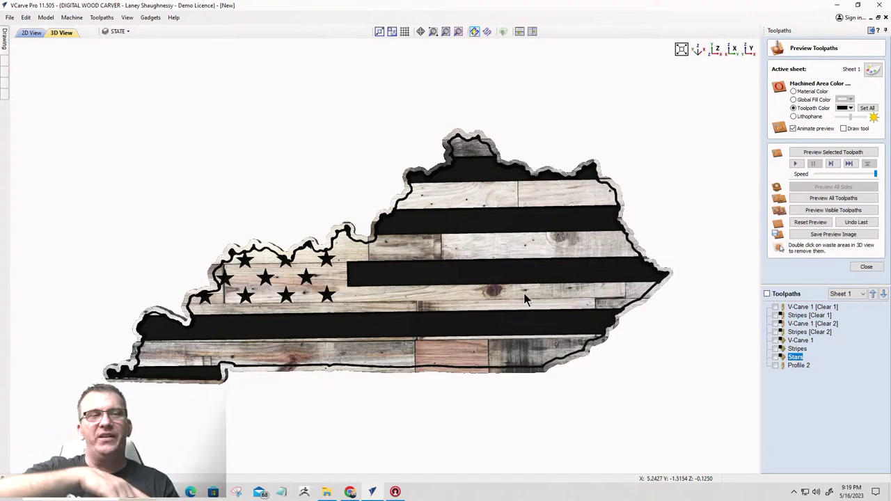